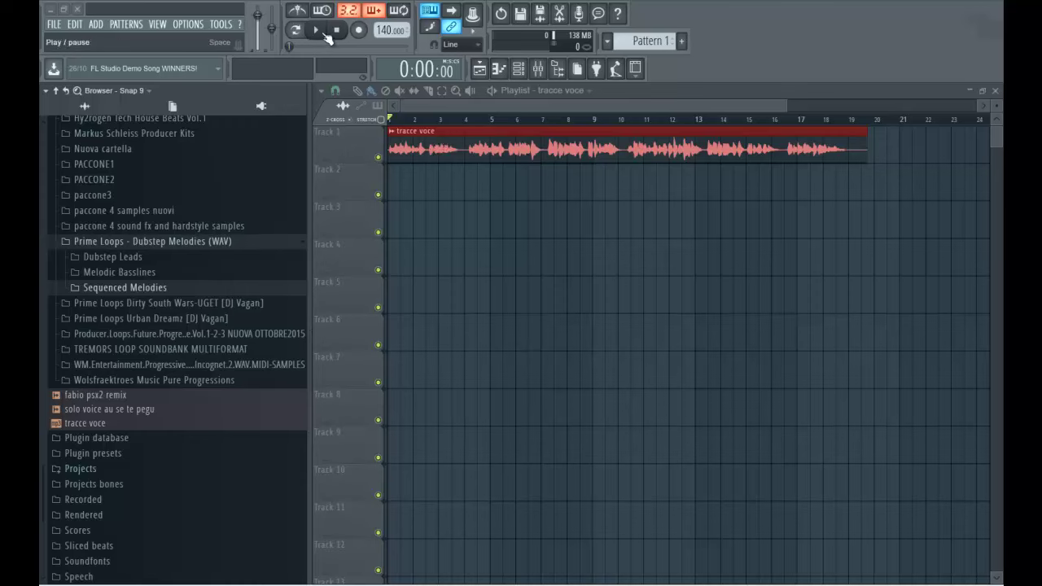
- Play the vocal clip on Track 1 and set its channel volume to about 66%
{"action": "left_click", "coordinate": [317, 30]}
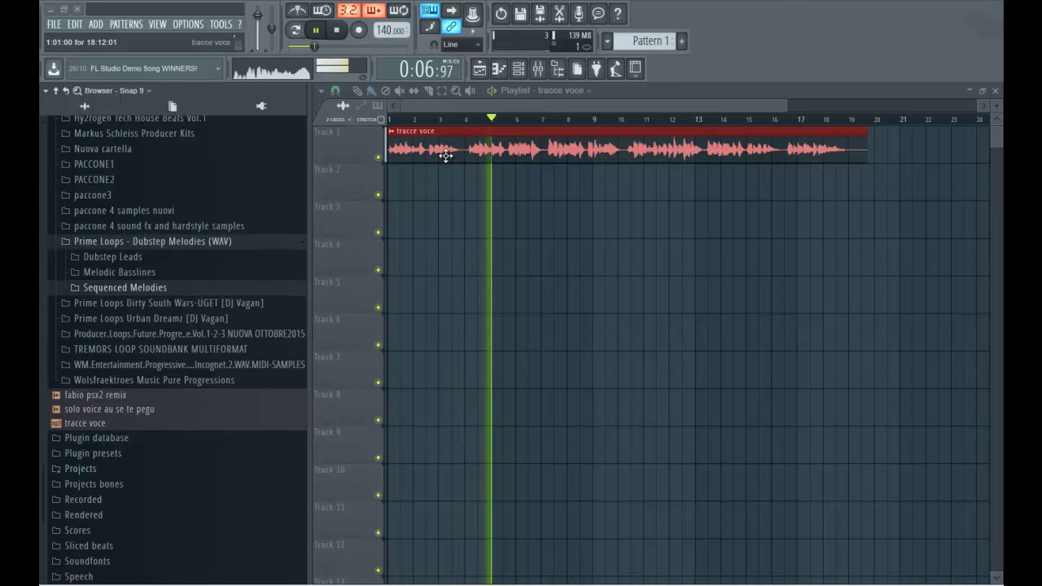
{"action": "double_click", "coordinate": [441, 152]}
{"action": "left_click_drag", "start_coordinate": [664, 192], "coordinate": [672, 275]}
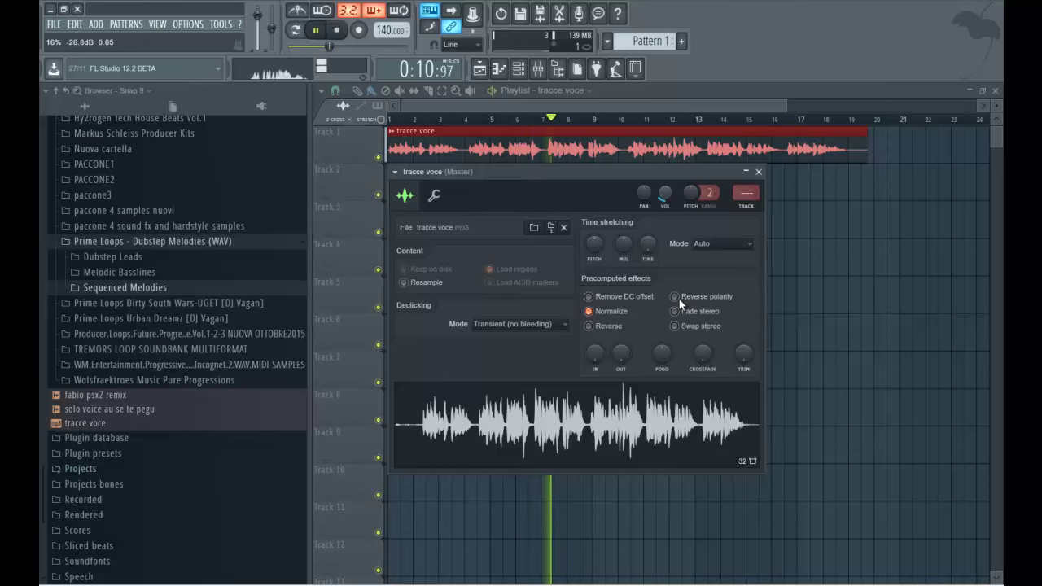
{"action": "left_click_drag", "start_coordinate": [678, 297], "coordinate": [656, 207]}
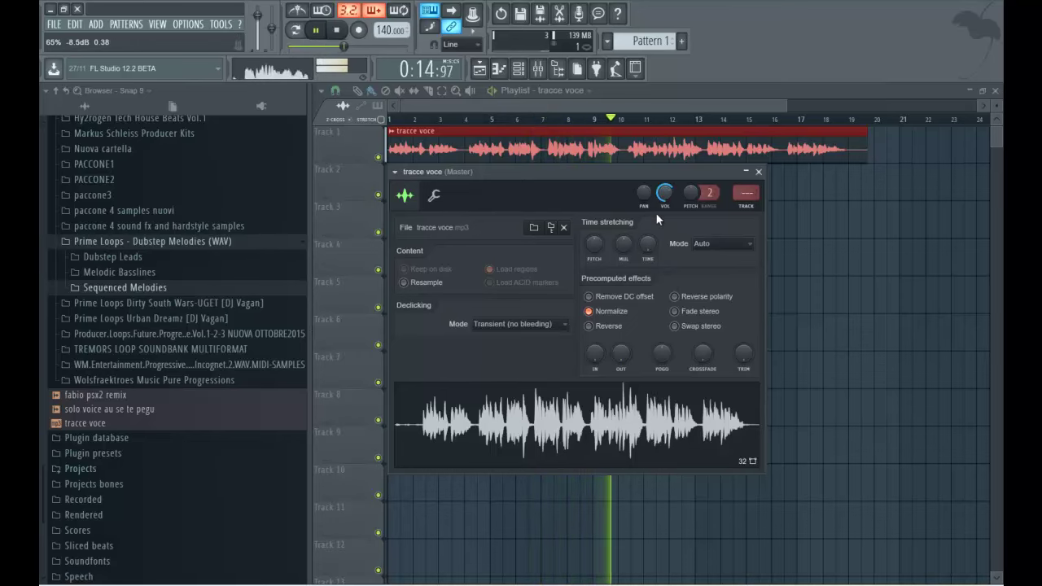
{"action": "mouse_move", "coordinate": [655, 213]}
{"action": "left_mouse_down"}
{"action": "mouse_move", "coordinate": [684, 309]}
{"action": "mouse_move", "coordinate": [657, 210]}
{"action": "left_mouse_up"}
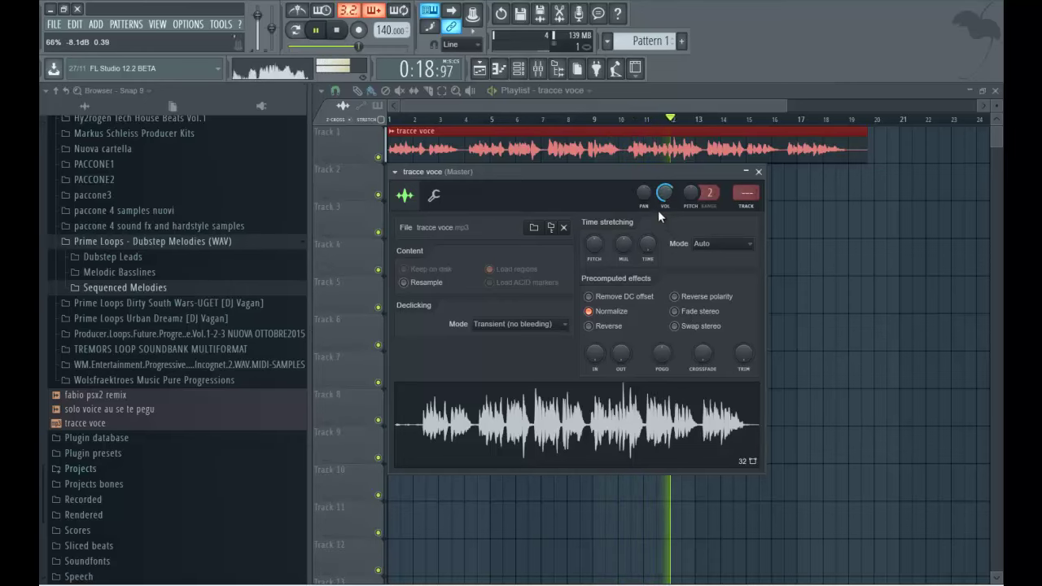
- Route the tracce voce channel to mixer track 1
{"action": "left_click", "coordinate": [634, 105]}
{"action": "double_click", "coordinate": [514, 151]}
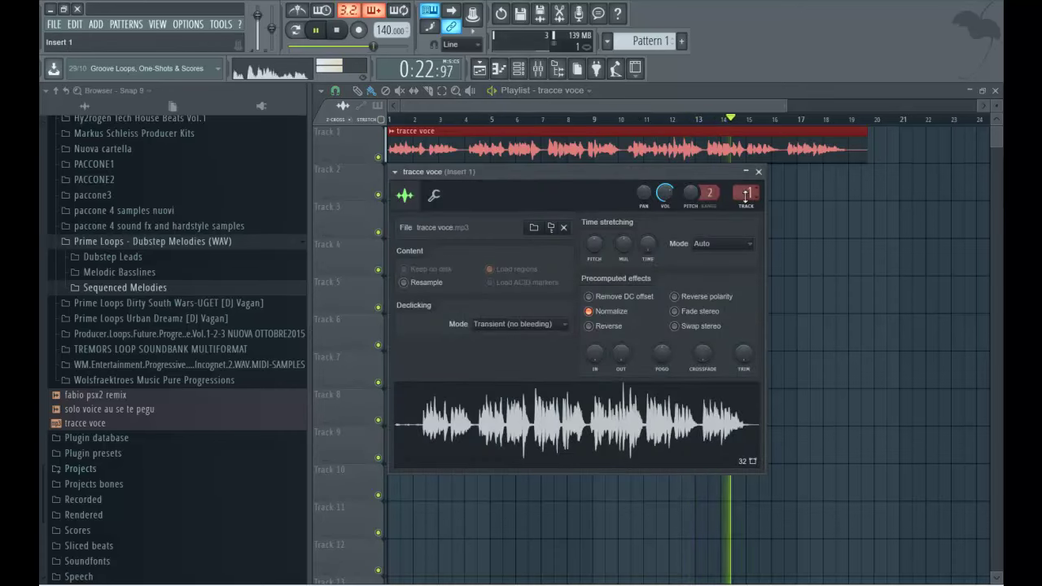
{"action": "left_click", "coordinate": [538, 70]}
{"action": "right_click", "coordinate": [471, 153]}
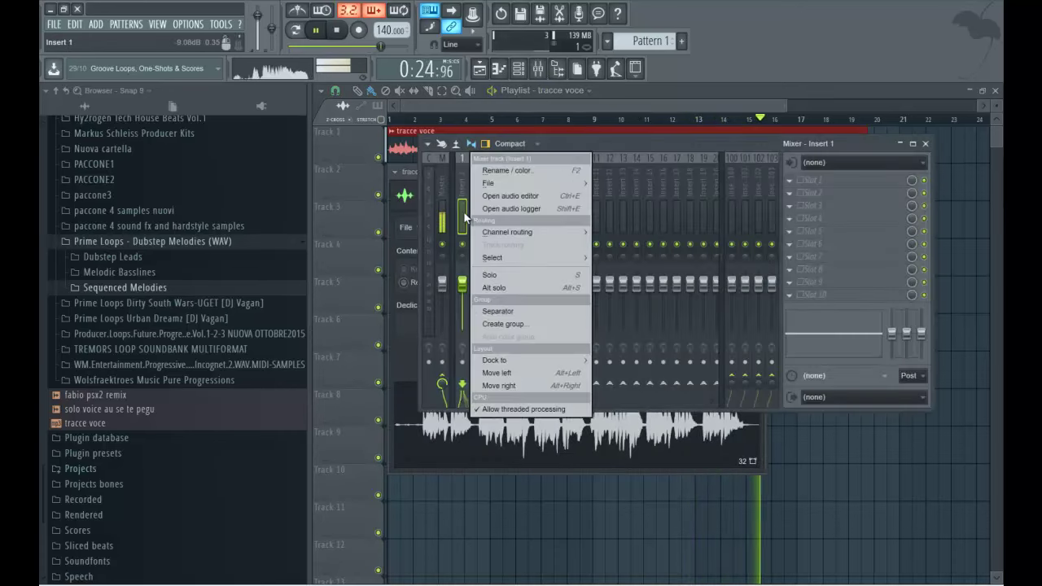
{"action": "mouse_move", "coordinate": [549, 233]}
{"action": "left_click", "coordinate": [621, 234]}
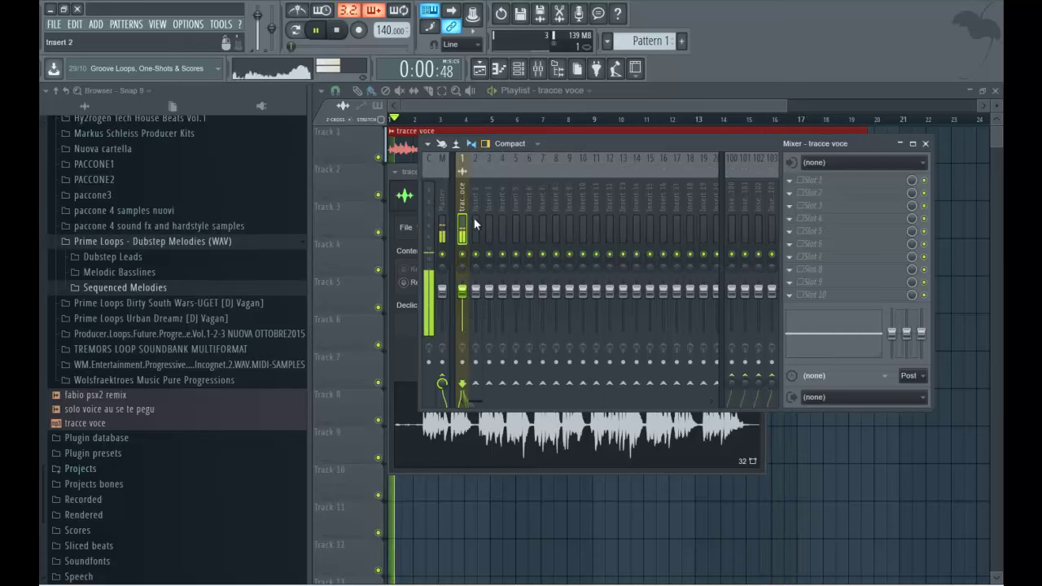
- Load Fruity Parametric EQ 2 in slot 10 of the vocal's mixer track and cut the lows with band 1 fully down
{"action": "left_click", "coordinate": [789, 295]}
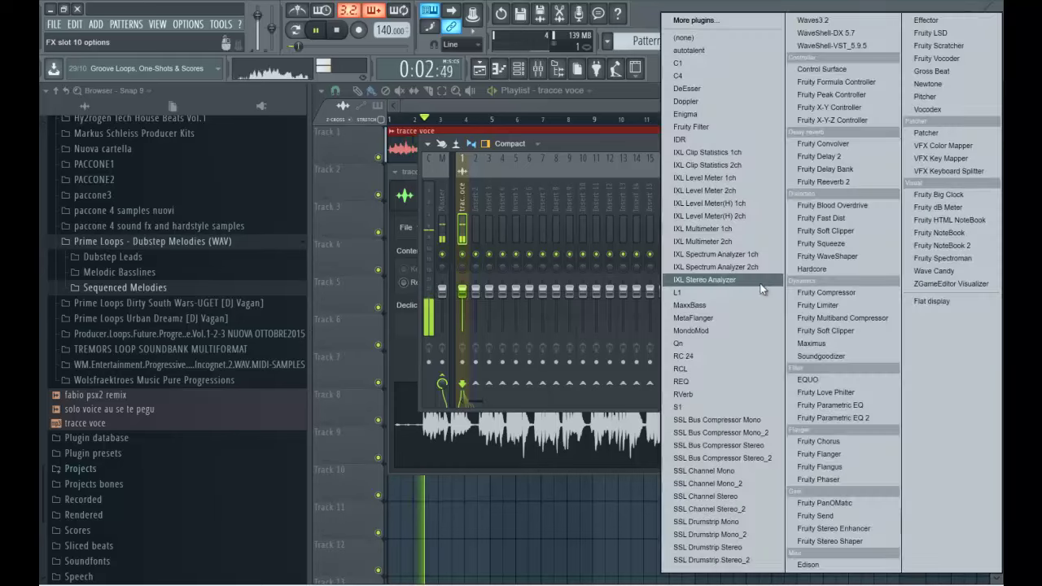
{"action": "left_click", "coordinate": [863, 417]}
{"action": "left_click_drag", "start_coordinate": [647, 239], "coordinate": [658, 183]}
{"action": "left_click_drag", "start_coordinate": [480, 292], "coordinate": [485, 336]}
{"action": "left_click_drag", "start_coordinate": [489, 392], "coordinate": [525, 353]}
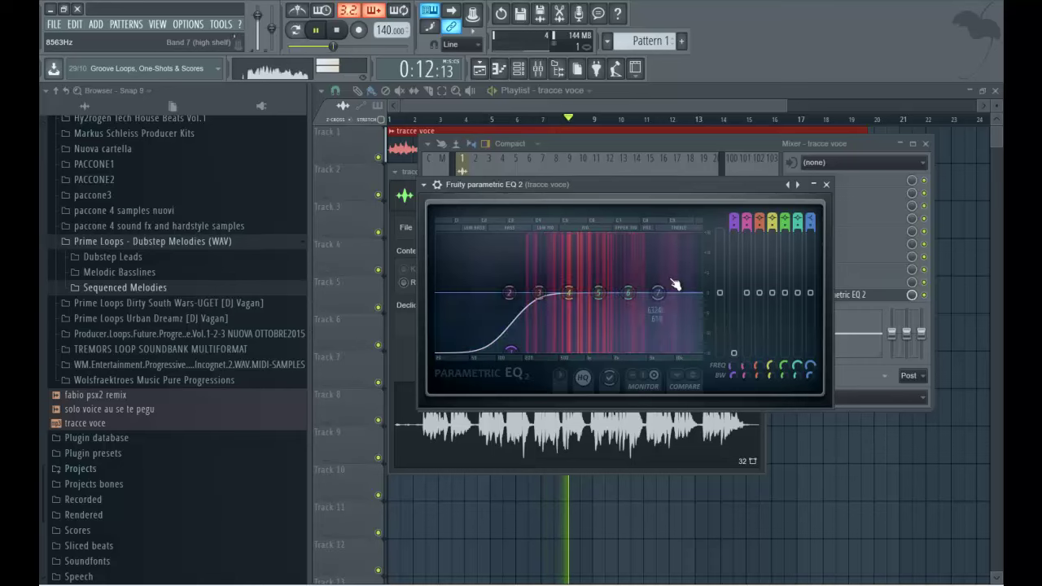
- Raise the EQ's band 7 high shelf to about 5 dB near 7 kHz and audition the vocal
{"action": "key", "text": "space"}
{"action": "left_click_drag", "start_coordinate": [667, 296], "coordinate": [672, 268]}
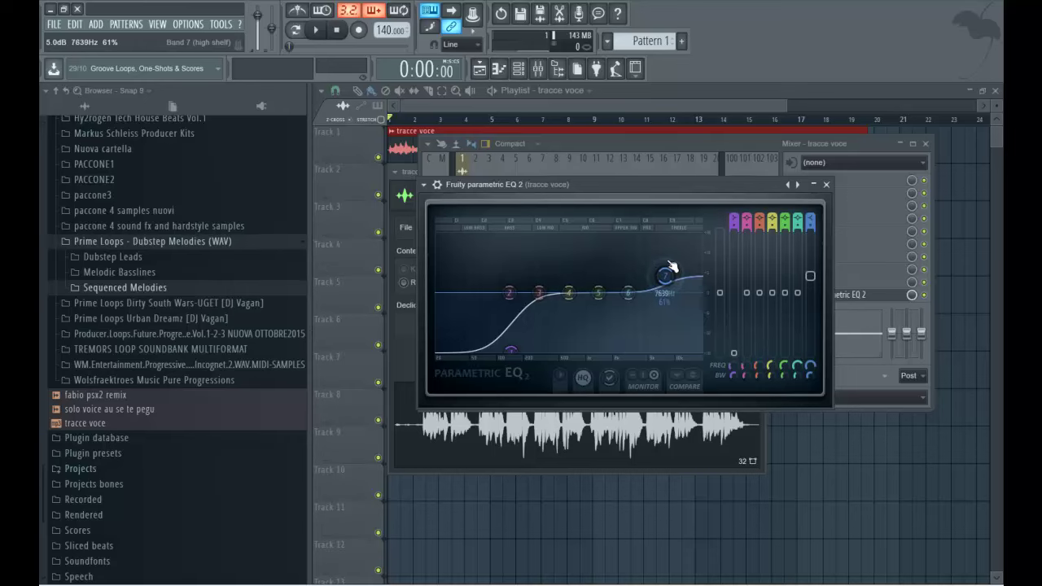
{"action": "key", "text": "space"}
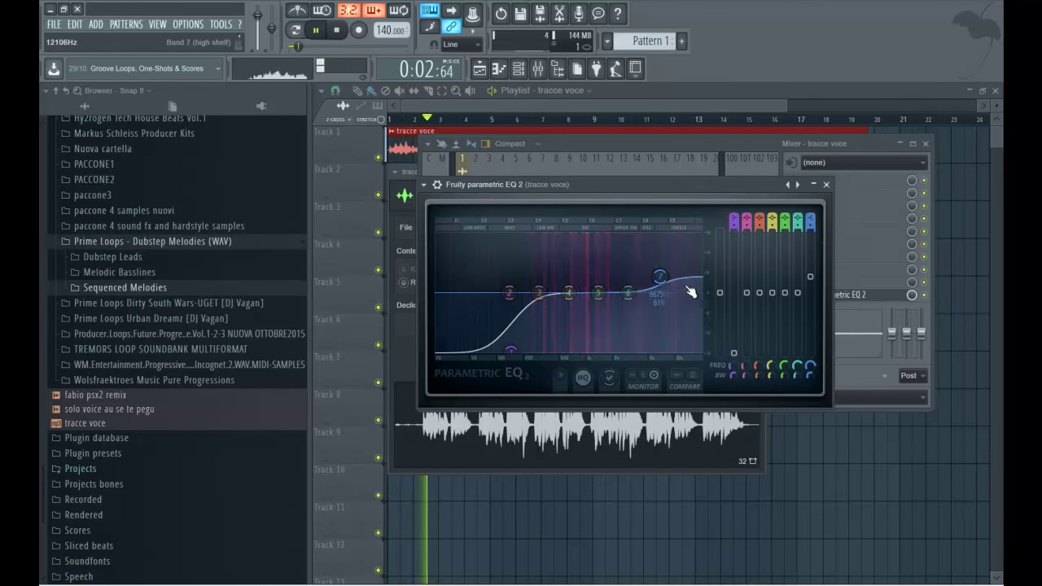
{"action": "key", "text": "space"}
- Shift EQ band 5 to about 1.1 kHz at a flat level, auditioning the vocal briefly
{"action": "left_click_drag", "start_coordinate": [602, 297], "coordinate": [595, 298]}
{"action": "key", "text": "space"}
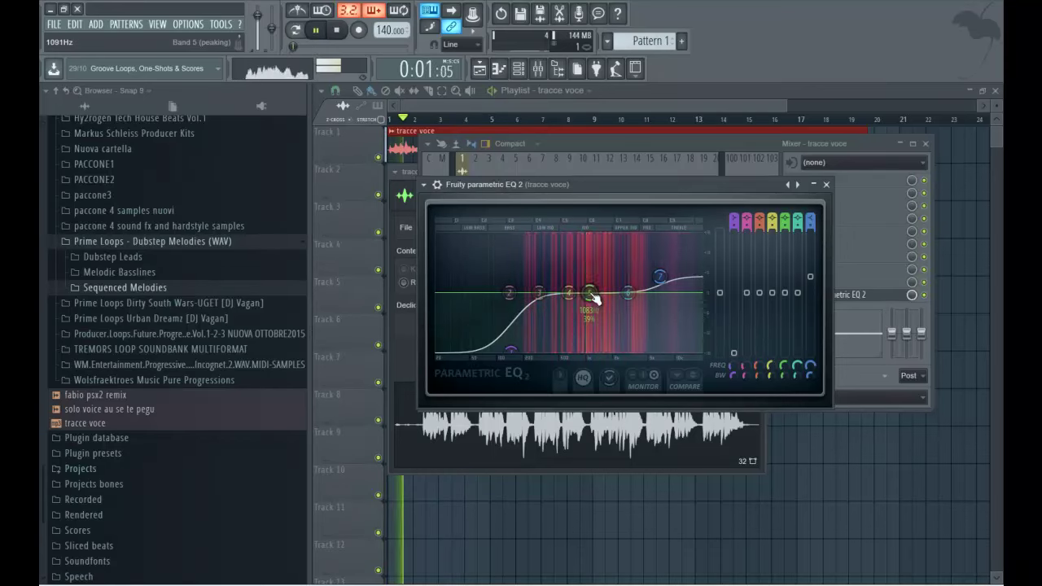
{"action": "key", "text": "space"}
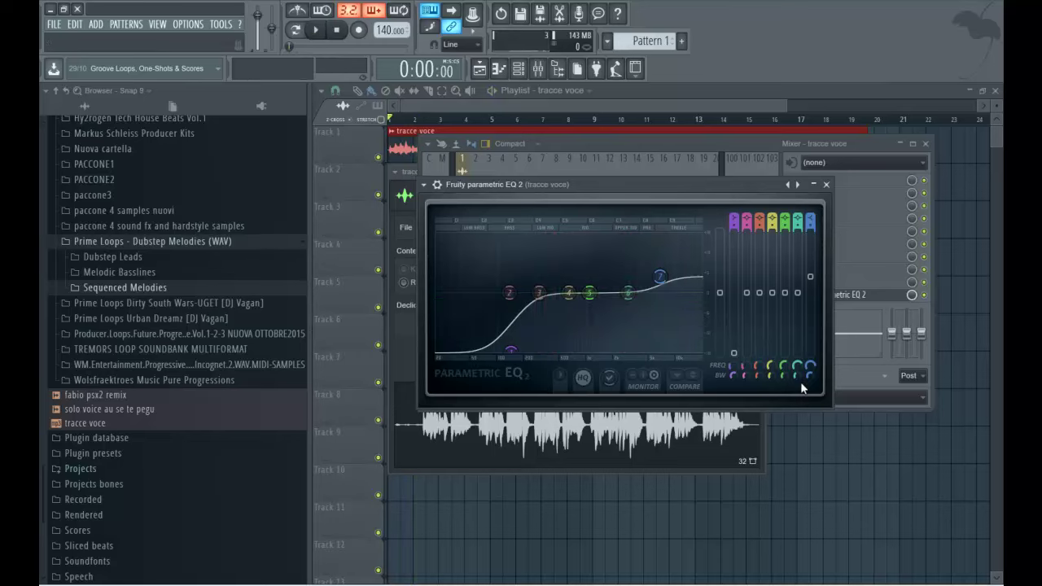
{"action": "scroll", "coordinate": [783, 364], "scroll_direction": "up", "scroll_amount": 2}
{"action": "scroll", "coordinate": [782, 363], "scroll_direction": "down", "scroll_amount": 3}
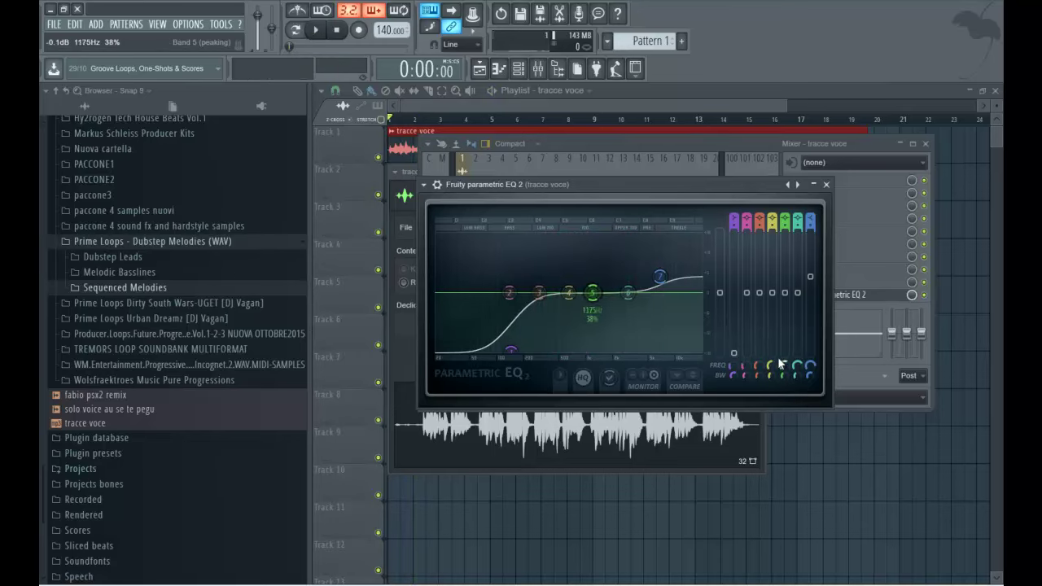
{"action": "scroll", "coordinate": [779, 377], "scroll_direction": "up", "scroll_amount": 1}
- Turn EQ band 5 into a deep, narrow cut near 1.3 kHz with about 4% bandwidth while the vocal plays
{"action": "left_click_drag", "start_coordinate": [589, 292], "coordinate": [607, 442]}
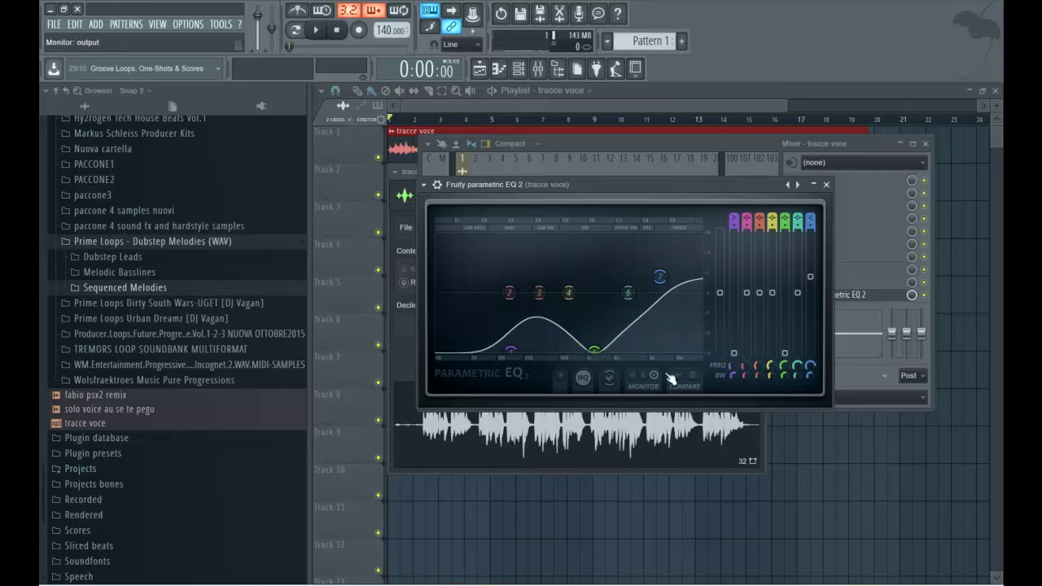
{"action": "scroll", "coordinate": [775, 366], "scroll_direction": "down", "scroll_amount": 5}
{"action": "scroll", "coordinate": [772, 368], "scroll_direction": "up", "scroll_amount": 1}
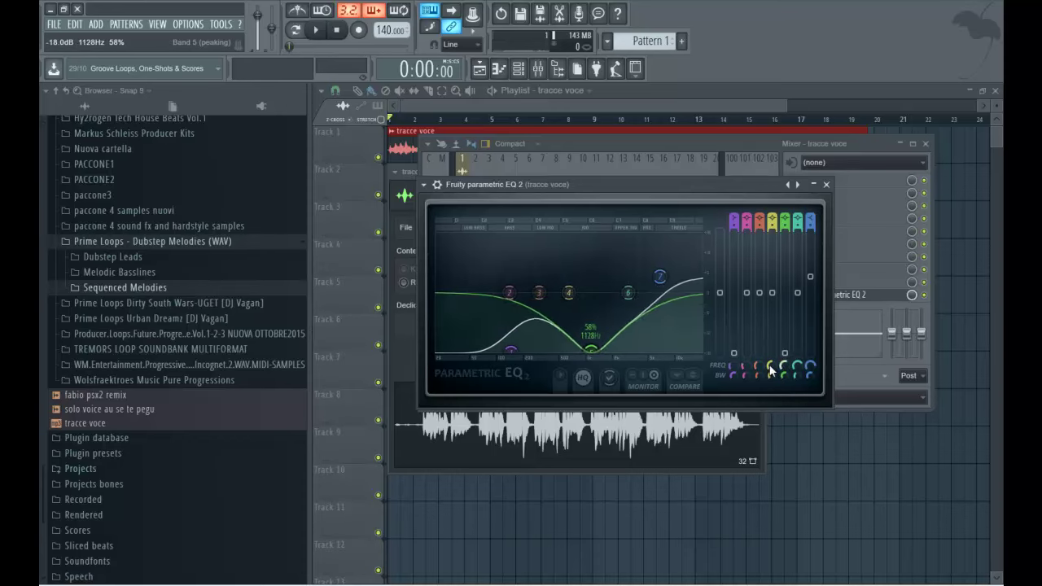
{"action": "key", "text": "space"}
{"action": "left_click_drag", "start_coordinate": [784, 376], "coordinate": [779, 468]}
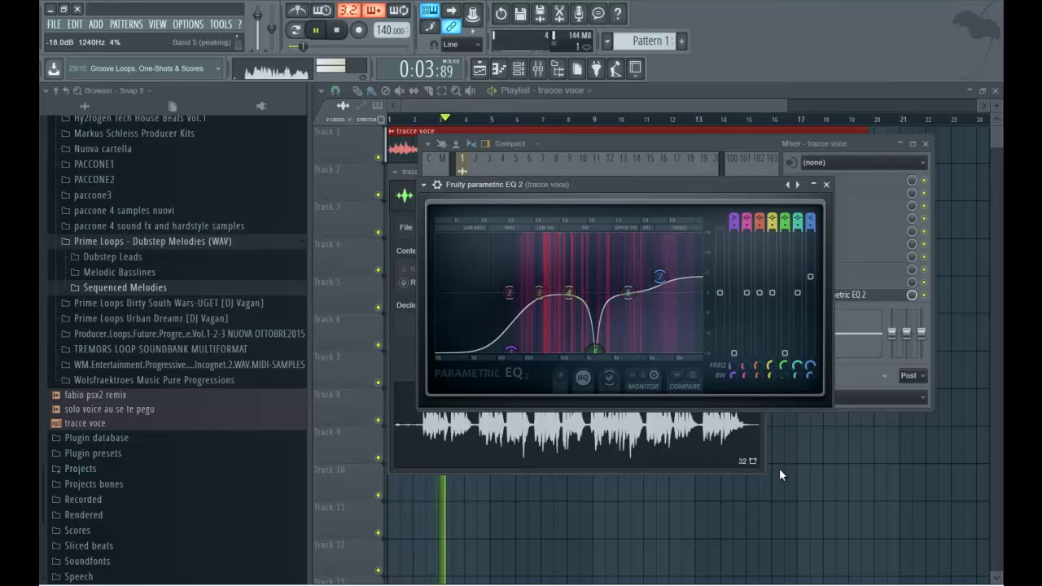
{"action": "left_click_drag", "start_coordinate": [602, 359], "coordinate": [607, 322]}
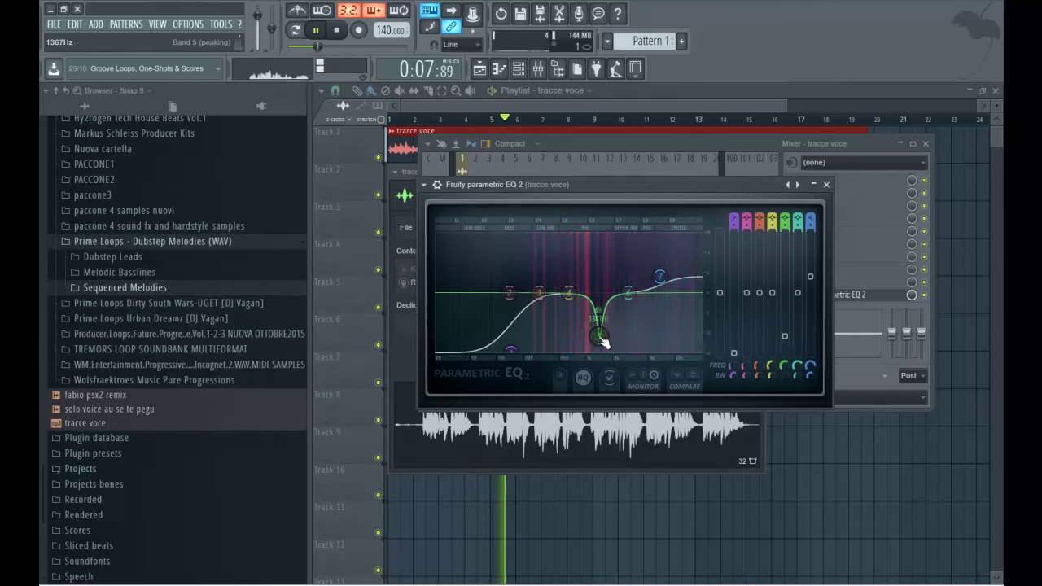
- Lower EQ band 1 to about 121 Hz, return to the playlist and stop playback
{"action": "left_click_drag", "start_coordinate": [510, 350], "coordinate": [504, 353]}
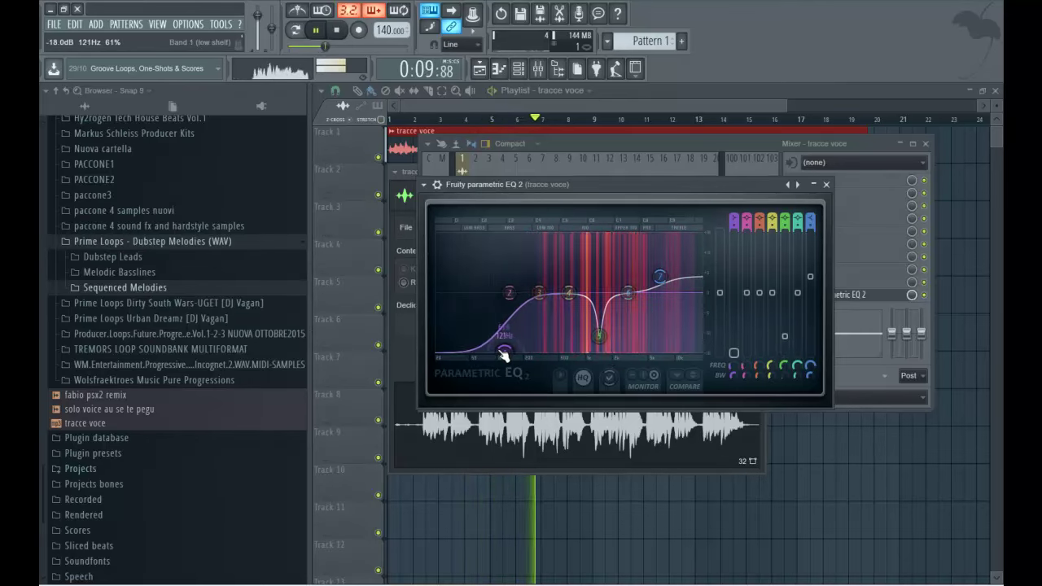
{"action": "left_click", "coordinate": [511, 107]}
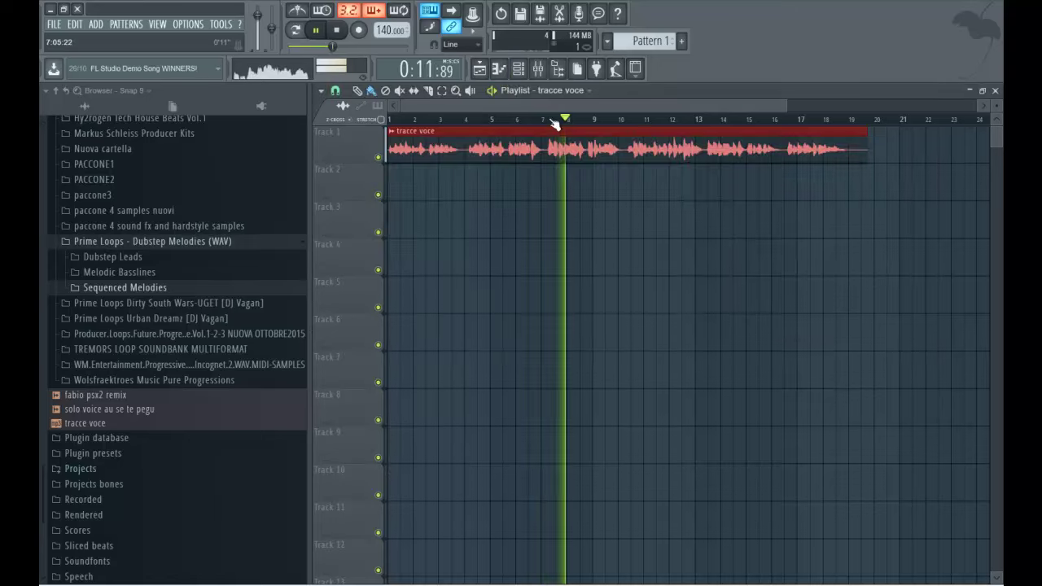
{"action": "key", "text": "space"}
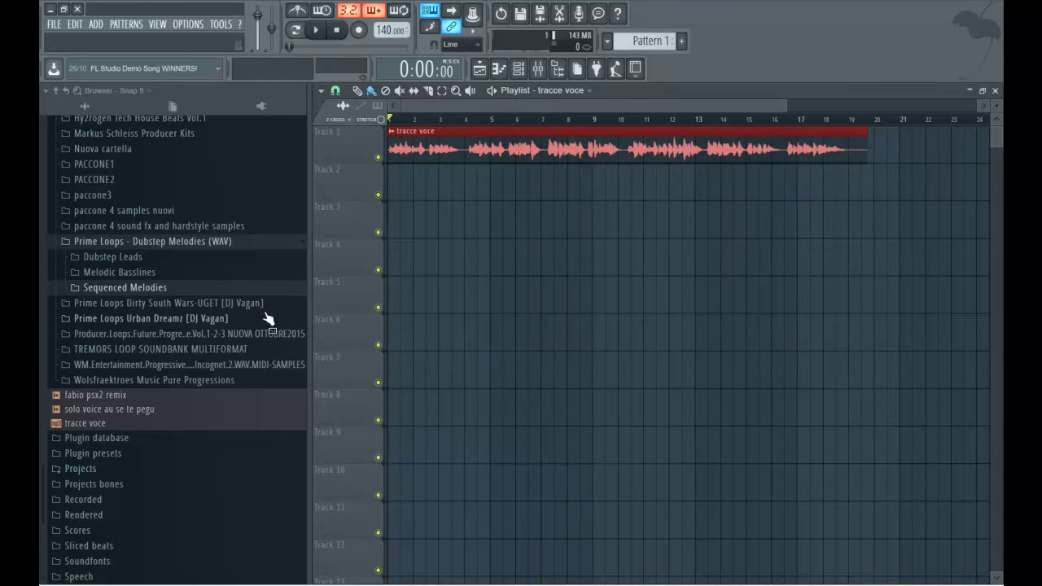
- Add a reFX Nexus instrument channel to the project
{"action": "left_click", "coordinate": [126, 25]}
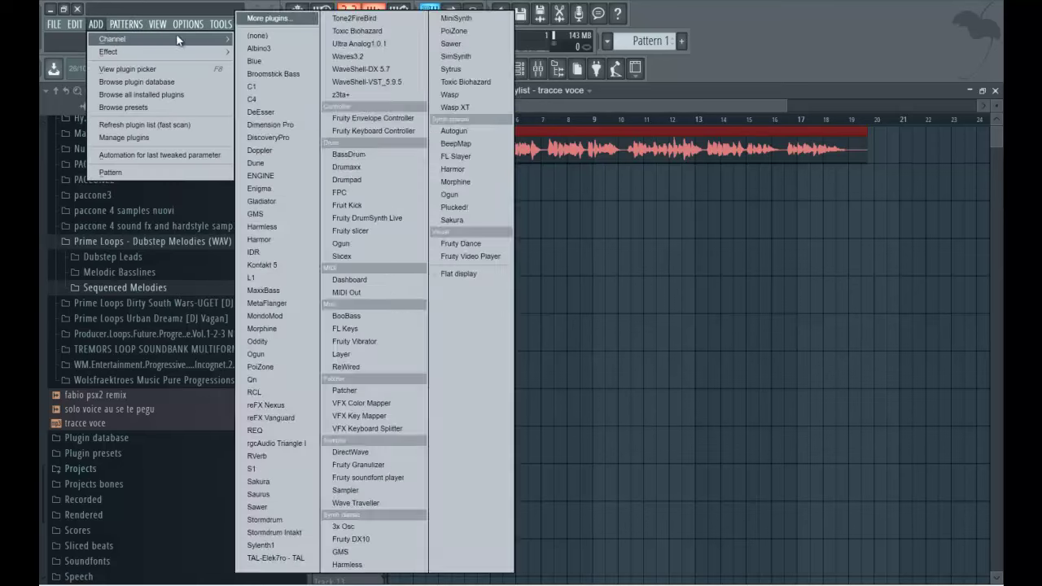
{"action": "mouse_move", "coordinate": [241, 24]}
{"action": "mouse_move", "coordinate": [96, 25]}
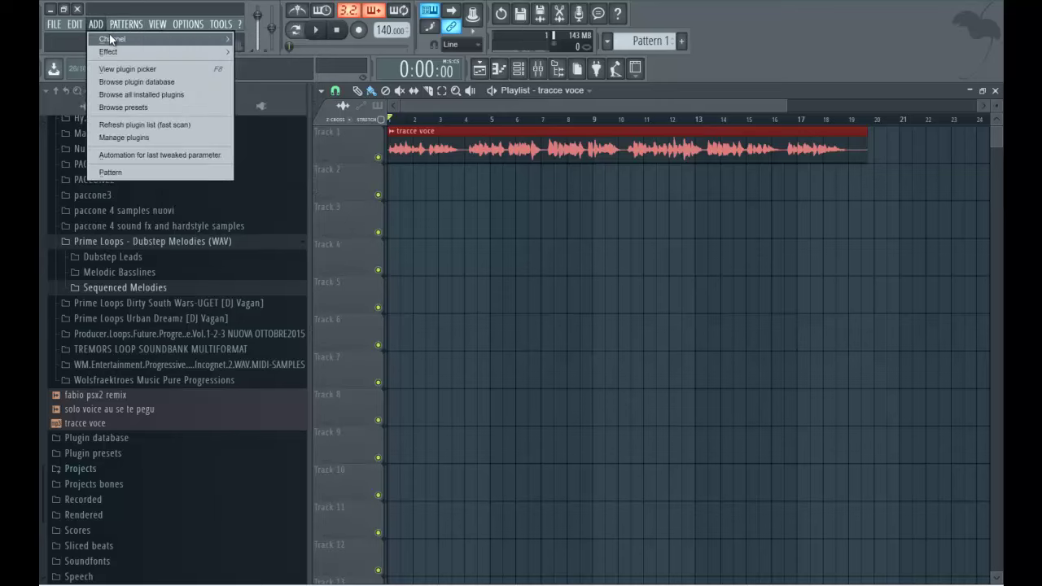
{"action": "mouse_move", "coordinate": [177, 40]}
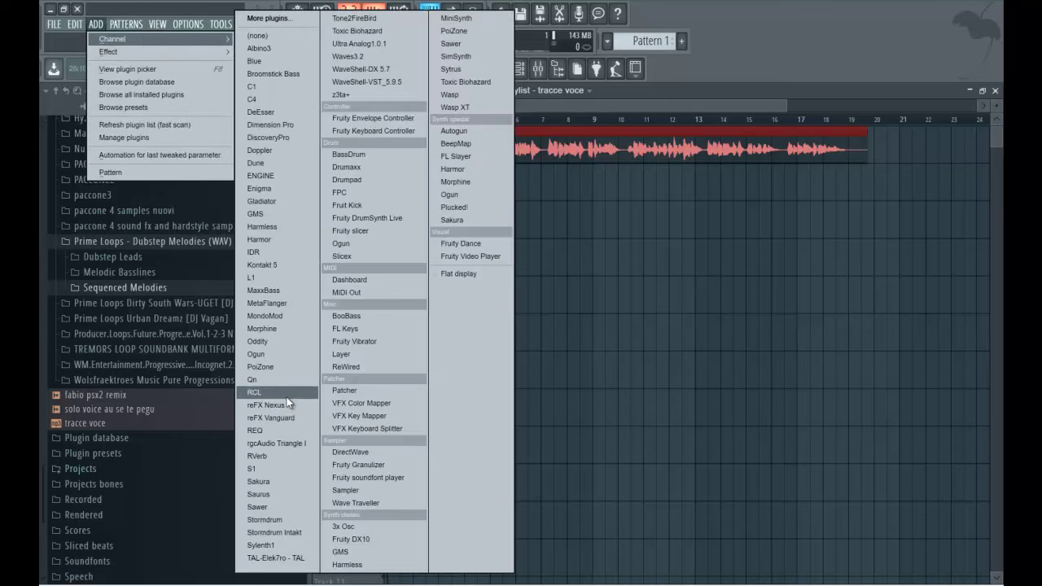
{"action": "left_click", "coordinate": [281, 405]}
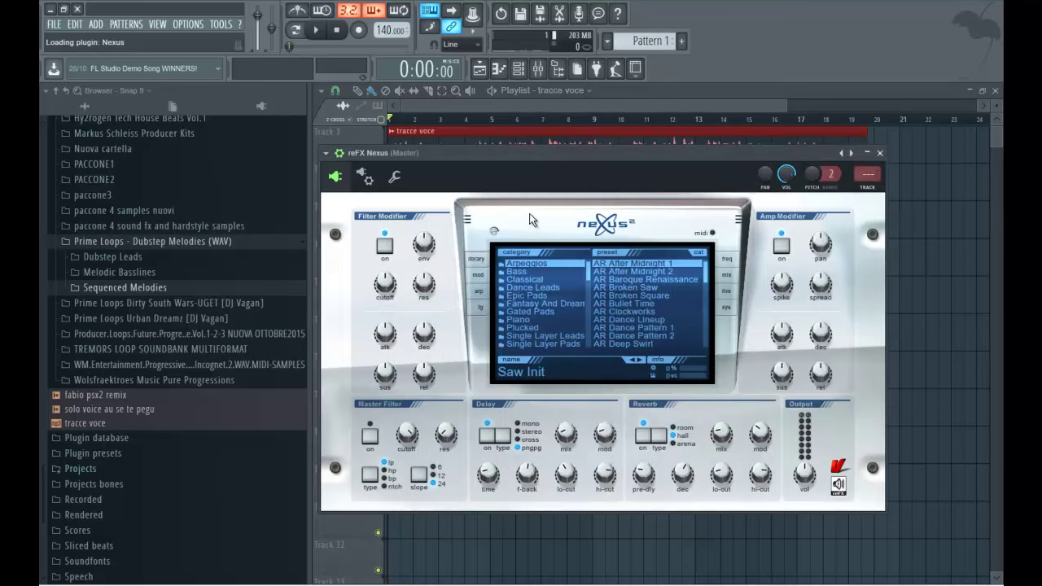
- Fit the tracce voce clip to the project tempo using the estimated 117.523 BPM and audition it
{"action": "left_click", "coordinate": [452, 103]}
{"action": "left_click", "coordinate": [393, 132]}
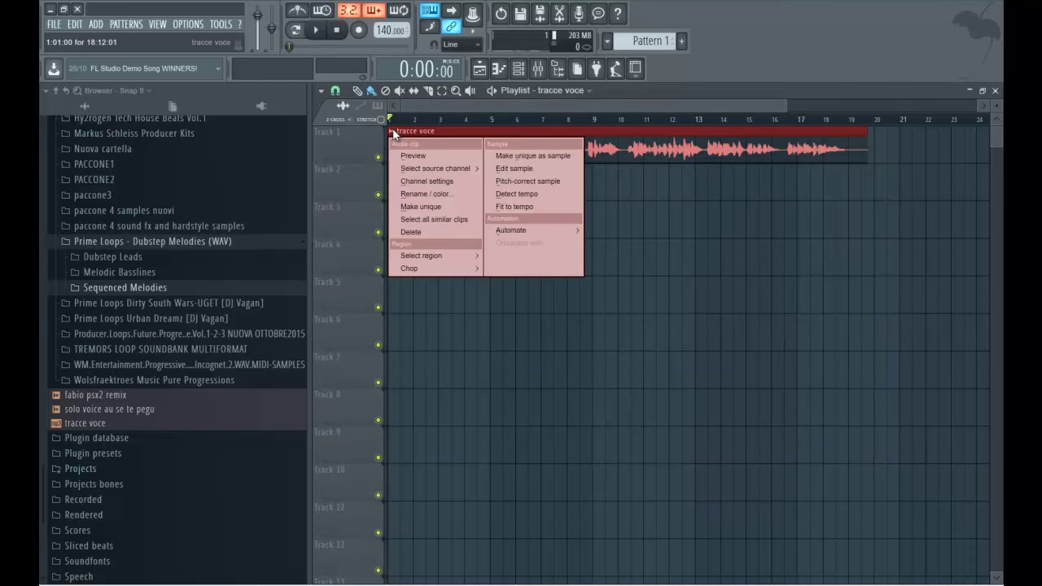
{"action": "left_click", "coordinate": [515, 208]}
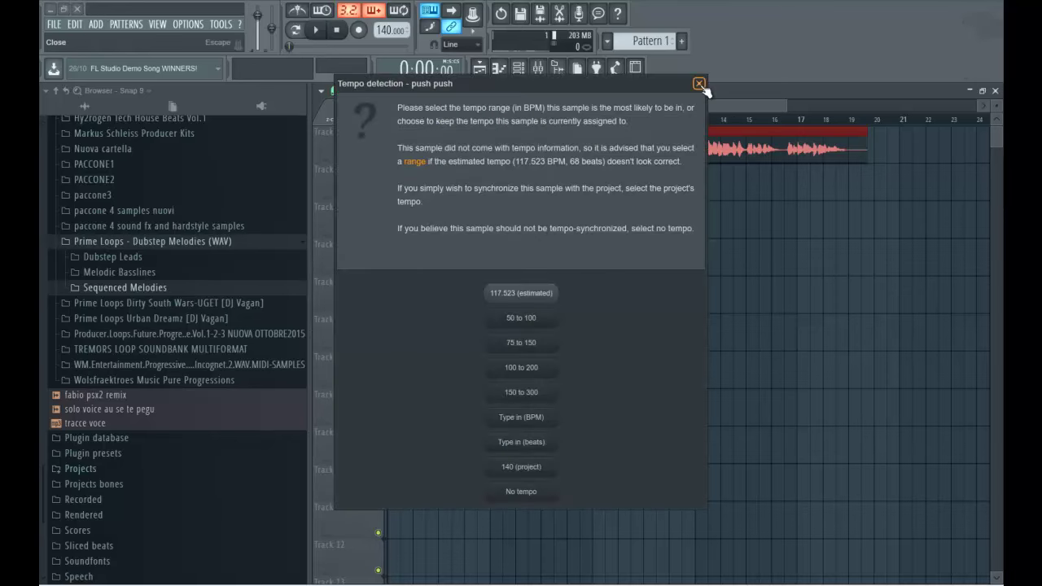
{"action": "left_click", "coordinate": [499, 293]}
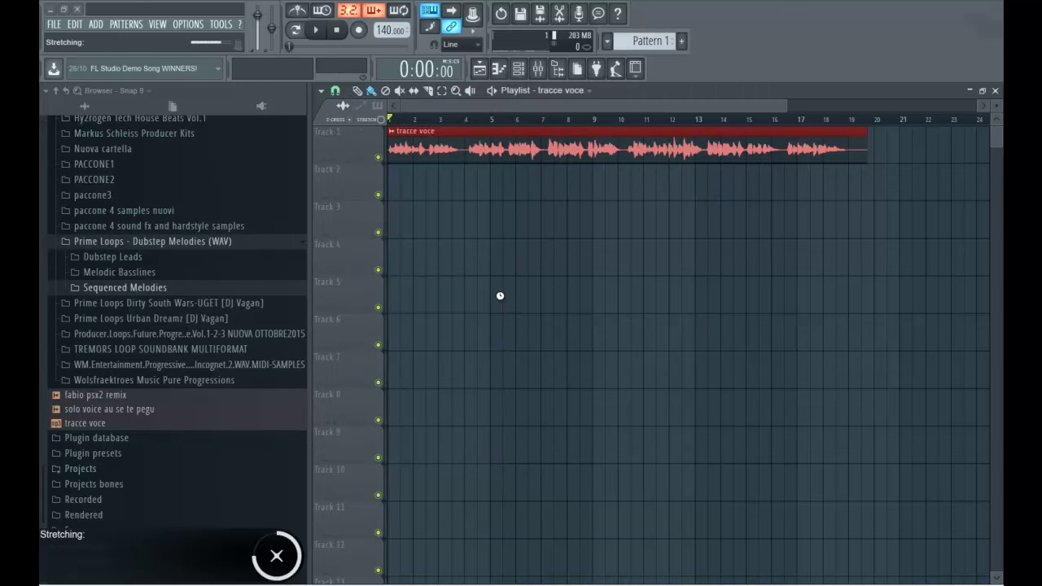
{"action": "key", "text": "space"}
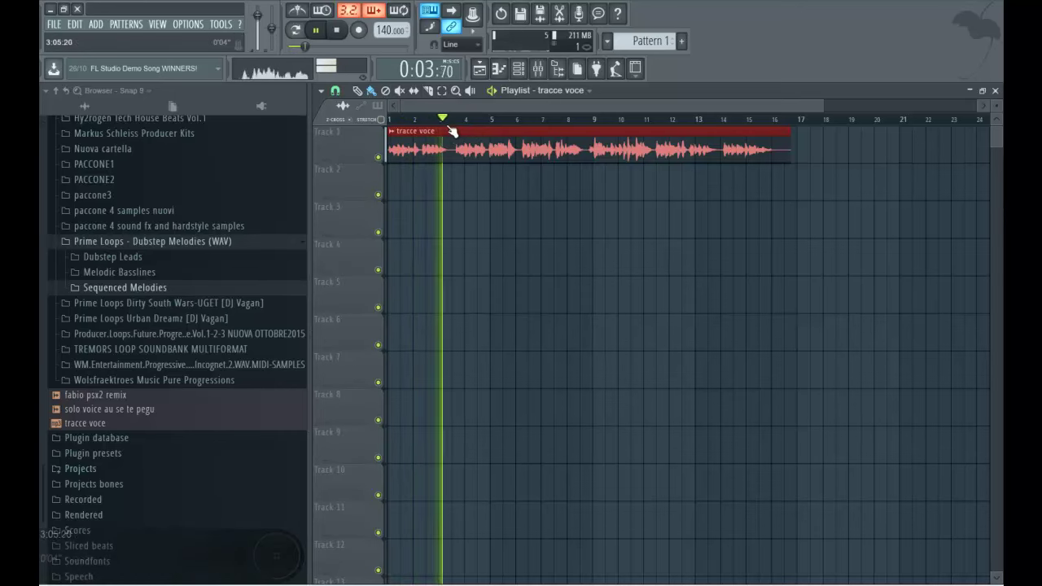
{"action": "key", "text": "space"}
- Set the project tempo to 117 BPM and play back the stretched vocal
{"action": "right_click", "coordinate": [389, 31]}
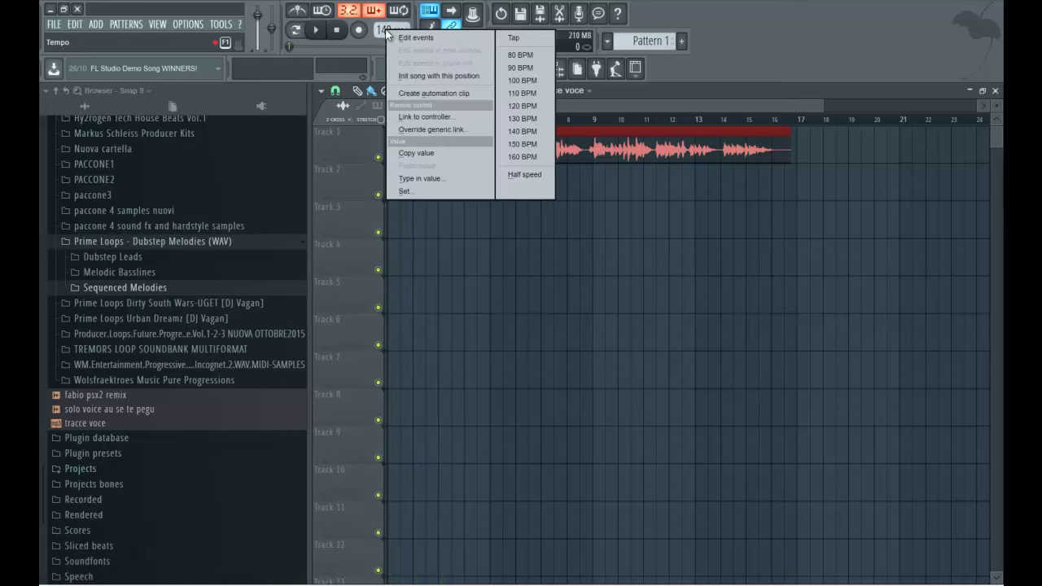
{"action": "left_click", "coordinate": [525, 108]}
{"action": "left_click", "coordinate": [533, 335]}
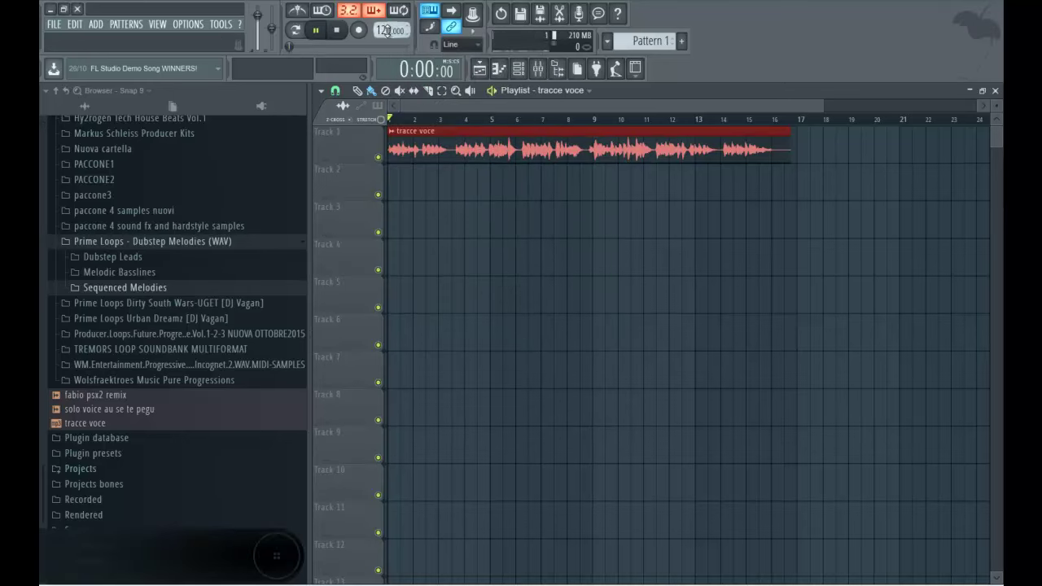
{"action": "key", "text": "space"}
{"action": "scroll", "coordinate": [391, 43], "scroll_direction": "up", "scroll_amount": 1}
{"action": "left_click", "coordinate": [536, 335]}
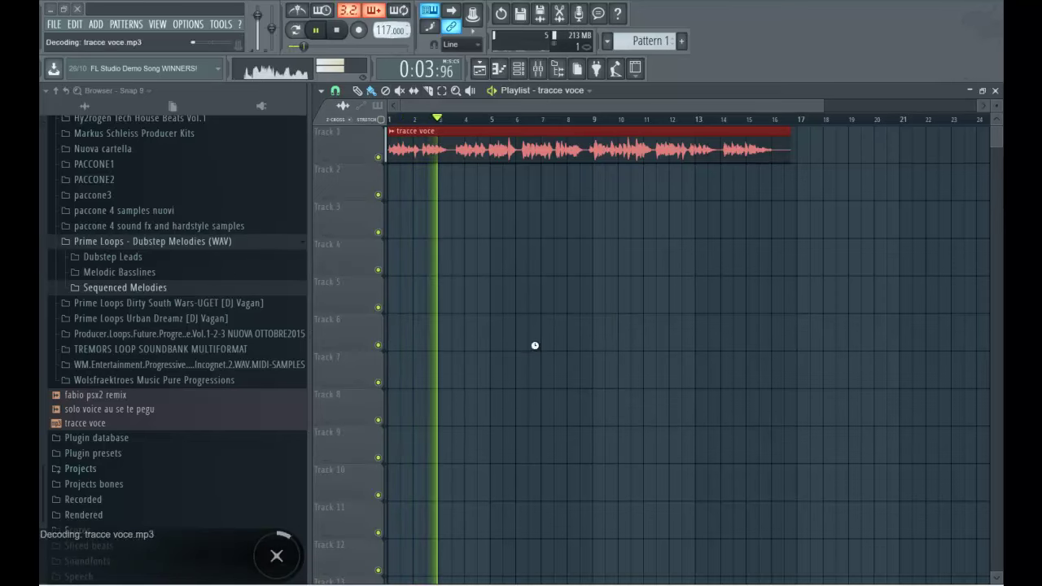
{"action": "scroll", "coordinate": [821, 123], "scroll_direction": "up", "scroll_amount": 2}
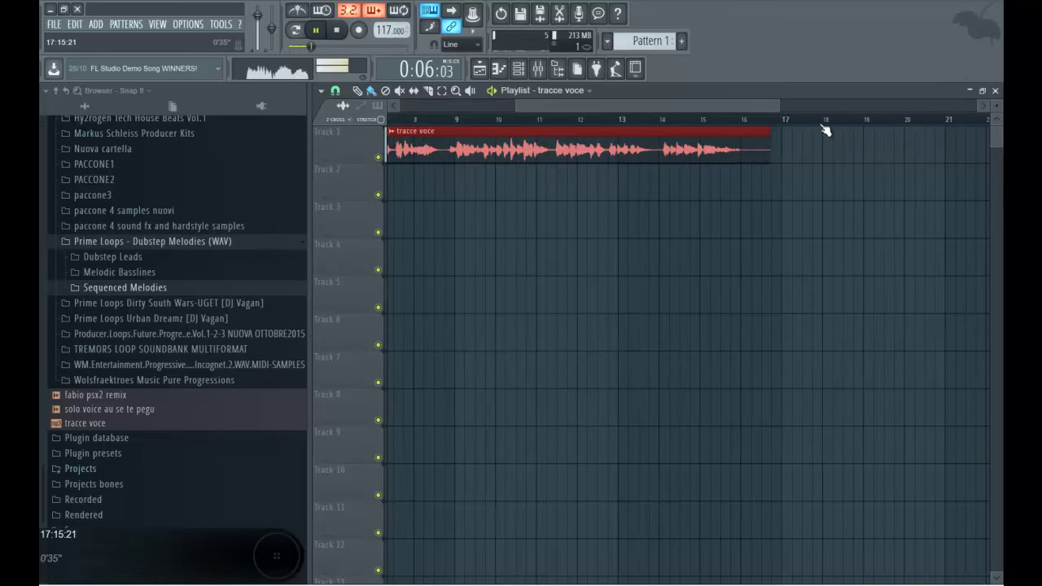
{"action": "key", "text": "space"}
- Open the tracce voce clip's channel settings and adjust the time-stretching Time value
{"action": "double_click", "coordinate": [502, 140]}
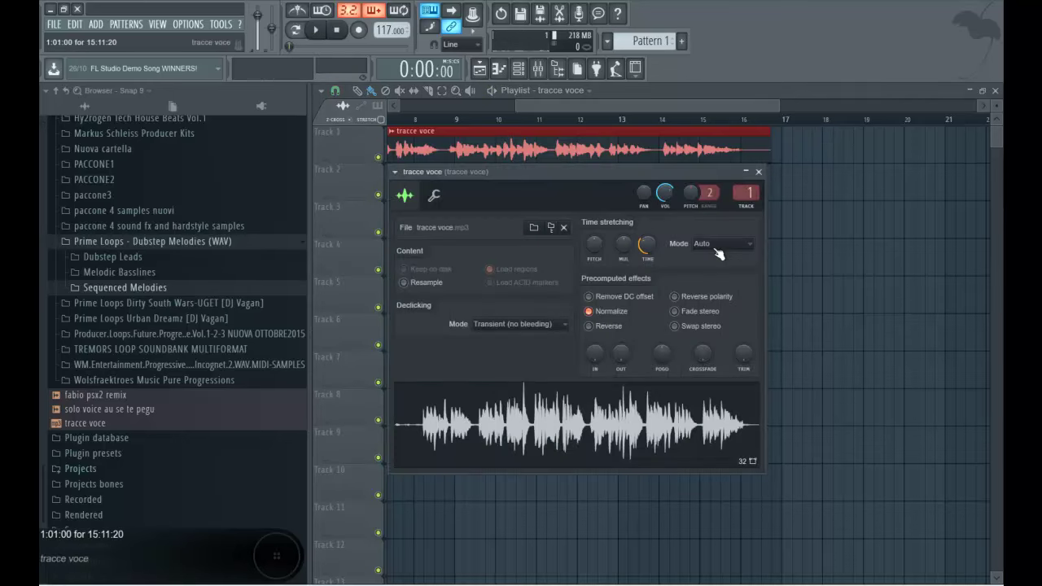
{"action": "left_click_drag", "start_coordinate": [647, 175], "coordinate": [622, 206]}
{"action": "left_click_drag", "start_coordinate": [625, 279], "coordinate": [624, 275]}
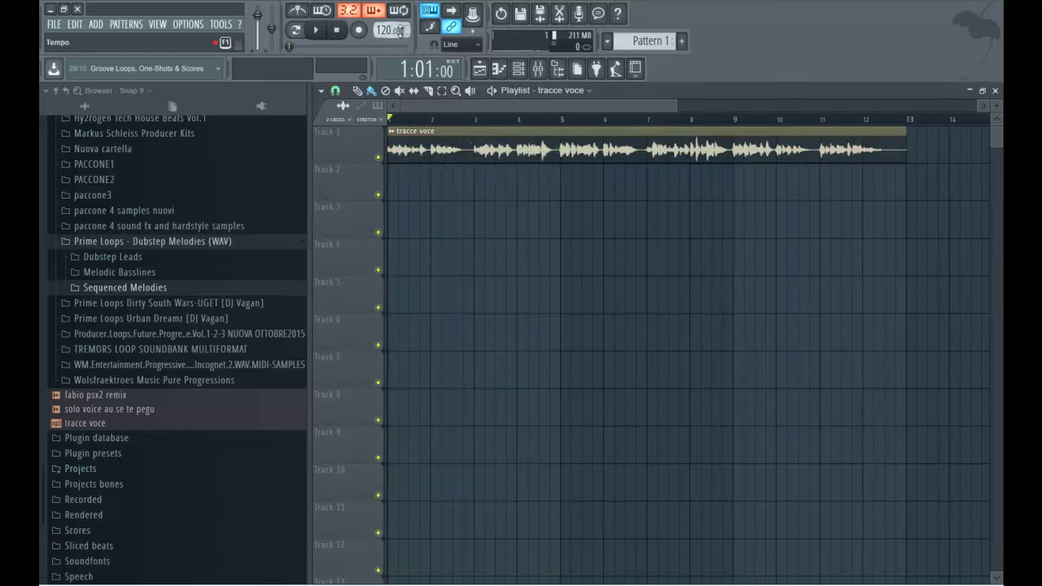
- Set the project tempo to 120 BPM, restretch all channels and play back the vocal
{"action": "right_click", "coordinate": [399, 33]}
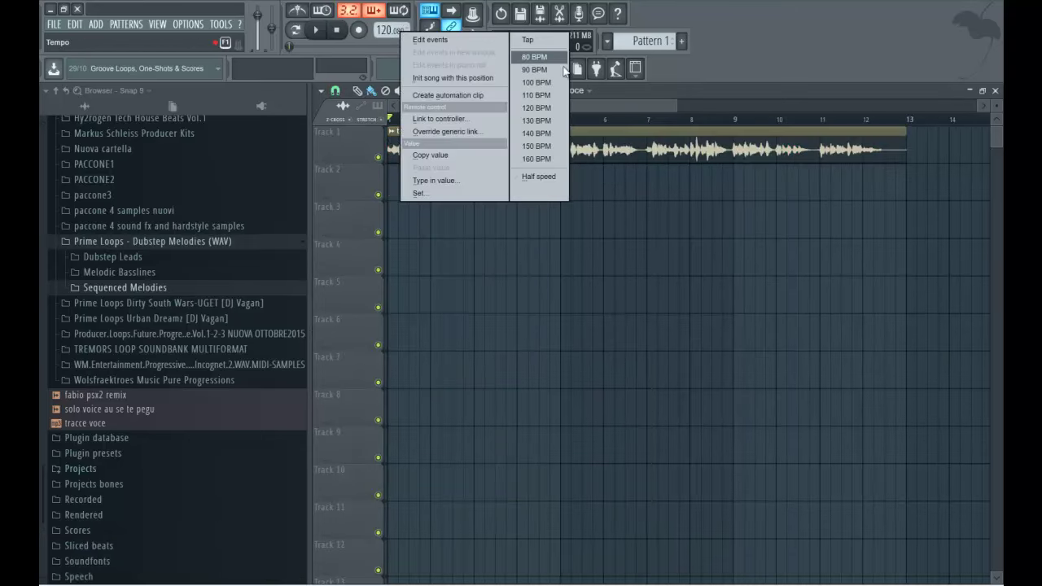
{"action": "left_click", "coordinate": [539, 108]}
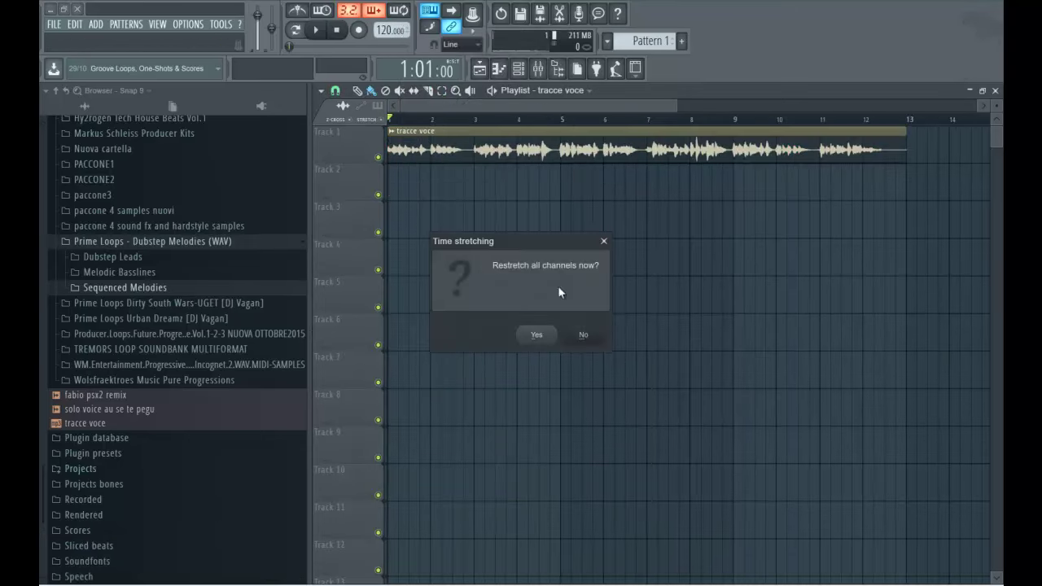
{"action": "left_click", "coordinate": [535, 335]}
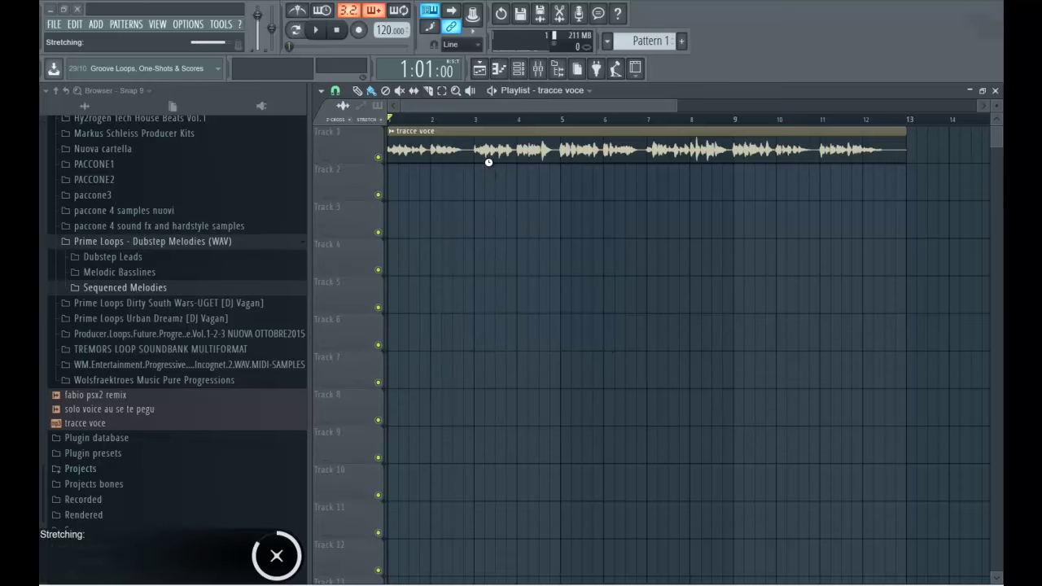
{"action": "key", "text": "space"}
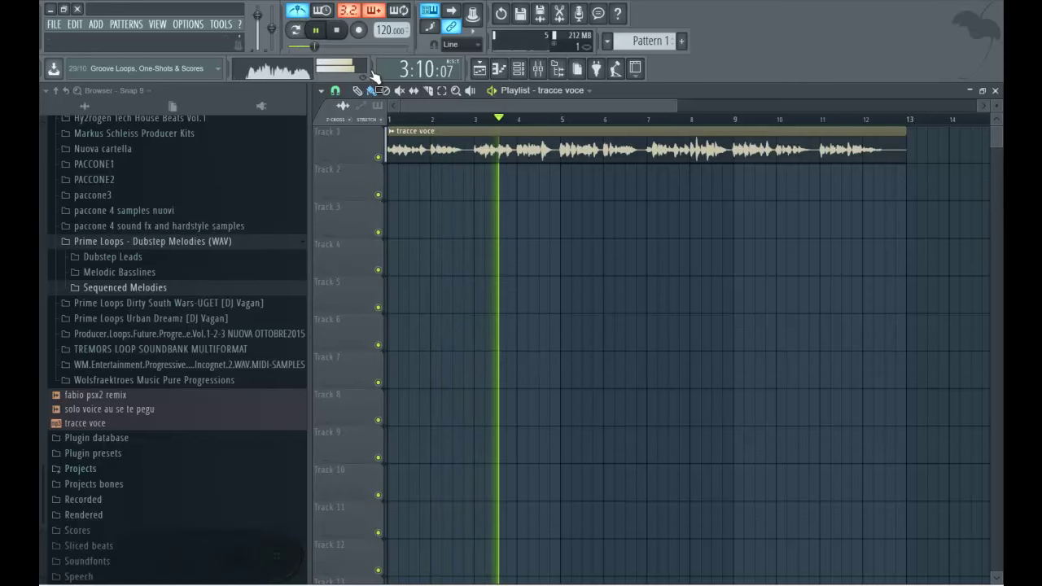
{"action": "left_click", "coordinate": [340, 31]}
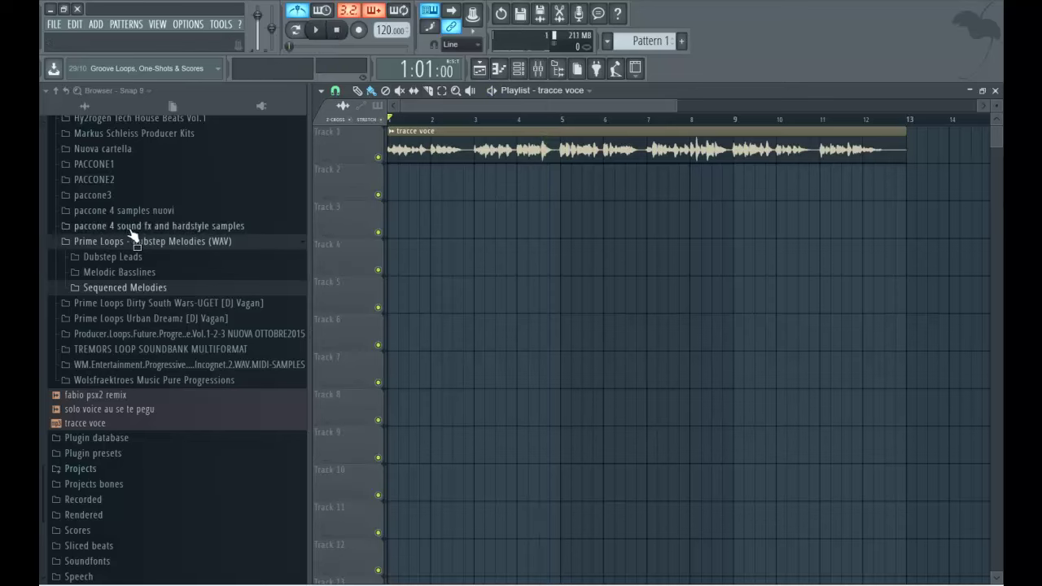
- Open the Bpm76_G#m_100Million construction kit inside the Prime Loops Urban Dreamz sample folder
{"action": "left_click", "coordinate": [187, 318]}
{"action": "scroll", "coordinate": [162, 293], "scroll_direction": "down", "scroll_amount": 2}
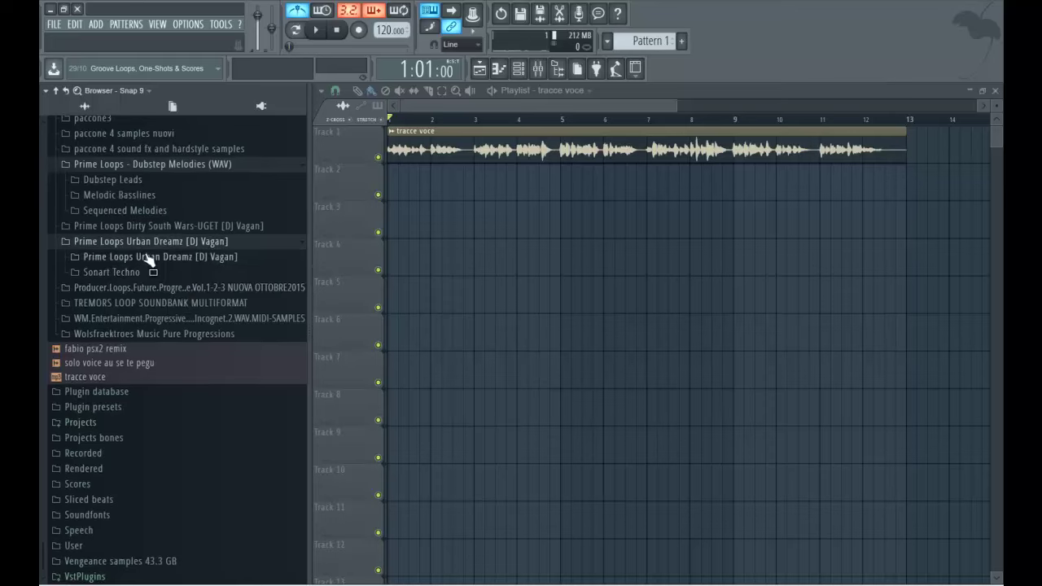
{"action": "left_click", "coordinate": [149, 257]}
{"action": "scroll", "coordinate": [146, 248], "scroll_direction": "down", "scroll_amount": 1}
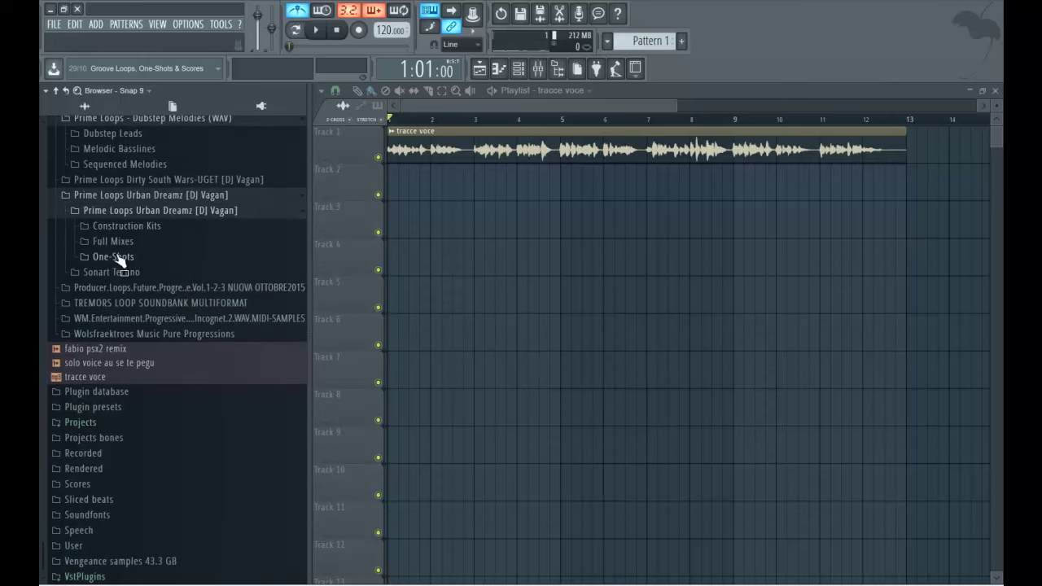
{"action": "left_click", "coordinate": [162, 226]}
{"action": "scroll", "coordinate": [175, 223], "scroll_direction": "down", "scroll_amount": 2}
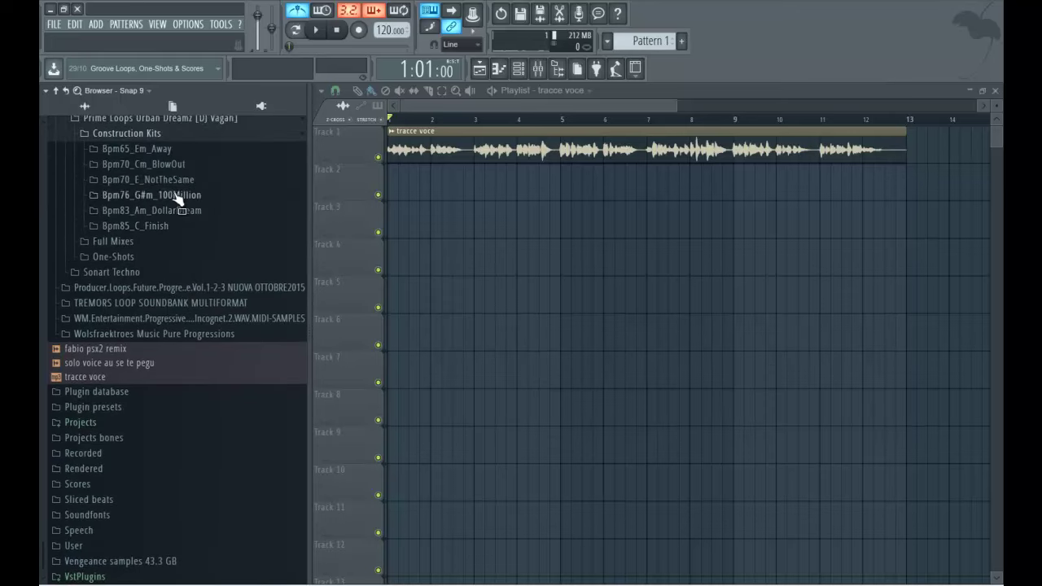
{"action": "left_click", "coordinate": [175, 197]}
{"action": "scroll", "coordinate": [224, 196], "scroll_direction": "down", "scroll_amount": 2}
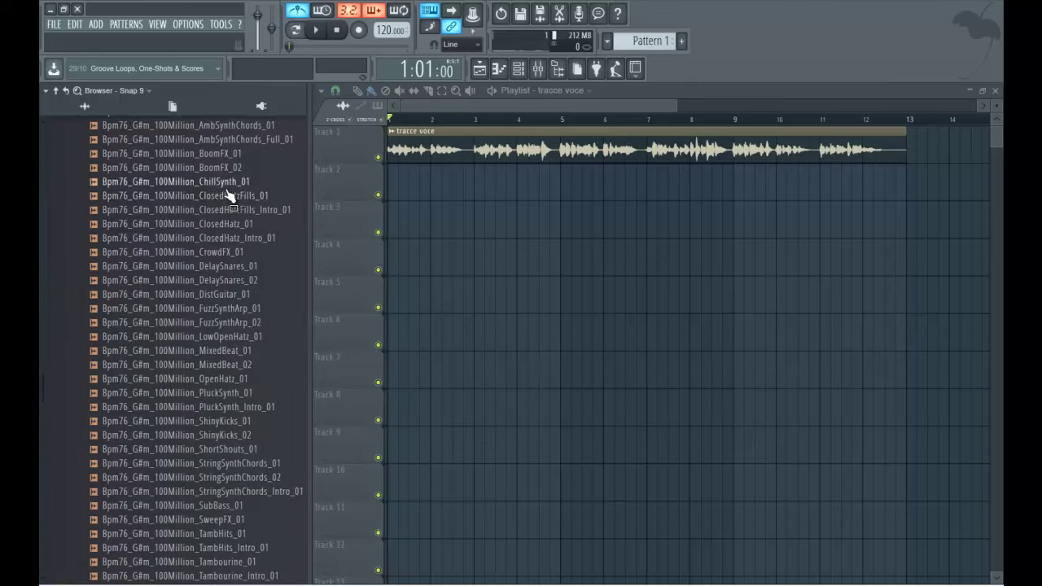
- Preview the kit's MixedBeat loops, then place Bpm76_G#m_100Million_MixedBeat_01 on Track 2 at bar 1 with its channel settings open
{"action": "scroll", "coordinate": [229, 195], "scroll_direction": "down", "scroll_amount": 4}
{"action": "left_click", "coordinate": [229, 195]}
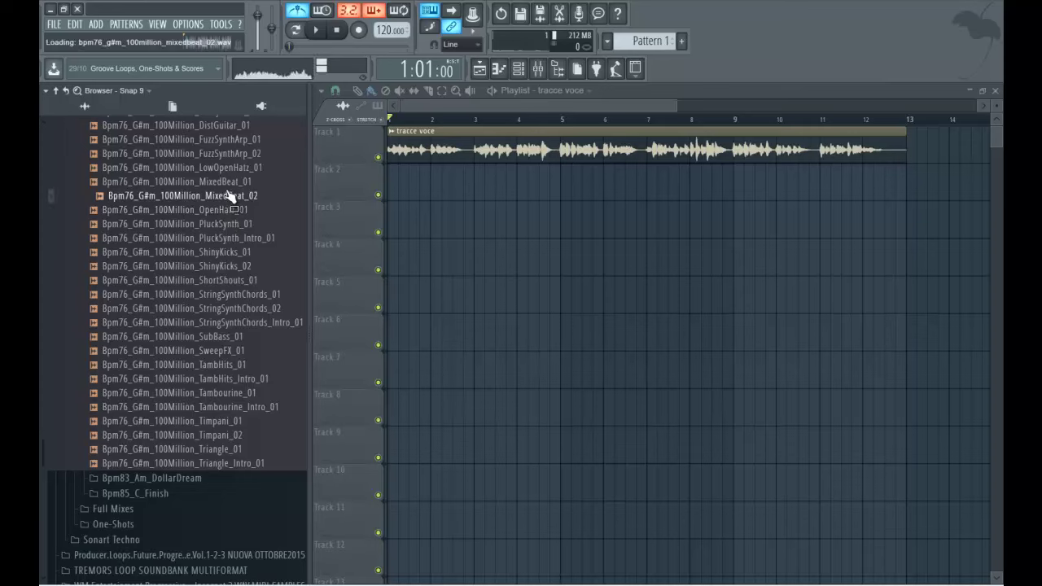
{"action": "left_click", "coordinate": [229, 181]}
{"action": "left_click_drag", "start_coordinate": [230, 182], "coordinate": [353, 182]}
{"action": "double_click", "coordinate": [477, 178]}
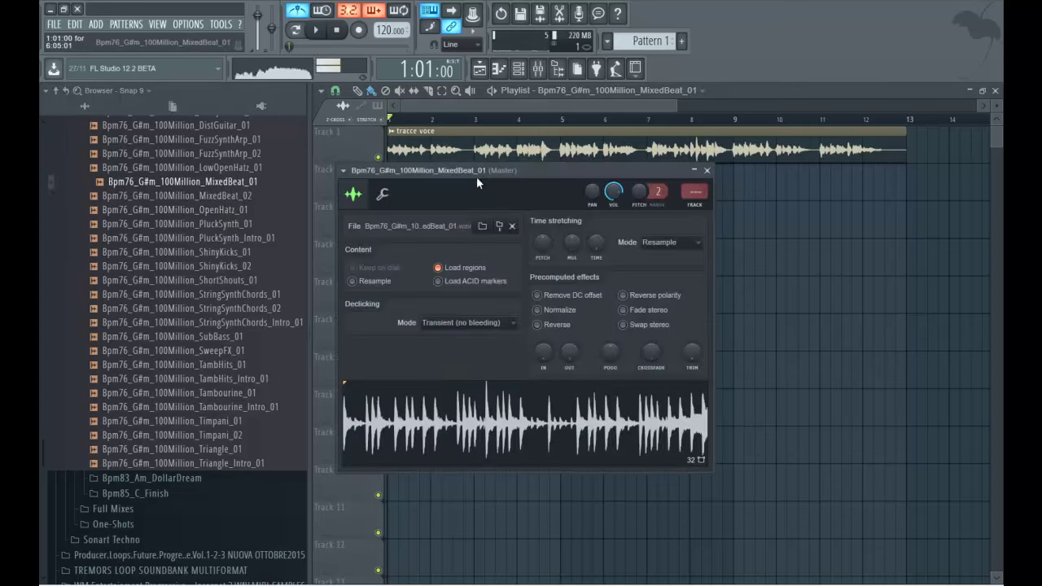
{"action": "left_click_drag", "start_coordinate": [597, 212], "coordinate": [527, 368]}
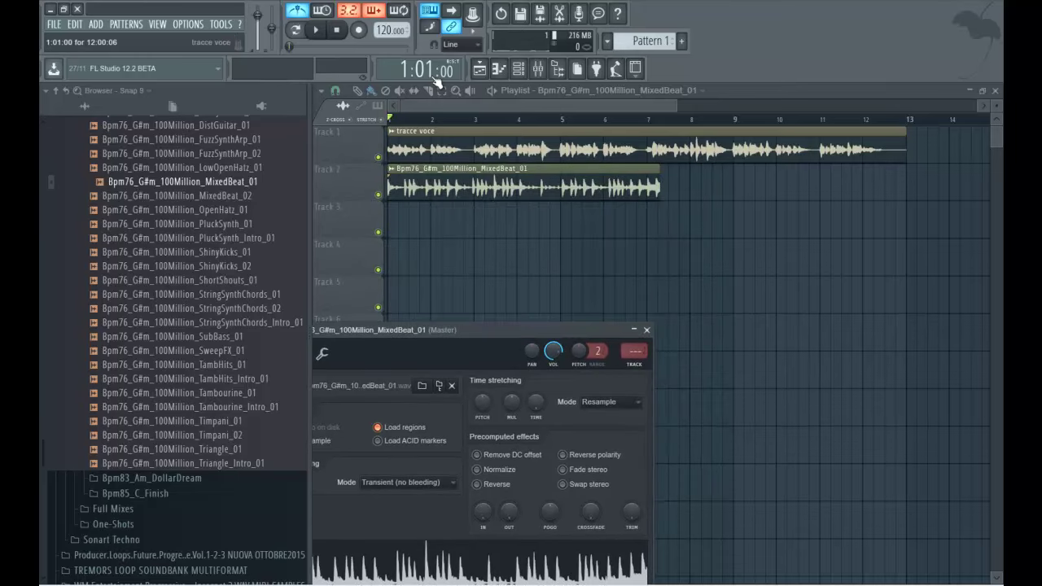
- Try several time-stretch lengths on the MixedBeat_01 loop in Resample mode, down to 4 bars, auditioning each against the vocal
{"action": "left_click_drag", "start_coordinate": [542, 408], "coordinate": [515, 262]}
{"action": "key", "text": "space"}
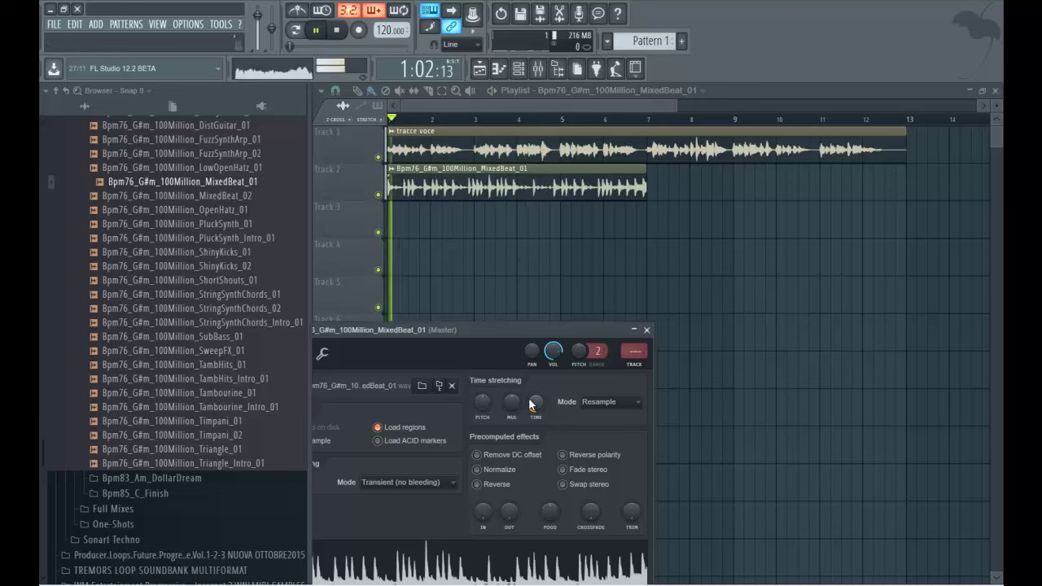
{"action": "key", "text": "space"}
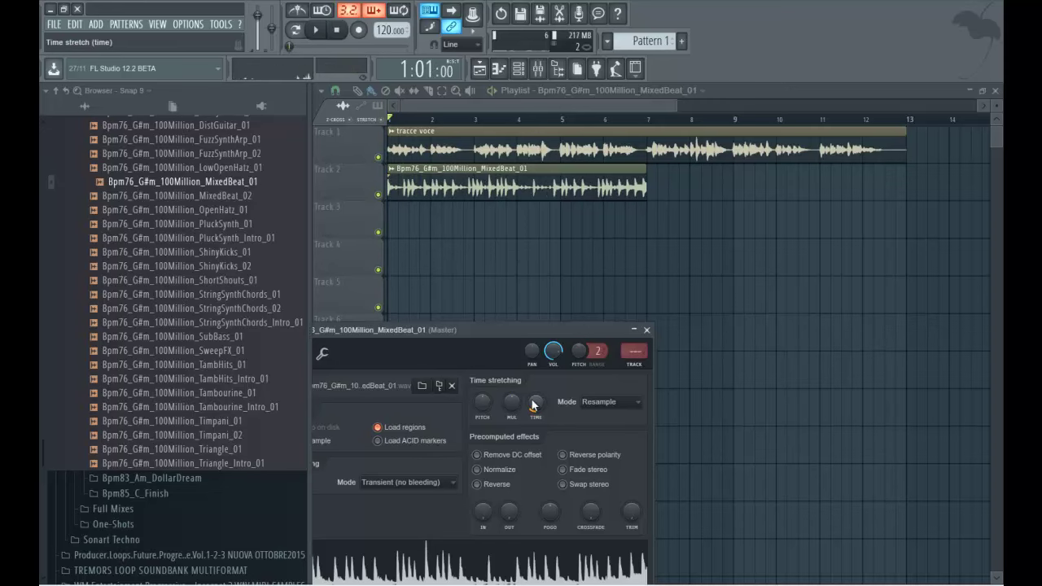
{"action": "scroll", "coordinate": [533, 405], "scroll_direction": "up", "scroll_amount": 2}
{"action": "key", "text": "space"}
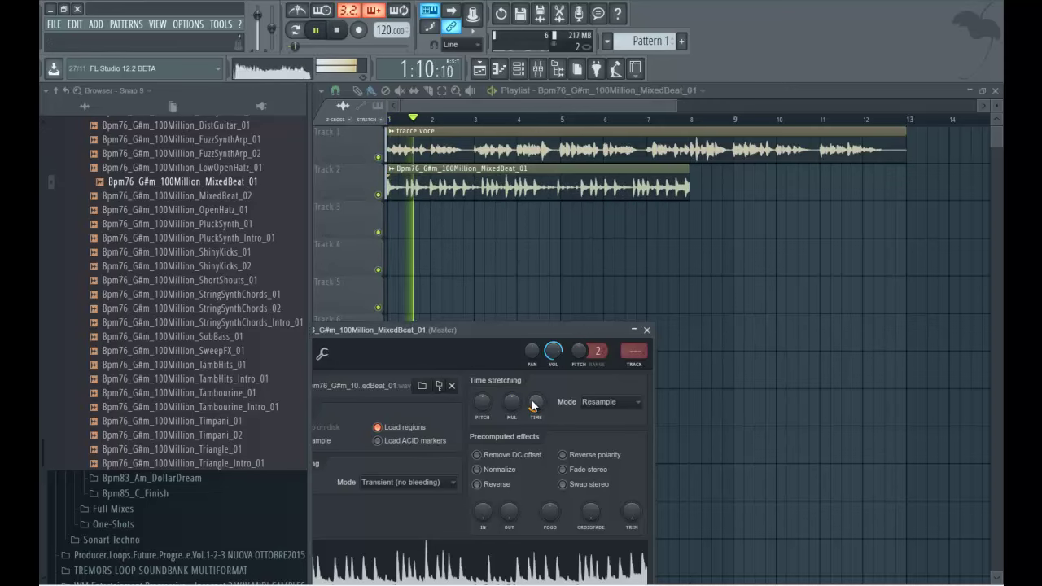
{"action": "key", "text": "space"}
{"action": "scroll", "coordinate": [533, 405], "scroll_direction": "down", "scroll_amount": 4}
{"action": "key", "text": "space"}
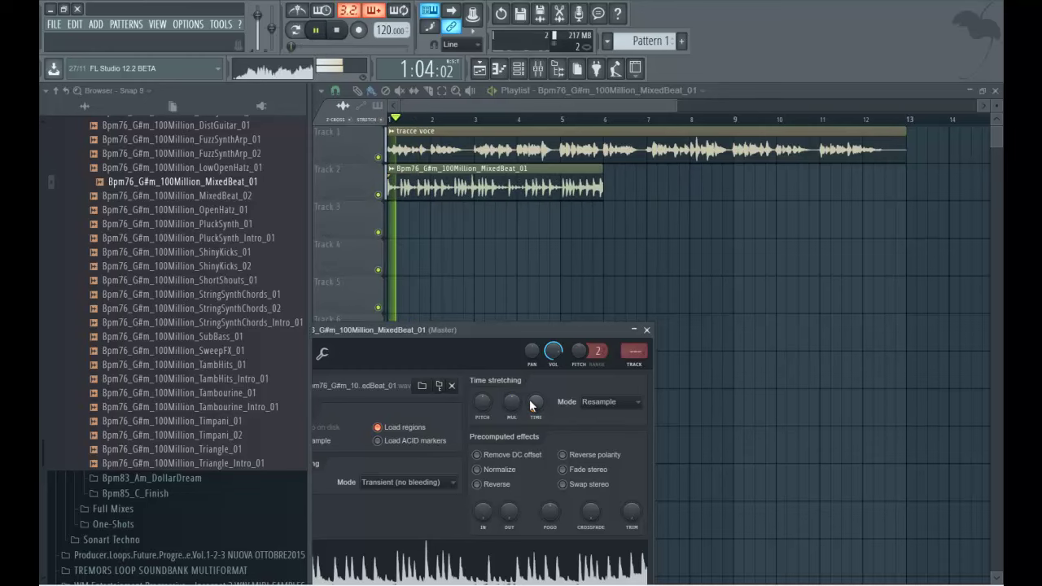
{"action": "key", "text": "space"}
{"action": "scroll", "coordinate": [533, 406], "scroll_direction": "down", "scroll_amount": 2}
{"action": "key", "text": "space"}
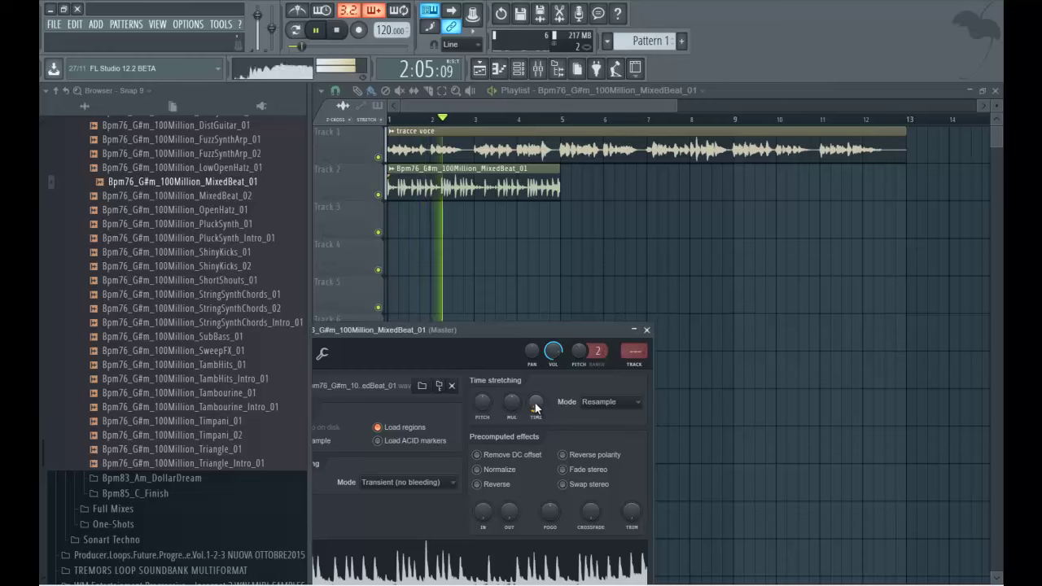
- Set the MixedBeat_01 loop's time-stretching mode to Auto and its Time to 8 bars, auditioning it with the vocal
{"action": "left_click", "coordinate": [633, 402]}
{"action": "left_click", "coordinate": [612, 517]}
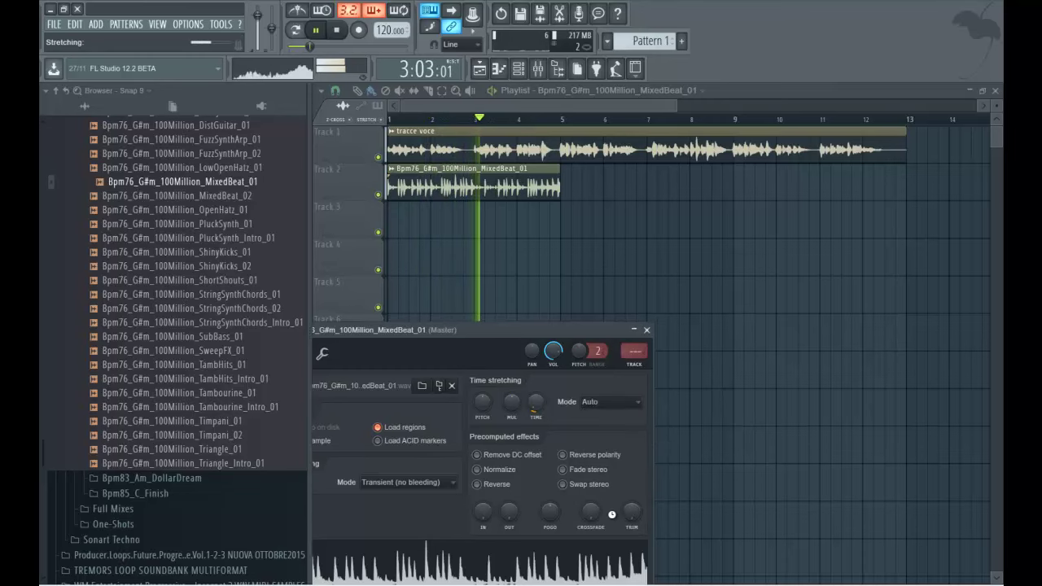
{"action": "key", "text": "space"}
{"action": "scroll", "coordinate": [536, 402], "scroll_direction": "up", "scroll_amount": 1}
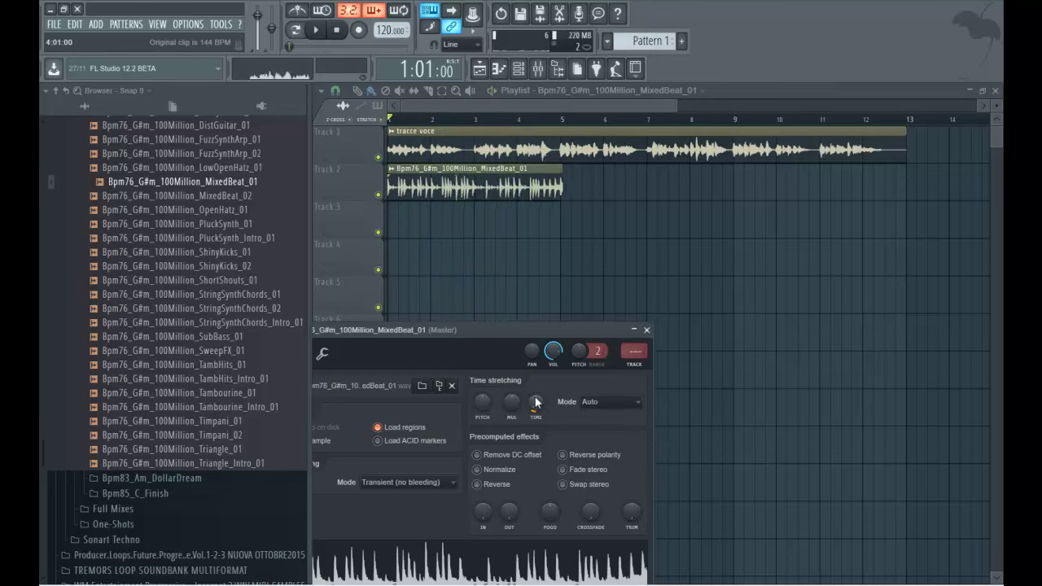
{"action": "scroll", "coordinate": [536, 402], "scroll_direction": "up", "scroll_amount": 3}
{"action": "key", "text": "space"}
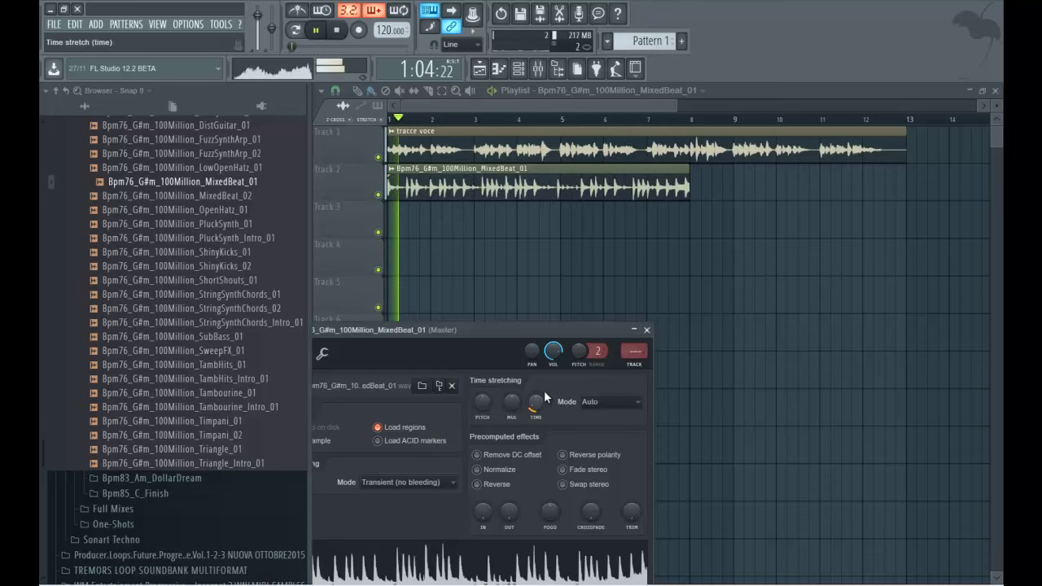
{"action": "key", "text": "space"}
{"action": "scroll", "coordinate": [534, 392], "scroll_direction": "up", "scroll_amount": 1}
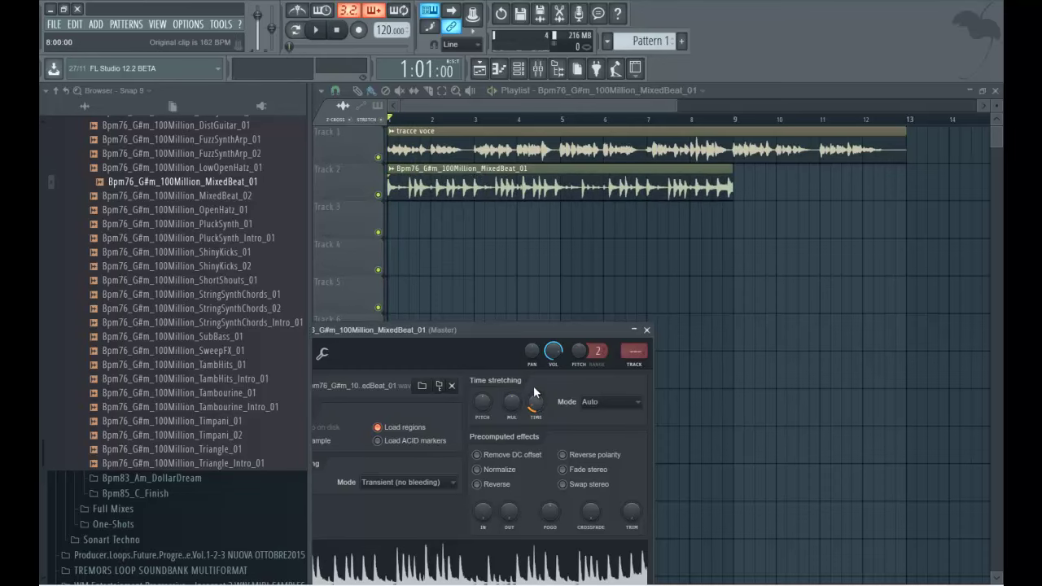
{"action": "key", "text": "space"}
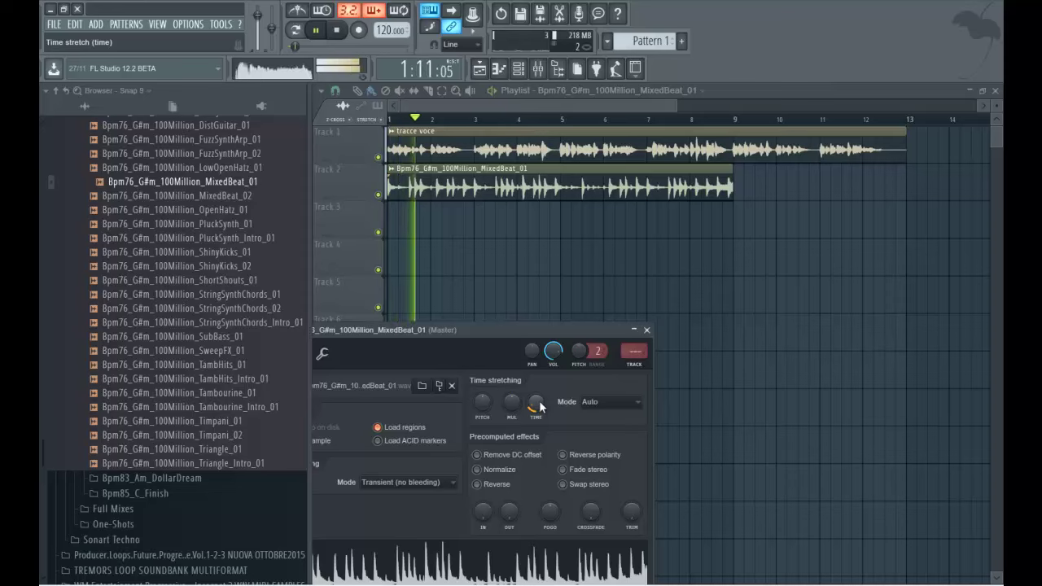
{"action": "key", "text": "Escape"}
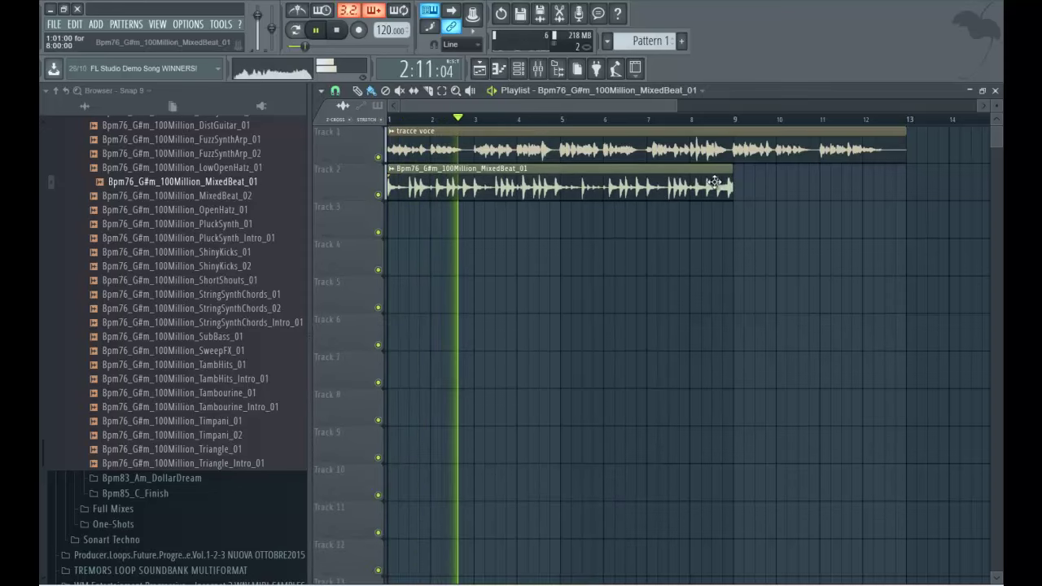
- With playlist snap at 1/6 step, add a second MixedBeat_01 clip at bar 9 on Track 2 and play the arrangement
{"action": "left_click", "coordinate": [335, 90]}
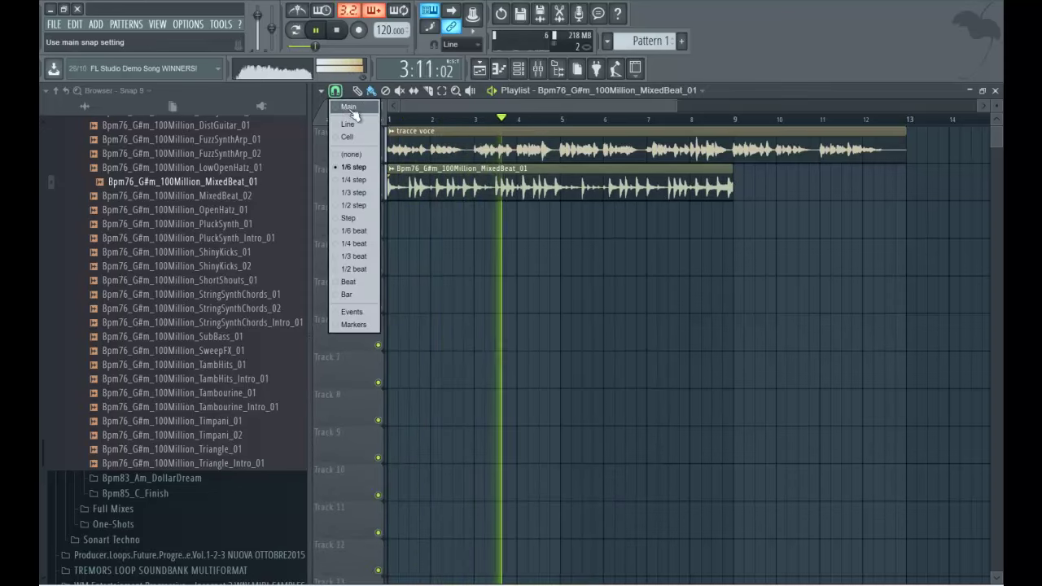
{"action": "left_click", "coordinate": [354, 165]}
{"action": "left_click", "coordinate": [762, 196]}
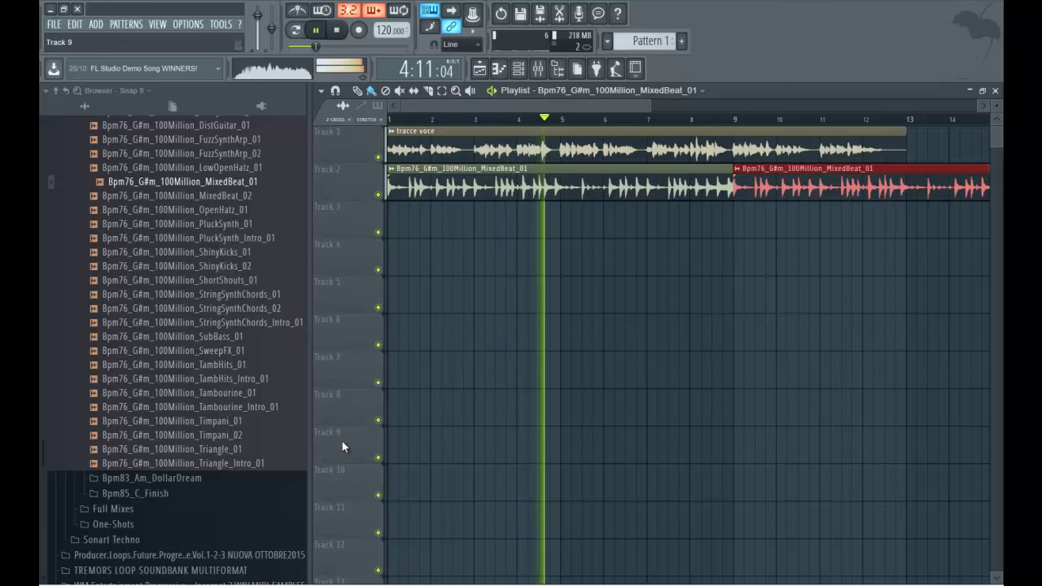
{"action": "key", "text": "space"}
{"action": "key", "text": "space"}
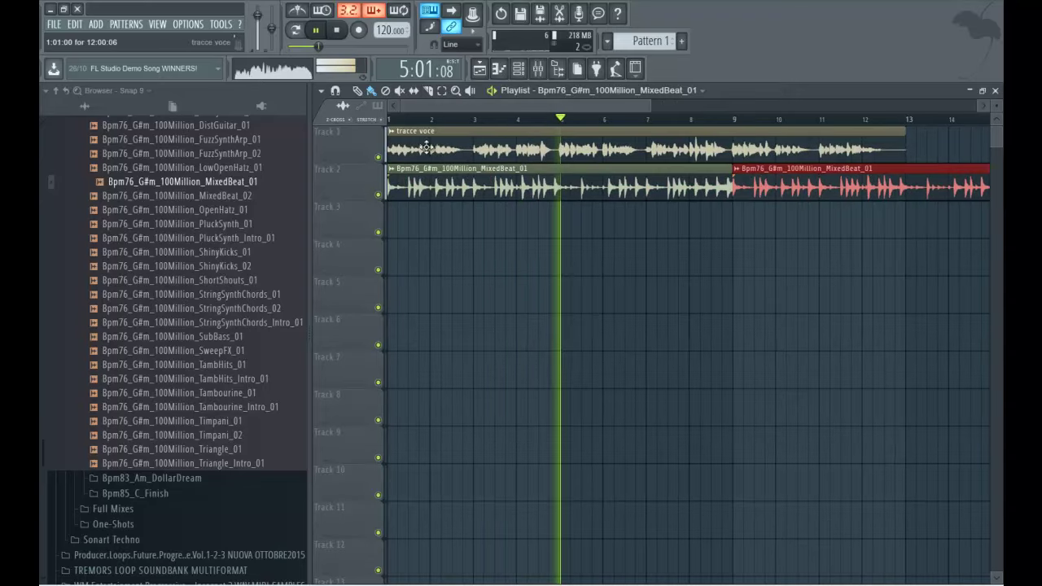
- Route the MixedBeat_01 channel to mixer track 2 and replay the arrangement from the start
{"action": "left_click", "coordinate": [492, 186]}
{"action": "double_click", "coordinate": [492, 185]}
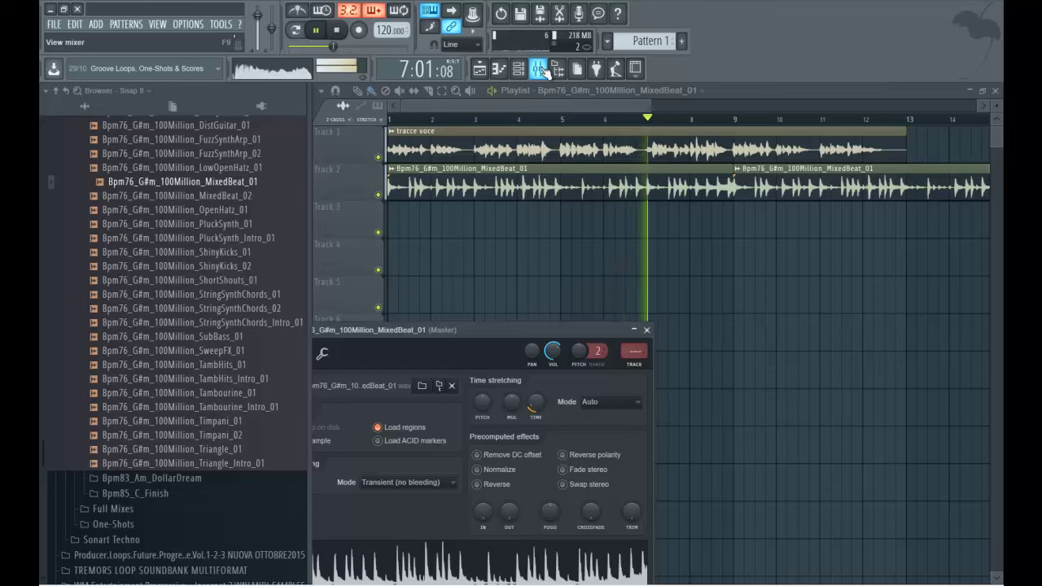
{"action": "left_click", "coordinate": [537, 69]}
{"action": "right_click", "coordinate": [470, 223]}
{"action": "mouse_move", "coordinate": [602, 238]}
{"action": "left_click", "coordinate": [651, 232]}
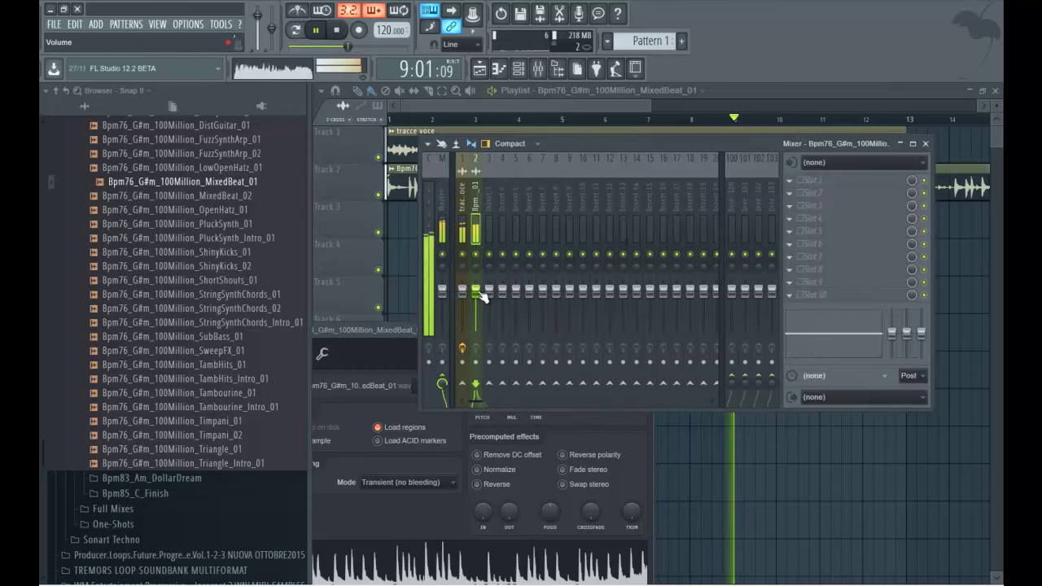
{"action": "left_click", "coordinate": [464, 102]}
{"action": "key", "text": "space"}
{"action": "key", "text": "space"}
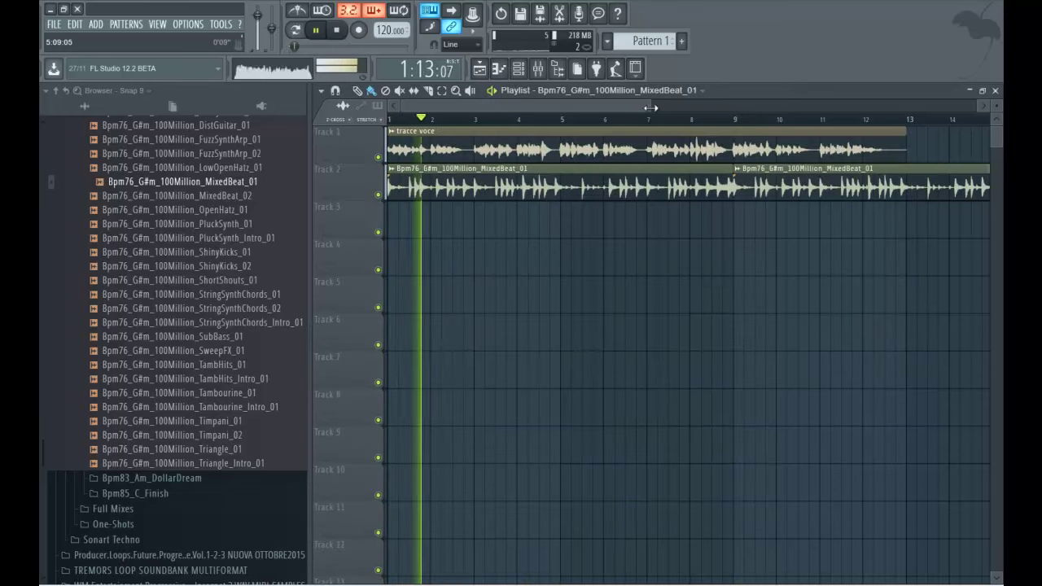
- Trim the second MixedBeat_01 clip on Track 2 to 4 bars so it ends at bar 13 with the vocal
{"action": "left_click_drag", "start_coordinate": [651, 105], "coordinate": [749, 106]}
{"action": "mouse_move", "coordinate": [883, 173]}
{"action": "left_mouse_down"}
{"action": "mouse_move", "coordinate": [864, 173]}
{"action": "mouse_move", "coordinate": [884, 174]}
{"action": "left_mouse_up"}
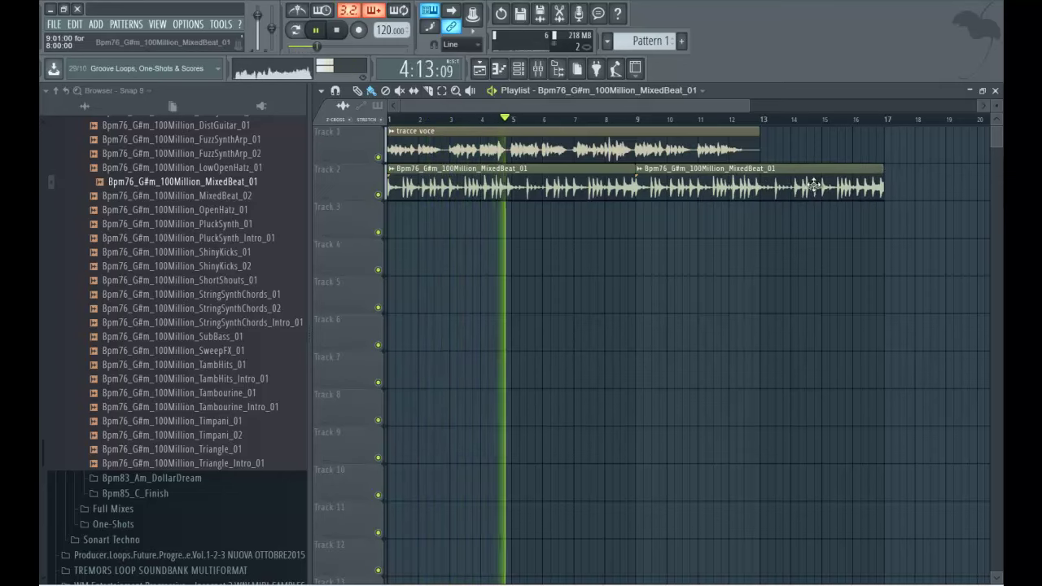
{"action": "left_click_drag", "start_coordinate": [885, 173], "coordinate": [761, 170]}
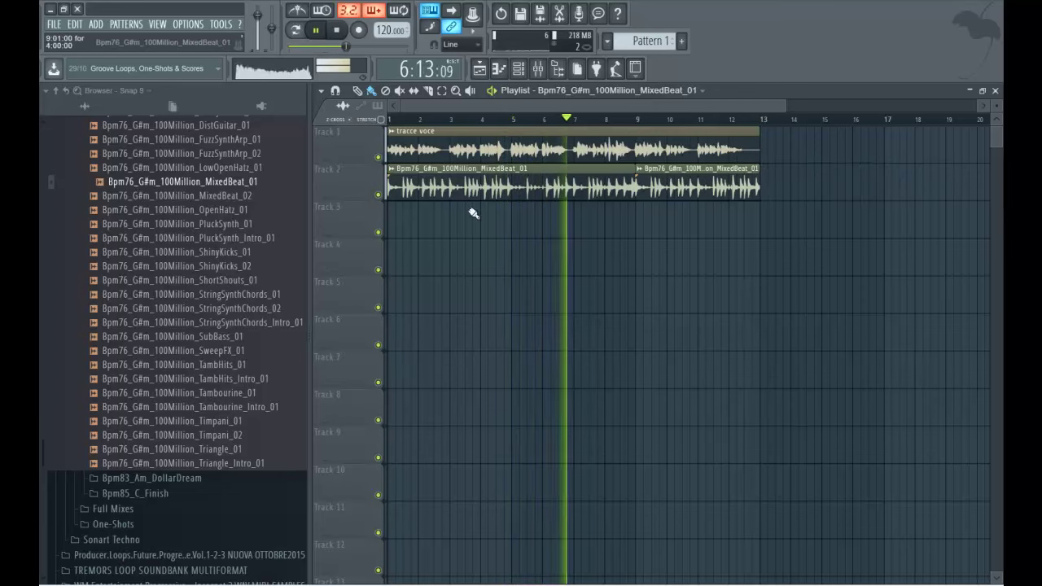
{"action": "key", "text": "space"}
- Preview the SubBass_01, SweepFX_01 and TambHits_Intro_01 samples from the 100Million kit
{"action": "left_click", "coordinate": [226, 338]}
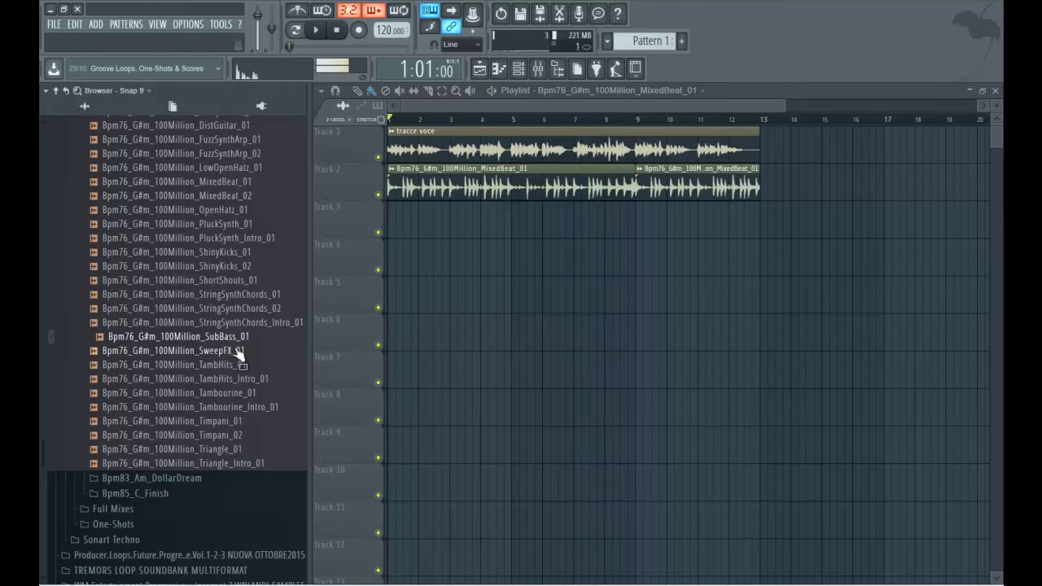
{"action": "left_click", "coordinate": [236, 355]}
{"action": "left_click", "coordinate": [241, 379]}
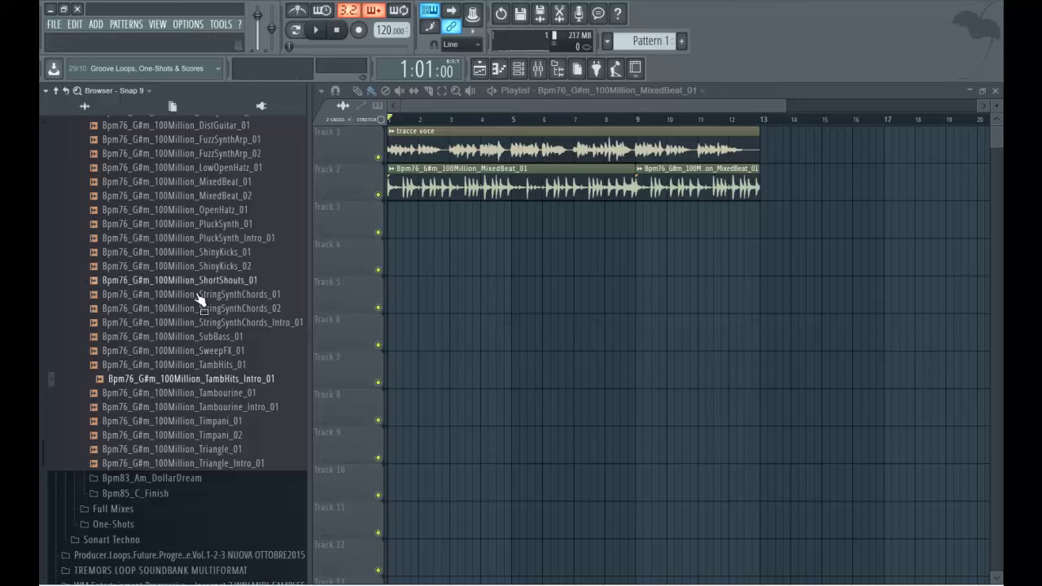
- Show all channels in the channel rack and open the reFX Nexus instrument
{"action": "left_click", "coordinate": [135, 27]}
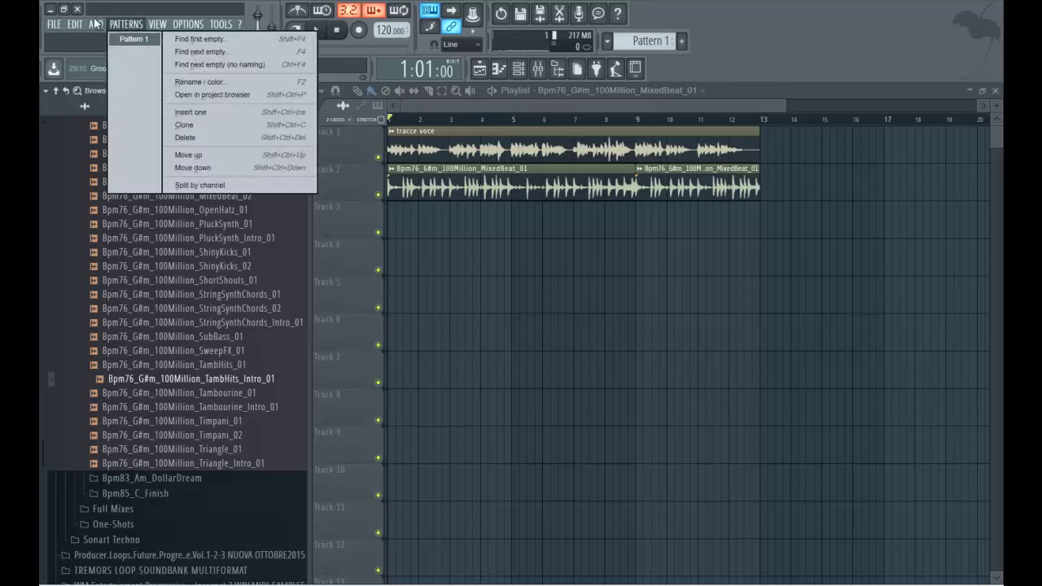
{"action": "left_click", "coordinate": [188, 24]}
{"action": "left_click", "coordinate": [491, 76]}
{"action": "left_click", "coordinate": [498, 69]}
{"action": "left_click", "coordinate": [498, 68]}
{"action": "left_click", "coordinate": [498, 69]}
{"action": "left_click", "coordinate": [518, 71]}
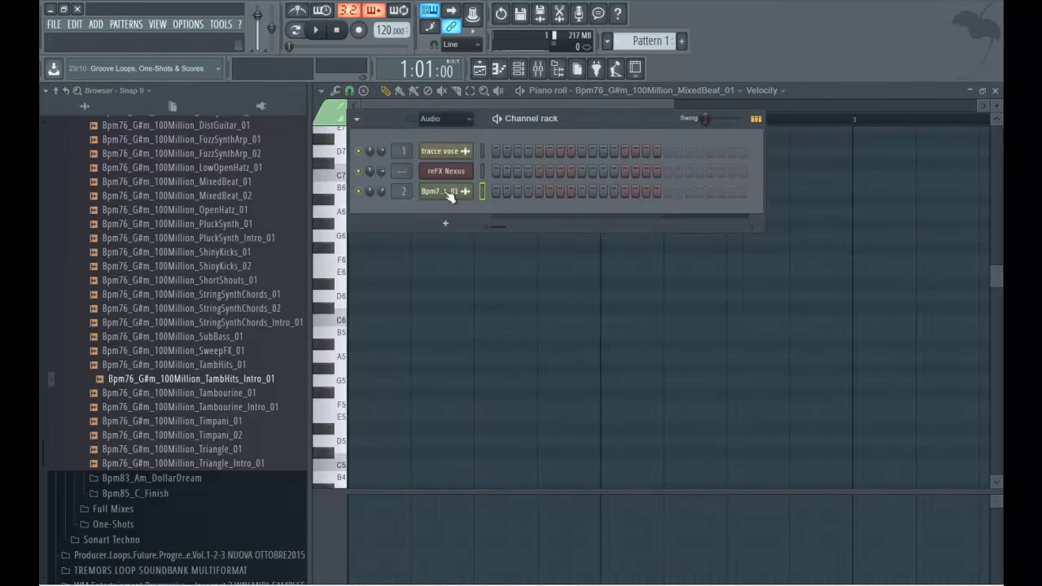
{"action": "left_click", "coordinate": [445, 120]}
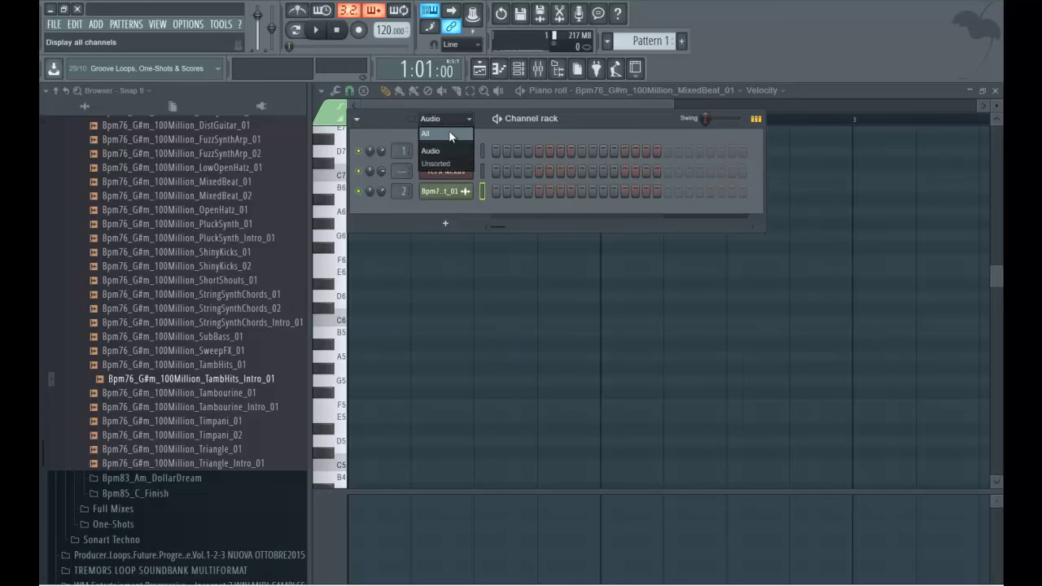
{"action": "left_click", "coordinate": [449, 134]}
{"action": "left_click", "coordinate": [445, 191]}
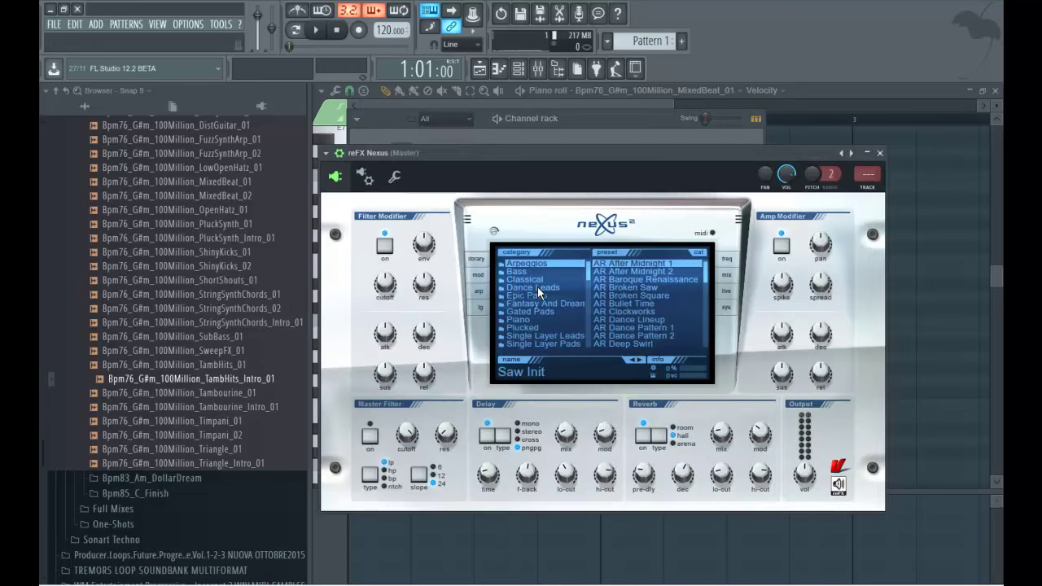
- Browse the Nexus presets and load OR Cheap Dance Organ from the Classical category
{"action": "scroll", "coordinate": [537, 293], "scroll_direction": "down", "scroll_amount": 10}
{"action": "scroll", "coordinate": [538, 302], "scroll_direction": "up", "scroll_amount": 5}
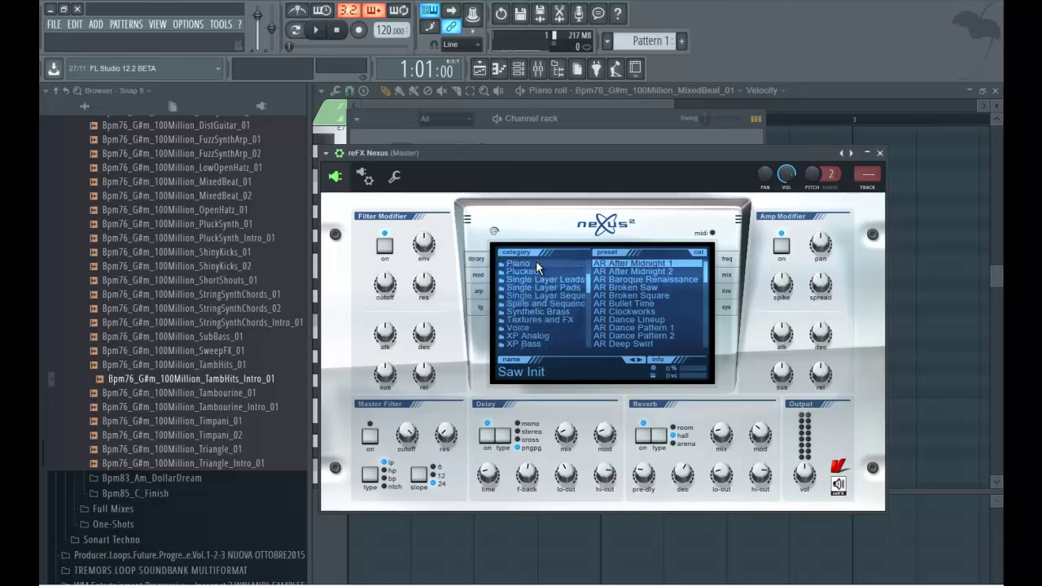
{"action": "left_click", "coordinate": [535, 264]}
{"action": "scroll", "coordinate": [637, 278], "scroll_direction": "down", "scroll_amount": 3}
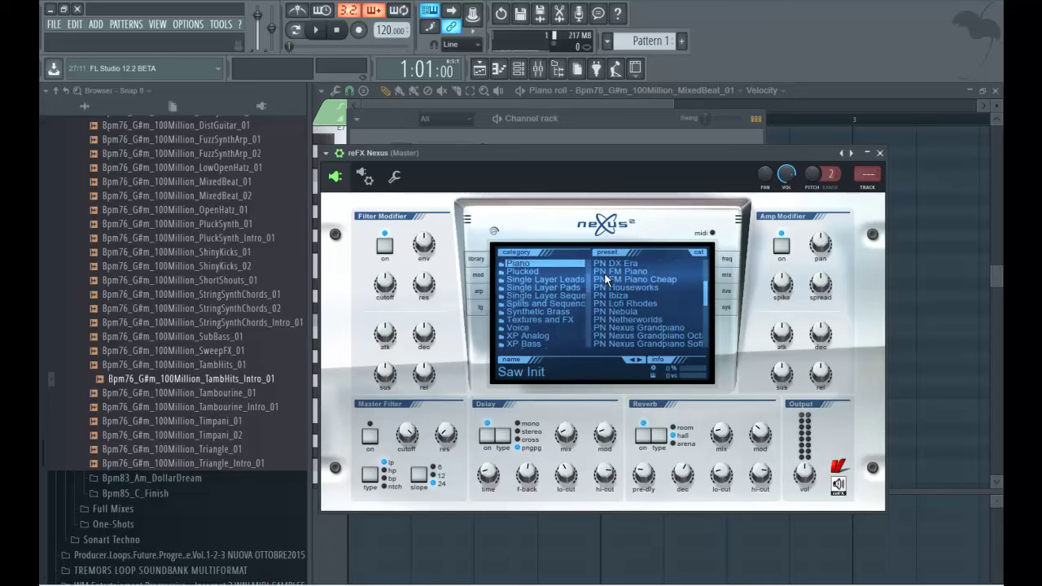
{"action": "scroll", "coordinate": [555, 295], "scroll_direction": "down", "scroll_amount": 3}
{"action": "scroll", "coordinate": [537, 273], "scroll_direction": "up", "scroll_amount": 5}
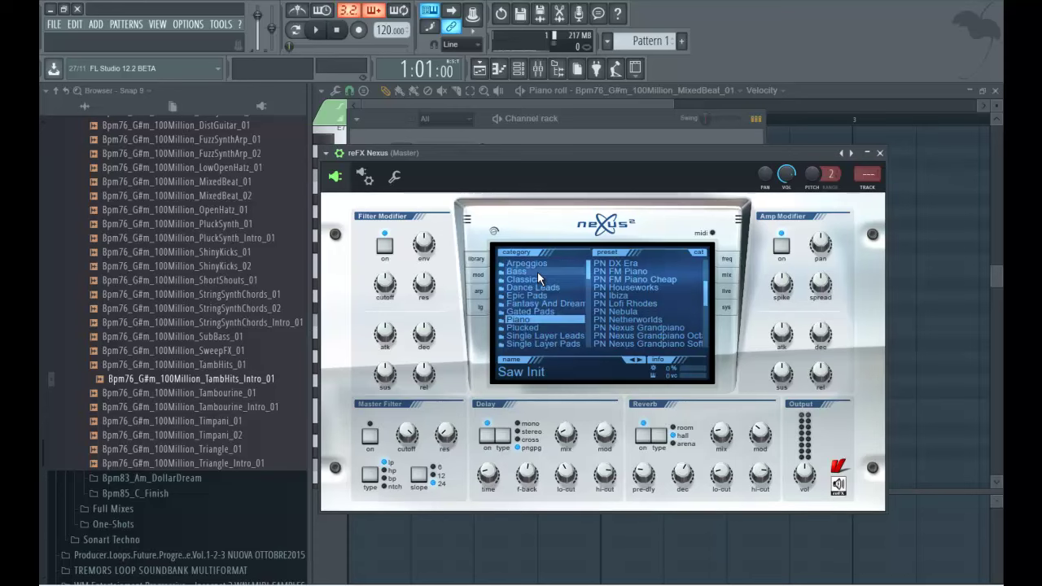
{"action": "left_click", "coordinate": [537, 278]}
{"action": "scroll", "coordinate": [628, 292], "scroll_direction": "down", "scroll_amount": 2}
{"action": "scroll", "coordinate": [632, 289], "scroll_direction": "down", "scroll_amount": 3}
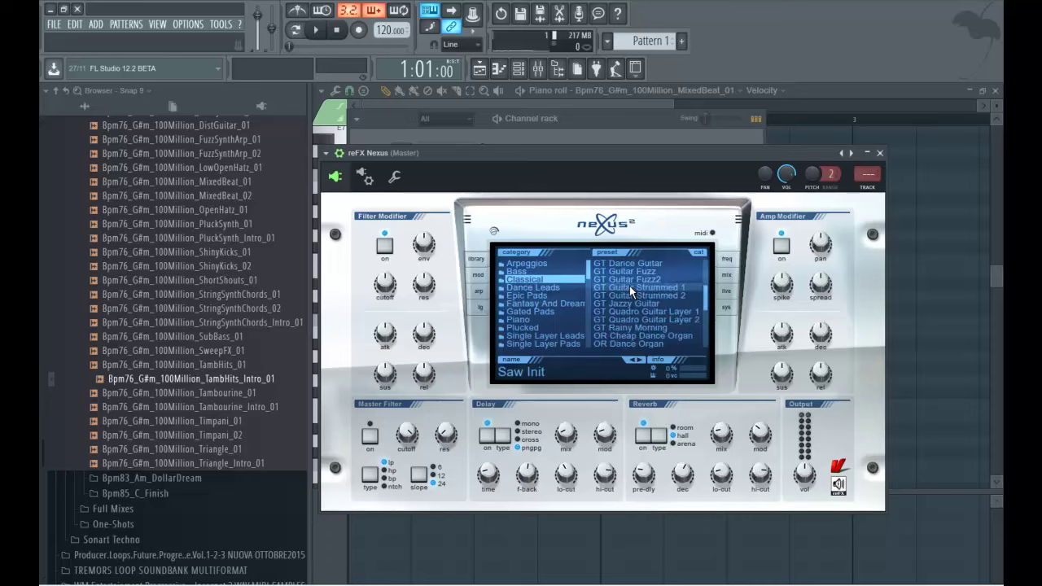
{"action": "scroll", "coordinate": [629, 285], "scroll_direction": "up", "scroll_amount": 2}
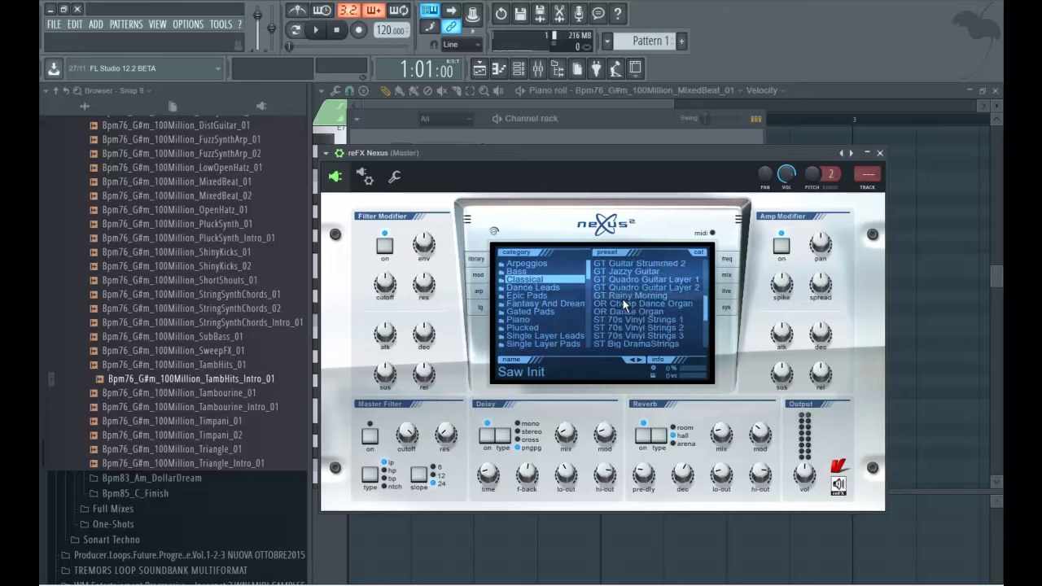
{"action": "left_click", "coordinate": [624, 304]}
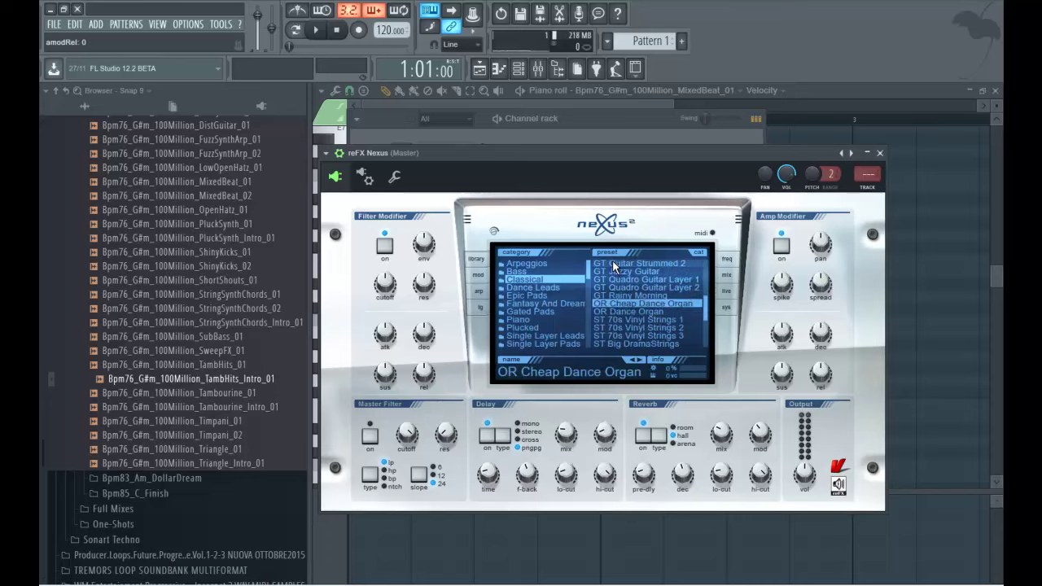
- Switch off the organ preset's delay and reverb, and leave only layer 1 active in its mix section
{"action": "left_click", "coordinate": [649, 434]}
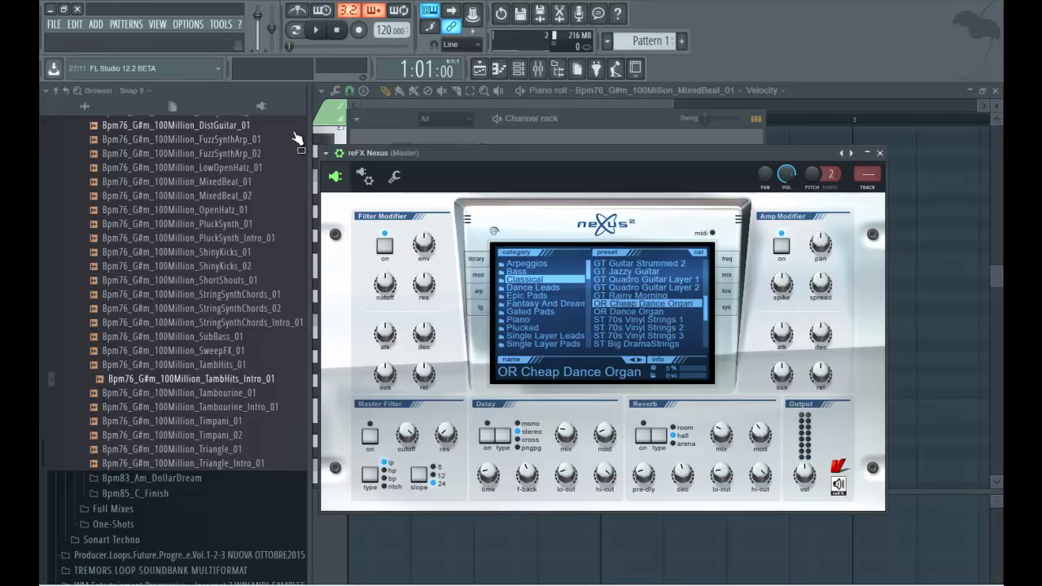
{"action": "left_click", "coordinate": [727, 275]}
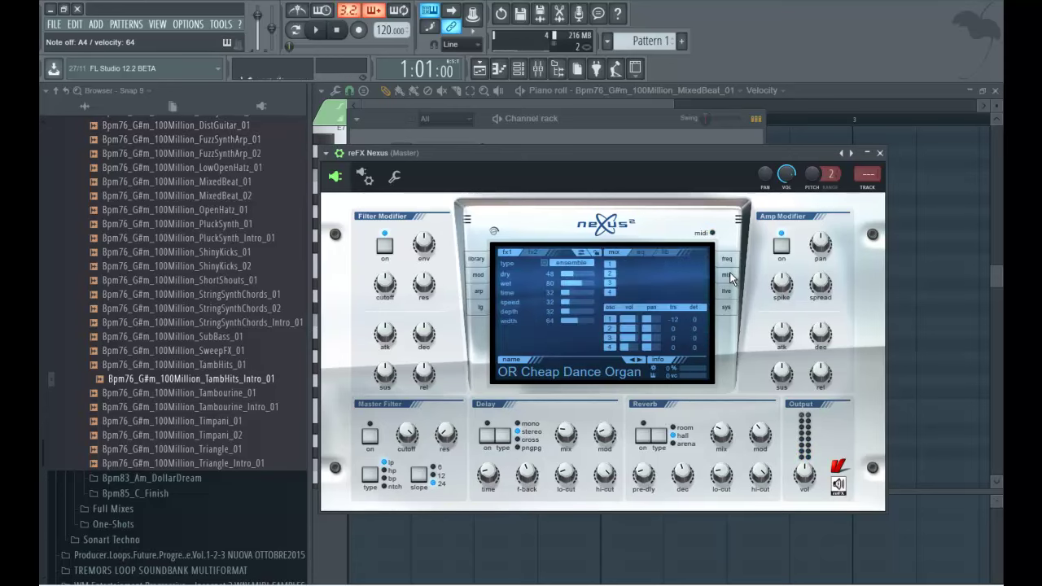
{"action": "left_click", "coordinate": [611, 284]}
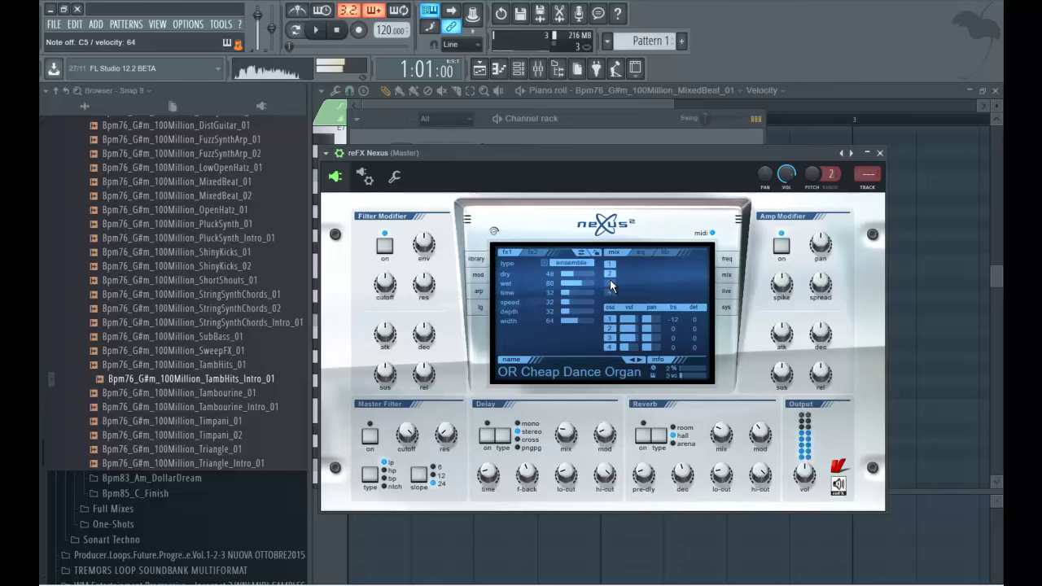
{"action": "left_click", "coordinate": [610, 283]}
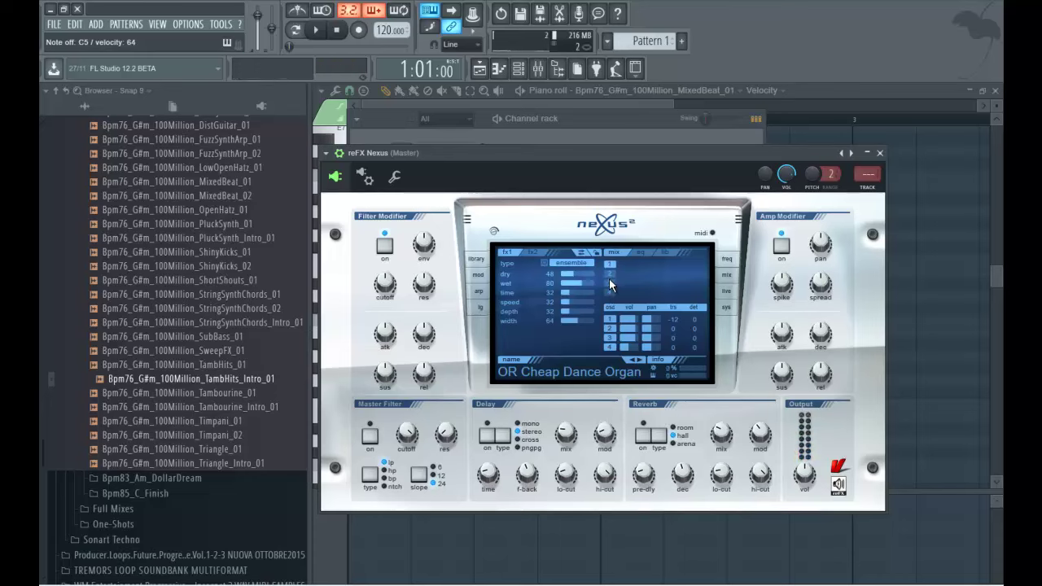
- Play the arrangement through to bar 13 while rehearsing the organ part, and stop playback
{"action": "left_click", "coordinate": [583, 118]}
{"action": "left_click", "coordinate": [317, 31]}
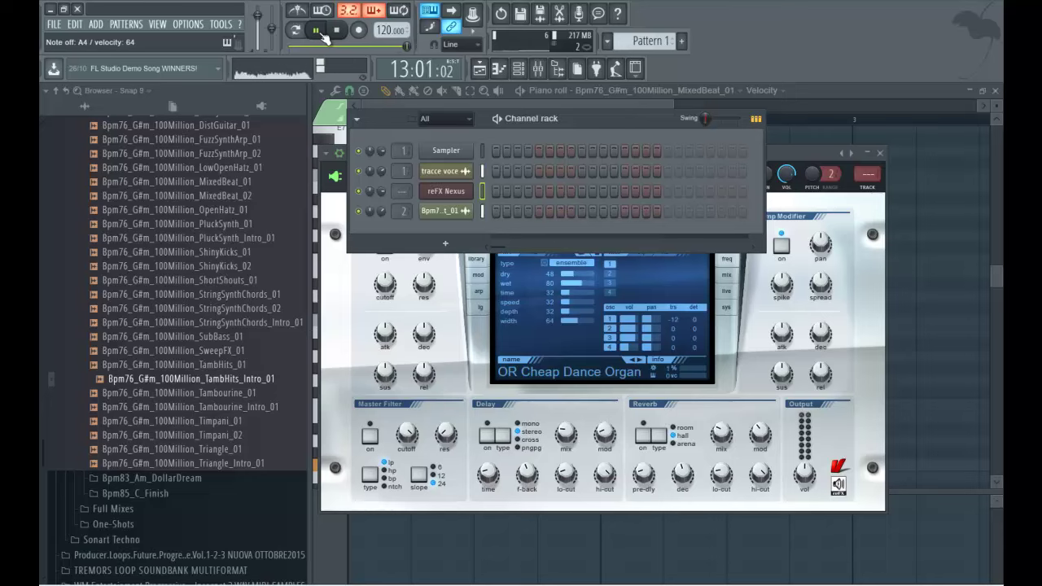
{"action": "left_click", "coordinate": [336, 30]}
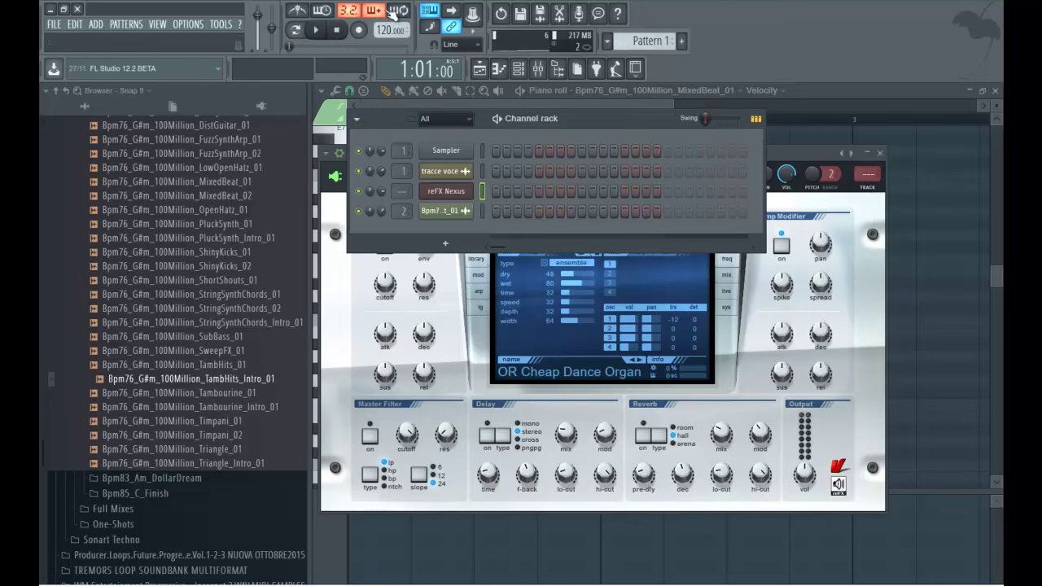
- Arm recording, select the empty Pattern 2 and open the playlist
{"action": "left_click", "coordinate": [359, 30]}
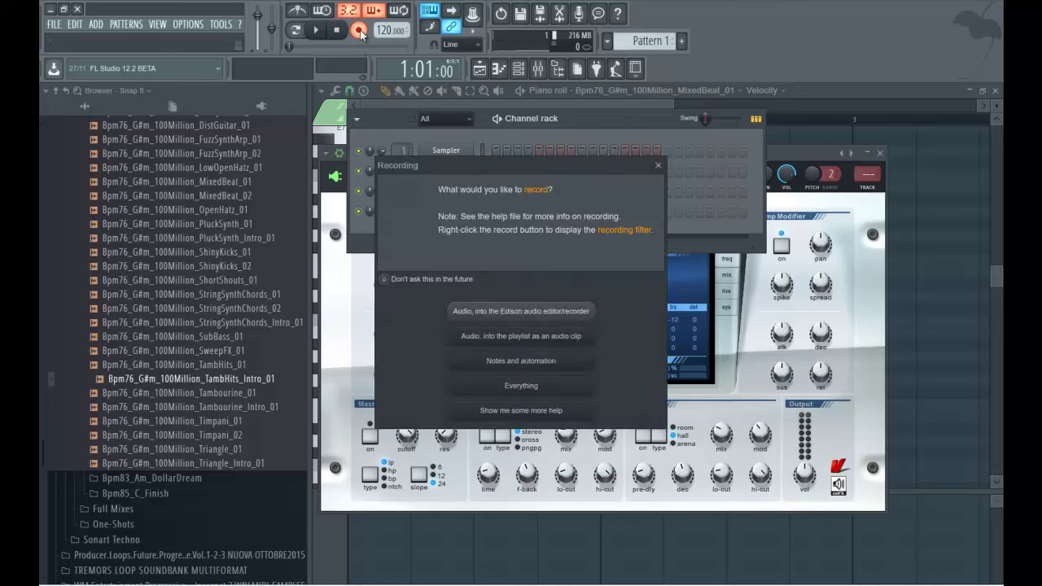
{"action": "left_click", "coordinate": [658, 164]}
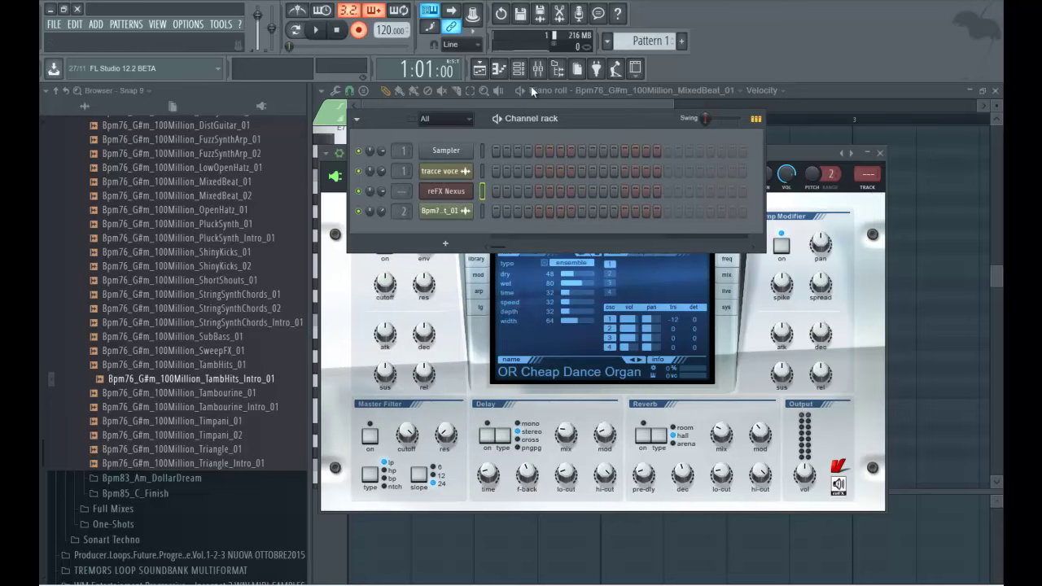
{"action": "key", "text": "F4"}
{"action": "left_click", "coordinate": [481, 70]}
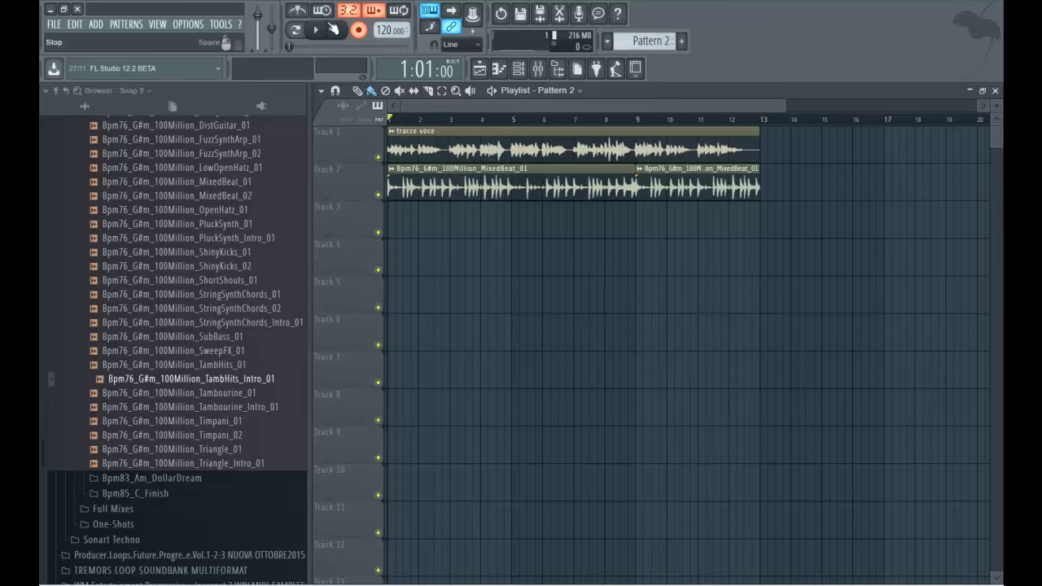
- Turn on the metronome and record the organ chords into Pattern 2 along the arrangement up to bar 13
{"action": "key", "text": "ctrl+m"}
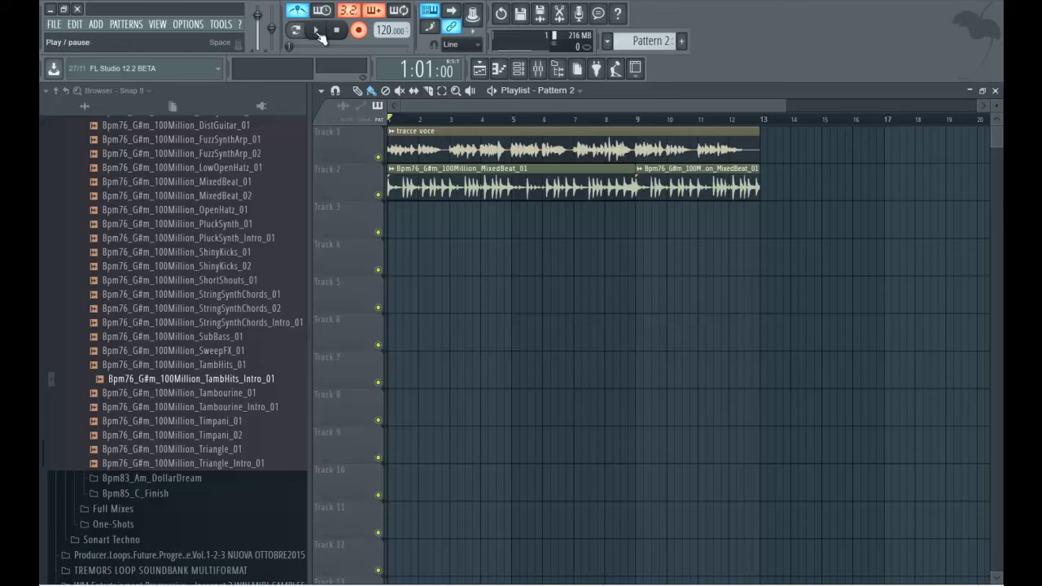
{"action": "left_click", "coordinate": [320, 32]}
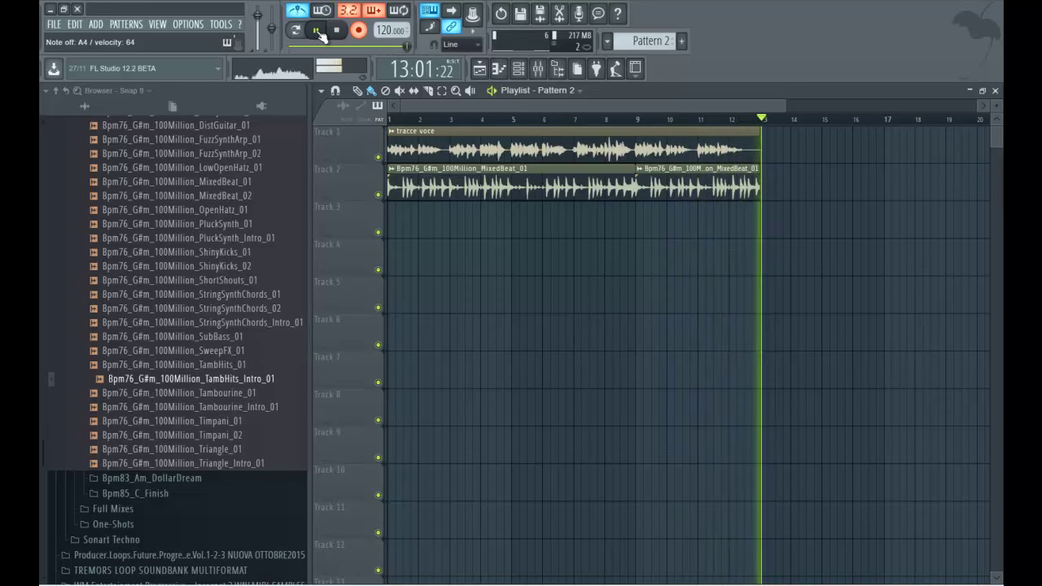
{"action": "key", "text": "space"}
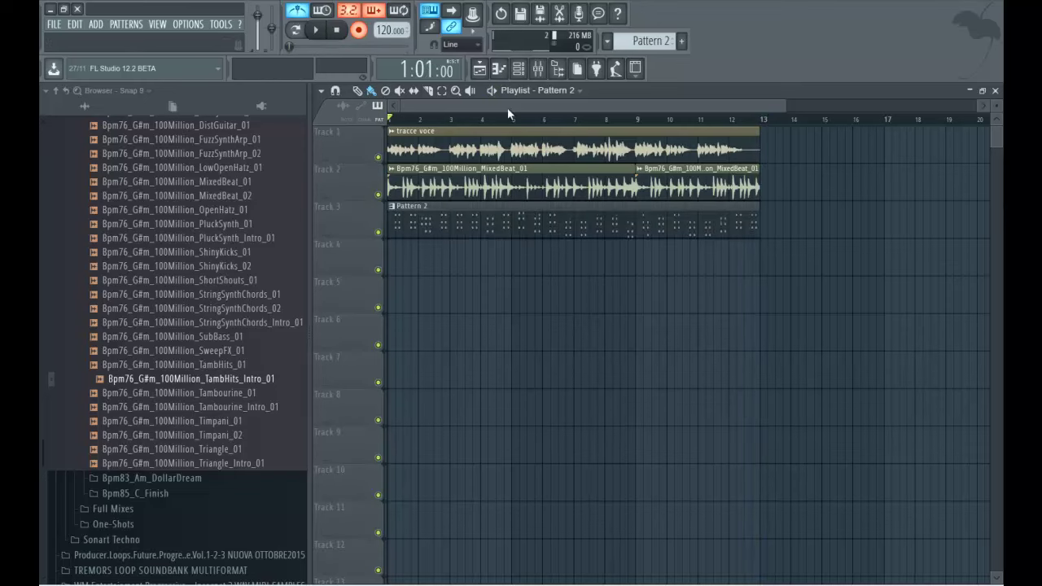
- Quantize Pattern 2's organ notes with the Shuffle template and the Leave duration option, and play them briefly
{"action": "double_click", "coordinate": [469, 233]}
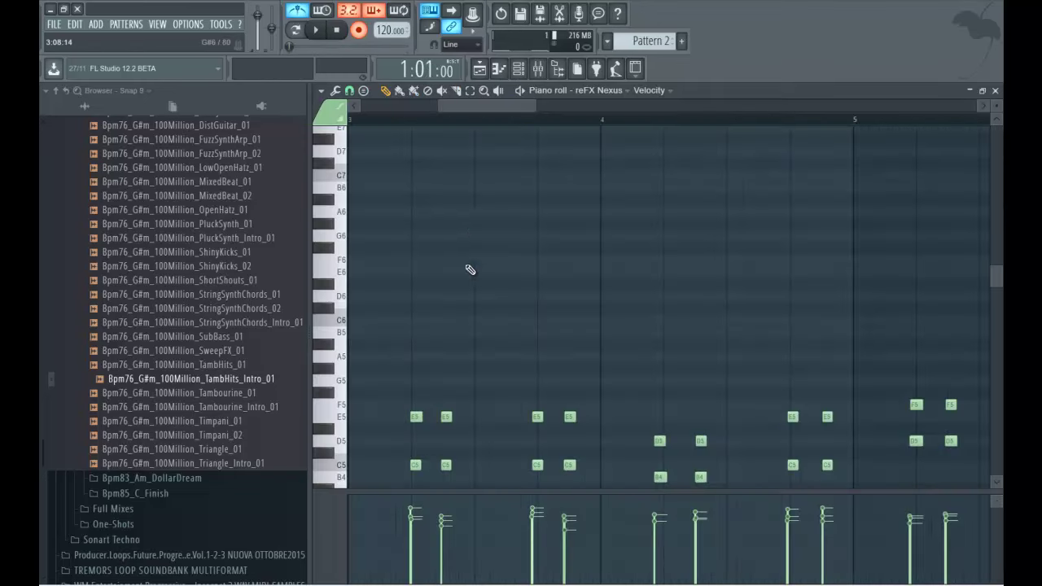
{"action": "scroll", "coordinate": [469, 269], "scroll_direction": "down", "scroll_amount": 5}
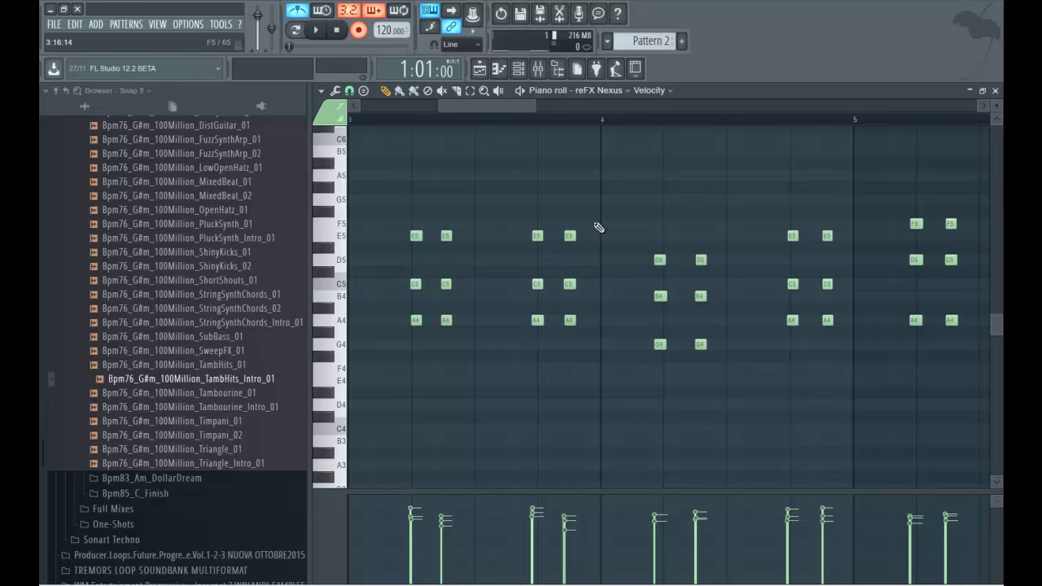
{"action": "key", "text": "alt+q"}
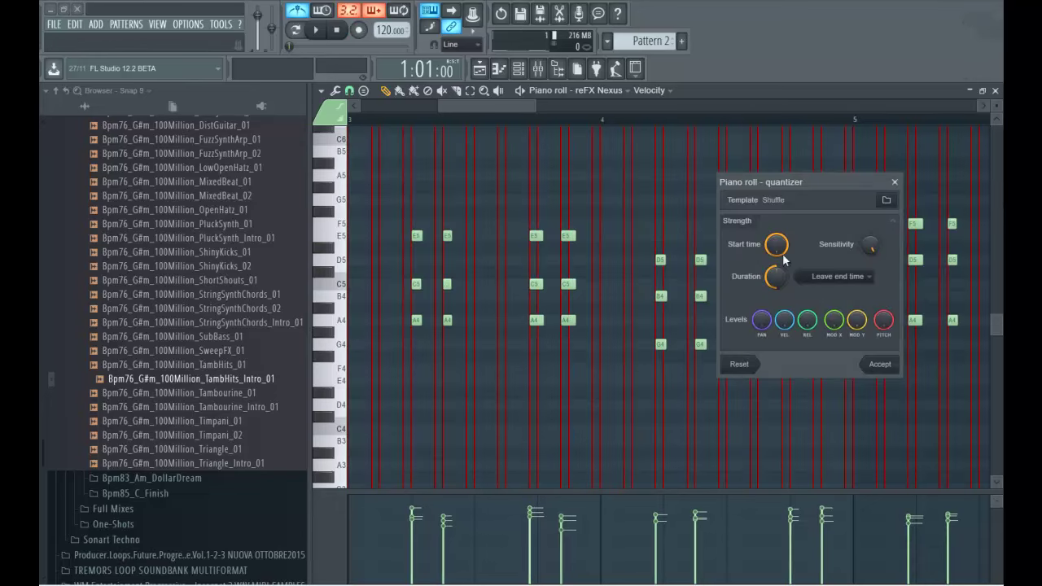
{"action": "left_click", "coordinate": [838, 275]}
{"action": "left_click", "coordinate": [851, 302]}
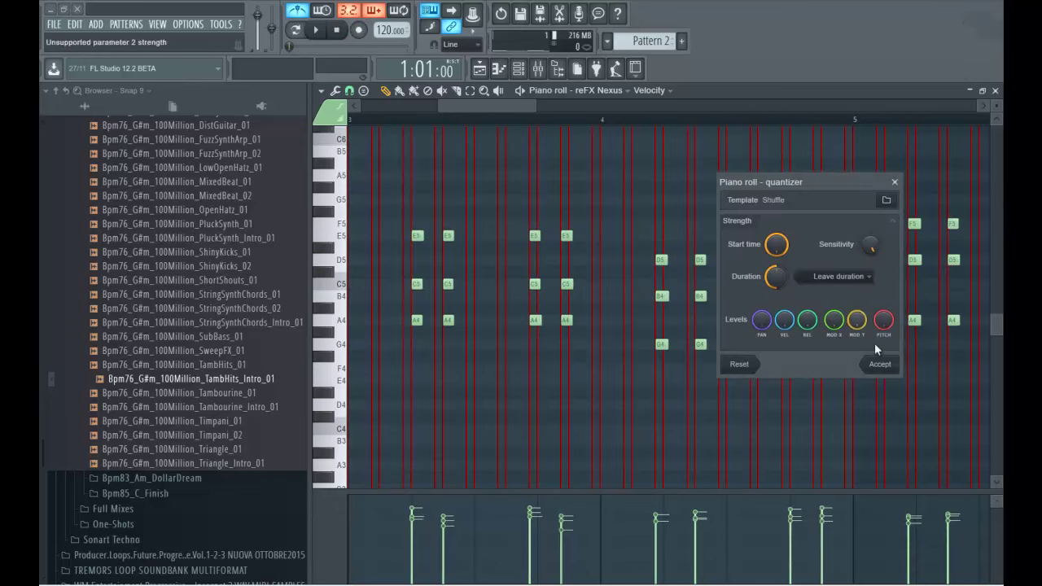
{"action": "left_click", "coordinate": [879, 364]}
{"action": "key", "text": "space"}
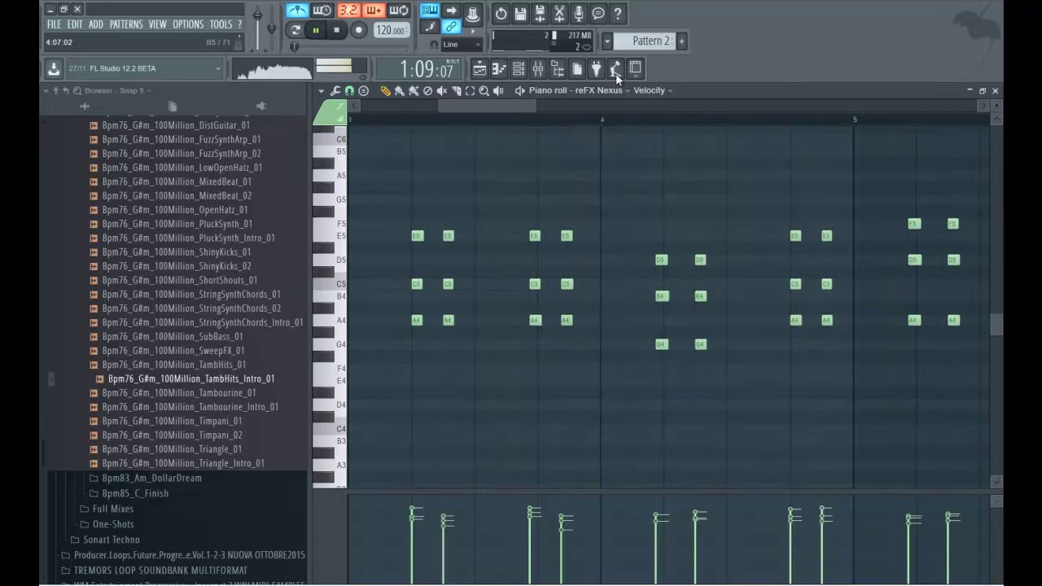
{"action": "key", "text": "space"}
- Apply the Shuffle quantization to the organ notes once more and check the opening bar by ear
{"action": "key", "text": "alt+q"}
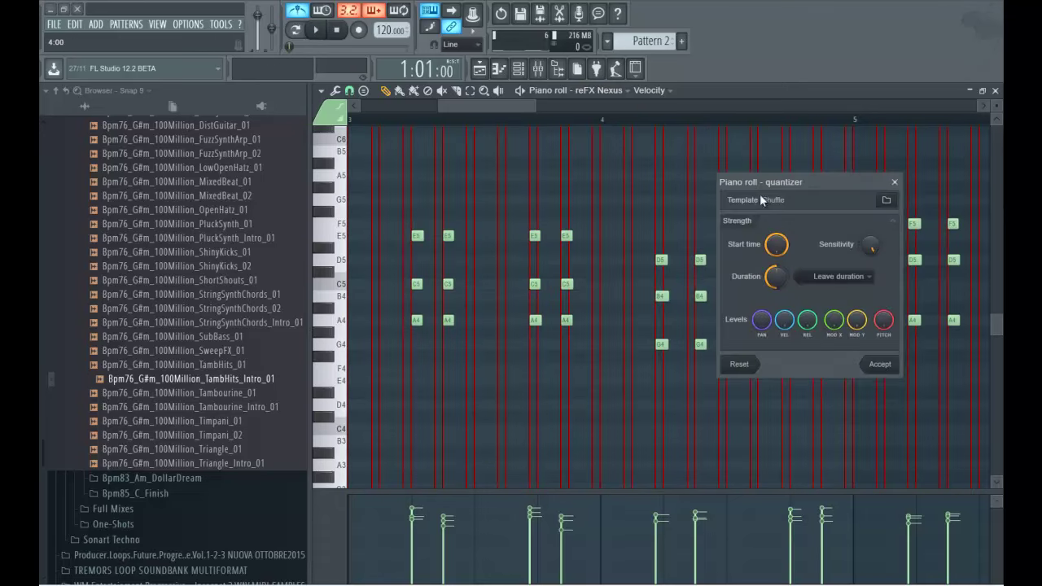
{"action": "left_click", "coordinate": [879, 364]}
{"action": "key", "text": "space"}
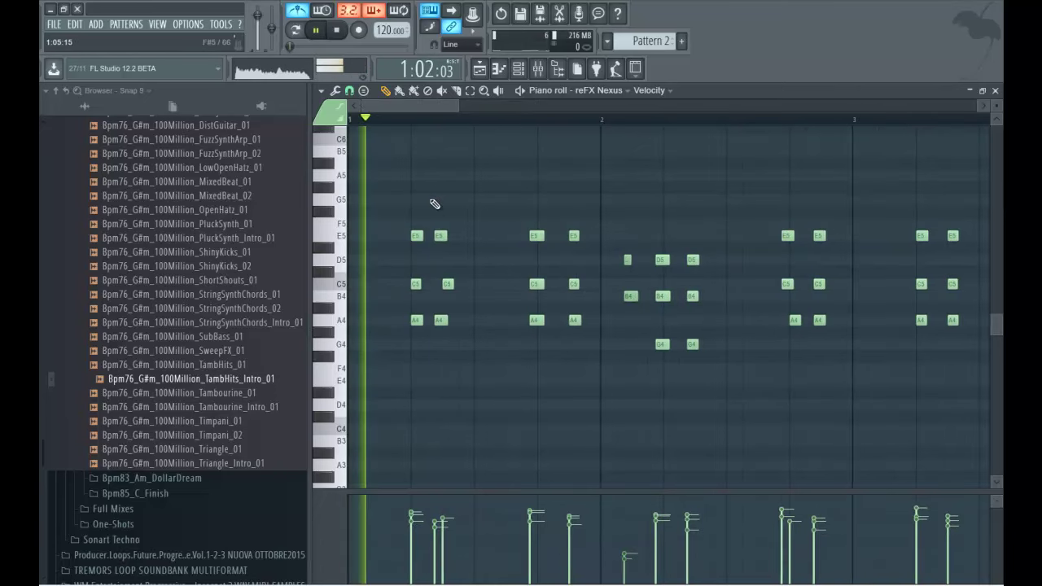
{"action": "key", "text": "space"}
- Redraw the second chord of bar 1 as longer E5, C5 and A4 notes with a shared start, and play it
{"action": "left_click_drag", "start_coordinate": [447, 237], "coordinate": [472, 237]}
{"action": "right_click", "coordinate": [446, 286]}
{"action": "left_click", "coordinate": [447, 287]}
{"action": "right_click", "coordinate": [440, 320]}
{"action": "left_click", "coordinate": [447, 319]}
{"action": "key", "text": "space"}
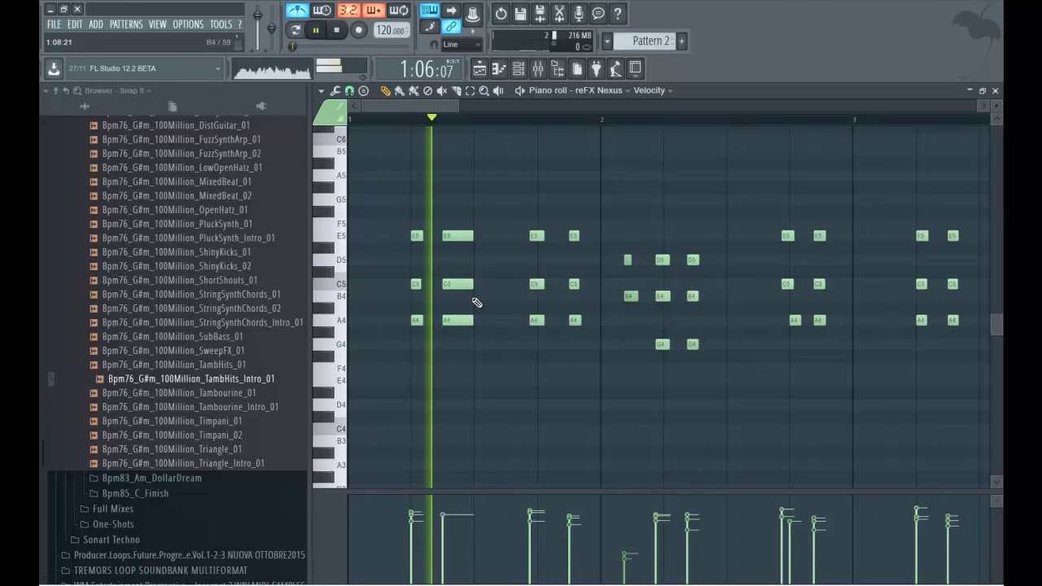
- Shorten the E5, C5 and A4 notes of bar 1's second chord to one equal length and stop playback
{"action": "left_click_drag", "start_coordinate": [472, 236], "coordinate": [457, 236]}
{"action": "left_click_drag", "start_coordinate": [473, 286], "coordinate": [457, 320]}
{"action": "key", "text": "space"}
{"action": "key", "text": "alt+q"}
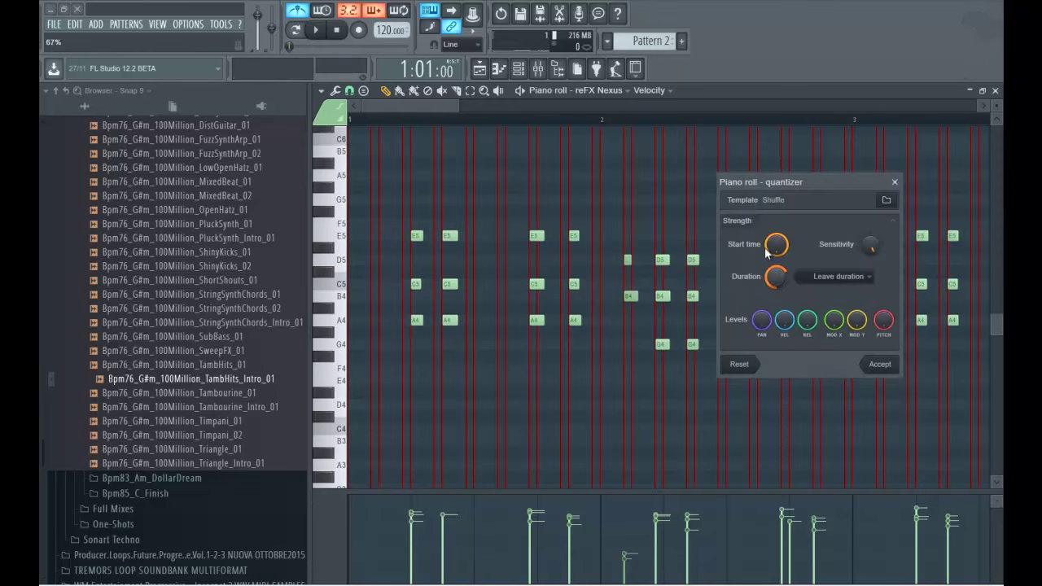
{"action": "left_click", "coordinate": [843, 278]}
{"action": "left_click", "coordinate": [836, 302]}
{"action": "left_click", "coordinate": [830, 291]}
{"action": "left_click", "coordinate": [839, 293]}
{"action": "key", "text": "space"}
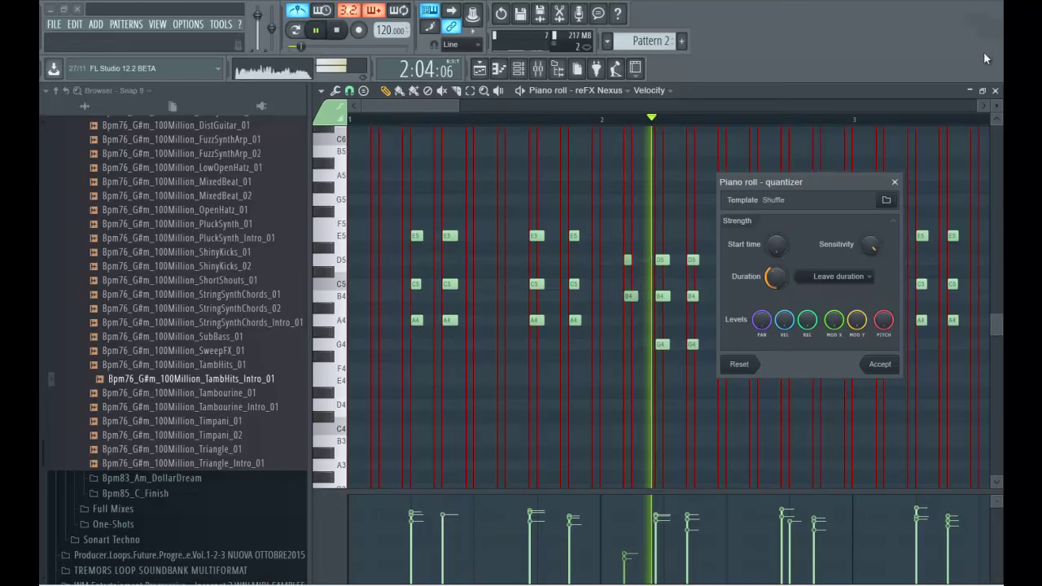
{"action": "key", "text": "Escape"}
{"action": "key", "text": "space"}
- Discard Pattern 2's recorded organ notes and close the quantizer and the piano roll
{"action": "left_click", "coordinate": [994, 92]}
{"action": "left_click", "coordinate": [544, 192]}
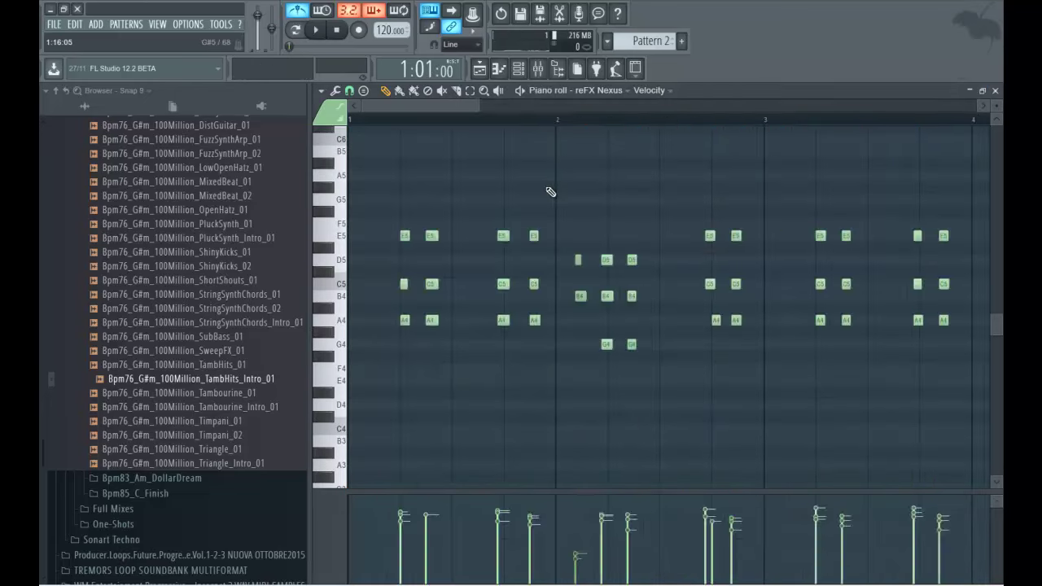
{"action": "left_click", "coordinate": [995, 91]}
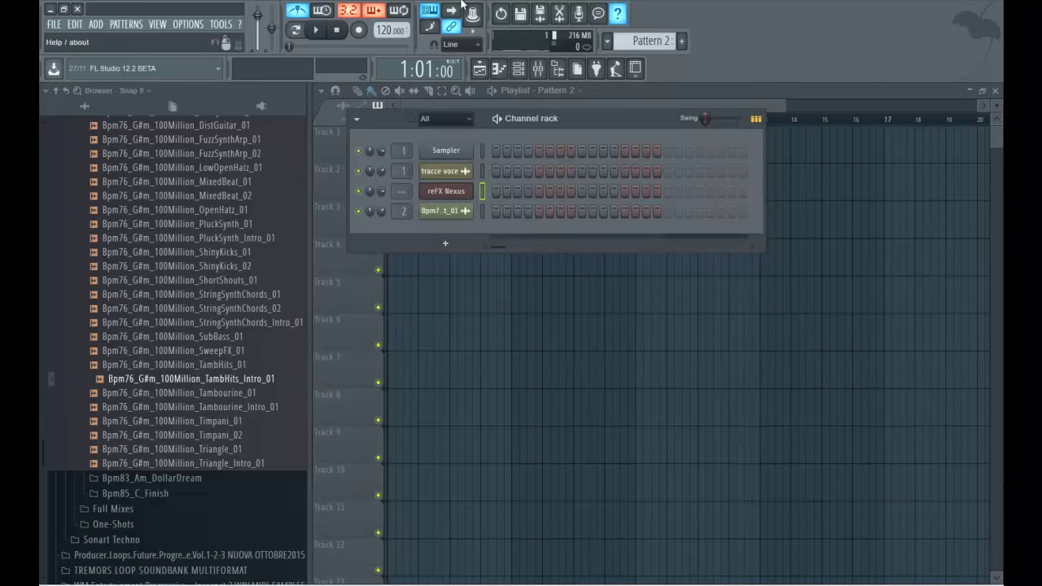
- Check the MIDI and audio device settings, including the ASIO panel for the buffer length, and close them
{"action": "left_click", "coordinate": [126, 23]}
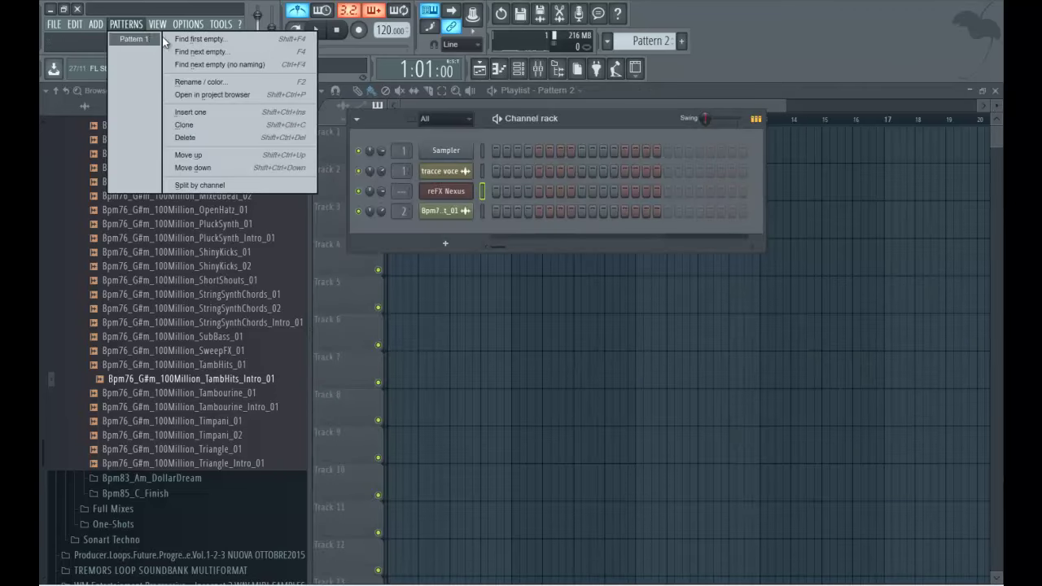
{"action": "mouse_move", "coordinate": [162, 26]}
{"action": "left_click", "coordinate": [195, 50]}
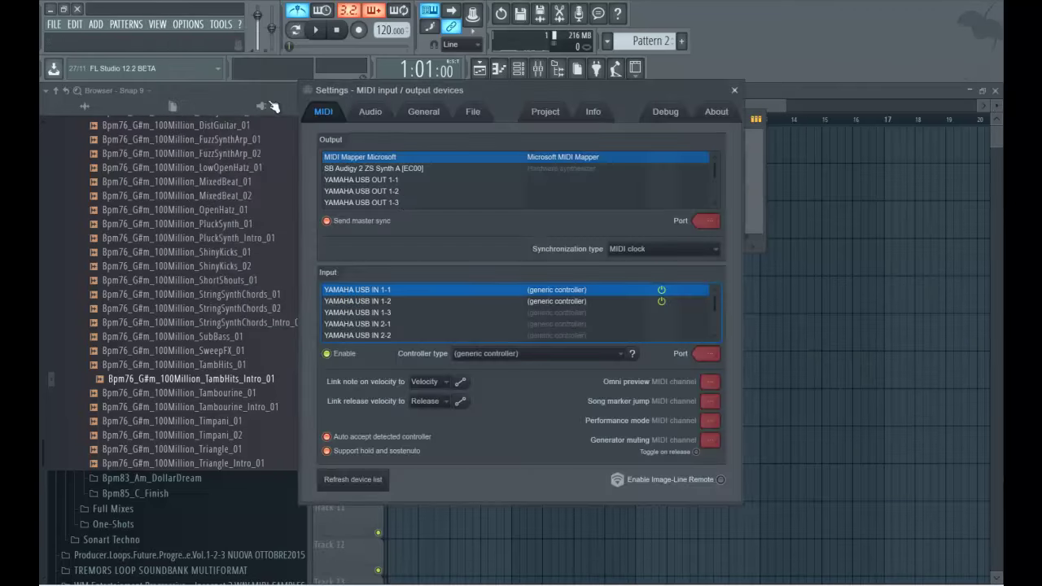
{"action": "left_click", "coordinate": [371, 113]}
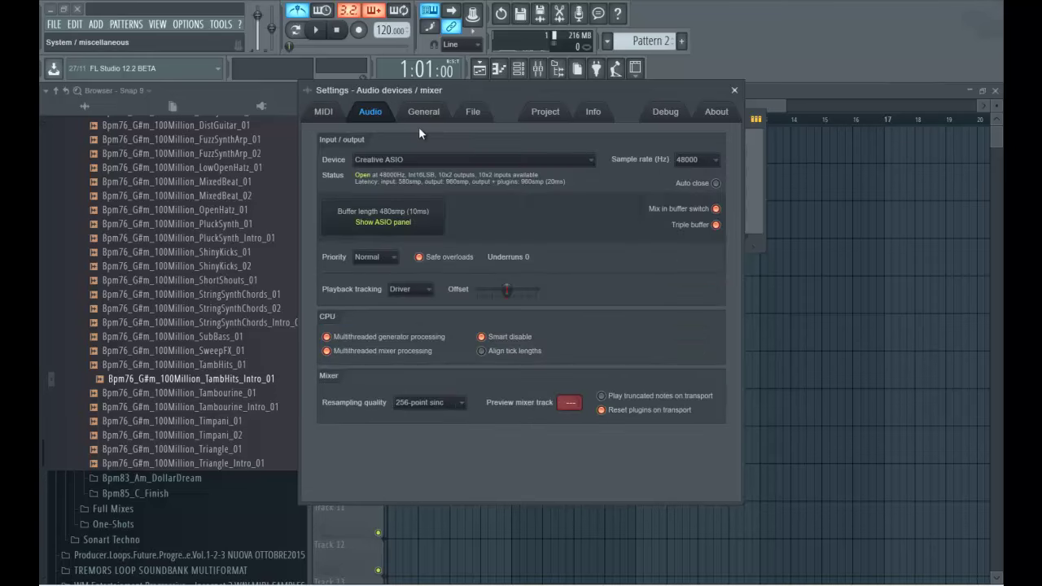
{"action": "left_click", "coordinate": [399, 222]}
{"action": "left_click", "coordinate": [335, 171]}
{"action": "left_click", "coordinate": [734, 90]}
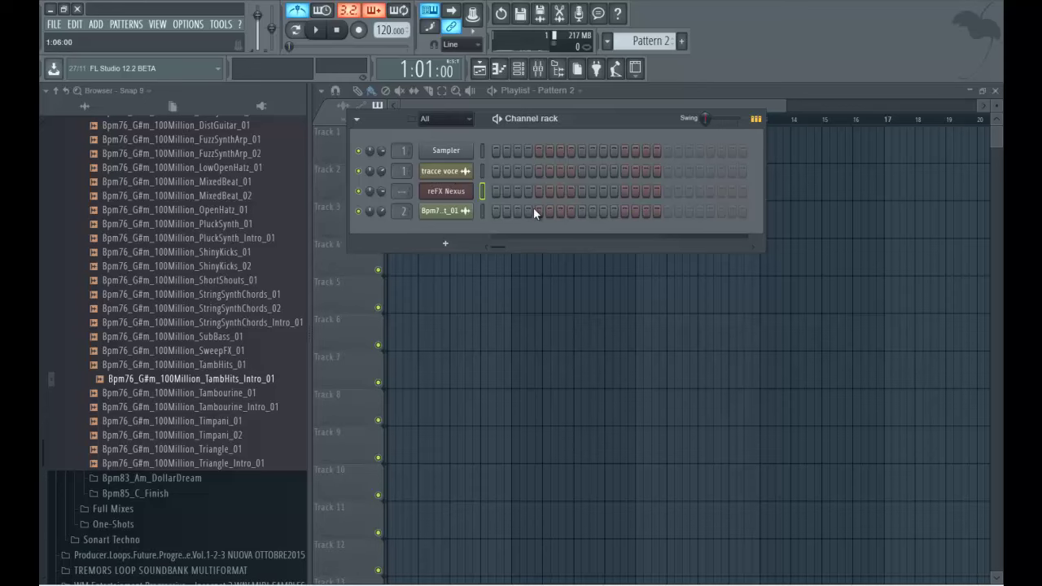
- Play the playlist briefly and remove the Pattern 2 clip from Track 3
{"action": "left_click", "coordinate": [518, 68]}
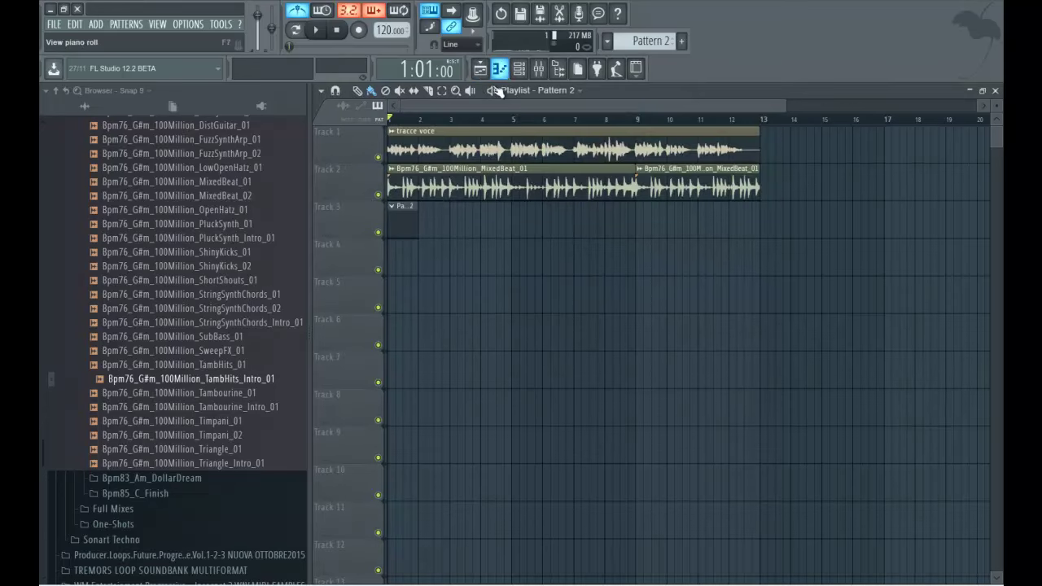
{"action": "key", "text": "space"}
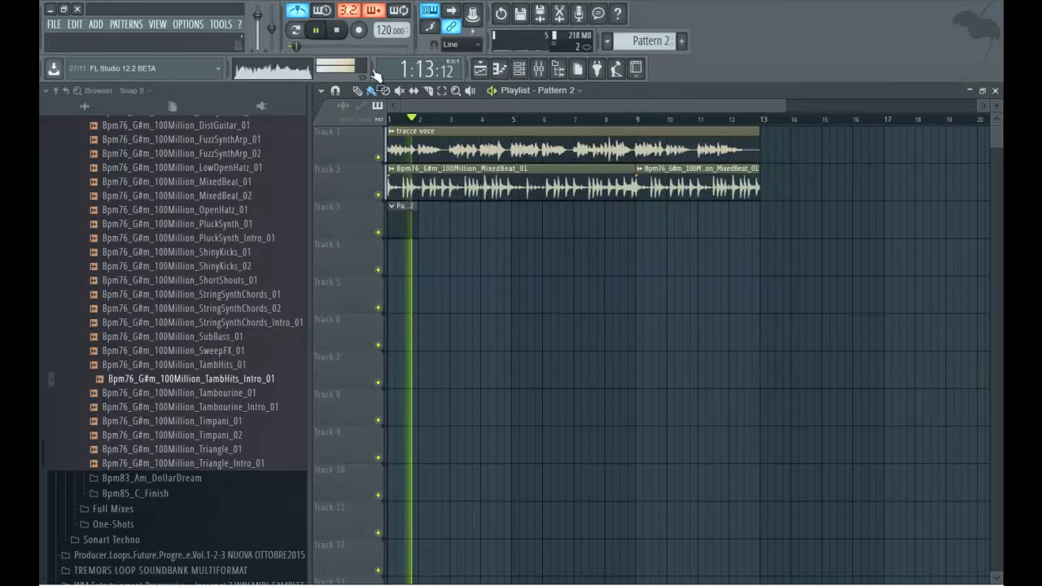
{"action": "right_click", "coordinate": [400, 213]}
{"action": "key", "text": "space"}
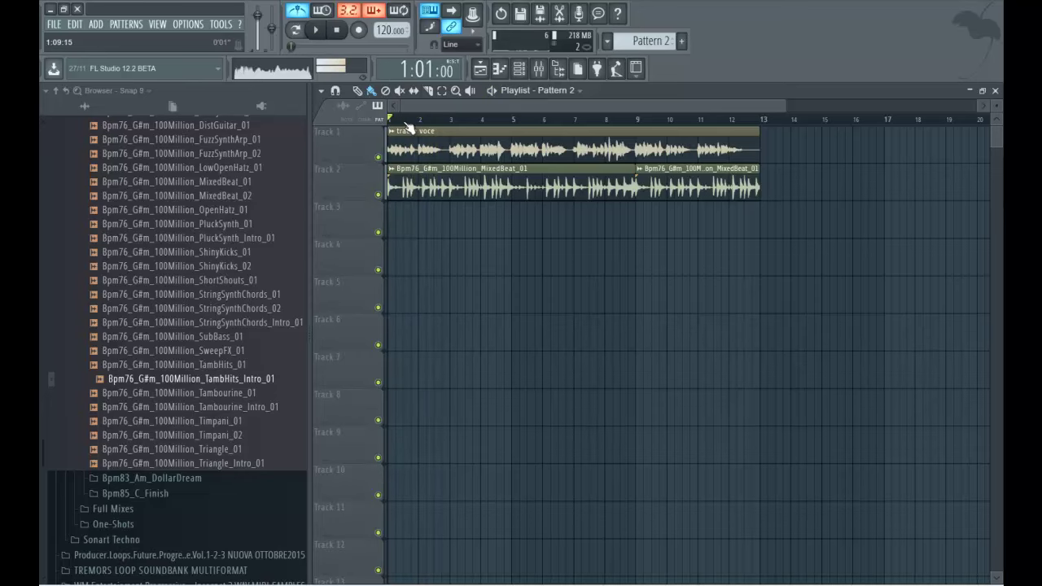
{"action": "left_click", "coordinate": [134, 25]}
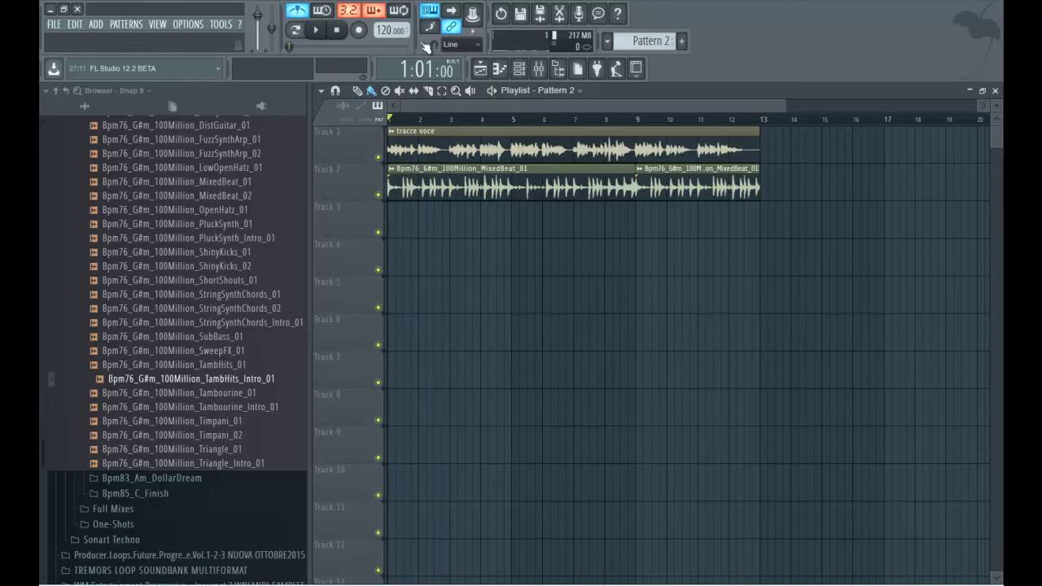
- Open the Nexus organ to try out notes in different octaves, and close it and the empty piano roll
{"action": "left_click", "coordinate": [499, 68]}
{"action": "left_click", "coordinate": [519, 68]}
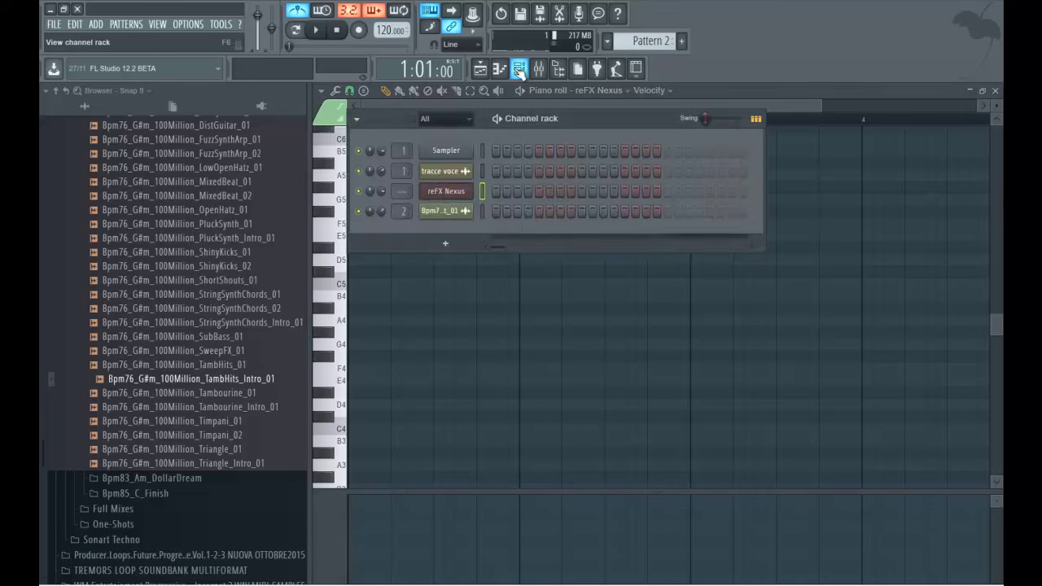
{"action": "left_click", "coordinate": [443, 191]}
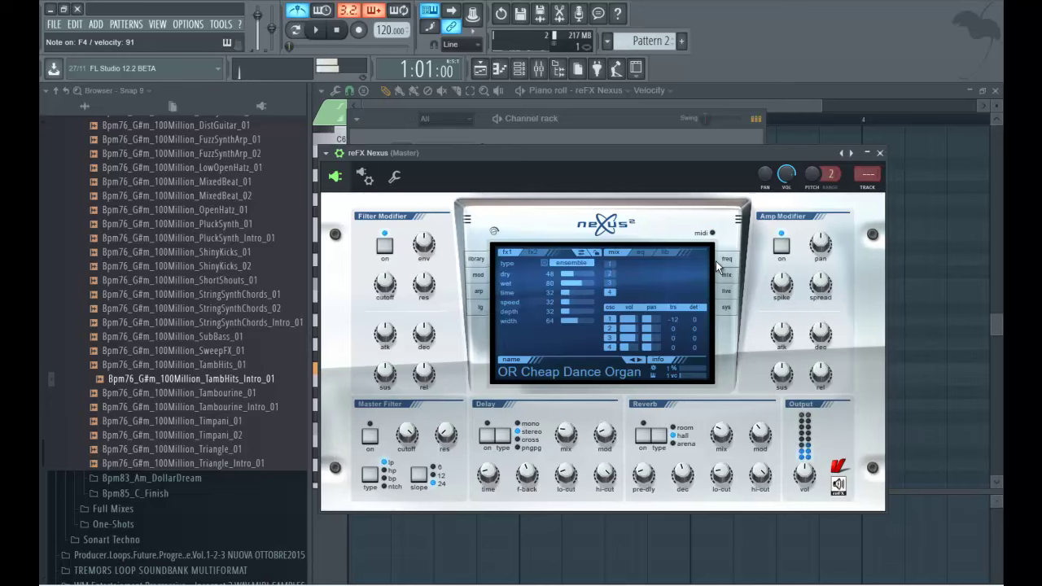
{"action": "left_click", "coordinate": [879, 153]}
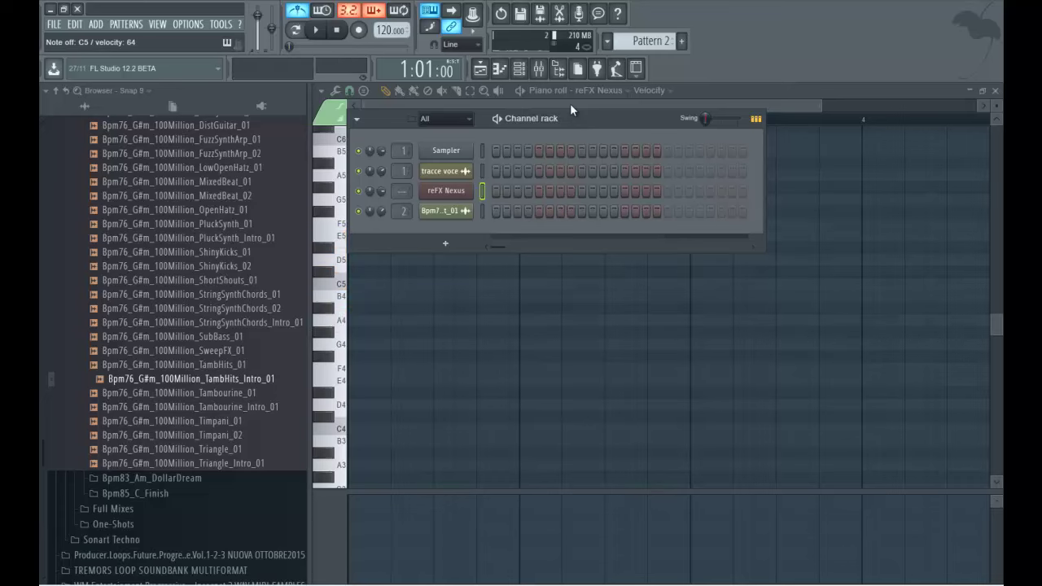
{"action": "left_click", "coordinate": [569, 104]}
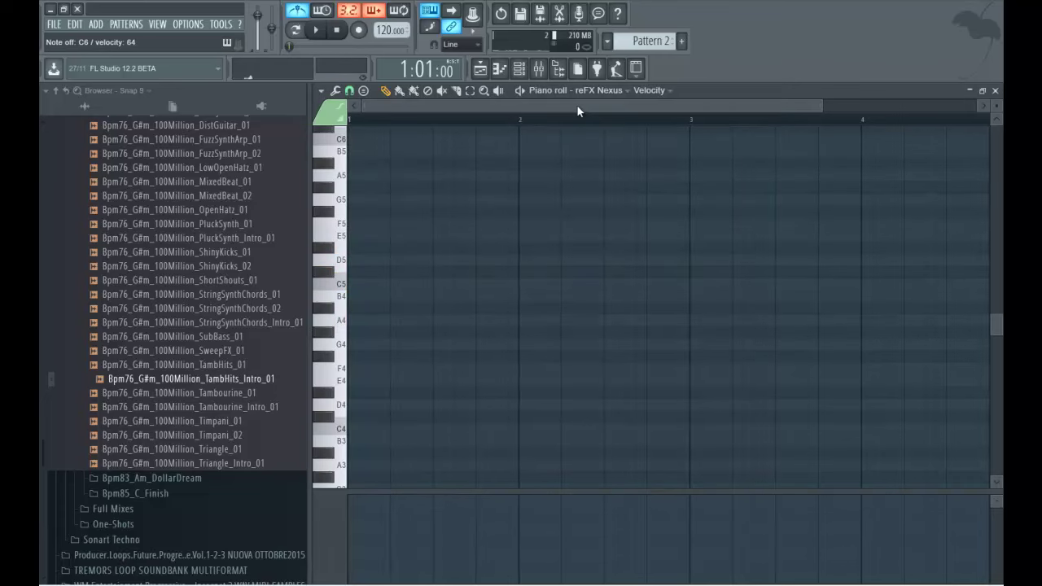
{"action": "left_click", "coordinate": [994, 90]}
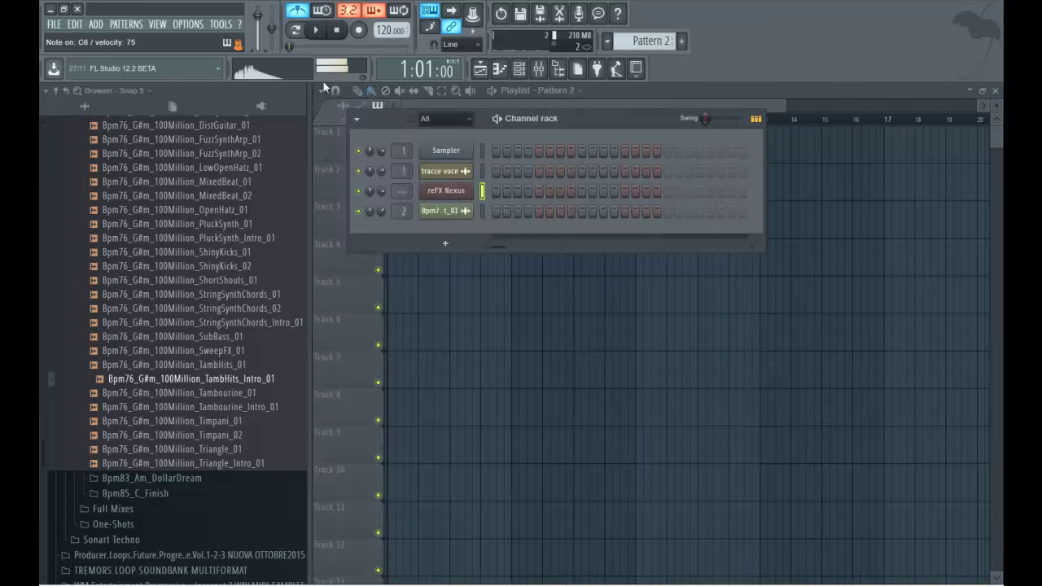
- Arm recording, dismiss the recording prompt, and record a first Nexus organ take over the vocal and drum loop
{"action": "left_click", "coordinate": [318, 32]}
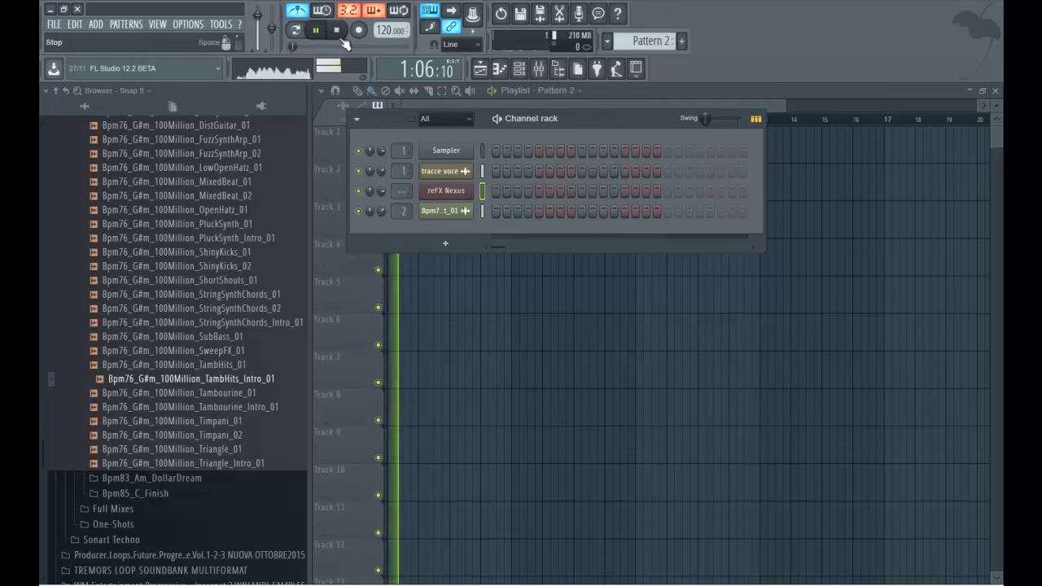
{"action": "left_click", "coordinate": [337, 30]}
{"action": "left_click", "coordinate": [358, 30]}
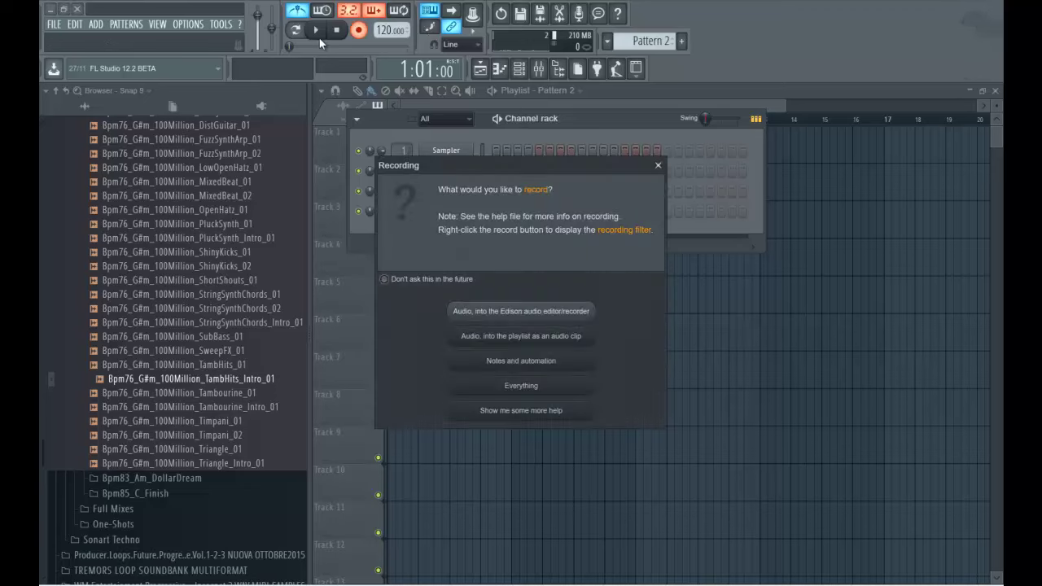
{"action": "left_click", "coordinate": [658, 165]}
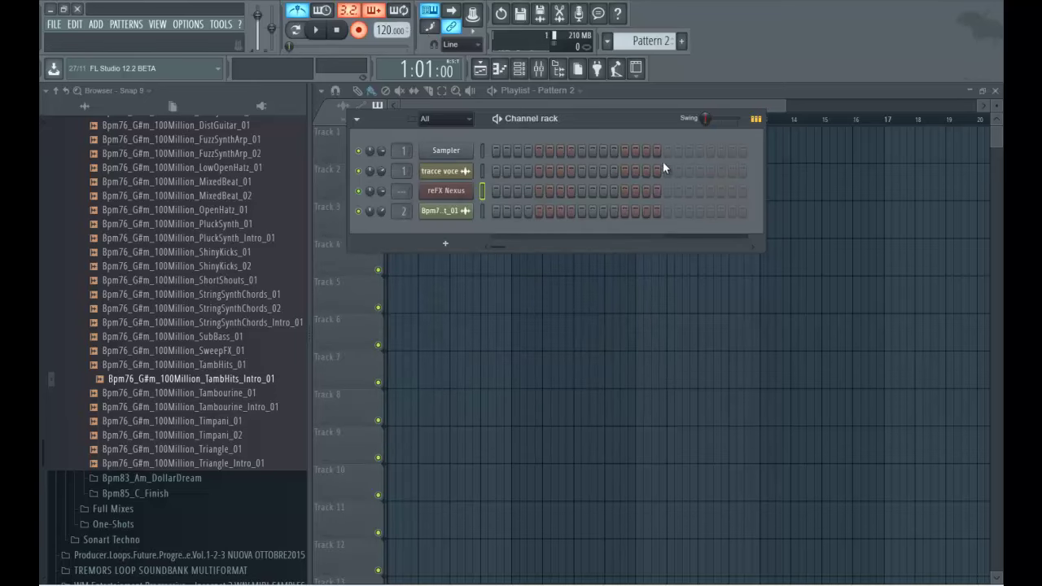
{"action": "left_click", "coordinate": [317, 32]}
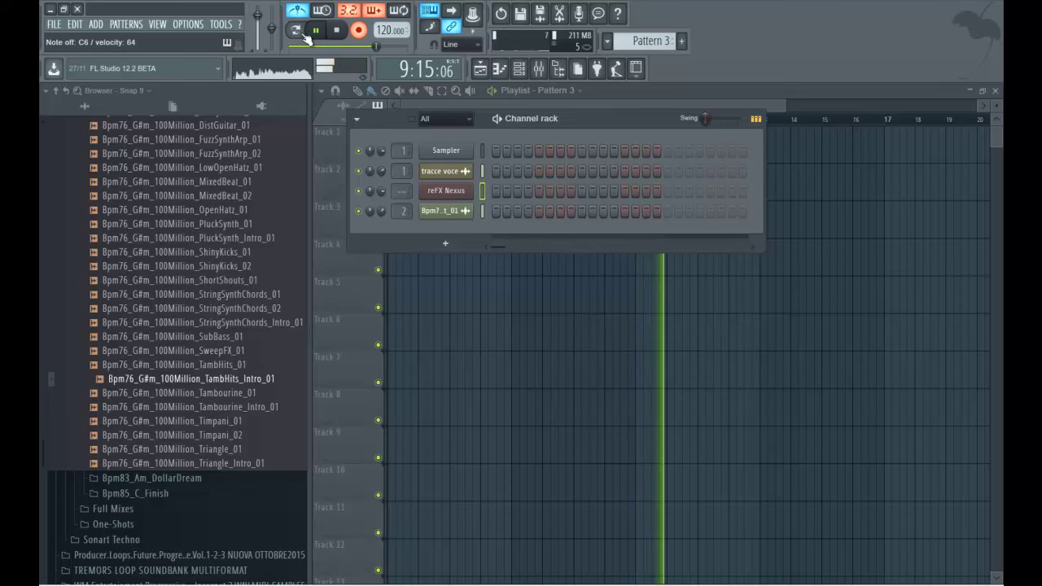
- Undo the unwanted organ recording and record the chords again in Pattern 3 through bar 12
{"action": "key", "text": "space"}
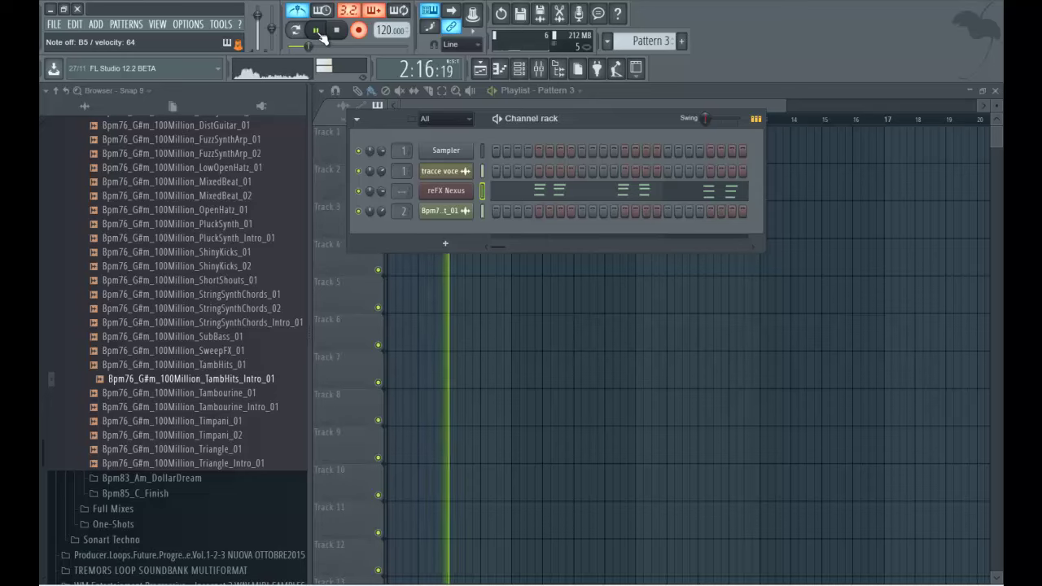
{"action": "key", "text": "space"}
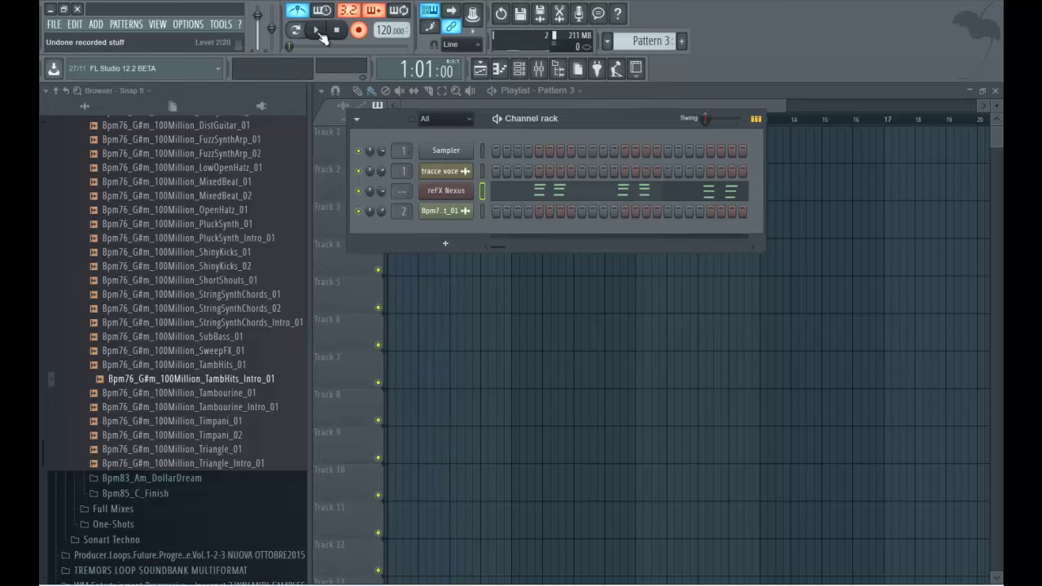
{"action": "left_click", "coordinate": [318, 32]}
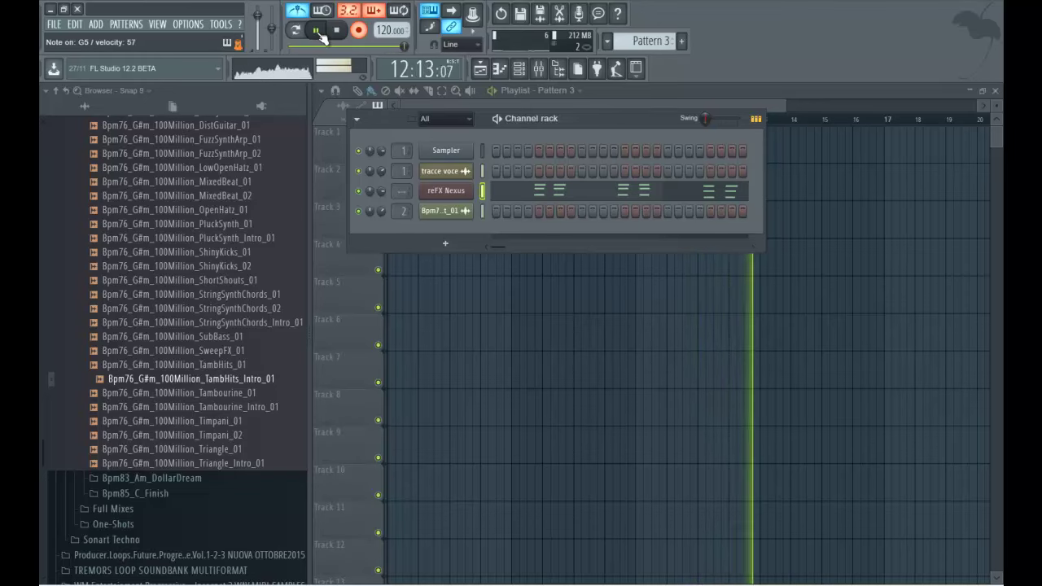
{"action": "key", "text": "space"}
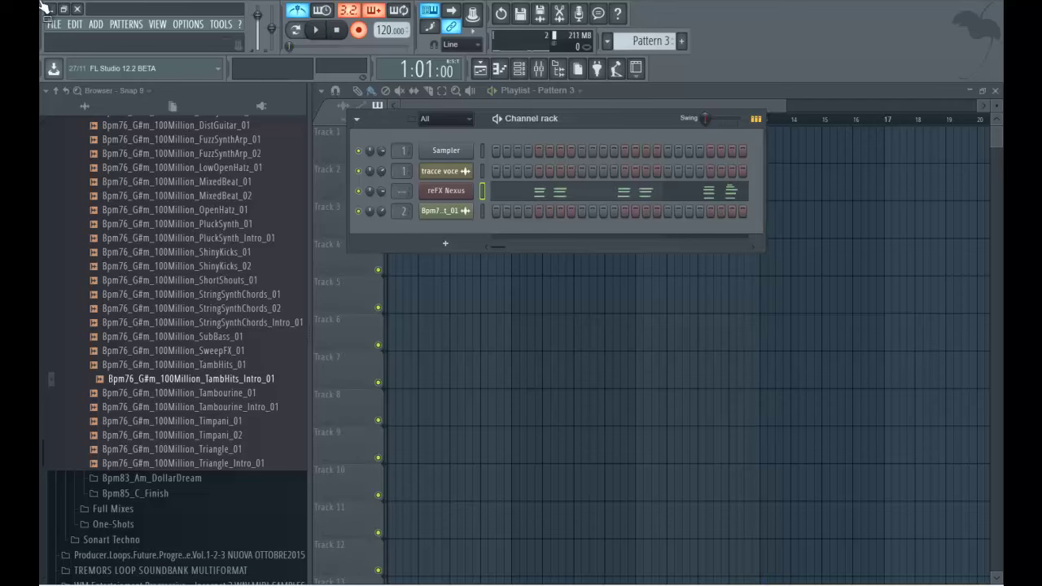
- Quantize Pattern 3's organ notes with the Shuffle template and the Leave duration option while listening to the result
{"action": "left_click", "coordinate": [538, 200]}
{"action": "scroll", "coordinate": [471, 181], "scroll_direction": "up", "scroll_amount": 3}
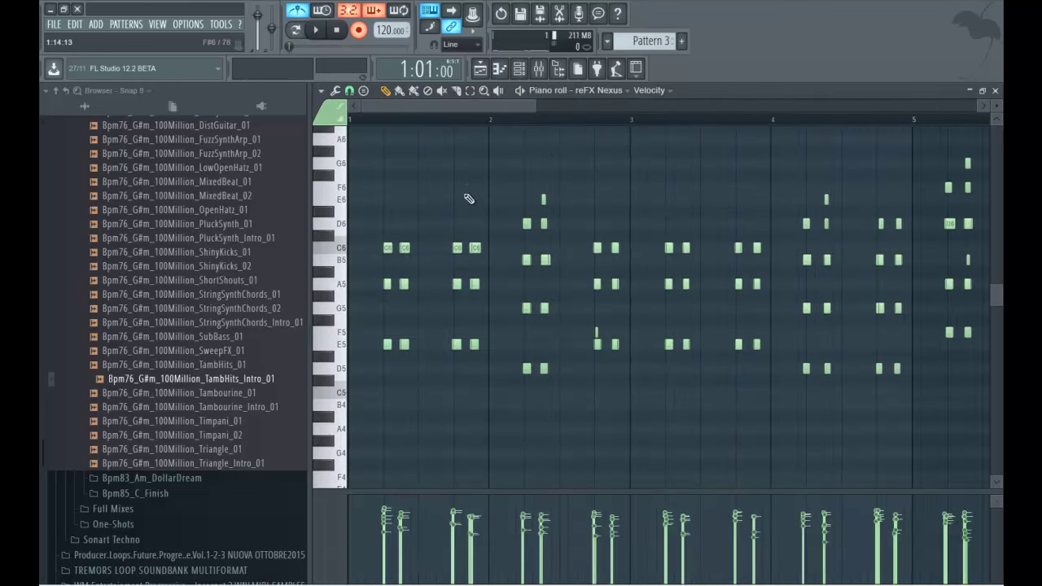
{"action": "key", "text": "alt+q"}
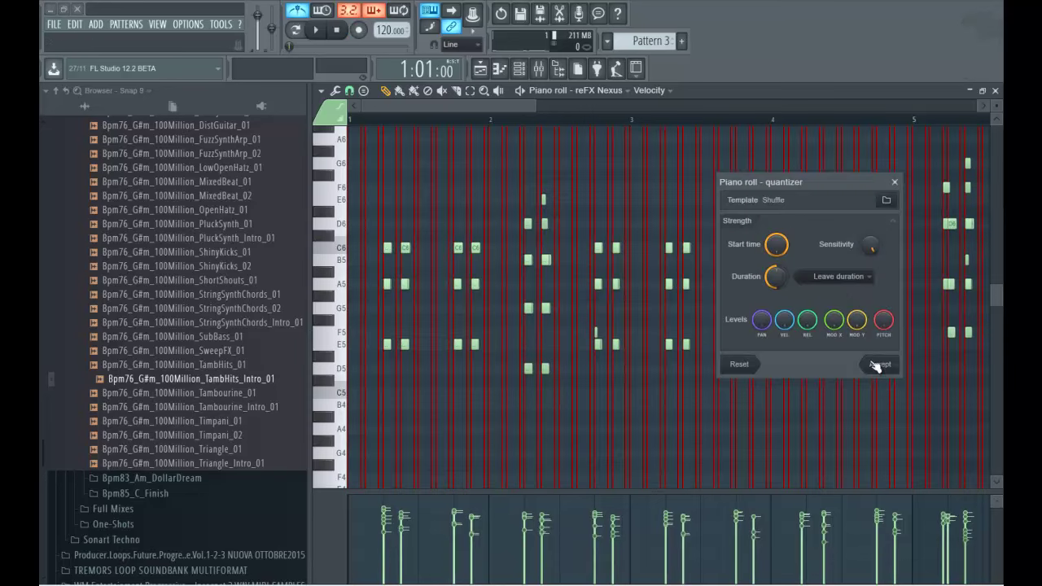
{"action": "key", "text": "space"}
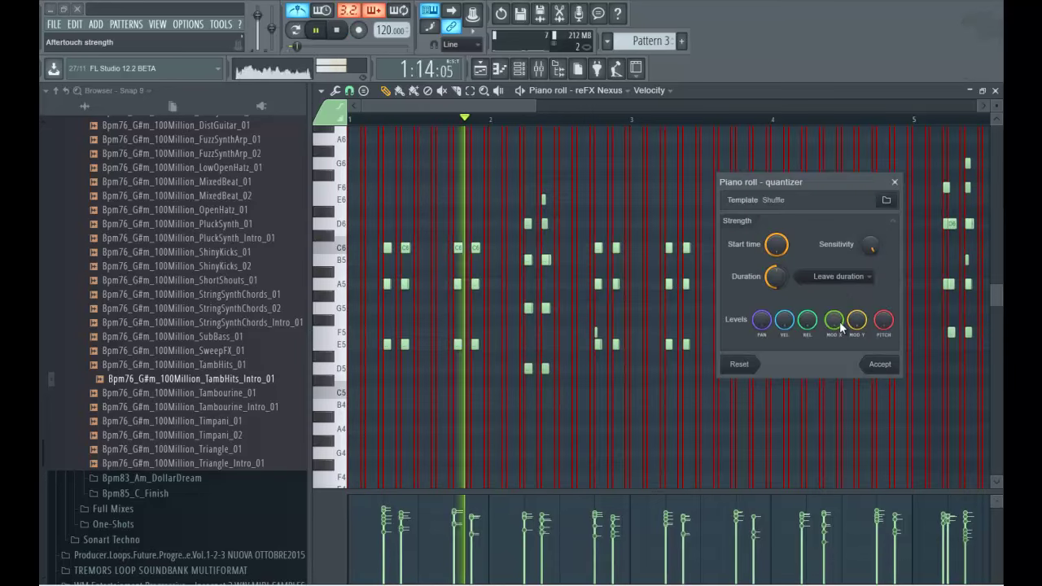
{"action": "left_click", "coordinate": [866, 283]}
{"action": "left_click", "coordinate": [849, 302]}
{"action": "left_click", "coordinate": [878, 363]}
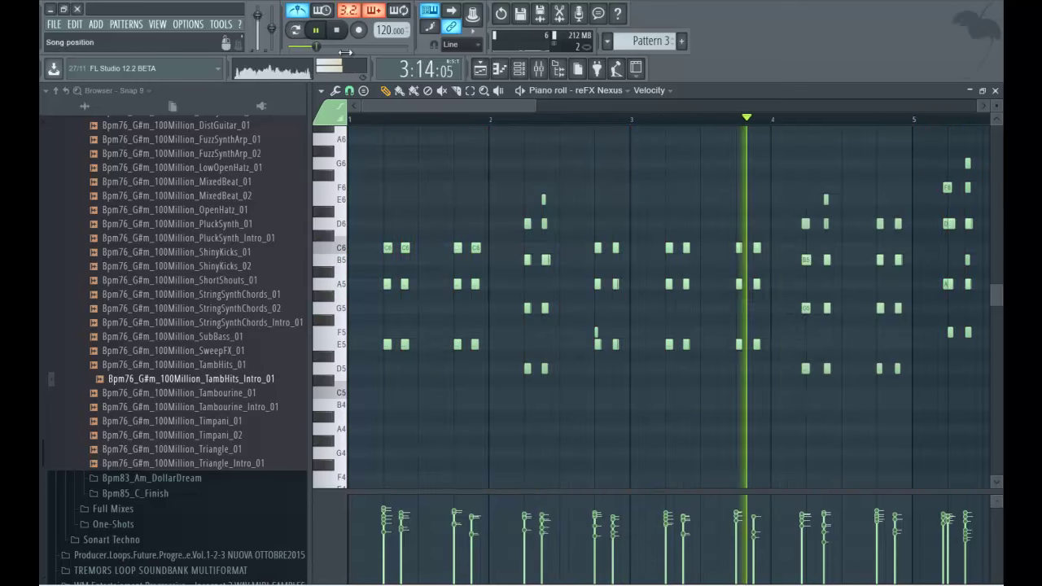
- Delete the stray E6 note in bar 4 and the stray G6 note in bar 5 while checking playback
{"action": "key", "text": "space"}
{"action": "key", "text": "space"}
{"action": "left_click_drag", "start_coordinate": [514, 110], "coordinate": [606, 109]}
{"action": "right_click", "coordinate": [524, 200]}
{"action": "right_click", "coordinate": [665, 163]}
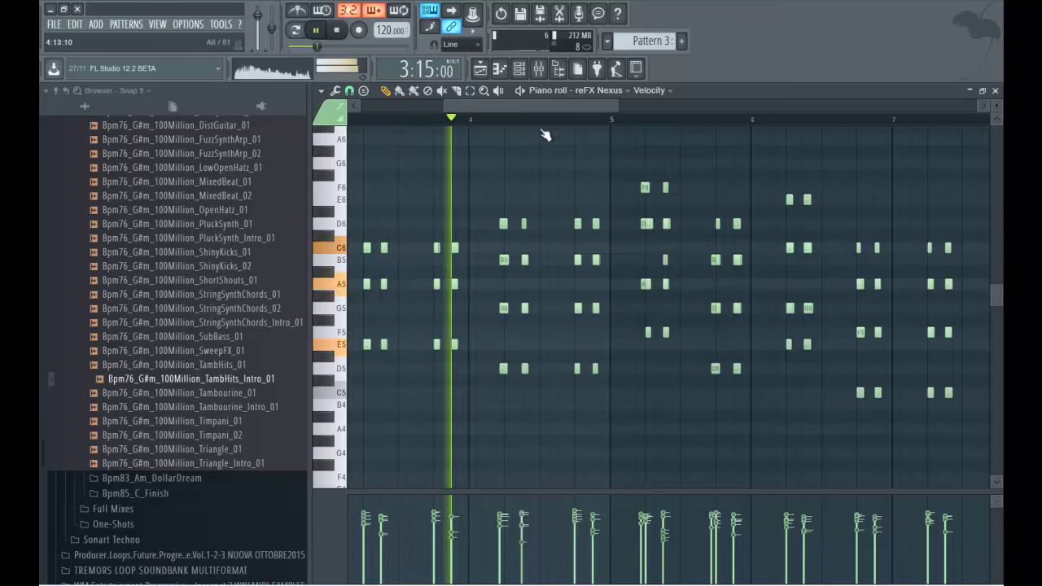
- Align the B5, G5 and D5 notes of bar 4's first chord with the start of its D6 note
{"action": "scroll", "coordinate": [517, 228], "scroll_direction": "up", "scroll_amount": 2, "text": "ctrl"}
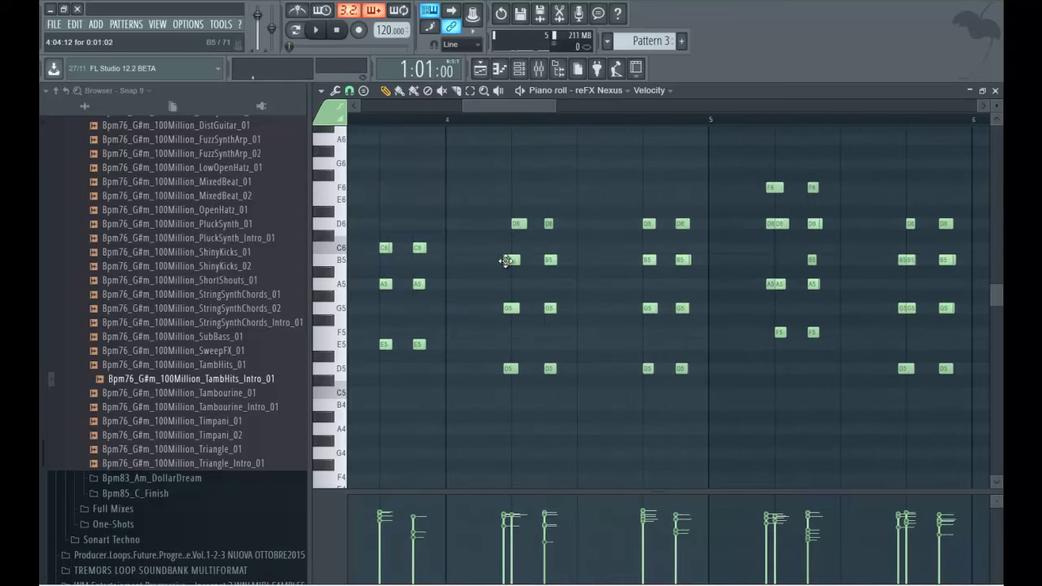
{"action": "left_click_drag", "start_coordinate": [513, 265], "coordinate": [521, 265]}
{"action": "left_click_drag", "start_coordinate": [515, 368], "coordinate": [522, 370]}
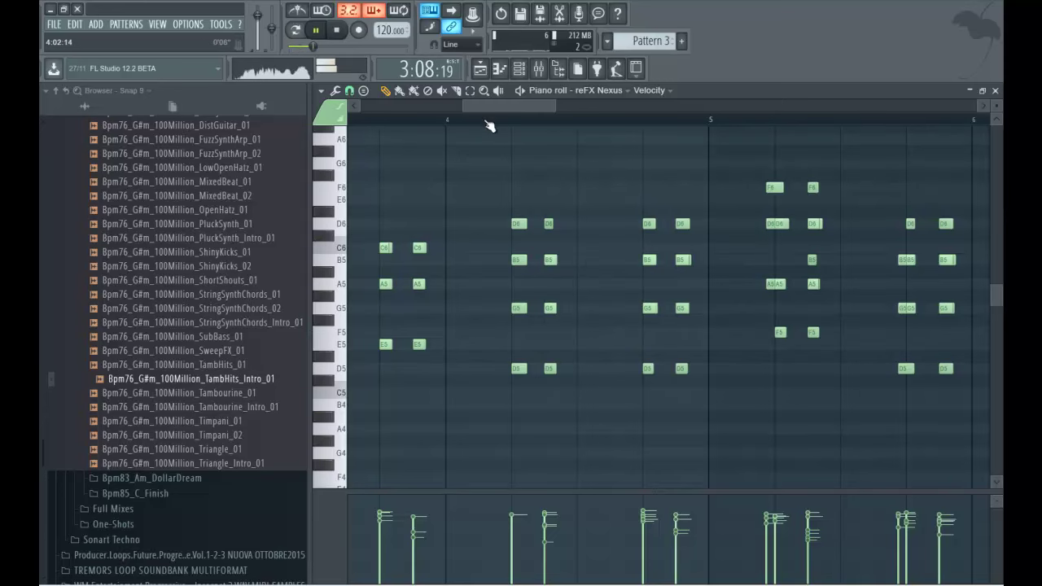
- Rebuild bar 5's first chord with F6, D6, B5 and A5 starting together, removing the doubled notes
{"action": "left_click_drag", "start_coordinate": [497, 107], "coordinate": [540, 111]}
{"action": "left_click_drag", "start_coordinate": [477, 187], "coordinate": [485, 187]}
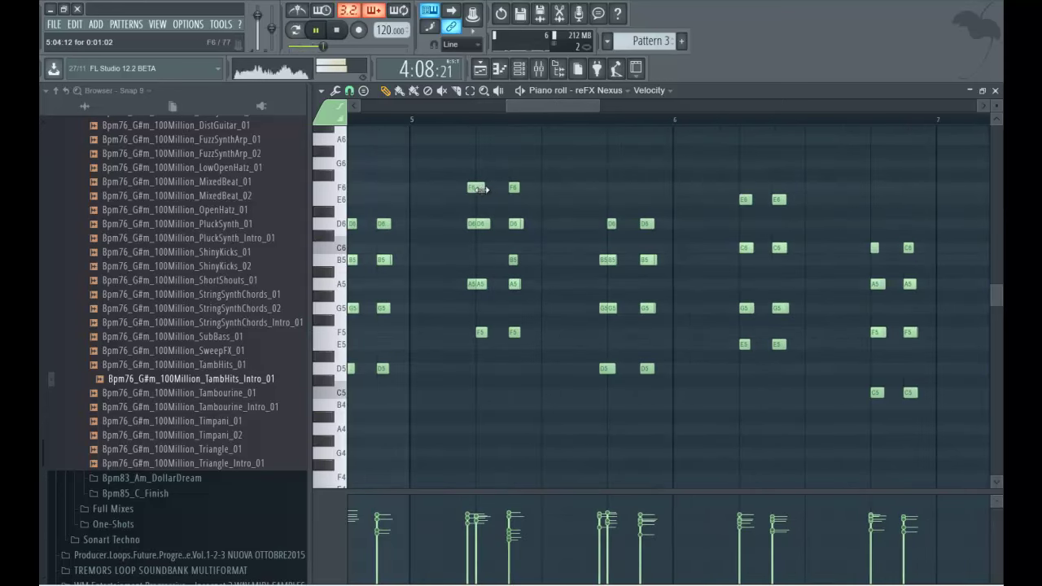
{"action": "right_click", "coordinate": [477, 224]}
{"action": "key", "text": "space"}
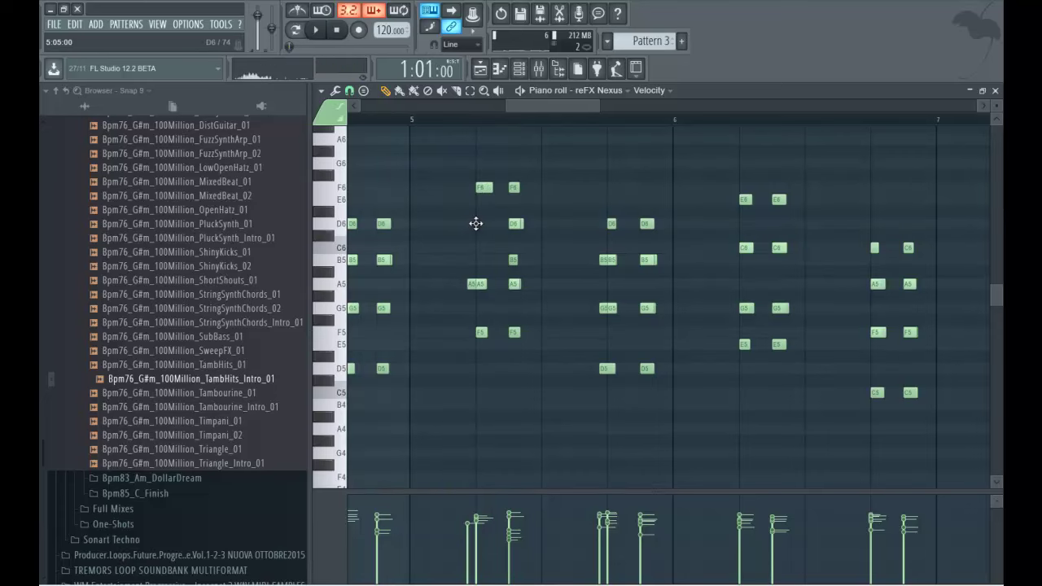
{"action": "left_click_drag", "start_coordinate": [479, 284], "coordinate": [487, 284]}
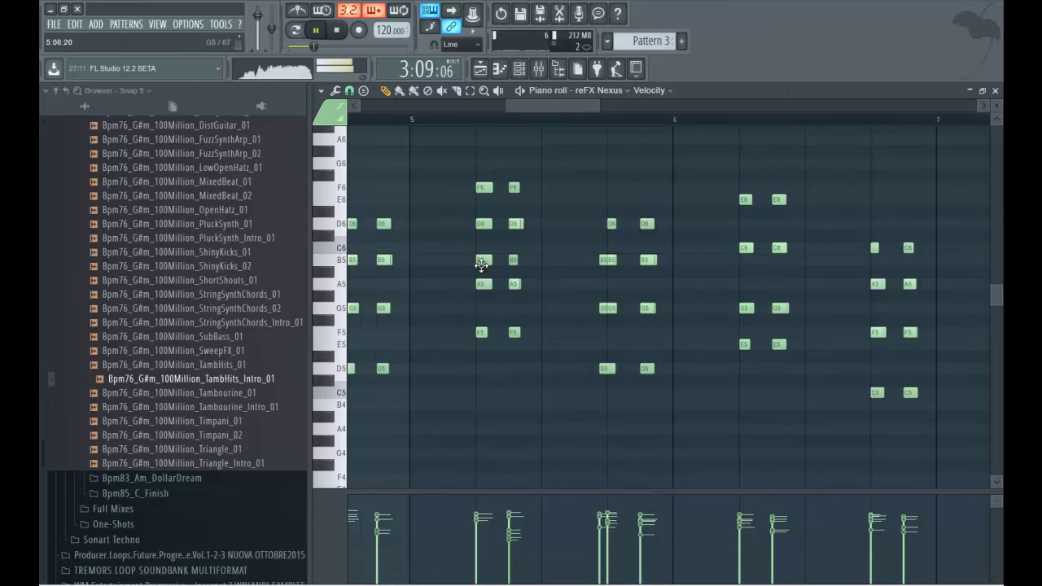
- Delete the early B5, G5 and D5 notes from bar 5's second chord and the stray G5 from bar 12
{"action": "right_click", "coordinate": [603, 260]}
{"action": "right_click", "coordinate": [604, 308]}
{"action": "right_click", "coordinate": [603, 368]}
{"action": "left_click_drag", "start_coordinate": [551, 107], "coordinate": [823, 99]}
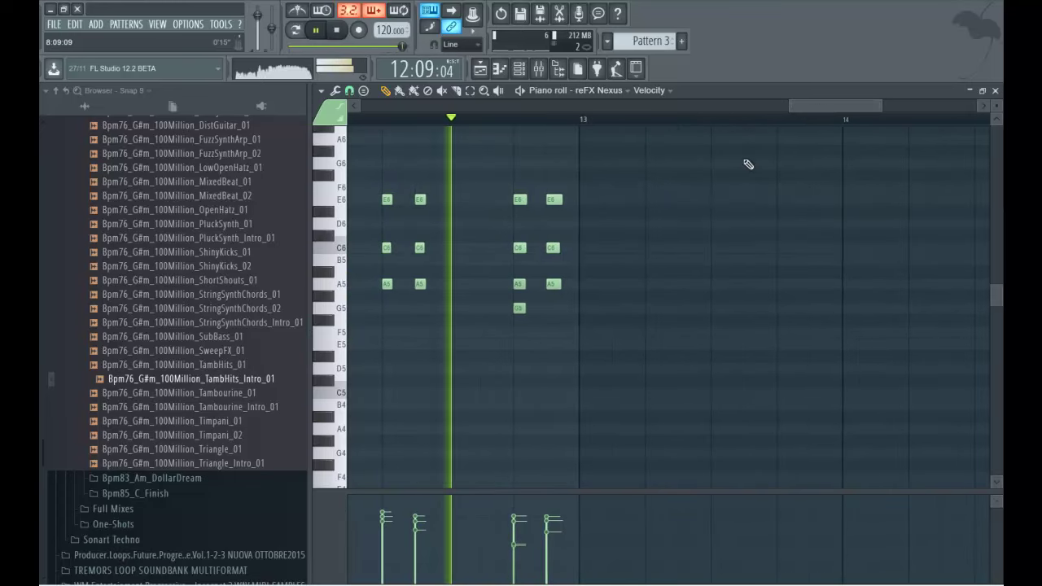
{"action": "right_click", "coordinate": [521, 308]}
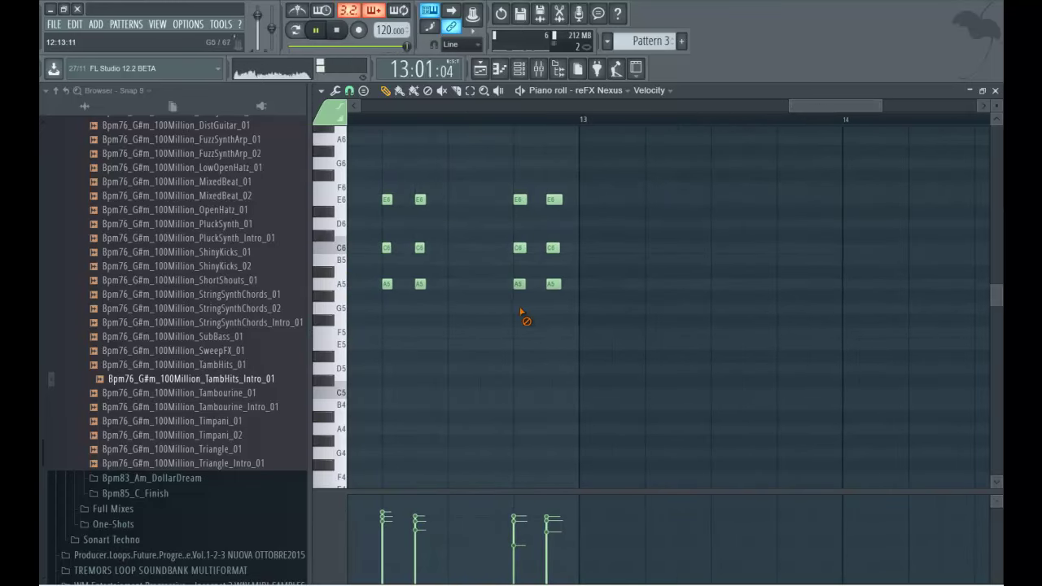
- Close the chord part's piano roll and clone the reFX Nexus channel
{"action": "left_click", "coordinate": [994, 90]}
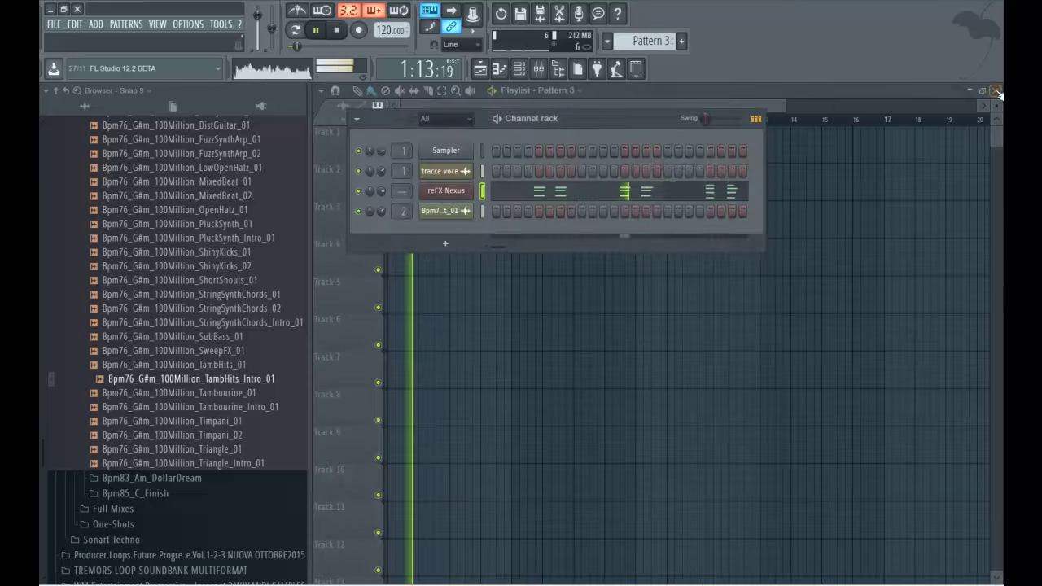
{"action": "right_click", "coordinate": [467, 196]}
{"action": "left_click", "coordinate": [500, 262]}
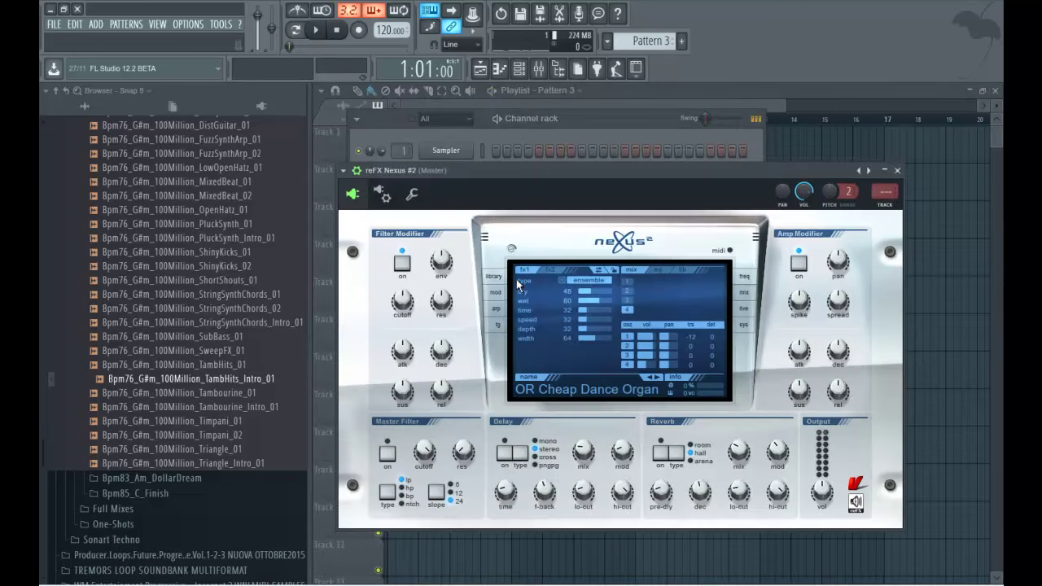
- Browse the Bass category in the cloned Nexus's preset library and load BA OverdriveBass4
{"action": "left_click", "coordinate": [491, 276]}
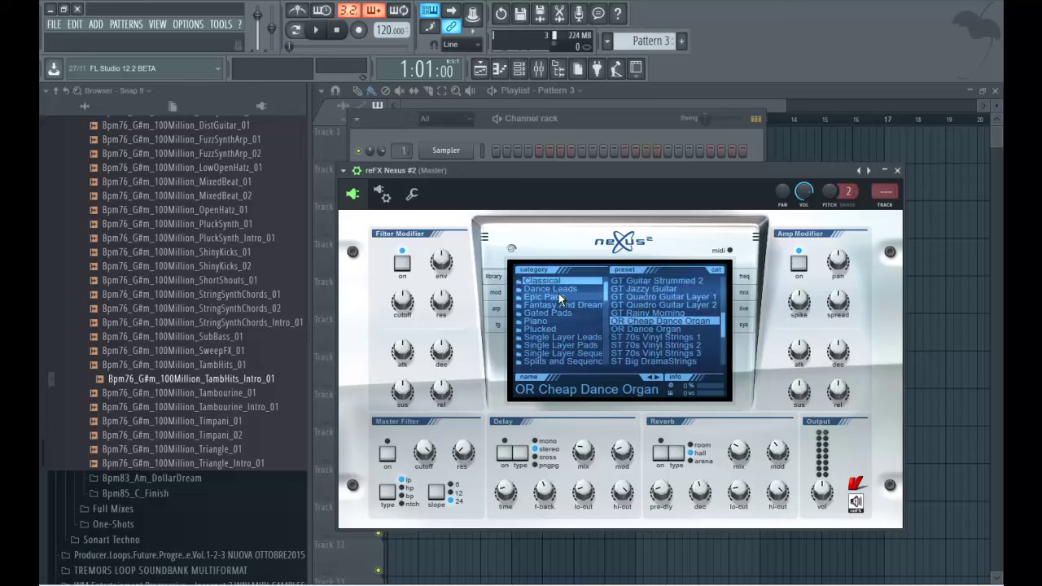
{"action": "scroll", "coordinate": [560, 299], "scroll_direction": "up", "scroll_amount": 2}
{"action": "left_click", "coordinate": [547, 287]}
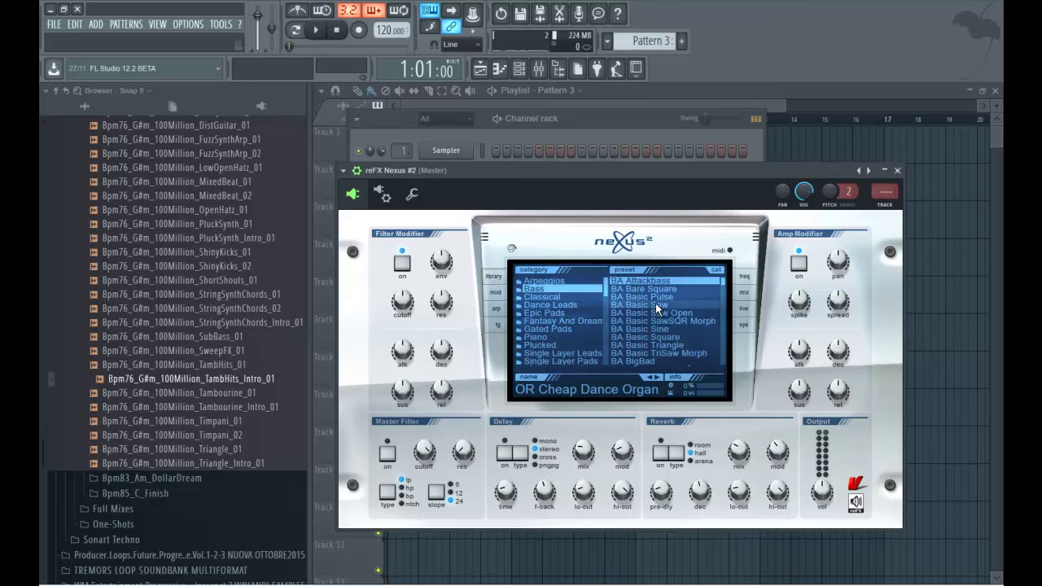
{"action": "scroll", "coordinate": [652, 298], "scroll_direction": "down", "scroll_amount": 10}
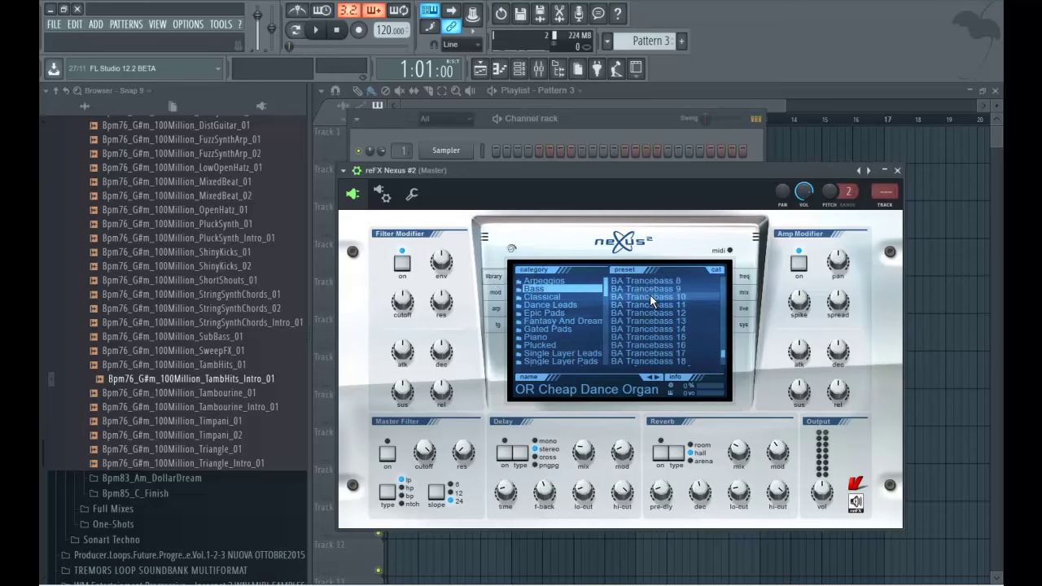
{"action": "scroll", "coordinate": [648, 292], "scroll_direction": "up", "scroll_amount": 8}
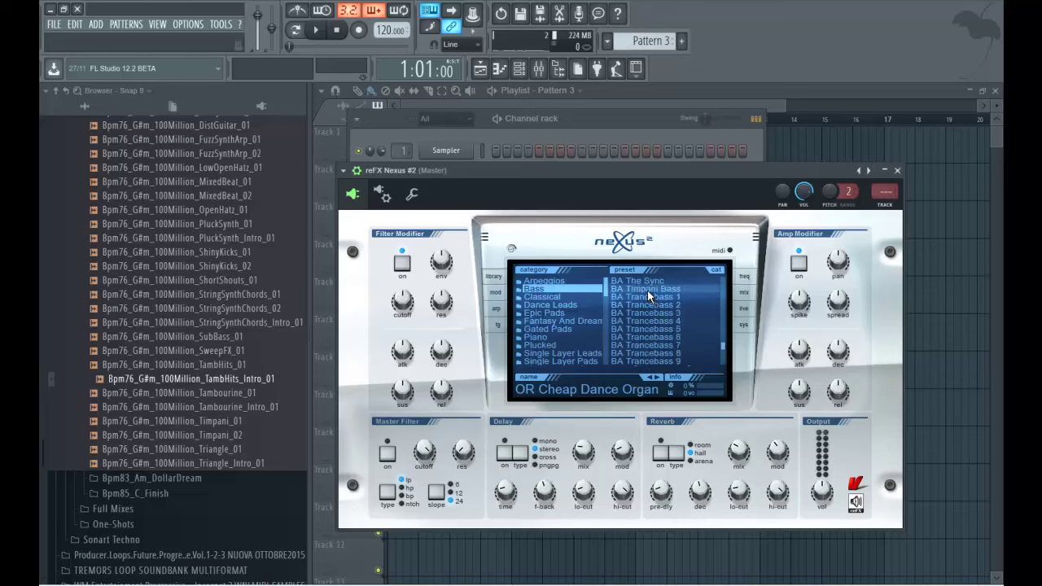
{"action": "scroll", "coordinate": [645, 288], "scroll_direction": "up", "scroll_amount": 2}
{"action": "left_click", "coordinate": [645, 288]}
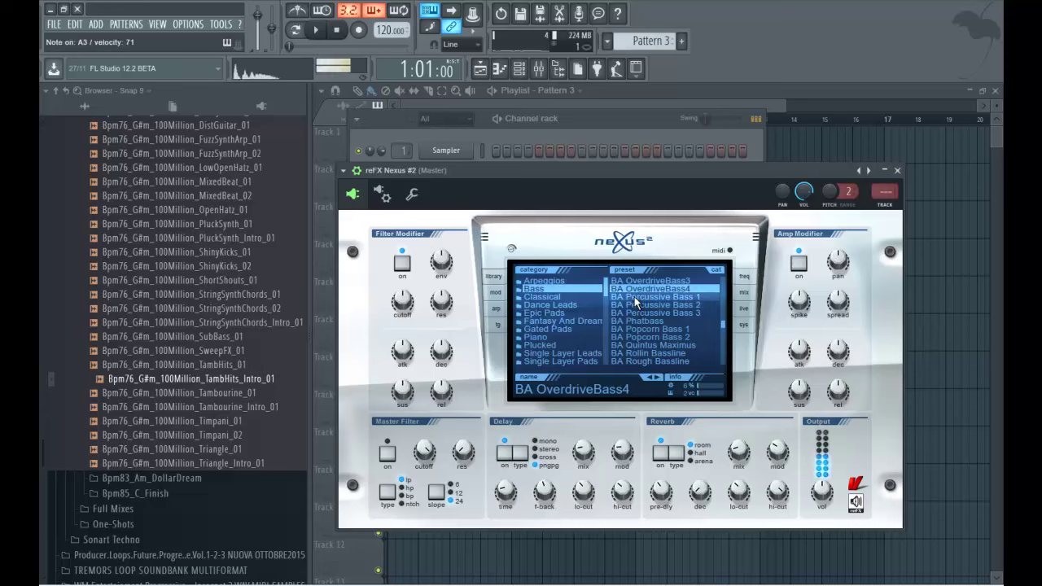
- Audition BA OverdriveBass3 and BA Oitron Bass, load BA Muted Bass, and close the Nexus window
{"action": "scroll", "coordinate": [650, 292], "scroll_direction": "up", "scroll_amount": 2}
{"action": "left_click", "coordinate": [651, 296]}
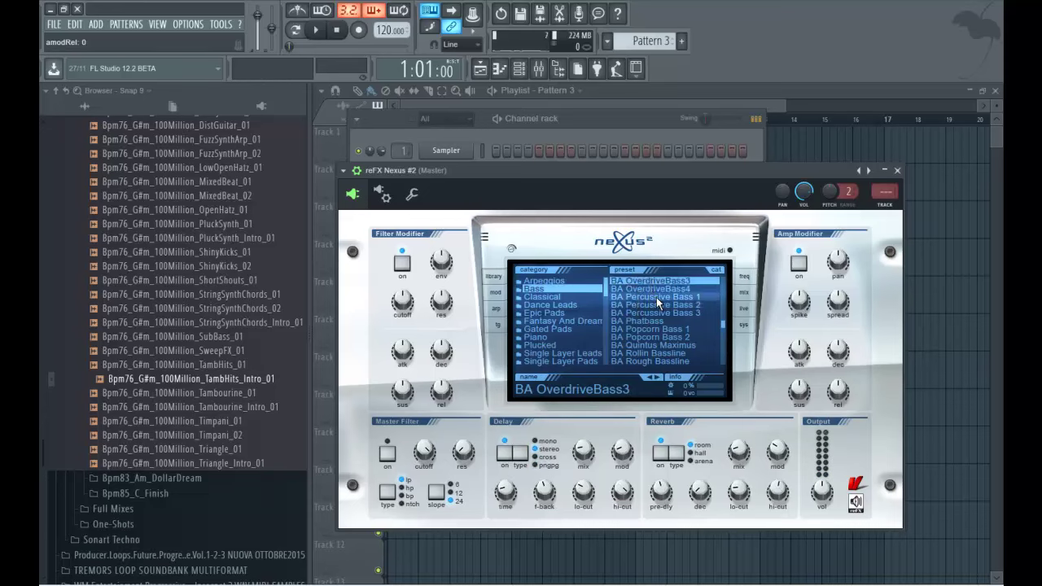
{"action": "scroll", "coordinate": [650, 293], "scroll_direction": "up", "scroll_amount": 7}
{"action": "left_click", "coordinate": [650, 290]}
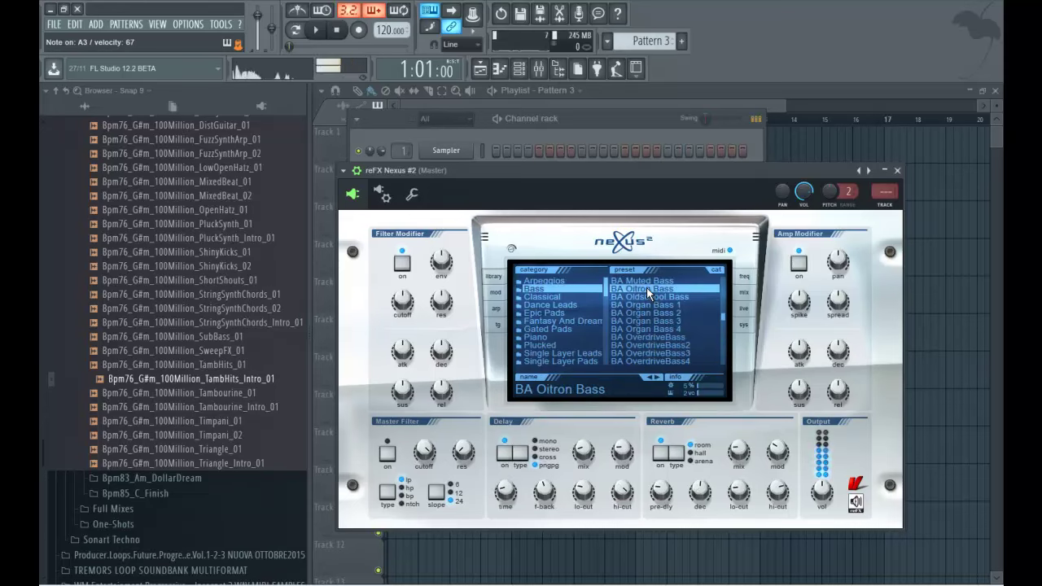
{"action": "left_click", "coordinate": [646, 283]}
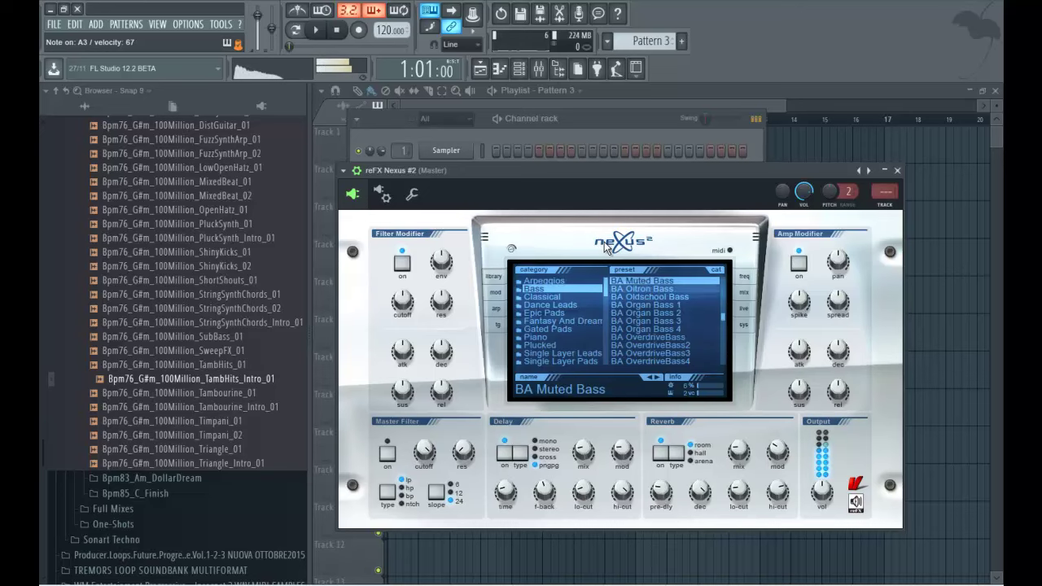
{"action": "left_click", "coordinate": [620, 93]}
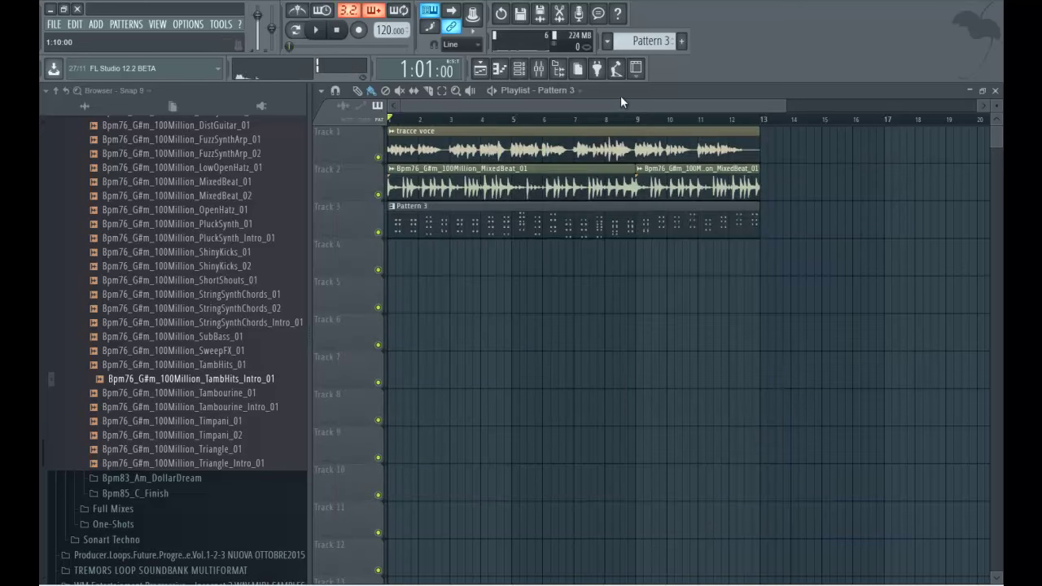
- Add Broomstick Bass from the installed VST generators as a new channel in the channel rack
{"action": "left_click", "coordinate": [499, 70]}
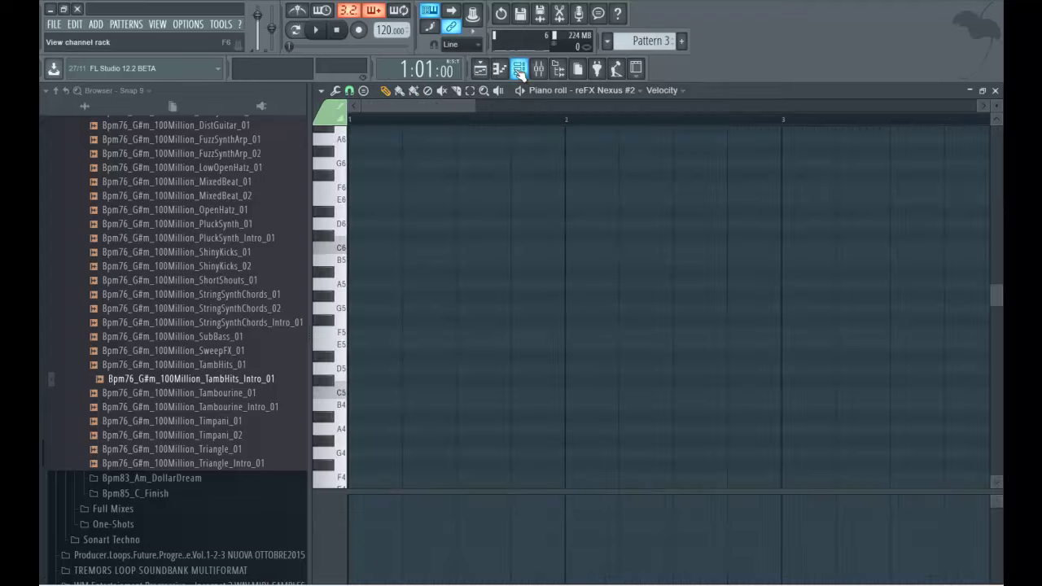
{"action": "left_click", "coordinate": [518, 70]}
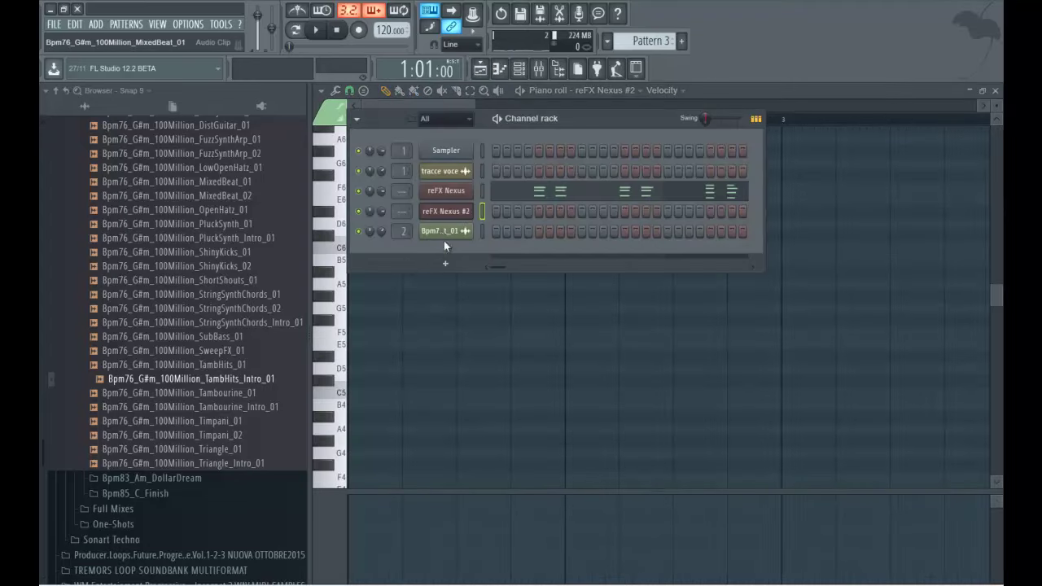
{"action": "left_click", "coordinate": [260, 105]}
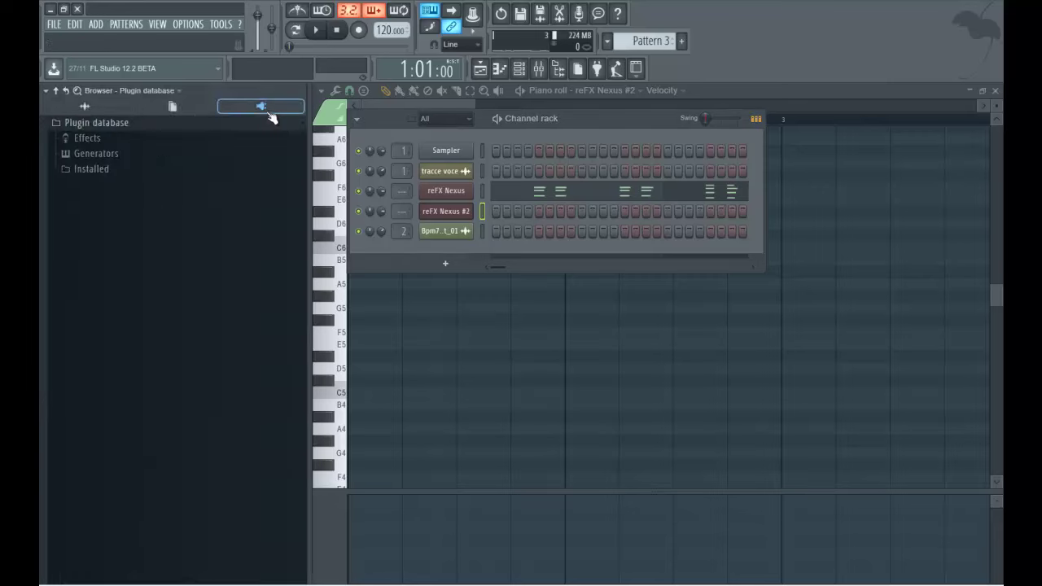
{"action": "left_click", "coordinate": [90, 169]}
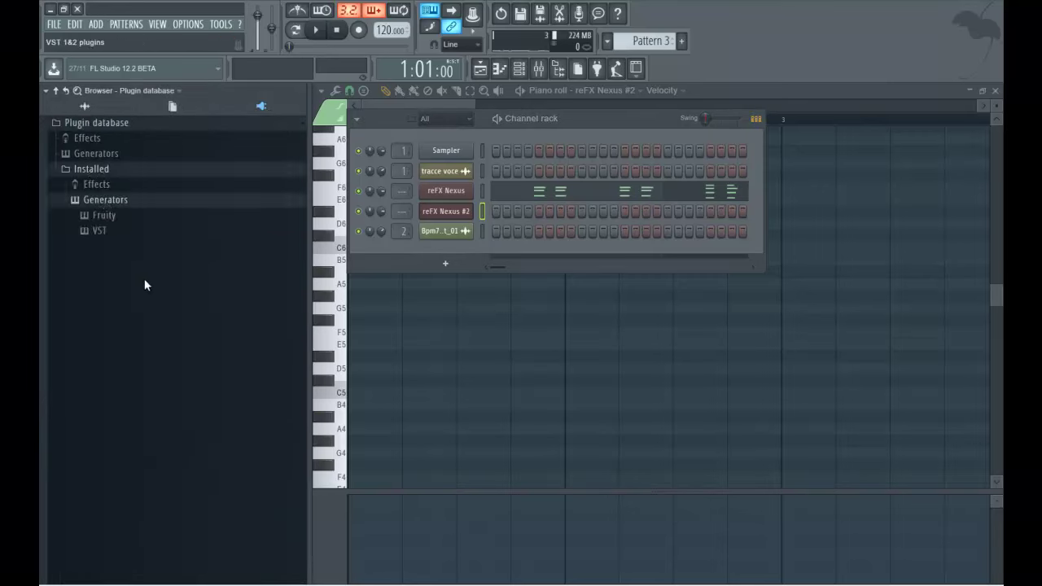
{"action": "left_click", "coordinate": [99, 231]}
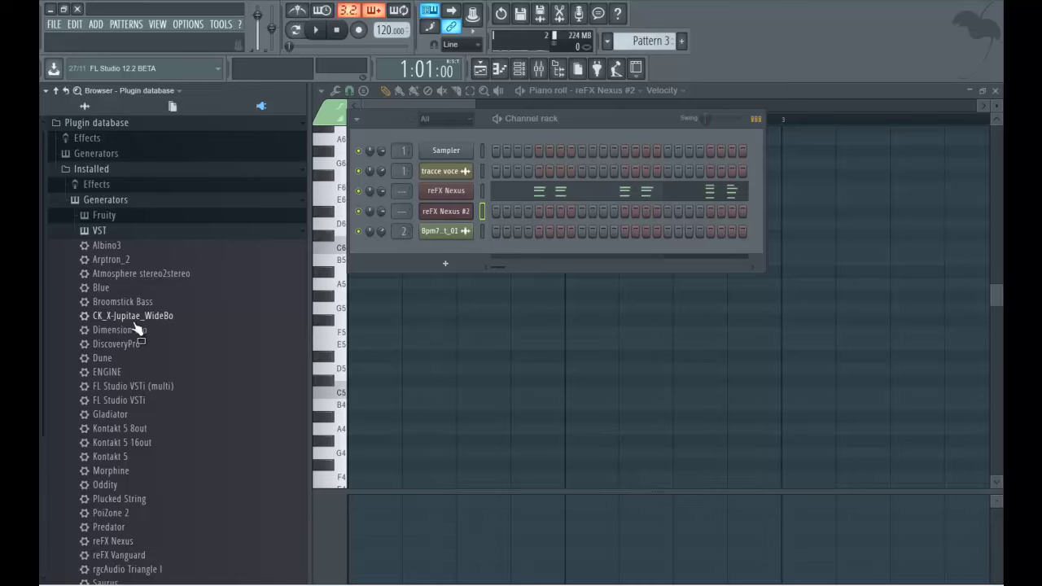
{"action": "scroll", "coordinate": [136, 327], "scroll_direction": "down", "scroll_amount": 5}
{"action": "scroll", "coordinate": [136, 327], "scroll_direction": "up", "scroll_amount": 3}
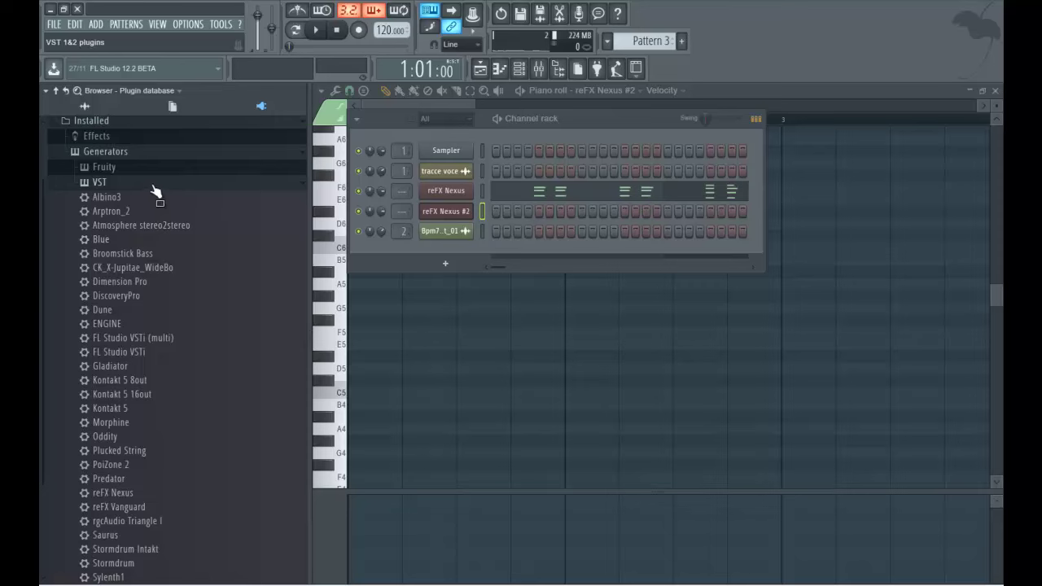
{"action": "left_click_drag", "start_coordinate": [141, 262], "coordinate": [432, 249]}
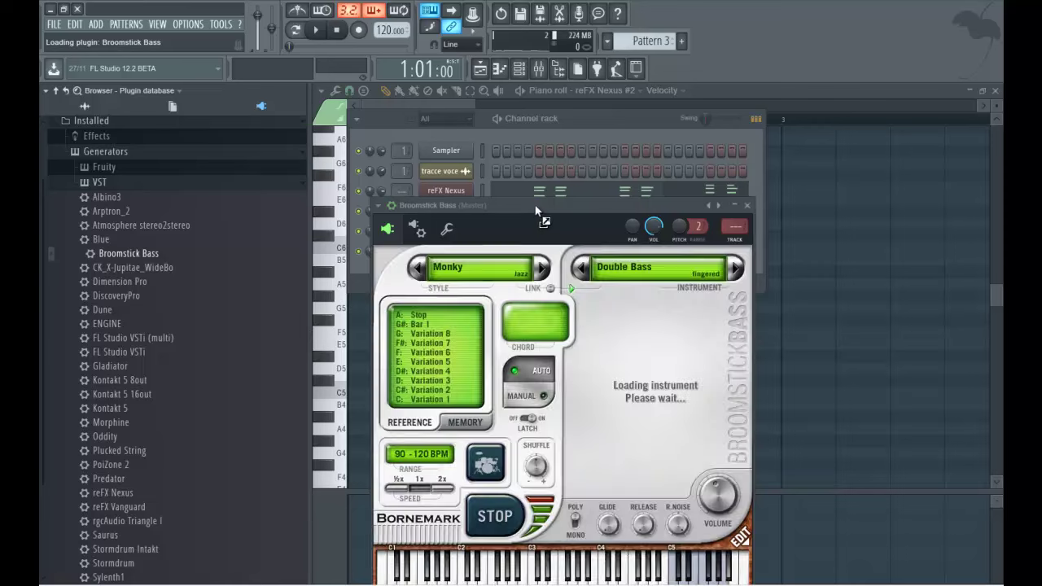
- Set the Broomstick Bass instrument to the electric Fender Precision Bass, fingered and damped
{"action": "left_click", "coordinate": [734, 268]}
{"action": "left_click", "coordinate": [598, 262]}
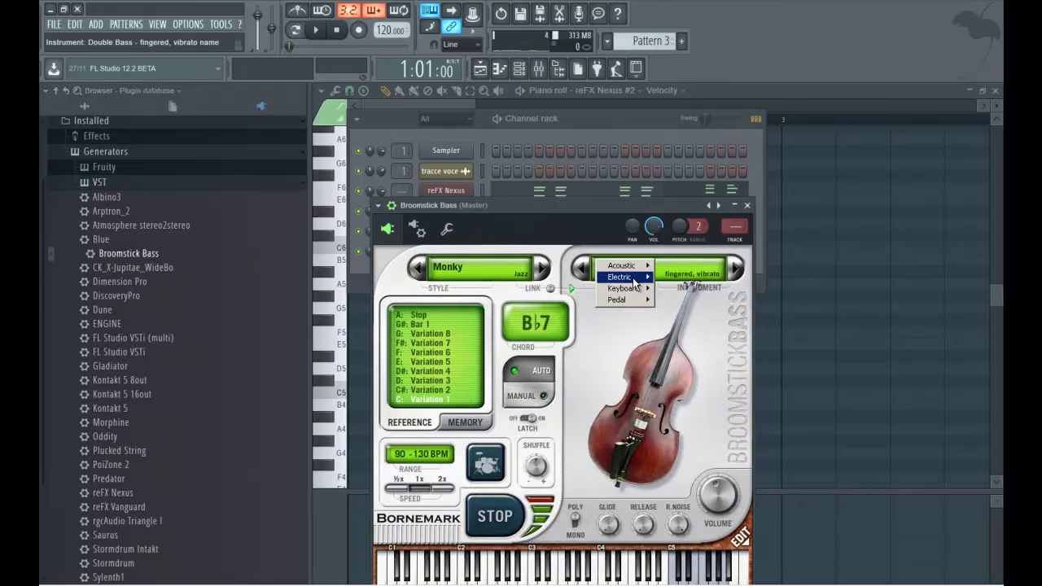
{"action": "mouse_move", "coordinate": [636, 278]}
{"action": "left_click", "coordinate": [671, 288]}
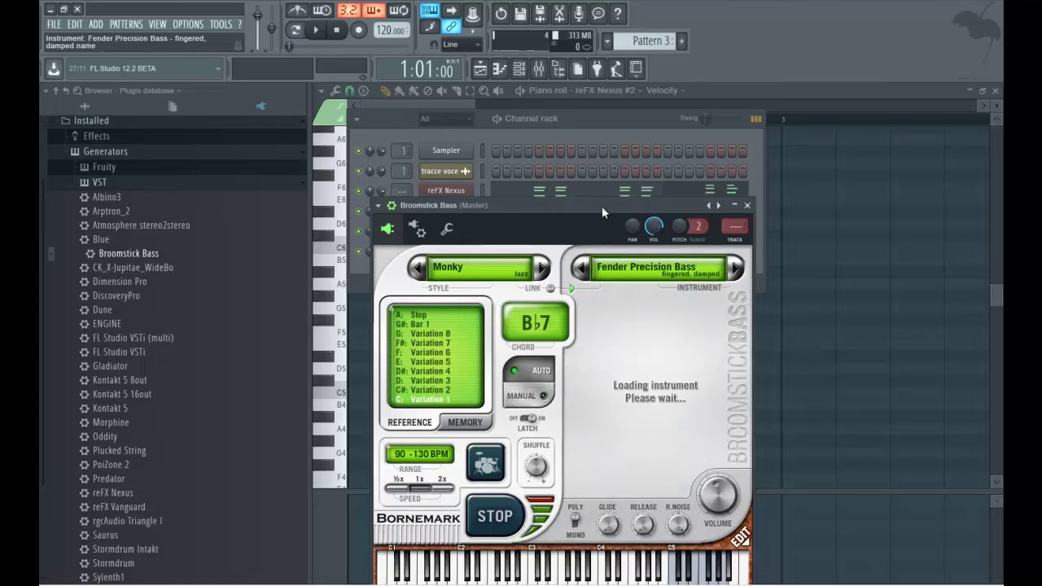
{"action": "left_click_drag", "start_coordinate": [588, 206], "coordinate": [590, 152]}
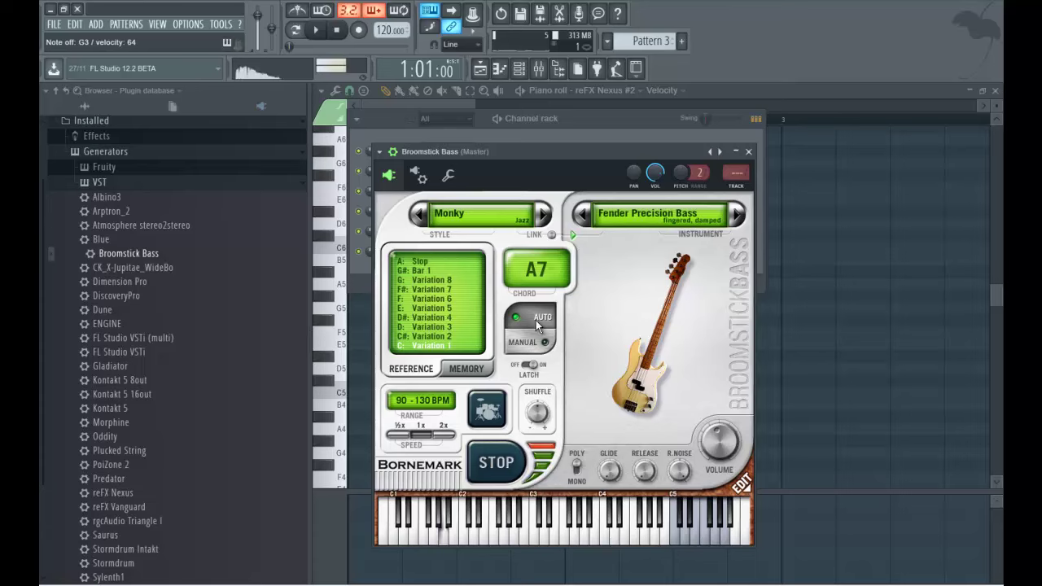
- Switch Broomstick Bass to manual mode, close its window, and reposition the channel rack
{"action": "left_click", "coordinate": [526, 343]}
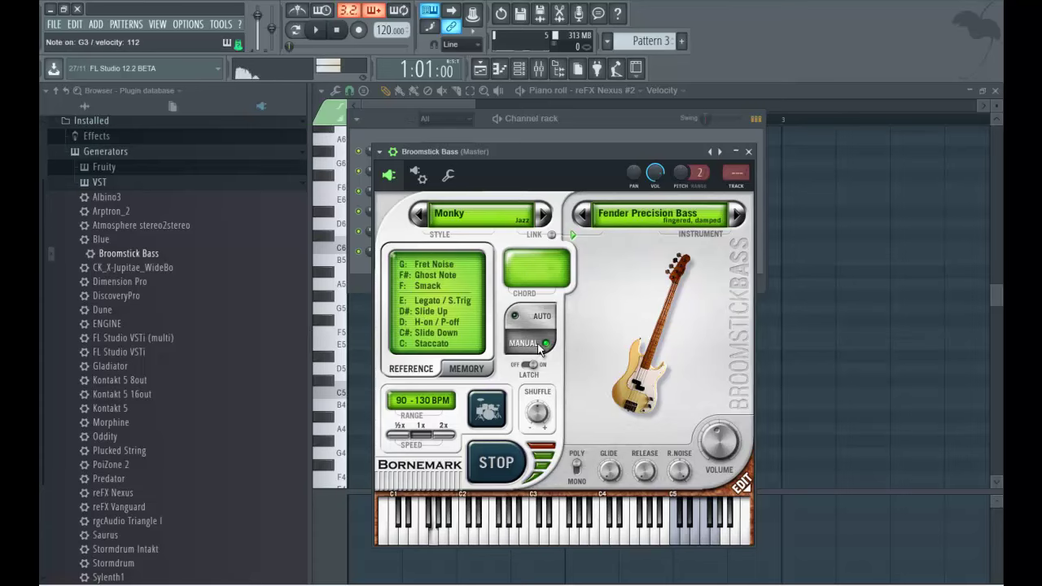
{"action": "left_click", "coordinate": [746, 150]}
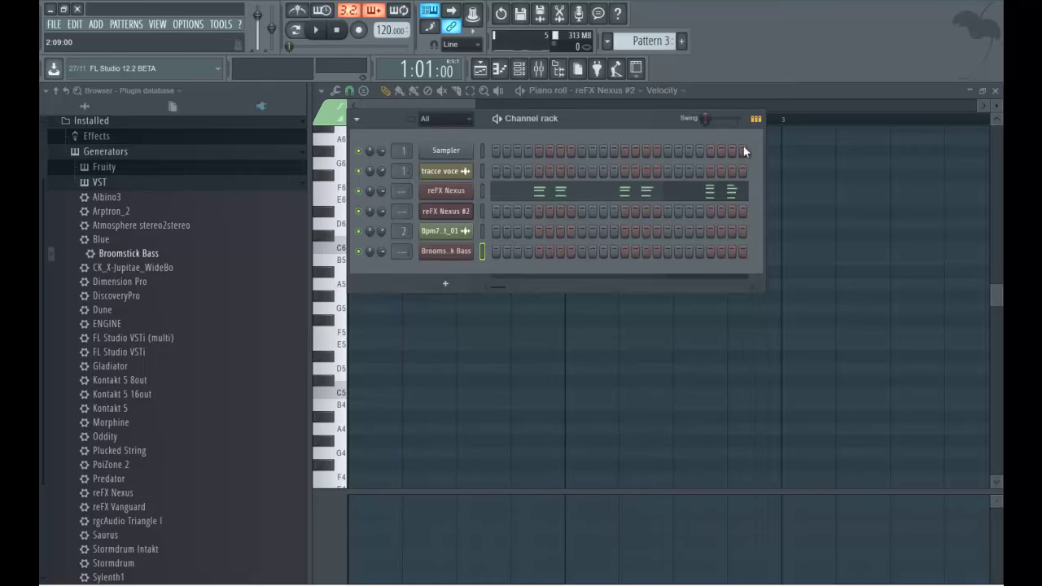
{"action": "left_click_drag", "start_coordinate": [617, 119], "coordinate": [645, 157]}
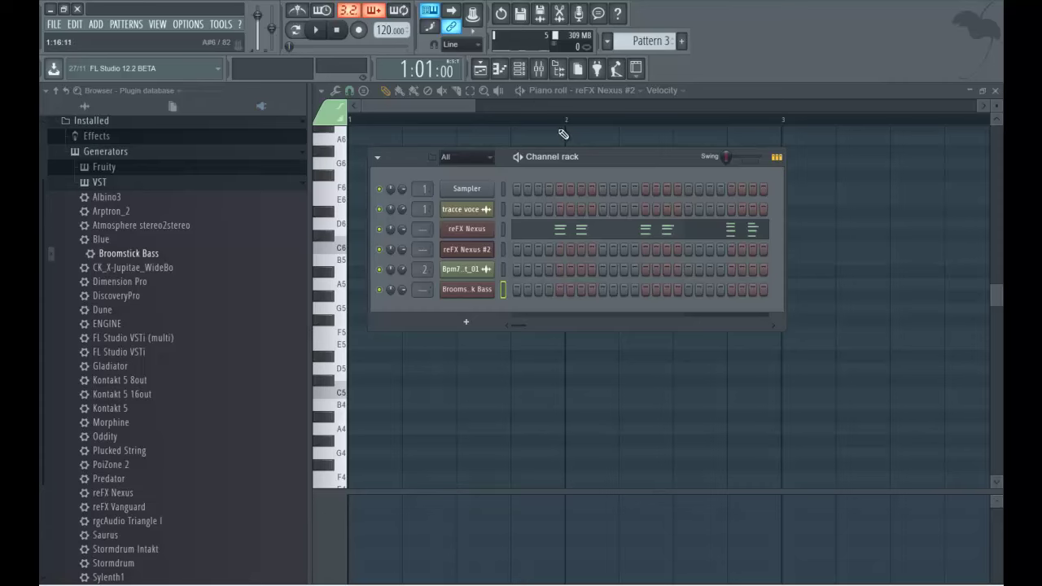
- Create Pattern 4 and rehearse the bass line over song playback
{"action": "key", "text": "F4"}
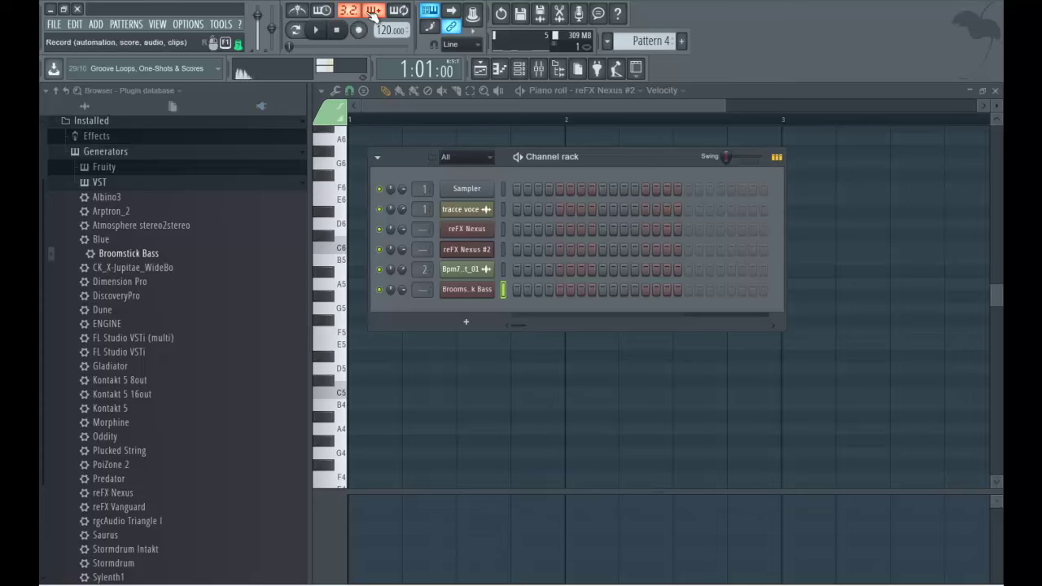
{"action": "left_click", "coordinate": [322, 33]}
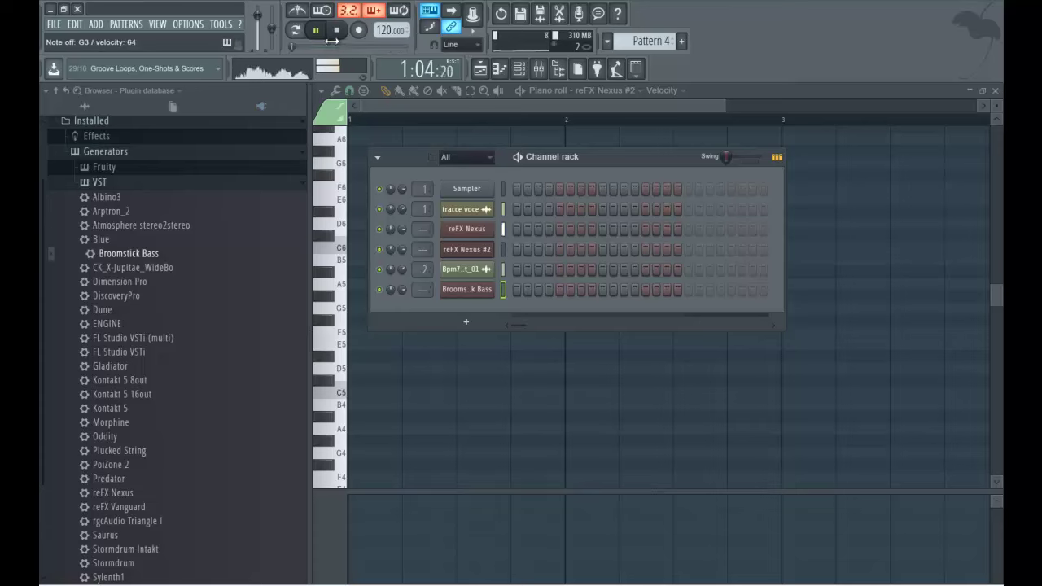
{"action": "left_click", "coordinate": [338, 31]}
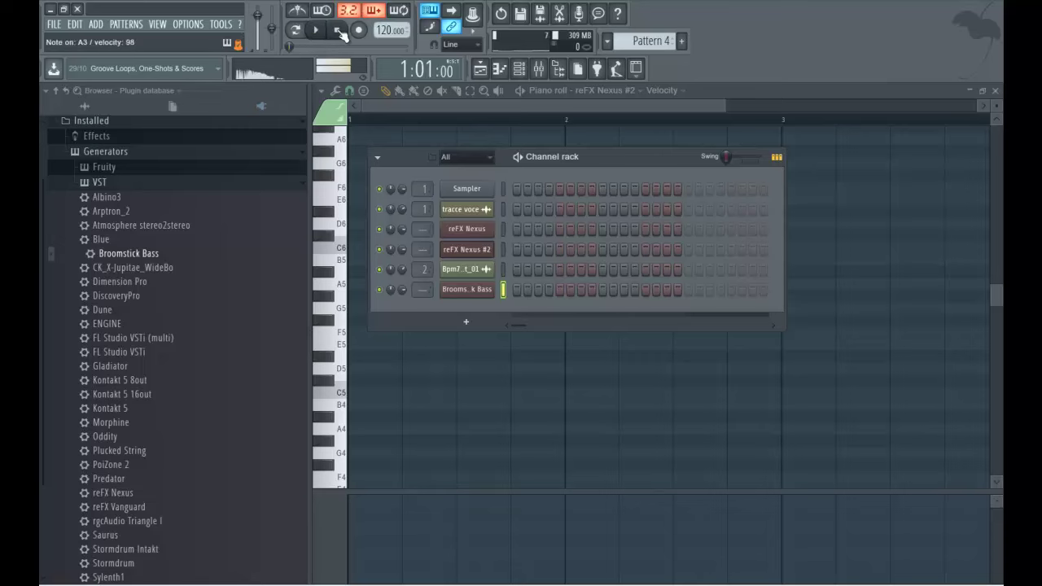
- Arm recording, move to the empty Pattern 5, and record a Broomstick Bass take over the song
{"action": "left_click", "coordinate": [358, 30]}
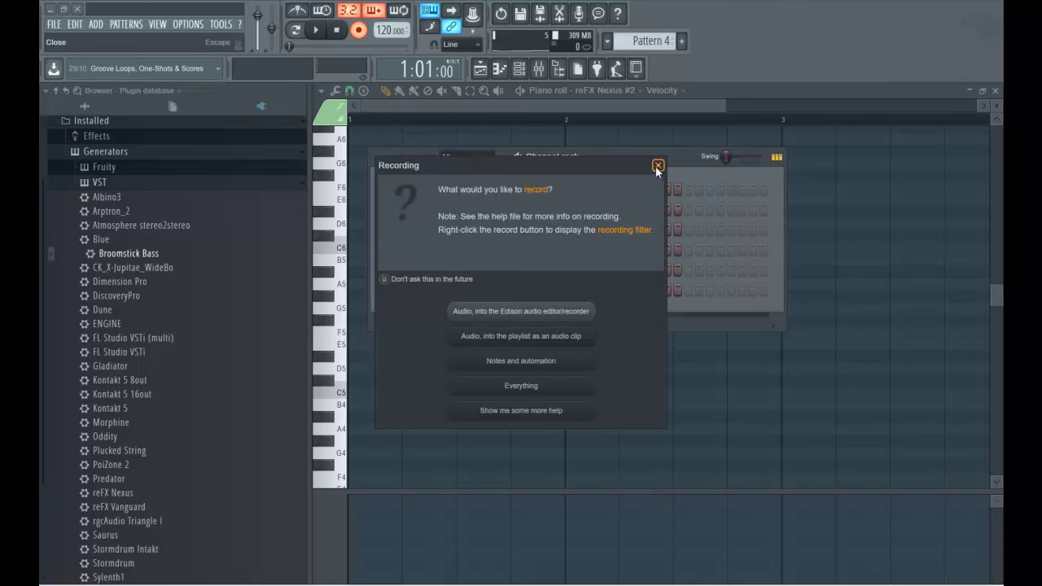
{"action": "left_click", "coordinate": [657, 166]}
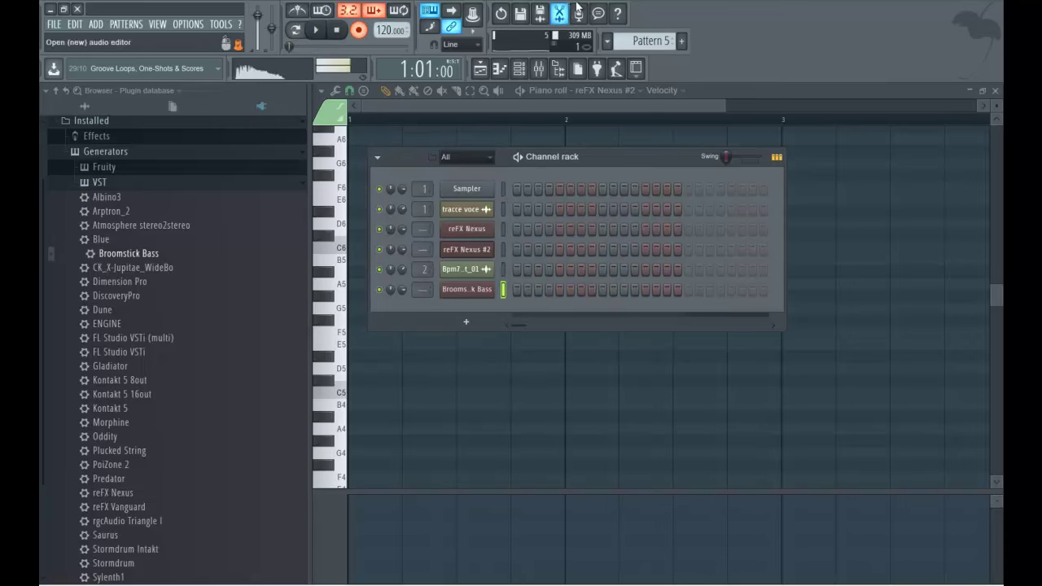
{"action": "left_click", "coordinate": [317, 30]}
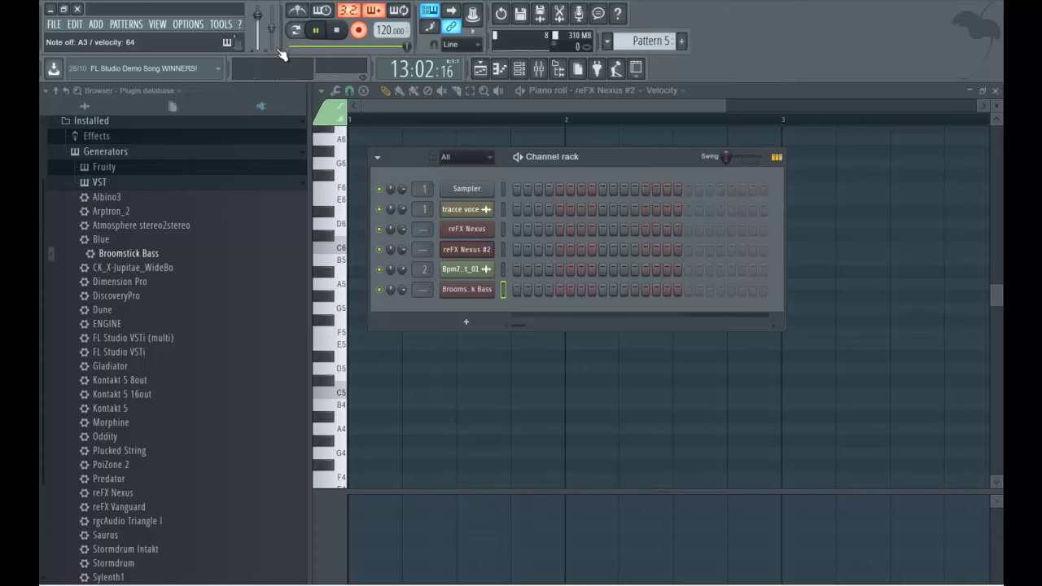
{"action": "key", "text": "space"}
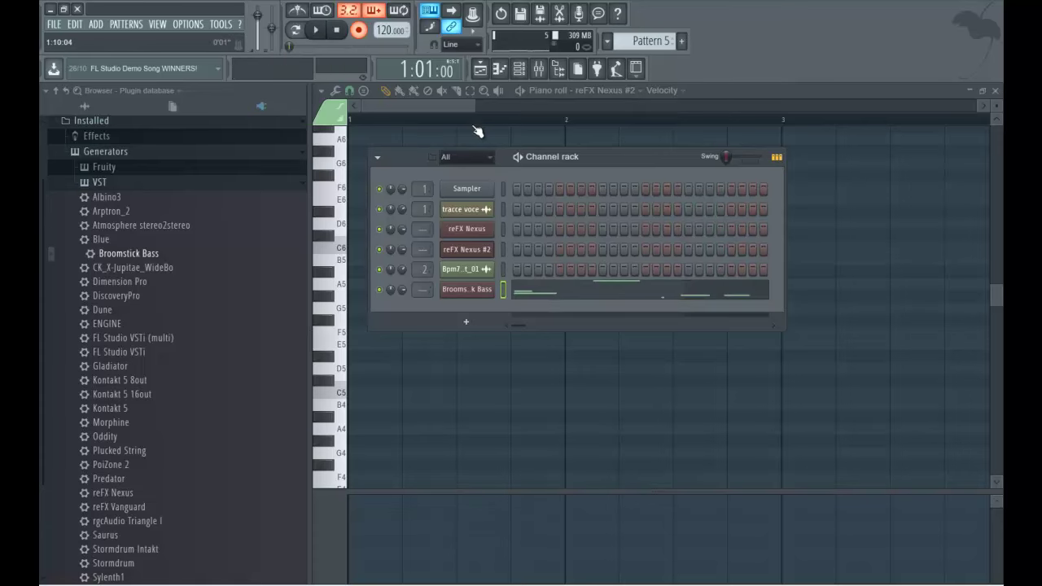
- Redo the Broomstick Bass recording in Pattern 5 from the song start, stopping and restarting takes to replace the previous one
{"action": "key", "text": "space"}
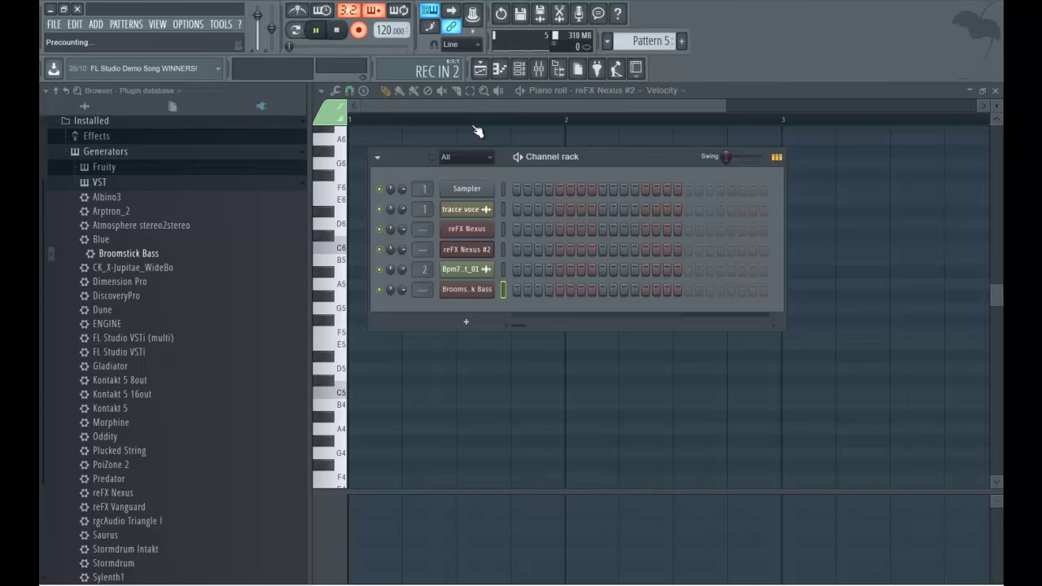
{"action": "key", "text": "space"}
{"action": "key", "text": "space"}
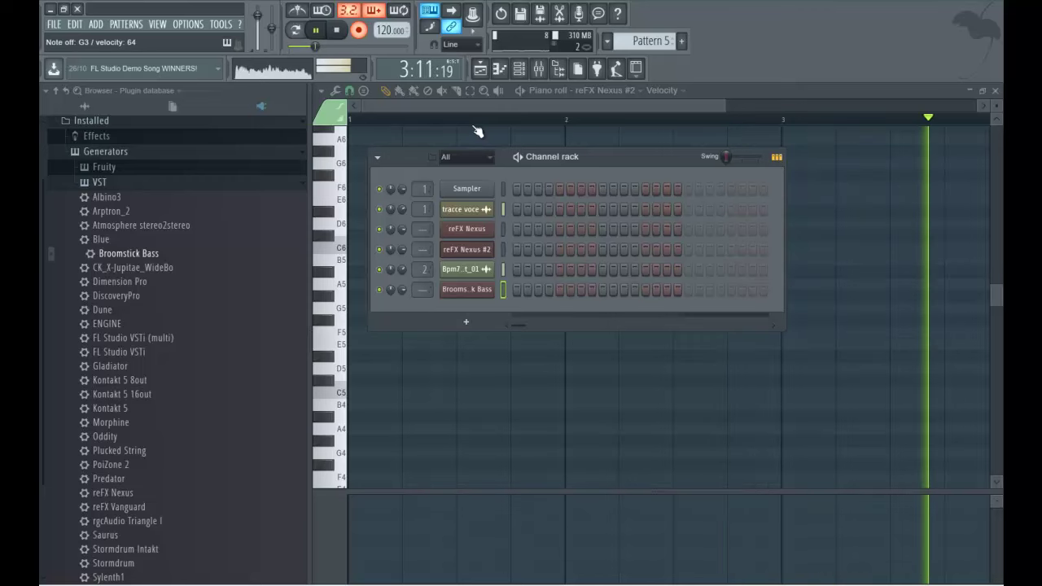
{"action": "key", "text": "space"}
{"action": "key", "text": "space"}
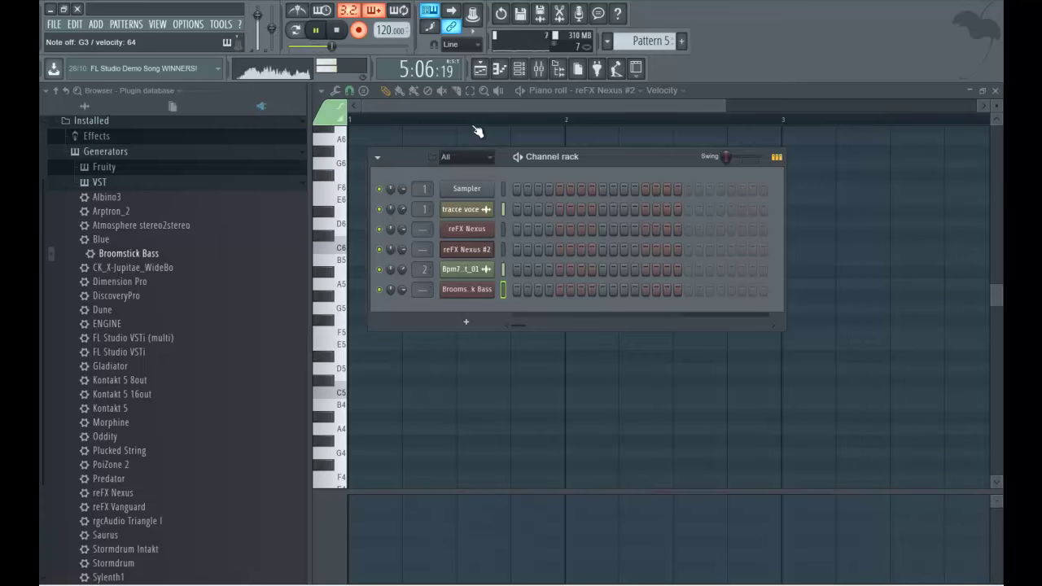
{"action": "key", "text": "space"}
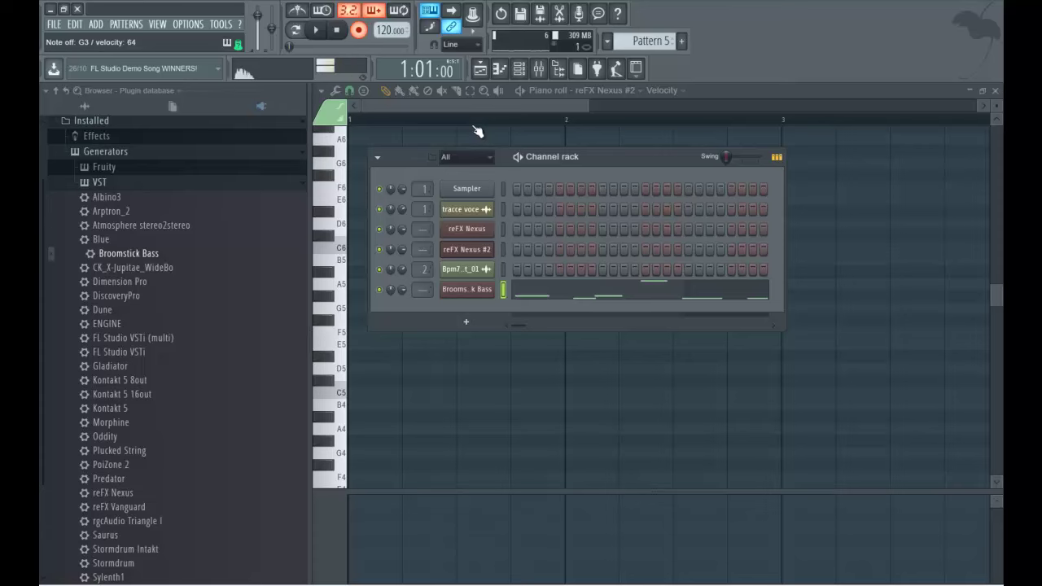
- Undo the last Broomstick Bass take and record a new one in Pattern 5 from the song start
{"action": "key", "text": "ctrl+z"}
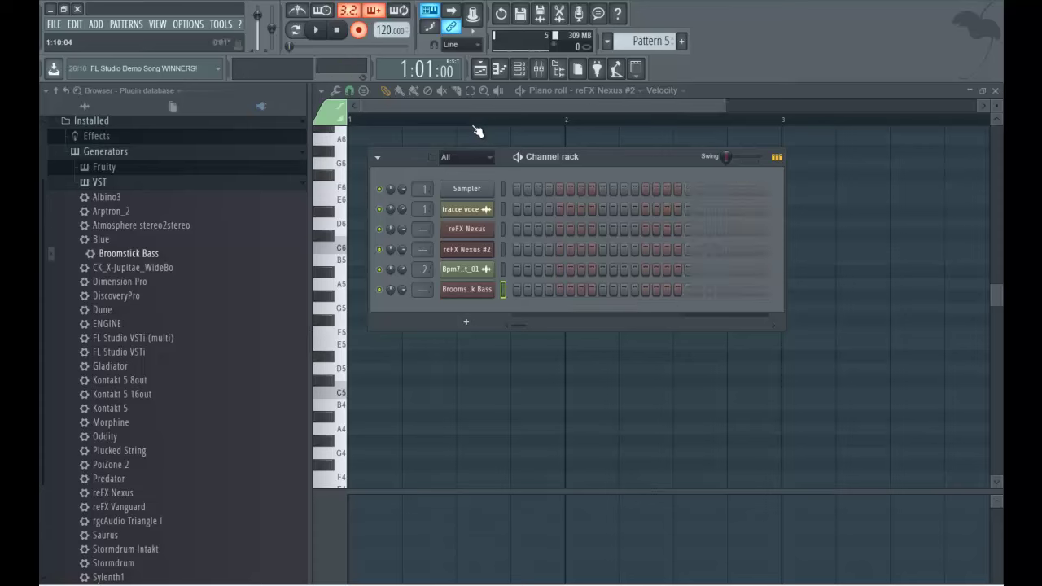
{"action": "key", "text": "space"}
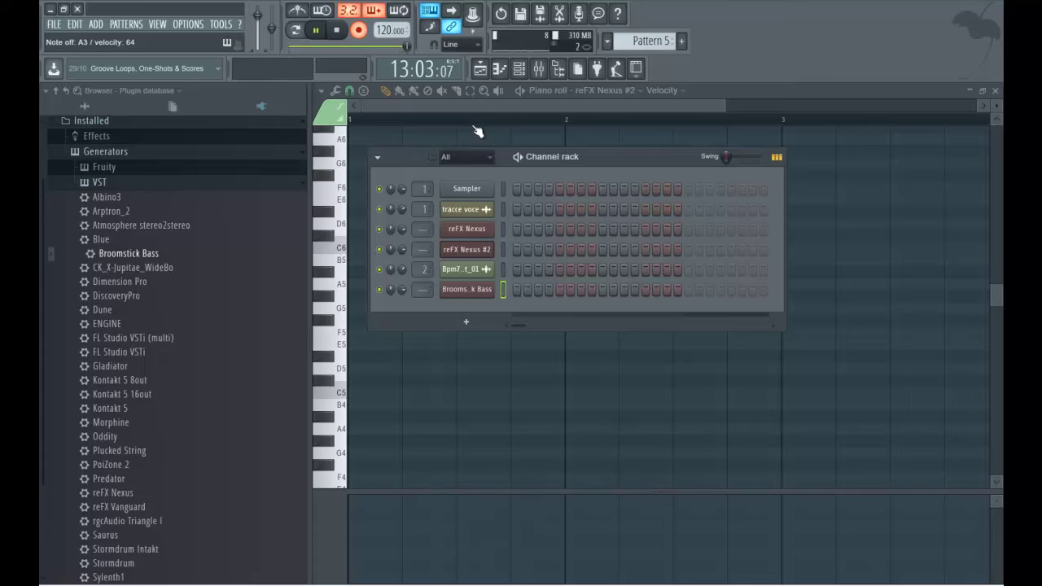
{"action": "key", "text": "space"}
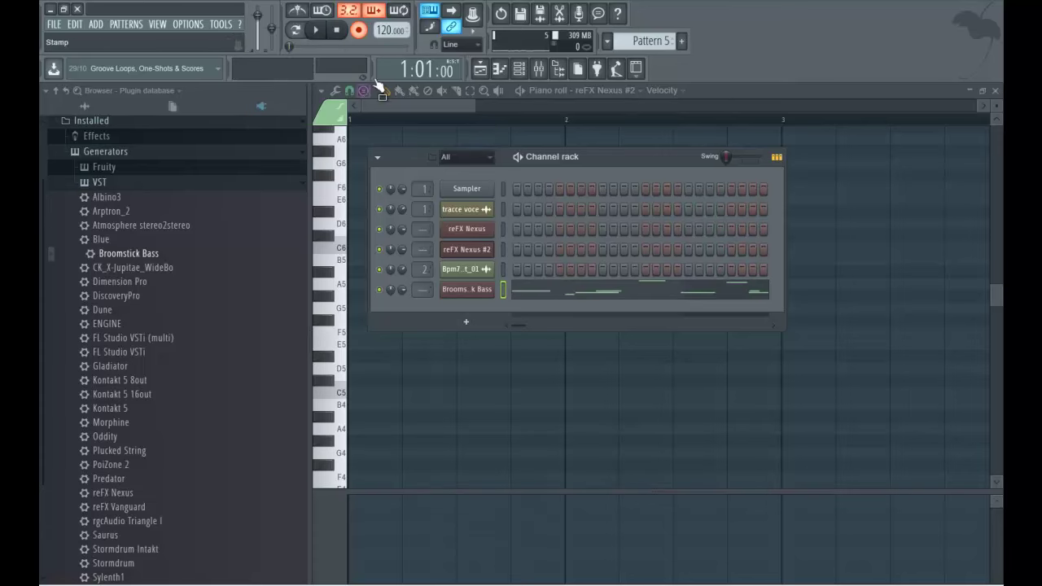
- Quantize the recorded Broomstick Bass notes with the Shuffle template and Leave duration, and loop the pattern with the metronome on
{"action": "left_click", "coordinate": [577, 295]}
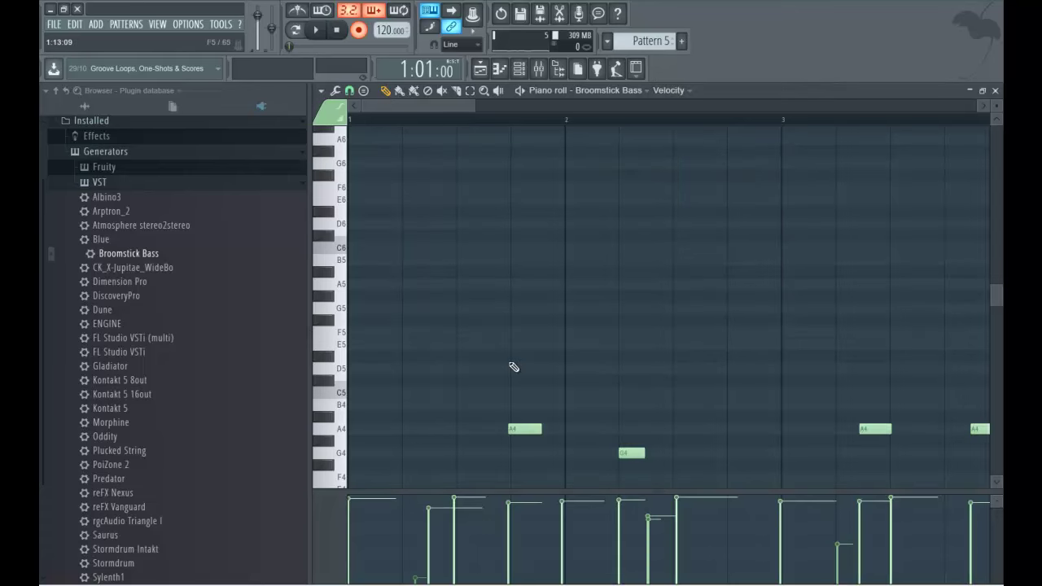
{"action": "scroll", "coordinate": [513, 367], "scroll_direction": "down", "scroll_amount": 5}
{"action": "key", "text": "alt+q"}
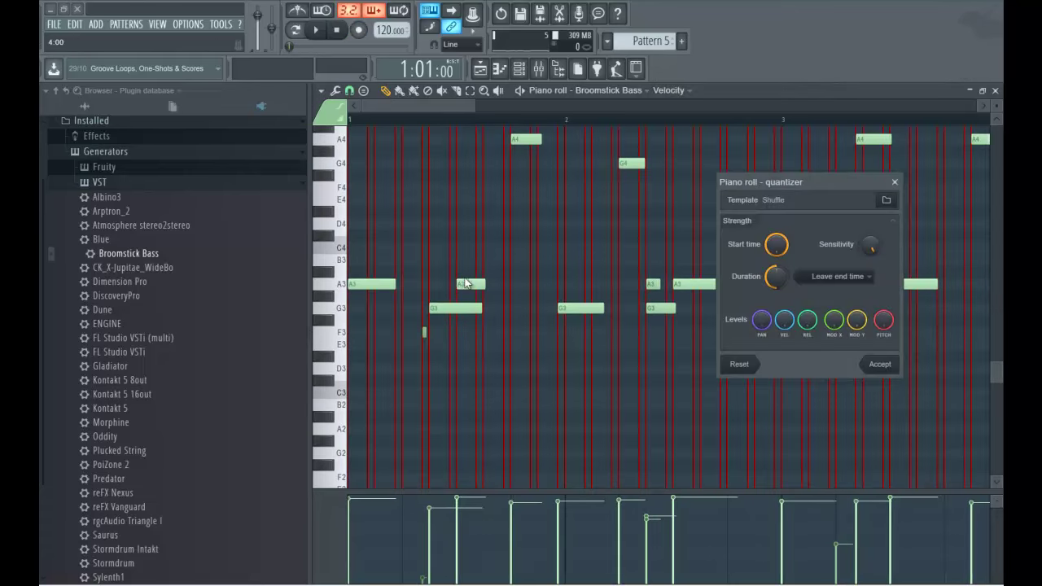
{"action": "key", "text": "space"}
{"action": "left_click", "coordinate": [847, 279]}
{"action": "left_click", "coordinate": [844, 288]}
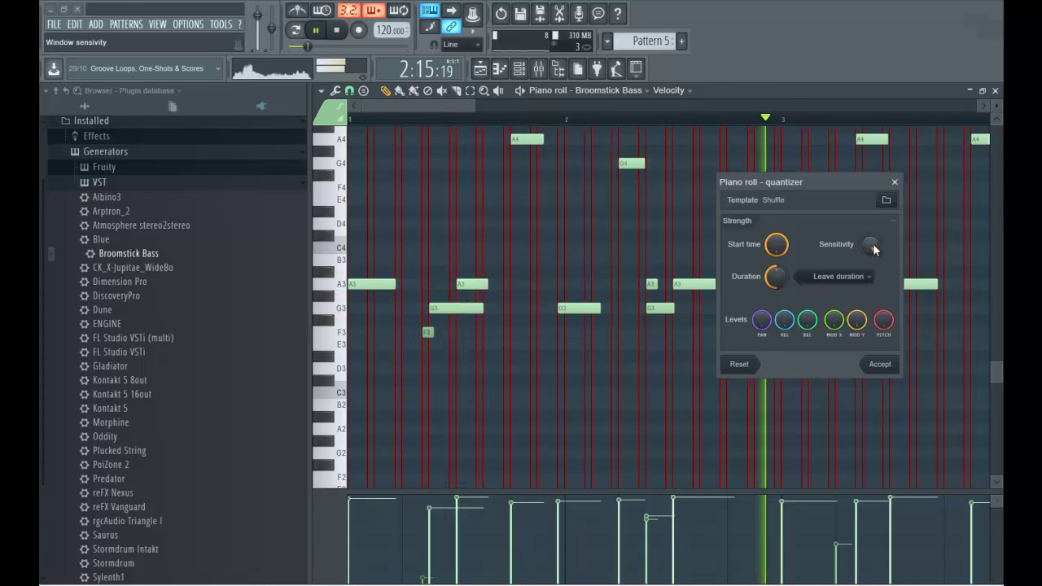
{"action": "left_click", "coordinate": [879, 364]}
{"action": "scroll", "coordinate": [714, 306], "scroll_direction": "up", "scroll_amount": 3}
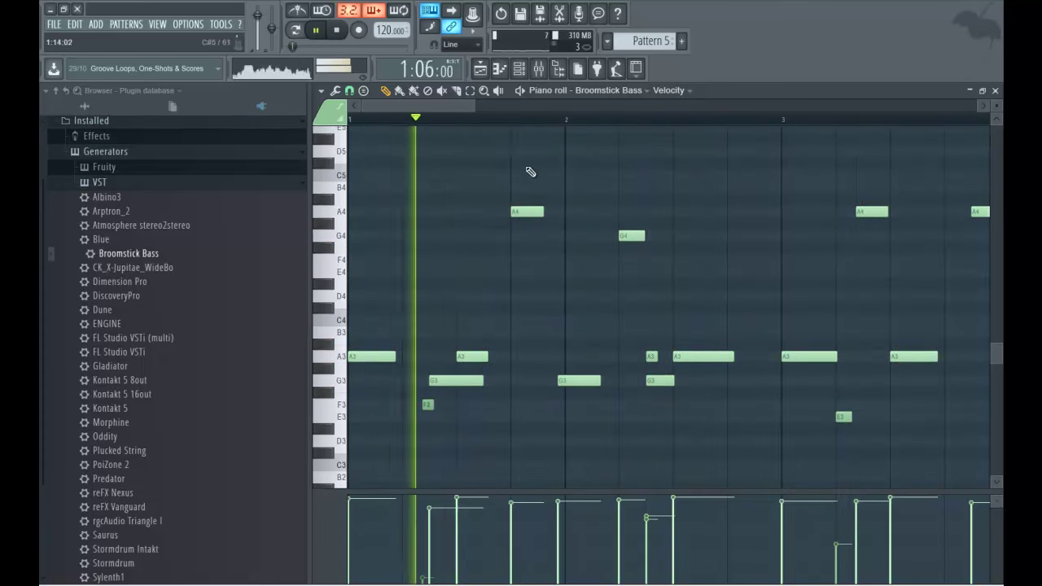
{"action": "left_click_drag", "start_coordinate": [293, 46], "coordinate": [346, 48]}
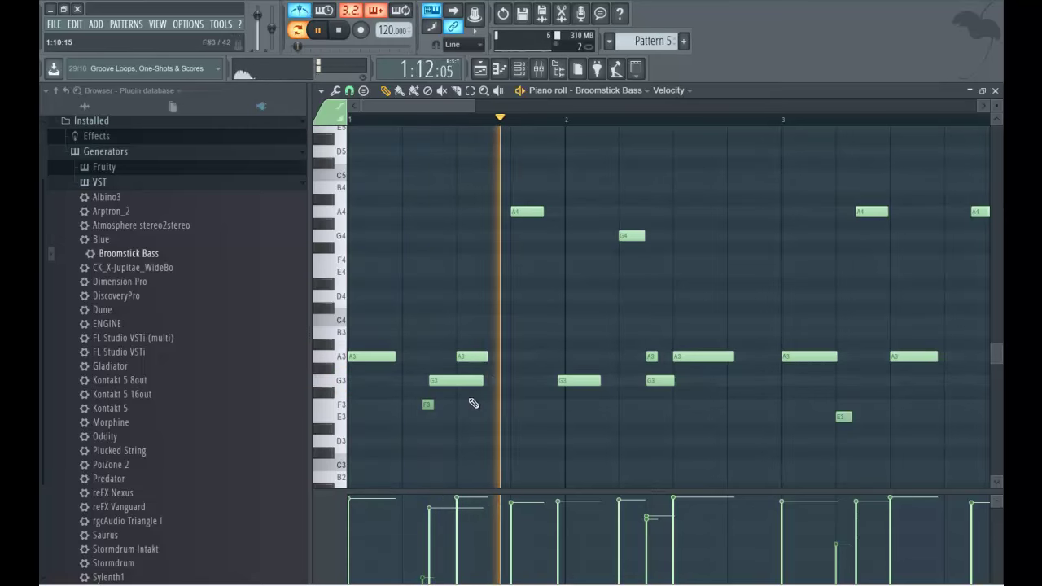
{"action": "right_click", "coordinate": [458, 381]}
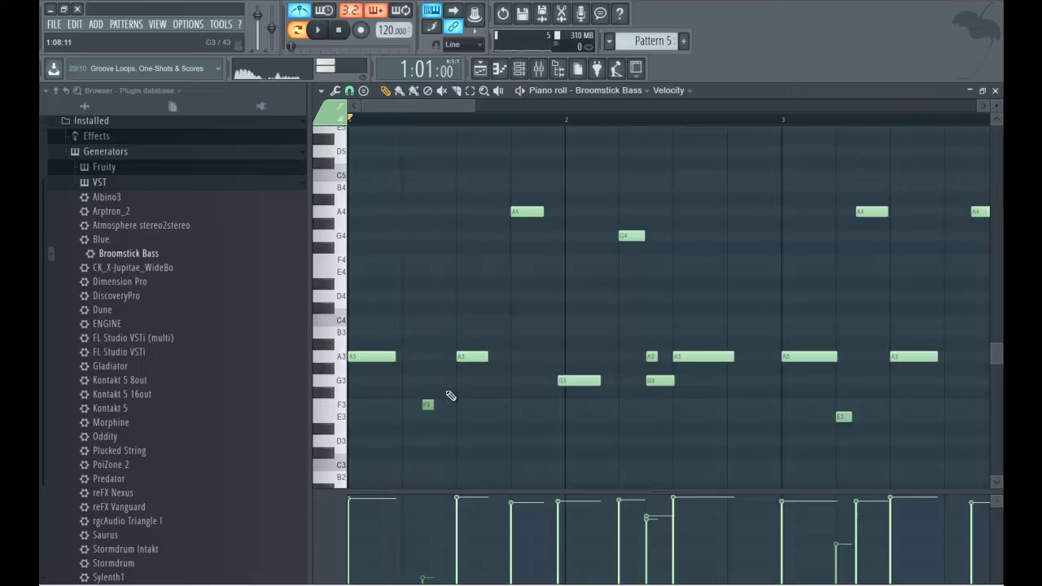
{"action": "key", "text": "space"}
{"action": "key", "text": "ctrl+z"}
{"action": "key", "text": "space"}
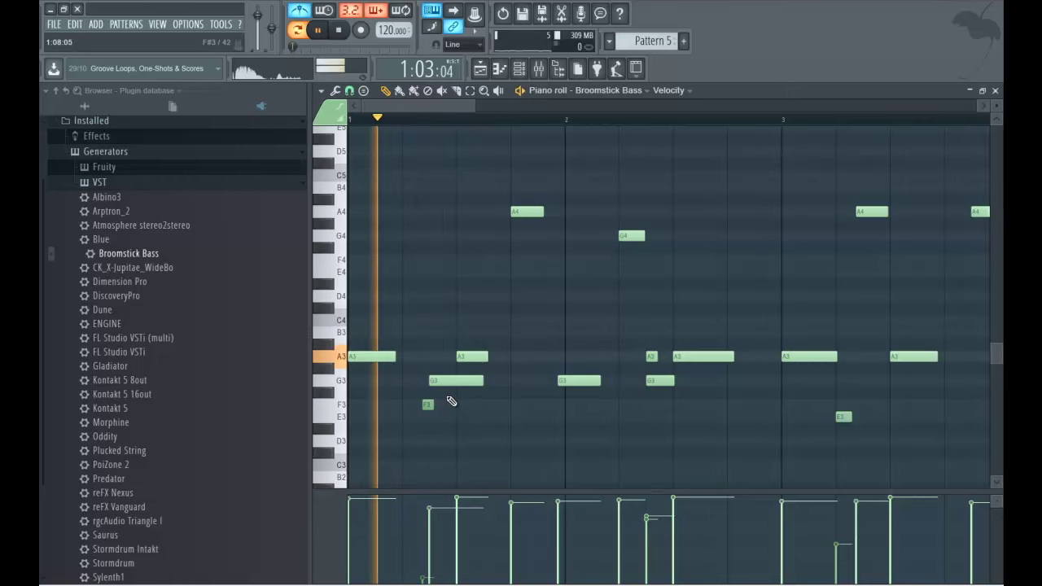
- Clear the note overlap in bar 1 by shortening the long G3 note and redrawing the A3 note after it
{"action": "right_click", "coordinate": [470, 359]}
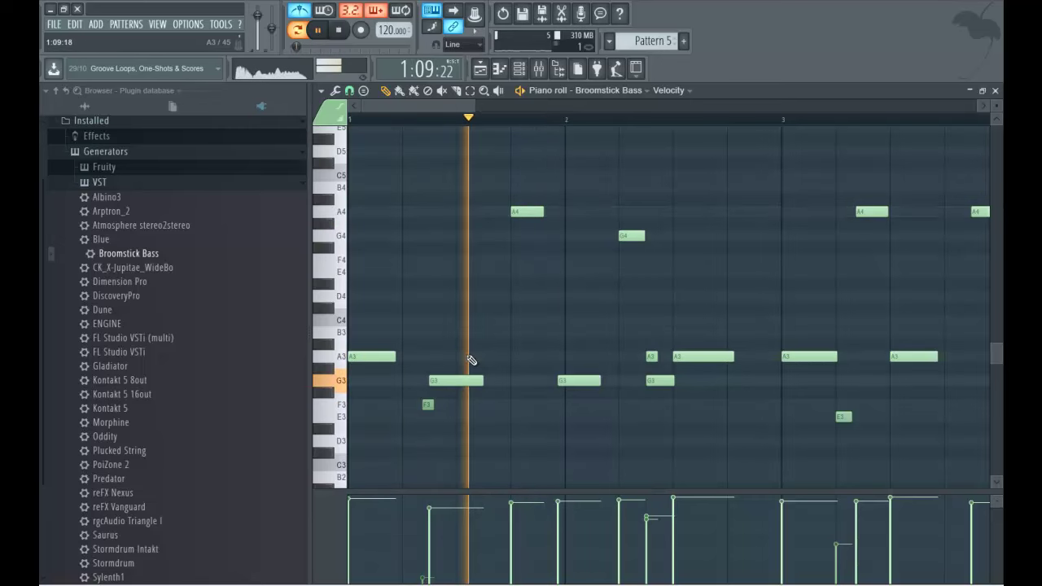
{"action": "left_click", "coordinate": [455, 368]}
{"action": "mouse_move", "coordinate": [454, 367]}
{"action": "left_mouse_down"}
{"action": "mouse_move", "coordinate": [450, 356]}
{"action": "mouse_move", "coordinate": [478, 355]}
{"action": "mouse_move", "coordinate": [441, 380]}
{"action": "mouse_move", "coordinate": [467, 358]}
{"action": "left_mouse_up"}
{"action": "key", "text": "space"}
{"action": "key", "text": "space"}
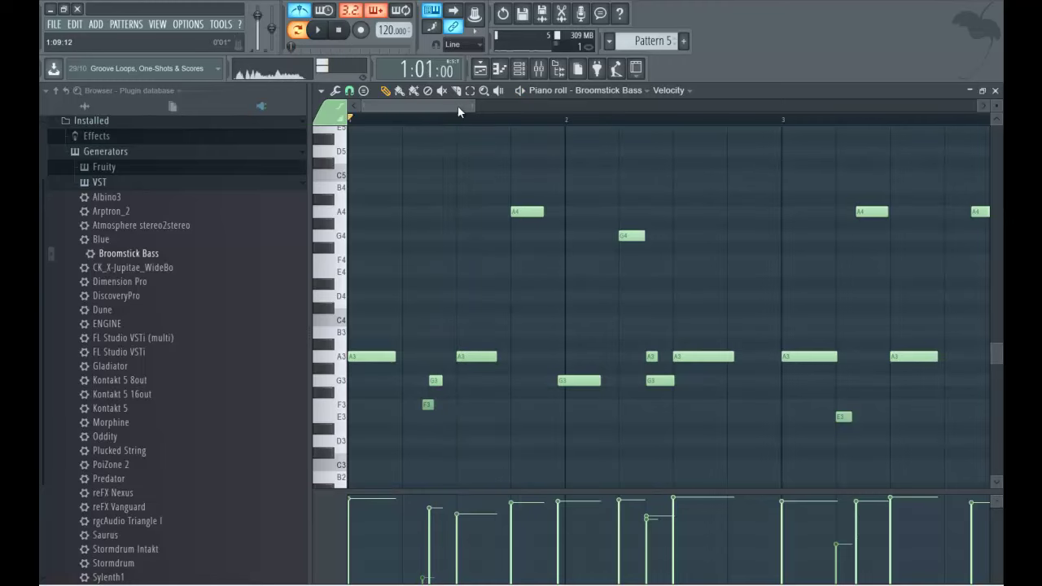
- Align the G3 note with the start of bar 2 and delete the short A3 note overlapping the next G3
{"action": "left_click_drag", "start_coordinate": [457, 105], "coordinate": [494, 104]}
{"action": "left_click_drag", "start_coordinate": [357, 381], "coordinate": [364, 381]}
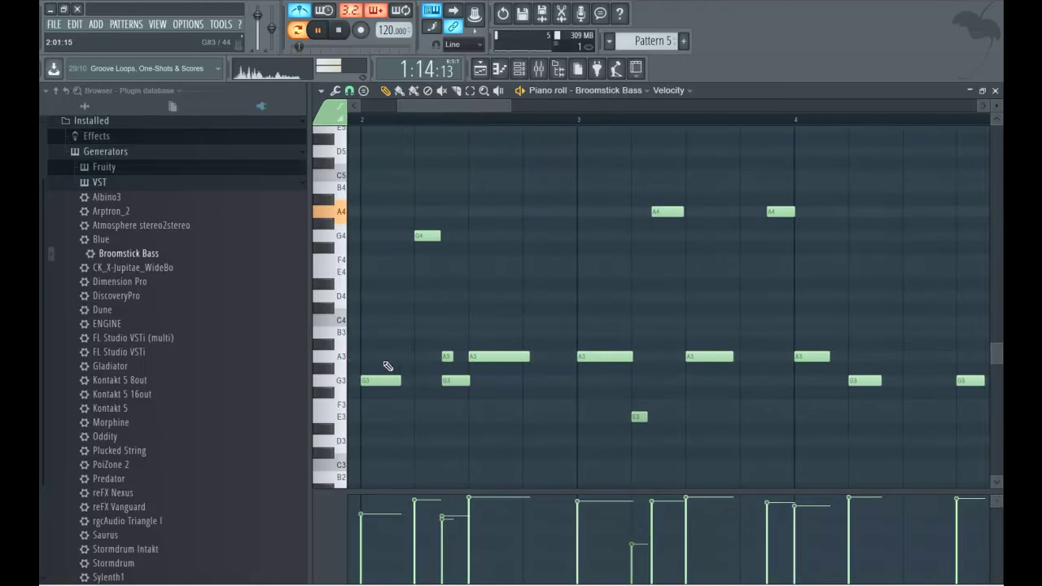
{"action": "right_click", "coordinate": [446, 356]}
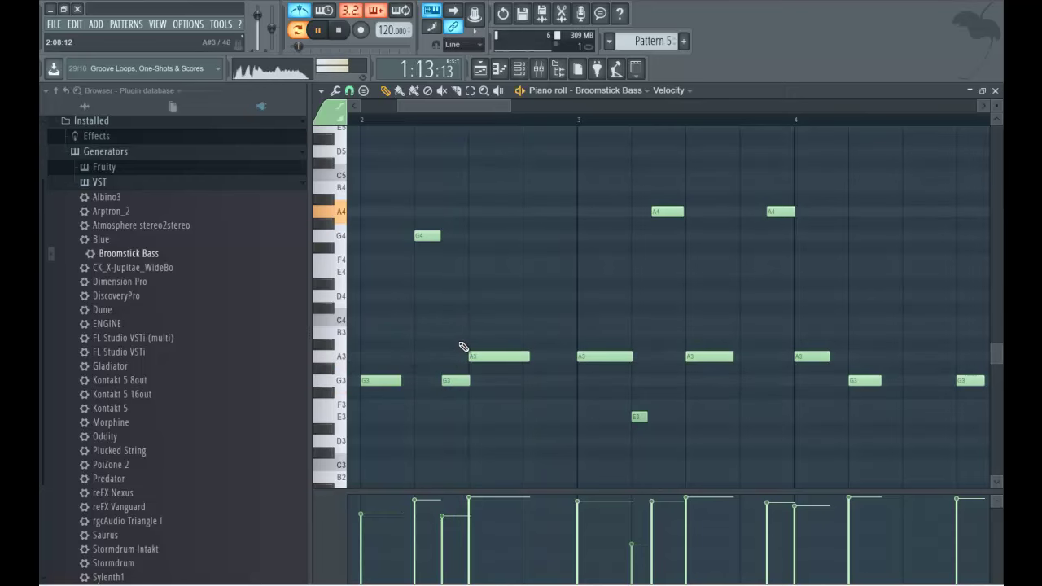
- In bar 5, delete the stray E4 note, align D4 with the bar start, and move the last G3 to 5:13:00
{"action": "left_click_drag", "start_coordinate": [432, 100], "coordinate": [525, 104]}
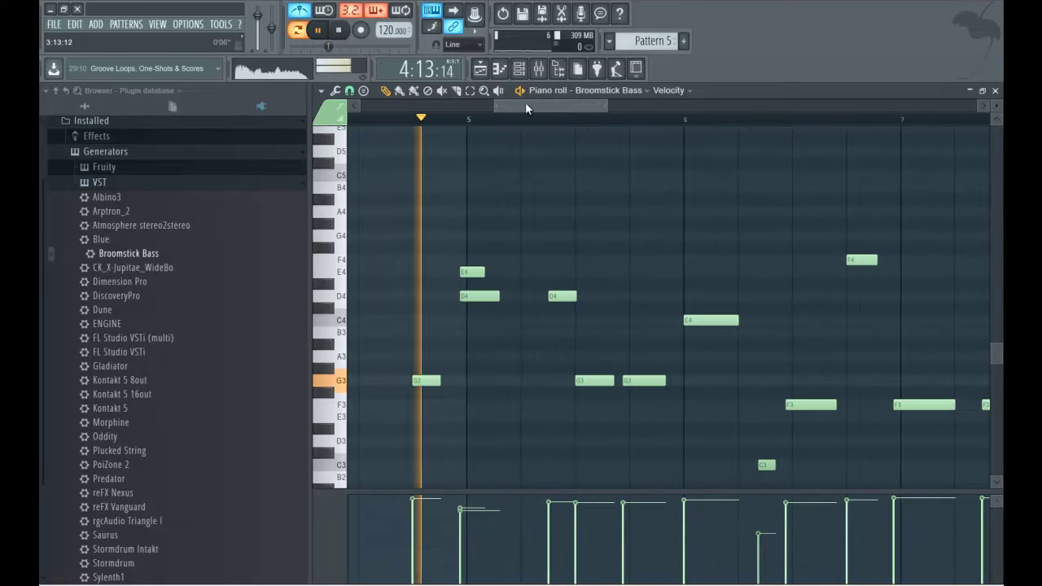
{"action": "right_click", "coordinate": [471, 273]}
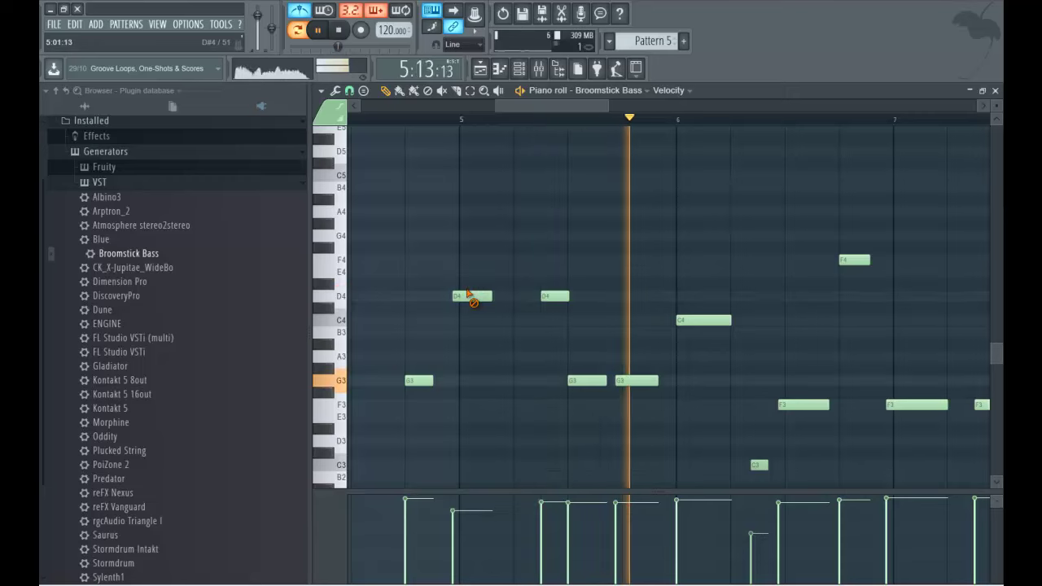
{"action": "left_click_drag", "start_coordinate": [465, 295], "coordinate": [472, 295]}
{"action": "left_click_drag", "start_coordinate": [620, 383], "coordinate": [625, 380]}
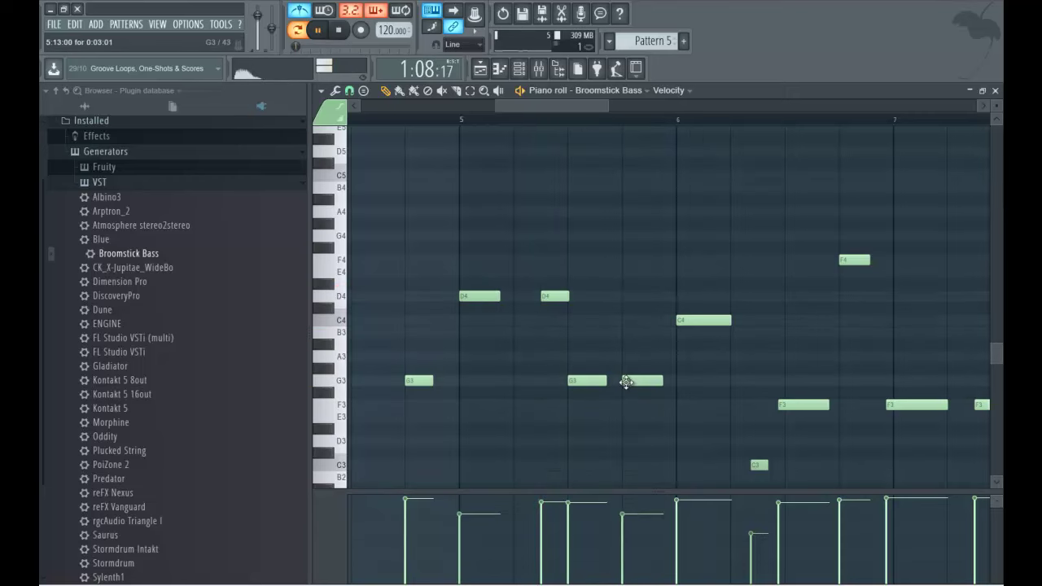
- Align the F3 notes with the middle of bar 6 and the start of bar 7, and C4 with the start of bar 10
{"action": "left_click_drag", "start_coordinate": [546, 110], "coordinate": [607, 115]}
{"action": "left_click_drag", "start_coordinate": [490, 405], "coordinate": [498, 405]}
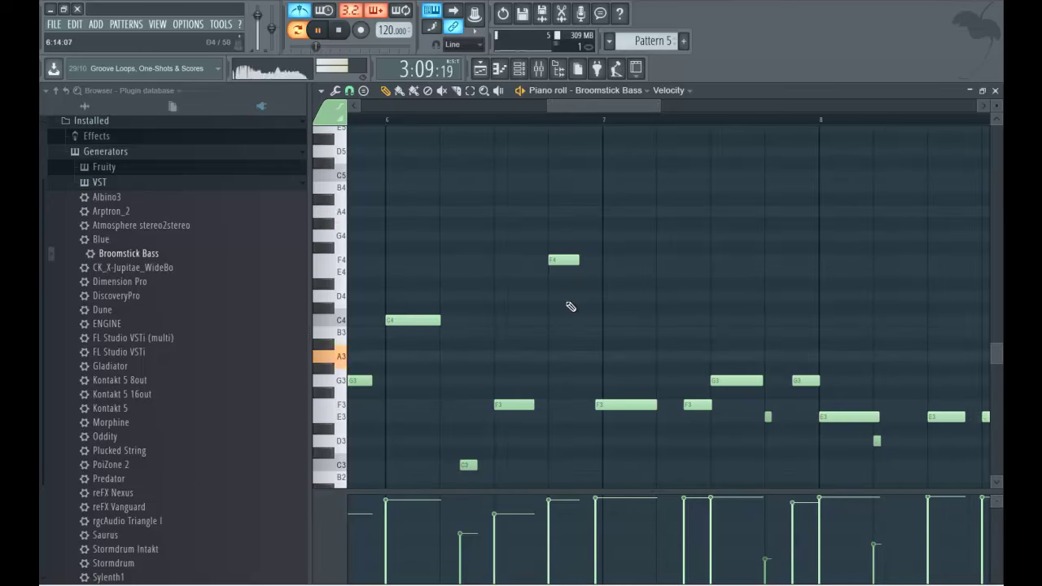
{"action": "right_click", "coordinate": [606, 404]}
{"action": "left_click", "coordinate": [610, 405]}
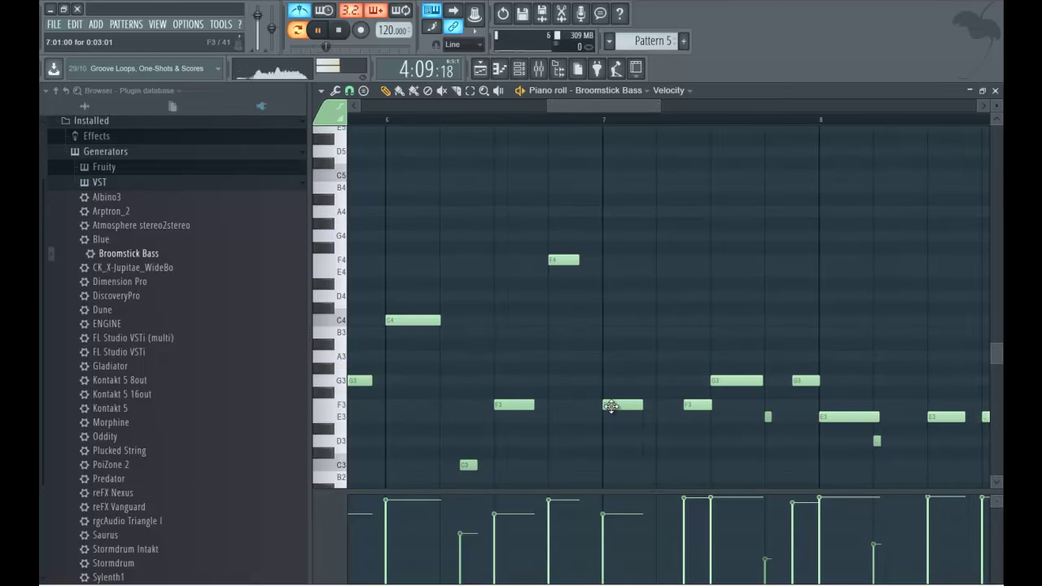
{"action": "left_click_drag", "start_coordinate": [585, 106], "coordinate": [640, 106]}
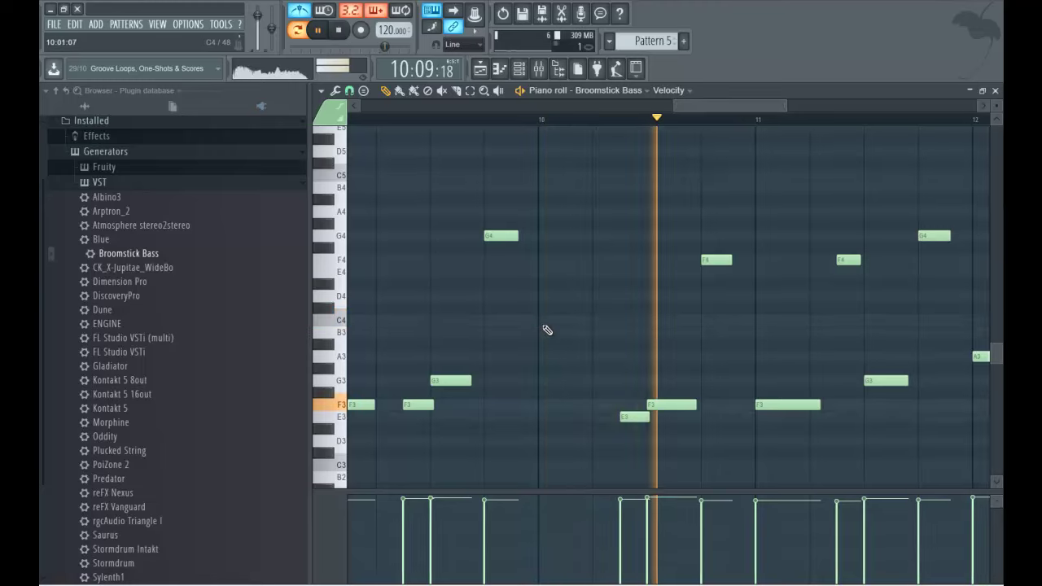
{"action": "left_click_drag", "start_coordinate": [733, 100], "coordinate": [360, 100]}
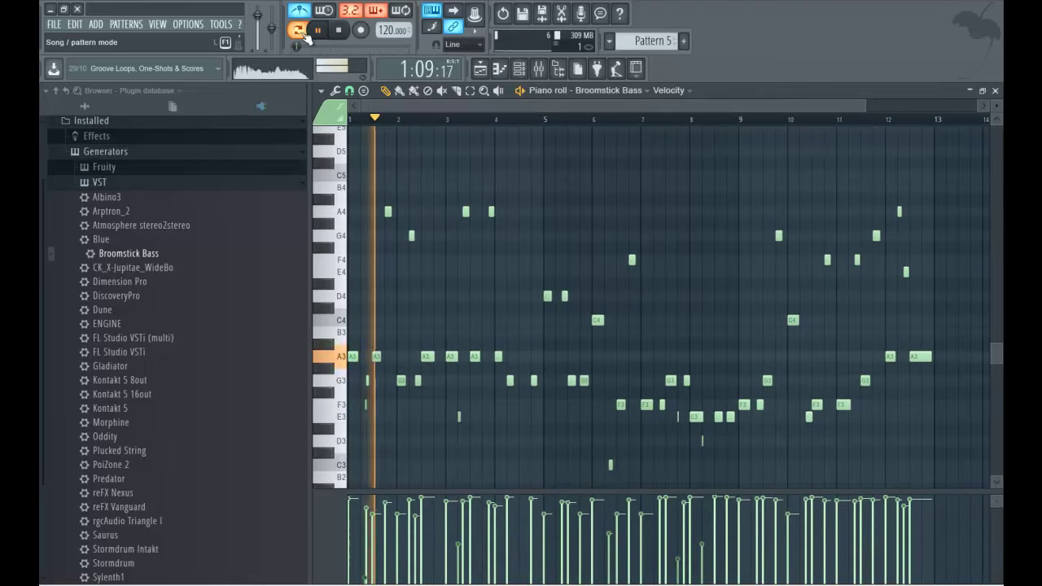
- Close the bass piano roll and channel rack and play the whole song to check the edited bass line
{"action": "left_click", "coordinate": [994, 89]}
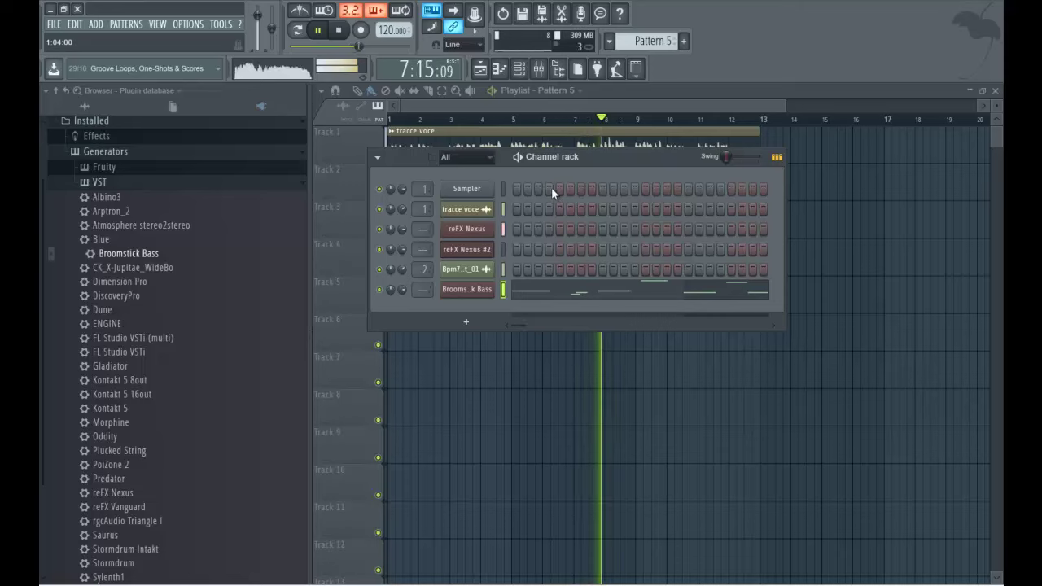
{"action": "left_click", "coordinate": [568, 103]}
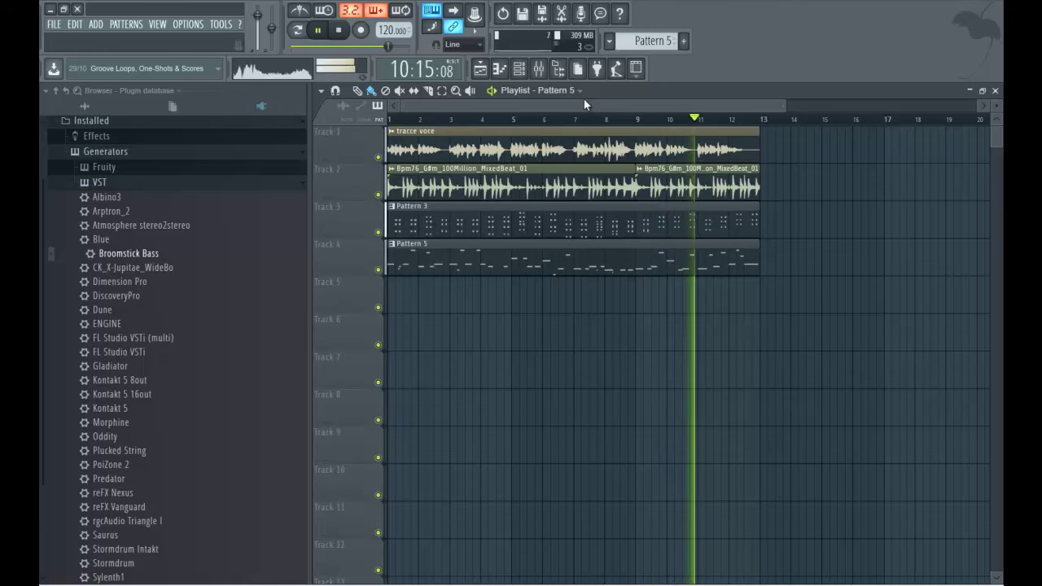
{"action": "key", "text": "space"}
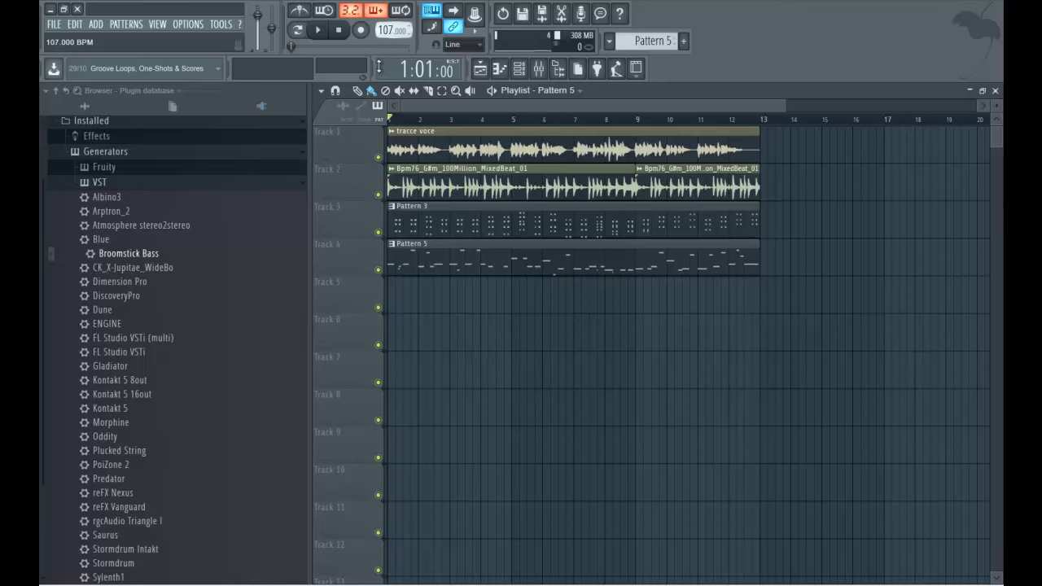
- Set the project tempo to 107 BPM and play the song at that speed
{"action": "left_click_drag", "start_coordinate": [379, 68], "coordinate": [380, 70]}
{"action": "left_click", "coordinate": [536, 335]}
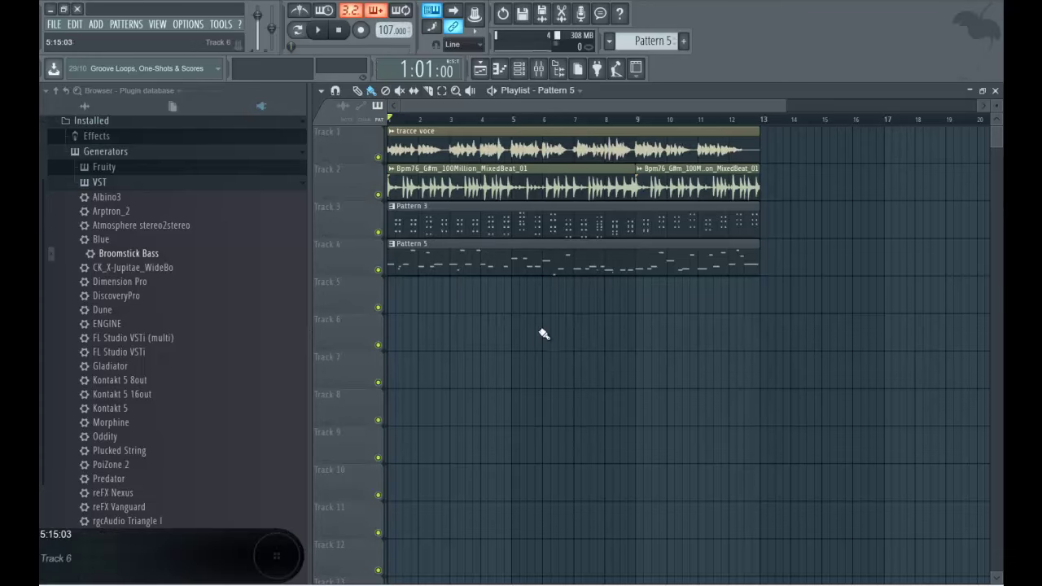
{"action": "key", "text": "space"}
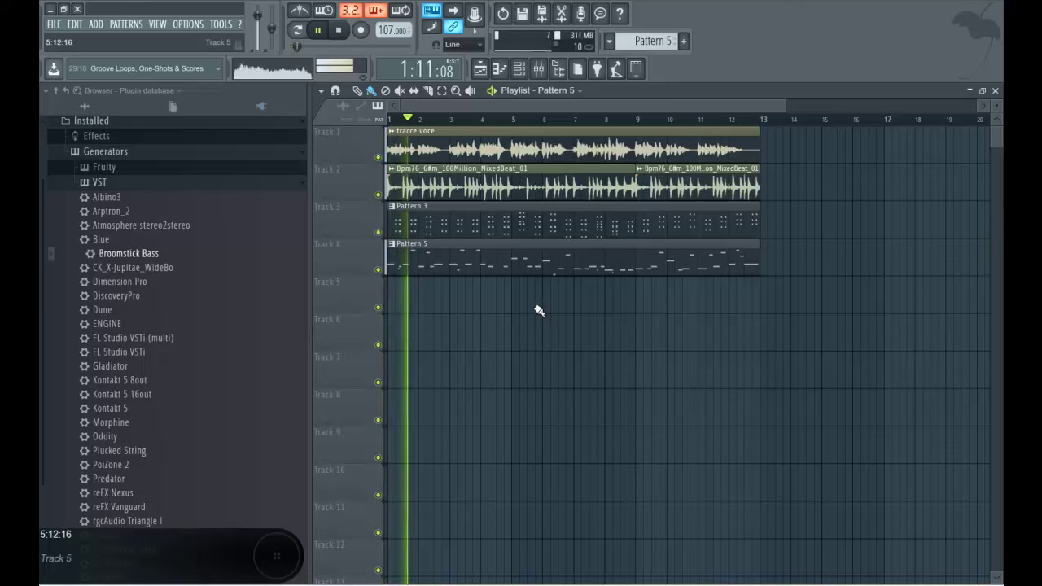
- Collapse the VST generator list and clone the reFX Nexus #2 channel from the channel rack
{"action": "left_click", "coordinate": [112, 182]}
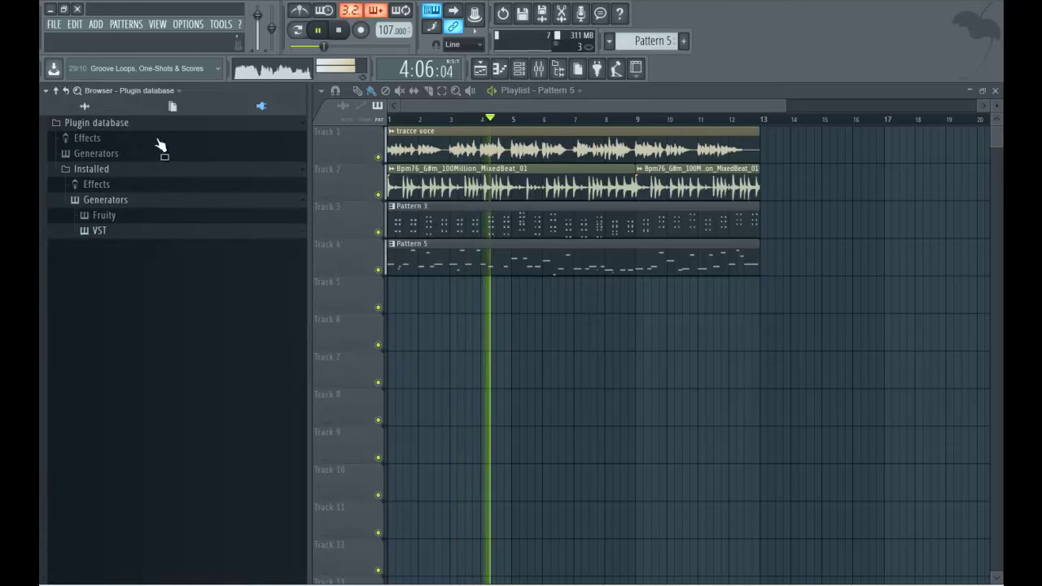
{"action": "left_click", "coordinate": [518, 68]}
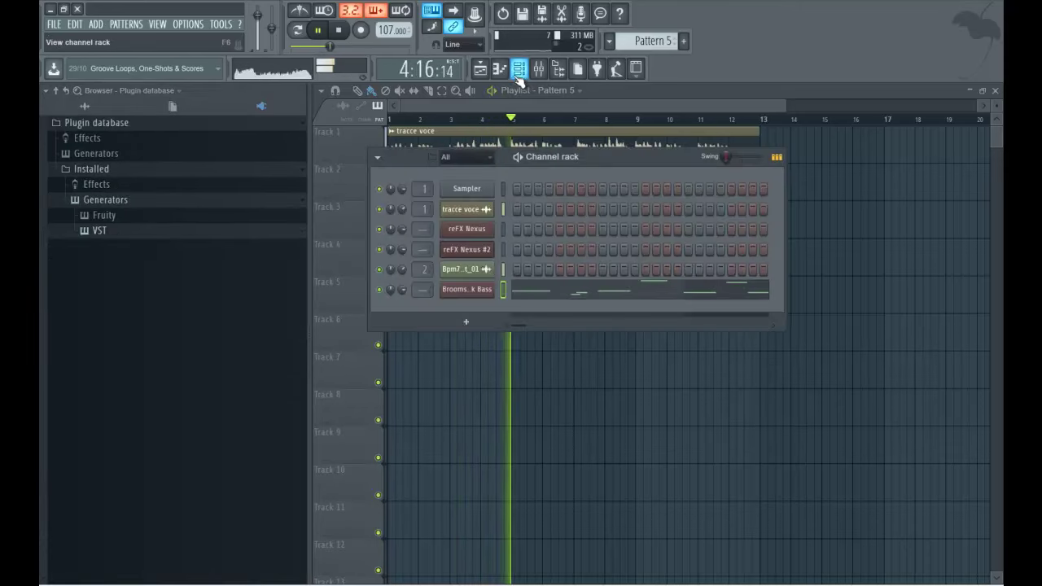
{"action": "right_click", "coordinate": [471, 249]}
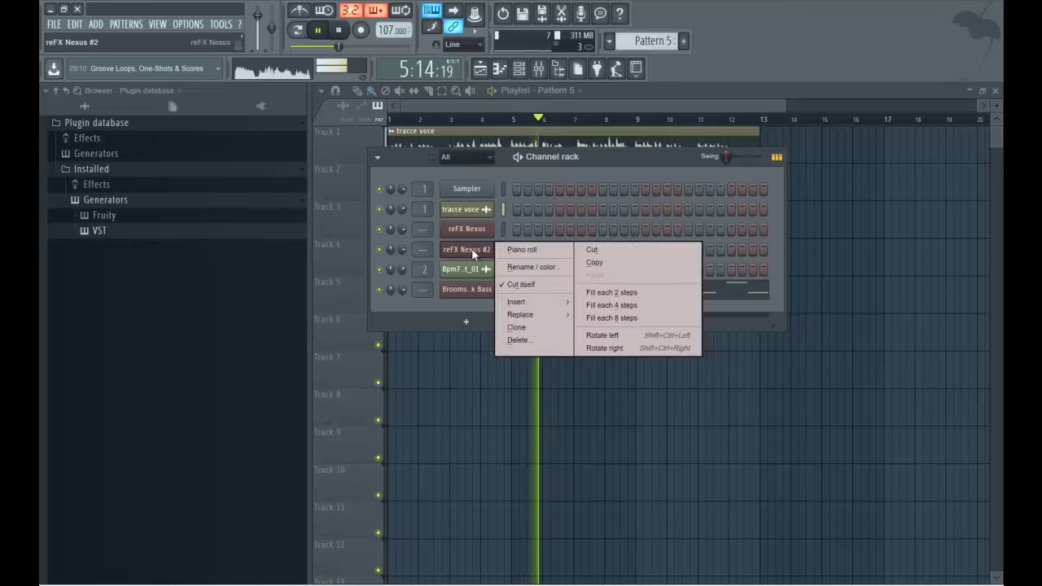
{"action": "left_click", "coordinate": [516, 326]}
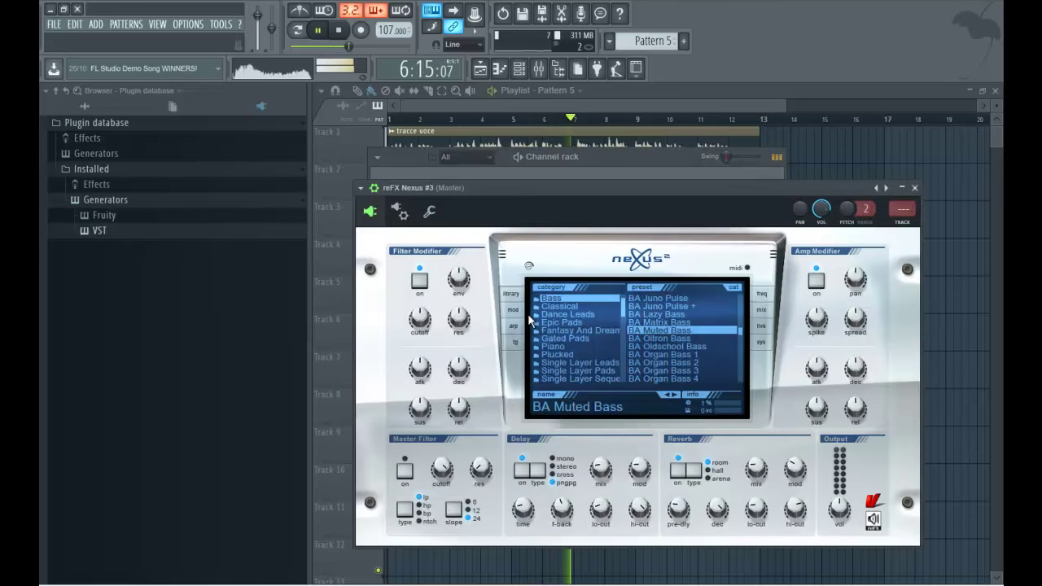
- Load the PN Nexus Grandpiano Soft preset from the Piano category in the cloned Nexus
{"action": "scroll", "coordinate": [575, 346], "scroll_direction": "up", "scroll_amount": 3}
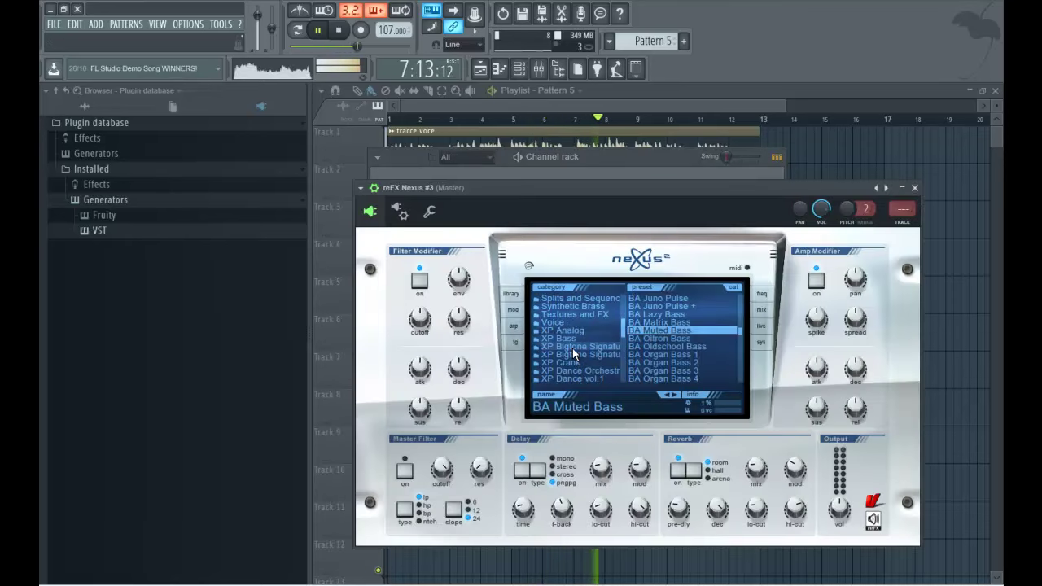
{"action": "left_click", "coordinate": [554, 307]}
{"action": "scroll", "coordinate": [658, 328], "scroll_direction": "down", "scroll_amount": 8}
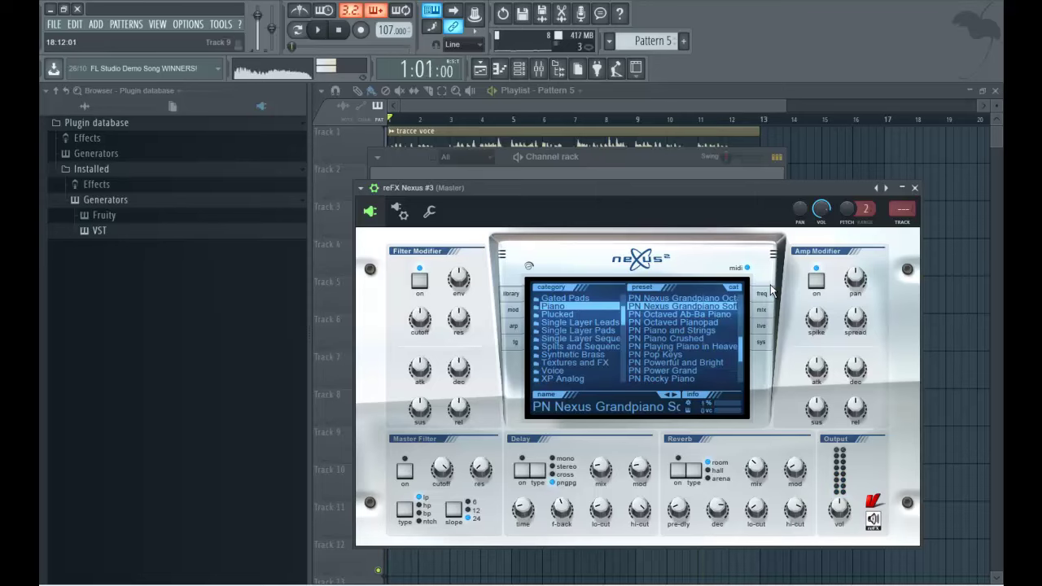
- Return to the playlist and start recording the Nexus piano performance into Pattern 6
{"action": "left_click", "coordinate": [563, 105]}
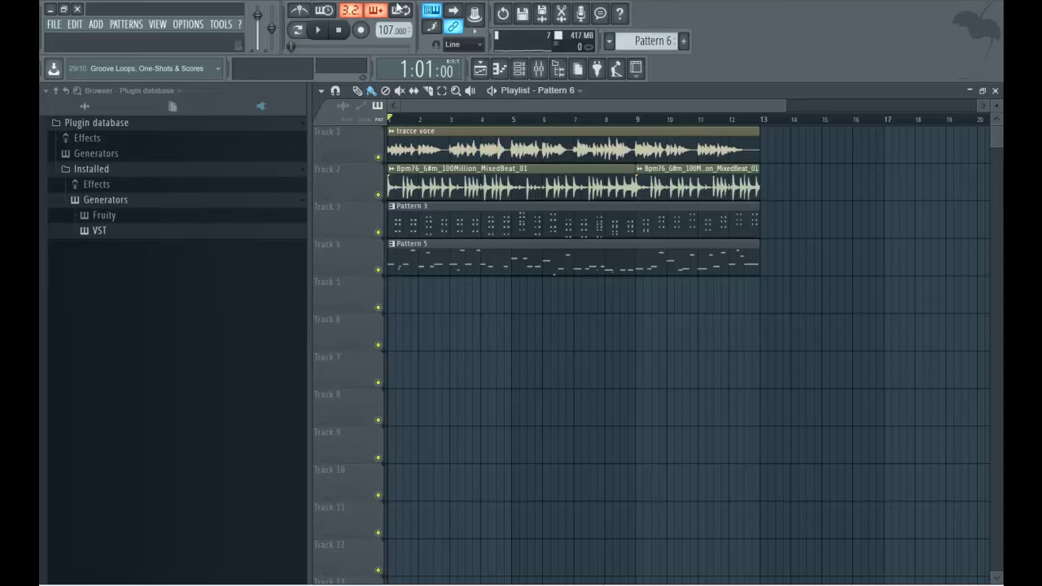
{"action": "left_click", "coordinate": [360, 31]}
{"action": "left_click", "coordinate": [657, 165]}
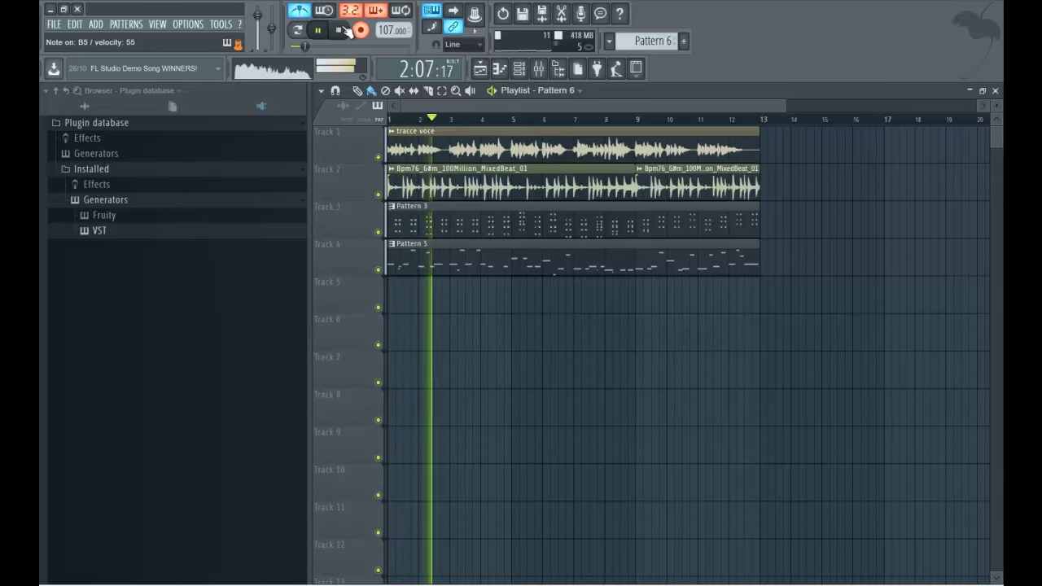
{"action": "left_click", "coordinate": [345, 30]}
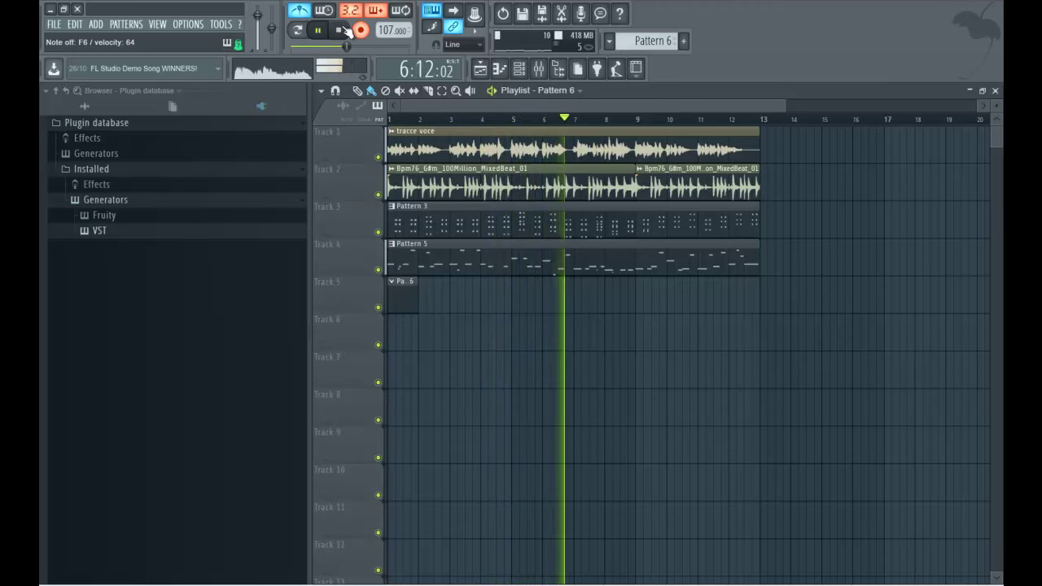
{"action": "left_click", "coordinate": [342, 30]}
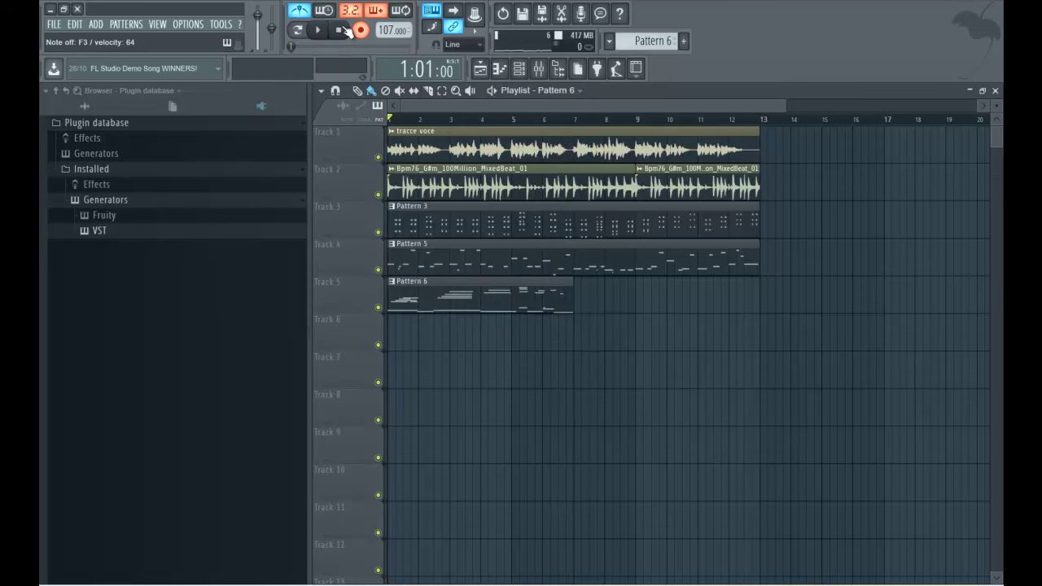
{"action": "key", "text": "ctrl+z"}
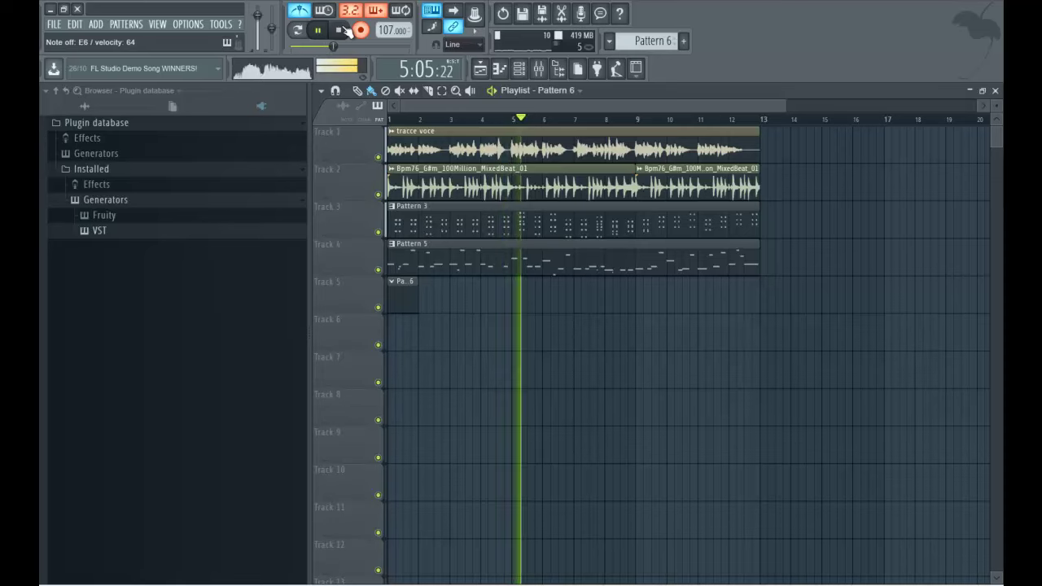
{"action": "left_click", "coordinate": [342, 30]}
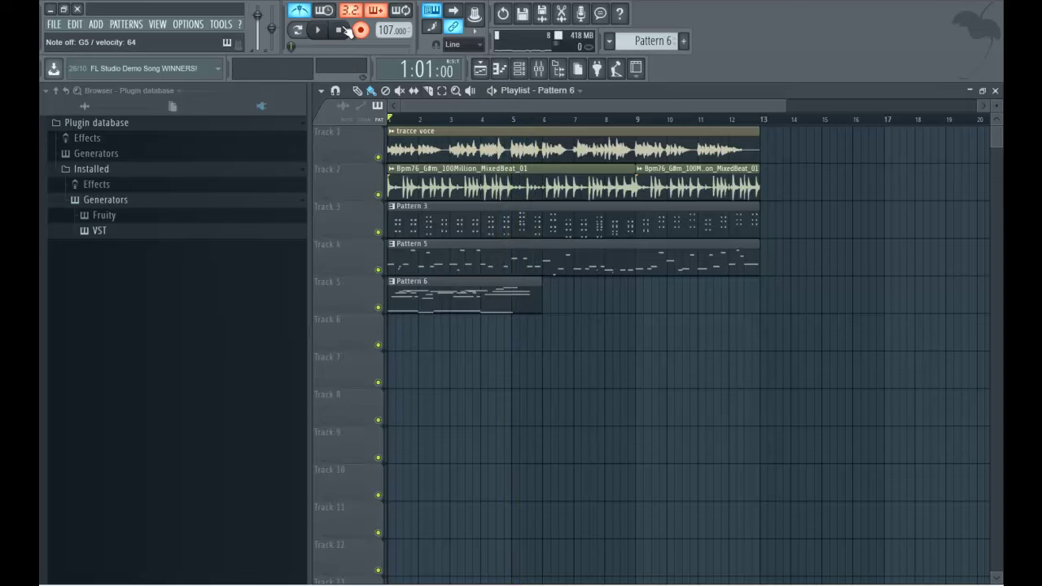
- Record the piano part over the song's full 12 bars in Pattern 6 and quantize its notes in the piano roll
{"action": "key", "text": "space"}
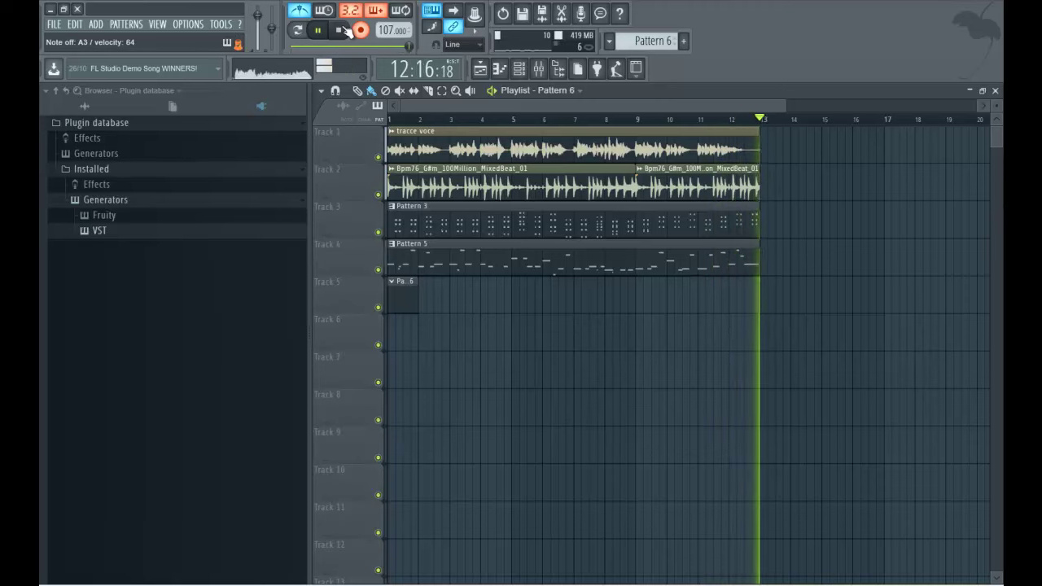
{"action": "key", "text": "space"}
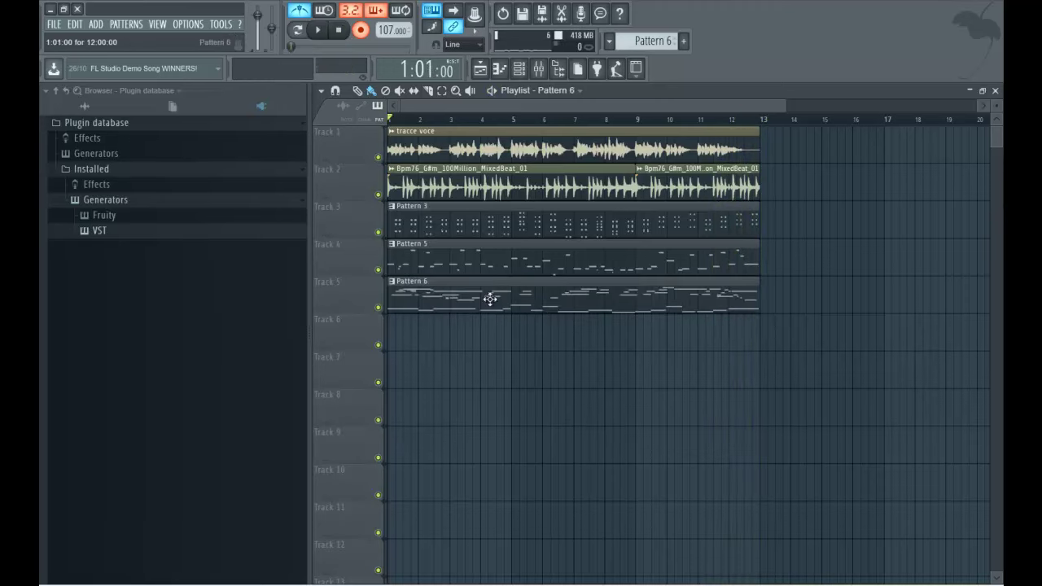
{"action": "double_click", "coordinate": [491, 302]}
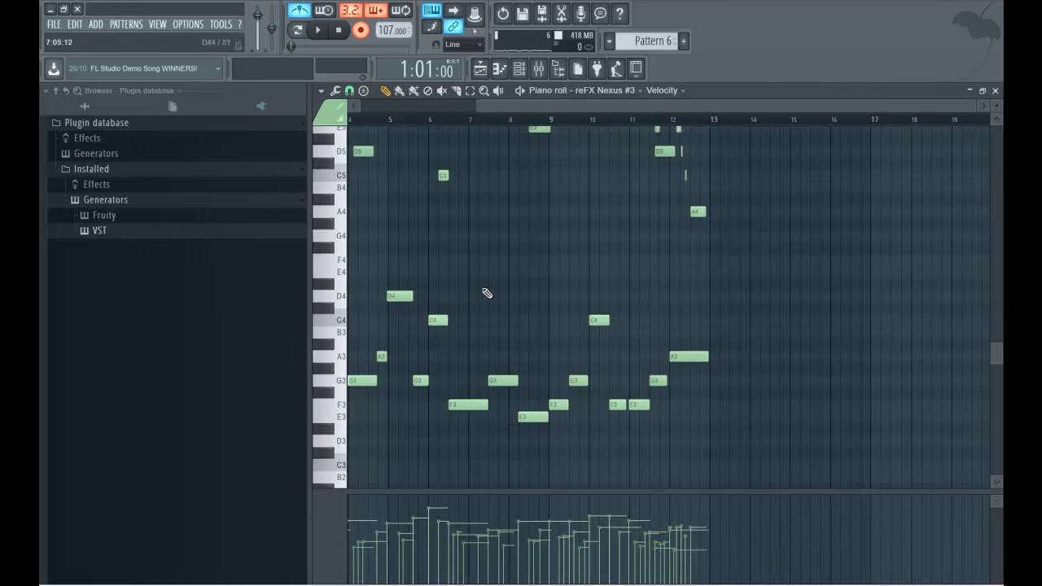
{"action": "key", "text": "alt+q"}
{"action": "left_click", "coordinate": [881, 365]}
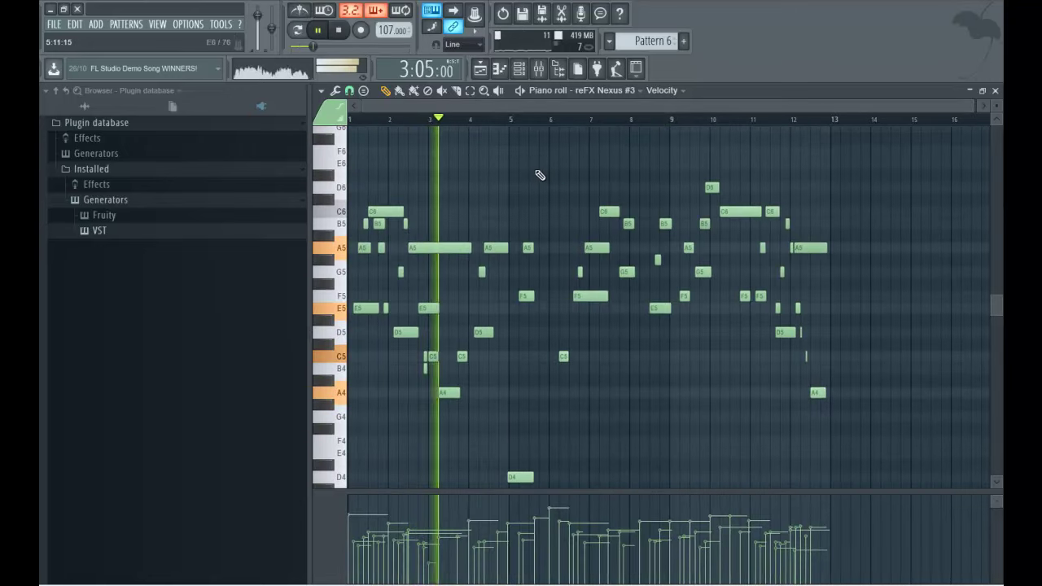
- Replace the D4 note at the start of bar 5 with one about half a bar long and close the piano roll
{"action": "scroll", "coordinate": [537, 172], "scroll_direction": "down", "scroll_amount": 3}
{"action": "scroll", "coordinate": [527, 195], "scroll_direction": "up", "scroll_amount": 3}
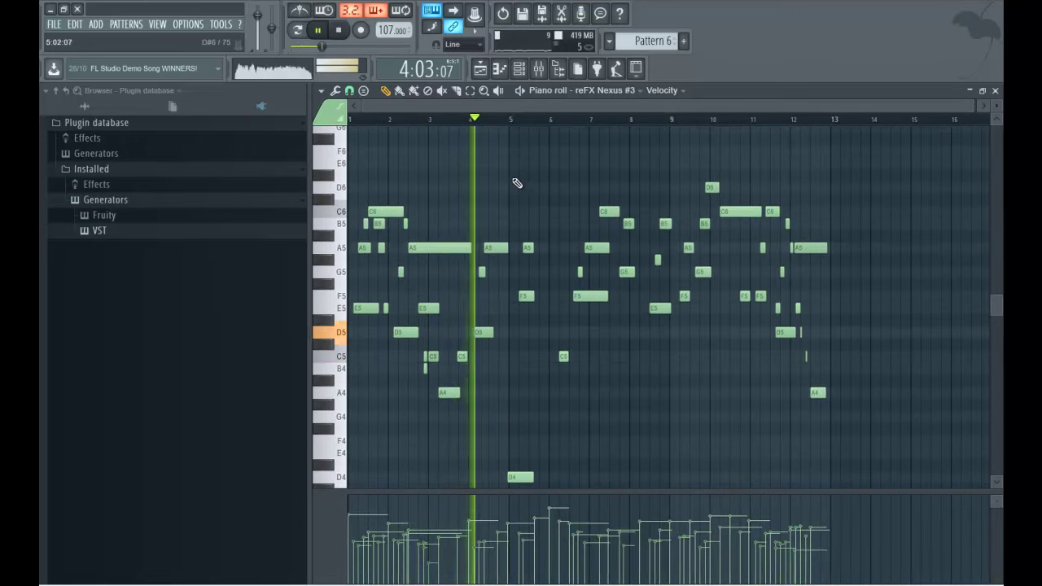
{"action": "scroll", "coordinate": [515, 185], "scroll_direction": "down", "scroll_amount": 4}
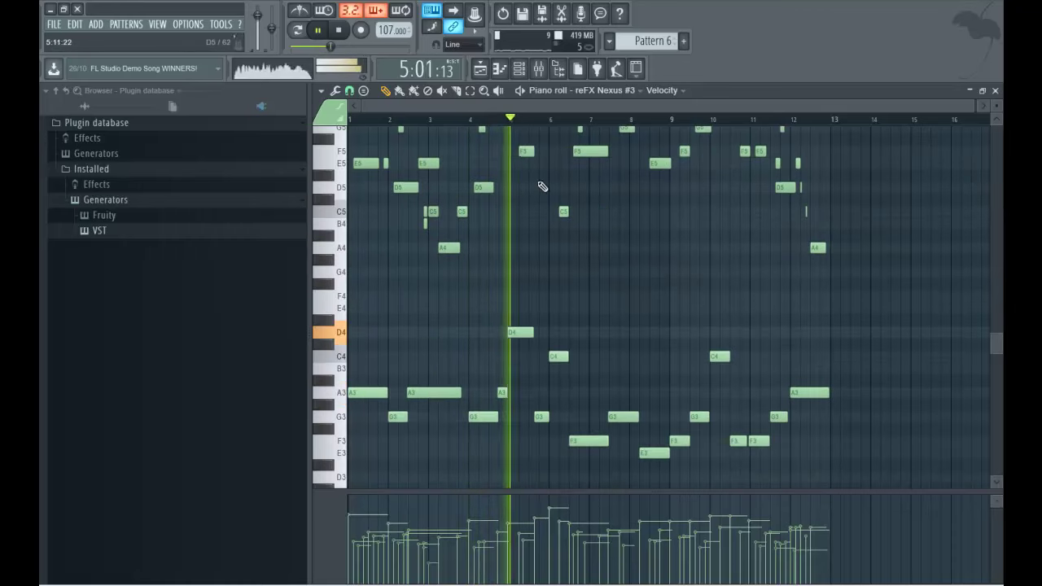
{"action": "right_click", "coordinate": [512, 334]}
{"action": "left_click", "coordinate": [512, 332]}
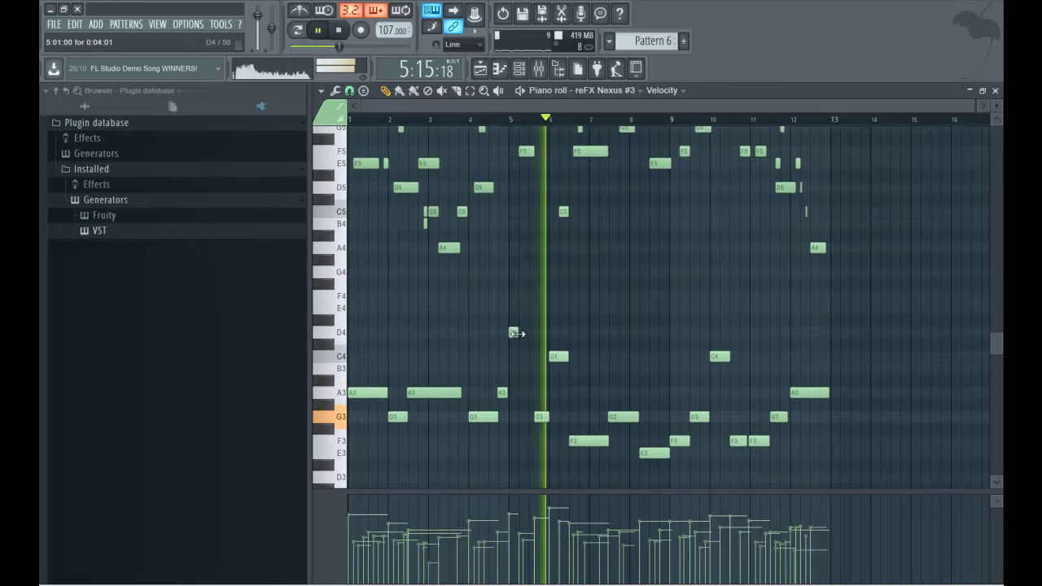
{"action": "scroll", "coordinate": [531, 318], "scroll_direction": "up", "scroll_amount": 3}
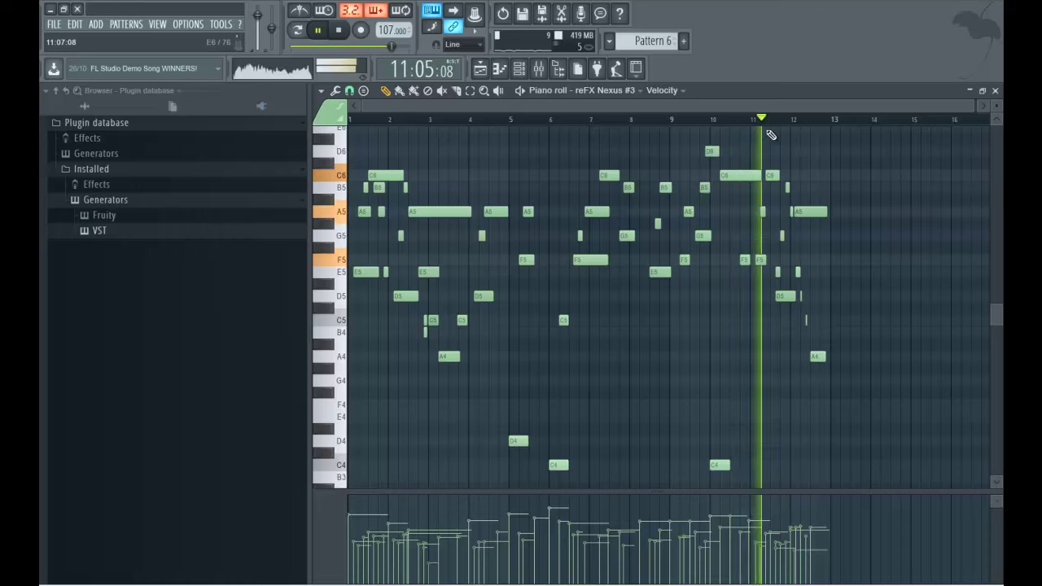
{"action": "scroll", "coordinate": [697, 314], "scroll_direction": "down", "scroll_amount": 6}
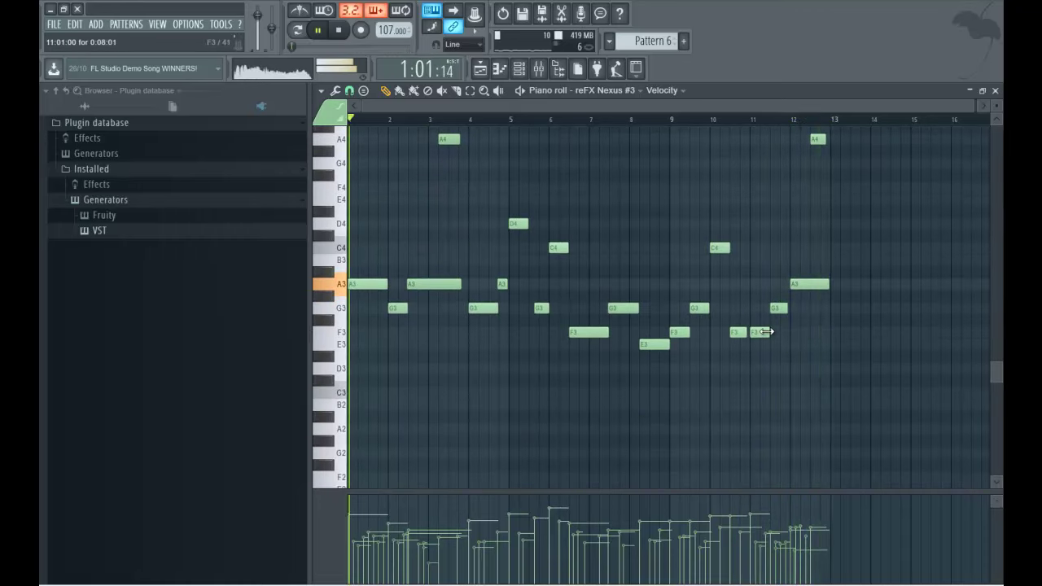
{"action": "left_click", "coordinate": [994, 91]}
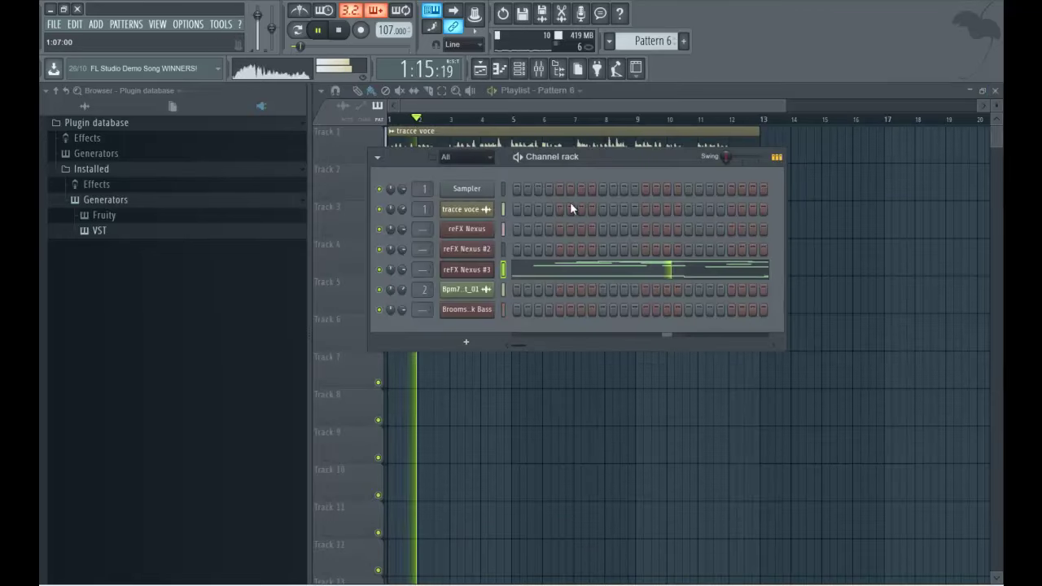
- Solo the tracce voce channel and open its channel settings and mixer track
{"action": "right_click", "coordinate": [379, 210]}
{"action": "left_click", "coordinate": [389, 218]}
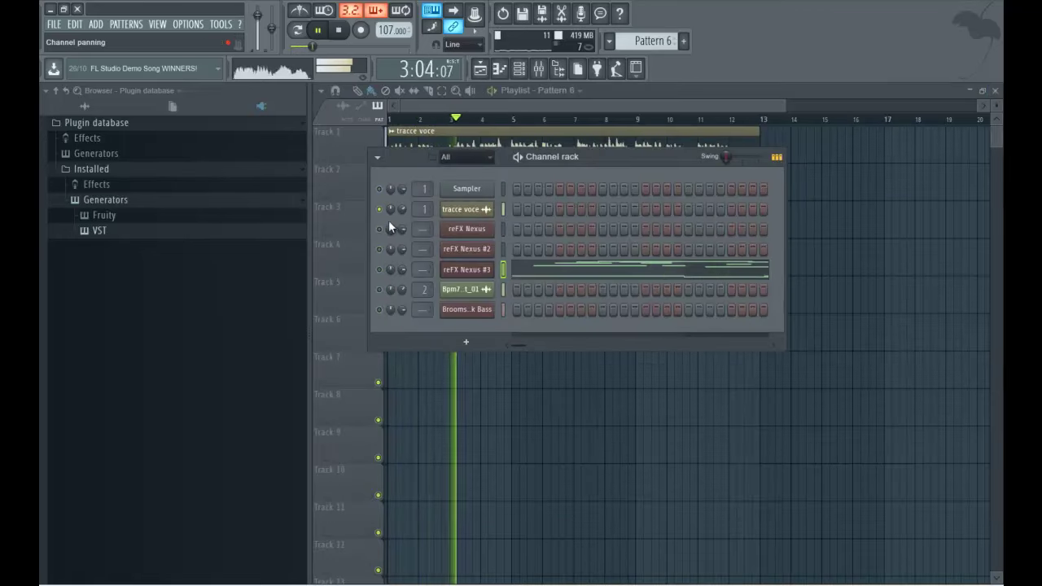
{"action": "left_click", "coordinate": [461, 210]}
{"action": "left_click", "coordinate": [537, 69]}
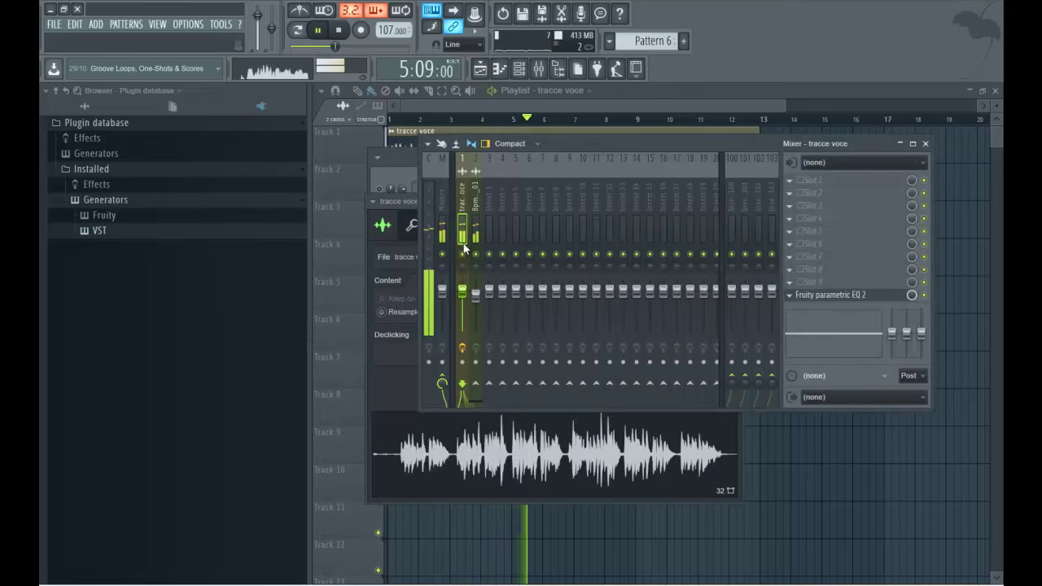
- Insert Fruity Compressor in effect slot 9 of the tracce voce mixer track with 3.4 dB gain and a 1.9:1 ratio
{"action": "left_click", "coordinate": [787, 283]}
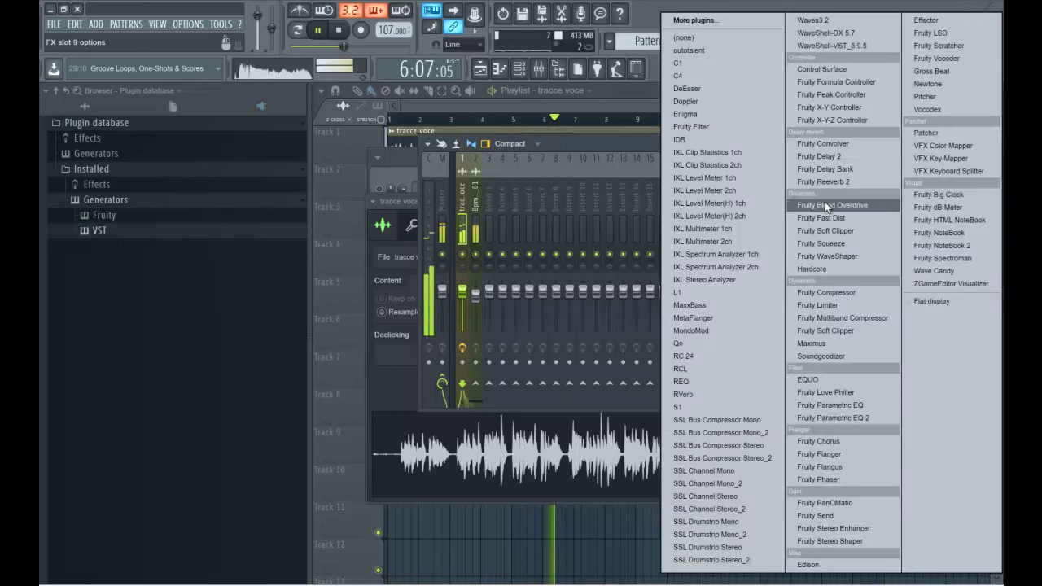
{"action": "left_click", "coordinate": [826, 292]}
{"action": "left_click_drag", "start_coordinate": [627, 254], "coordinate": [640, 241]}
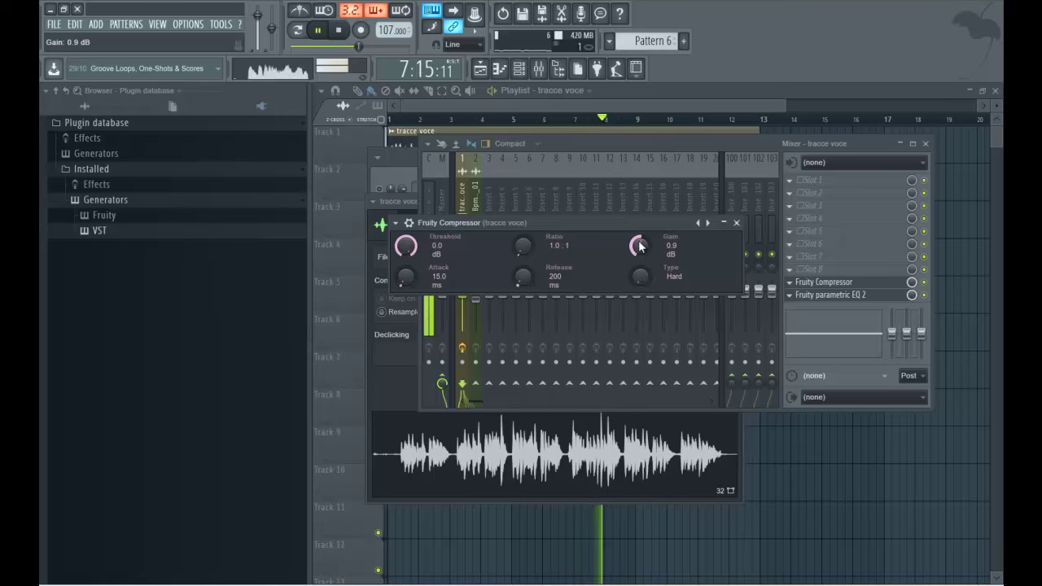
{"action": "left_click_drag", "start_coordinate": [525, 252], "coordinate": [525, 239]}
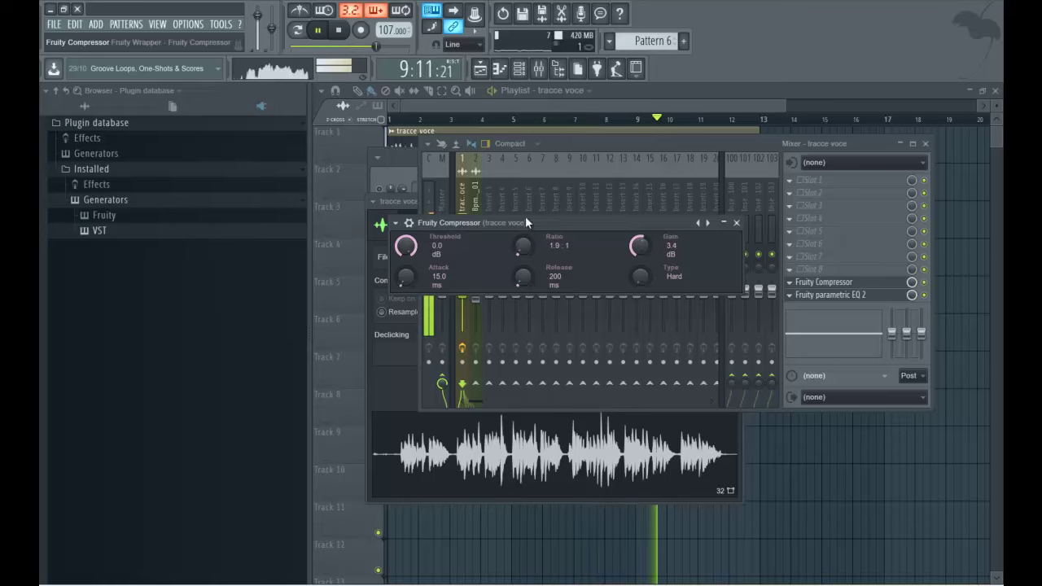
- Play the soloed vocal from the start of the playlist and check its level in the mixer
{"action": "left_click", "coordinate": [533, 103]}
{"action": "key", "text": "space"}
{"action": "key", "text": "space"}
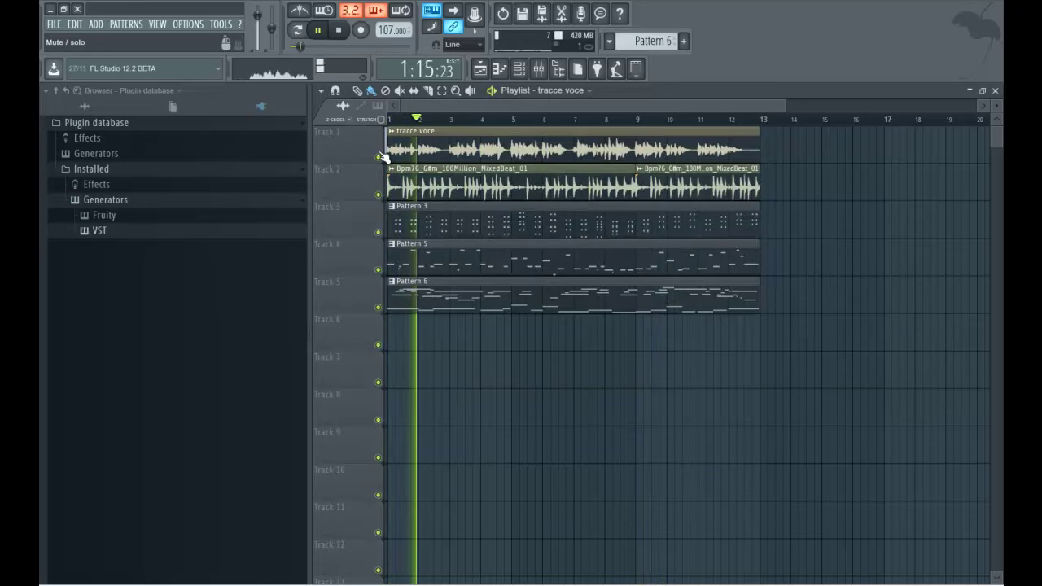
{"action": "left_click", "coordinate": [547, 70]}
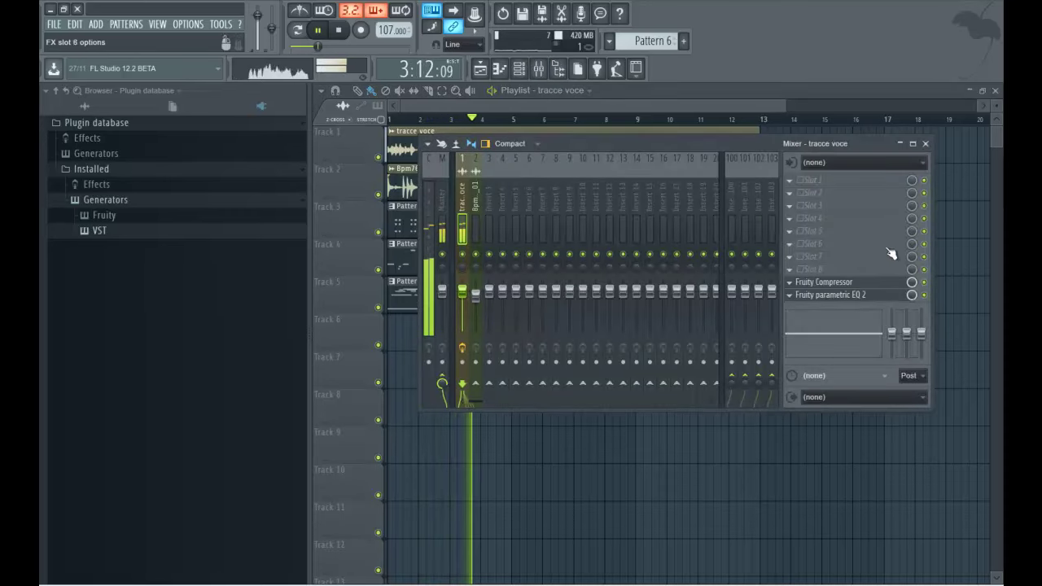
{"action": "left_click", "coordinate": [469, 103]}
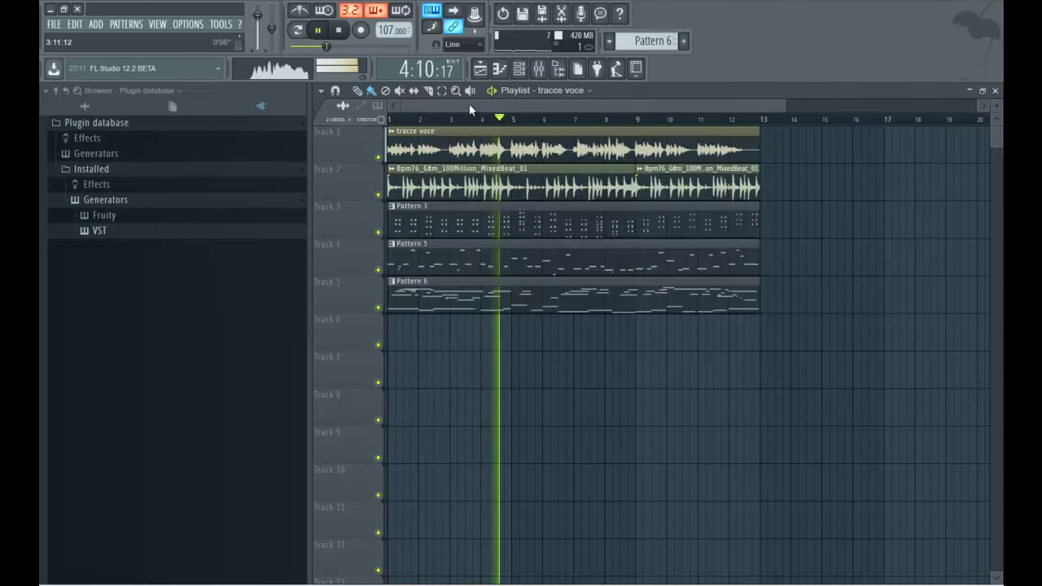
- Bring up the channel rack and turn off solo on the tracce voce channel so every channel plays
{"action": "left_click", "coordinate": [480, 70]}
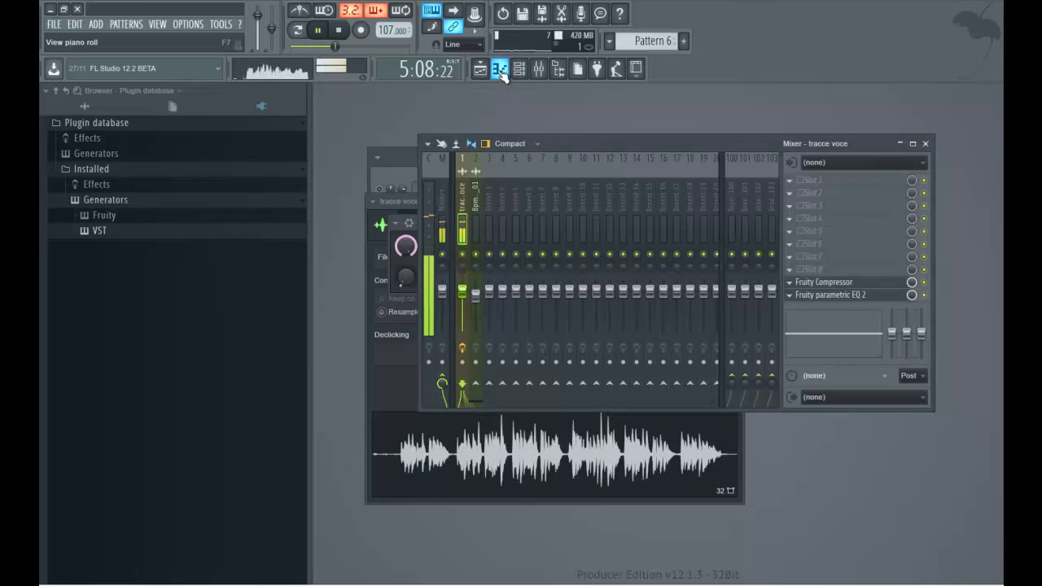
{"action": "left_click", "coordinate": [499, 68]}
{"action": "left_click", "coordinate": [518, 68]}
{"action": "right_click", "coordinate": [388, 231]}
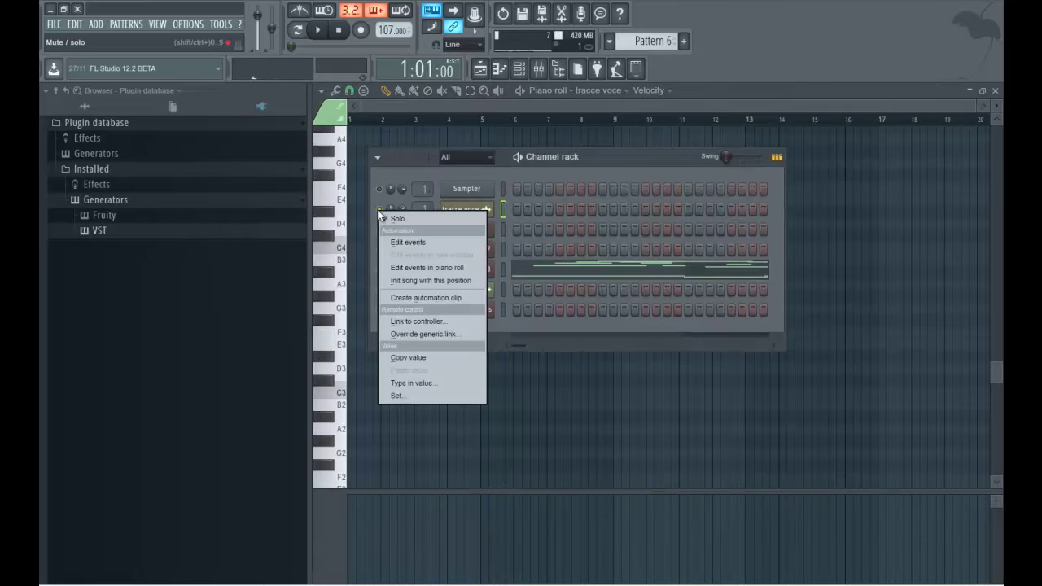
{"action": "left_click", "coordinate": [389, 218]}
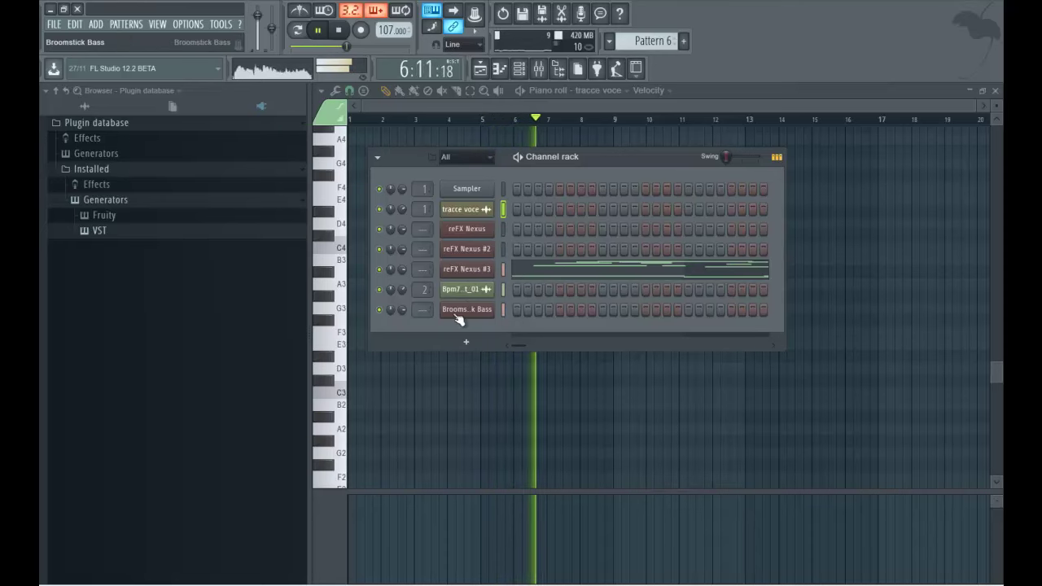
- Clone the reFX Nexus #3 channel and open the XP Psytrance preset category in the clone
{"action": "right_click", "coordinate": [470, 272]}
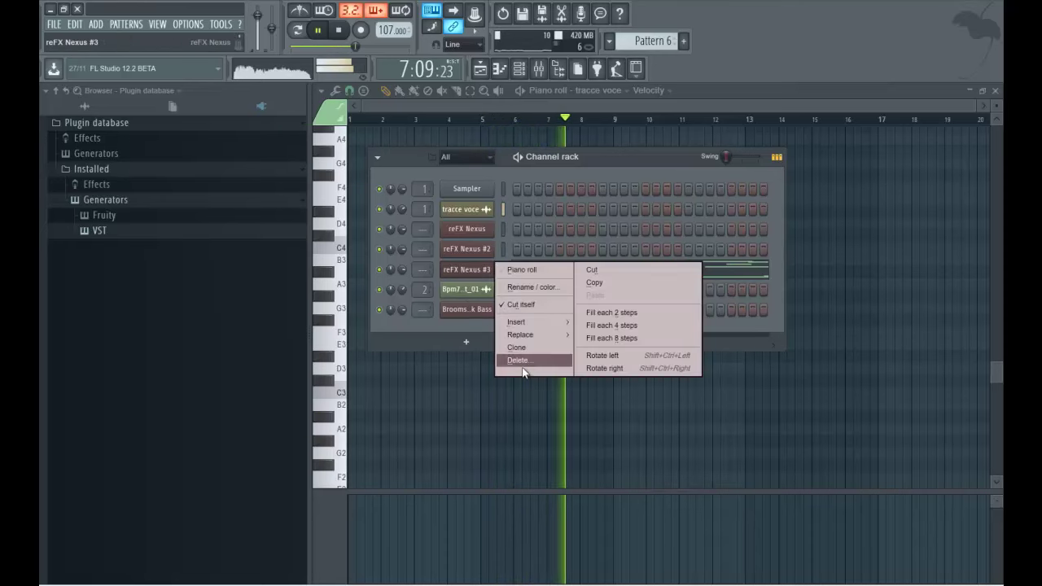
{"action": "left_click", "coordinate": [516, 346]}
{"action": "scroll", "coordinate": [571, 354], "scroll_direction": "down", "scroll_amount": 6}
{"action": "left_click", "coordinate": [592, 332]}
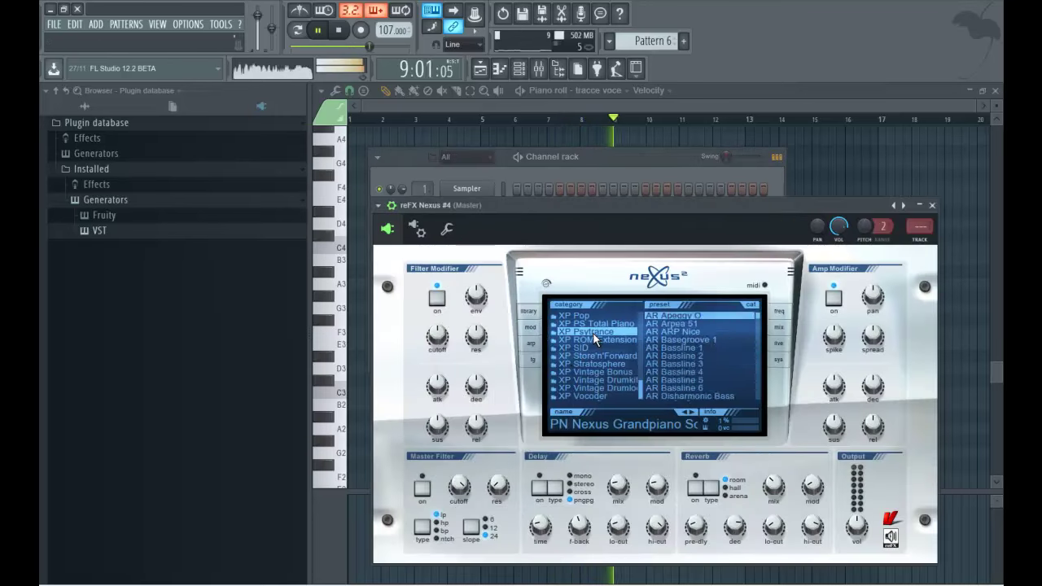
- Audition the XP Psytrance presets PD Dist Dreams, LD Old School, PD Atmosphere Pad and LD Spacetrig in reFX Nexus #4
{"action": "scroll", "coordinate": [674, 363], "scroll_direction": "down", "scroll_amount": 20}
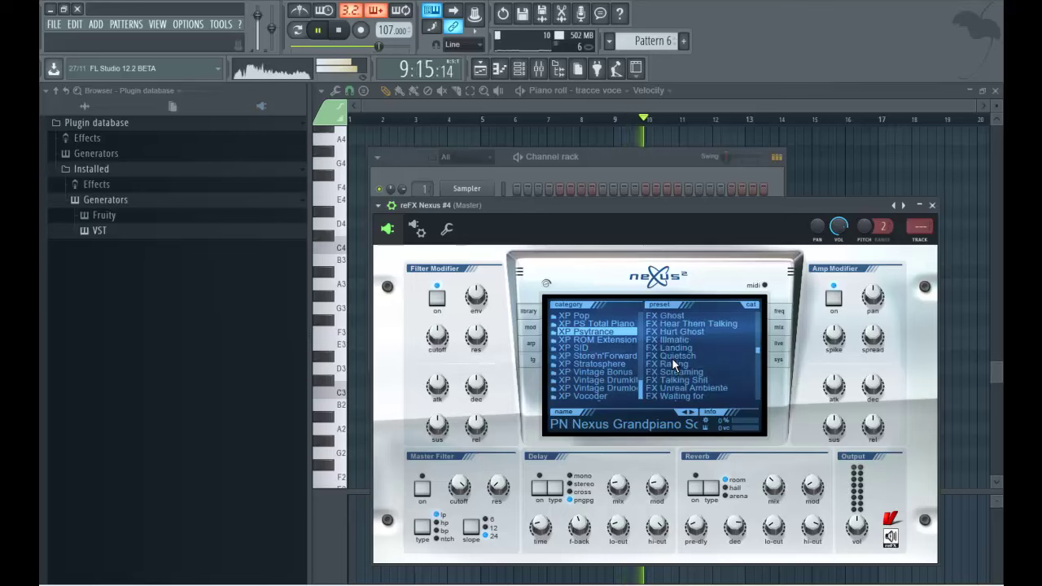
{"action": "left_click", "coordinate": [669, 355]}
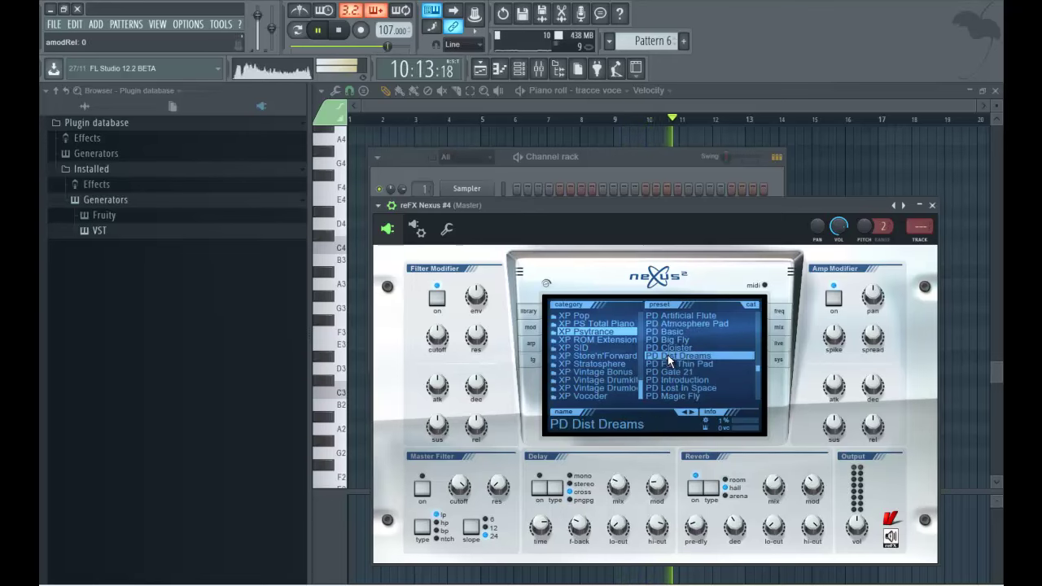
{"action": "scroll", "coordinate": [668, 360], "scroll_direction": "down", "scroll_amount": 5}
{"action": "scroll", "coordinate": [666, 354], "scroll_direction": "up", "scroll_amount": 5}
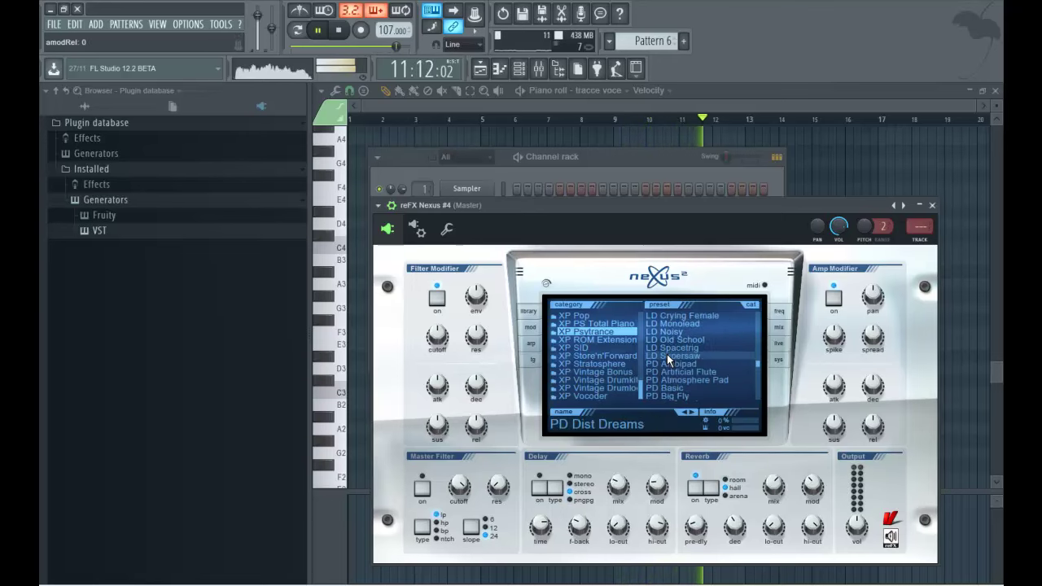
{"action": "left_click", "coordinate": [660, 340]}
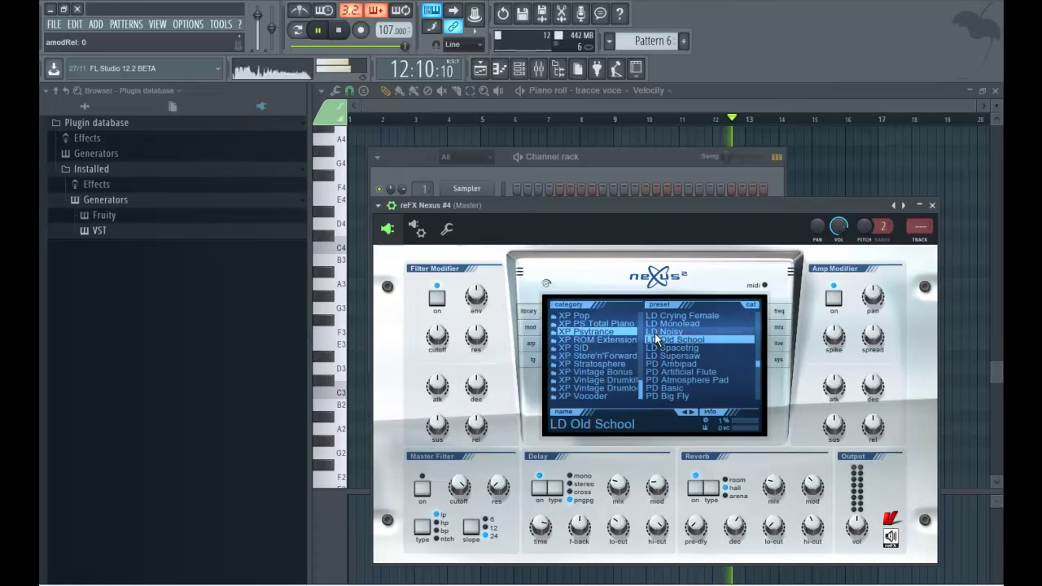
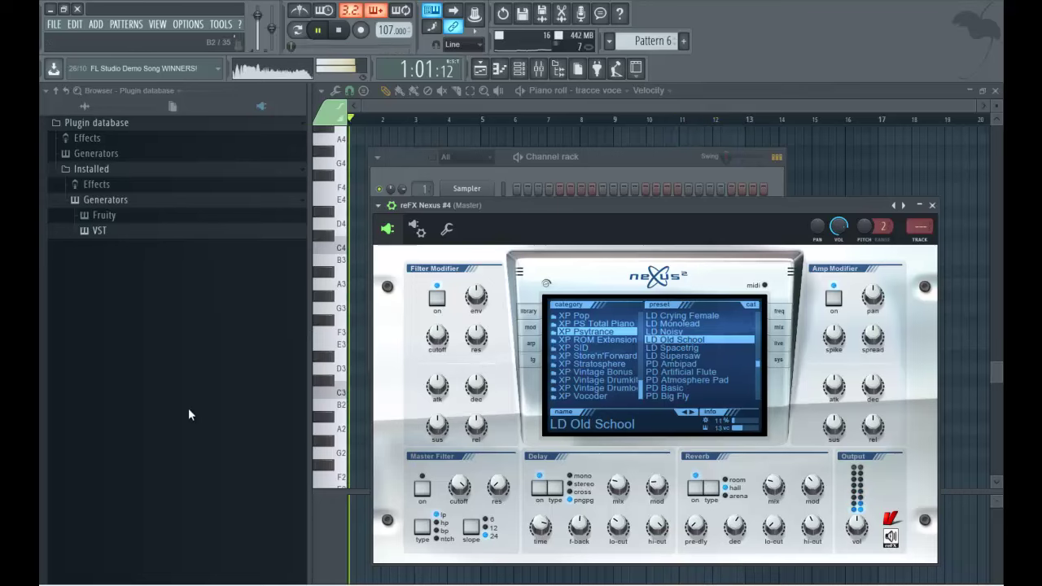
{"action": "left_click", "coordinate": [718, 373]}
{"action": "left_click", "coordinate": [706, 380]}
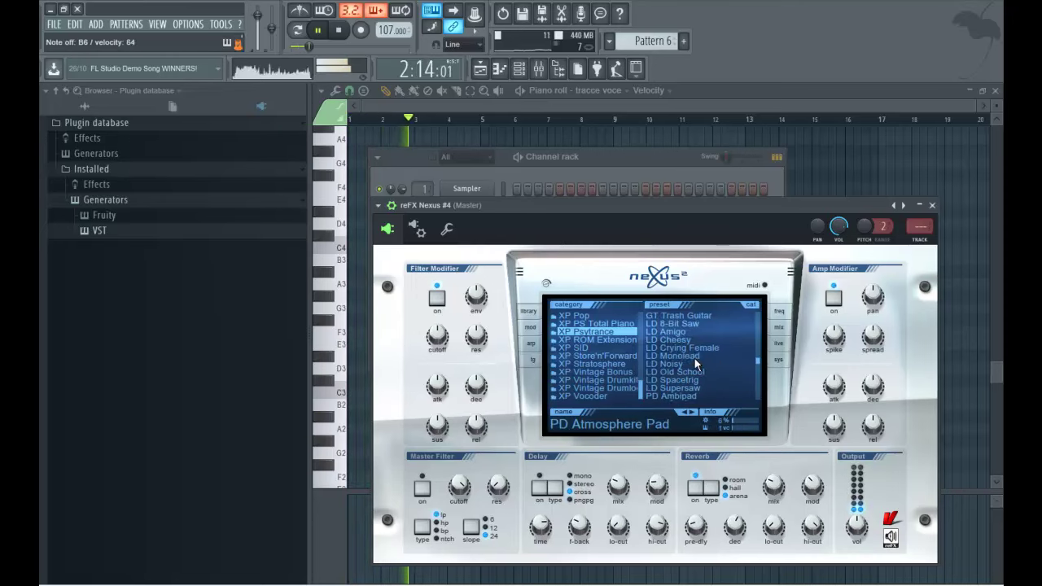
{"action": "left_click", "coordinate": [685, 340]}
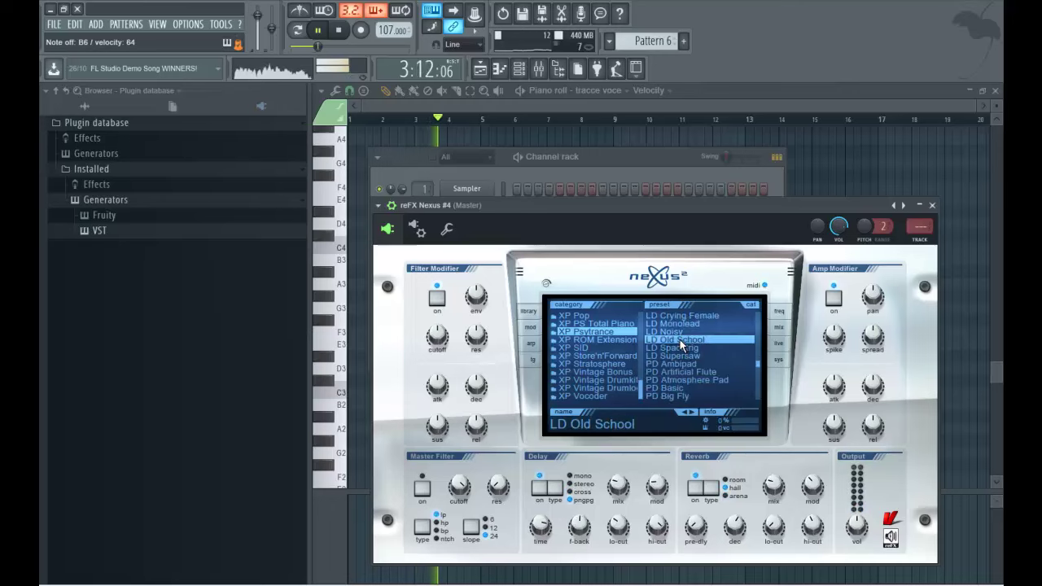
{"action": "left_click", "coordinate": [684, 348]}
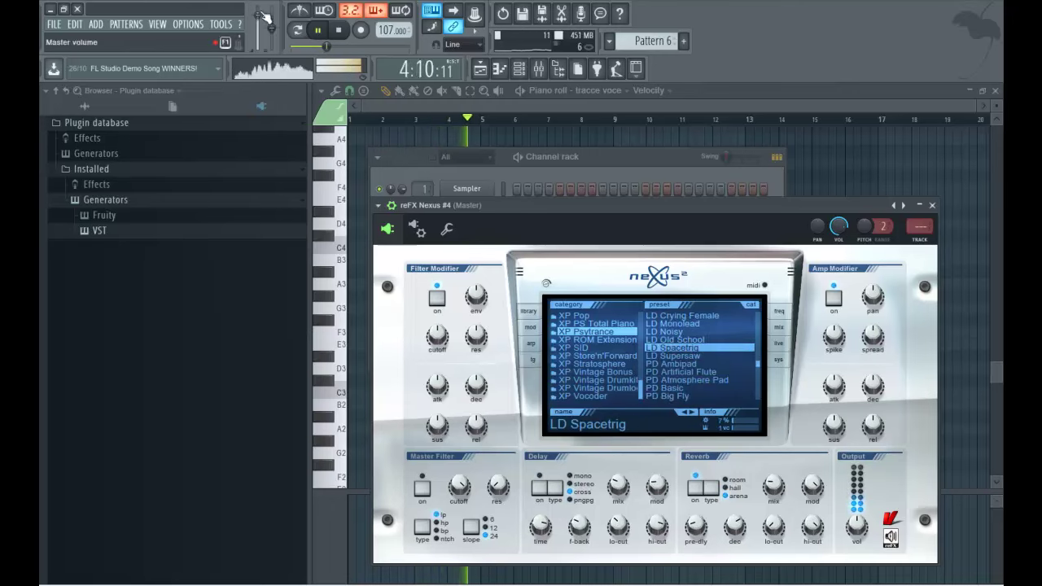
- Browse the XP Psytrance pads, load PD Sea Of Joy in reFX Nexus #4 and try it over playback
{"action": "key", "text": "space"}
{"action": "left_click", "coordinate": [686, 372]}
{"action": "left_click", "coordinate": [688, 380]}
{"action": "scroll", "coordinate": [684, 374], "scroll_direction": "down", "scroll_amount": 3}
{"action": "left_click", "coordinate": [674, 365]}
{"action": "scroll", "coordinate": [673, 365], "scroll_direction": "down", "scroll_amount": 2}
{"action": "left_click", "coordinate": [673, 359]}
{"action": "scroll", "coordinate": [673, 359], "scroll_direction": "down", "scroll_amount": 3}
{"action": "left_click", "coordinate": [673, 359]}
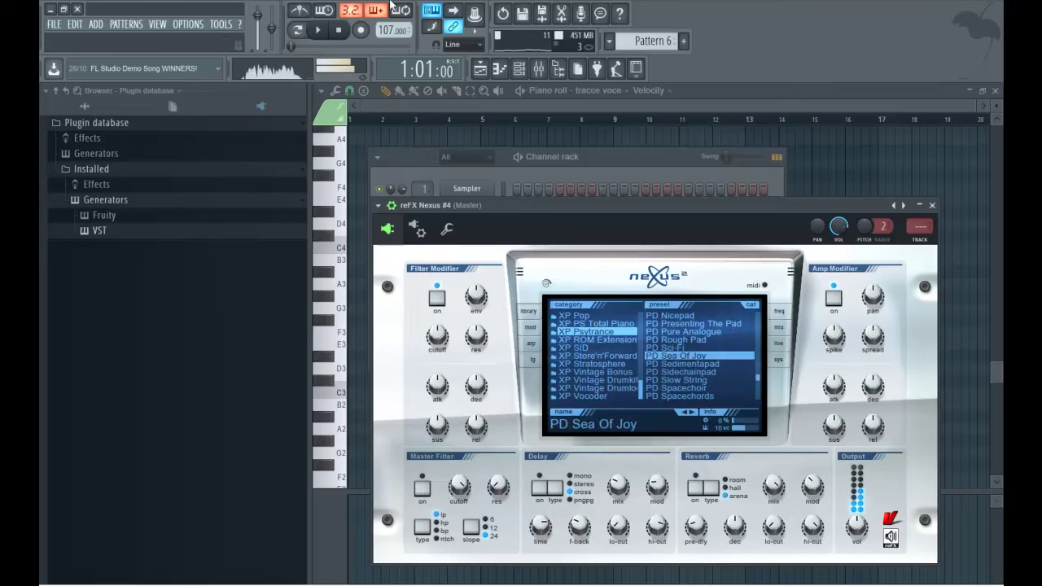
{"action": "key", "text": "space"}
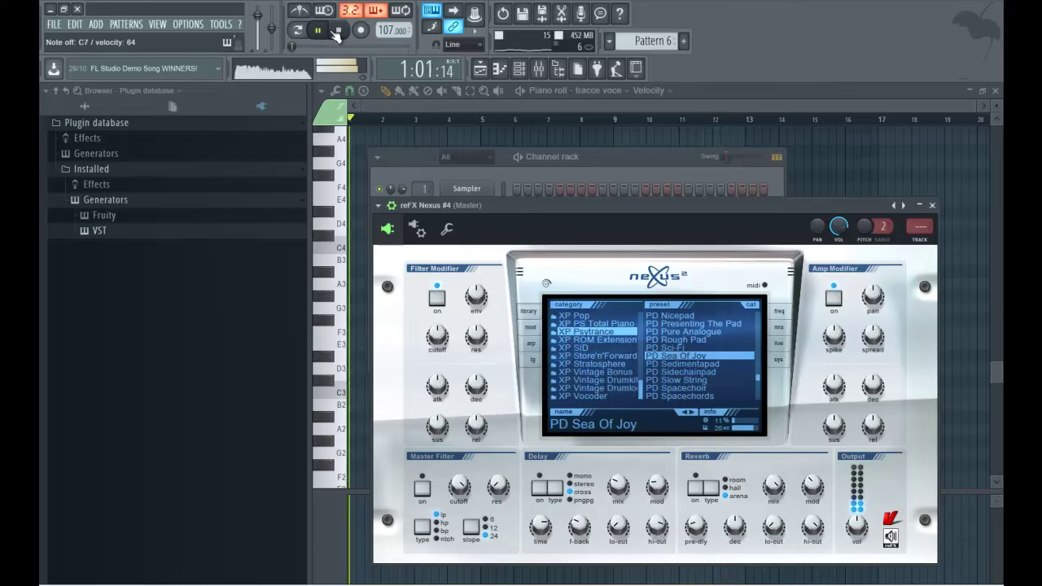
{"action": "key", "text": "space"}
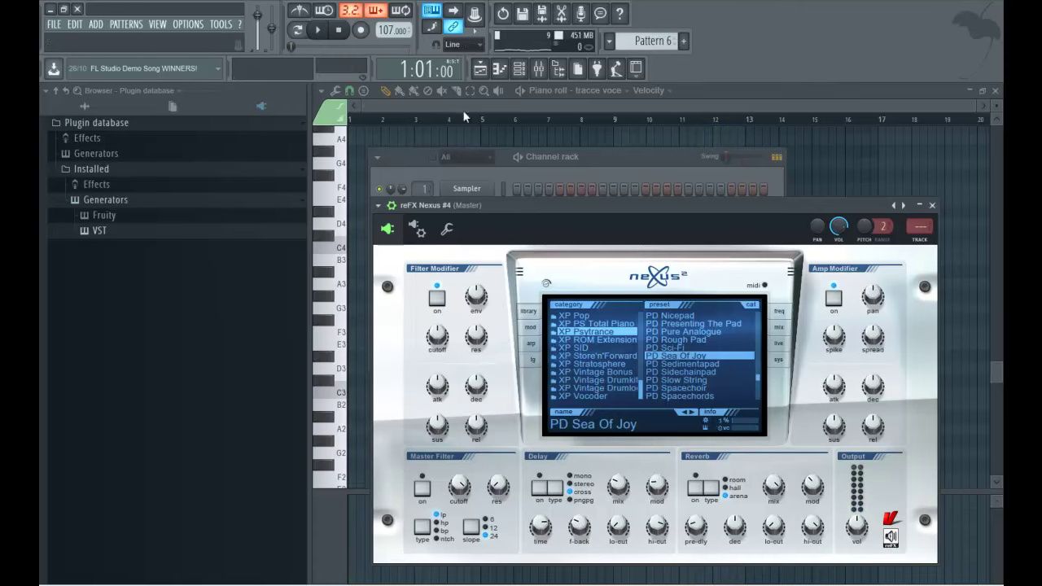
- Close the piano roll, open the tracce voce channel and bring its mixer track forward with the song playing
{"action": "left_click", "coordinate": [463, 109]}
{"action": "left_click", "coordinate": [994, 90]}
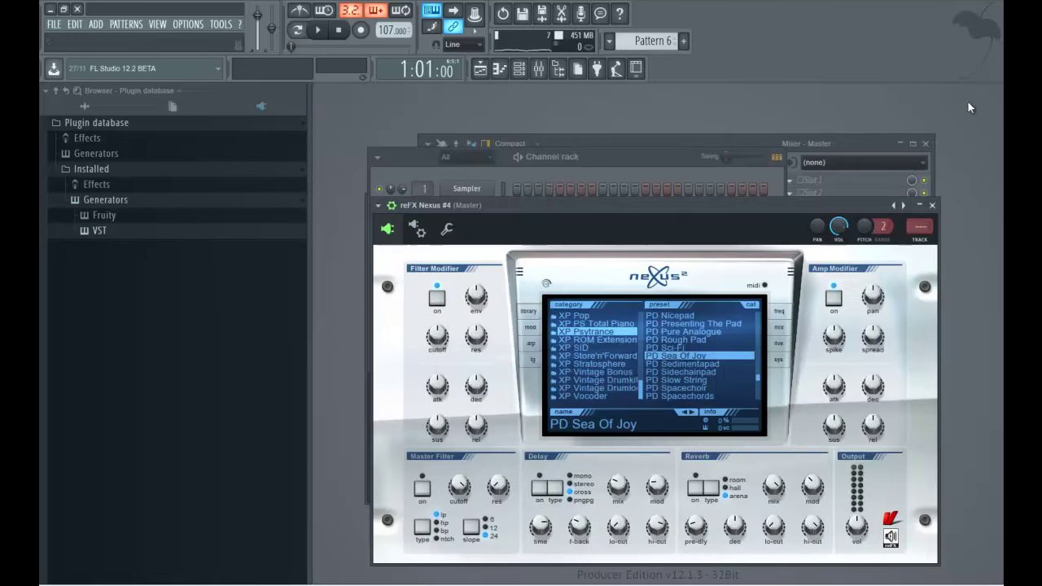
{"action": "left_click", "coordinate": [603, 157]}
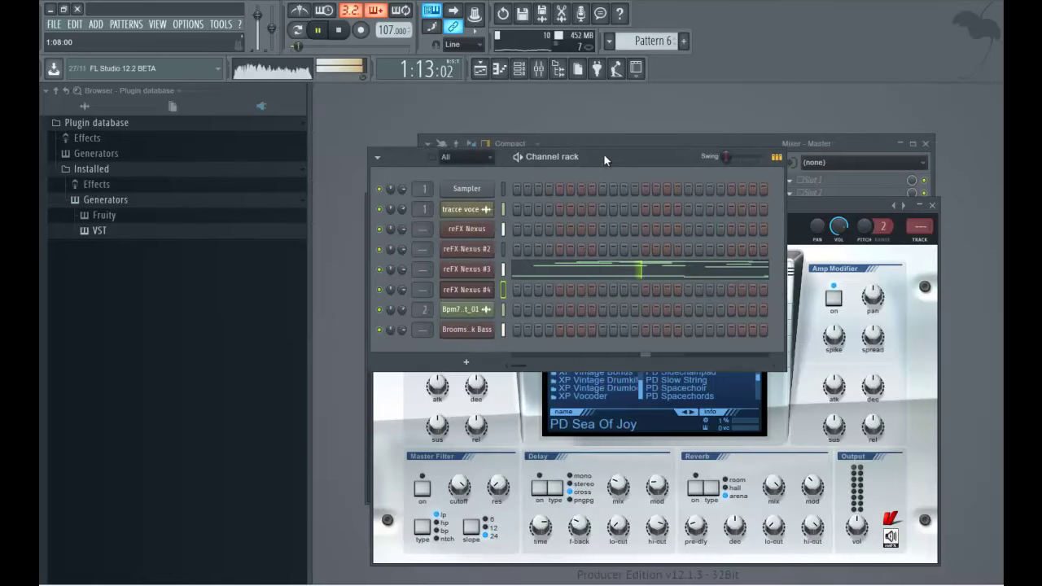
{"action": "key", "text": "space"}
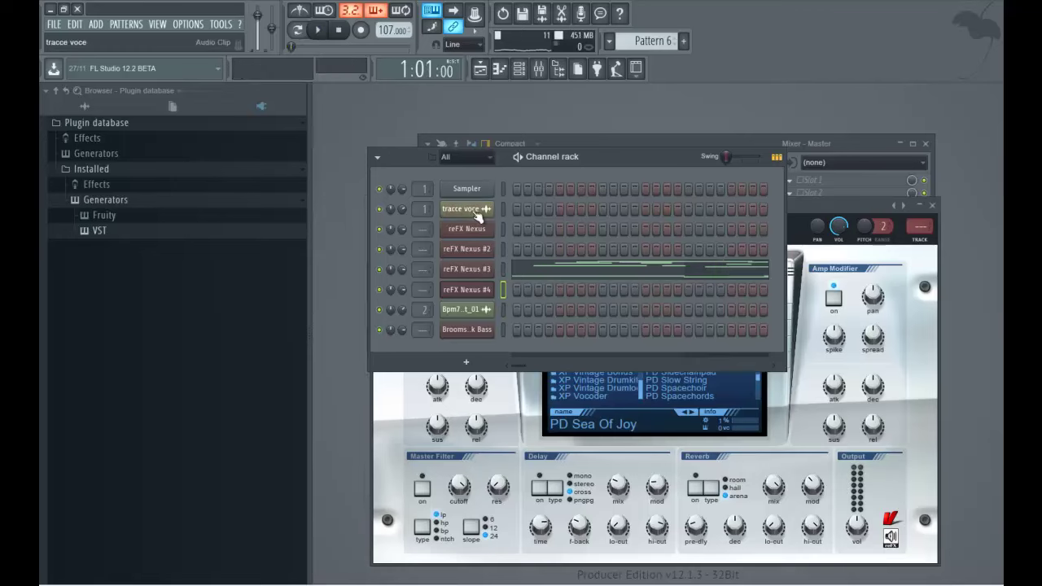
{"action": "left_click", "coordinate": [474, 209]}
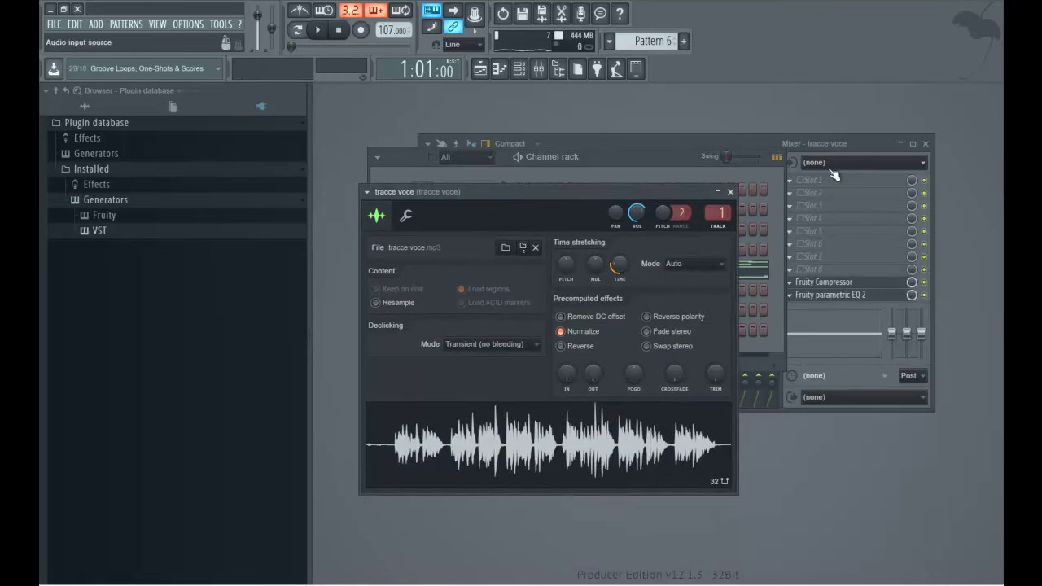
{"action": "left_click", "coordinate": [745, 145]}
{"action": "key", "text": "space"}
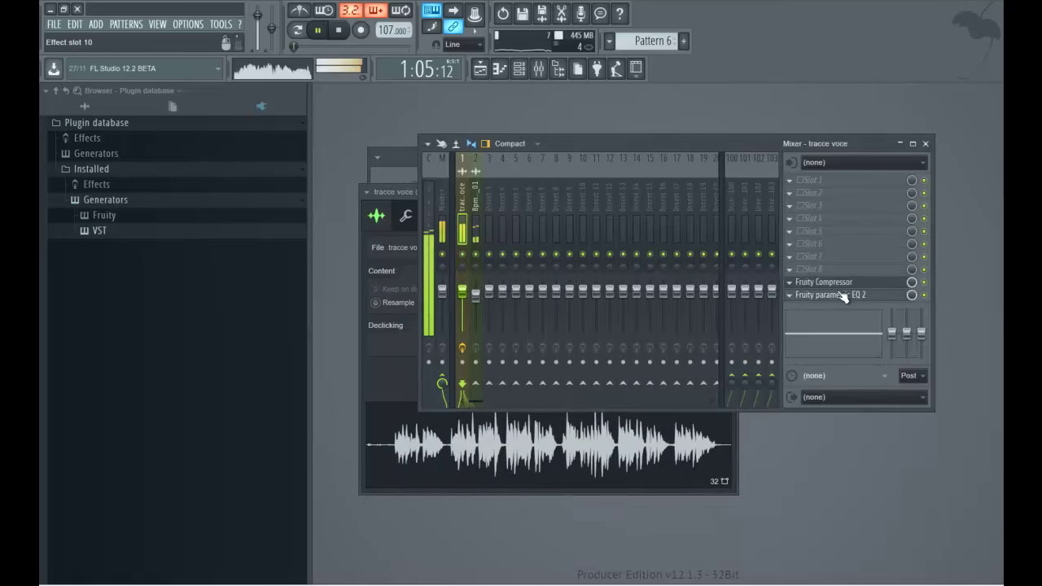
- In the vocal's Fruity parametric EQ 2, adjust bands 1 and 5, raise band 6 slightly and set band 3 to about 0.8 dB at 294 Hz
{"action": "left_click", "coordinate": [848, 294]}
{"action": "left_click_drag", "start_coordinate": [502, 351], "coordinate": [523, 364]}
{"action": "left_click", "coordinate": [599, 338]}
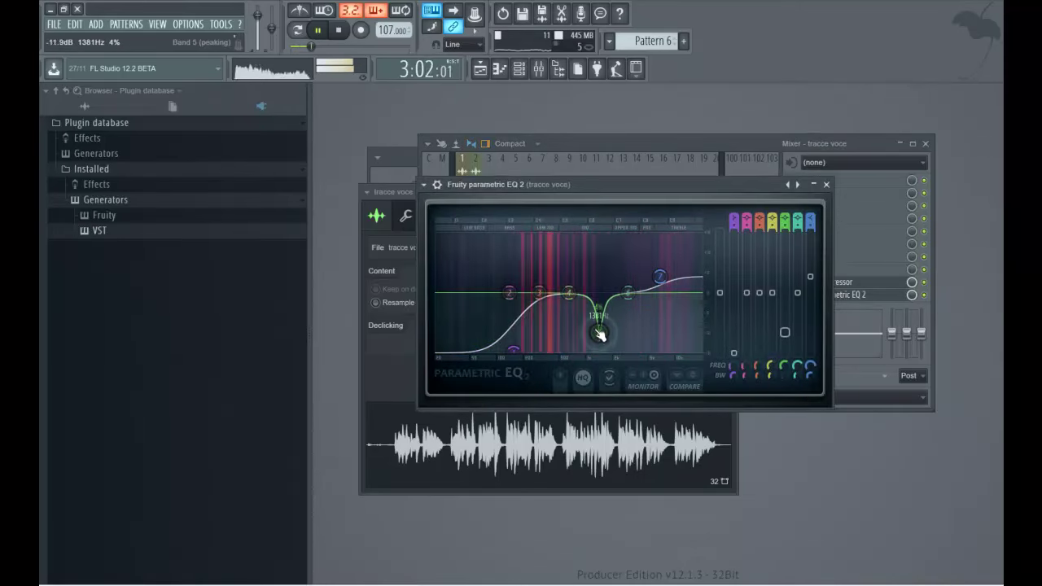
{"action": "left_click_drag", "start_coordinate": [599, 336], "coordinate": [600, 327]}
{"action": "left_click_drag", "start_coordinate": [627, 293], "coordinate": [621, 286]}
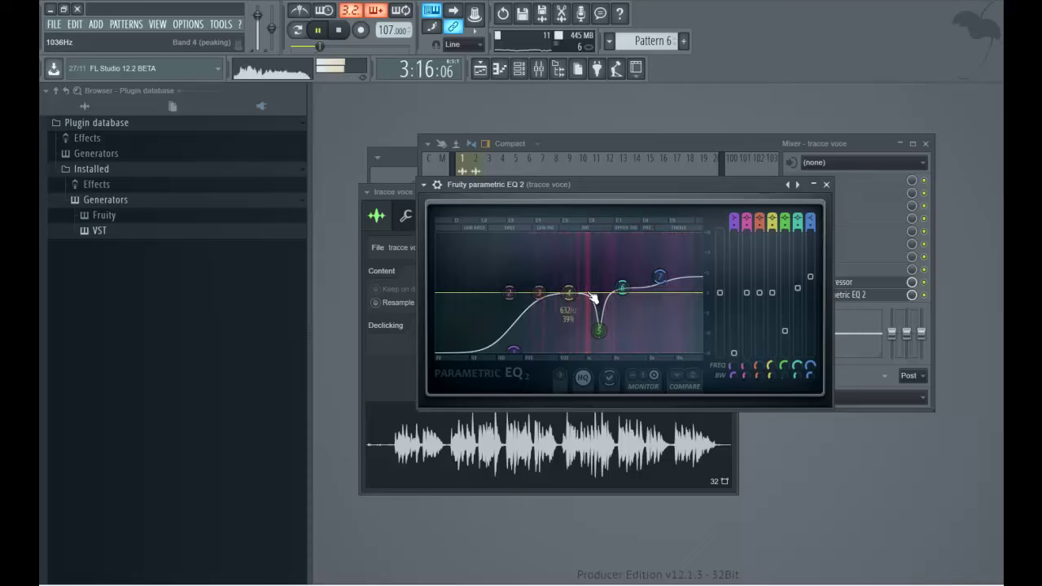
{"action": "left_click", "coordinate": [539, 291]}
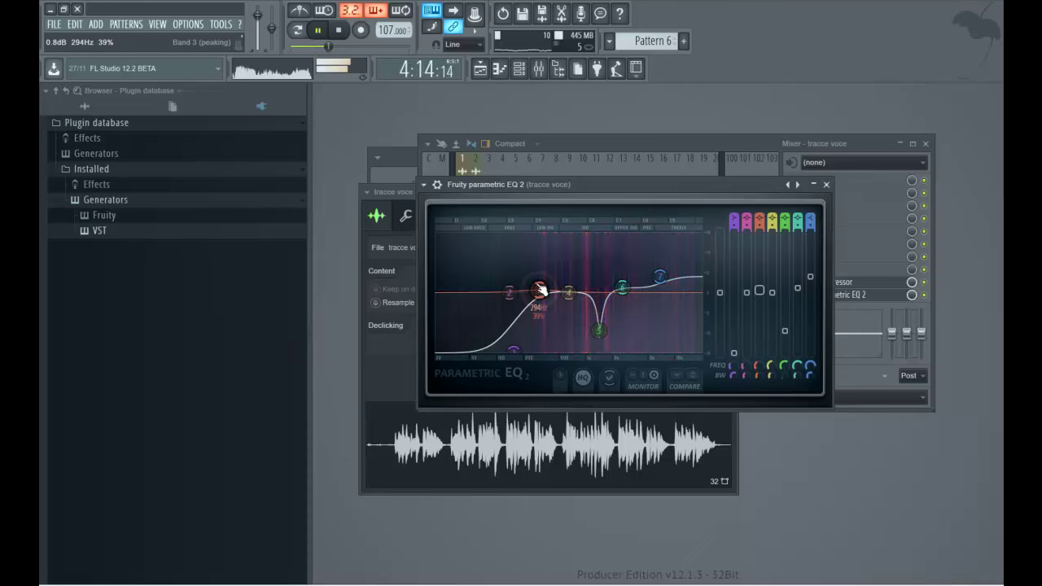
{"action": "left_click", "coordinate": [864, 139]}
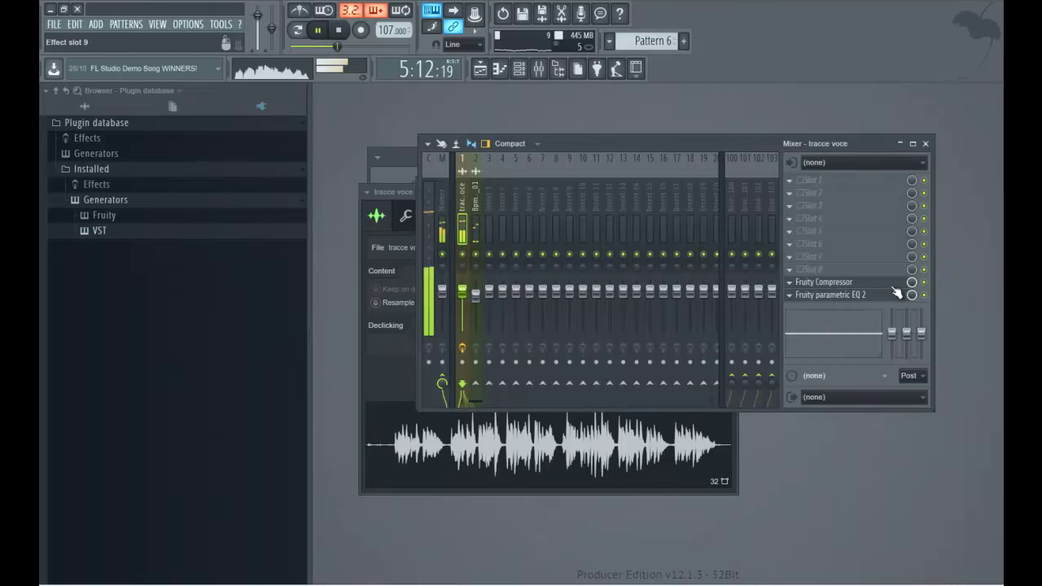
- Set the vocal's Fruity Compressor to 2.3 dB gain and a 1.4:1 ratio, and close it along with the mixer
{"action": "left_click", "coordinate": [830, 282]}
{"action": "left_click_drag", "start_coordinate": [640, 247], "coordinate": [641, 251]}
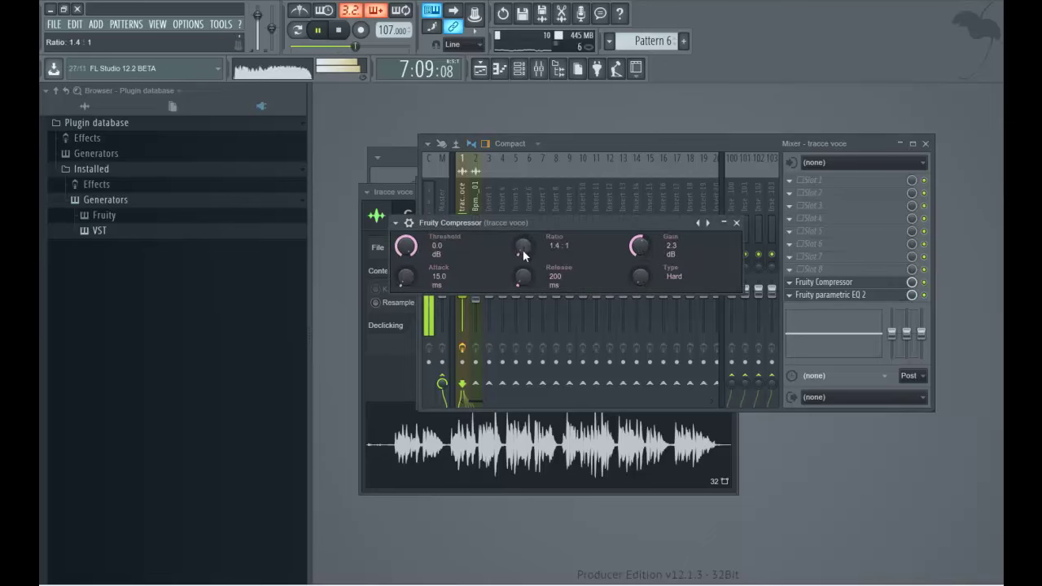
{"action": "left_click", "coordinate": [736, 223]}
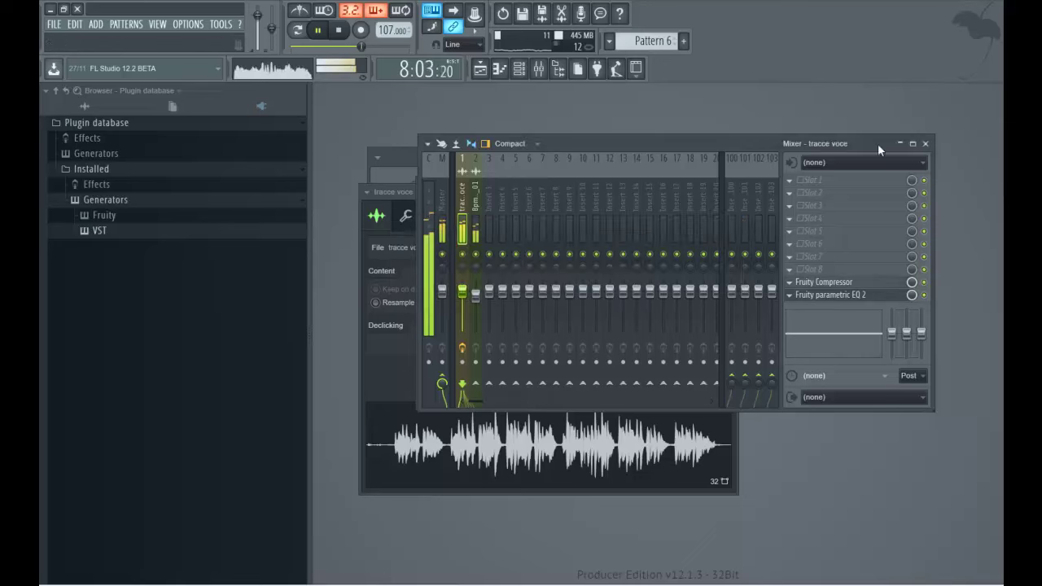
{"action": "left_click", "coordinate": [925, 143]}
{"action": "left_click", "coordinate": [825, 186]}
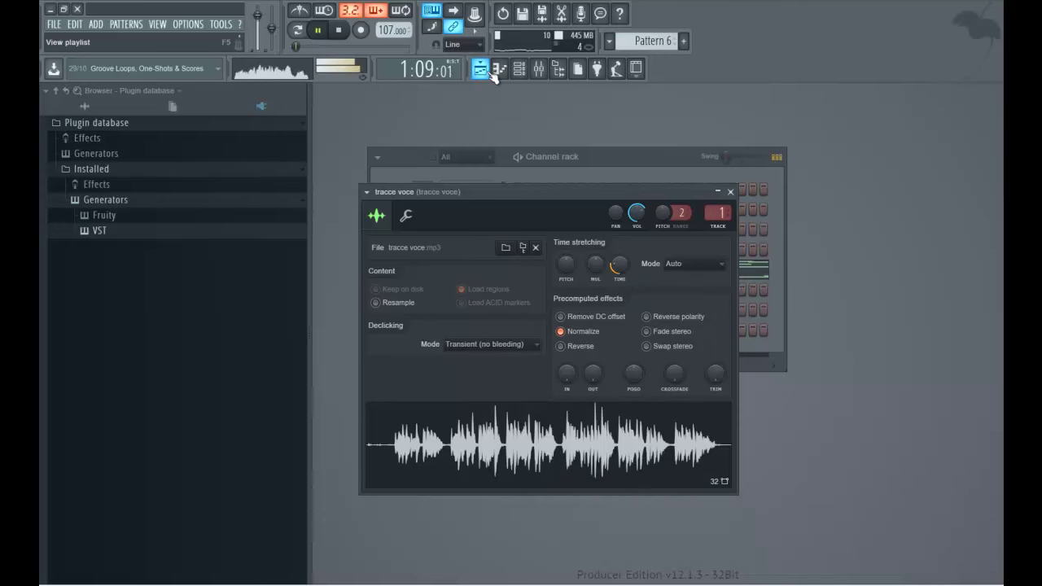
- Open Pattern 6 from the playlist in the piano roll and shorten its last A3 note to a duration of 0:15:01
{"action": "left_click", "coordinate": [481, 68]}
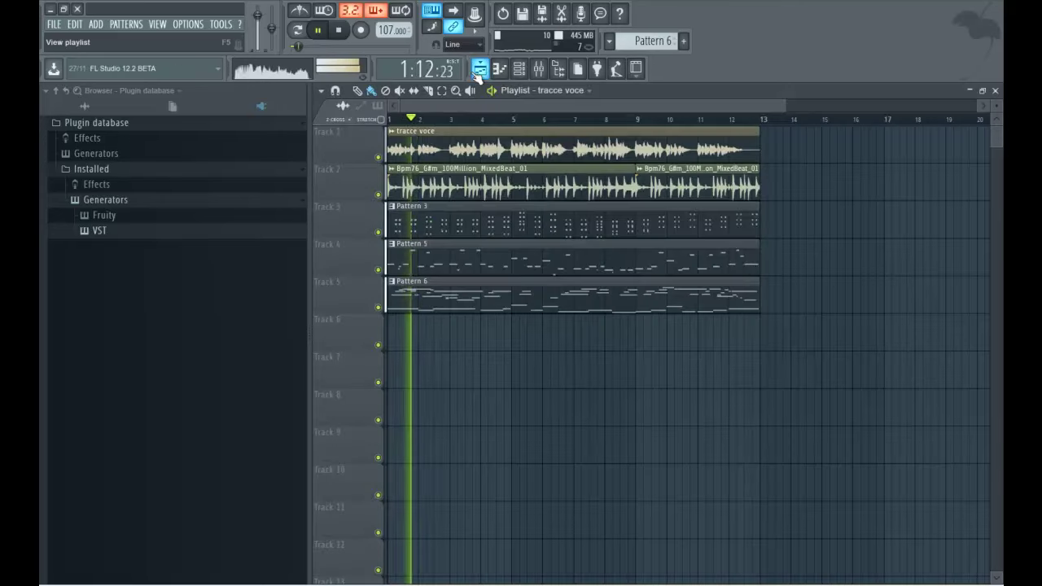
{"action": "double_click", "coordinate": [733, 295]}
{"action": "left_click_drag", "start_coordinate": [776, 104], "coordinate": [905, 104]}
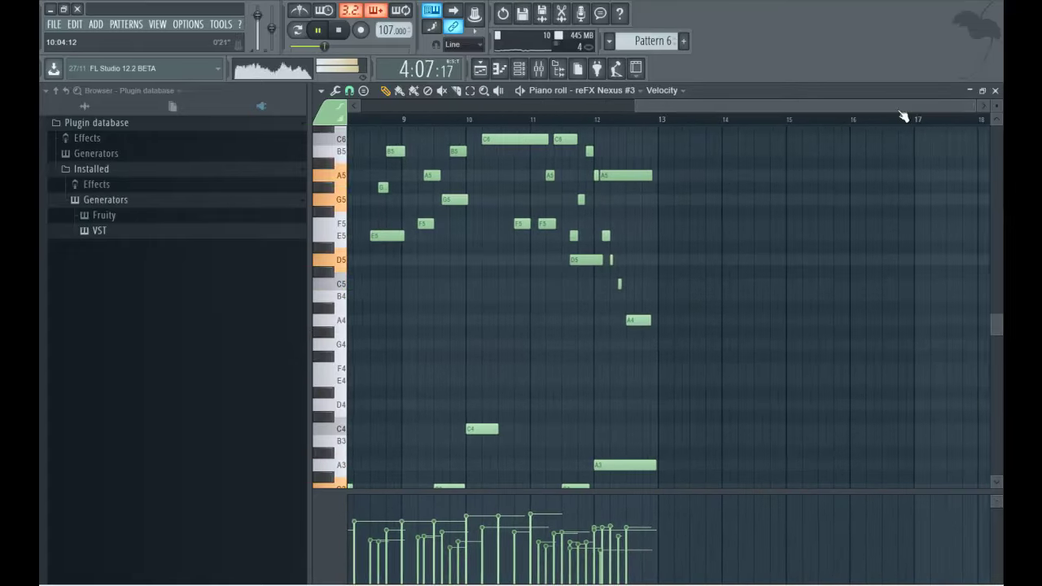
{"action": "scroll", "coordinate": [739, 296], "scroll_direction": "down", "scroll_amount": 4}
{"action": "double_click", "coordinate": [648, 322]}
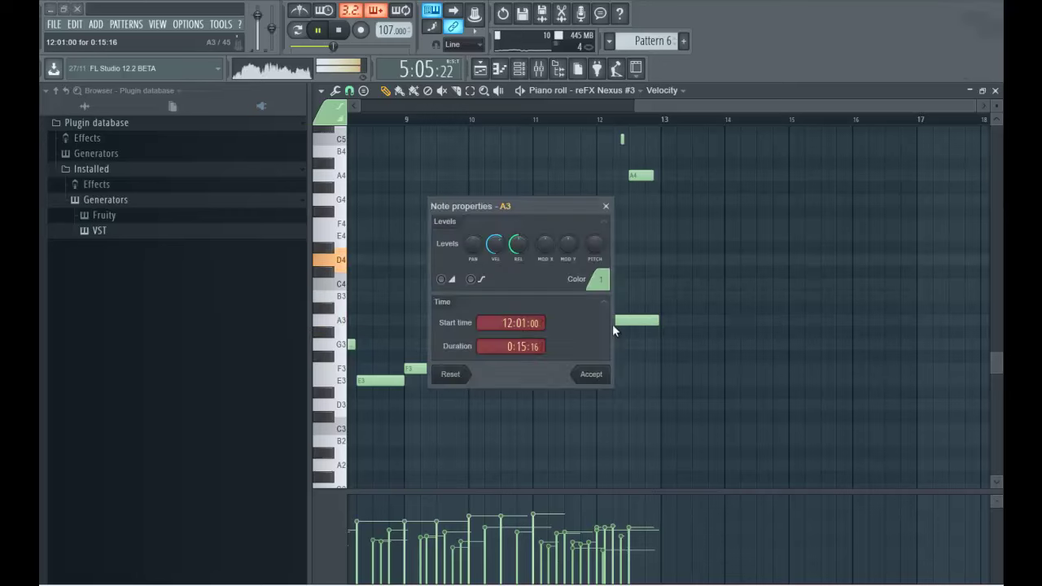
{"action": "left_click_drag", "start_coordinate": [537, 348], "coordinate": [534, 389]}
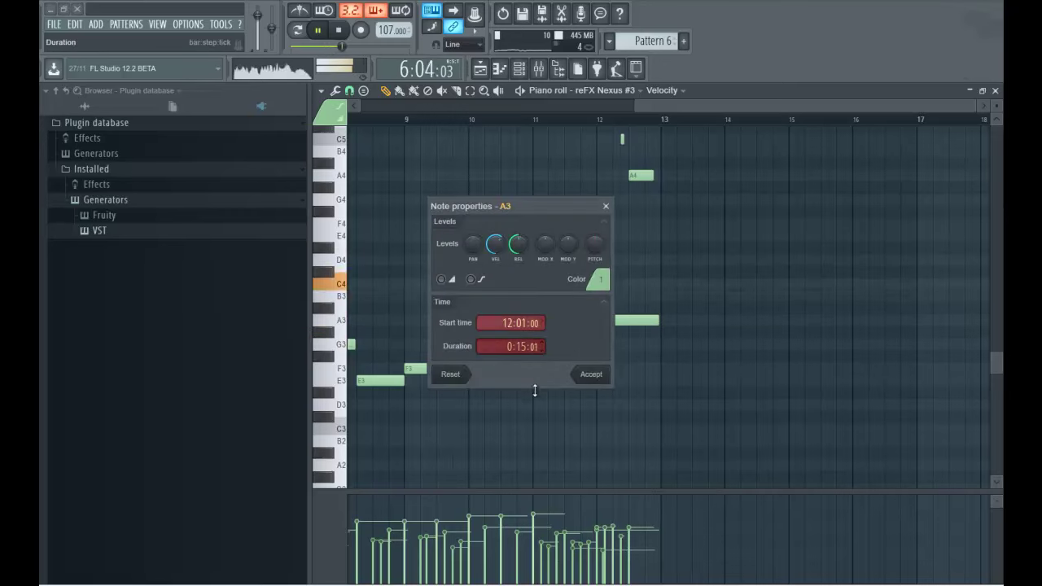
{"action": "left_click", "coordinate": [592, 375]}
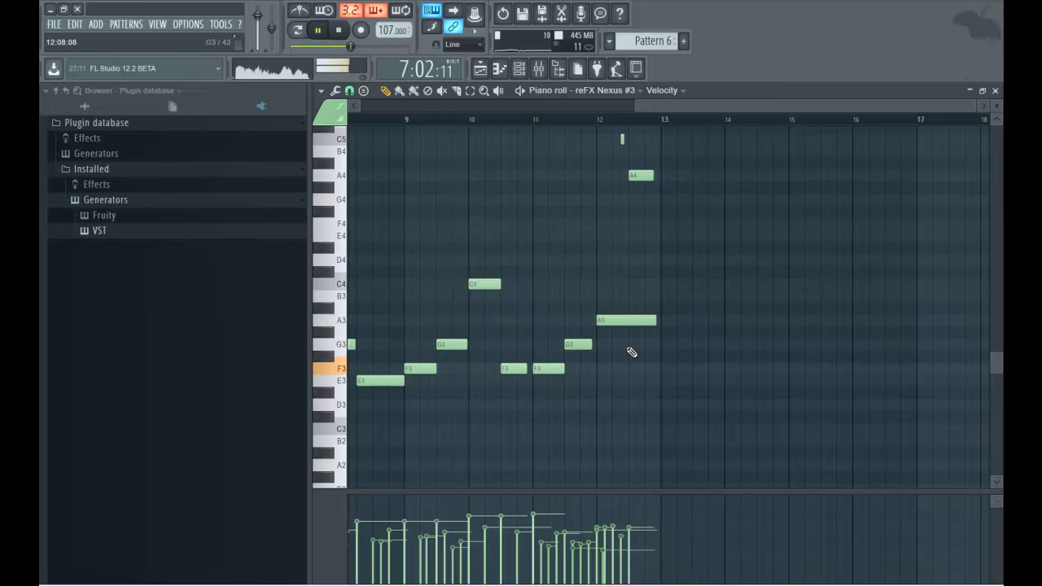
- Select the reFX Nexus #3 melody notes from D4 upward and clone them 15 semitones higher
{"action": "scroll", "coordinate": [696, 272], "scroll_direction": "up", "scroll_amount": 10}
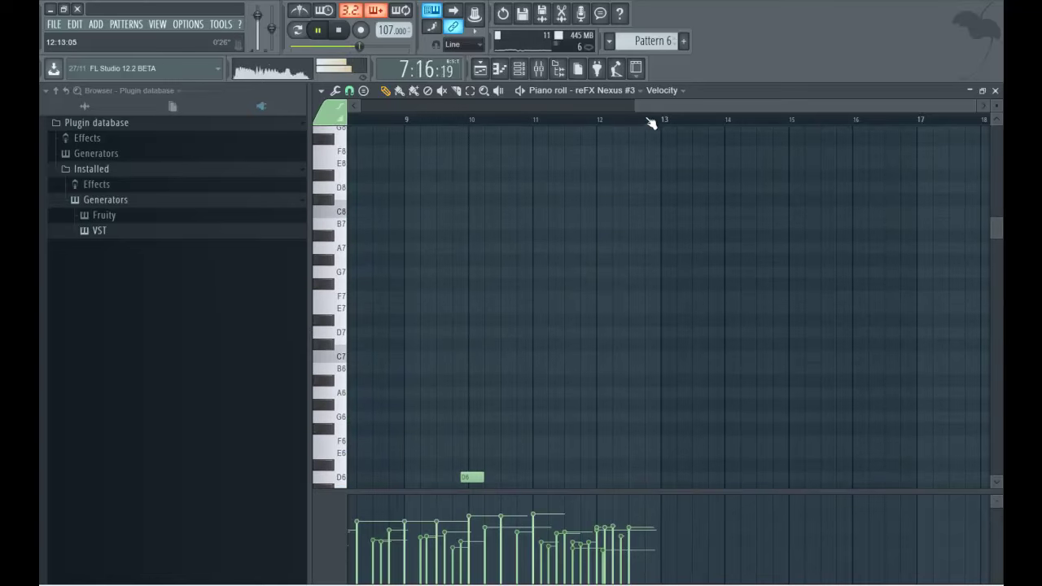
{"action": "scroll", "coordinate": [507, 235], "scroll_direction": "down", "scroll_amount": 6}
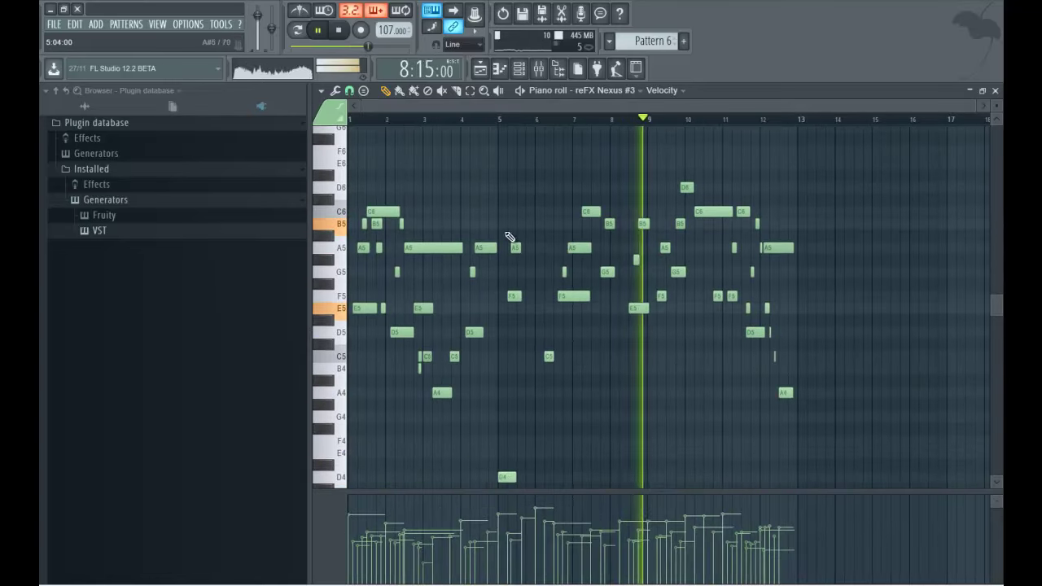
{"action": "left_click", "coordinate": [471, 91]}
{"action": "left_click_drag", "start_coordinate": [917, 159], "coordinate": [302, 477]}
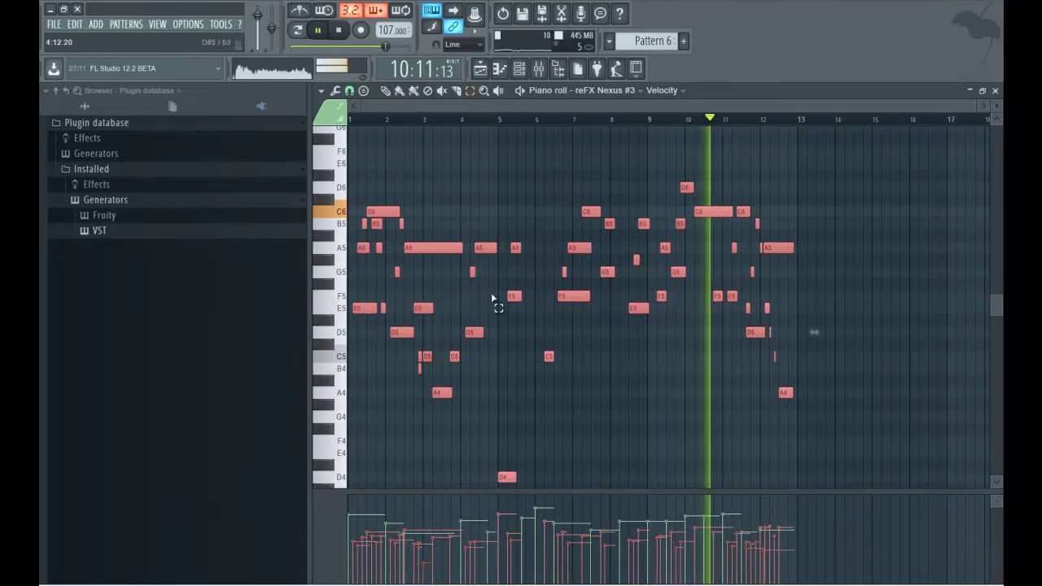
{"action": "scroll", "coordinate": [402, 191], "scroll_direction": "up", "scroll_amount": 3}
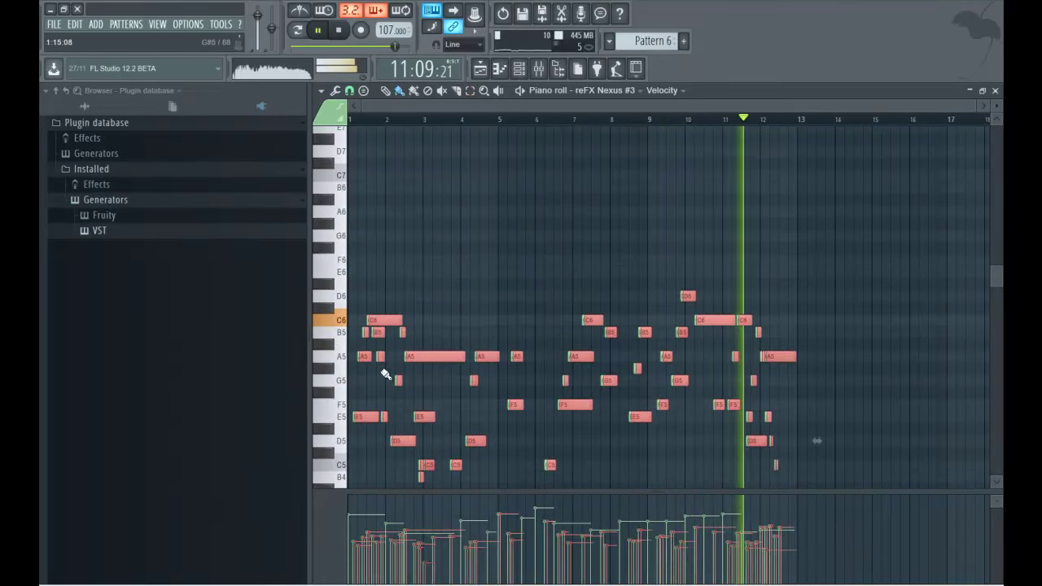
{"action": "left_click_drag", "start_coordinate": [363, 414], "coordinate": [369, 236]}
{"action": "scroll", "coordinate": [390, 195], "scroll_direction": "down", "scroll_amount": 3}
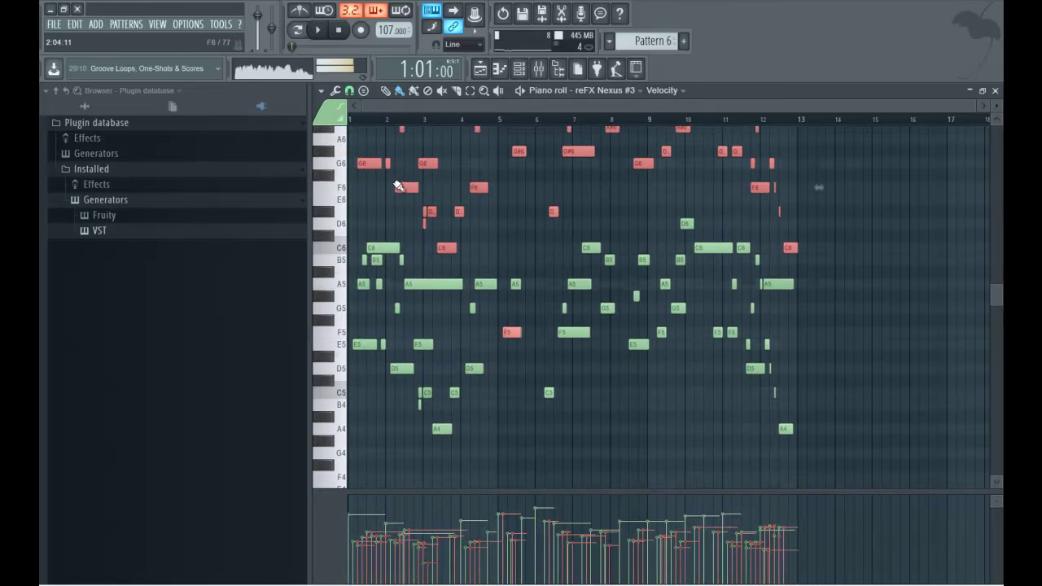
- Lower the cloned notes by two semitones, align their start times with the original notes and play the result
{"action": "key", "text": "space"}
{"action": "left_click_drag", "start_coordinate": [366, 165], "coordinate": [365, 190]}
{"action": "scroll", "coordinate": [350, 116], "scroll_direction": "up", "scroll_amount": 5}
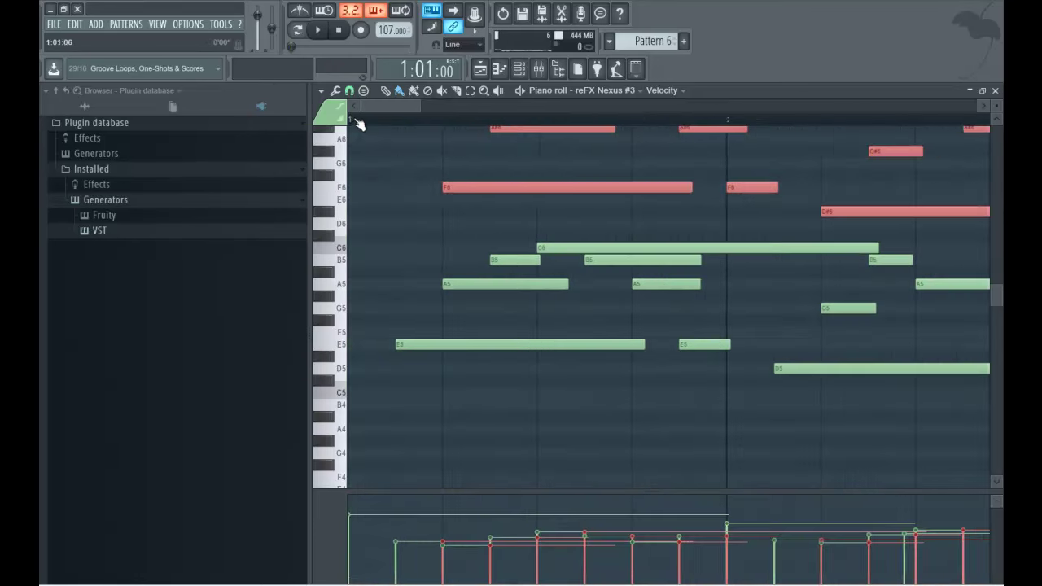
{"action": "left_click_drag", "start_coordinate": [446, 189], "coordinate": [418, 191]}
{"action": "key", "text": "space"}
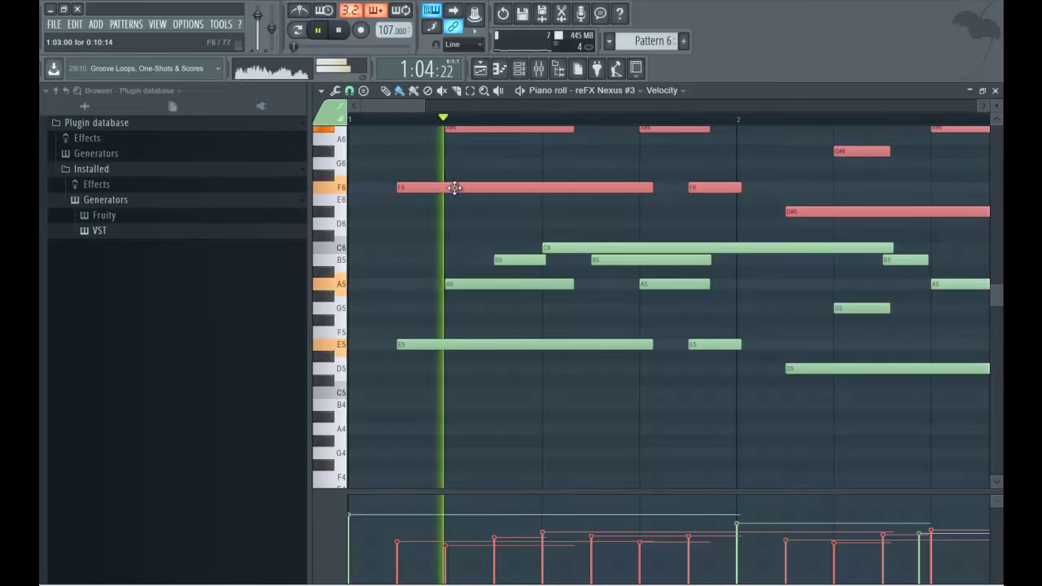
- Lower the cloned Nexus #3 notes by one more semitone, play the result and close the piano roll
{"action": "key", "text": "space"}
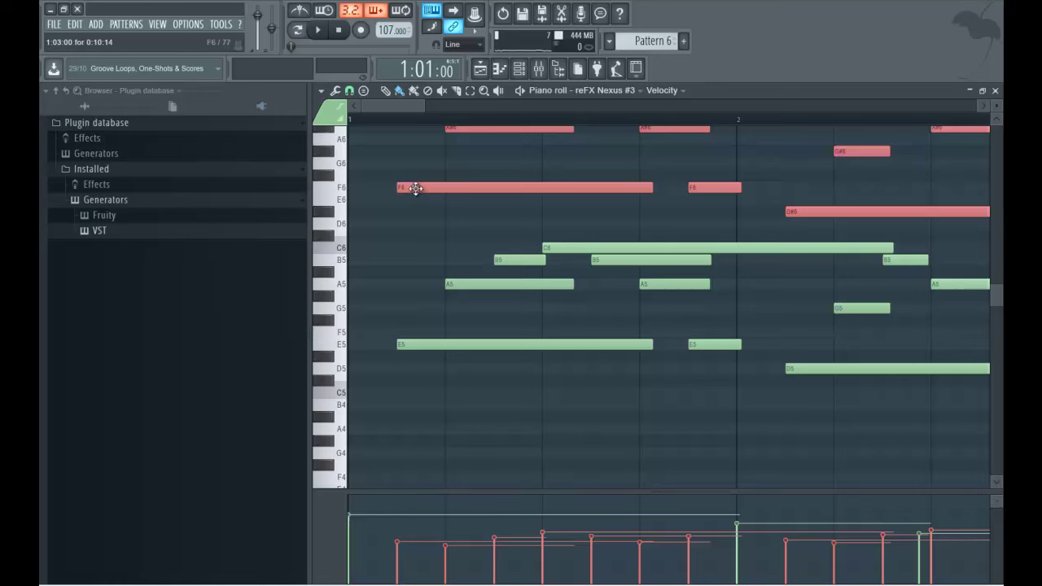
{"action": "left_click_drag", "start_coordinate": [414, 190], "coordinate": [414, 202]}
{"action": "key", "text": "space"}
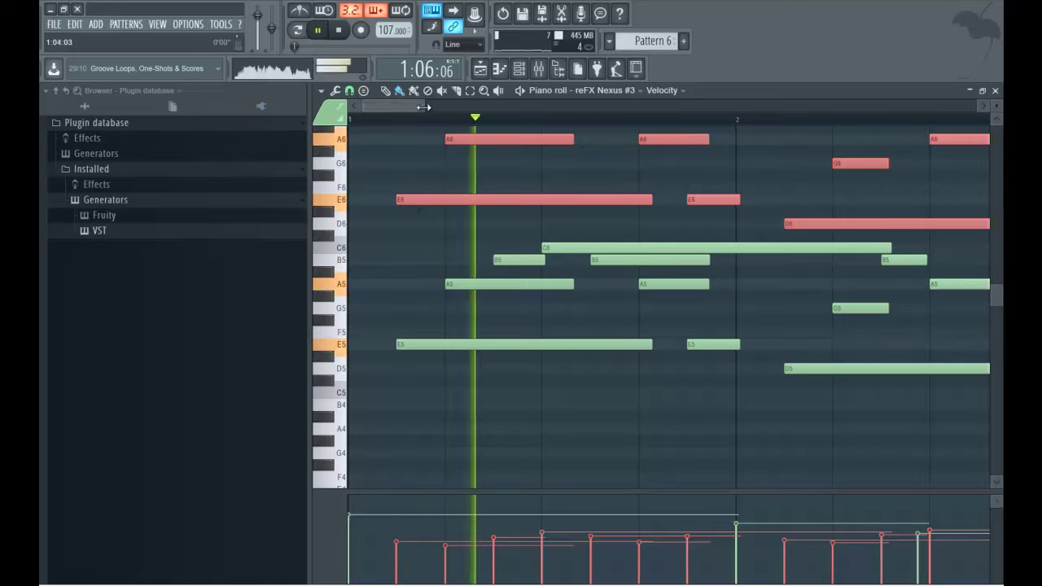
{"action": "scroll", "coordinate": [826, 222], "scroll_direction": "down", "scroll_amount": 5}
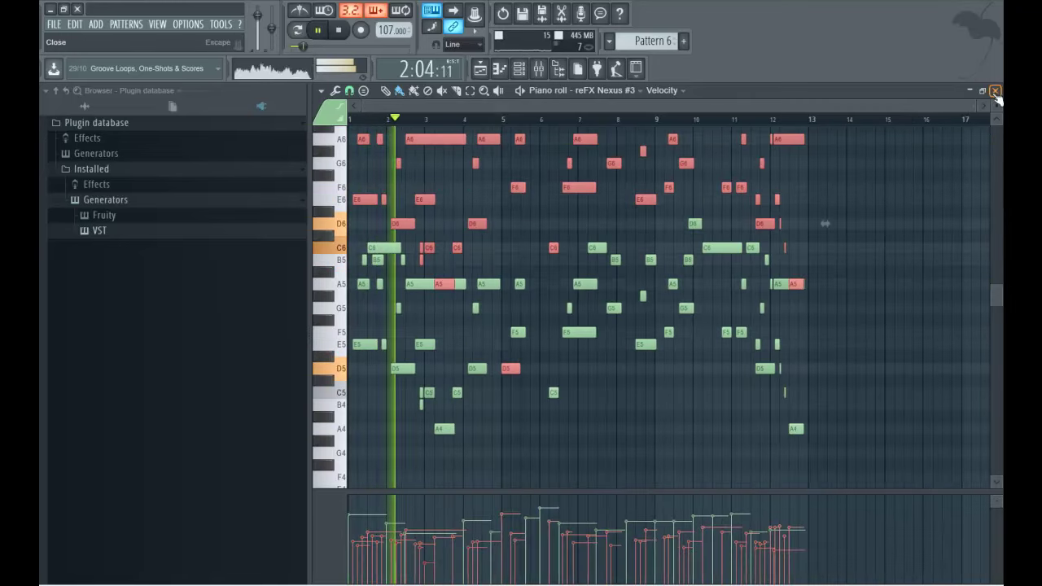
{"action": "left_click", "coordinate": [993, 91]}
- Open reFX Nexus #3 and the mixer, and load Fruity Parametric EQ 2 into slot 10 of Insert 3
{"action": "left_click", "coordinate": [483, 270]}
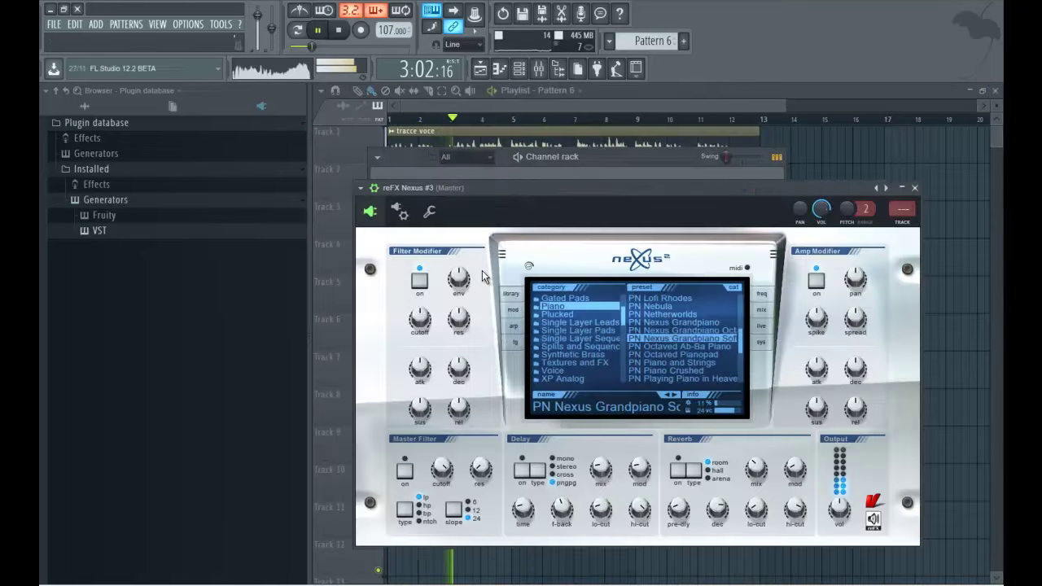
{"action": "left_click", "coordinate": [674, 470]}
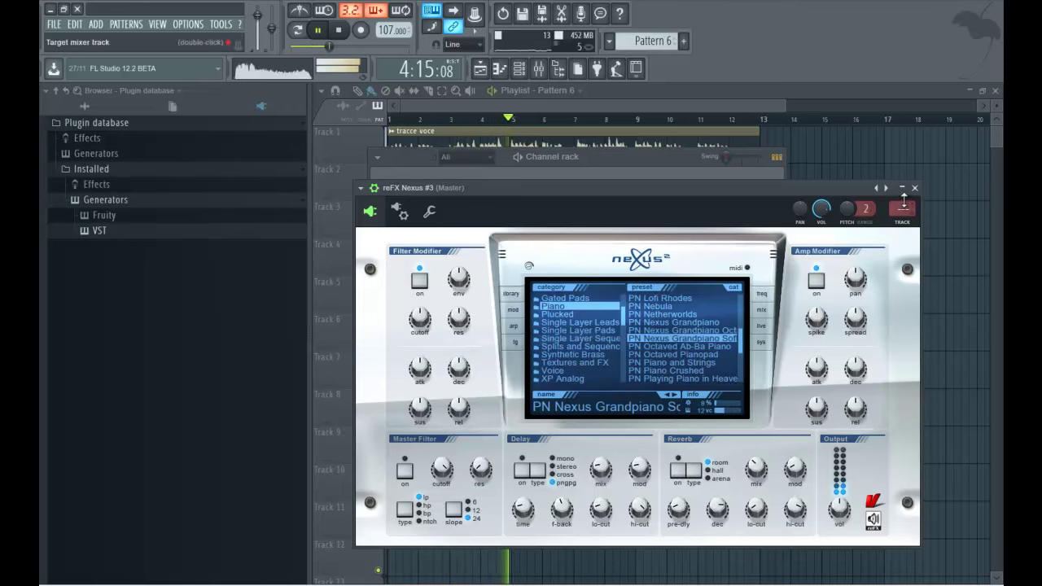
{"action": "left_click", "coordinate": [519, 69]}
{"action": "key", "text": "space"}
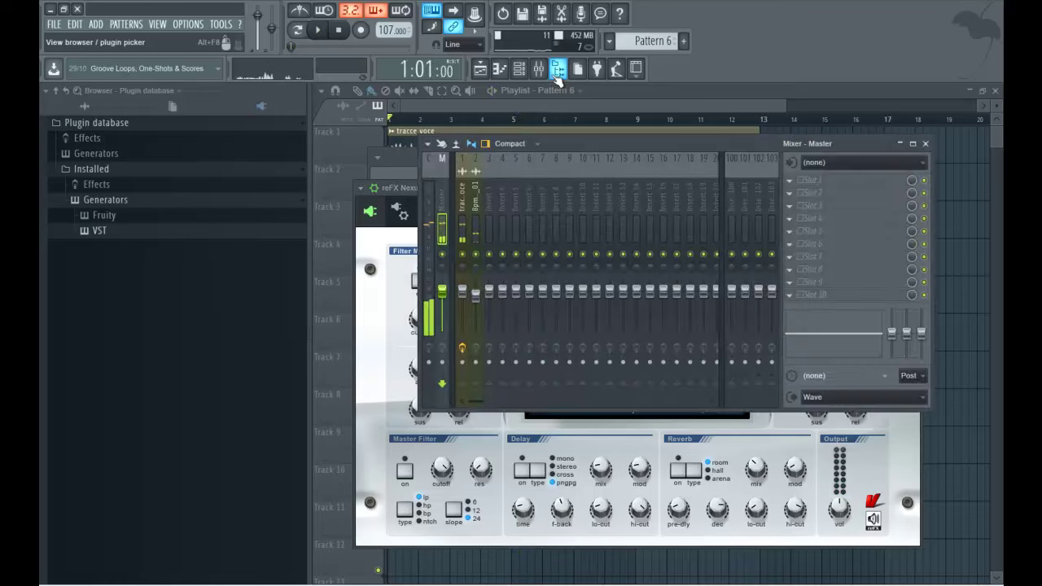
{"action": "left_click", "coordinate": [489, 221]}
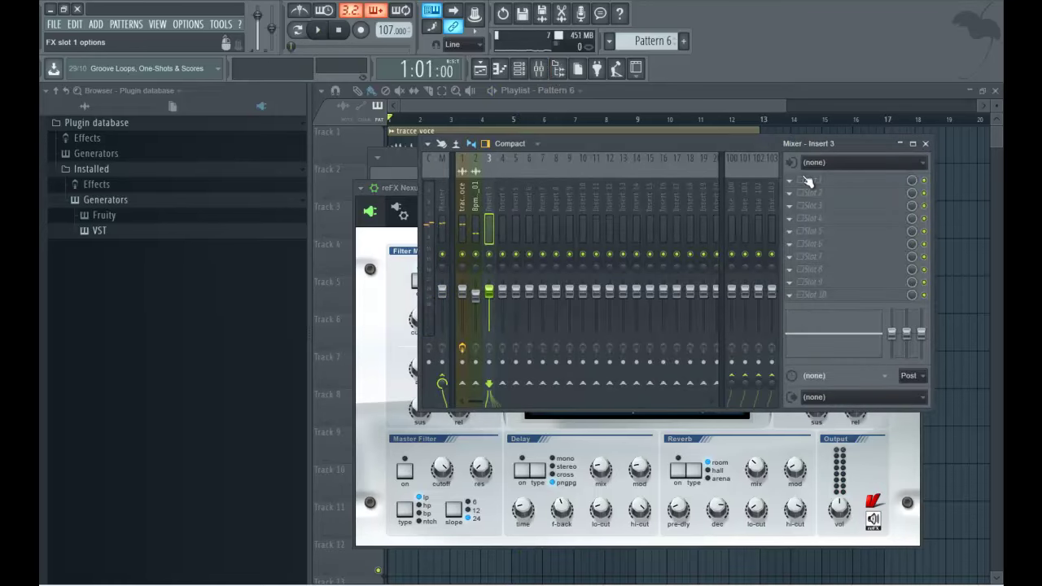
{"action": "left_click", "coordinate": [794, 302]}
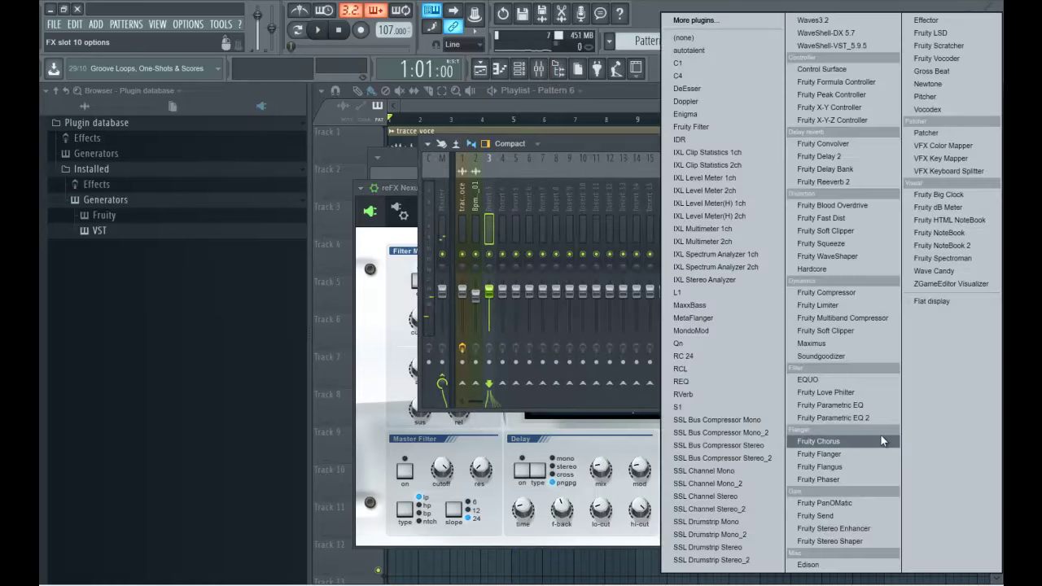
{"action": "left_click", "coordinate": [867, 418]}
{"action": "key", "text": "space"}
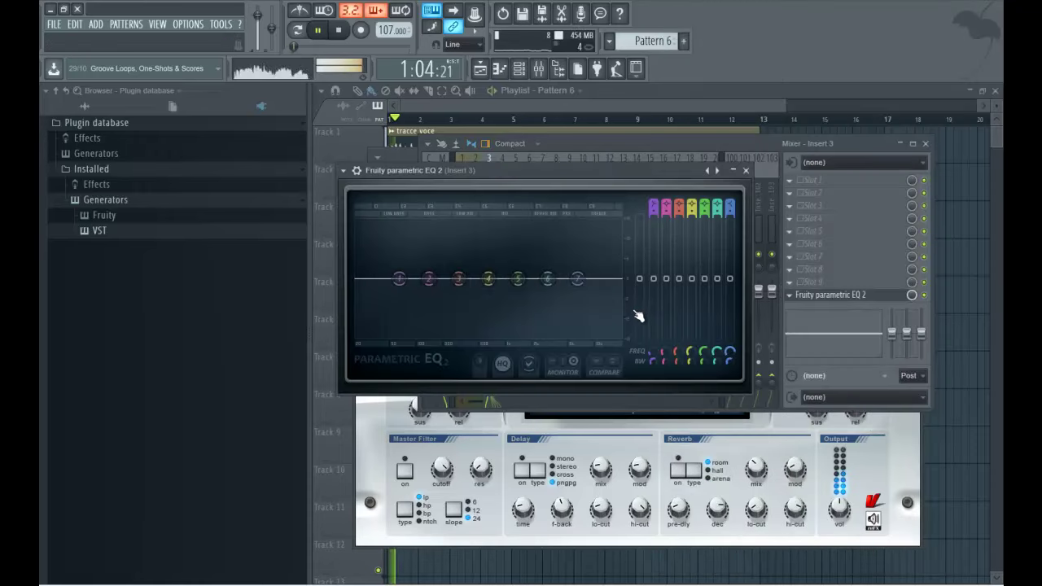
- Select the reFX Nexus #3 channel, route it to mixer Insert 3 and start playback
{"action": "left_click", "coordinate": [537, 98]}
{"action": "key", "text": "space"}
{"action": "double_click", "coordinate": [488, 294]}
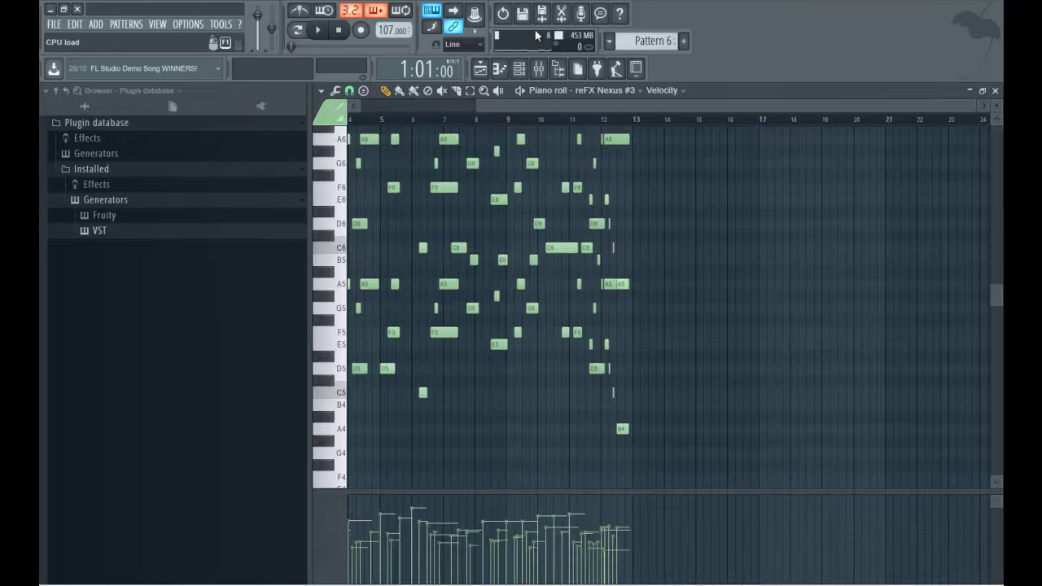
{"action": "left_click", "coordinate": [537, 69]}
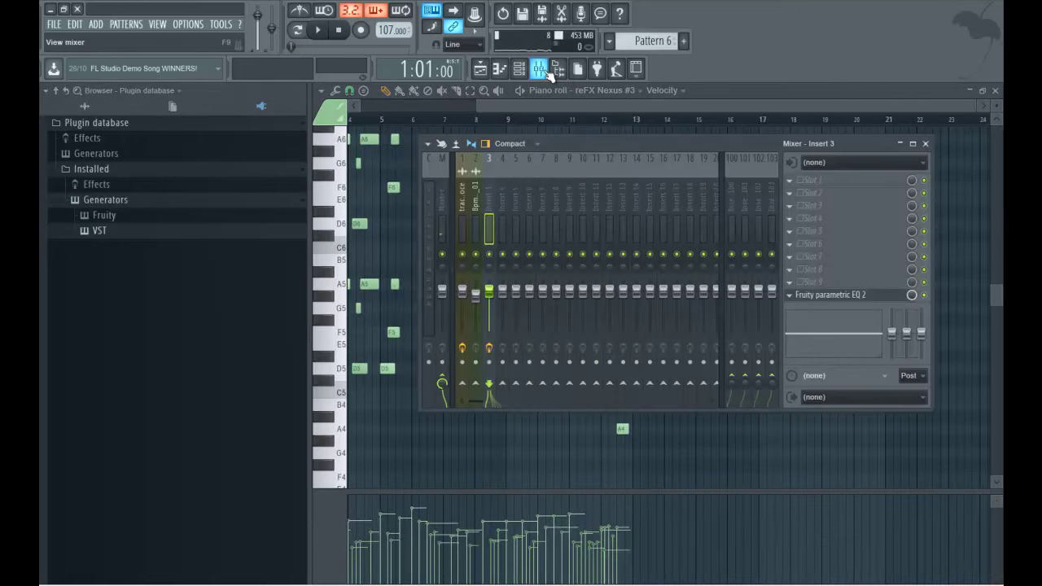
{"action": "right_click", "coordinate": [491, 234]}
{"action": "mouse_move", "coordinate": [542, 234]}
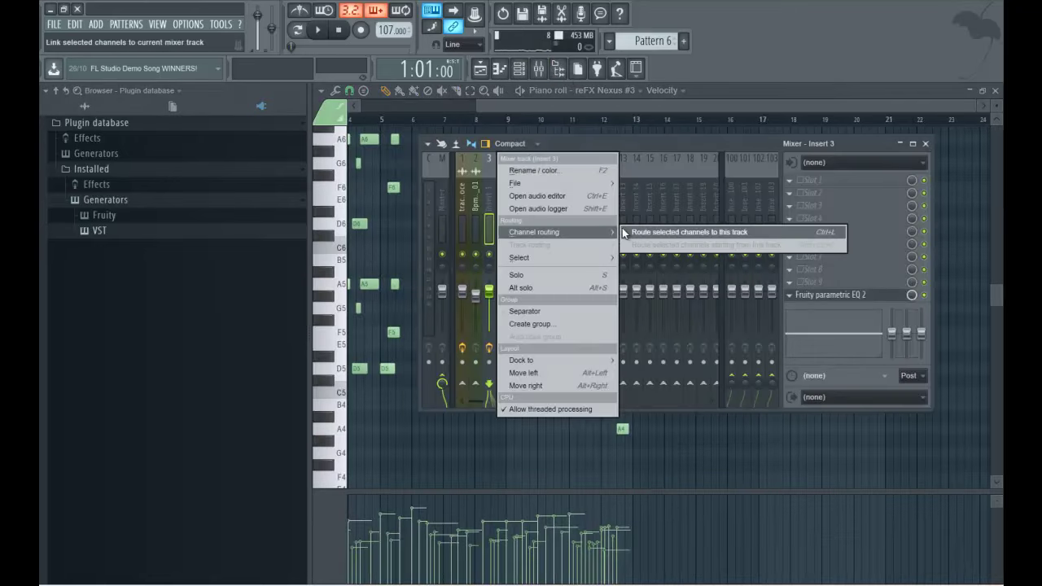
{"action": "left_click", "coordinate": [622, 231]}
{"action": "key", "text": "space"}
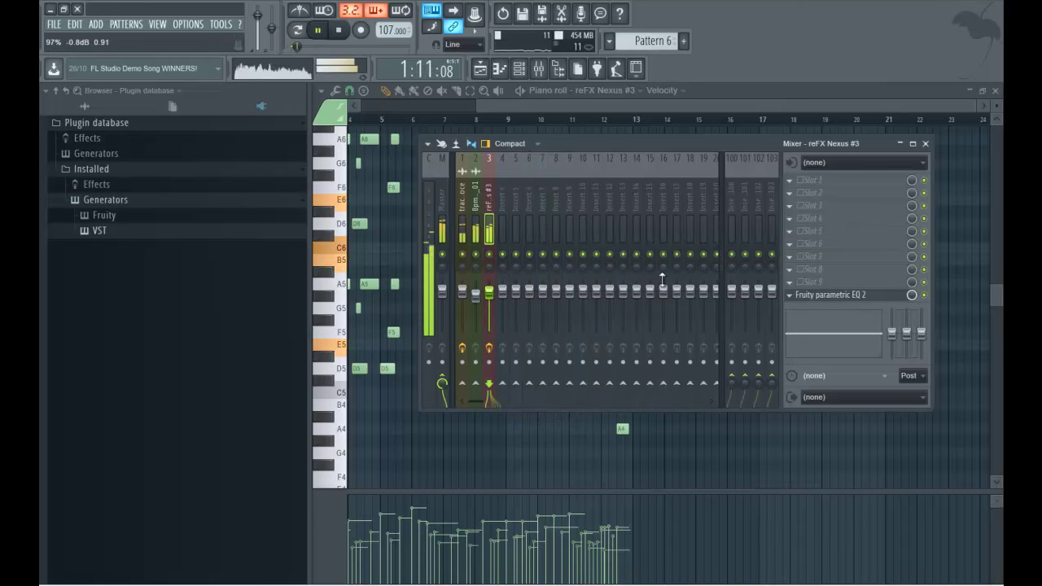
- Cut band 4 of the Nexus #3 EQ by 18 dB at about 520 Hz with a narrow bandwidth and play it
{"action": "left_click", "coordinate": [824, 297]}
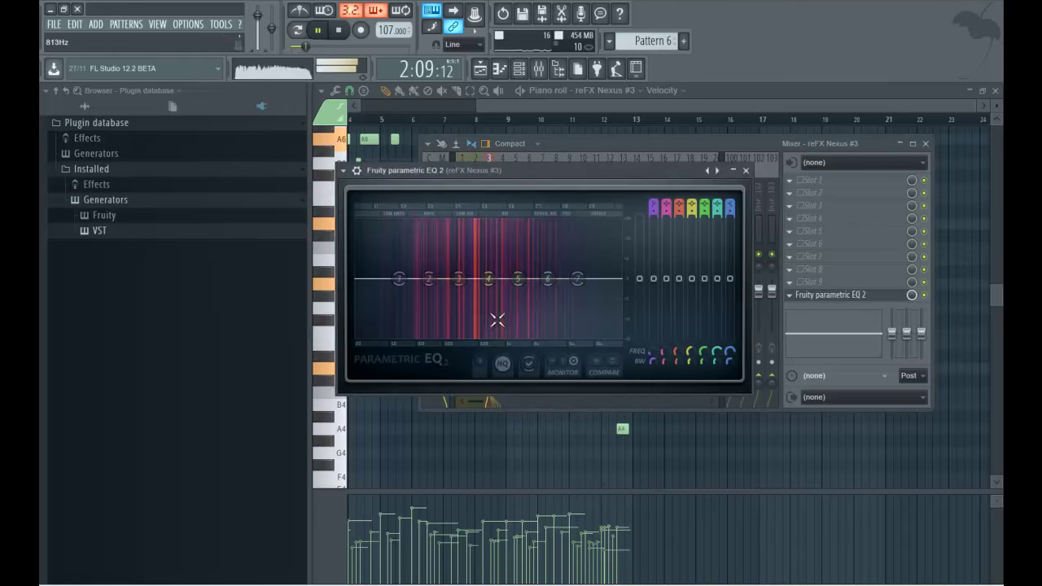
{"action": "key", "text": "space"}
{"action": "left_click_drag", "start_coordinate": [474, 290], "coordinate": [483, 402]}
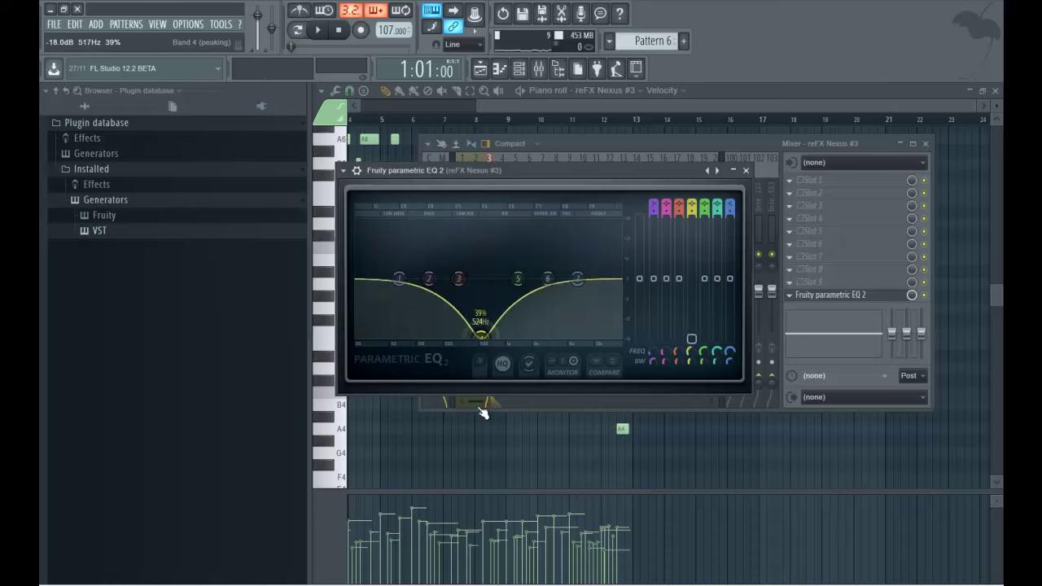
{"action": "left_click_drag", "start_coordinate": [696, 366], "coordinate": [681, 421]}
{"action": "key", "text": "space"}
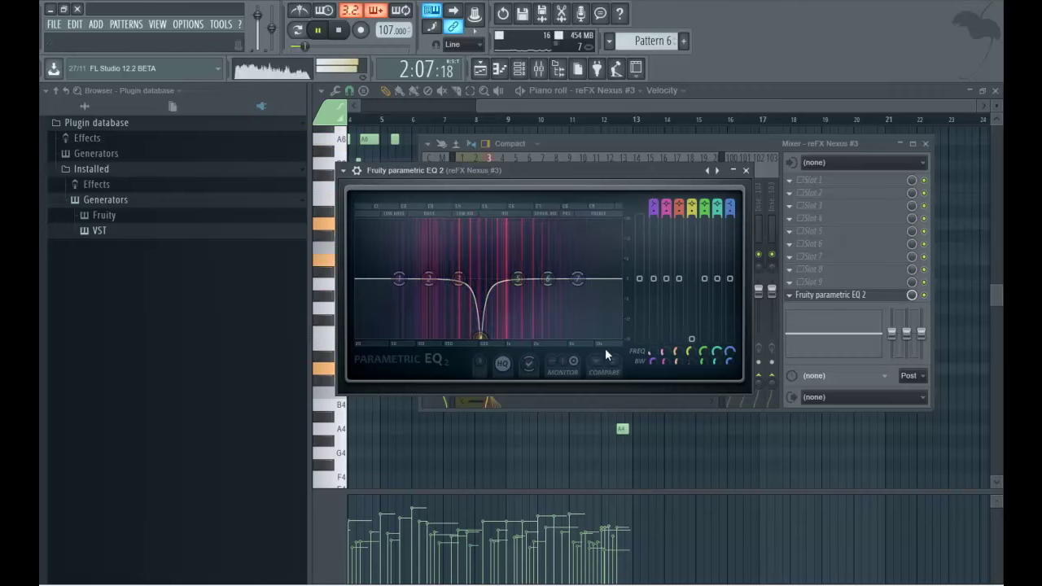
- Pull band 1 of the Nexus #3 EQ fully down to cut the lows, audition it and return to the mixer
{"action": "key", "text": "space"}
{"action": "left_click_drag", "start_coordinate": [405, 285], "coordinate": [413, 334]}
{"action": "key", "text": "space"}
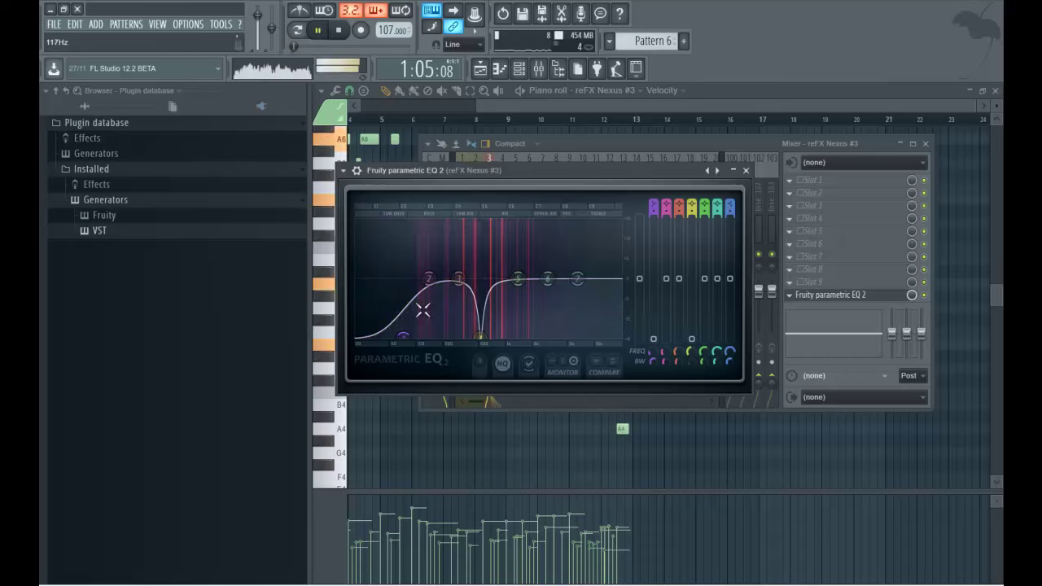
{"action": "left_click", "coordinate": [826, 143]}
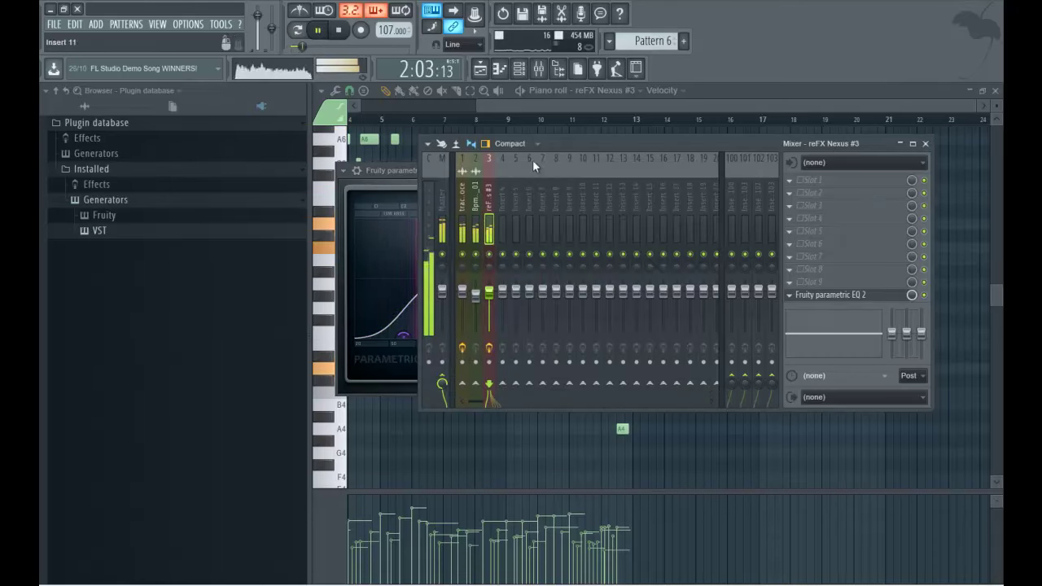
{"action": "key", "text": "space"}
- Load Fruity Parametric EQ 2 into slot 10 of the Master track with the 40Hz + 18kHz cut preset
{"action": "left_click", "coordinate": [441, 203]}
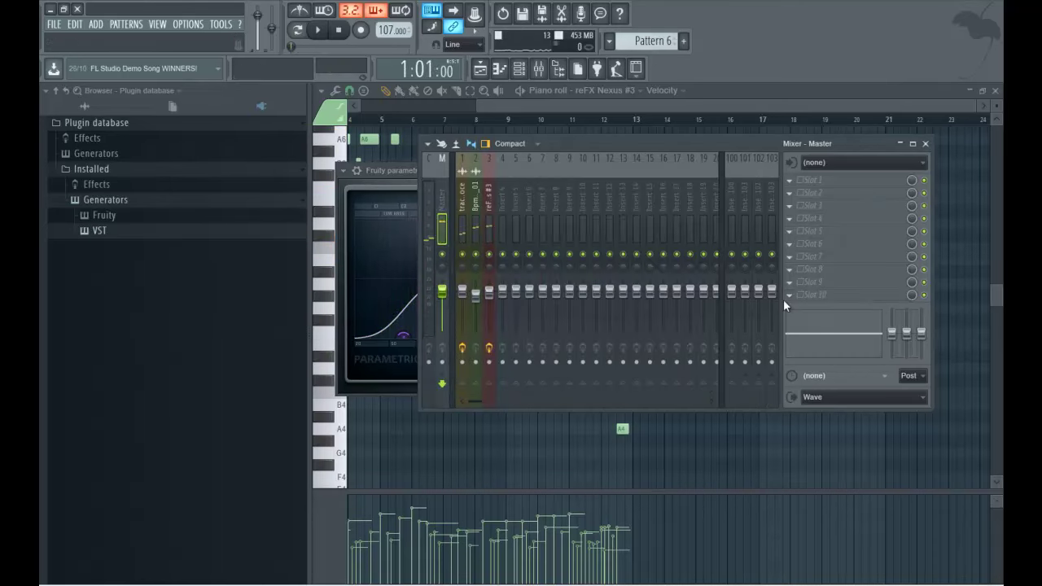
{"action": "left_click", "coordinate": [787, 295]}
{"action": "left_click", "coordinate": [858, 418]}
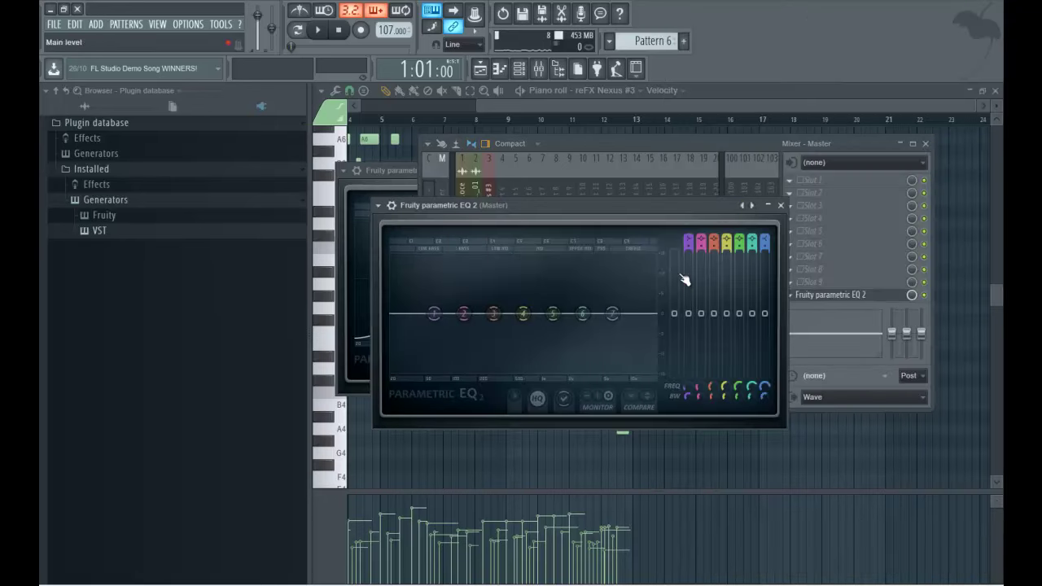
{"action": "left_click", "coordinate": [742, 206]}
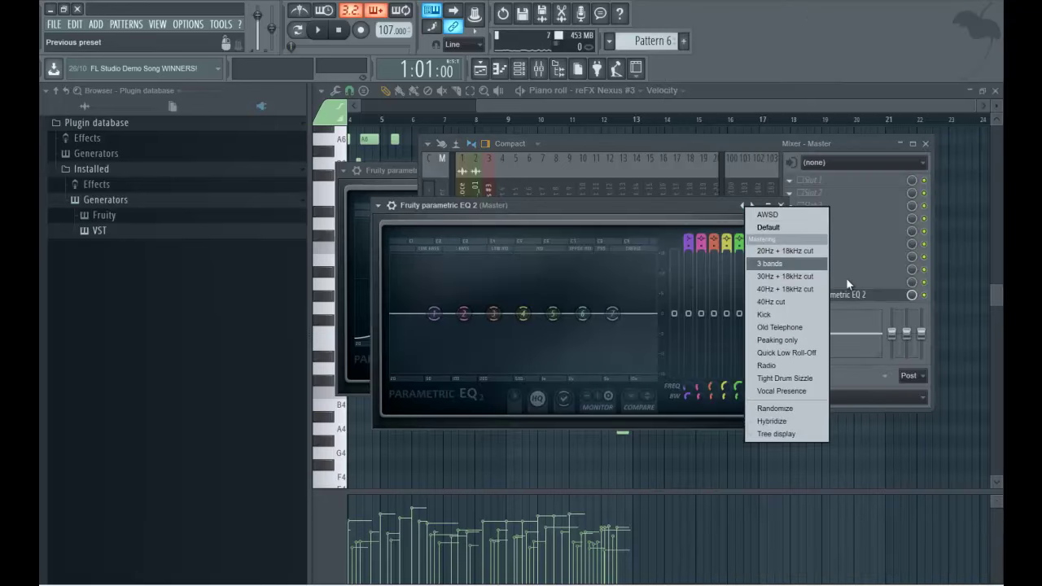
{"action": "left_click", "coordinate": [800, 291]}
- Lower the master EQ's band 1 high-pass to about 25 Hz while auditioning the mix
{"action": "key", "text": "space"}
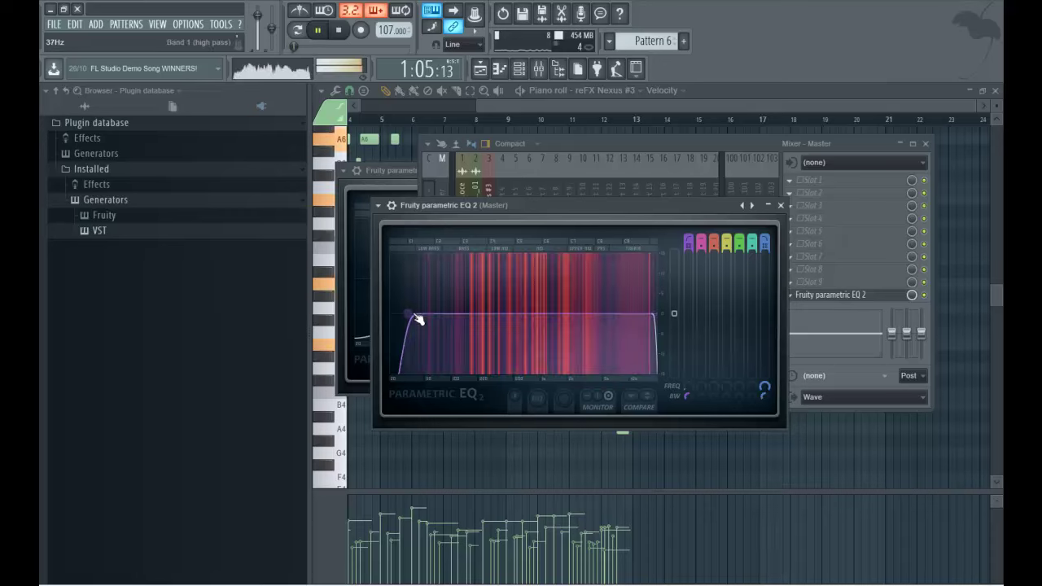
{"action": "key", "text": "space"}
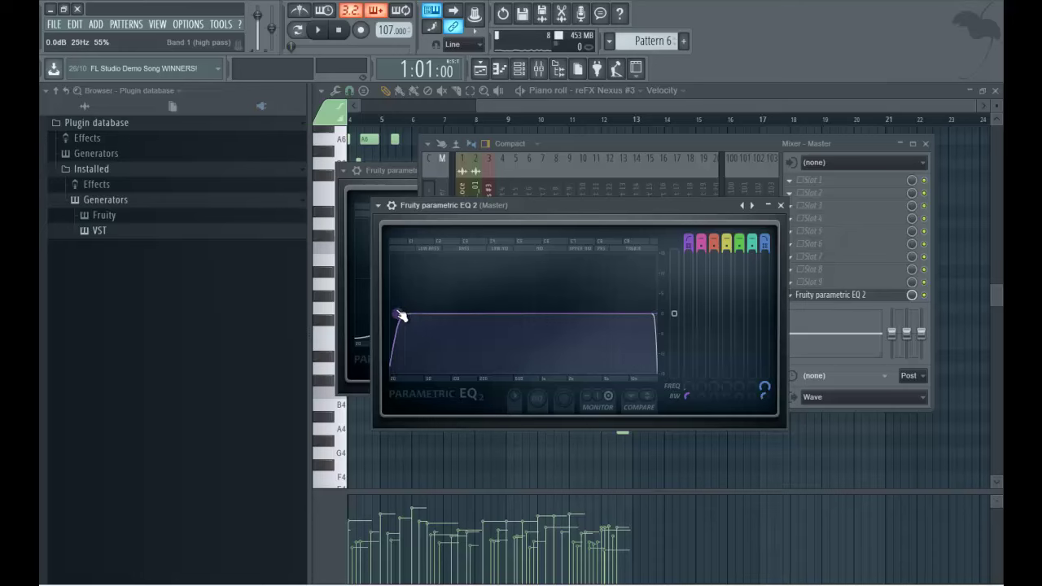
{"action": "key", "text": "space"}
{"action": "key", "text": "space"}
{"action": "key", "text": "space"}
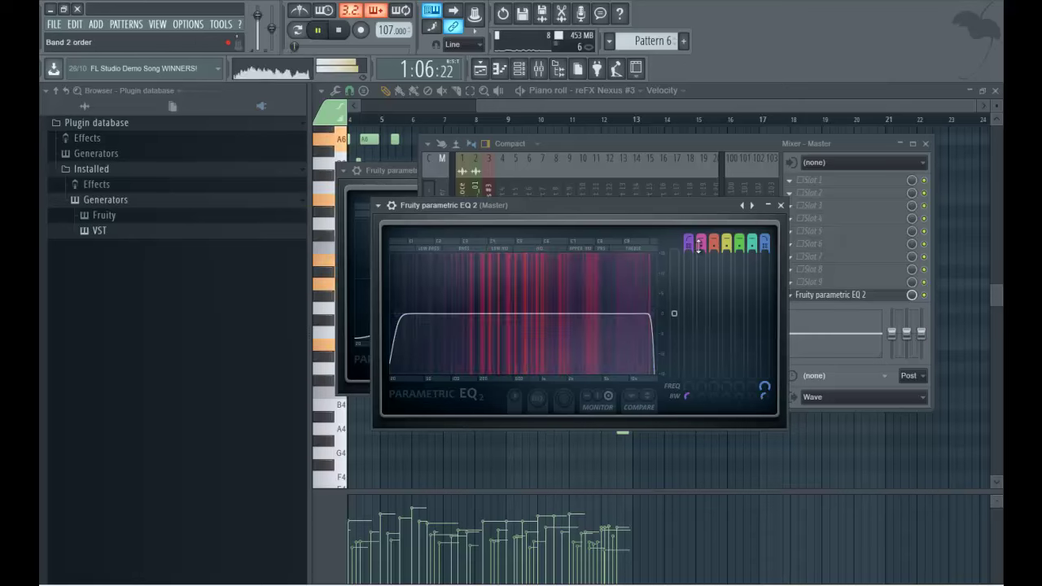
- Close the master EQ, mixer and piano roll, and bring the playlist to the front
{"action": "left_click", "coordinate": [782, 207]}
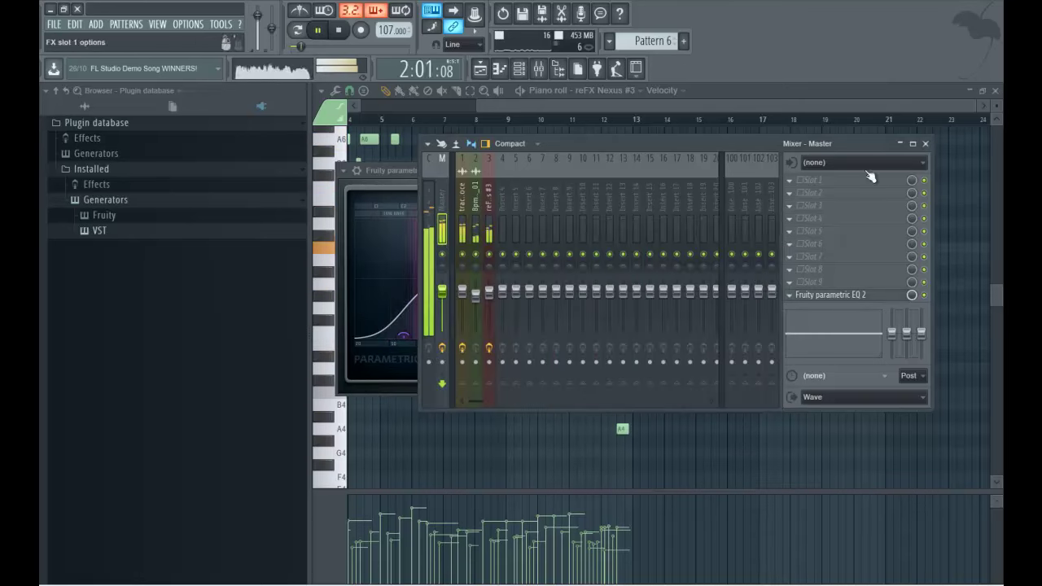
{"action": "left_click", "coordinate": [924, 144]}
{"action": "left_click", "coordinate": [813, 95]}
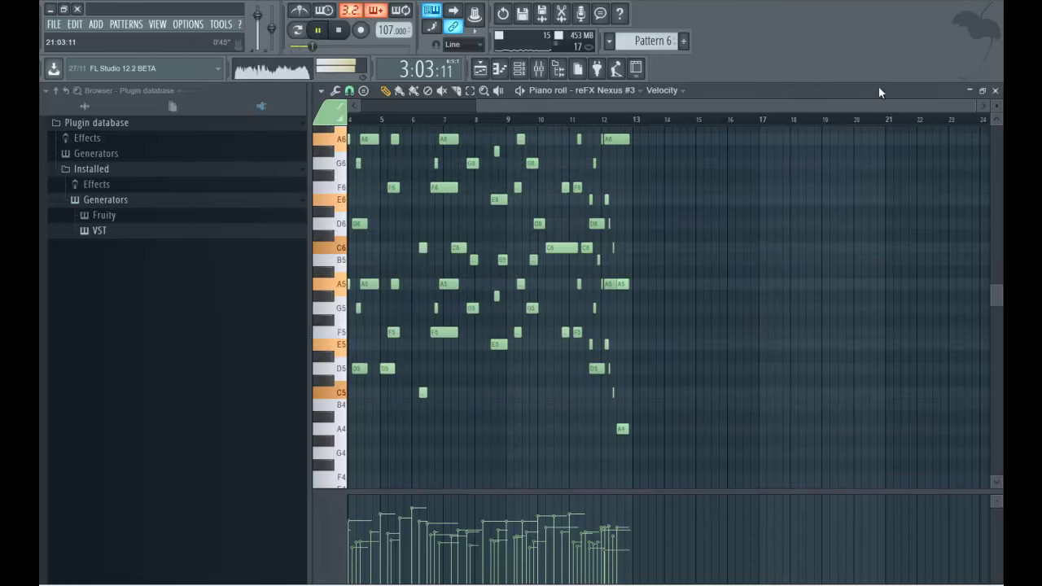
{"action": "left_click", "coordinate": [995, 90]}
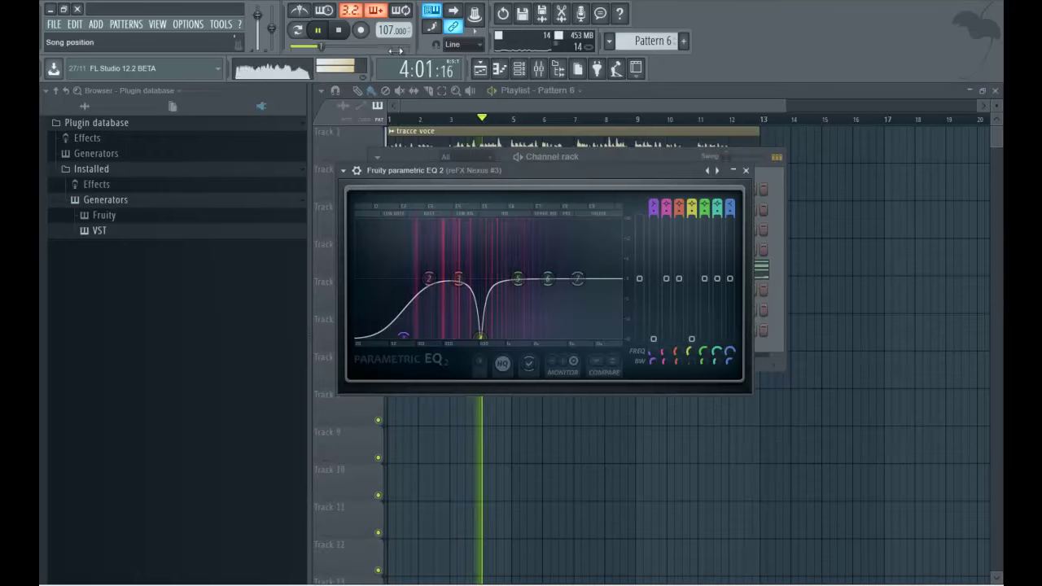
{"action": "left_click", "coordinate": [507, 105]}
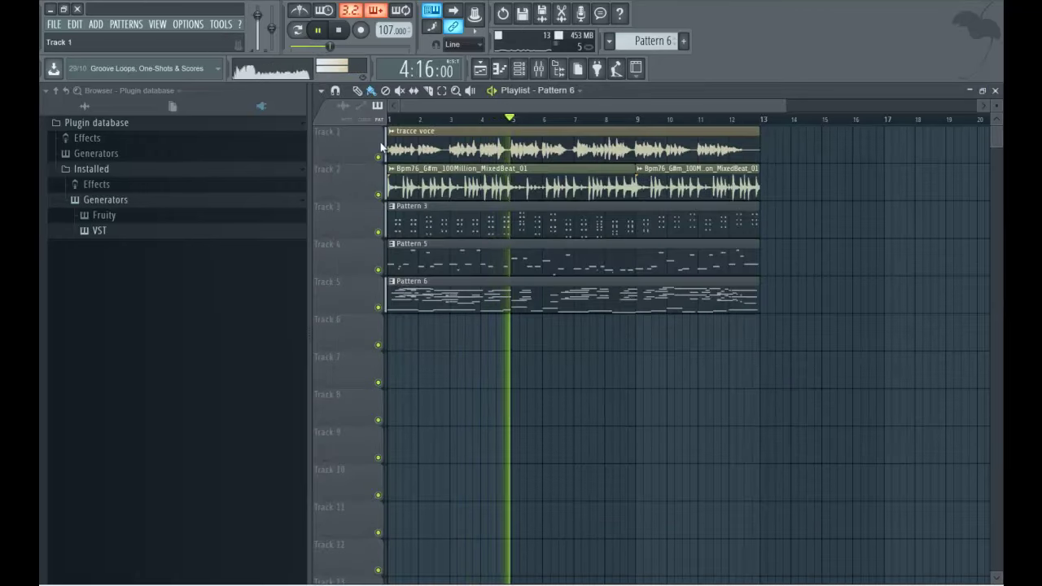
- Open reFX Nexus #4, load the Cello Section 1 preset from XP Dance Orchestra and audition it with the song playing
{"action": "left_click", "coordinate": [519, 70]}
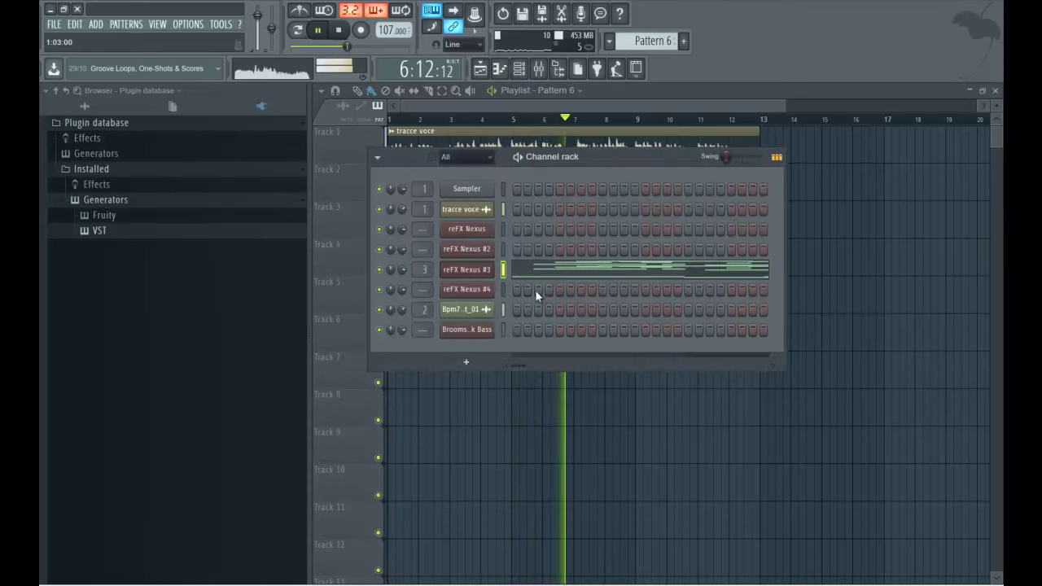
{"action": "left_click", "coordinate": [467, 290]}
{"action": "left_click", "coordinate": [692, 412]}
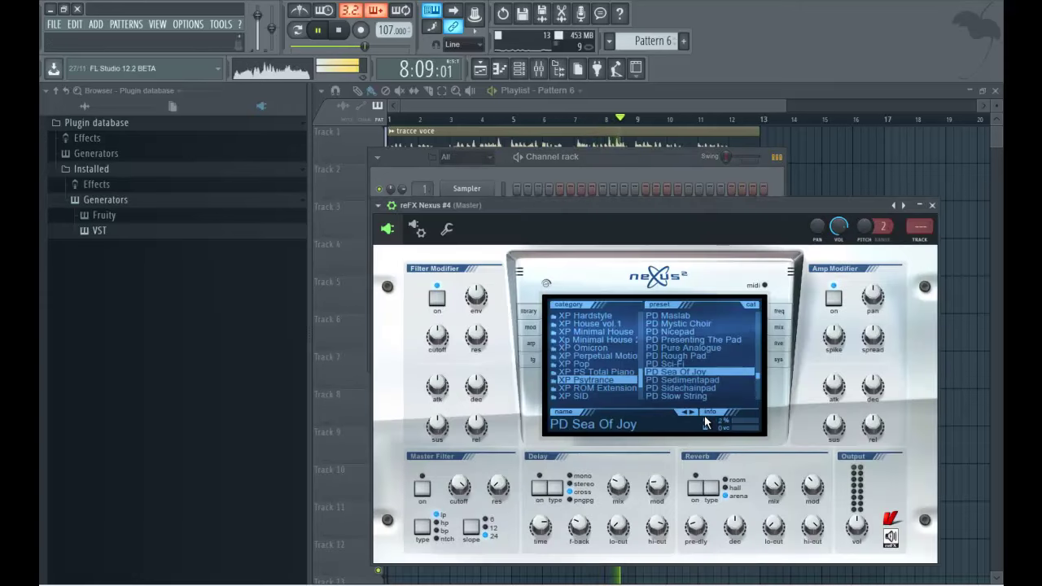
{"action": "scroll", "coordinate": [688, 370], "scroll_direction": "down", "scroll_amount": 4}
{"action": "scroll", "coordinate": [683, 371], "scroll_direction": "down", "scroll_amount": 5}
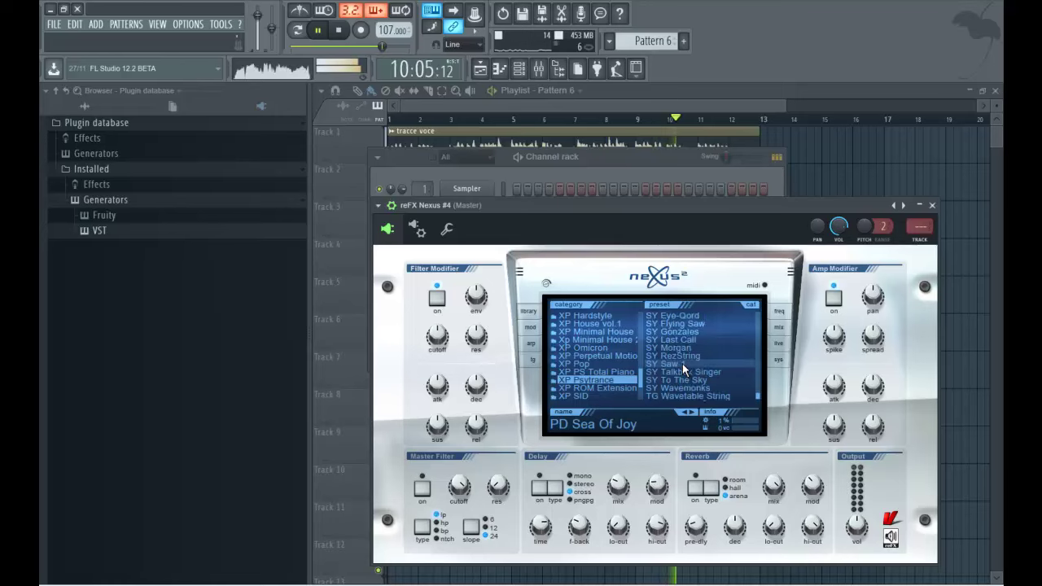
{"action": "scroll", "coordinate": [602, 368], "scroll_direction": "up", "scroll_amount": 5}
{"action": "key", "text": "space"}
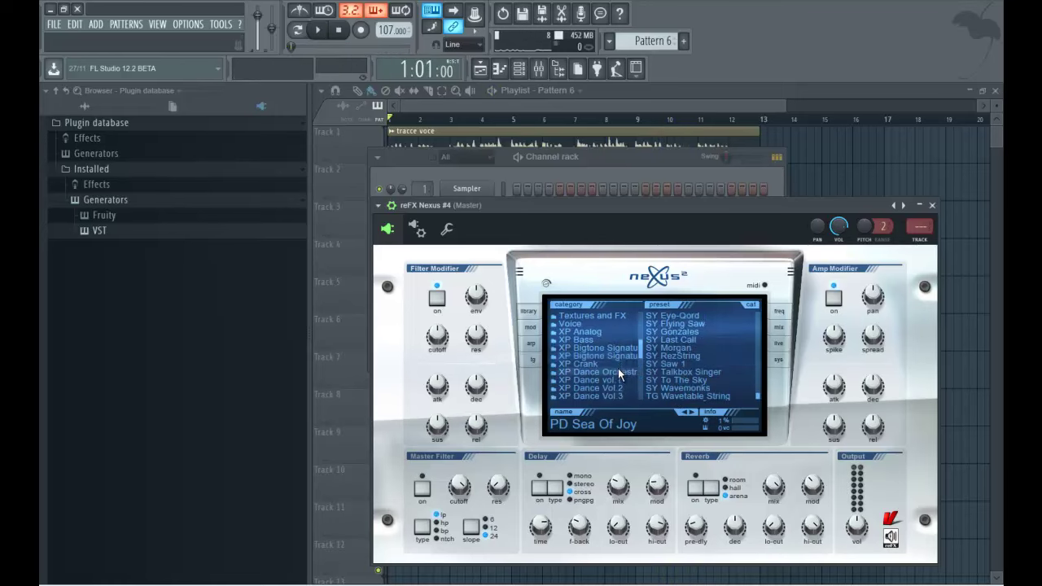
{"action": "left_click", "coordinate": [618, 372]}
{"action": "left_click", "coordinate": [678, 340]}
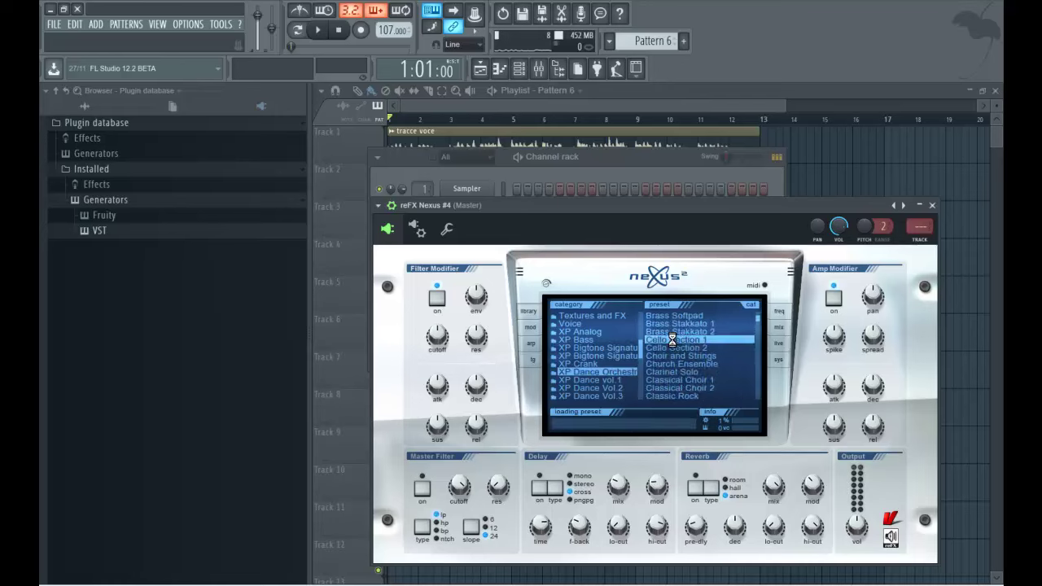
{"action": "key", "text": "space"}
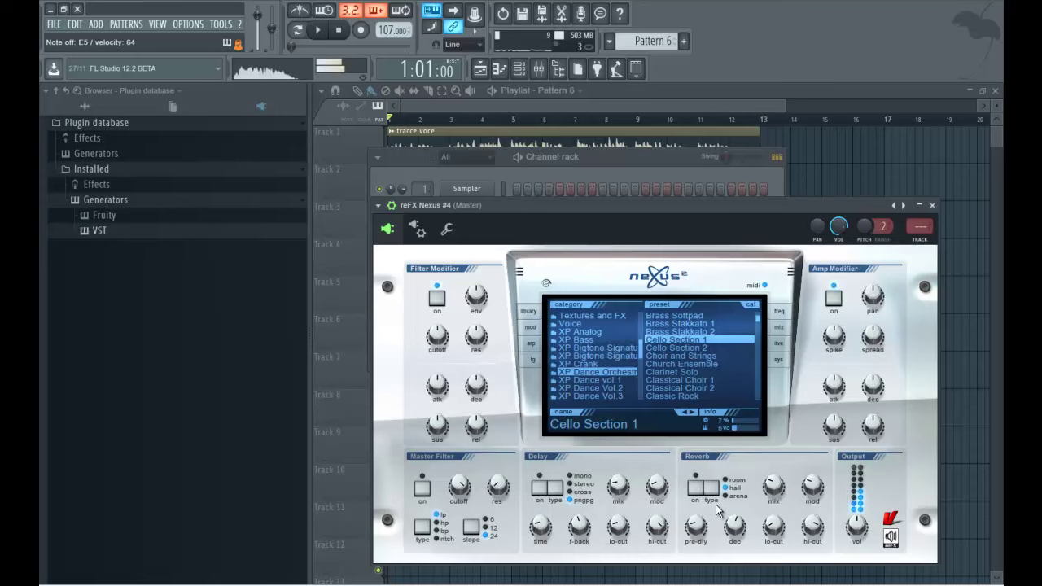
{"action": "left_click", "coordinate": [317, 30]}
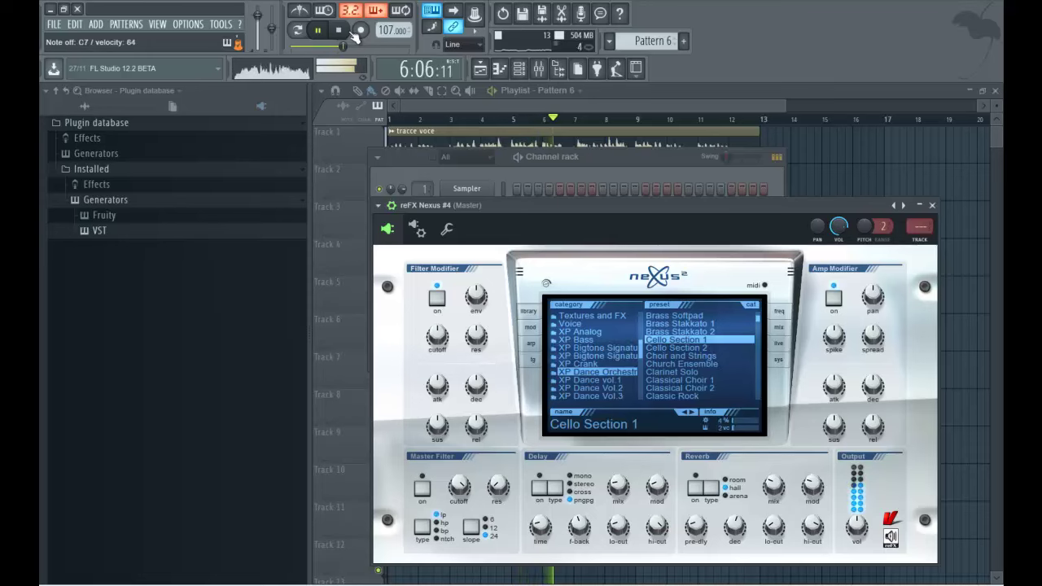
- Stop the song and audition the AR and BA presets of XP Dance Vol.2 in reFX Nexus #4, including BA CrookerBass 3
{"action": "left_click", "coordinate": [348, 31]}
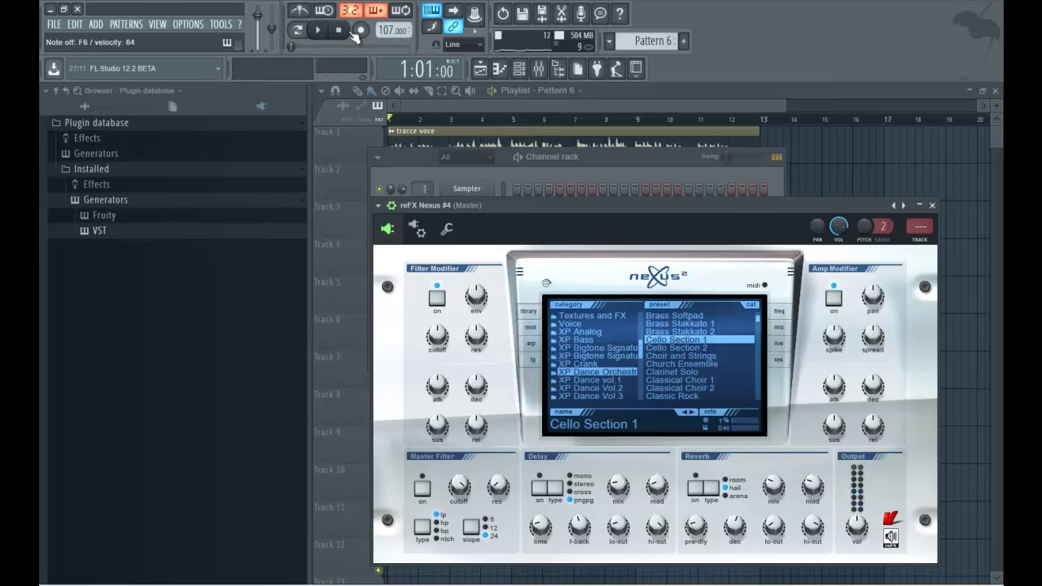
{"action": "left_click", "coordinate": [606, 389]}
{"action": "left_click", "coordinate": [676, 347]}
{"action": "scroll", "coordinate": [676, 343], "scroll_direction": "down", "scroll_amount": 5}
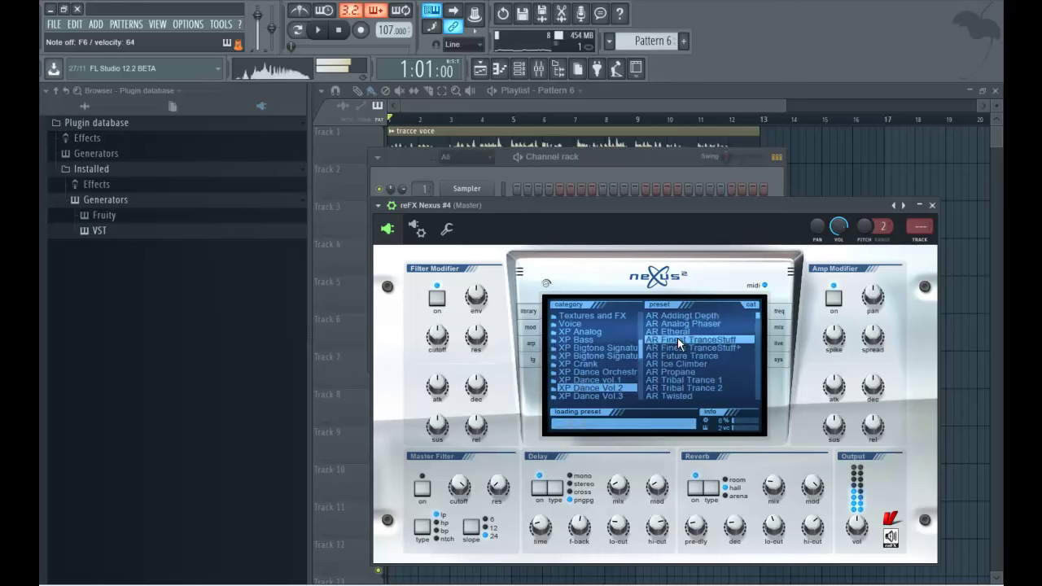
{"action": "left_click", "coordinate": [669, 348]}
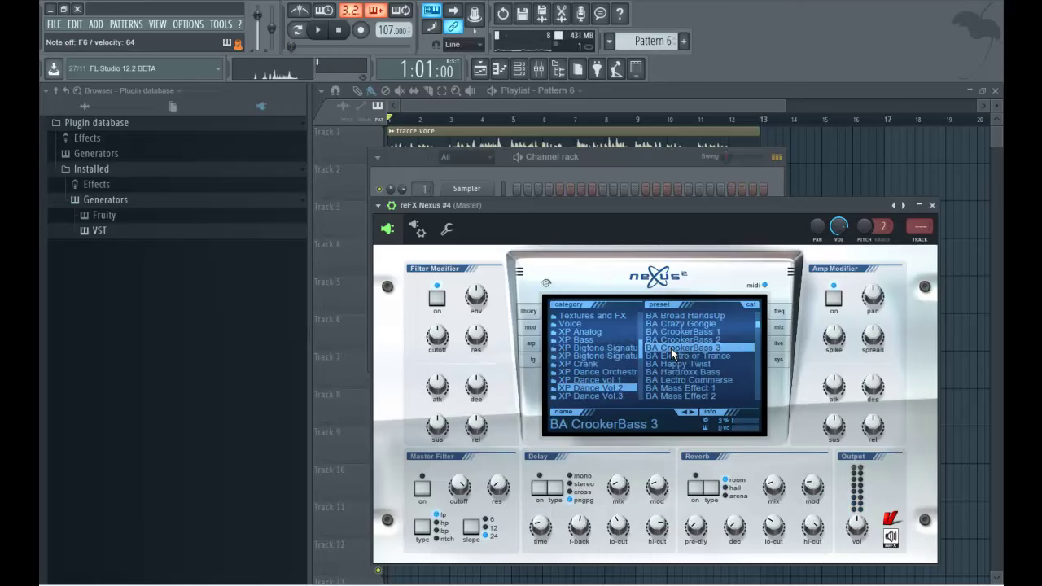
{"action": "left_click", "coordinate": [674, 332]}
{"action": "scroll", "coordinate": [675, 352], "scroll_direction": "down", "scroll_amount": 3}
{"action": "left_click", "coordinate": [675, 349]}
{"action": "scroll", "coordinate": [674, 350], "scroll_direction": "down", "scroll_amount": 3}
{"action": "left_click", "coordinate": [674, 350]}
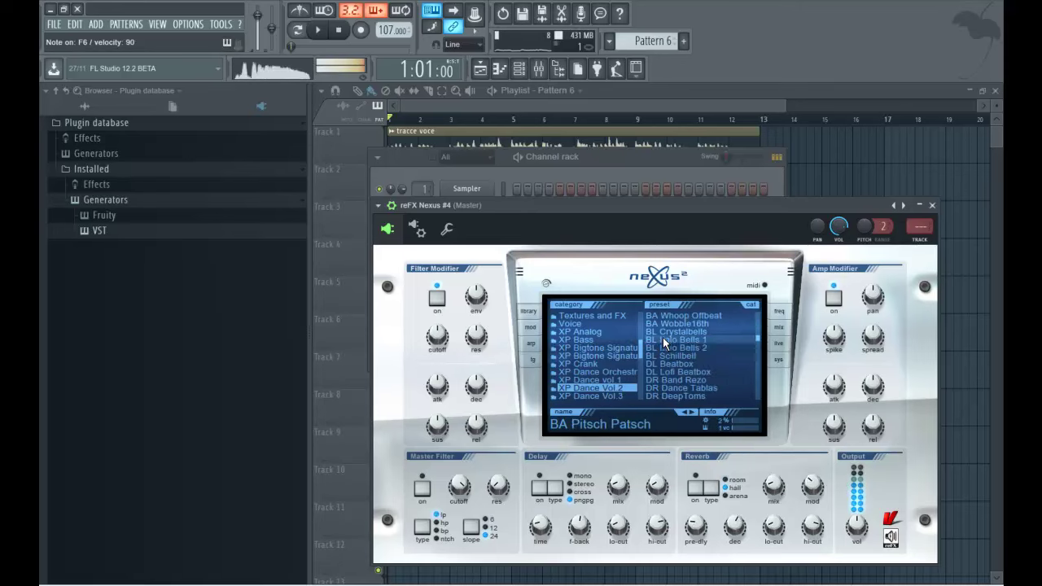
- Audition further XP Dance Vol.2 presets and load the LD Suru Bashi lead preset in reFX Nexus #4
{"action": "left_click", "coordinate": [673, 351]}
{"action": "scroll", "coordinate": [671, 355], "scroll_direction": "down", "scroll_amount": 3}
{"action": "scroll", "coordinate": [671, 353], "scroll_direction": "down", "scroll_amount": 2}
{"action": "left_click", "coordinate": [674, 348]}
{"action": "left_click", "coordinate": [675, 357]}
{"action": "scroll", "coordinate": [674, 360], "scroll_direction": "down", "scroll_amount": 2}
{"action": "left_click", "coordinate": [675, 361]}
{"action": "left_click", "coordinate": [671, 358]}
{"action": "scroll", "coordinate": [671, 359], "scroll_direction": "down", "scroll_amount": 2}
{"action": "left_click", "coordinate": [672, 350]}
{"action": "scroll", "coordinate": [670, 346], "scroll_direction": "down", "scroll_amount": 2}
{"action": "left_click", "coordinate": [670, 332]}
{"action": "scroll", "coordinate": [664, 323], "scroll_direction": "up", "scroll_amount": 3}
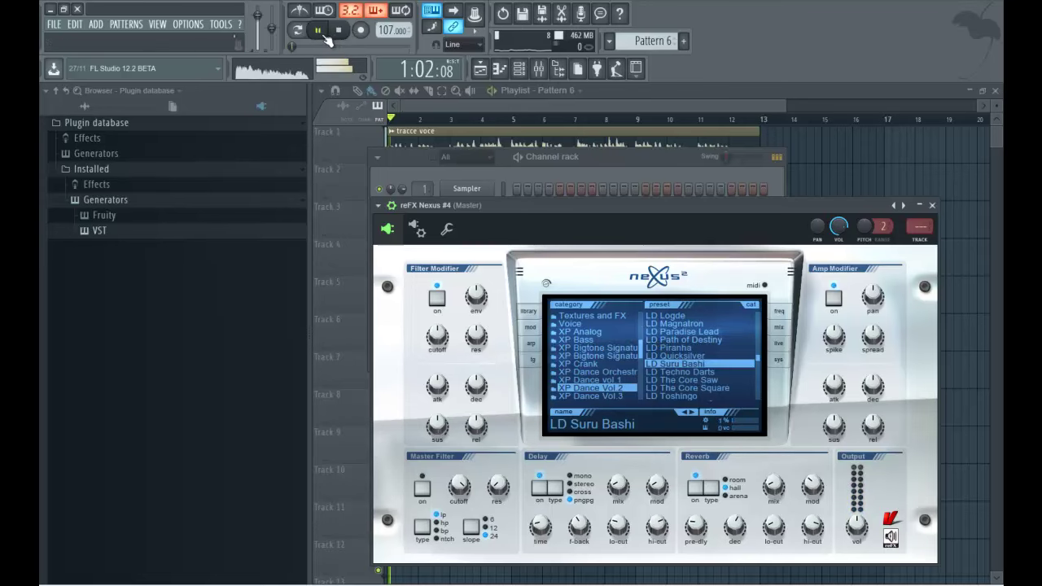
- Enable recording for the reFX Nexus #4 lead part in Pattern 6
{"action": "key", "text": "r"}
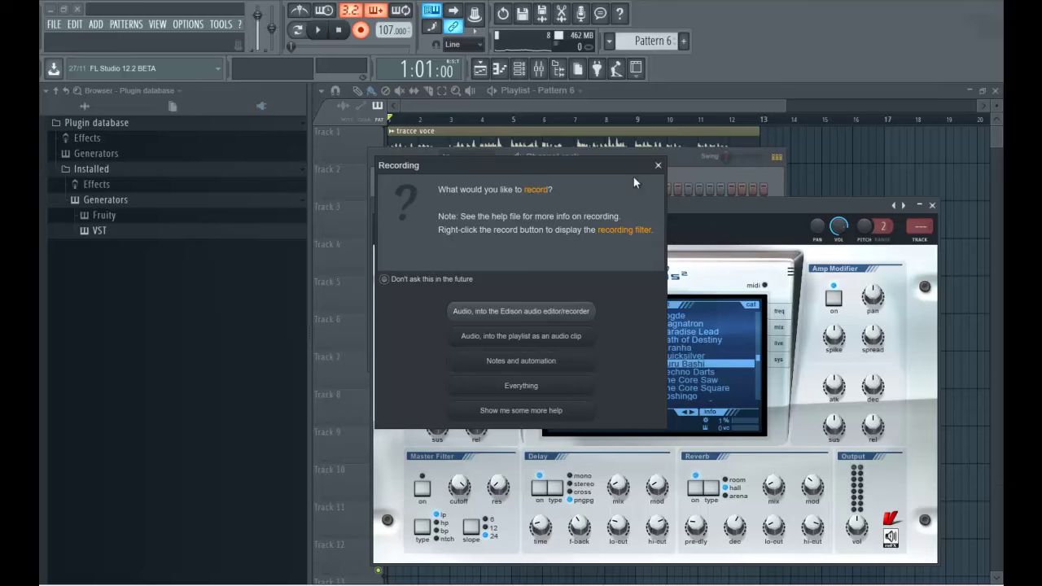
- Record a lead melody with the LD Suru Bashi preset on reFX Nexus #4 into Pattern 6, restarting for repeated takes
{"action": "left_click", "coordinate": [658, 166]}
{"action": "key", "text": "space"}
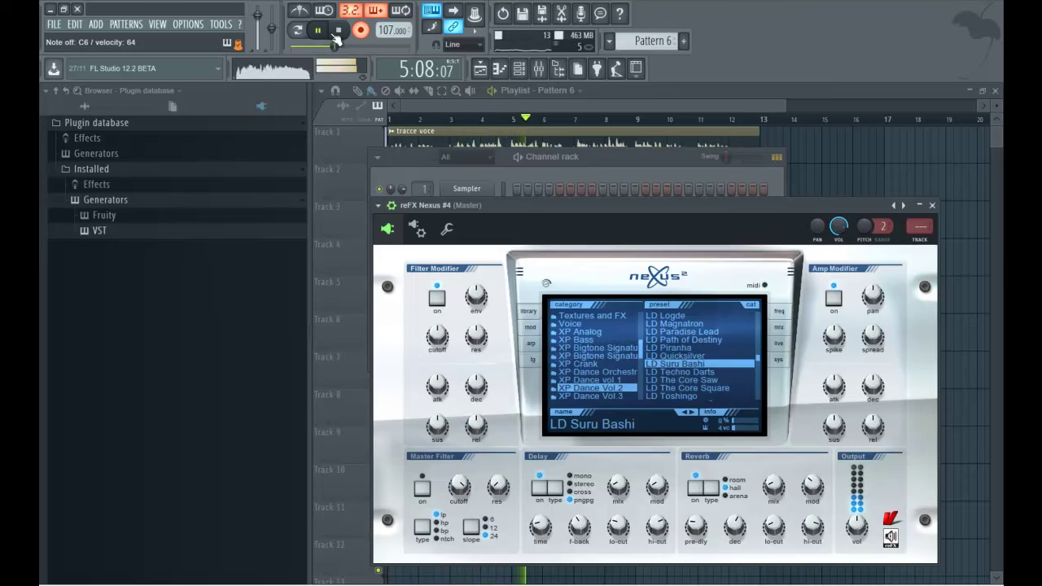
{"action": "left_click", "coordinate": [335, 33]}
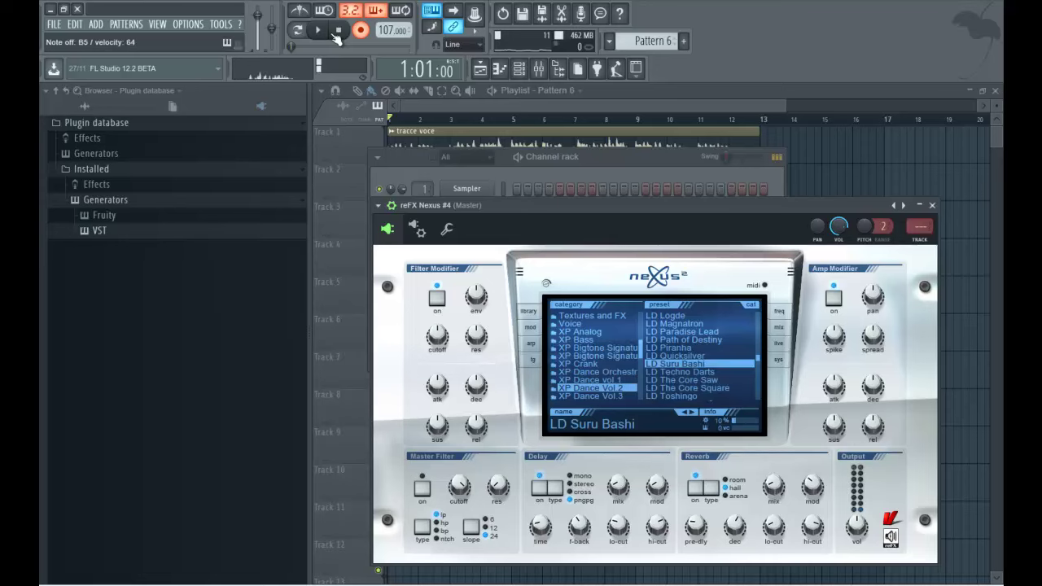
{"action": "key", "text": "space"}
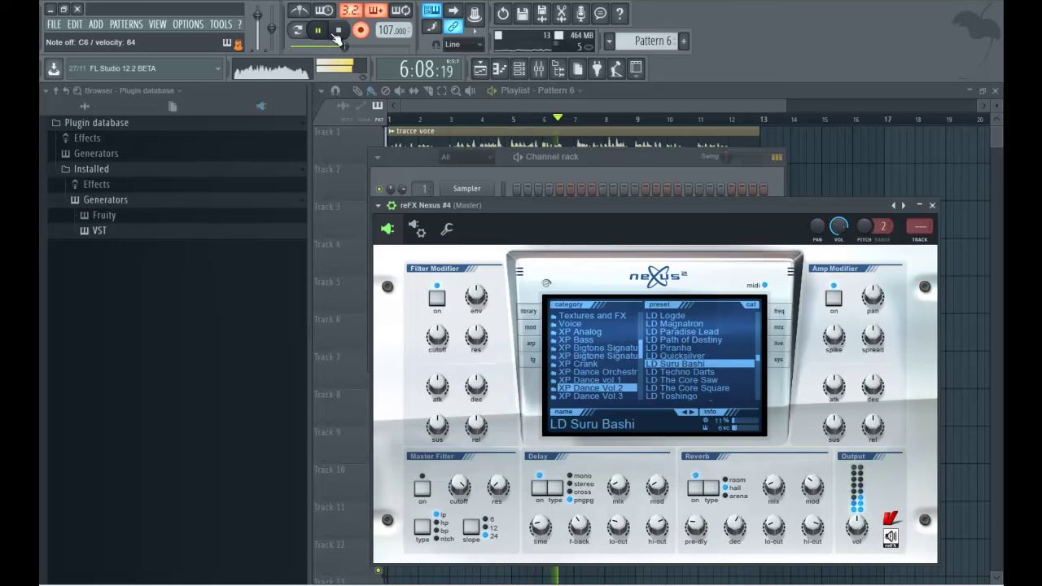
{"action": "left_click", "coordinate": [336, 32]}
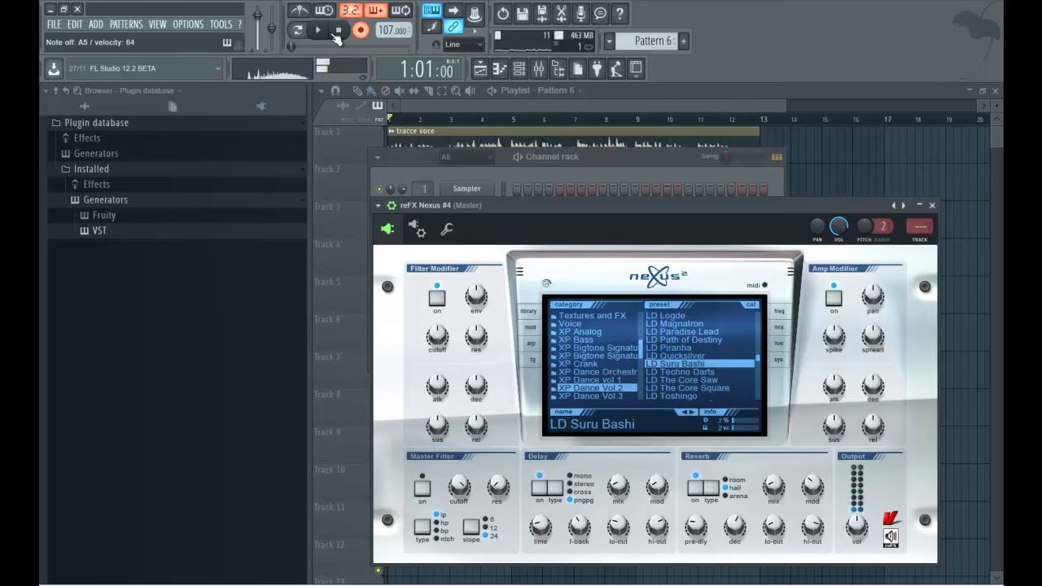
{"action": "key", "text": "space"}
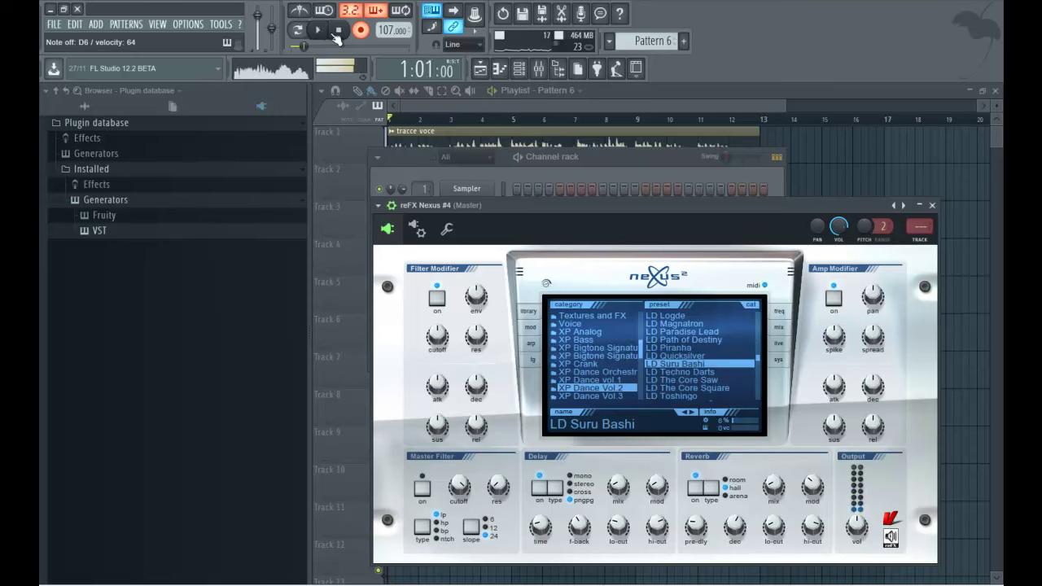
{"action": "left_click", "coordinate": [337, 32]}
{"action": "key", "text": "space"}
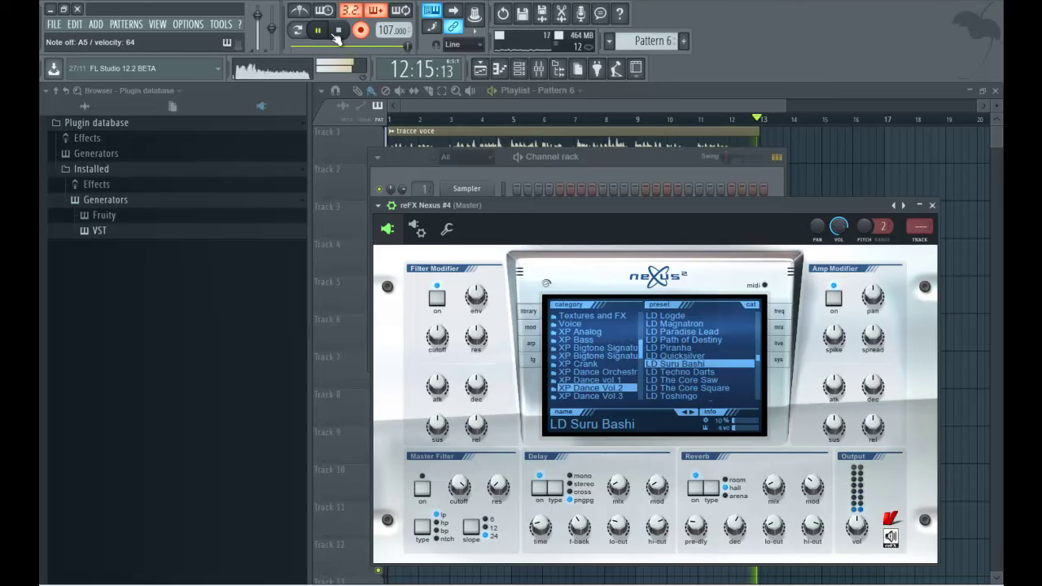
{"action": "left_click", "coordinate": [336, 31]}
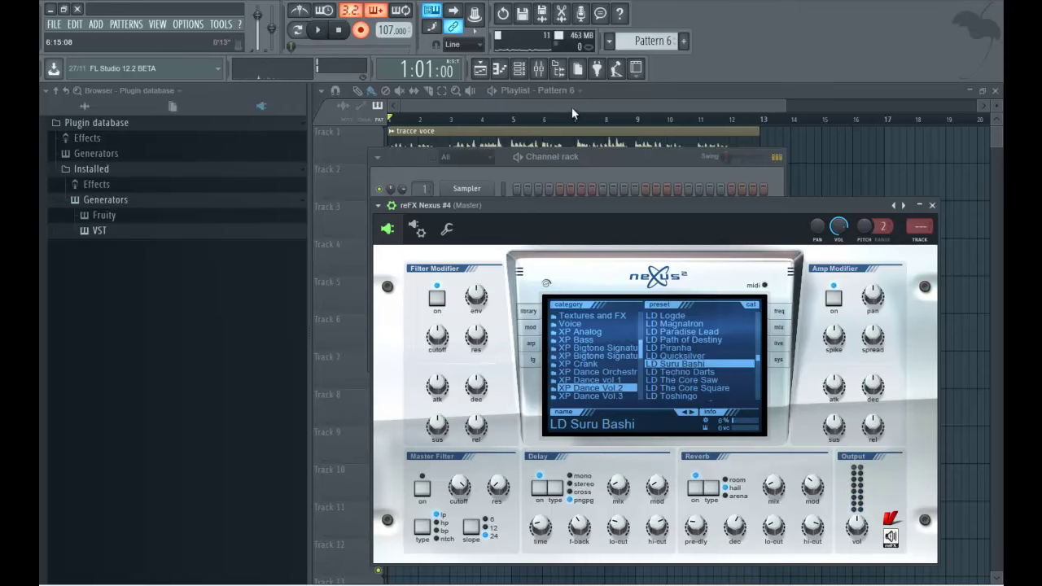
- Hide the playlist, bring the channel rack forward and inspect the reFX Nexus #3 notes in the piano roll
{"action": "left_click", "coordinate": [571, 109]}
{"action": "left_click", "coordinate": [481, 68]}
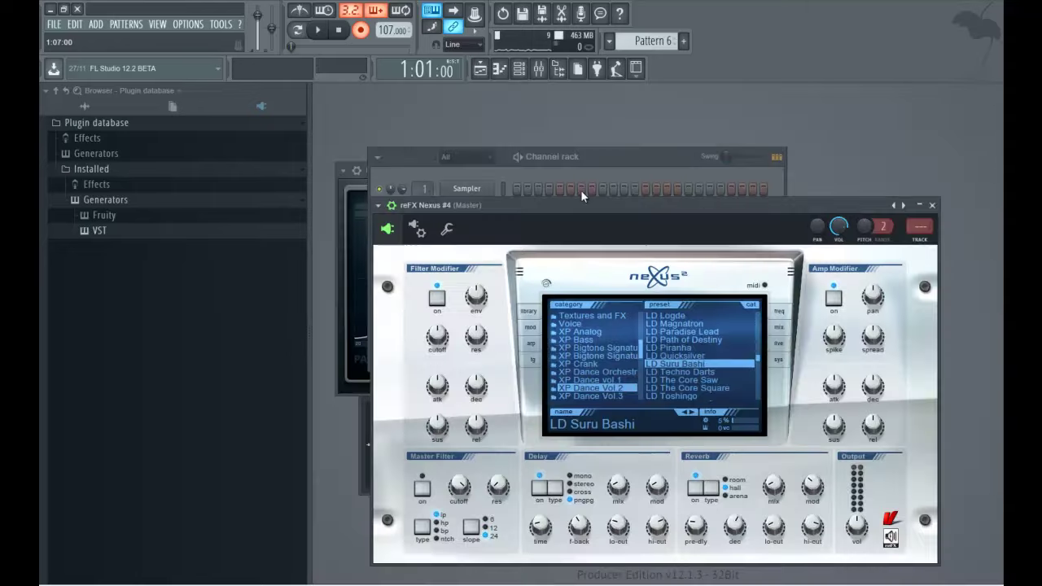
{"action": "left_click", "coordinate": [535, 158]}
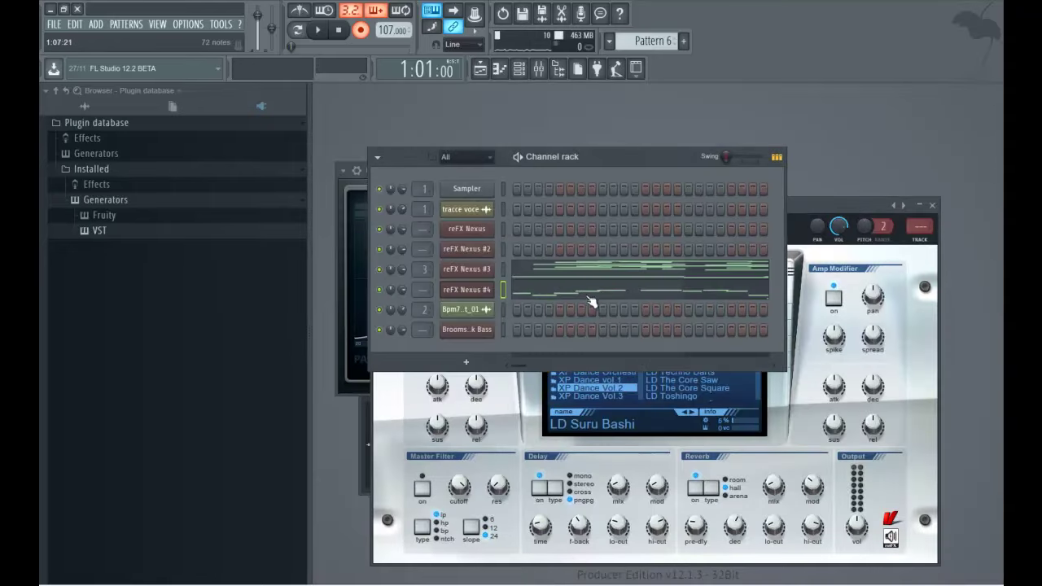
{"action": "left_click", "coordinate": [585, 269]}
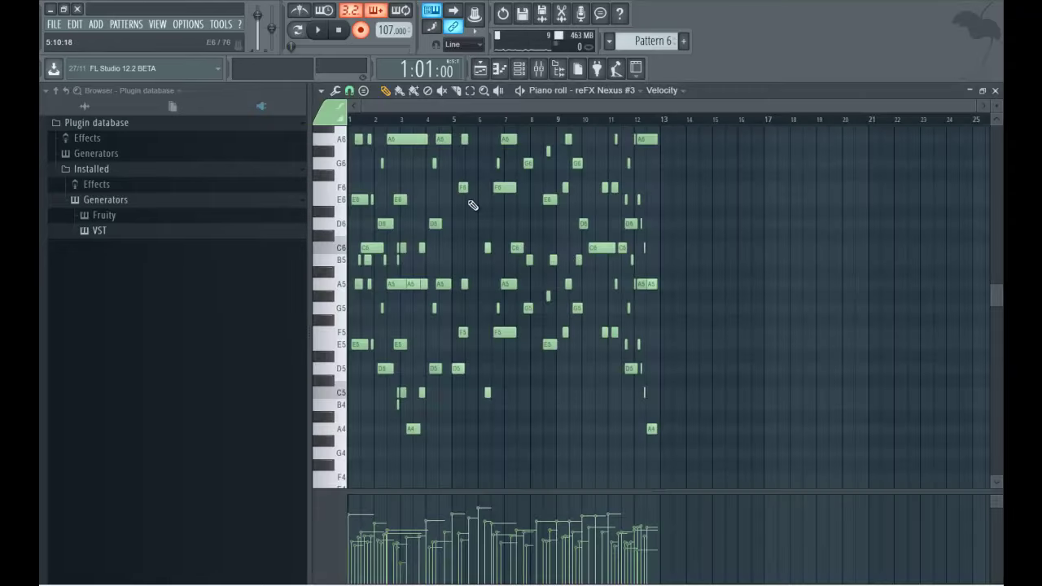
{"action": "left_click", "coordinate": [995, 91]}
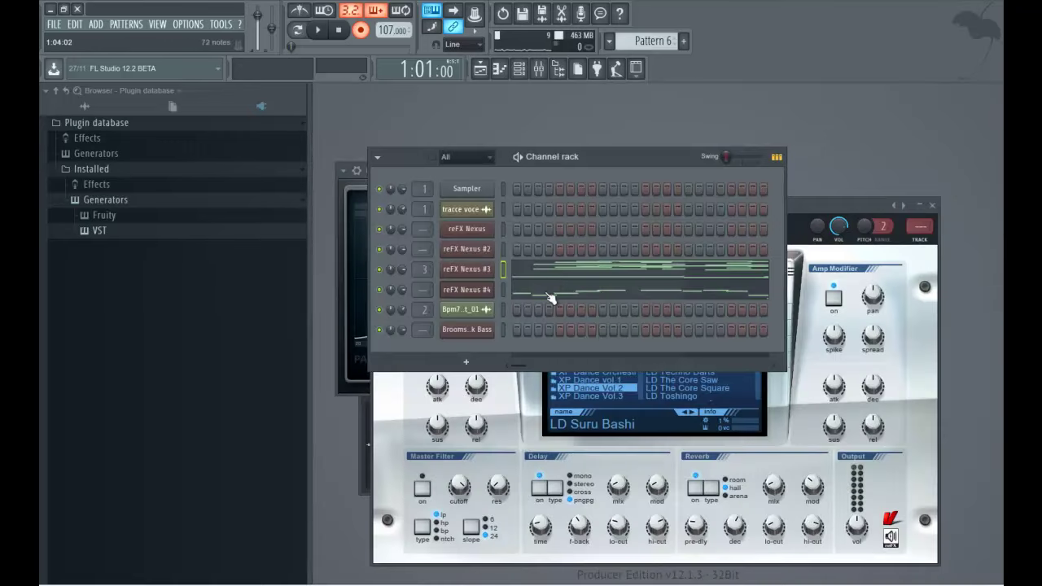
- Disarm recording, play Pattern 6 in pattern mode and check the reFX Nexus #3 notes during playback
{"action": "left_click", "coordinate": [312, 32]}
{"action": "left_click", "coordinate": [317, 31]}
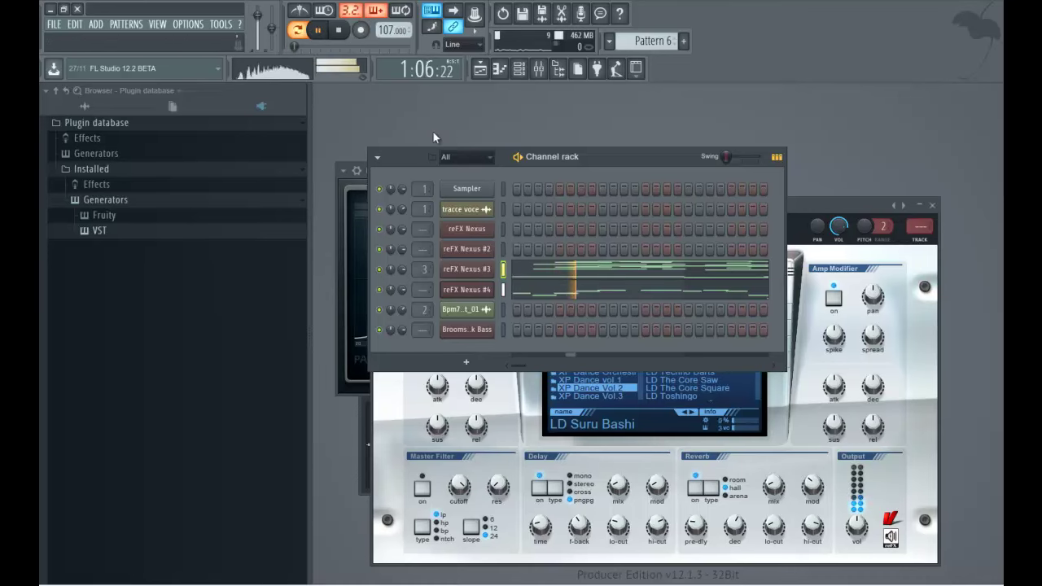
{"action": "left_click", "coordinate": [550, 269]}
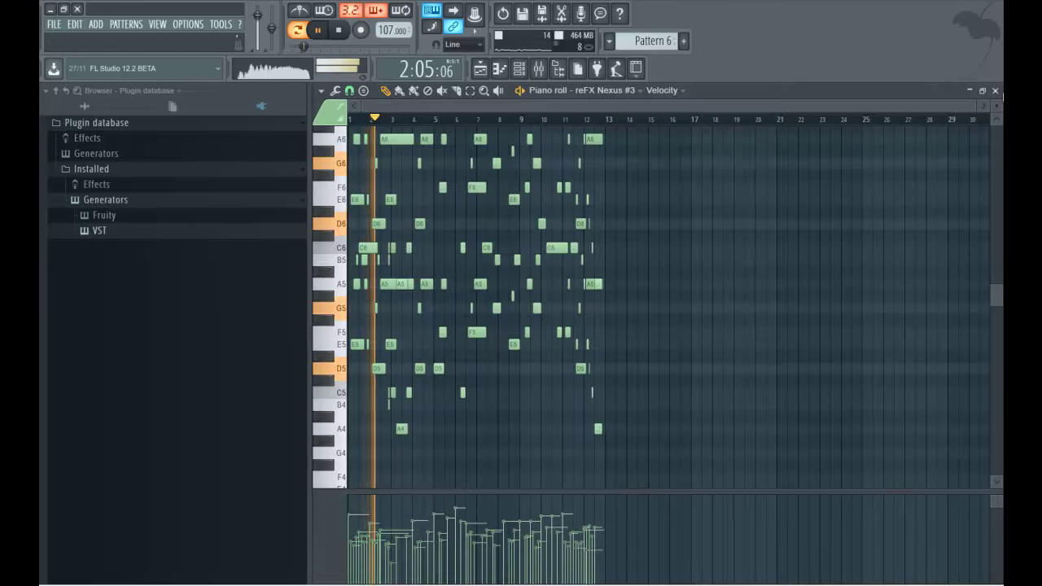
{"action": "left_click", "coordinate": [994, 91]}
- Move all reFX Nexus #4 notes out of Pattern 6 into the empty Pattern 7
{"action": "left_click", "coordinate": [586, 306]}
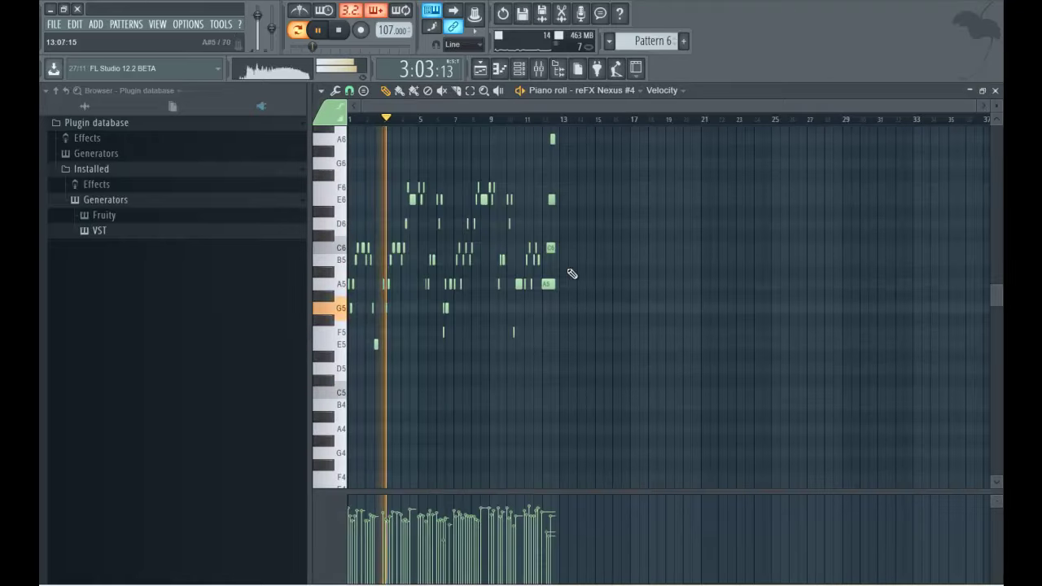
{"action": "scroll", "coordinate": [560, 261], "scroll_direction": "up", "scroll_amount": 5}
{"action": "scroll", "coordinate": [564, 258], "scroll_direction": "down", "scroll_amount": 2}
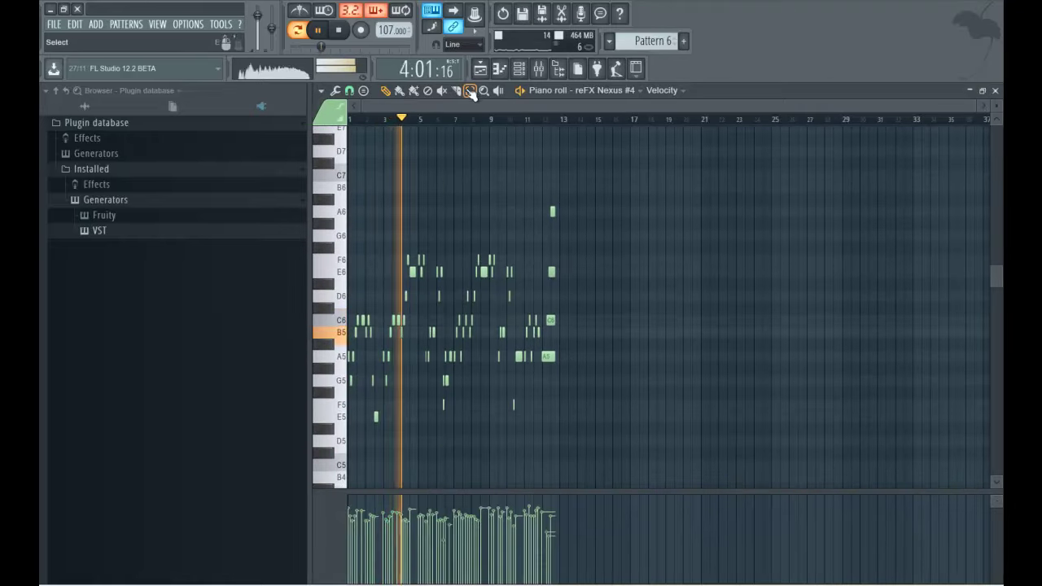
{"action": "key", "text": "space"}
{"action": "left_click_drag", "start_coordinate": [592, 148], "coordinate": [312, 493]}
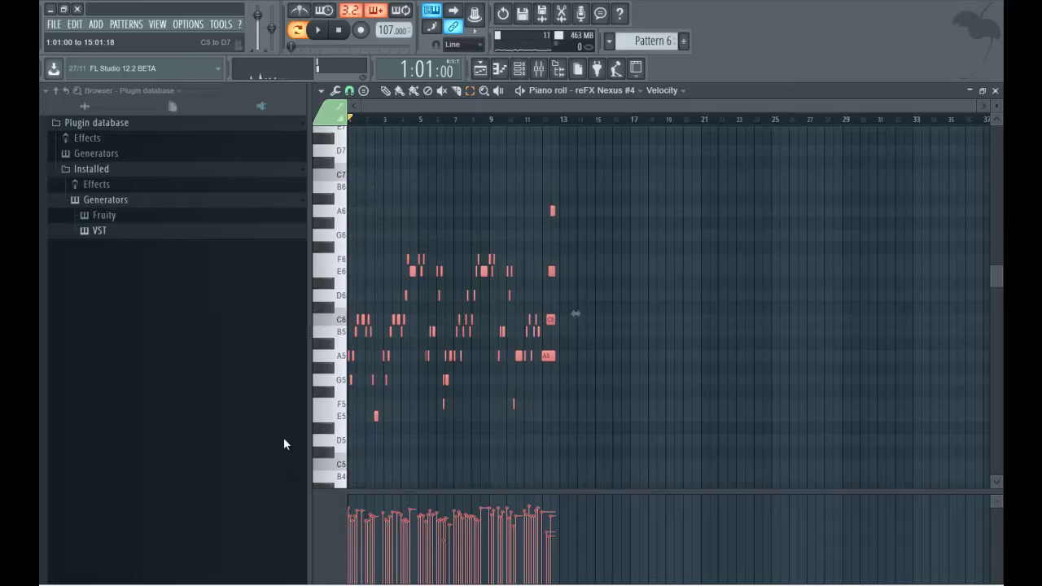
{"action": "key", "text": "Delete"}
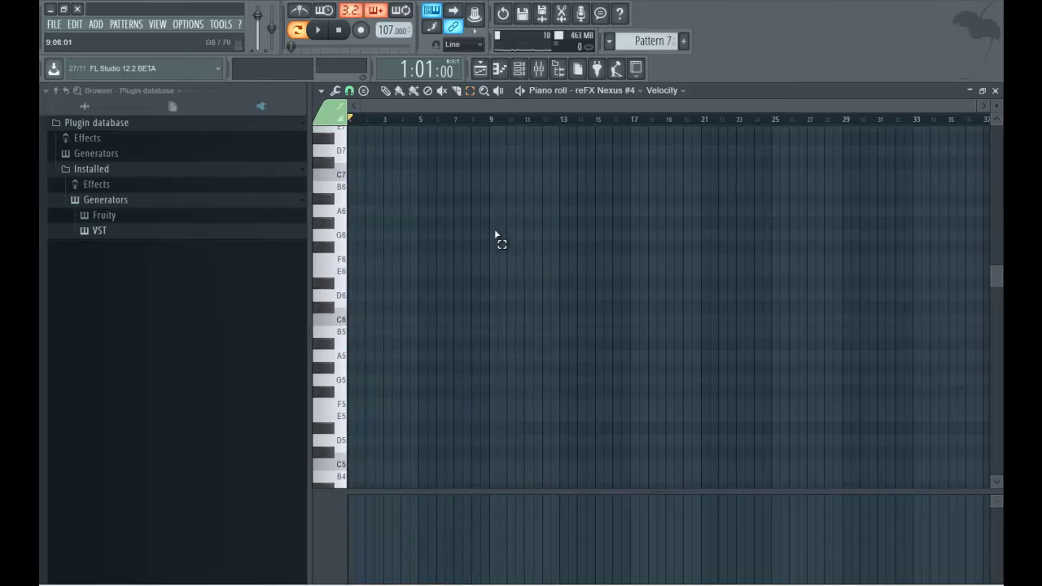
{"action": "key", "text": "ctrl+z"}
- Quantize all reFX Nexus #4 notes in Pattern 7 with the Shuffle template and the Leave end time option
{"action": "key", "text": "space"}
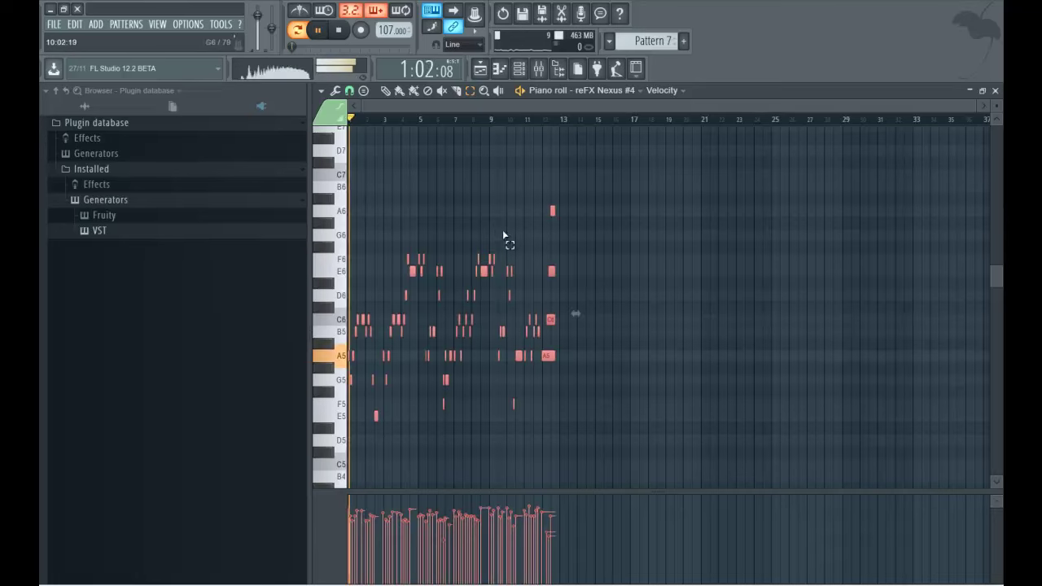
{"action": "scroll", "coordinate": [427, 207], "scroll_direction": "down", "scroll_amount": 3}
{"action": "key", "text": "space"}
{"action": "key", "text": "ctrl+a"}
{"action": "key", "text": "alt+q"}
{"action": "key", "text": "space"}
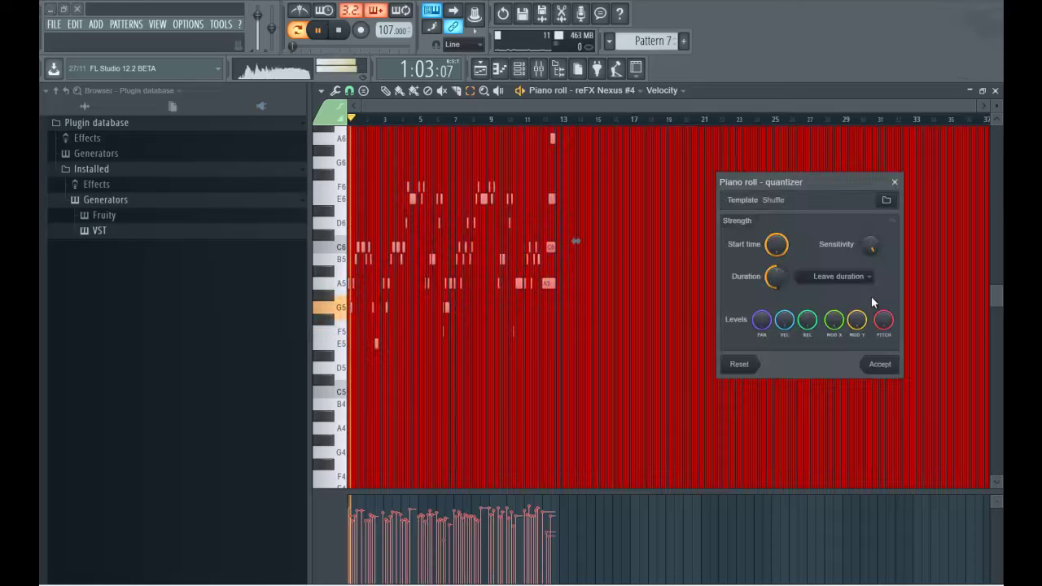
{"action": "left_click", "coordinate": [870, 277]}
{"action": "left_click", "coordinate": [850, 302]}
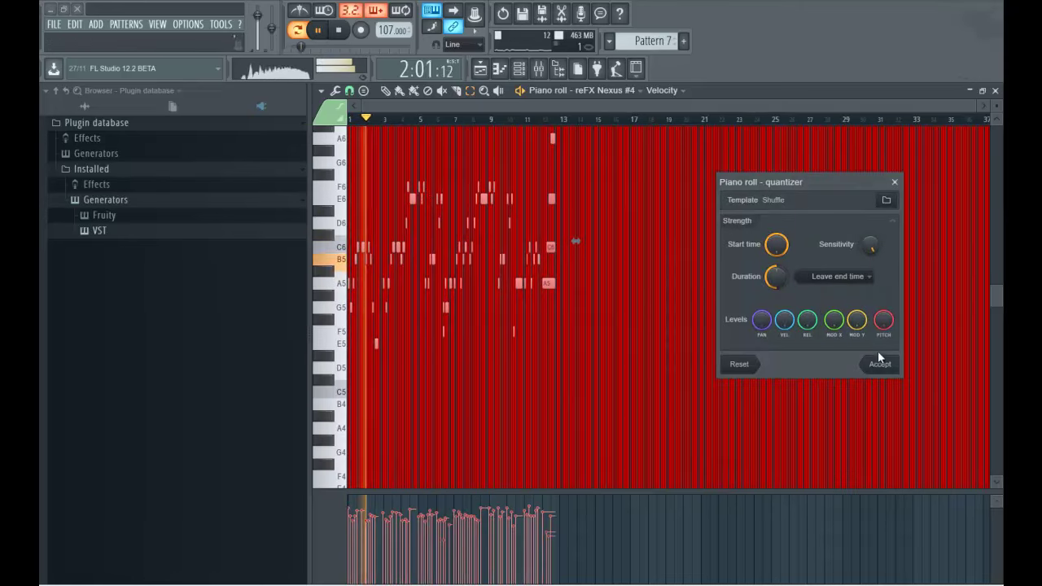
{"action": "left_click", "coordinate": [880, 364]}
{"action": "left_click", "coordinate": [995, 91]}
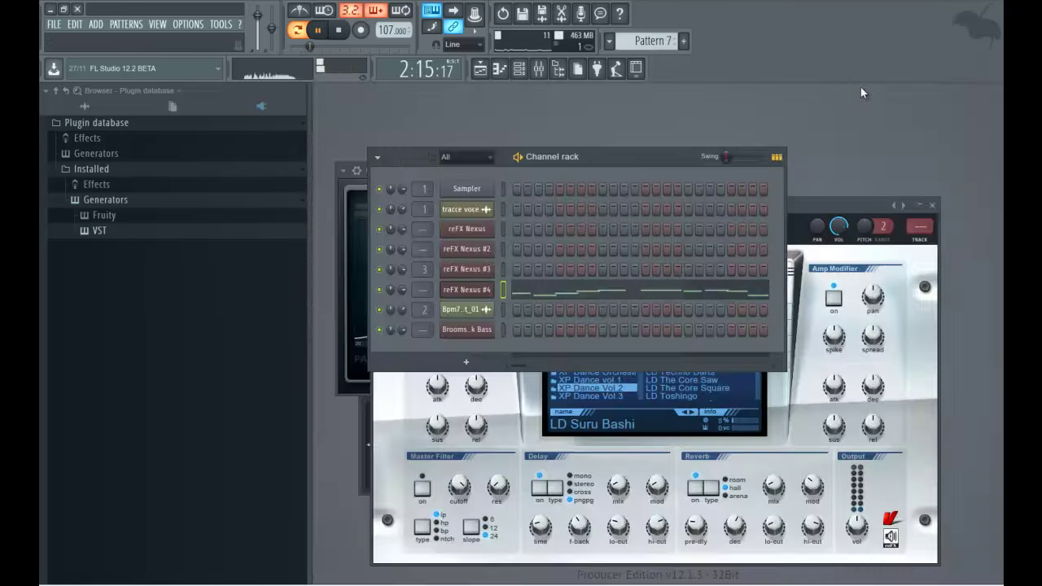
- Turn on the metronome and align the A5 note at bar 3 of reFX Nexus #4 with the start of the bar
{"action": "left_click", "coordinate": [301, 11]}
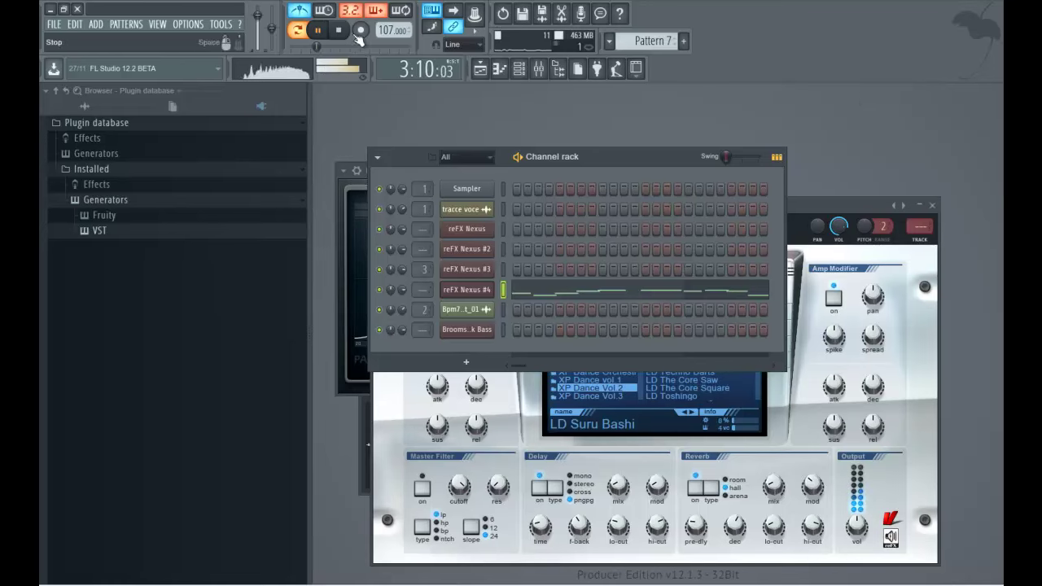
{"action": "left_click", "coordinate": [529, 289]}
{"action": "scroll", "coordinate": [445, 118], "scroll_direction": "up", "scroll_amount": 5}
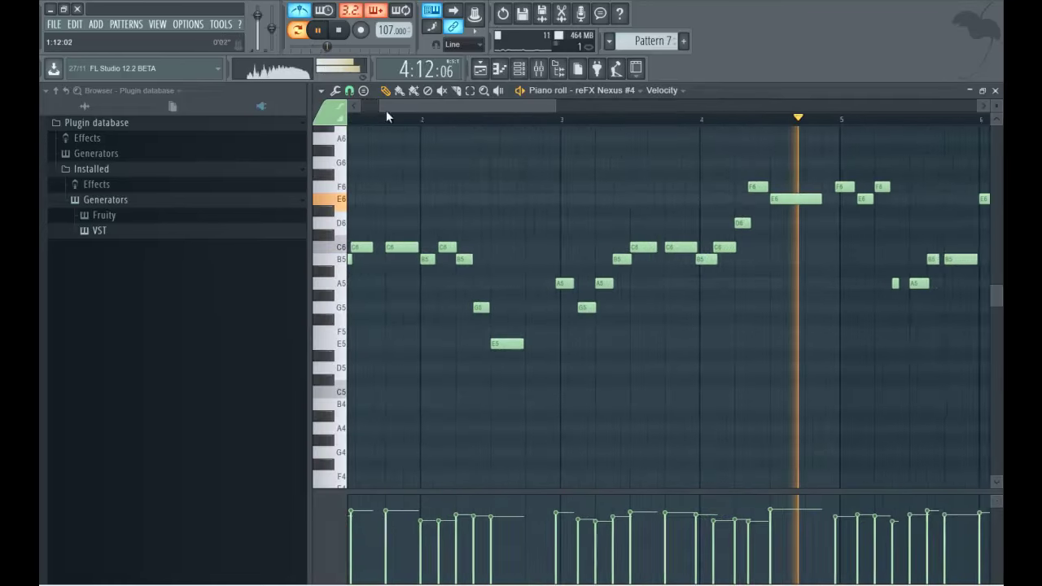
{"action": "left_click_drag", "start_coordinate": [458, 102], "coordinate": [493, 103]}
{"action": "key", "text": "space"}
{"action": "left_click_drag", "start_coordinate": [464, 286], "coordinate": [468, 286]}
{"action": "key", "text": "space"}
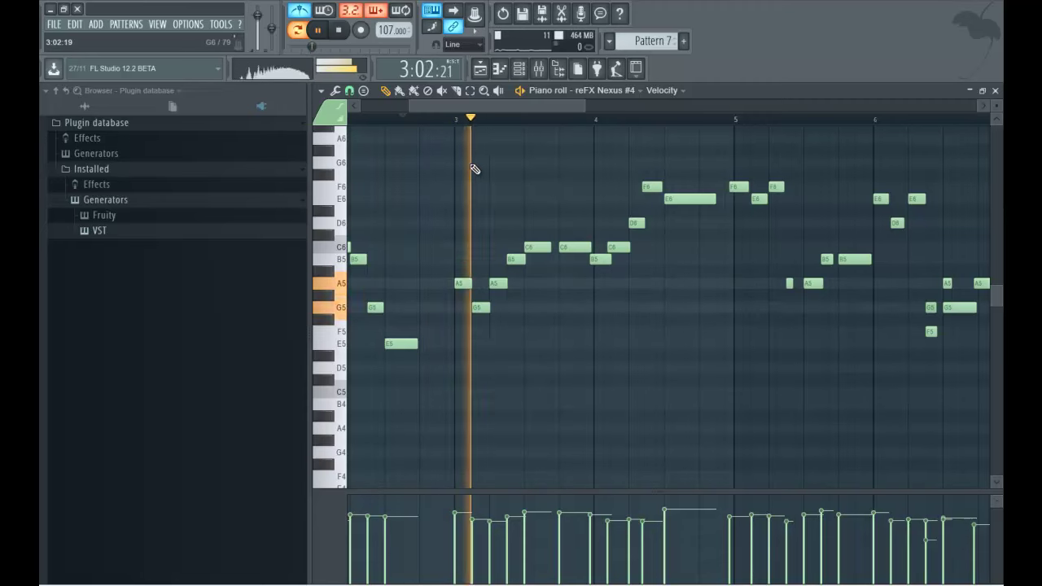
- Align the B5 note to 4:01:00, shorten it, and place the following C6 note at 4:03:00
{"action": "left_click_drag", "start_coordinate": [500, 104], "coordinate": [535, 222]}
{"action": "key", "text": "space"}
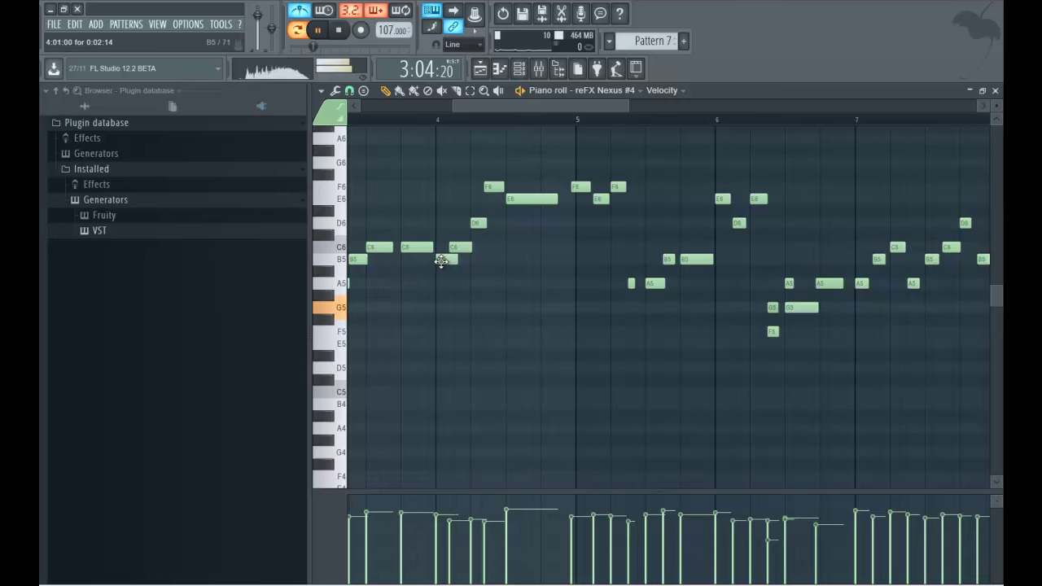
{"action": "key", "text": "space"}
{"action": "key", "text": "space"}
{"action": "left_click", "coordinate": [456, 248]}
{"action": "left_click", "coordinate": [403, 121]}
{"action": "key", "text": "space"}
{"action": "key", "text": "space"}
{"action": "left_click", "coordinate": [462, 247]}
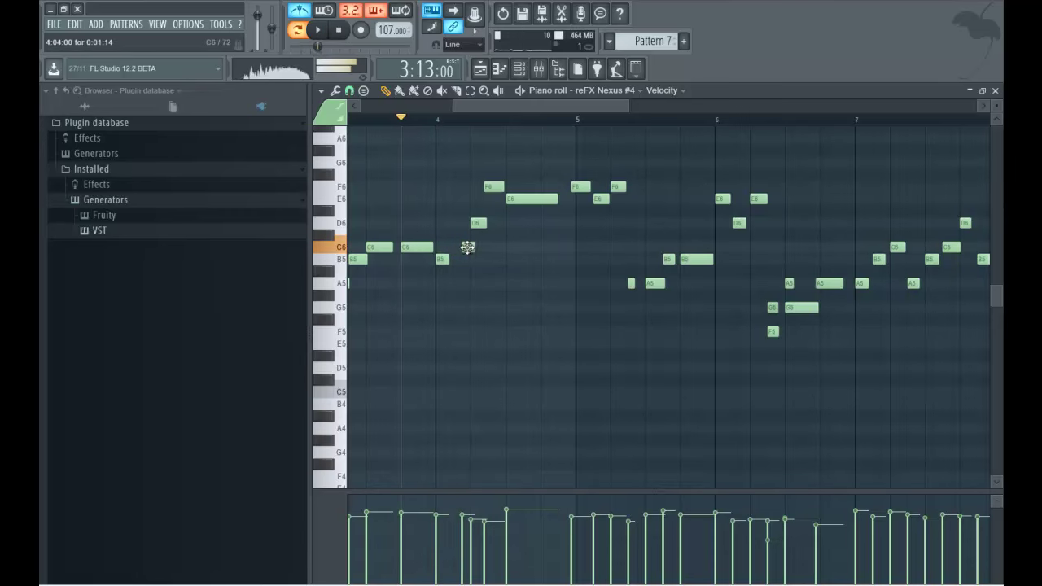
{"action": "key", "text": "space"}
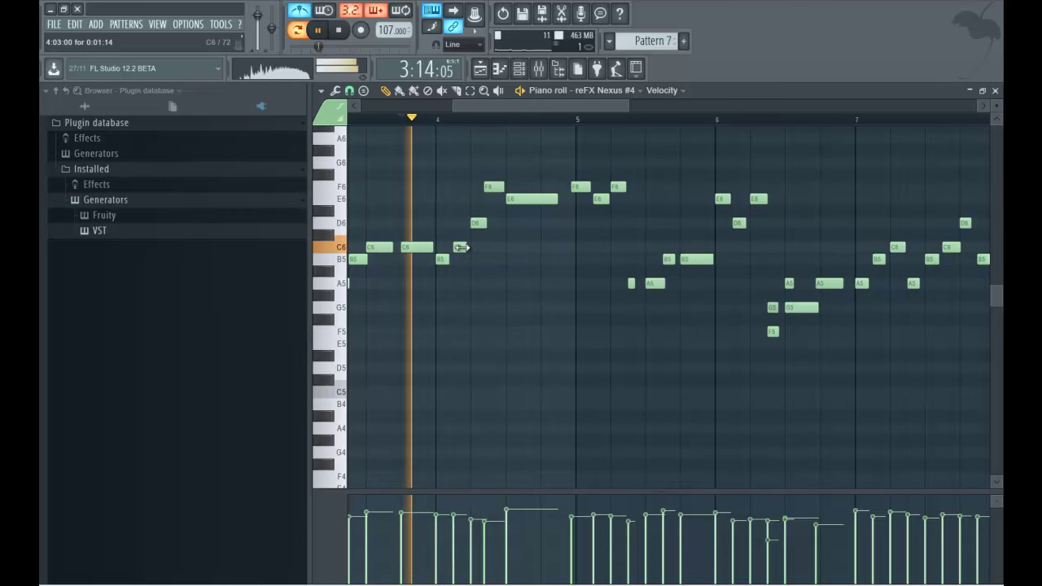
- Replace the F6 note in bar 4 with one at 4:07:00 and realign the next F6 to the start of bar 5
{"action": "right_click", "coordinate": [494, 188]}
{"action": "key", "text": "space"}
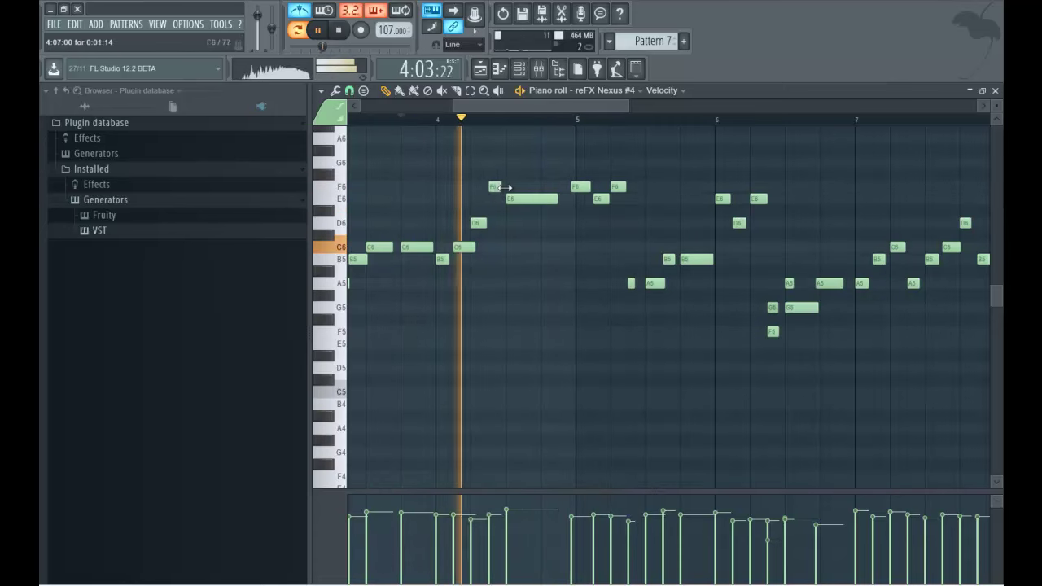
{"action": "key", "text": "space"}
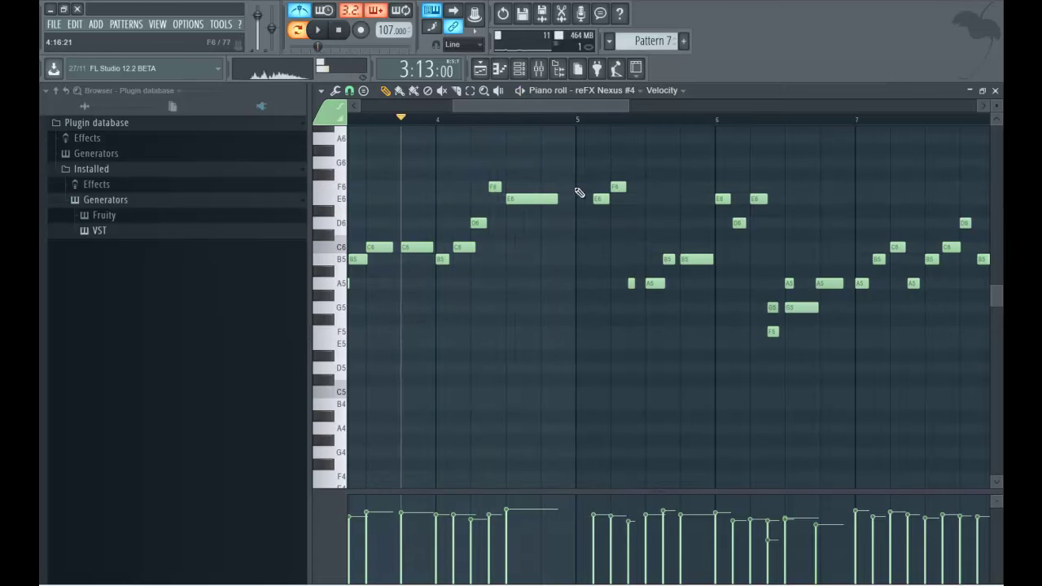
{"action": "key", "text": "space"}
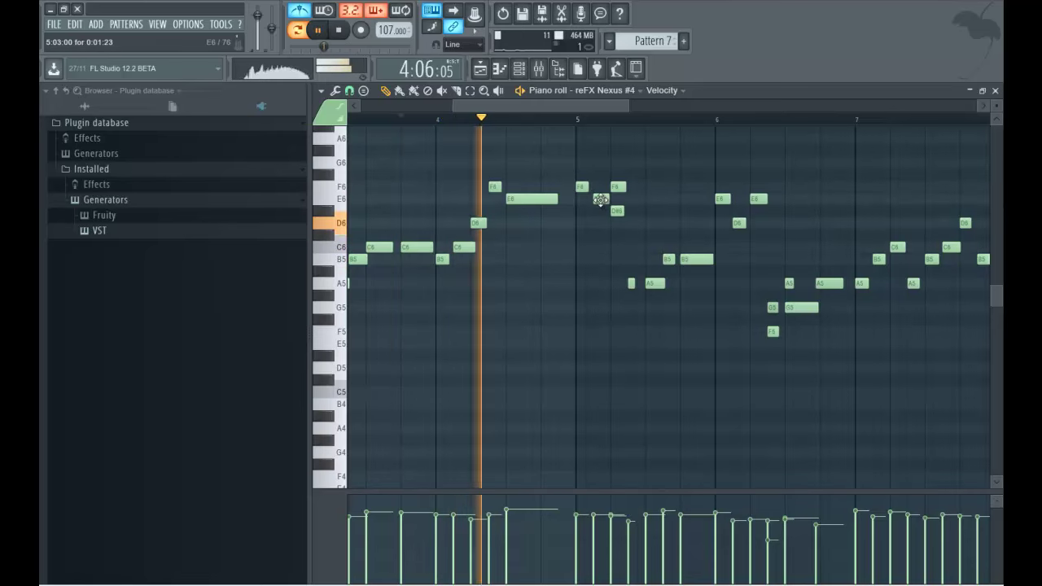
{"action": "key", "text": "space"}
{"action": "key", "text": "space"}
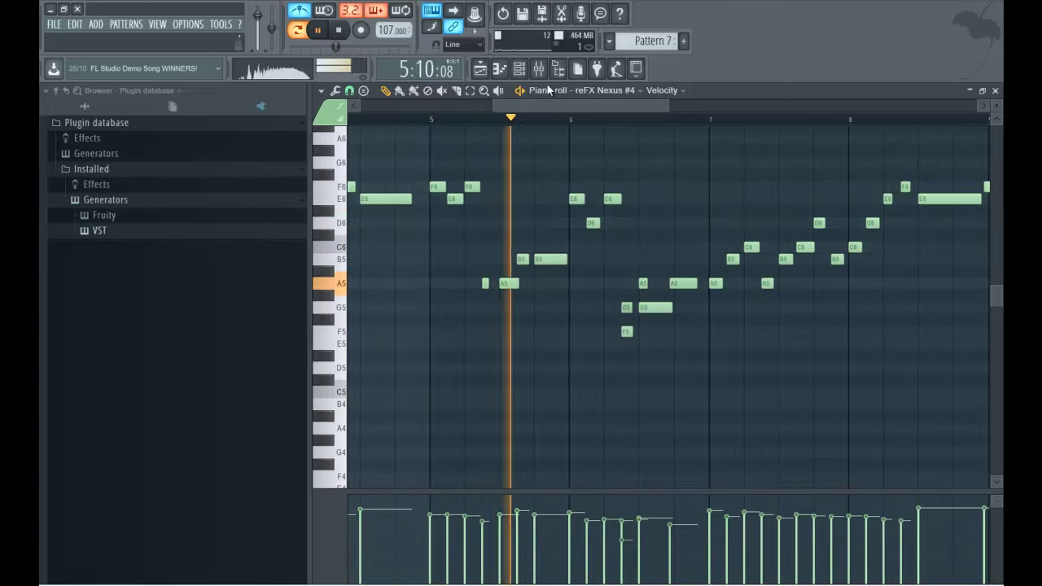
- Delete the short G5 note above the F5 in bar 6, then remove and redraw the short A5 above the long G5
{"action": "left_click_drag", "start_coordinate": [528, 101], "coordinate": [563, 104]}
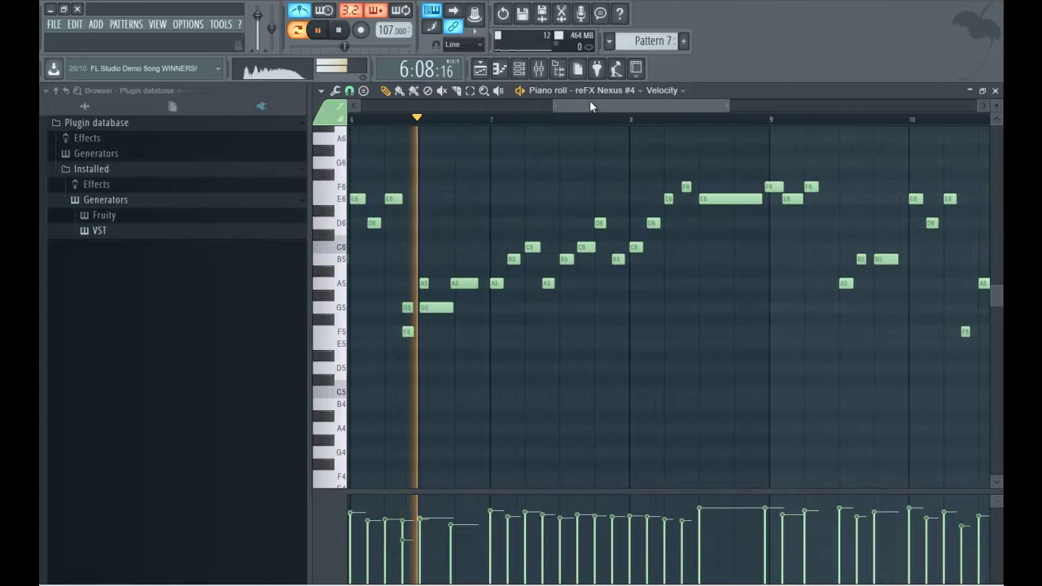
{"action": "key", "text": "space"}
{"action": "left_click", "coordinate": [388, 119]}
{"action": "right_click", "coordinate": [408, 308]}
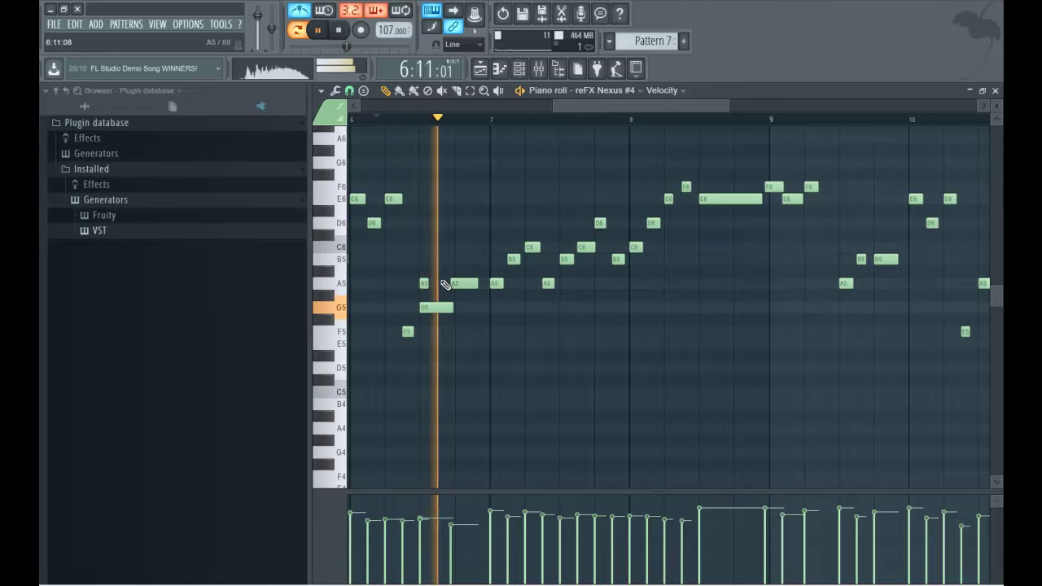
{"action": "right_click", "coordinate": [426, 282]}
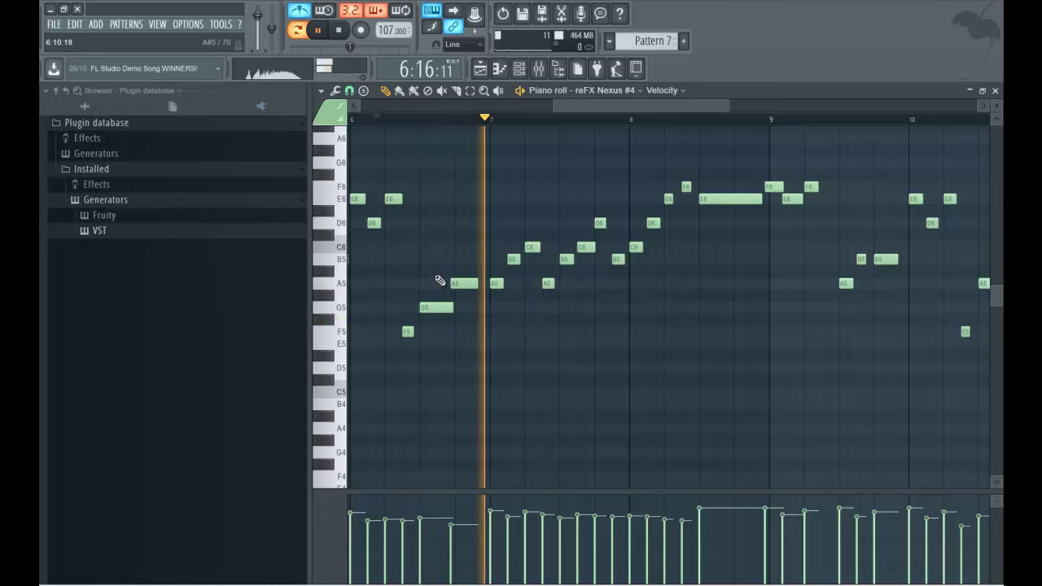
{"action": "left_click", "coordinate": [423, 283]}
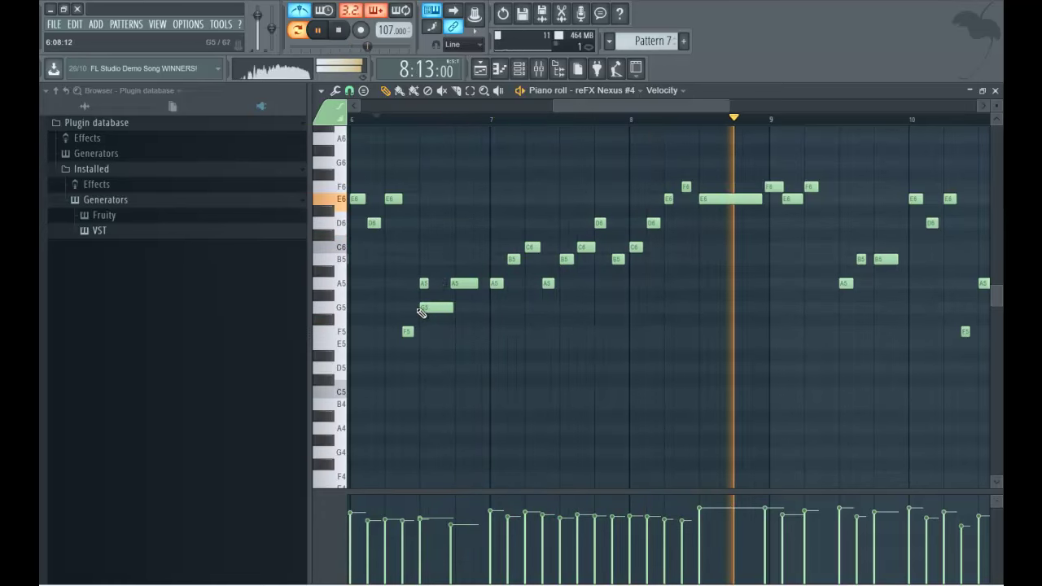
- Move the first A5 note in bar 9 to 9:07:00 and set its length to 0:01:16
{"action": "left_click_drag", "start_coordinate": [621, 104], "coordinate": [690, 101]}
{"action": "key", "text": "space"}
{"action": "scroll", "coordinate": [402, 122], "scroll_direction": "up", "scroll_amount": 1}
{"action": "key", "text": "space"}
{"action": "left_click", "coordinate": [547, 283]}
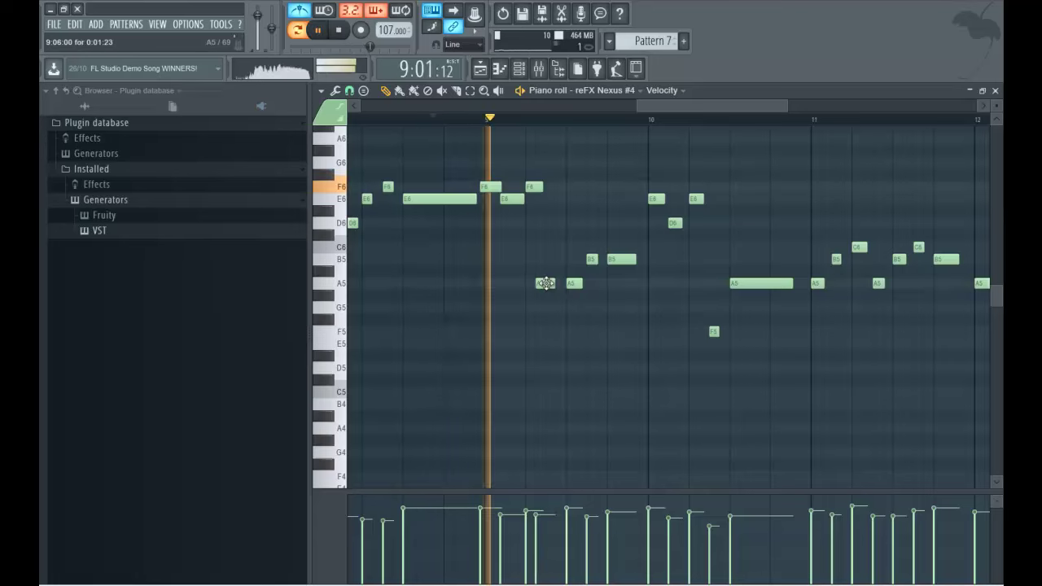
{"action": "left_click_drag", "start_coordinate": [563, 283], "coordinate": [554, 283]}
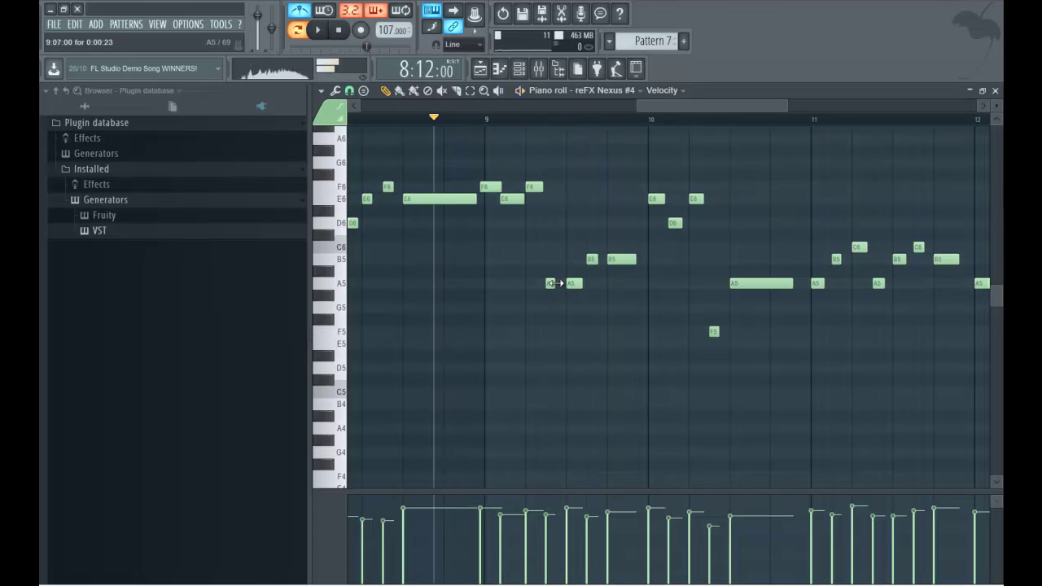
{"action": "key", "text": "space"}
{"action": "left_click", "coordinate": [552, 285]}
{"action": "key", "text": "space"}
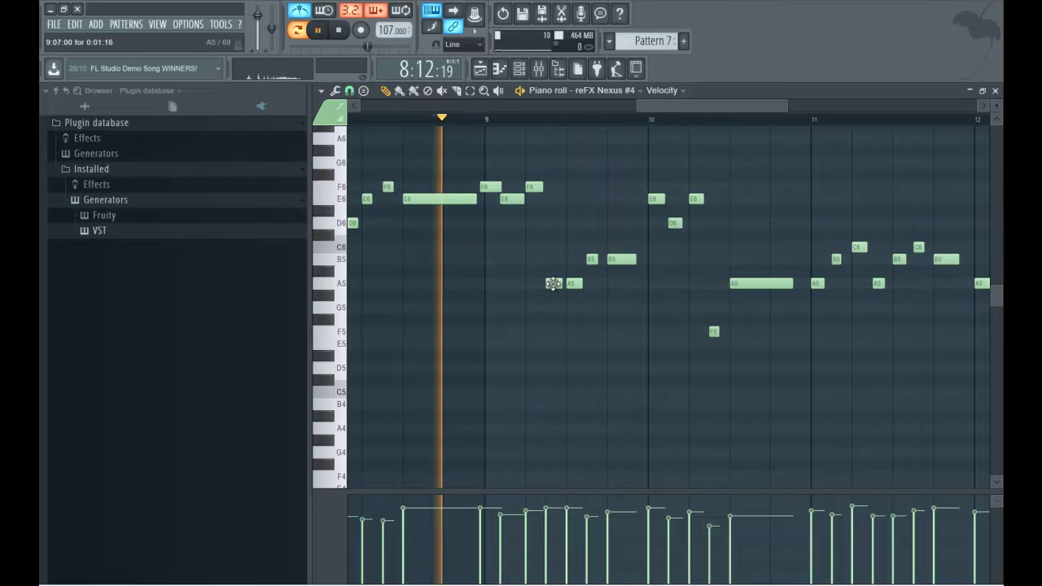
- Raise the short F5 note in bar 10 to G5, just before the long A5
{"action": "left_click_drag", "start_coordinate": [651, 104], "coordinate": [705, 109]}
{"action": "key", "text": "space"}
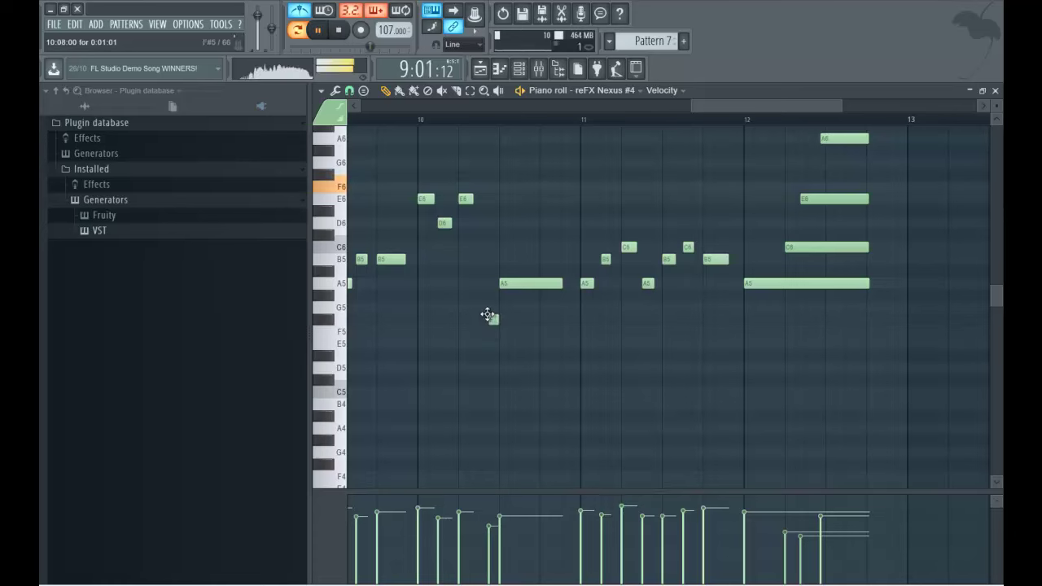
{"action": "left_click", "coordinate": [482, 309]}
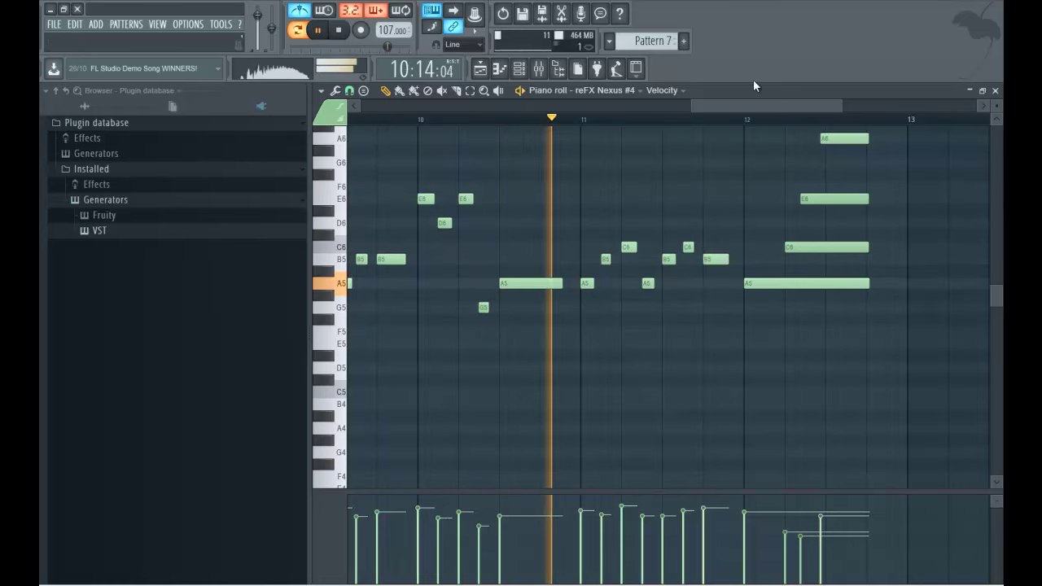
- Align the long E6 and A6 notes in bar 12 to the grid and quantize with the Shuffle template, leaving end times
{"action": "left_click_drag", "start_coordinate": [740, 105], "coordinate": [780, 113]}
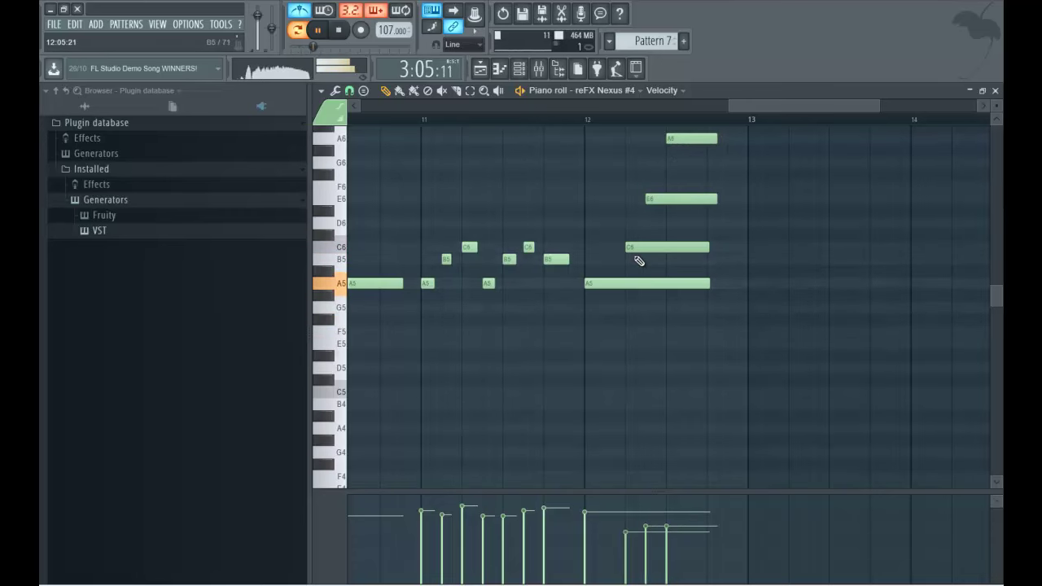
{"action": "key", "text": "alt+q"}
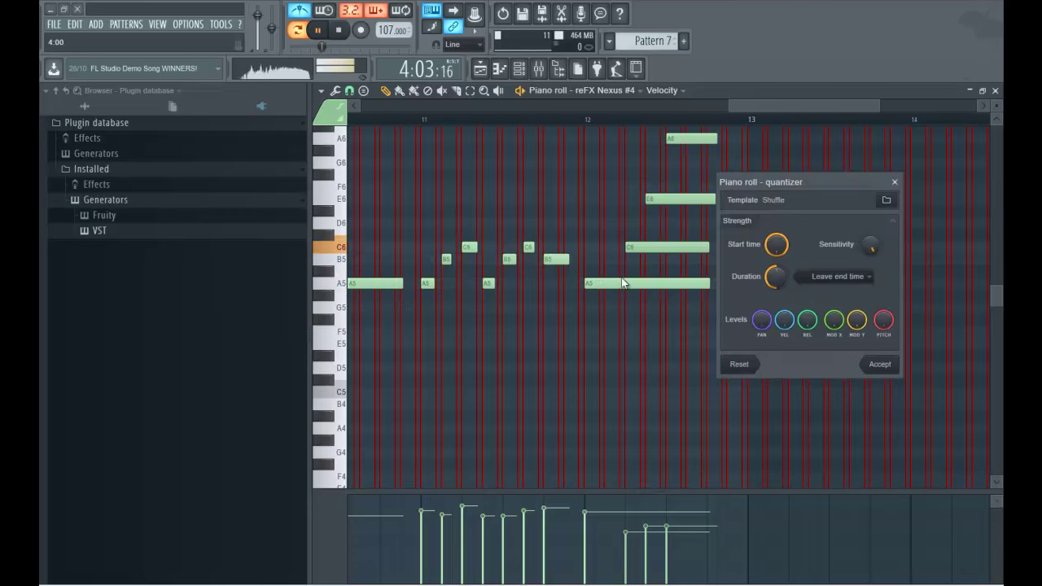
{"action": "left_click", "coordinate": [835, 291]}
{"action": "left_click", "coordinate": [883, 365]}
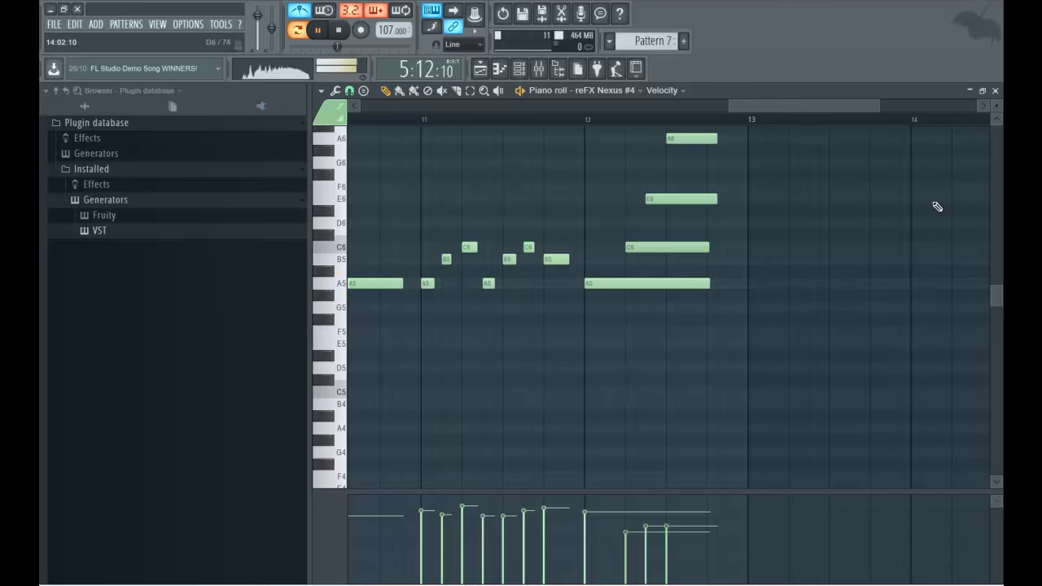
- Reopen the reFX Nexus #4 piano roll and play back the melody to check its bars from the beginning
{"action": "left_click", "coordinate": [994, 91]}
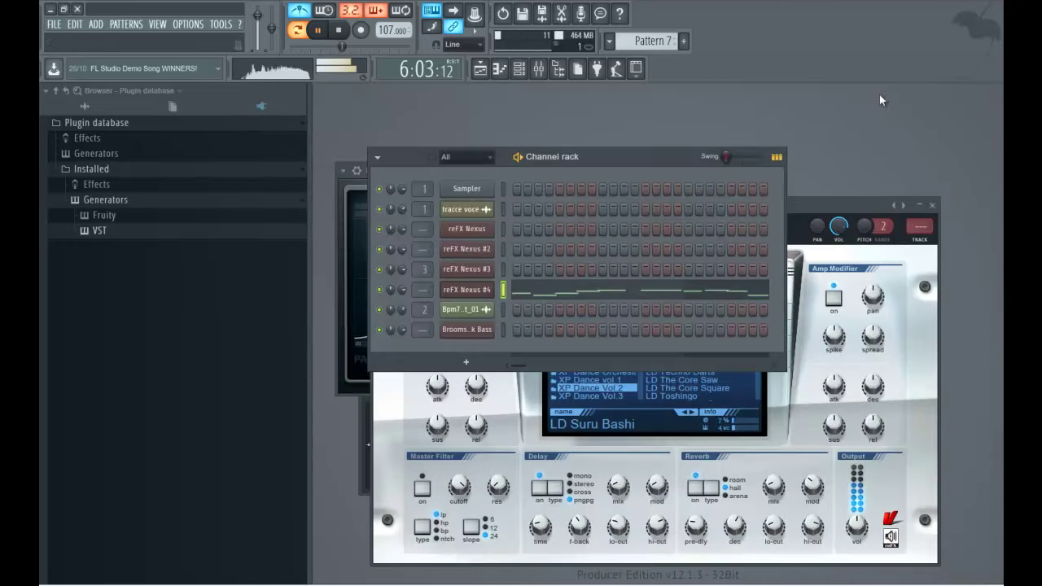
{"action": "left_click", "coordinate": [533, 291]}
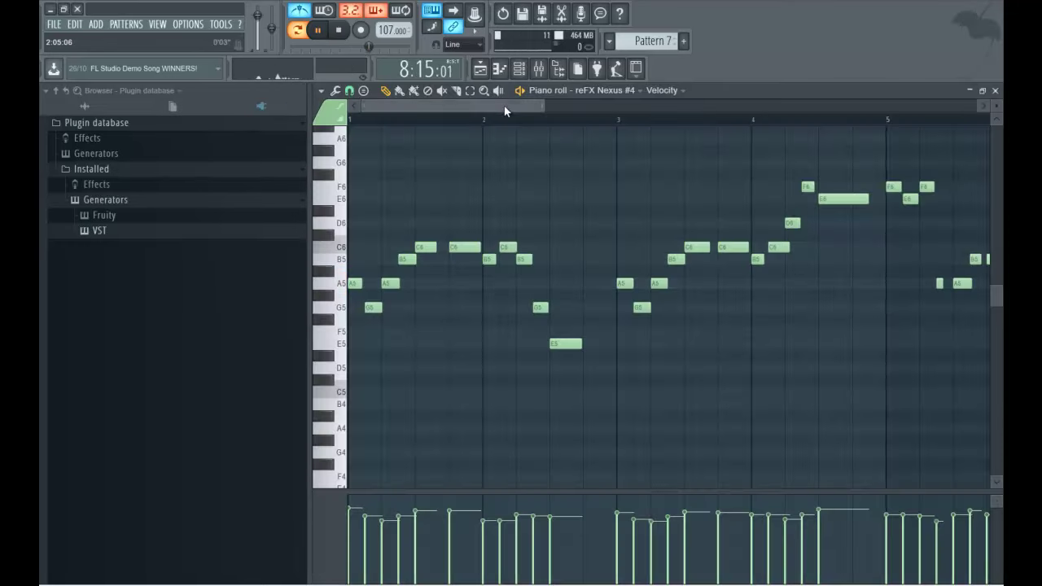
{"action": "key", "text": "space"}
{"action": "left_click_drag", "start_coordinate": [394, 105], "coordinate": [545, 107]}
{"action": "left_click", "coordinate": [425, 119]}
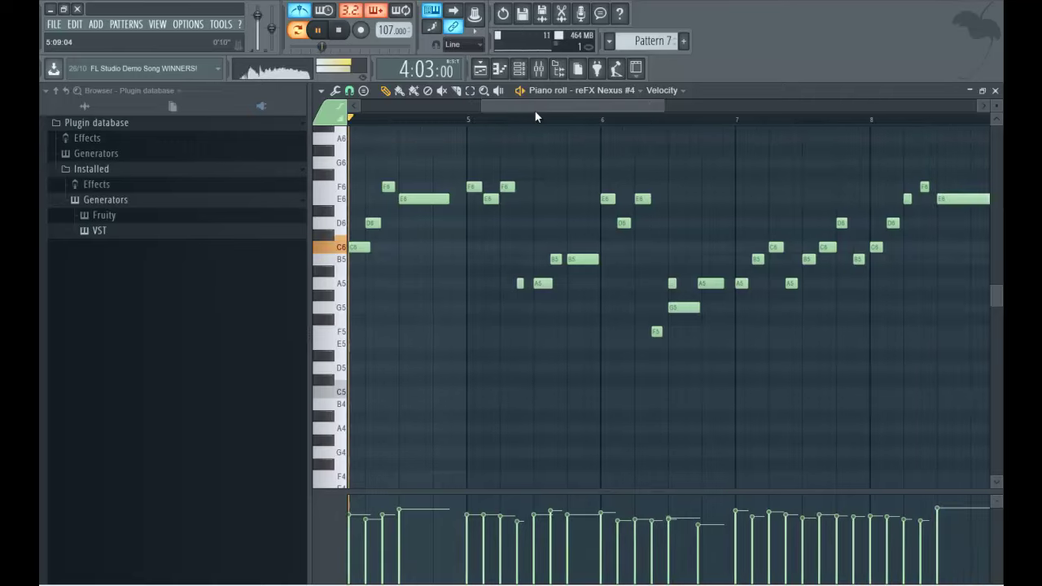
{"action": "left_click", "coordinate": [520, 90]}
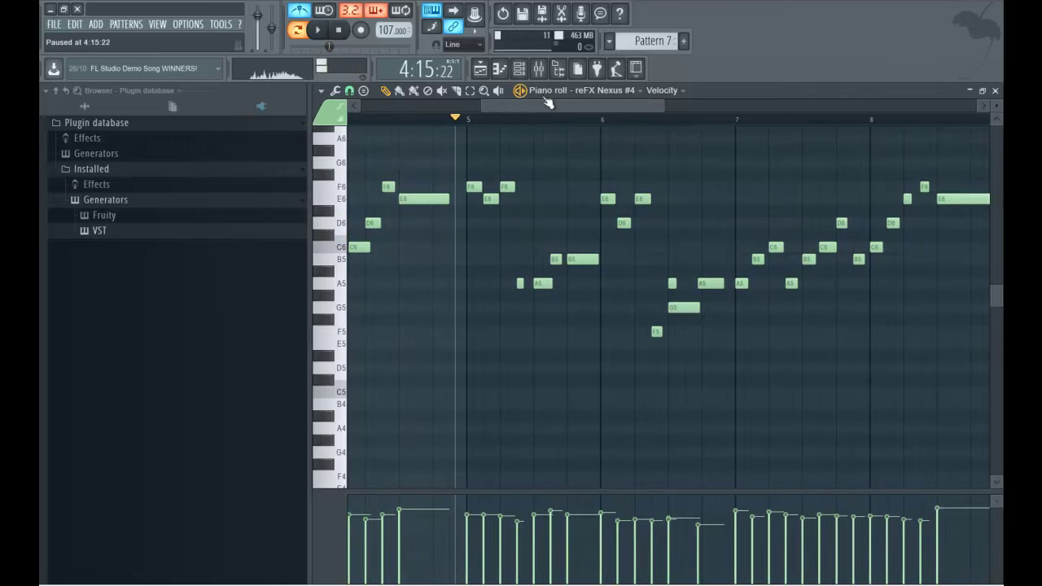
{"action": "key", "text": "space"}
{"action": "left_click_drag", "start_coordinate": [504, 106], "coordinate": [594, 104]}
- Raise the F5 note in bar 6 to G5 and delete the long G5 that follows it
{"action": "key", "text": "space"}
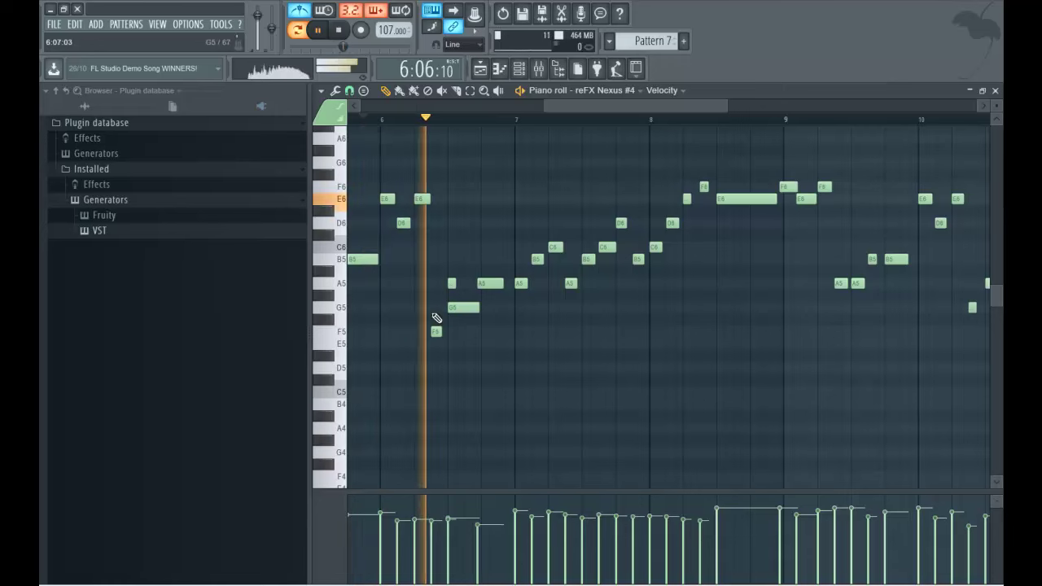
{"action": "left_click_drag", "start_coordinate": [436, 332], "coordinate": [433, 307]}
{"action": "right_click", "coordinate": [464, 307]}
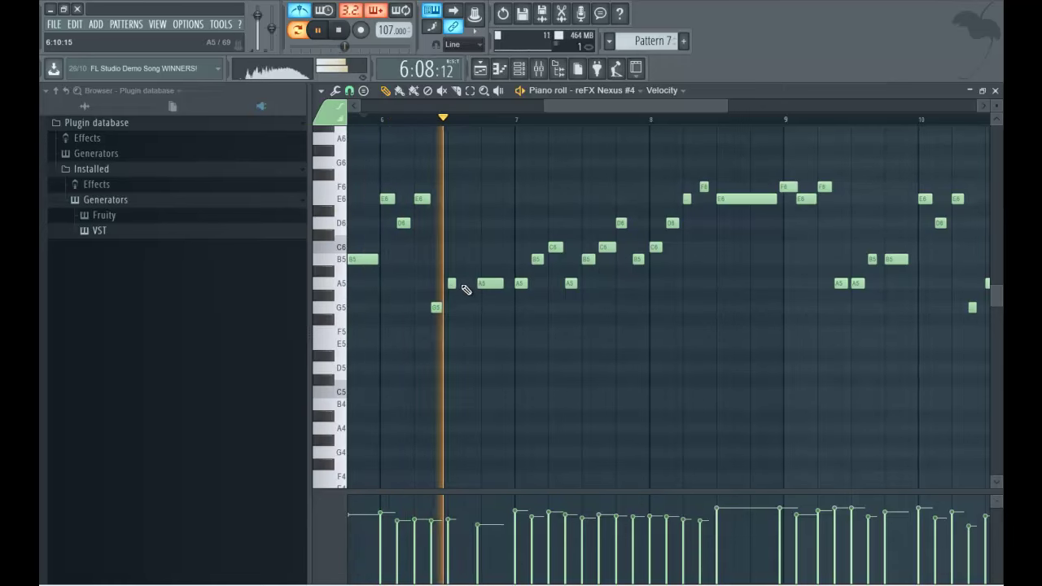
- Extend the short A5 in bar 6 so one long note replaces the two separate A5 notes
{"action": "key", "text": "space"}
{"action": "left_click_drag", "start_coordinate": [454, 283], "coordinate": [483, 283]}
{"action": "key", "text": "space"}
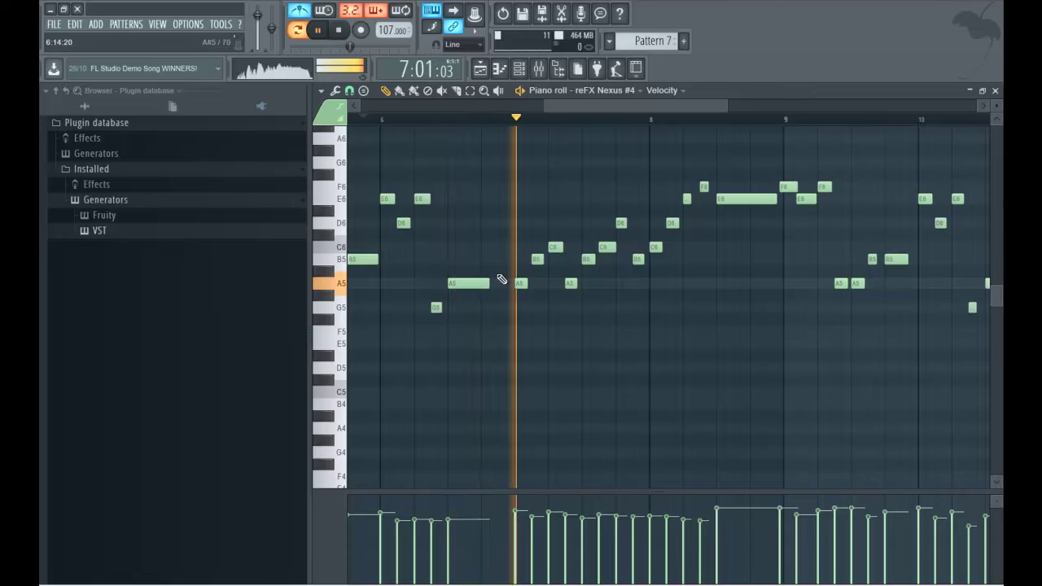
- Align the F6 to the start of bar 9 and the E6 to 9:03:00, and lengthen the F6 at 8:07:00 to 0:02:05
{"action": "left_click_drag", "start_coordinate": [583, 102], "coordinate": [679, 99]}
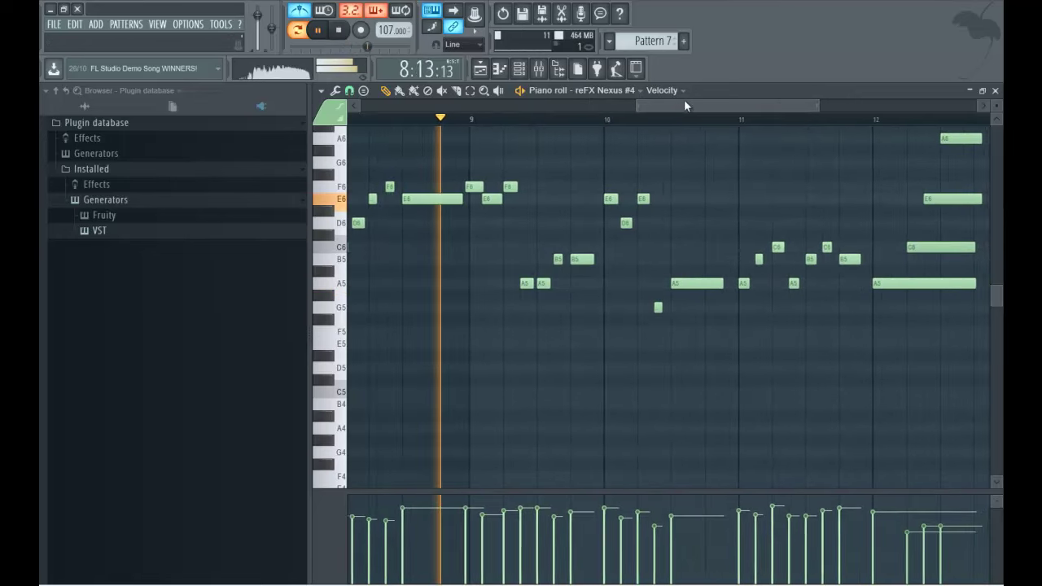
{"action": "left_click_drag", "start_coordinate": [467, 186], "coordinate": [491, 201]}
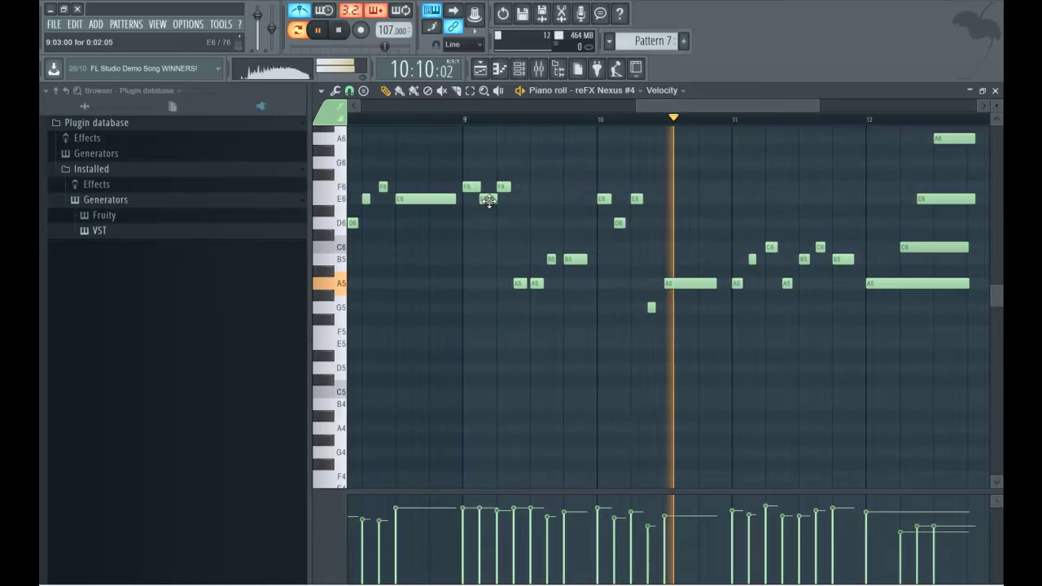
{"action": "left_click_drag", "start_coordinate": [388, 188], "coordinate": [396, 187]}
{"action": "double_click", "coordinate": [390, 187]}
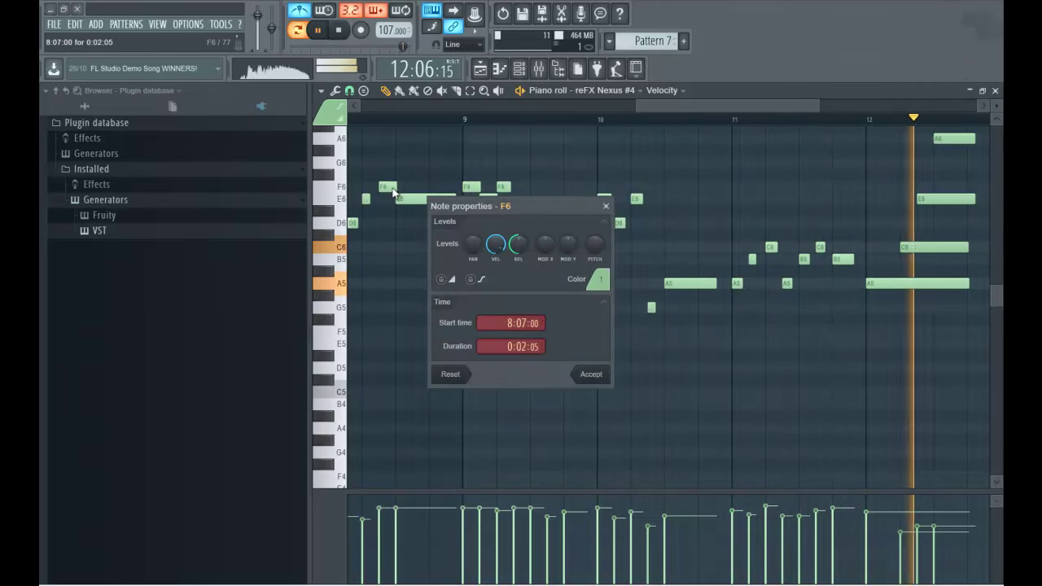
{"action": "left_click", "coordinate": [587, 375]}
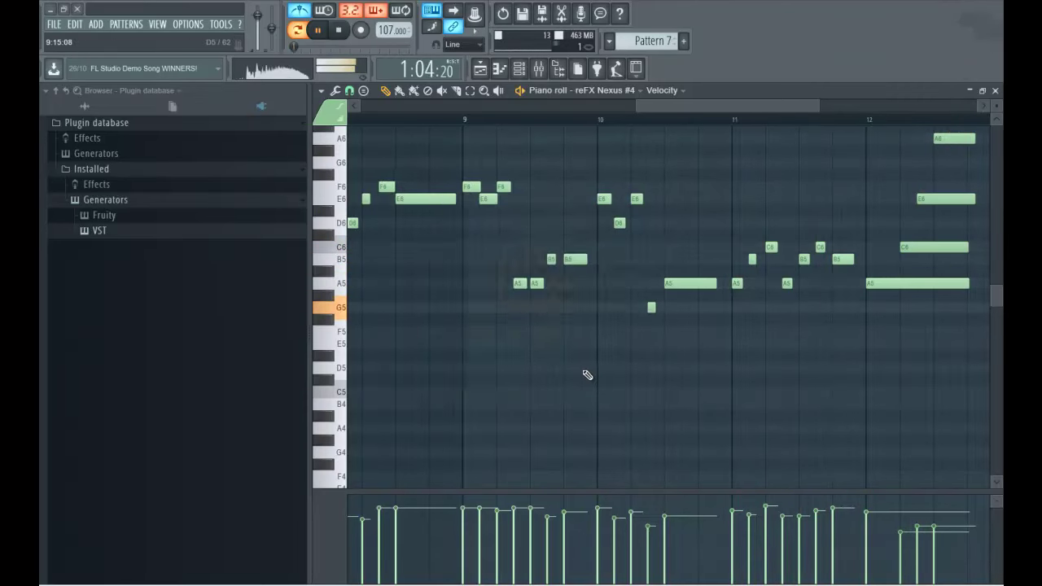
{"action": "left_click", "coordinate": [994, 91]}
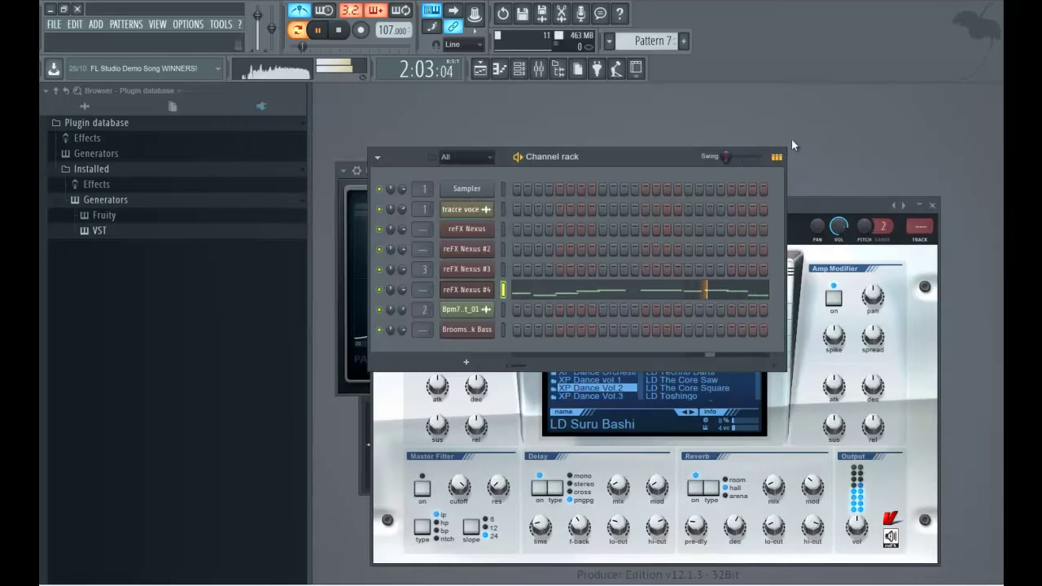
- Audition XP Dance Vol.2 presets in reFX Nexus #4, including LD The Core Saw and LD The Core Square, and choose LD Hit this Man 2
{"action": "left_click", "coordinate": [704, 475]}
{"action": "left_click", "coordinate": [666, 373]}
{"action": "left_click", "coordinate": [665, 379]}
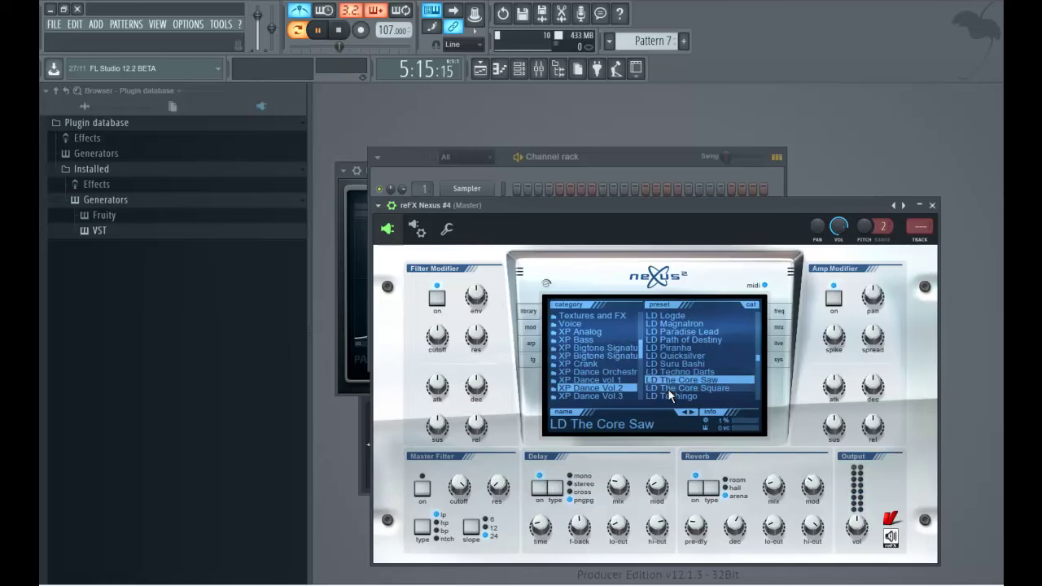
{"action": "left_click", "coordinate": [669, 388]}
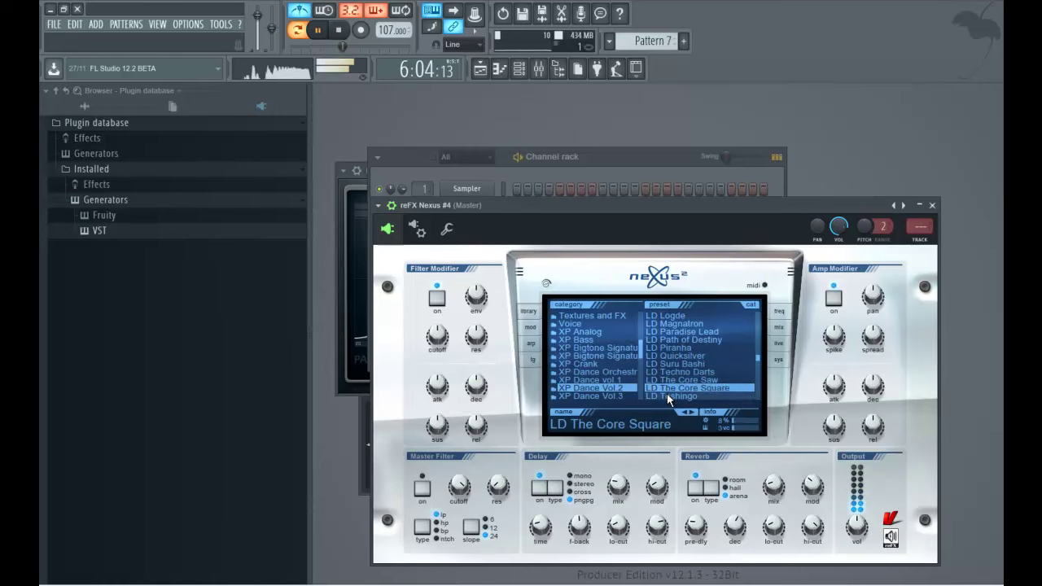
{"action": "left_click", "coordinate": [666, 393]}
{"action": "scroll", "coordinate": [686, 356], "scroll_direction": "down", "scroll_amount": 2}
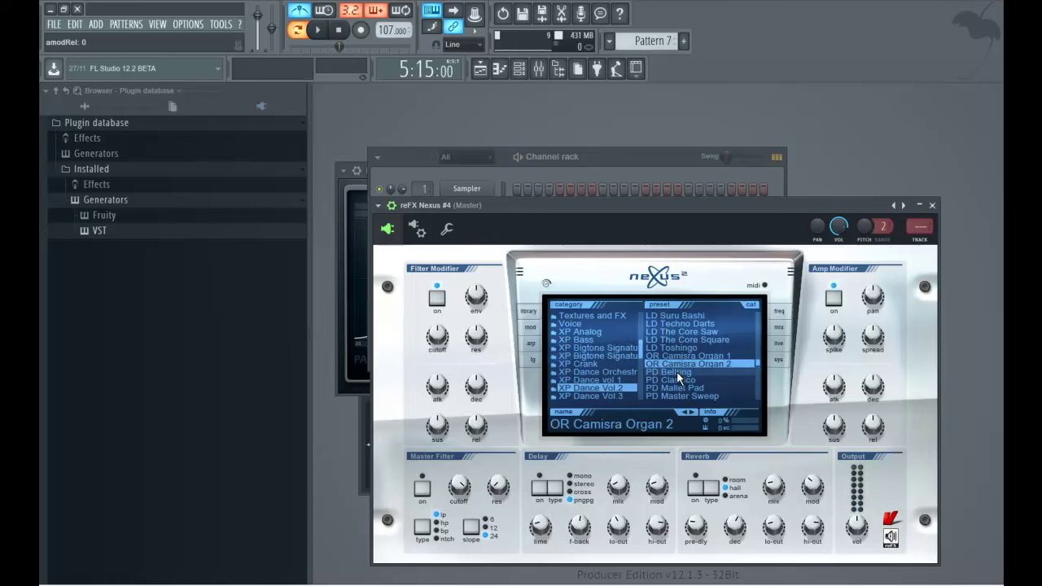
{"action": "scroll", "coordinate": [673, 358], "scroll_direction": "up", "scroll_amount": 4}
{"action": "scroll", "coordinate": [672, 343], "scroll_direction": "up", "scroll_amount": 2}
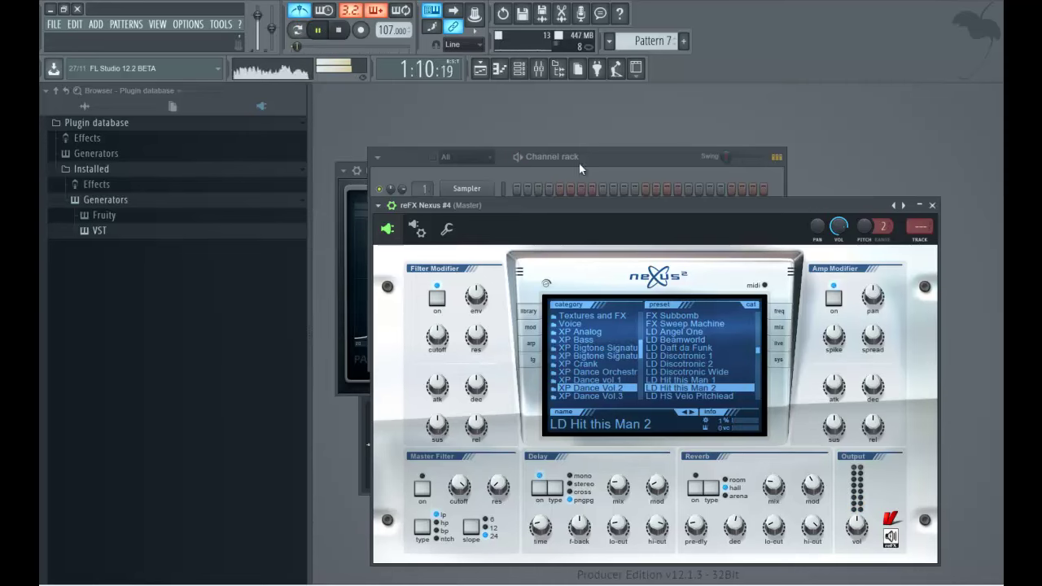
- Play the full song with the playlist shown and turn off the metronome
{"action": "left_click", "coordinate": [597, 151]}
{"action": "left_click", "coordinate": [480, 69]}
{"action": "key", "text": "space"}
{"action": "left_click_drag", "start_coordinate": [507, 326], "coordinate": [341, 331]}
{"action": "double_click", "coordinate": [432, 341]}
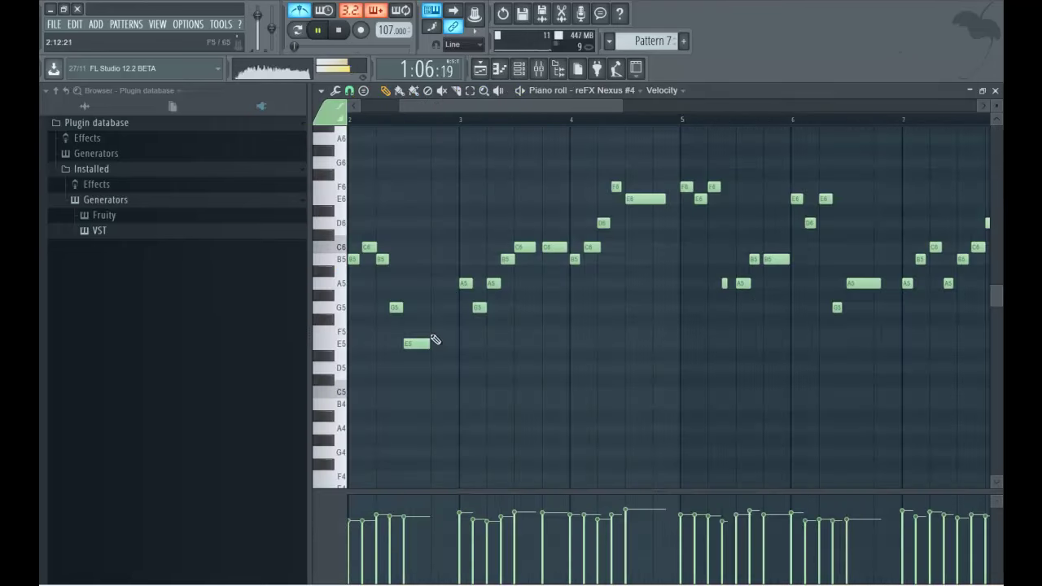
{"action": "left_click", "coordinate": [995, 90]}
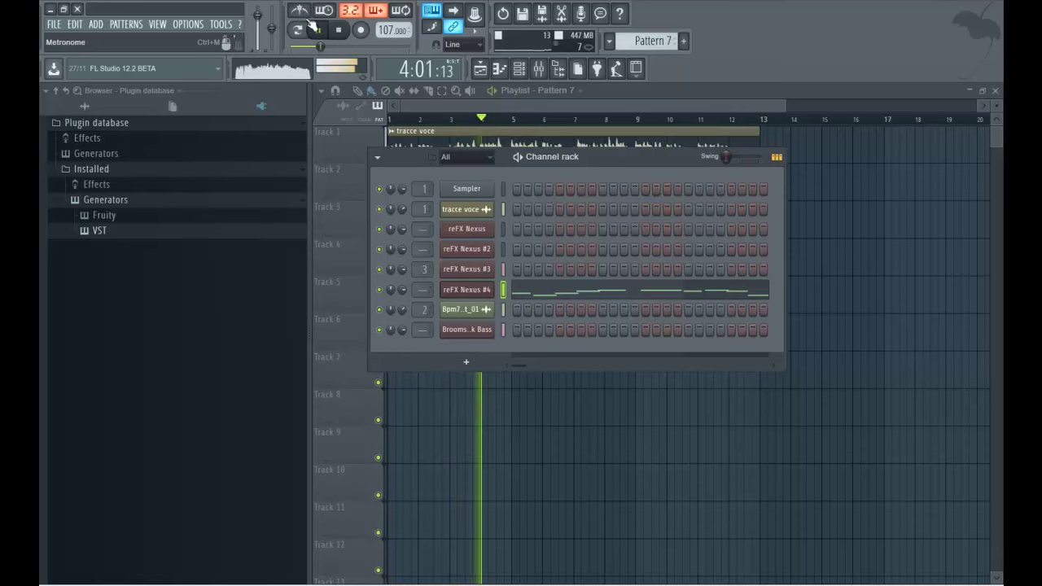
- Route the reFX Nexus #4 channel to mixer insert 4
{"action": "left_click", "coordinate": [467, 291]}
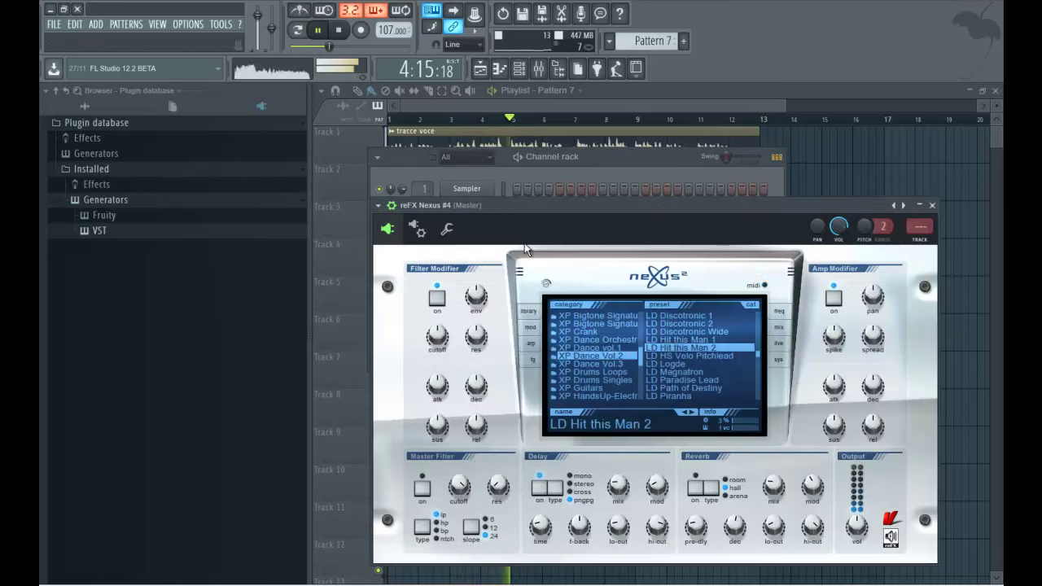
{"action": "left_click", "coordinate": [574, 70]}
{"action": "left_click", "coordinate": [538, 69]}
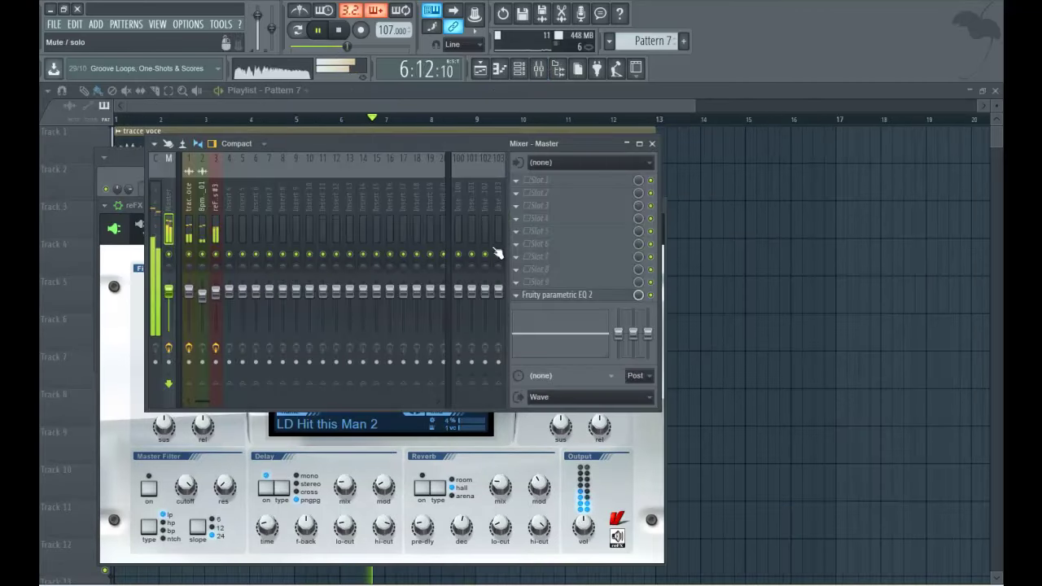
{"action": "right_click", "coordinate": [232, 232]}
{"action": "mouse_move", "coordinate": [317, 231]}
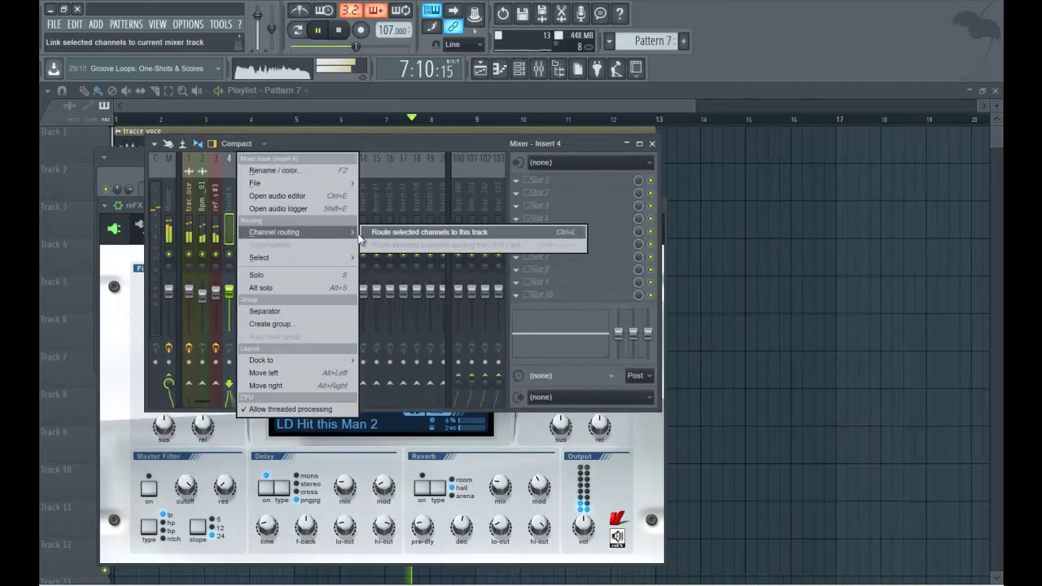
{"action": "left_click", "coordinate": [364, 233]}
- Lower the mixer levels of the vocal, Bpm76 loop and reFX Nexus #4 tracks, and set reFX Nexus #3 to 77% (-5.4 dB)
{"action": "left_click", "coordinate": [202, 295]}
{"action": "mouse_move", "coordinate": [215, 294]}
{"action": "left_mouse_down"}
{"action": "mouse_move", "coordinate": [202, 319]}
{"action": "mouse_move", "coordinate": [216, 301]}
{"action": "left_mouse_up"}
{"action": "left_click", "coordinate": [202, 316]}
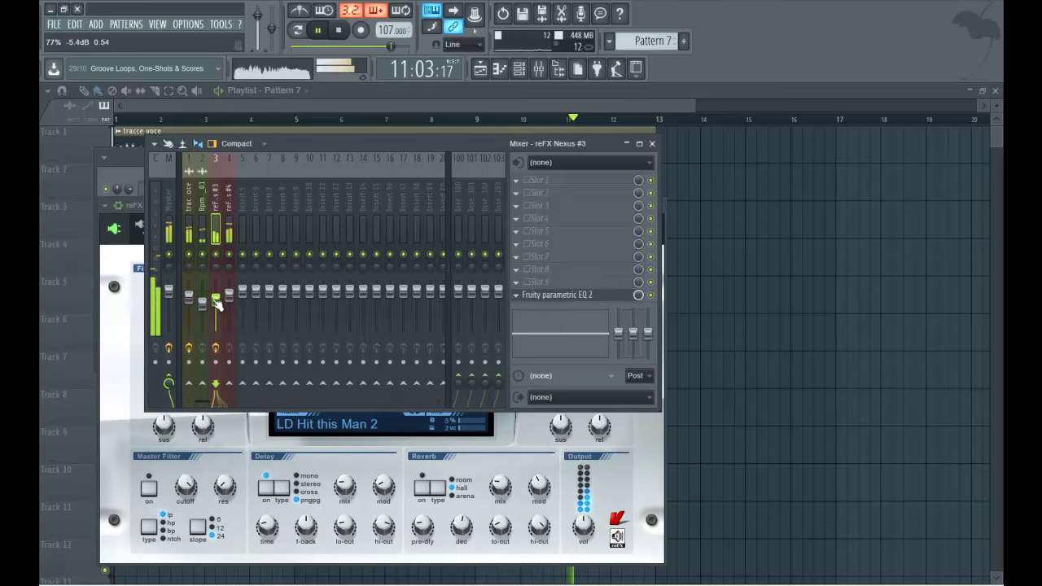
{"action": "left_click", "coordinate": [229, 296]}
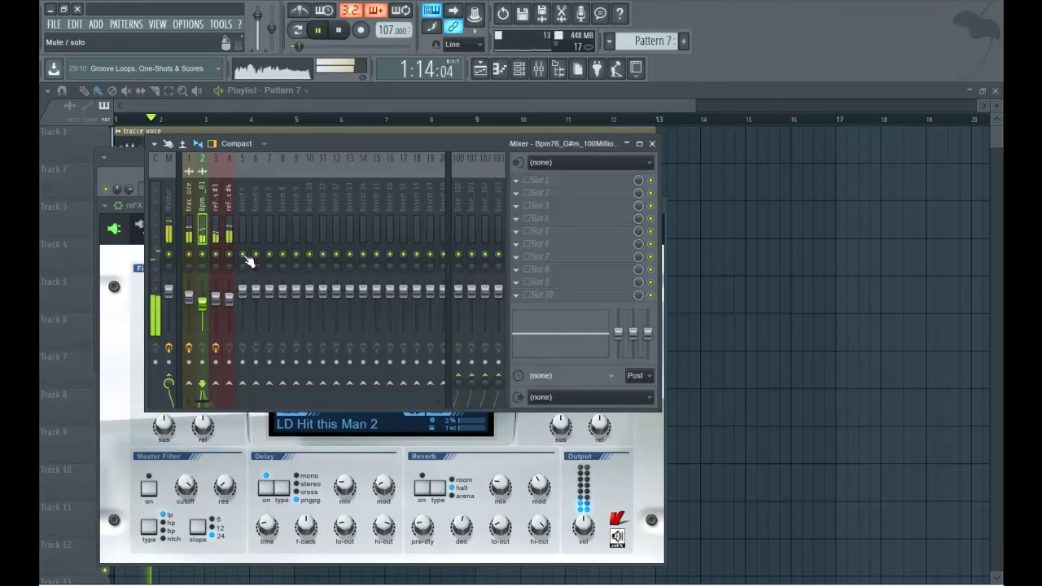
- Listen to the Bpm76 loop, reFX Nexus #3 and vocal tracks individually by soloing each in the mixer during playback
{"action": "right_click", "coordinate": [203, 256]}
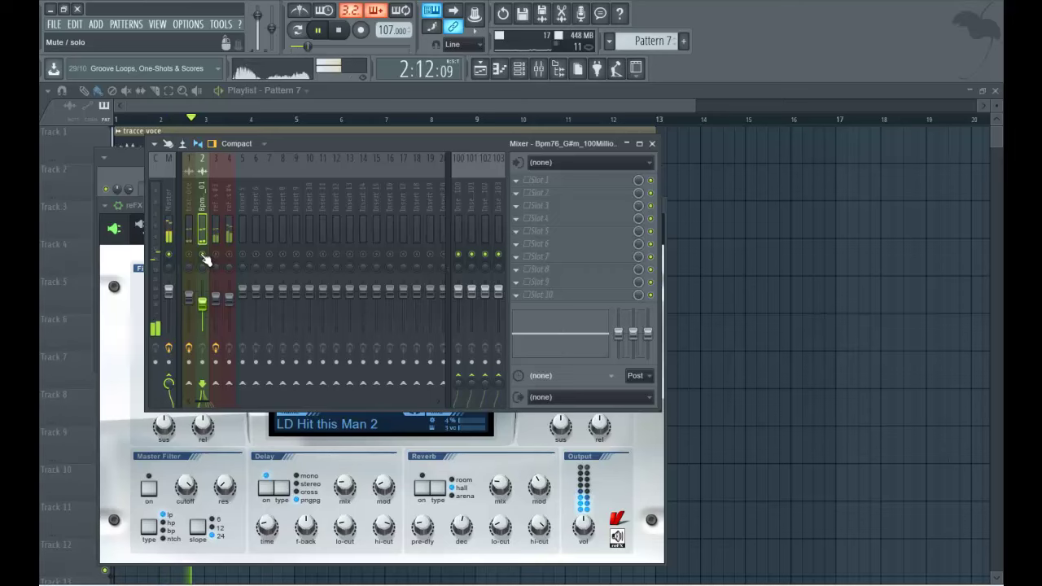
{"action": "right_click", "coordinate": [203, 255]}
{"action": "right_click", "coordinate": [217, 255]}
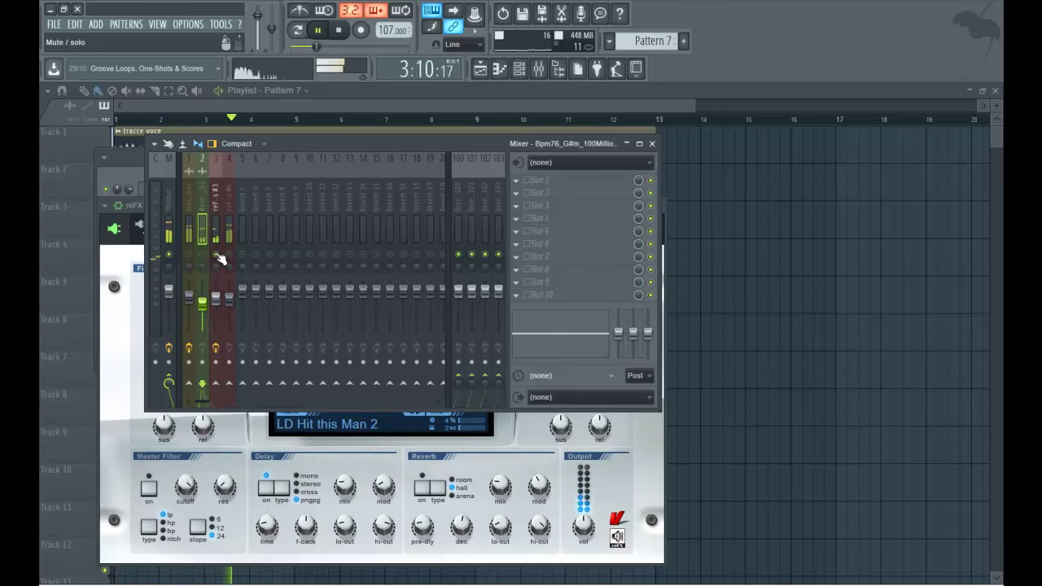
{"action": "right_click", "coordinate": [216, 256]}
{"action": "right_click", "coordinate": [217, 256]}
{"action": "right_click", "coordinate": [217, 255]}
{"action": "right_click", "coordinate": [216, 256]}
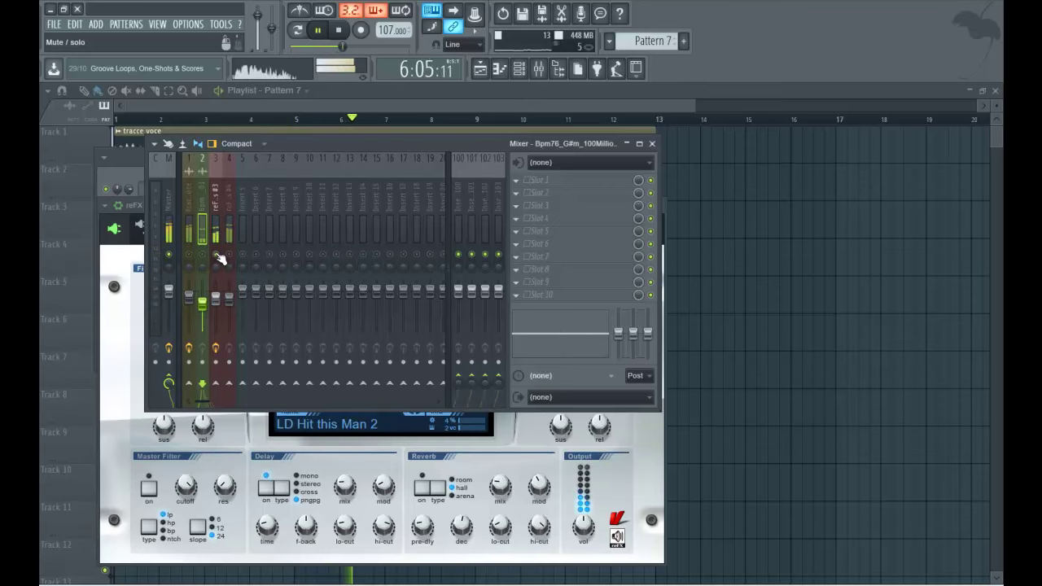
{"action": "right_click", "coordinate": [218, 257]}
{"action": "right_click", "coordinate": [190, 256]}
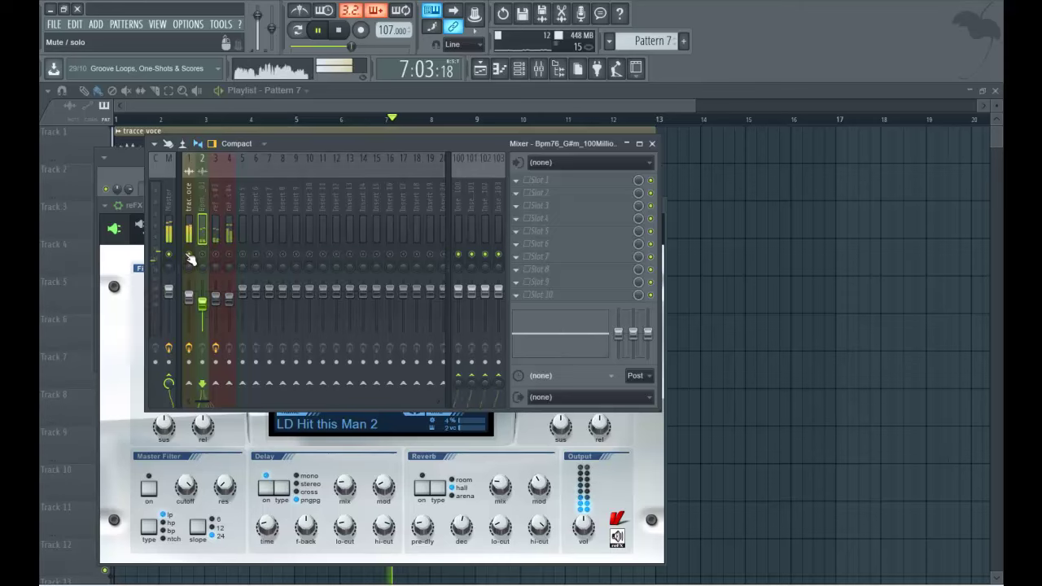
{"action": "right_click", "coordinate": [192, 257]}
{"action": "right_click", "coordinate": [204, 255]}
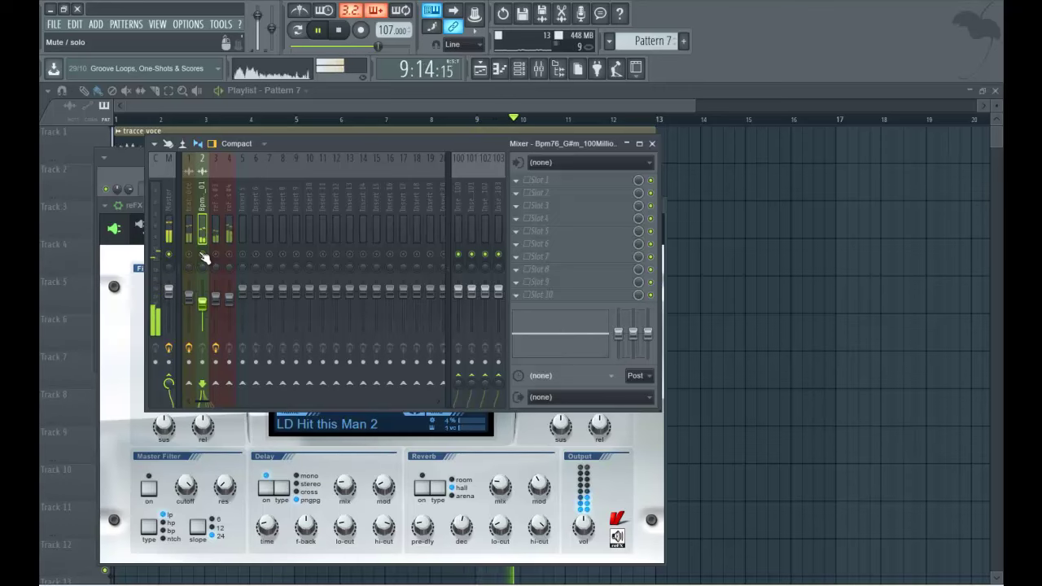
- In the channel rack, solo reFX Nexus #3 and reFX Nexus during playback, and enable reFX Nexus #2 to compare the parts
{"action": "key", "text": "F12"}
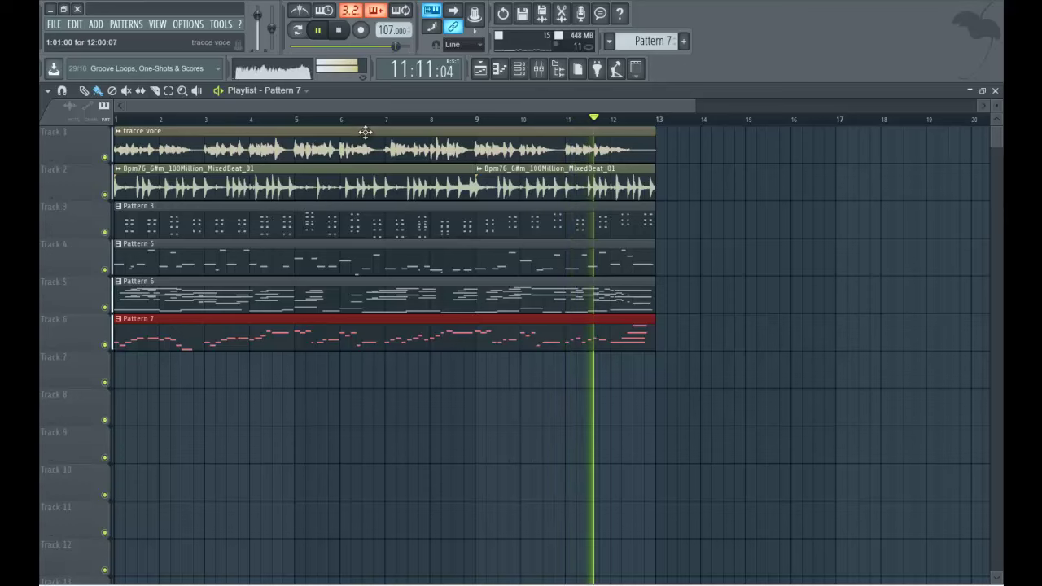
{"action": "left_click", "coordinate": [521, 70]}
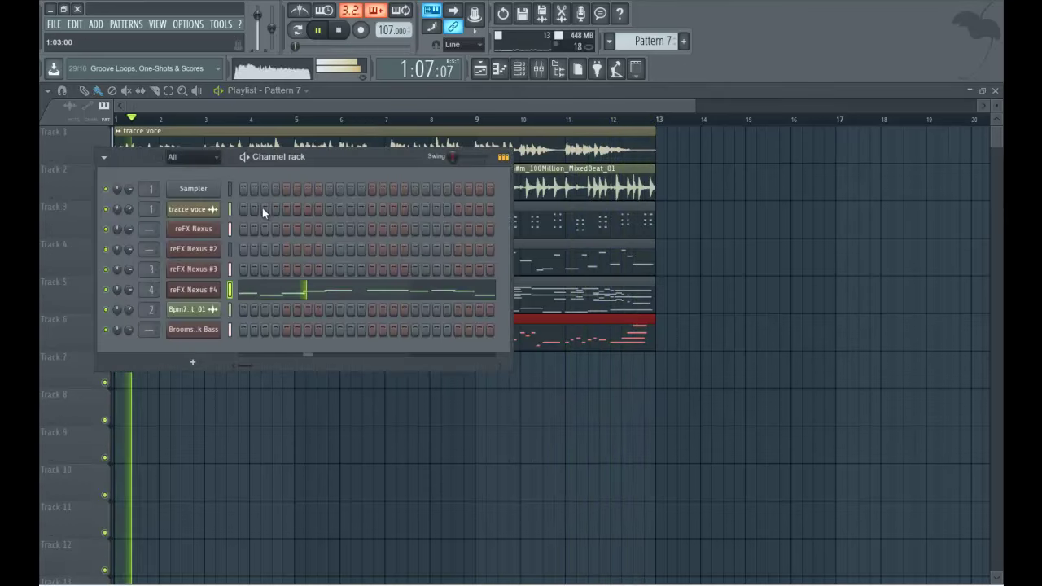
{"action": "right_click", "coordinate": [106, 269]}
{"action": "left_click", "coordinate": [116, 269]}
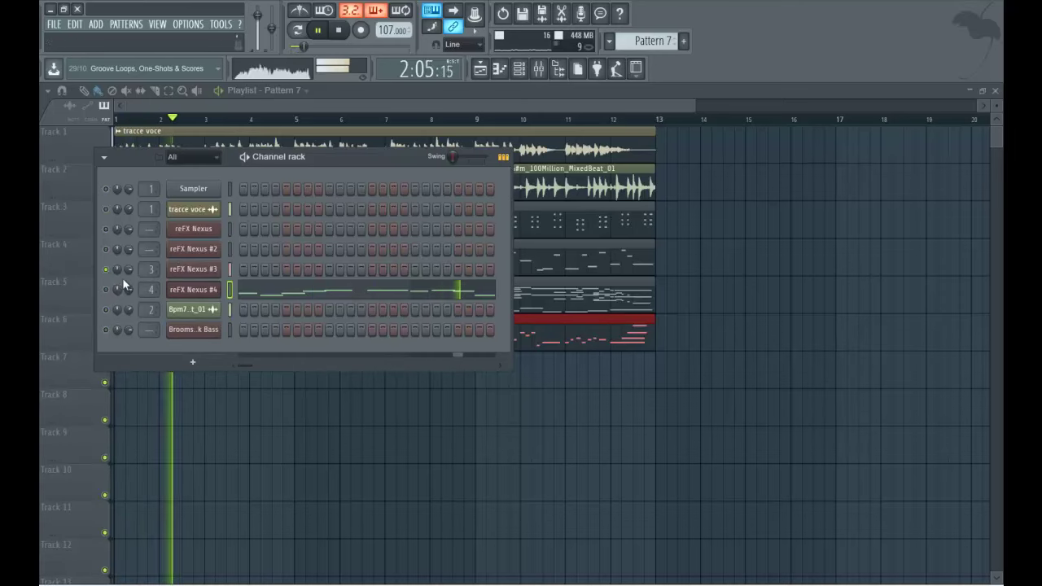
{"action": "left_click", "coordinate": [105, 249]}
{"action": "left_click", "coordinate": [105, 229], "text": "ctrl"}
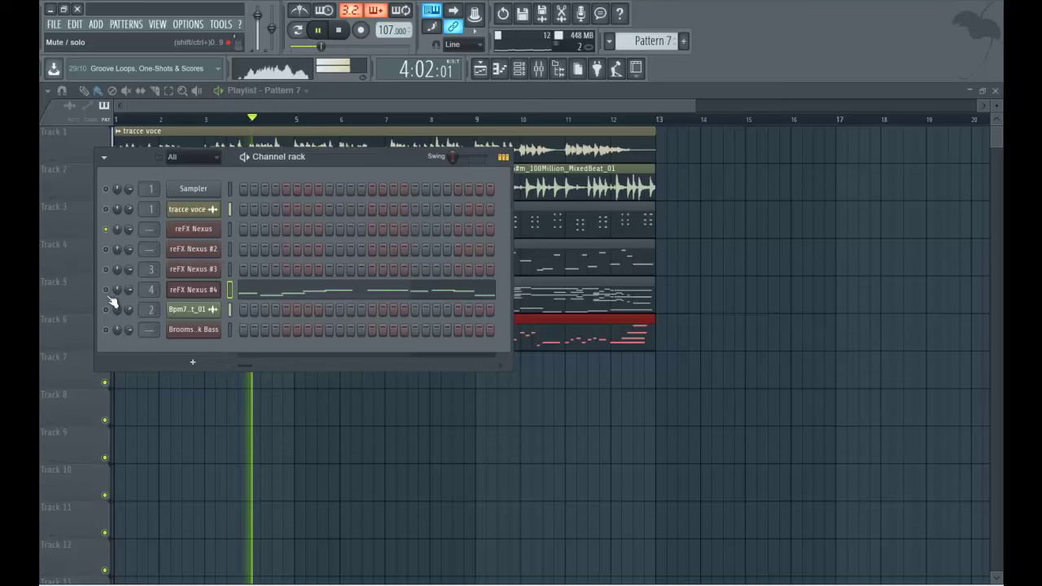
{"action": "left_click", "coordinate": [106, 248]}
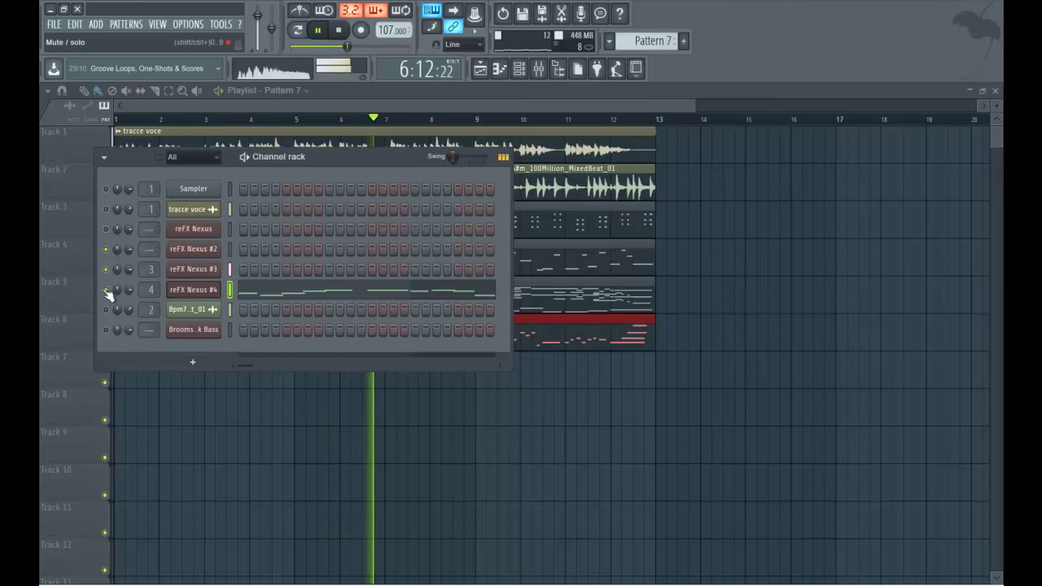
- Route the Broomstick Bass channel to mixer insert 5
{"action": "left_click", "coordinate": [195, 332]}
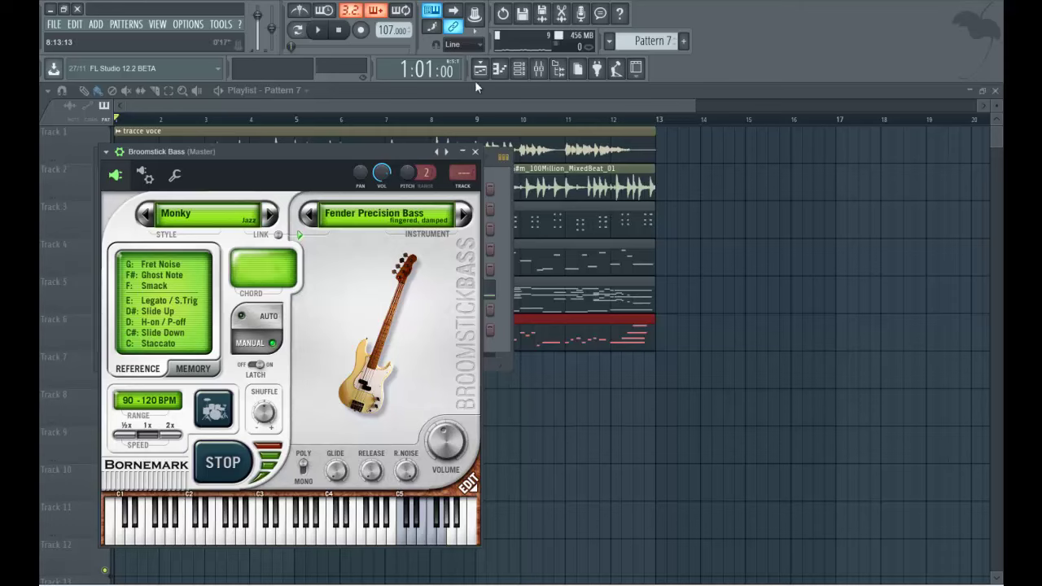
{"action": "left_click", "coordinate": [527, 70]}
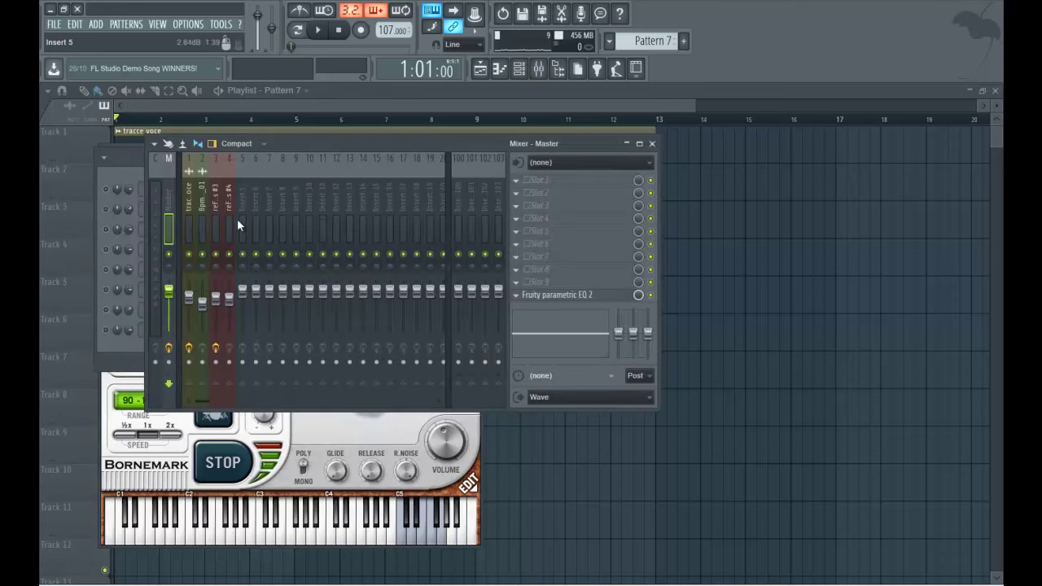
{"action": "right_click", "coordinate": [243, 216]}
{"action": "left_click", "coordinate": [382, 232]}
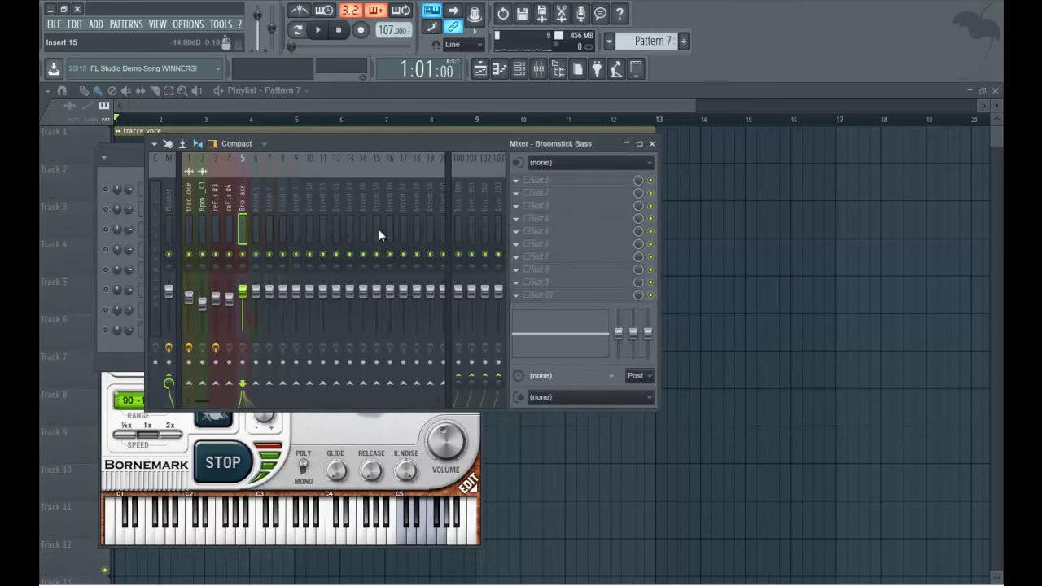
- Switch the mixer to the Compact 2 layout and make its window taller
{"action": "left_click", "coordinate": [260, 146]}
{"action": "left_click", "coordinate": [246, 172]}
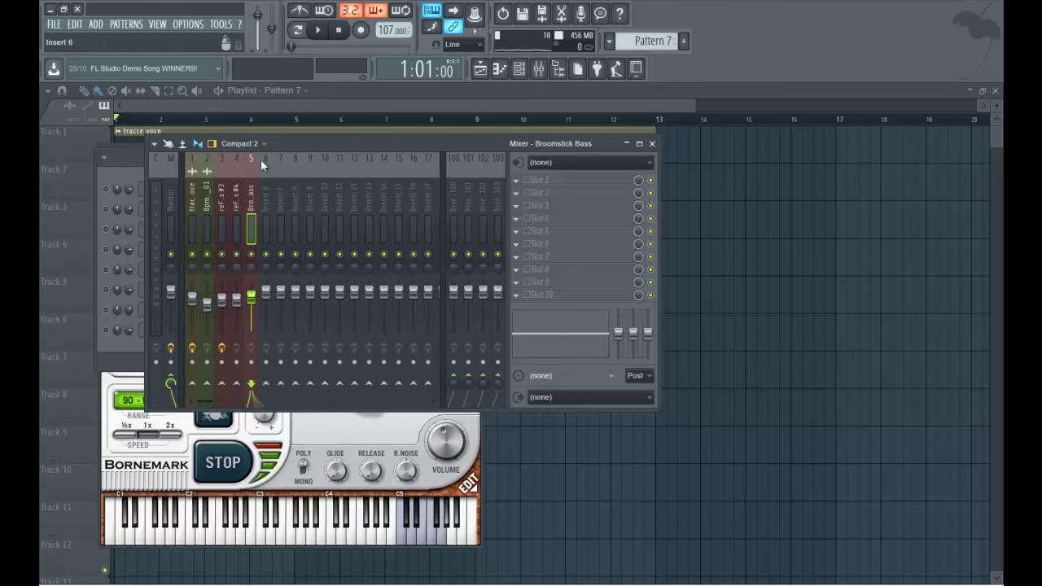
{"action": "left_click_drag", "start_coordinate": [452, 411], "coordinate": [436, 567]}
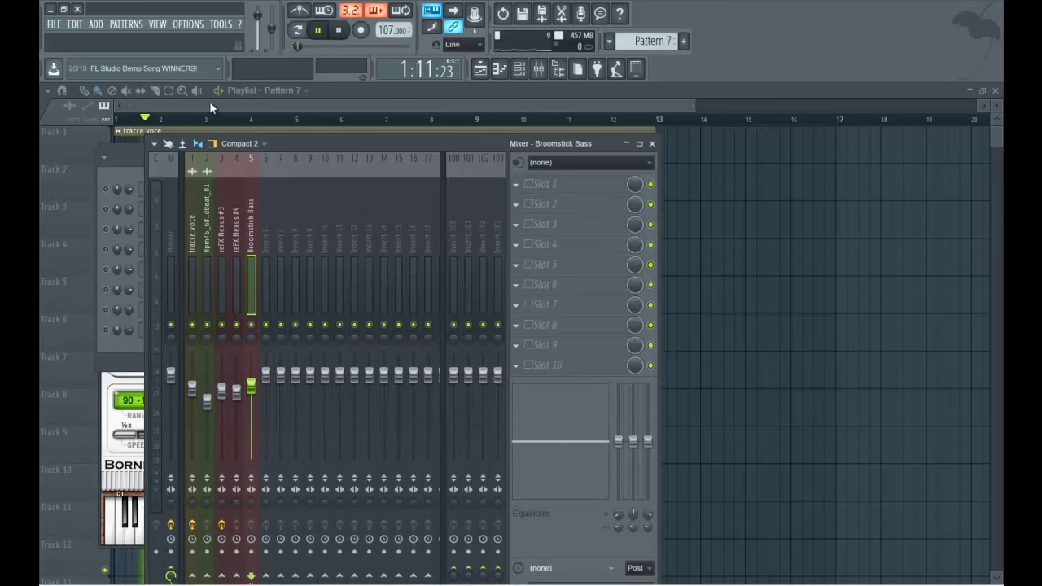
- Re-enable all muted channels in the channel rack and play the full song with the playlist shown
{"action": "left_click", "coordinate": [481, 68]}
{"action": "key", "text": "space"}
{"action": "left_click", "coordinate": [499, 69]}
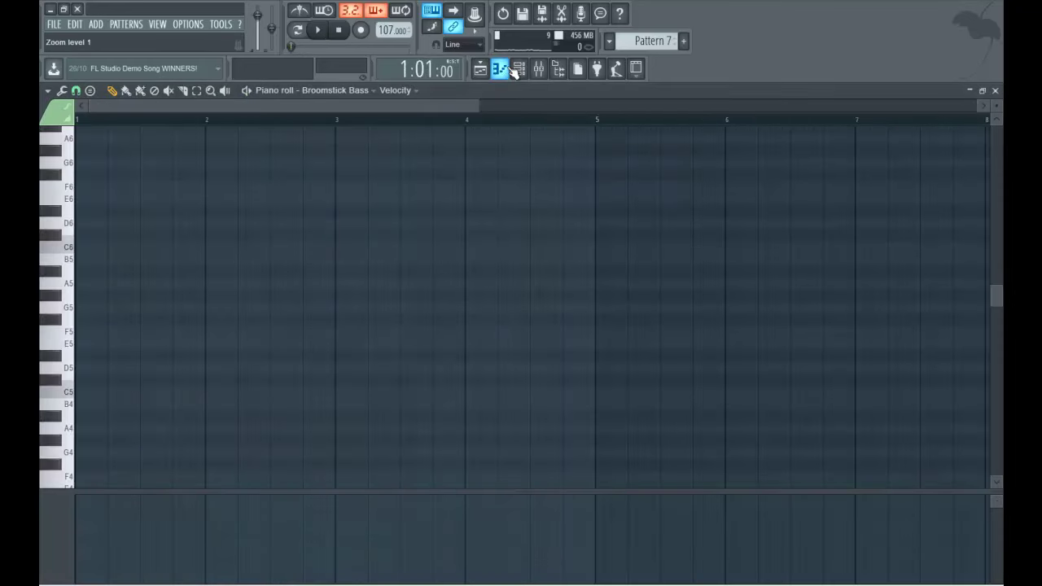
{"action": "left_click", "coordinate": [509, 70]}
{"action": "left_click", "coordinate": [519, 70]}
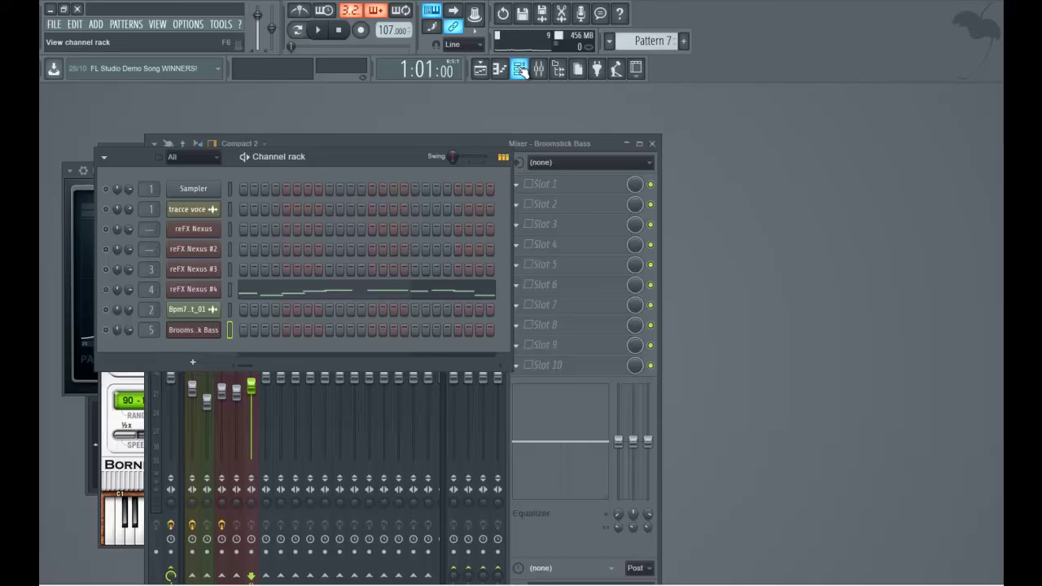
{"action": "right_click", "coordinate": [108, 330]}
{"action": "left_click", "coordinate": [112, 335]}
{"action": "right_click", "coordinate": [107, 330]}
{"action": "left_click", "coordinate": [114, 340]}
{"action": "key", "text": "space"}
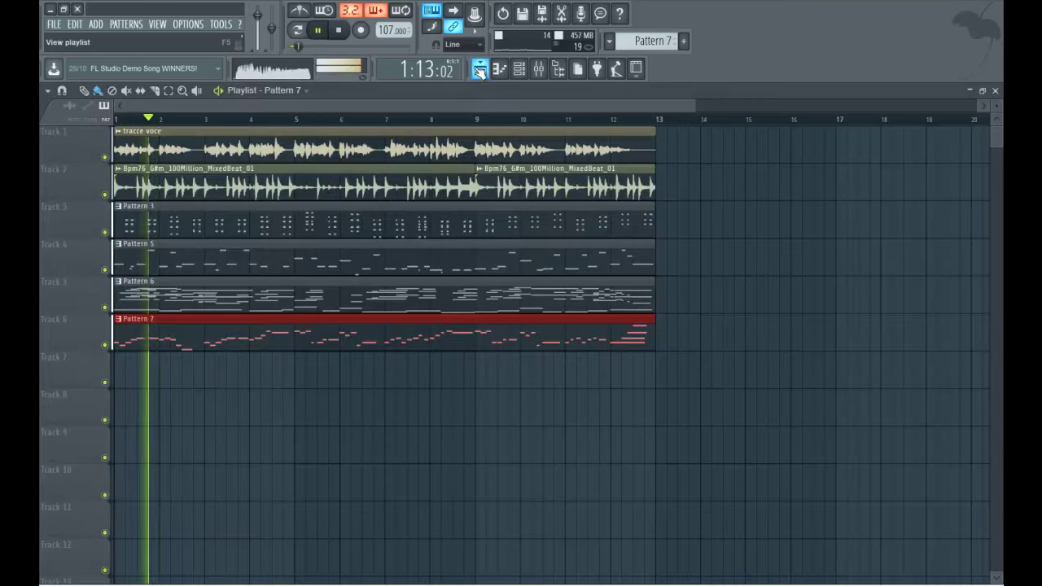
{"action": "left_click", "coordinate": [481, 69]}
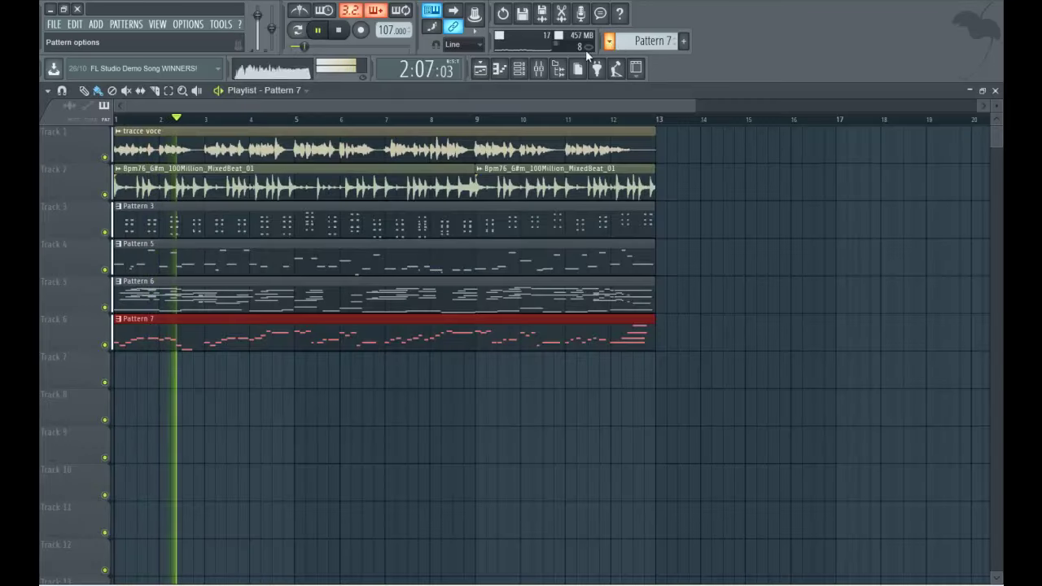
- Lower reFX Nexus #4 in the mixer, set Broomstick Bass to 84% (-3.8 dB), and stop playback
{"action": "left_click", "coordinate": [538, 69]}
{"action": "mouse_move", "coordinate": [250, 386]}
{"action": "left_mouse_down"}
{"action": "mouse_move", "coordinate": [261, 463]}
{"action": "mouse_move", "coordinate": [242, 399]}
{"action": "mouse_move", "coordinate": [240, 423]}
{"action": "mouse_move", "coordinate": [252, 384]}
{"action": "left_mouse_up"}
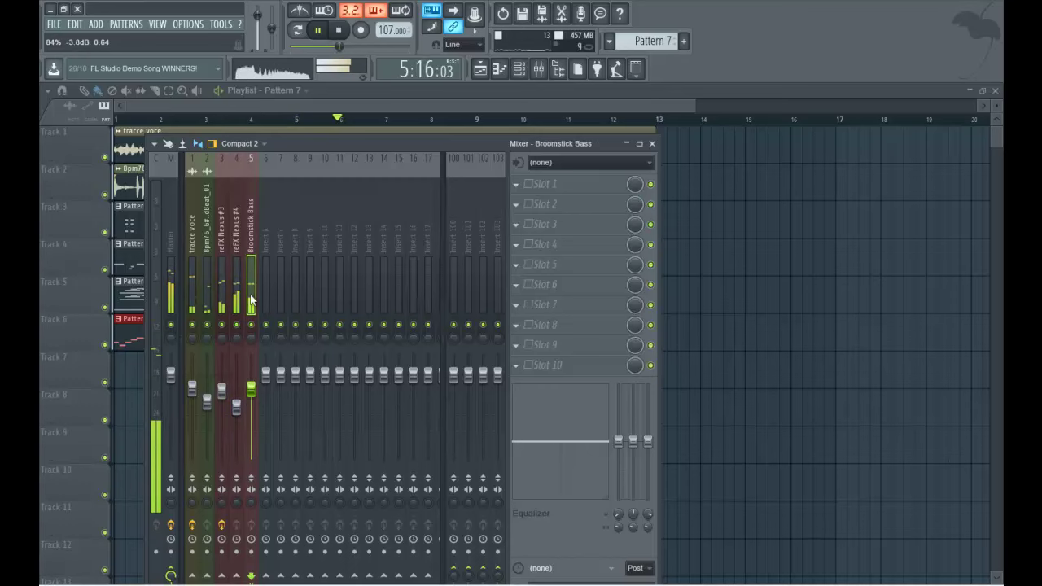
{"action": "key", "text": "space"}
- Load Fruity Parametric EQ 2 into slot 10 of the Broomstick Bass mixer track
{"action": "left_click", "coordinate": [513, 365]}
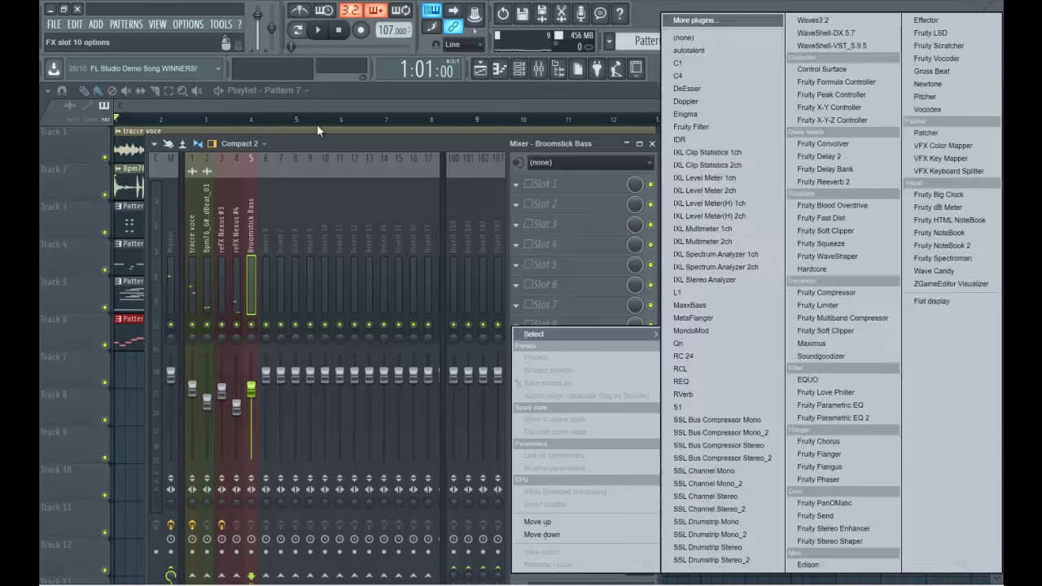
{"action": "left_click", "coordinate": [341, 146]}
{"action": "left_click", "coordinate": [516, 366]}
{"action": "left_click", "coordinate": [476, 143]}
{"action": "left_click", "coordinate": [518, 368]}
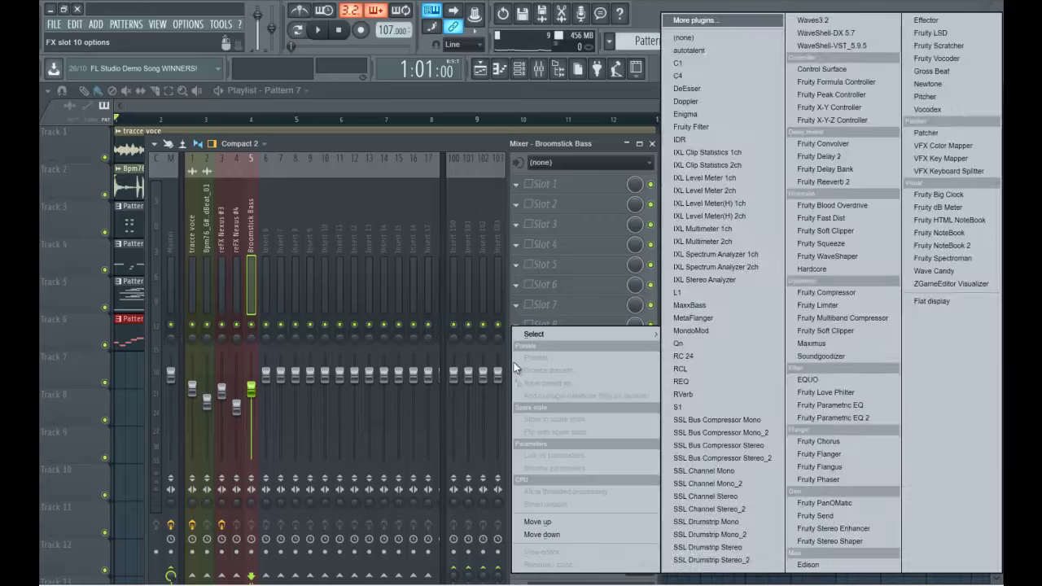
{"action": "mouse_move", "coordinate": [542, 333]}
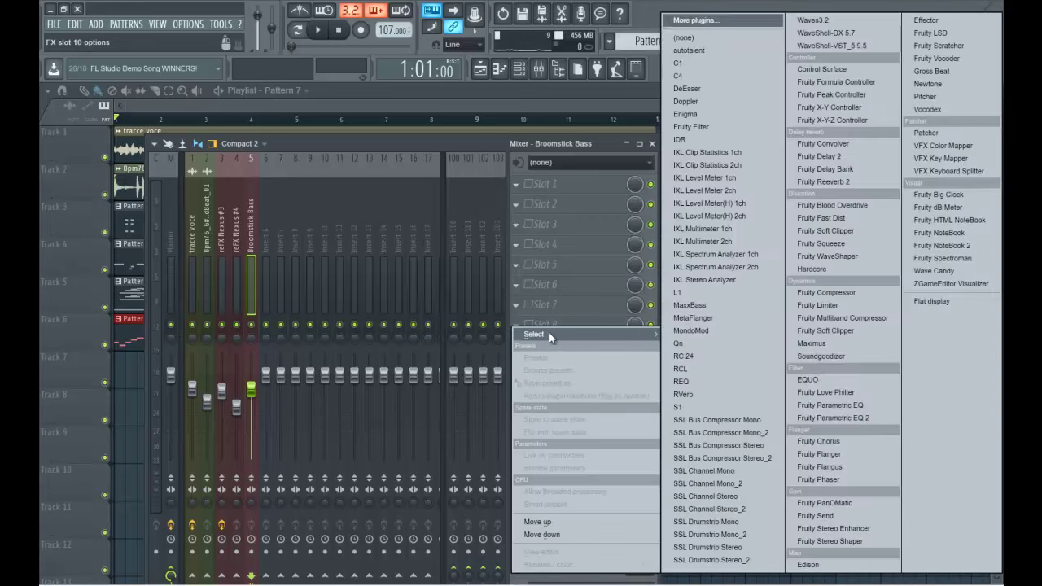
{"action": "left_click", "coordinate": [836, 418]}
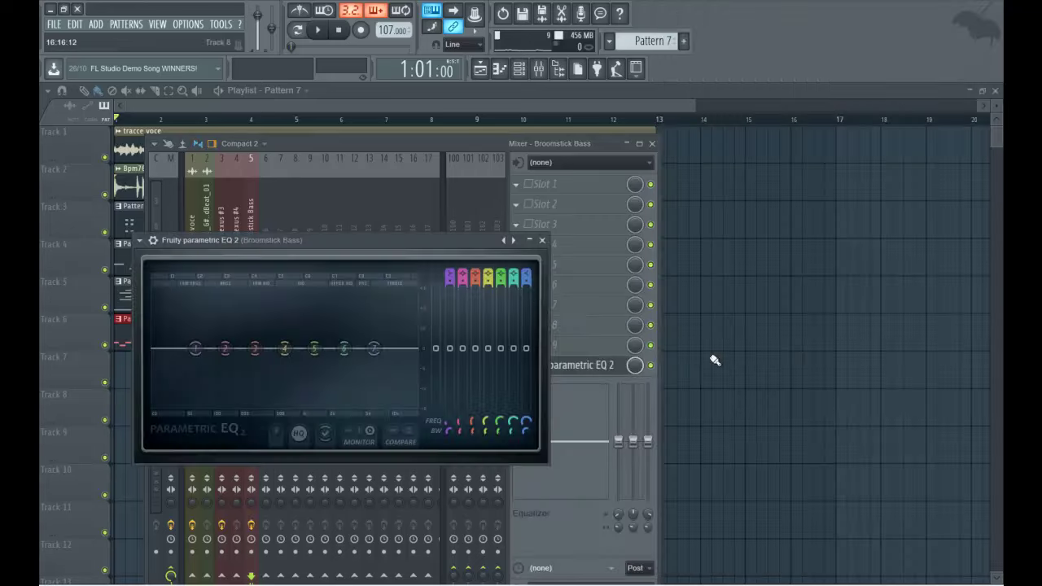
- Solo the Broomstick Bass track in the mixer while the song plays, and bring its equalizer back up
{"action": "key", "text": "space"}
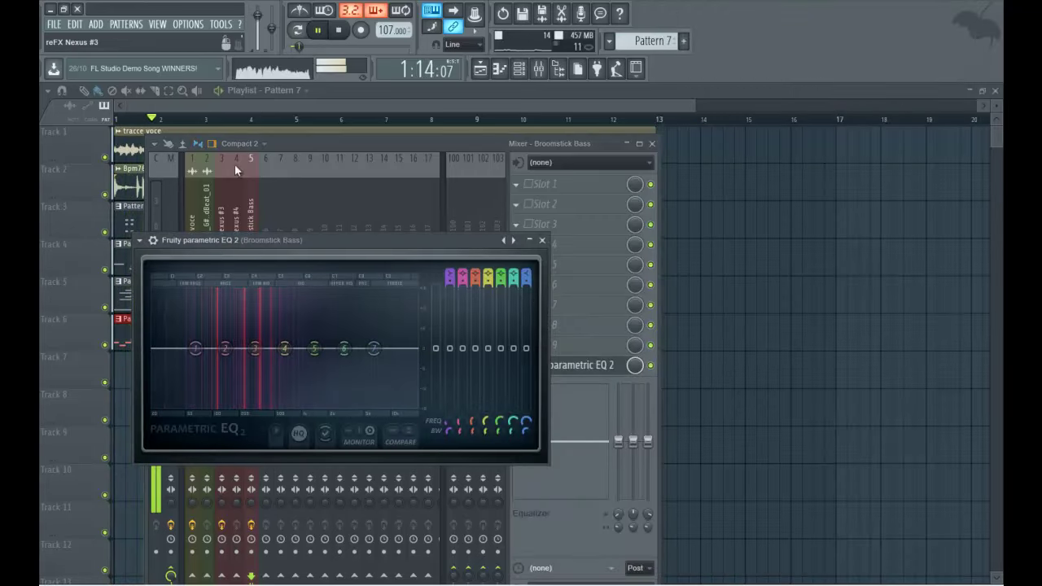
{"action": "left_click", "coordinate": [269, 144]}
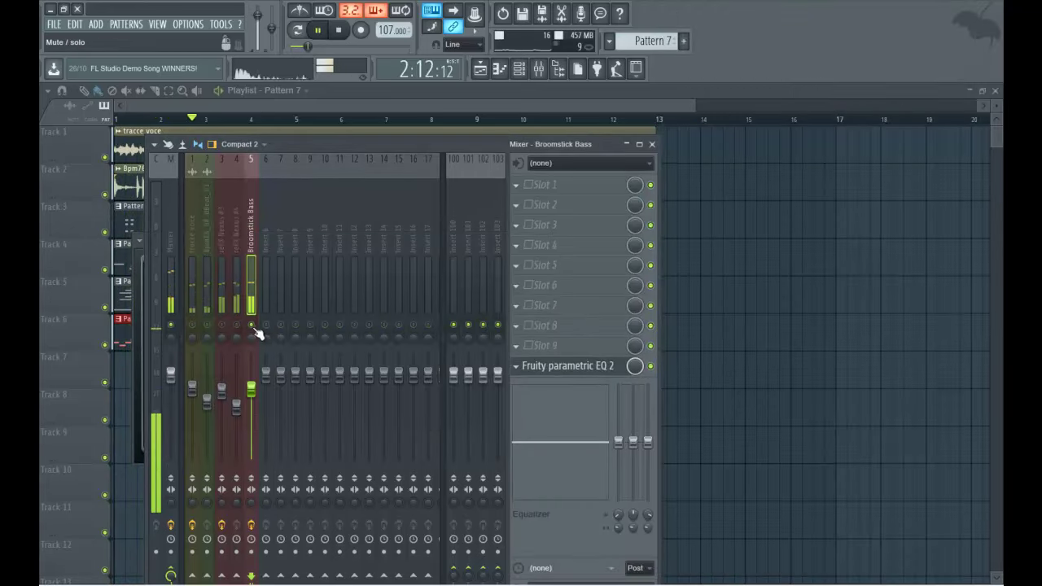
{"action": "key", "text": "space"}
{"action": "left_click", "coordinate": [583, 367]}
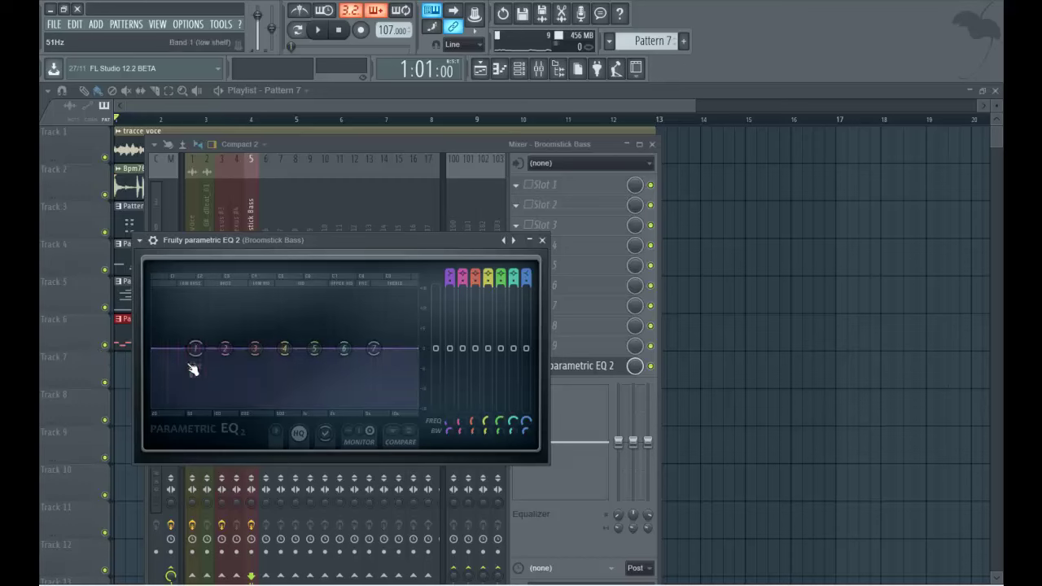
- Try a deep, narrow band 4 cut around 374 Hz in the bass equalizer while listening
{"action": "key", "text": "space"}
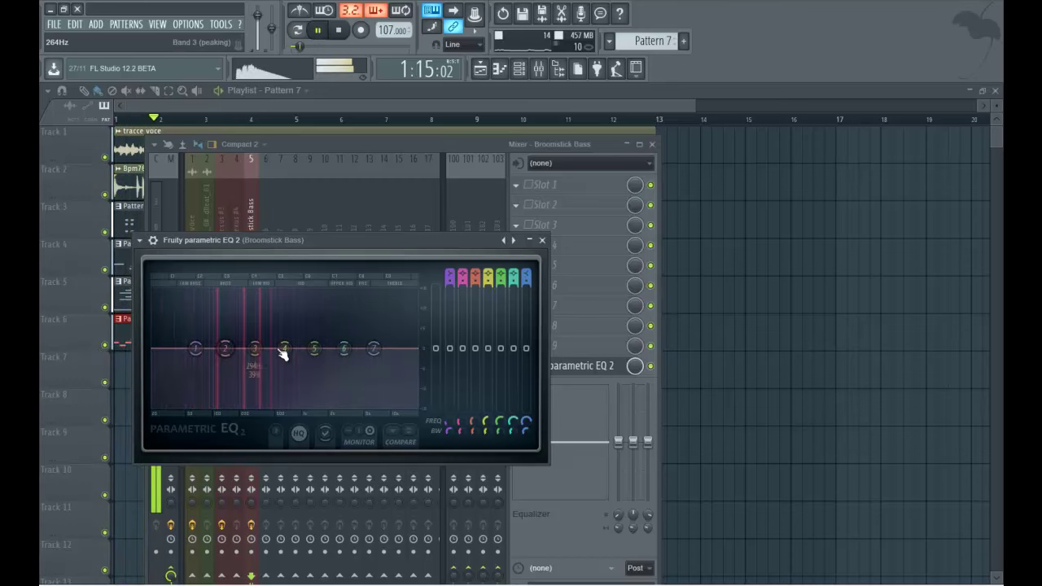
{"action": "left_click_drag", "start_coordinate": [285, 348], "coordinate": [284, 457]}
{"action": "mouse_move", "coordinate": [265, 496]}
{"action": "left_mouse_down"}
{"action": "mouse_move", "coordinate": [254, 499]}
{"action": "mouse_move", "coordinate": [278, 503]}
{"action": "left_mouse_up"}
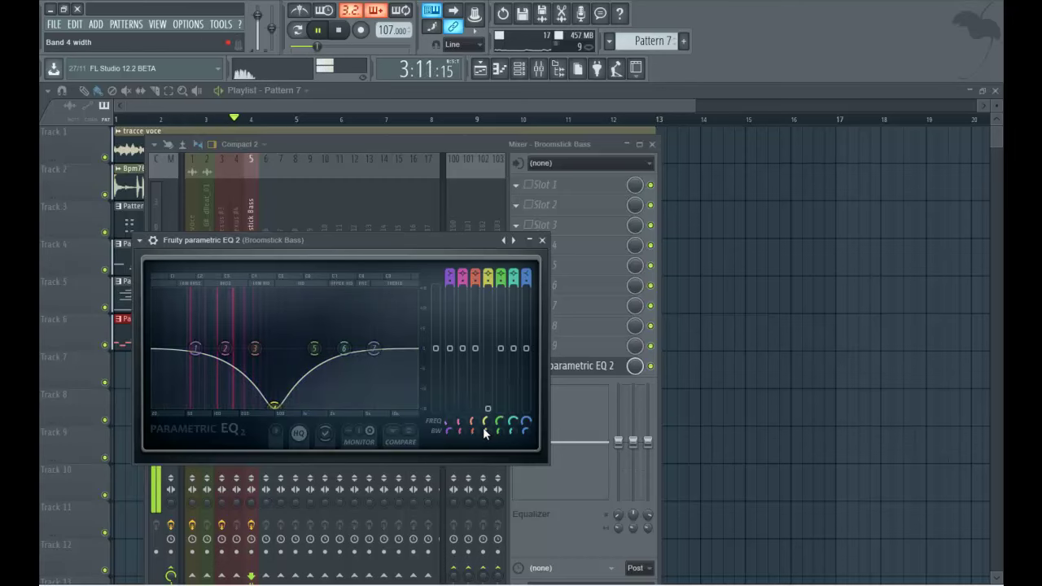
{"action": "key", "text": "space"}
{"action": "scroll", "coordinate": [259, 375], "scroll_direction": "down", "scroll_amount": 2}
{"action": "left_click_drag", "start_coordinate": [281, 414], "coordinate": [271, 415]}
{"action": "key", "text": "space"}
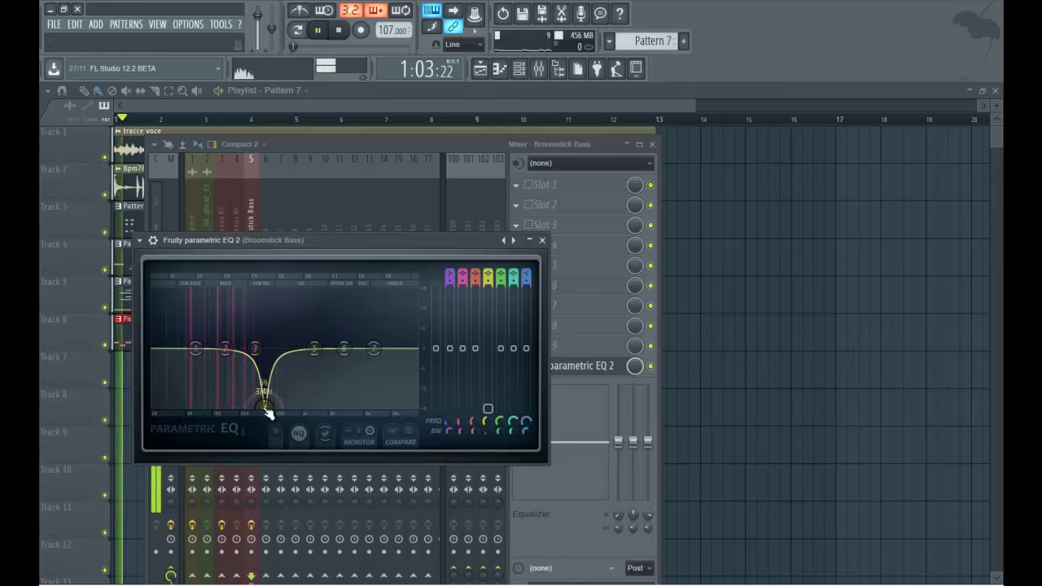
- Try cutting bands 5, 6 and 7 of the bass equalizer to reduce the high frequencies
{"action": "mouse_move", "coordinate": [314, 348]}
{"action": "left_mouse_down"}
{"action": "mouse_move", "coordinate": [327, 405]}
{"action": "mouse_move", "coordinate": [348, 382]}
{"action": "left_mouse_up"}
{"action": "left_click_drag", "start_coordinate": [373, 348], "coordinate": [392, 401]}
{"action": "key", "text": "space"}
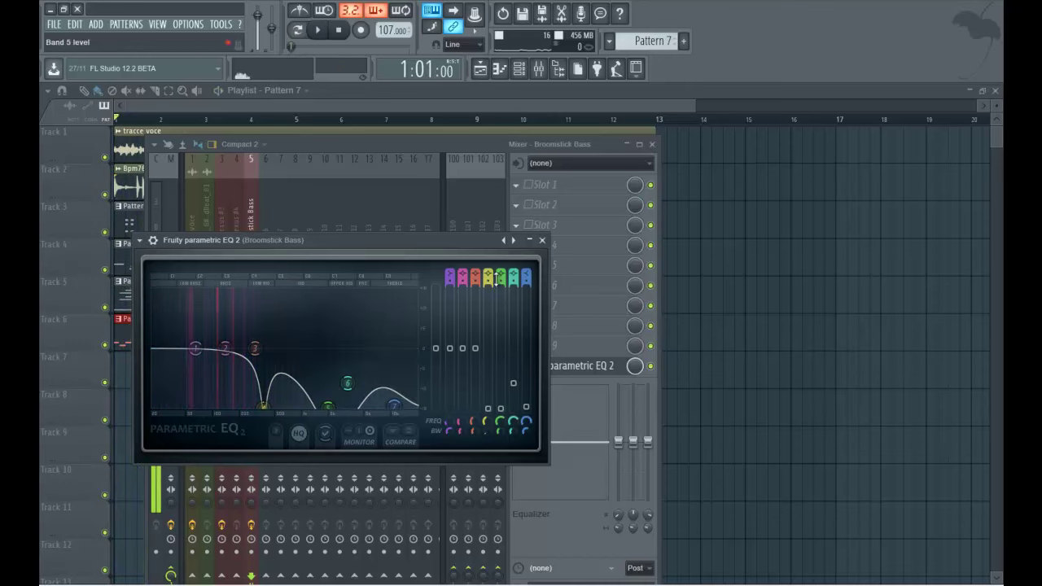
- Try the 40Hz cut preset in the bass equalizer, adjust its low cut during playback, and reload the preset
{"action": "left_click", "coordinate": [513, 240]}
{"action": "left_click", "coordinate": [556, 338]}
{"action": "key", "text": "space"}
{"action": "mouse_move", "coordinate": [174, 350]}
{"action": "left_mouse_down"}
{"action": "mouse_move", "coordinate": [233, 363]}
{"action": "mouse_move", "coordinate": [186, 344]}
{"action": "left_mouse_up"}
{"action": "key", "text": "space"}
{"action": "left_click", "coordinate": [513, 241]}
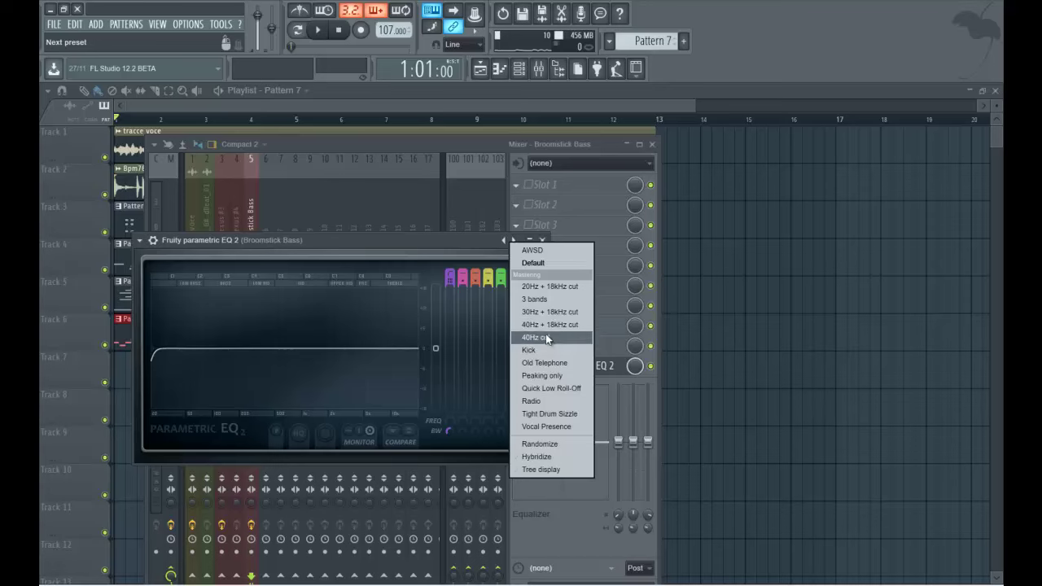
{"action": "left_click", "coordinate": [545, 337]}
- Load a combined low-cut and 18kHz cut preset in the bass equalizer and lower the high cut to keep only the low frequencies
{"action": "left_click", "coordinate": [513, 241]}
{"action": "left_click", "coordinate": [534, 317]}
{"action": "key", "text": "space"}
{"action": "left_click_drag", "start_coordinate": [423, 350], "coordinate": [189, 374]}
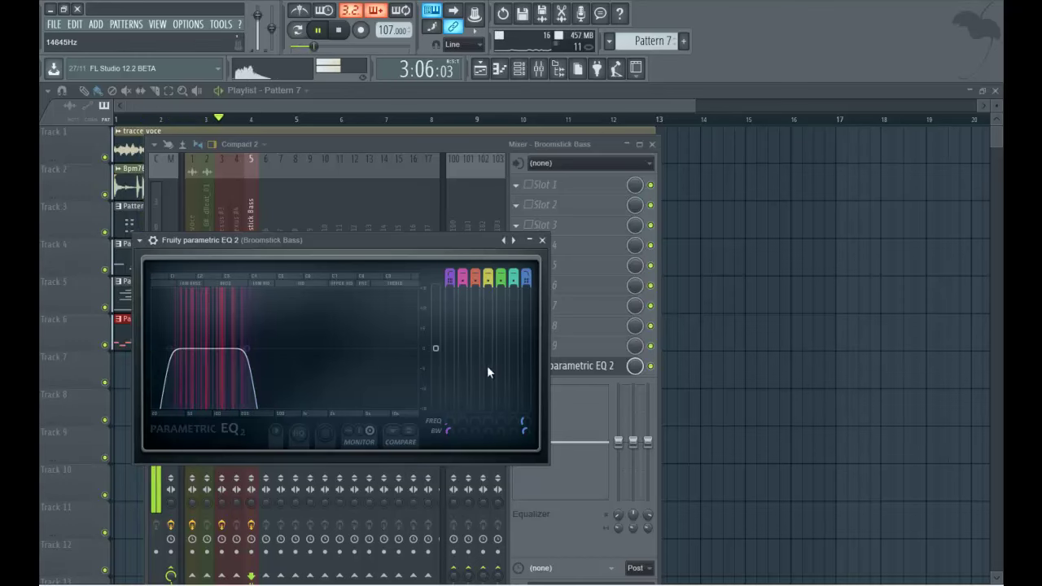
- Insert a Fruity Compressor in slot 9 of the bass track with ratio 2.0:1, gain 4.7 dB, release 127 ms and threshold about -3.7 dB
{"action": "left_click", "coordinate": [582, 345]}
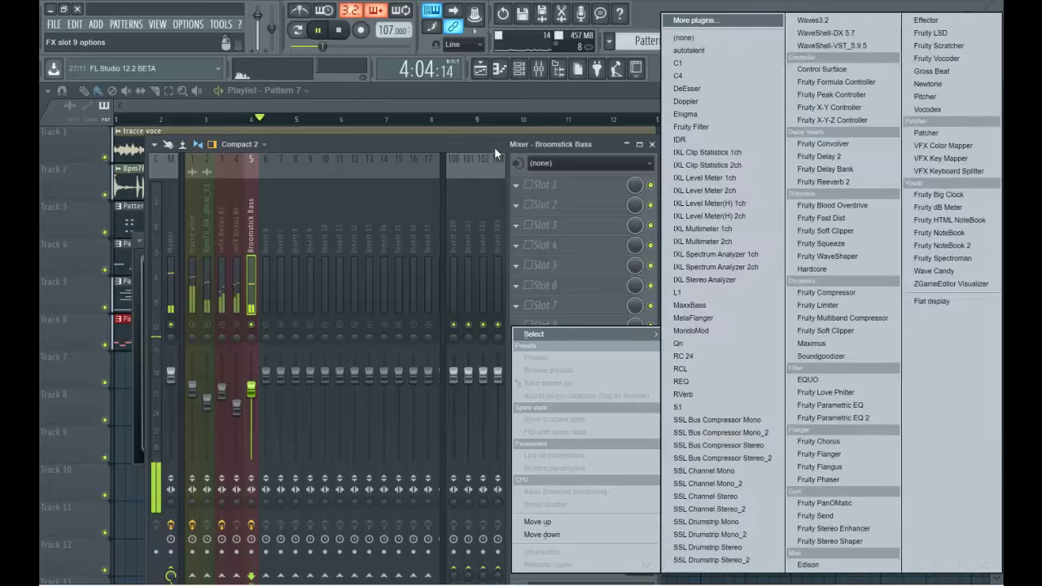
{"action": "left_click", "coordinate": [833, 417]}
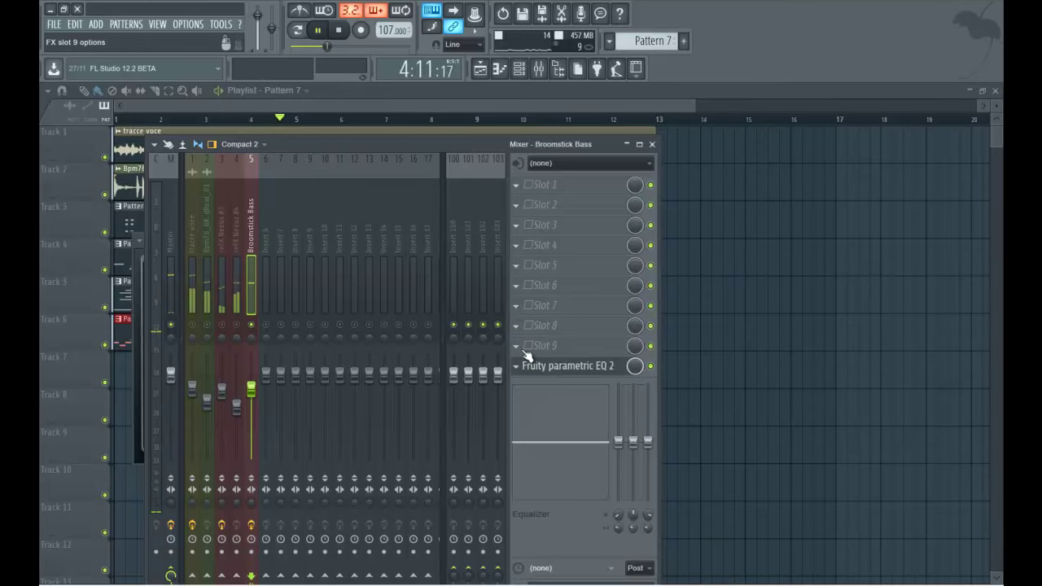
{"action": "left_click", "coordinate": [516, 344]}
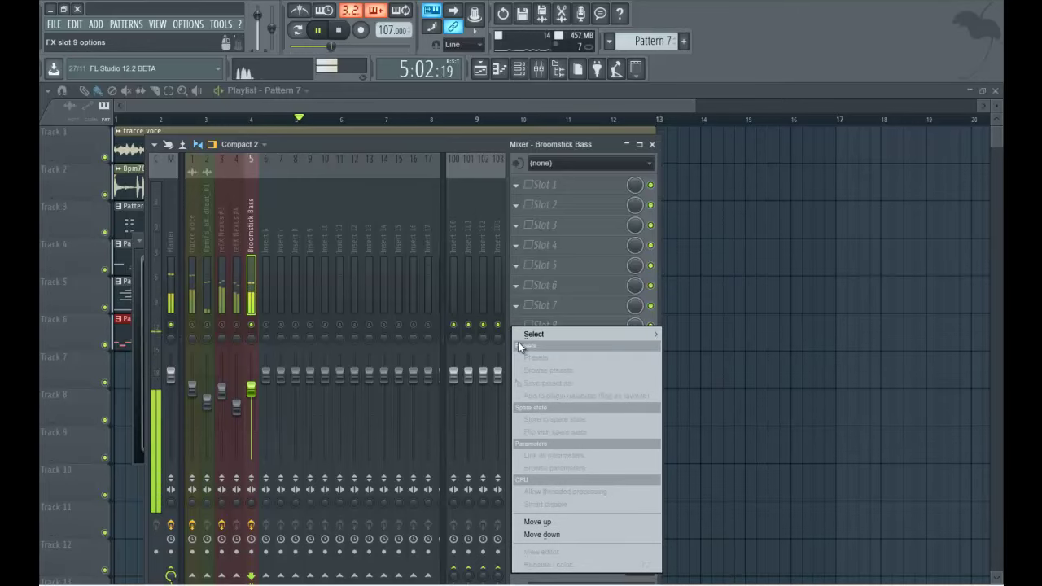
{"action": "mouse_move", "coordinate": [525, 338]}
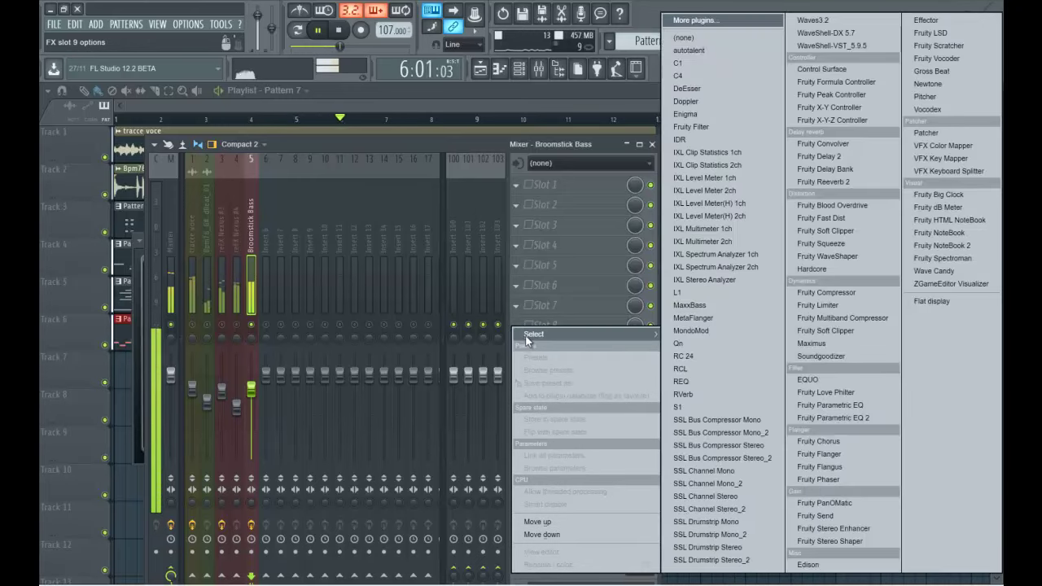
{"action": "left_click", "coordinate": [839, 292]}
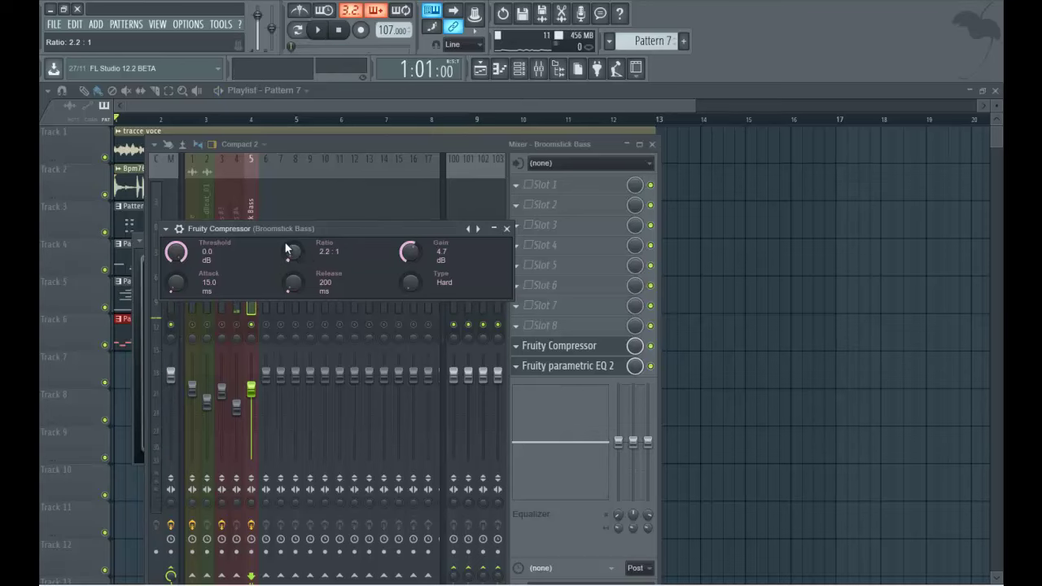
{"action": "key", "text": "space"}
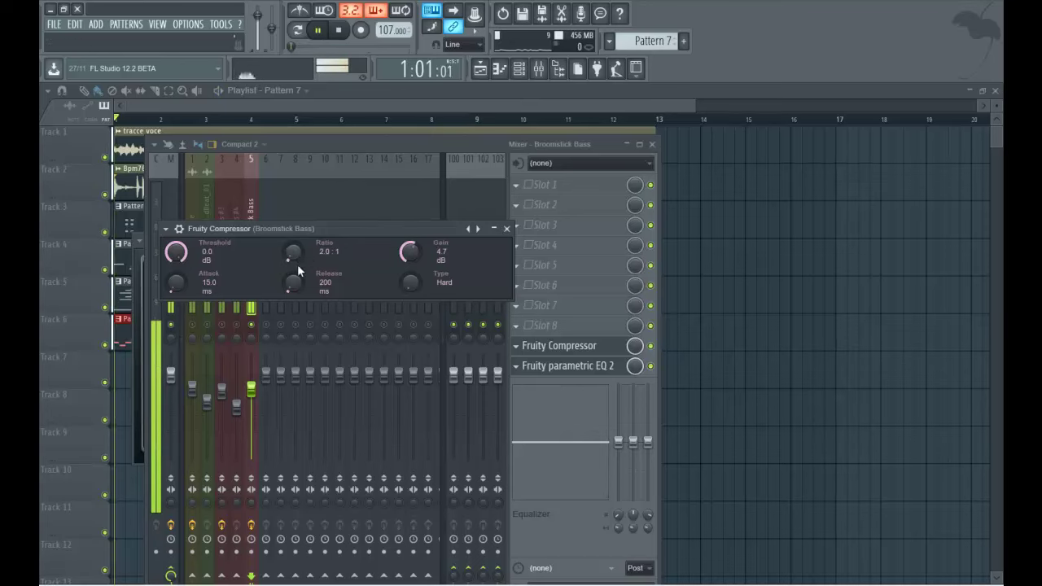
{"action": "scroll", "coordinate": [297, 279], "scroll_direction": "down", "scroll_amount": 8}
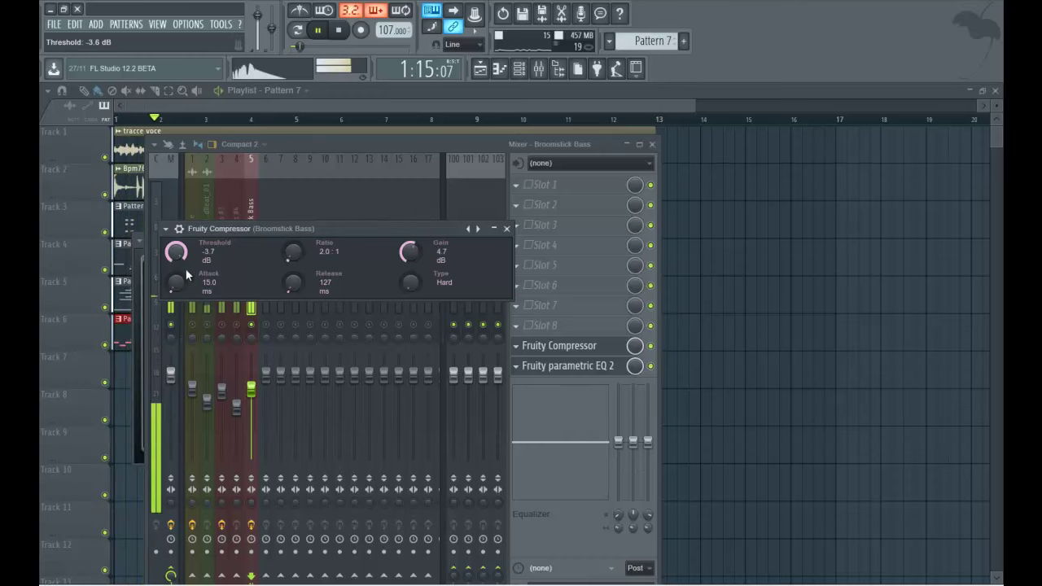
- Restart playback, bring back all mixer tracks and set the Broomstick Bass level to about -4.9 dB
{"action": "left_click", "coordinate": [253, 394]}
{"action": "left_click_drag", "start_coordinate": [255, 397], "coordinate": [260, 469]}
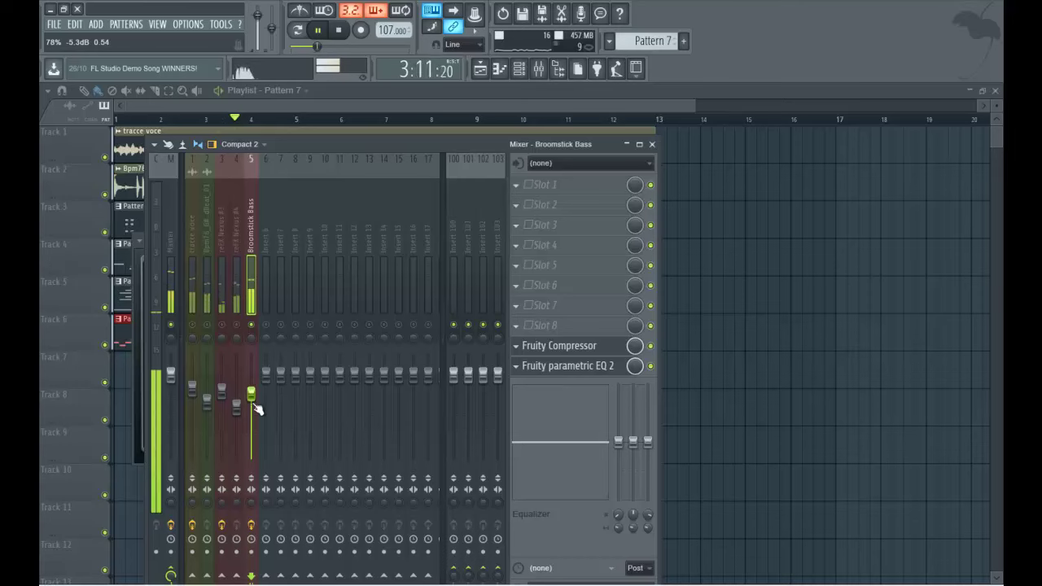
{"action": "left_click", "coordinate": [338, 31]}
{"action": "left_click", "coordinate": [318, 30]}
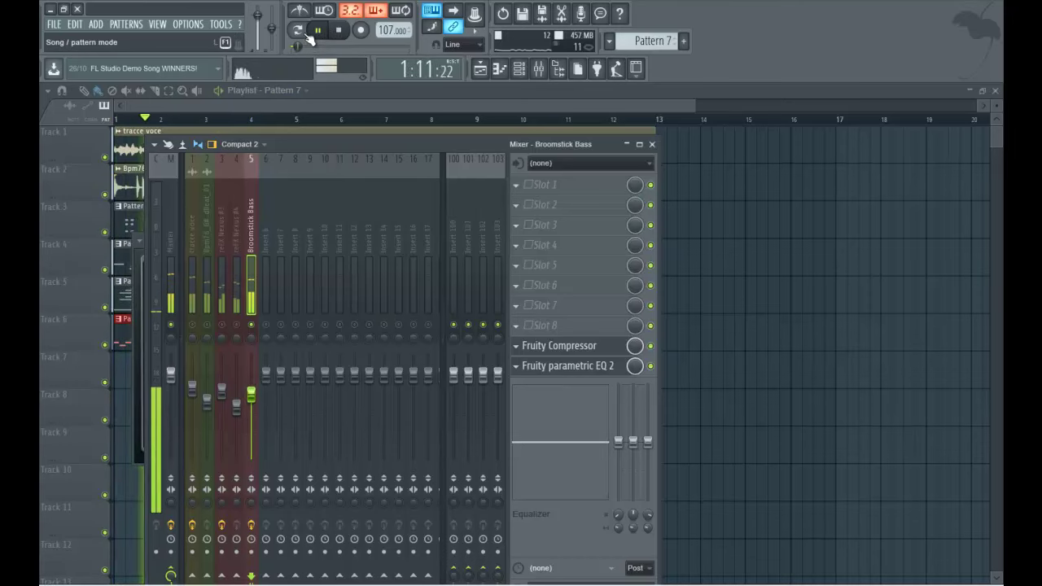
{"action": "right_click", "coordinate": [253, 326]}
{"action": "left_click_drag", "start_coordinate": [255, 404], "coordinate": [254, 395]}
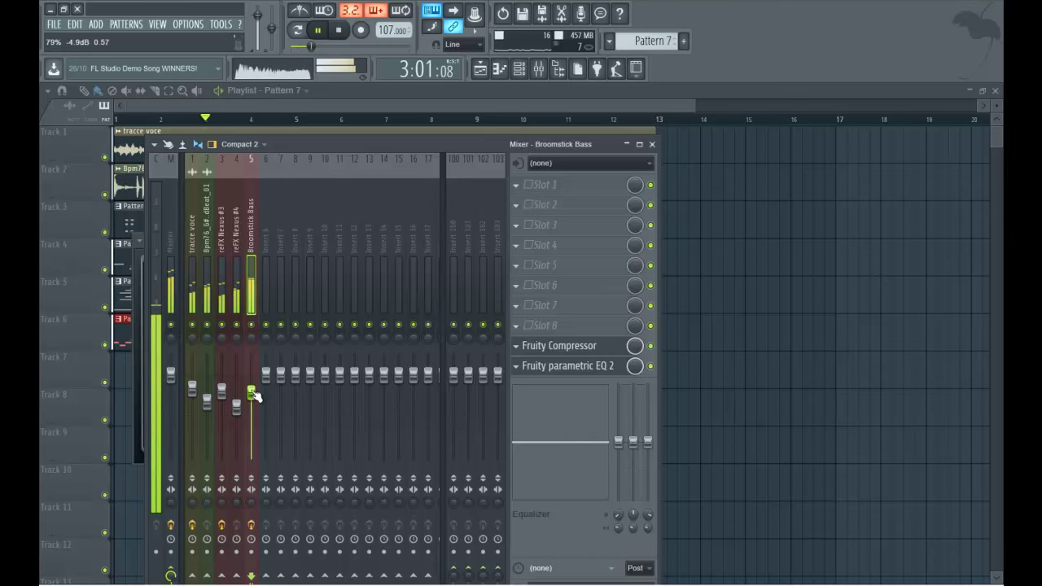
- Fine-tune the Nexus and loop track levels and set the tracce voce level to about -4.3 dB
{"action": "left_click", "coordinate": [236, 406]}
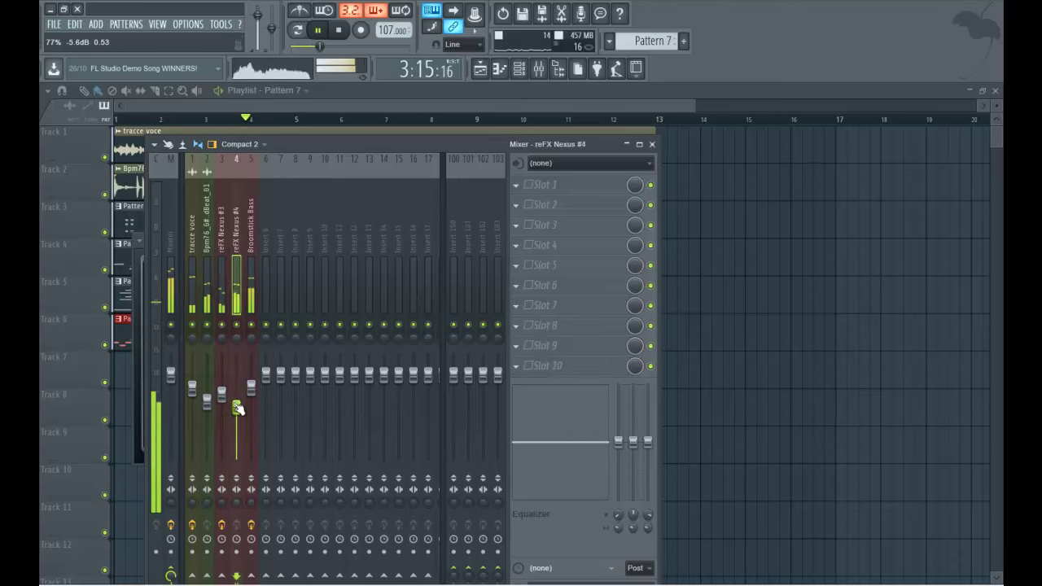
{"action": "left_click", "coordinate": [207, 401]}
{"action": "left_click", "coordinate": [193, 390]}
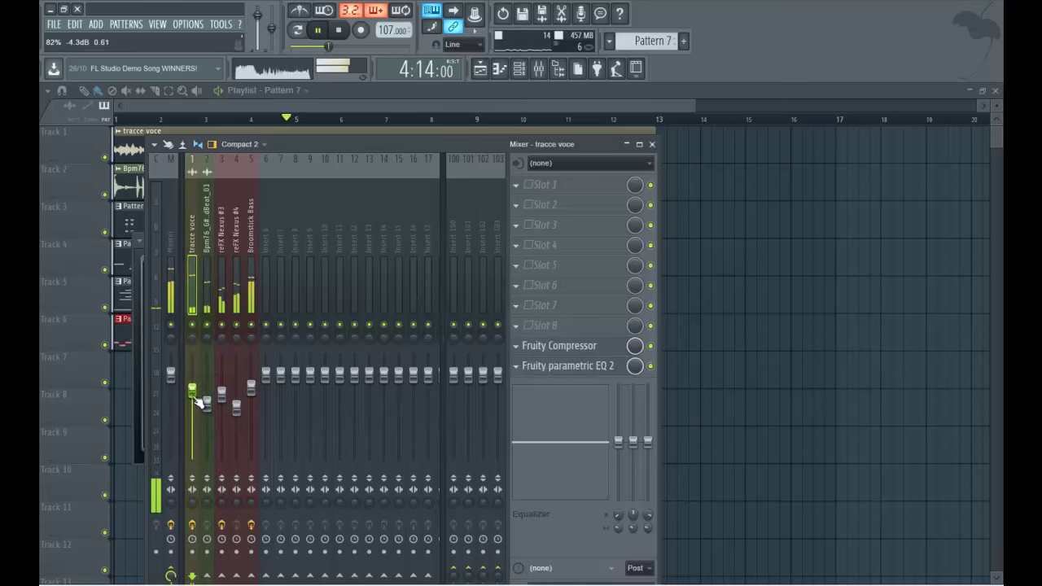
- Move the vocal equalizer's band 5 cut to a lower frequency and raise band 7 to about 5.4 dB at 6156 Hz
{"action": "left_click", "coordinate": [579, 366]}
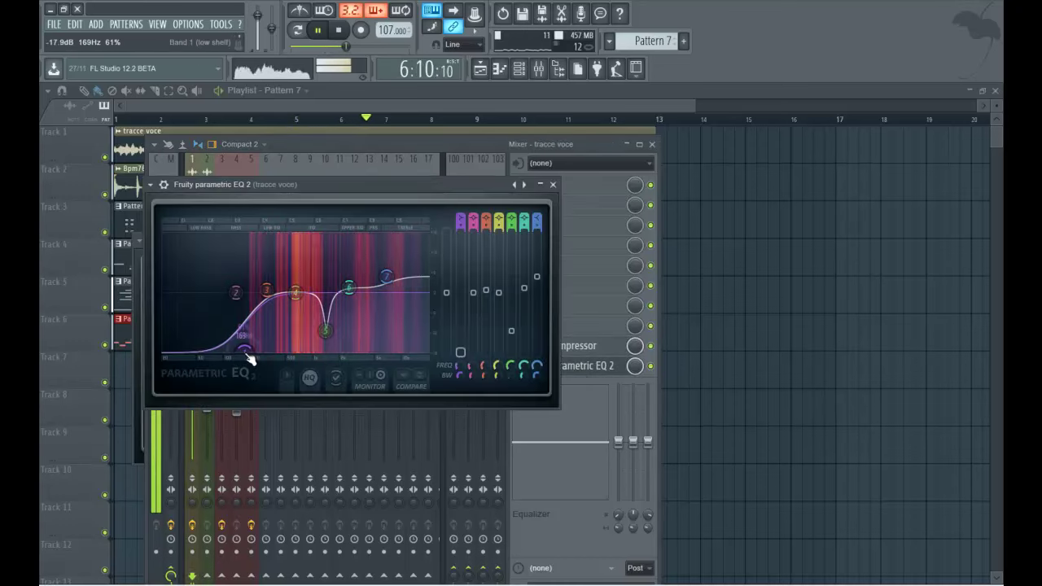
{"action": "mouse_move", "coordinate": [325, 331]}
{"action": "left_mouse_down"}
{"action": "mouse_move", "coordinate": [303, 336]}
{"action": "mouse_move", "coordinate": [310, 327]}
{"action": "left_mouse_up"}
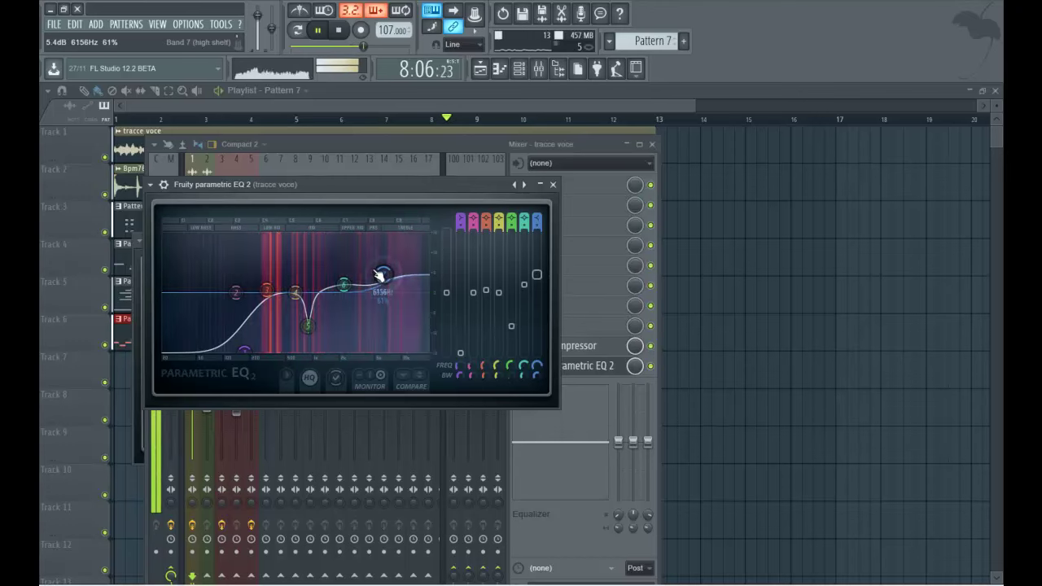
{"action": "left_click", "coordinate": [553, 185]}
- Duplicate all playlist clips so that the copied set starts at bar 13
{"action": "key", "text": "F9"}
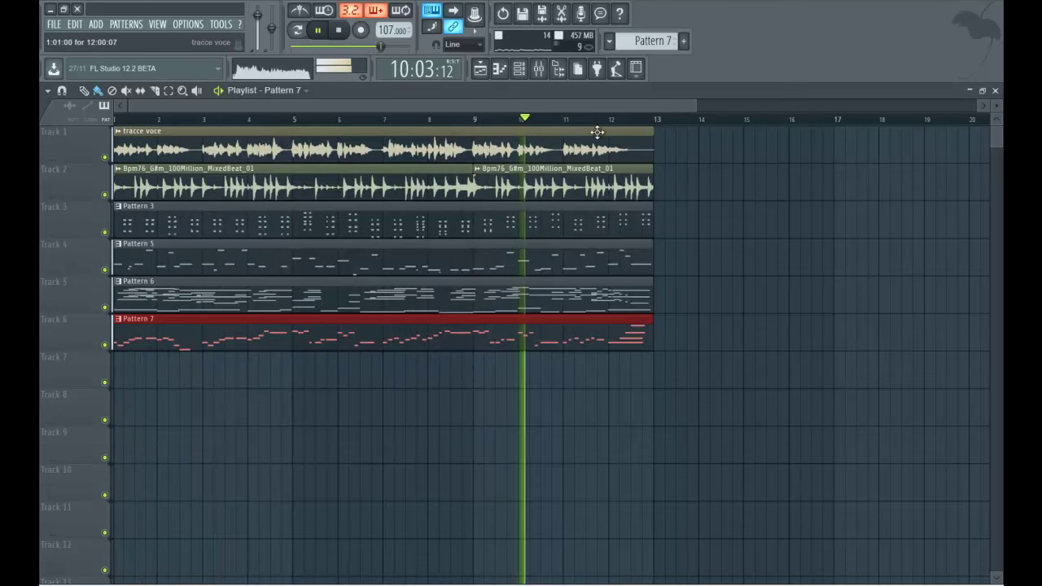
{"action": "left_click", "coordinate": [687, 140]}
{"action": "right_click", "coordinate": [688, 140]}
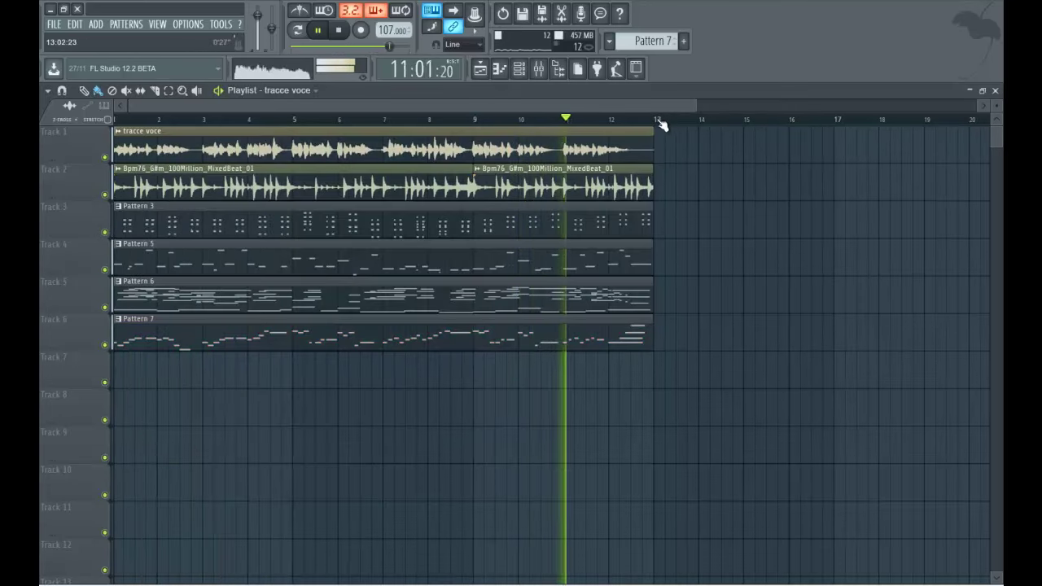
{"action": "key", "text": "ctrl+a"}
{"action": "key", "text": "space"}
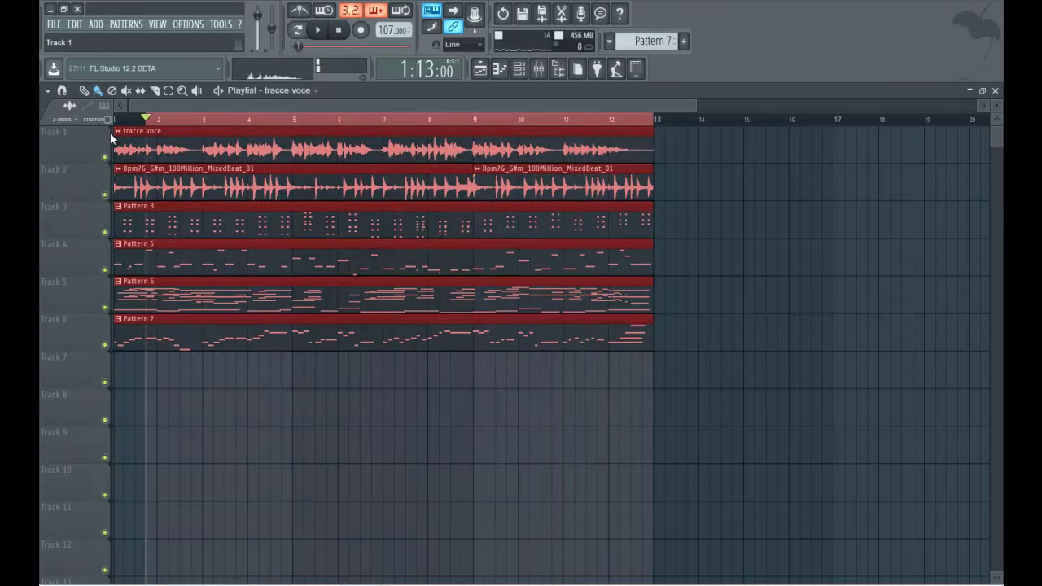
{"action": "key", "text": "ctrl+x"}
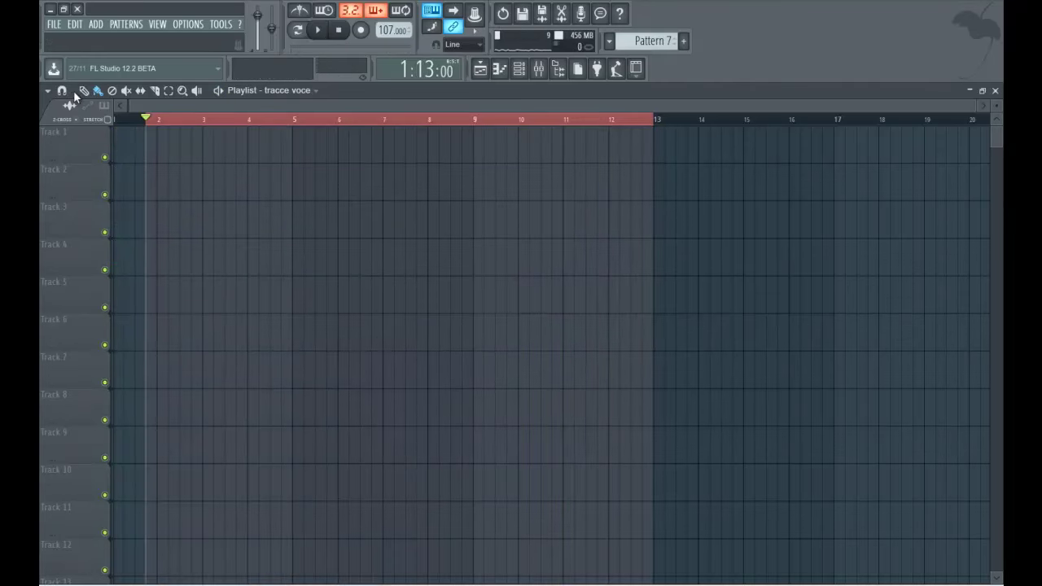
{"action": "key", "text": "ctrl+z"}
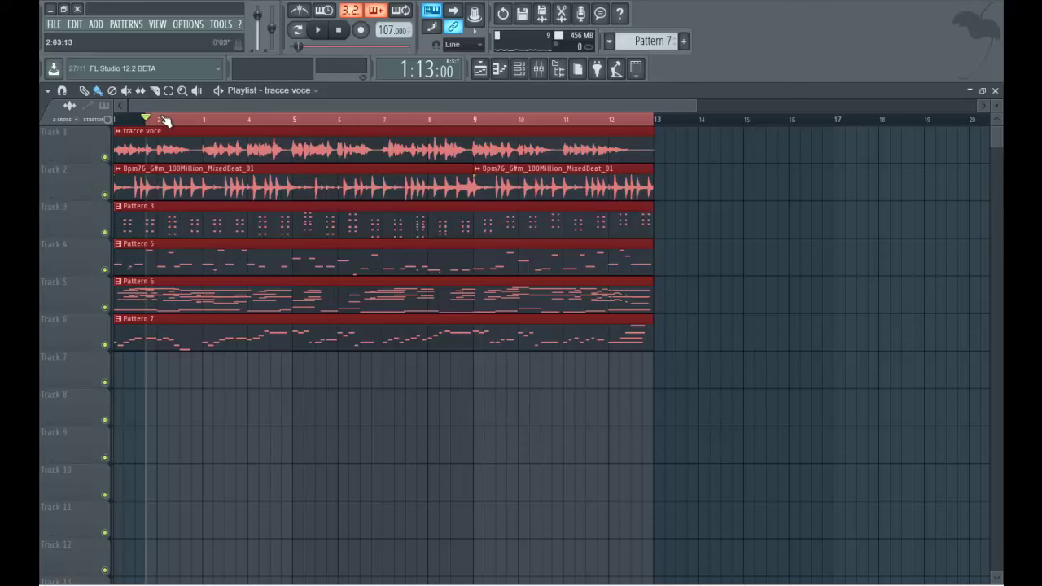
{"action": "scroll", "coordinate": [165, 121], "scroll_direction": "up", "scroll_amount": 1}
{"action": "left_click_drag", "start_coordinate": [146, 140], "coordinate": [688, 138]}
{"action": "key", "text": "space"}
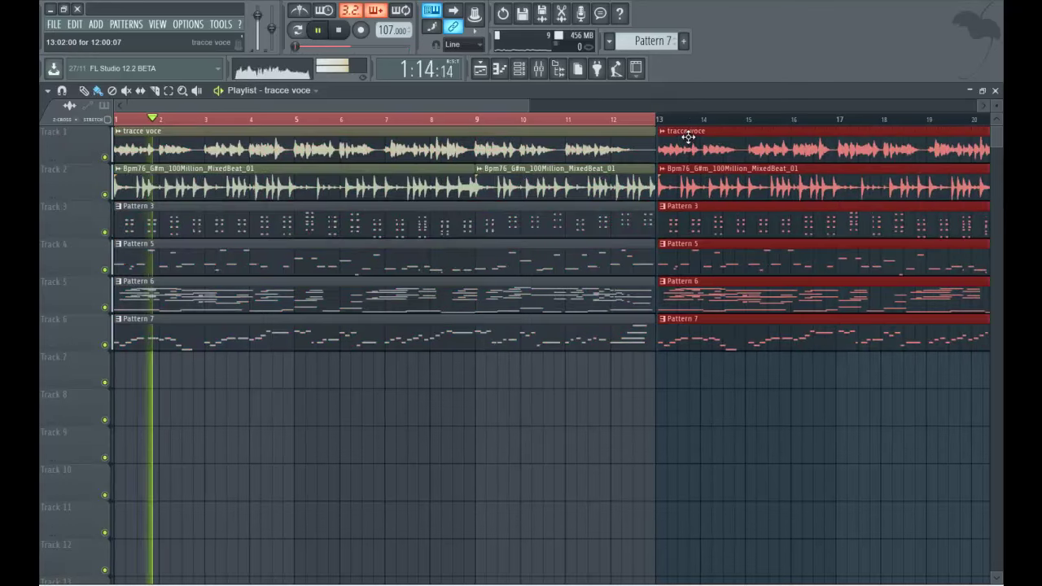
- Check the joint between the original and copied clips, and delete the copied tracce voce clip at bar 13
{"action": "scroll", "coordinate": [674, 122], "scroll_direction": "up", "scroll_amount": 6}
{"action": "scroll", "coordinate": [850, 122], "scroll_direction": "up", "scroll_amount": 2}
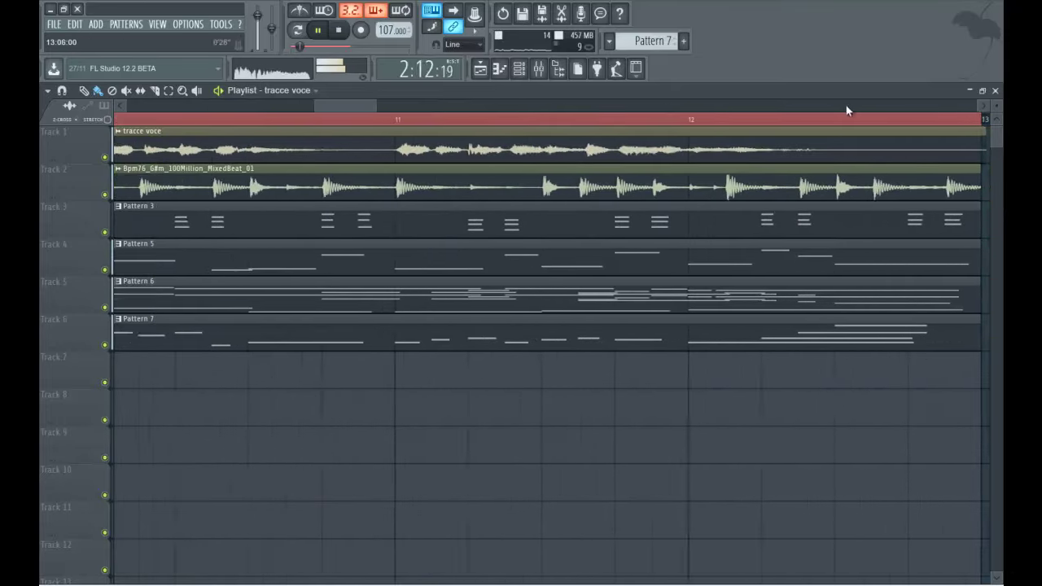
{"action": "left_click_drag", "start_coordinate": [352, 106], "coordinate": [126, 104]}
{"action": "left_click_drag", "start_coordinate": [433, 105], "coordinate": [977, 106]}
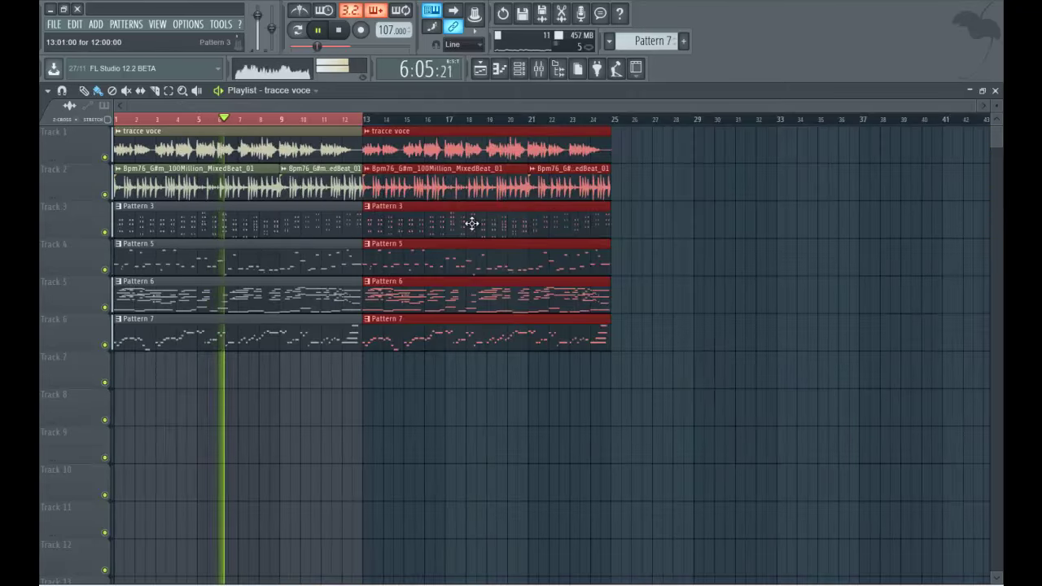
{"action": "right_click", "coordinate": [407, 148]}
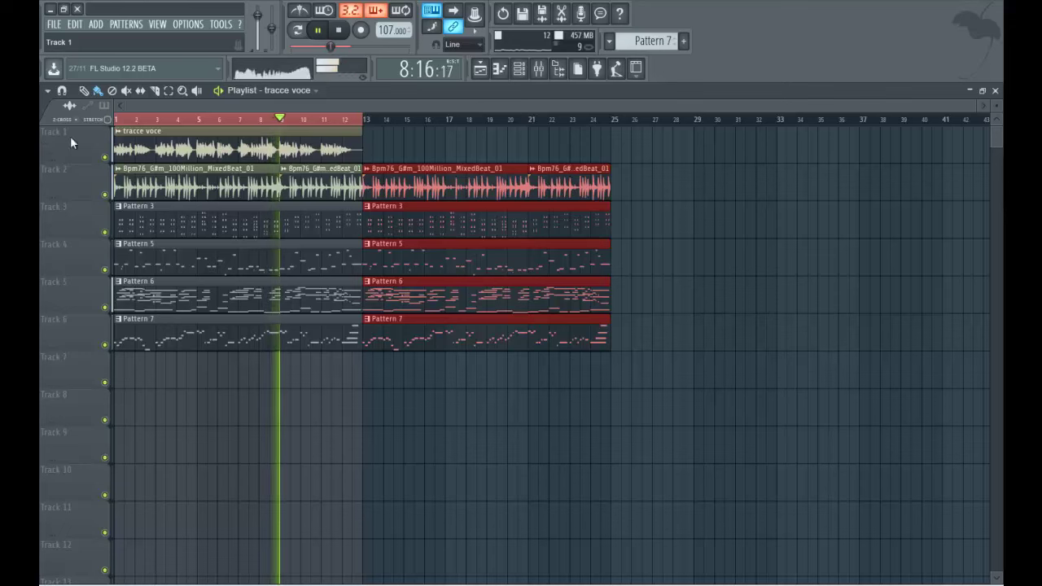
- Un-maximize the playlist, place it beside the mixer, and select the song from bar 1 to bar 25 for looping
{"action": "left_click", "coordinate": [982, 90]}
{"action": "left_click_drag", "start_coordinate": [432, 114], "coordinate": [862, 114]}
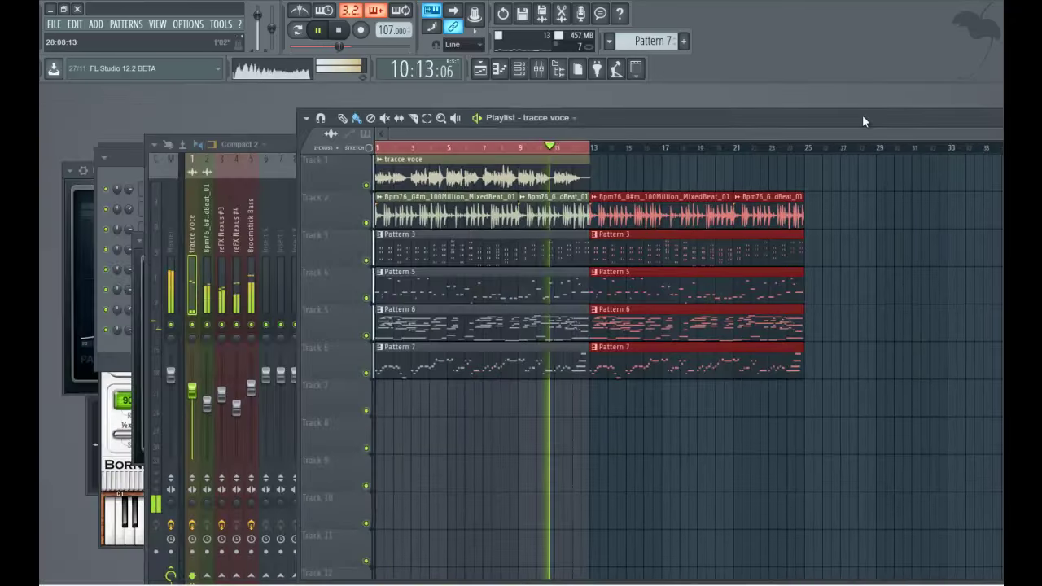
{"action": "mouse_move", "coordinate": [148, 223]}
{"action": "left_mouse_down"}
{"action": "mouse_move", "coordinate": [181, 227]}
{"action": "mouse_move", "coordinate": [136, 227]}
{"action": "left_mouse_up"}
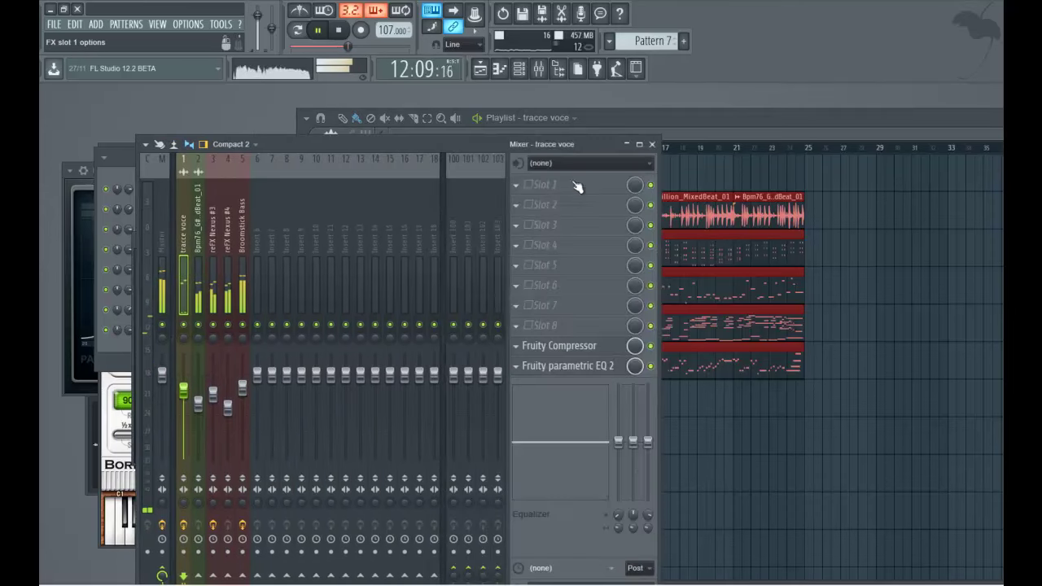
{"action": "left_click", "coordinate": [707, 124]}
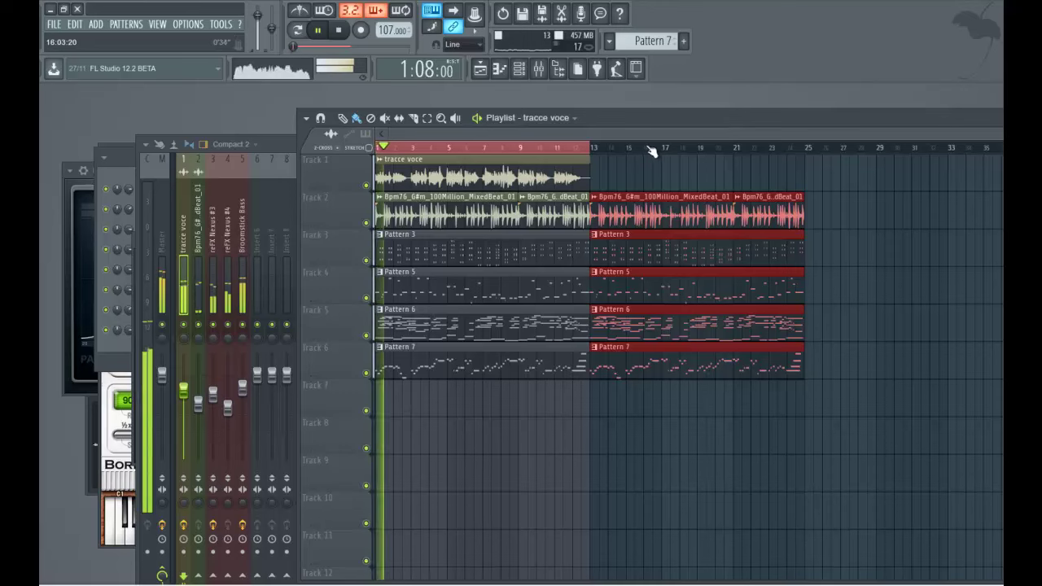
{"action": "left_click_drag", "start_coordinate": [584, 155], "coordinate": [821, 166]}
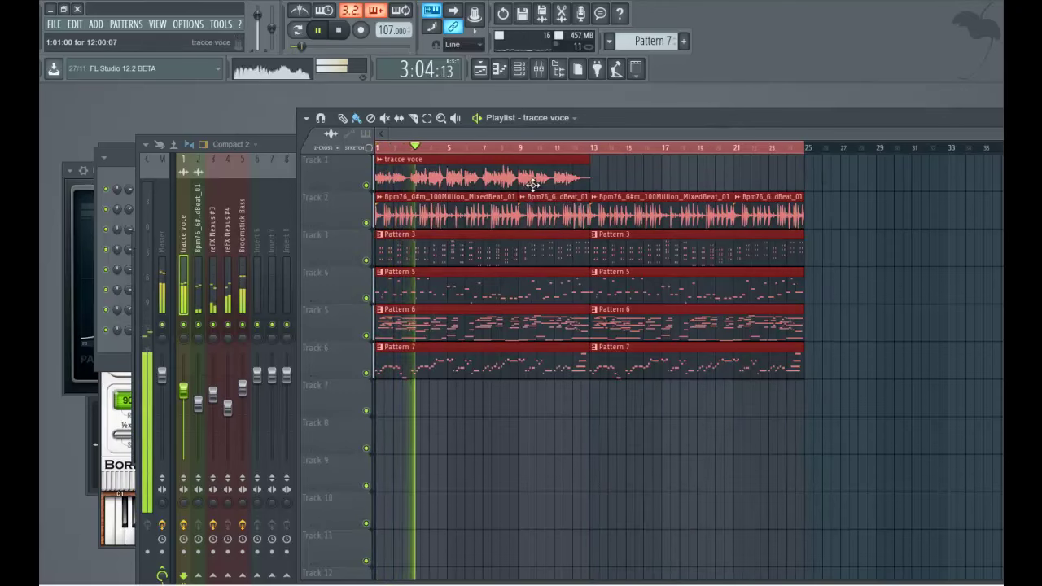
- Solo the vocal's playlist track and insert the IXL Level Meter(H) 2ch in slot 8 of the tracce voce mixer track
{"action": "right_click", "coordinate": [366, 185]}
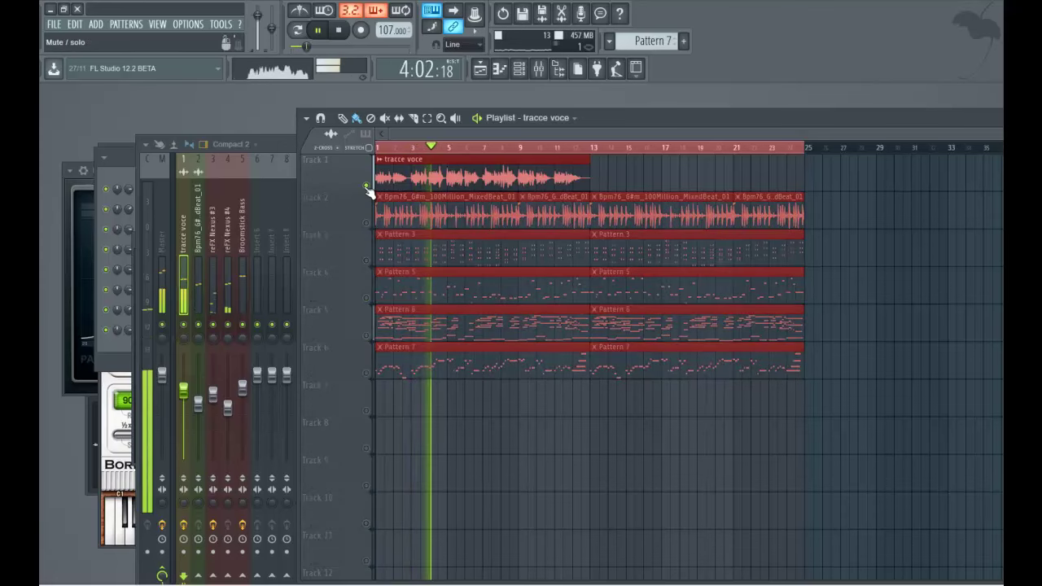
{"action": "double_click", "coordinate": [422, 176]}
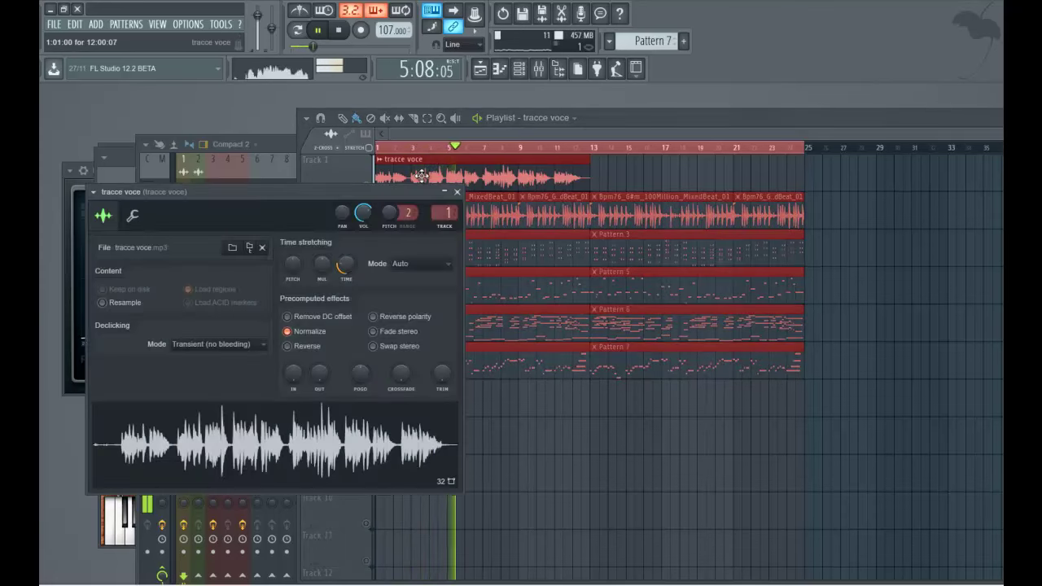
{"action": "left_click", "coordinate": [558, 71]}
{"action": "left_click", "coordinate": [541, 70]}
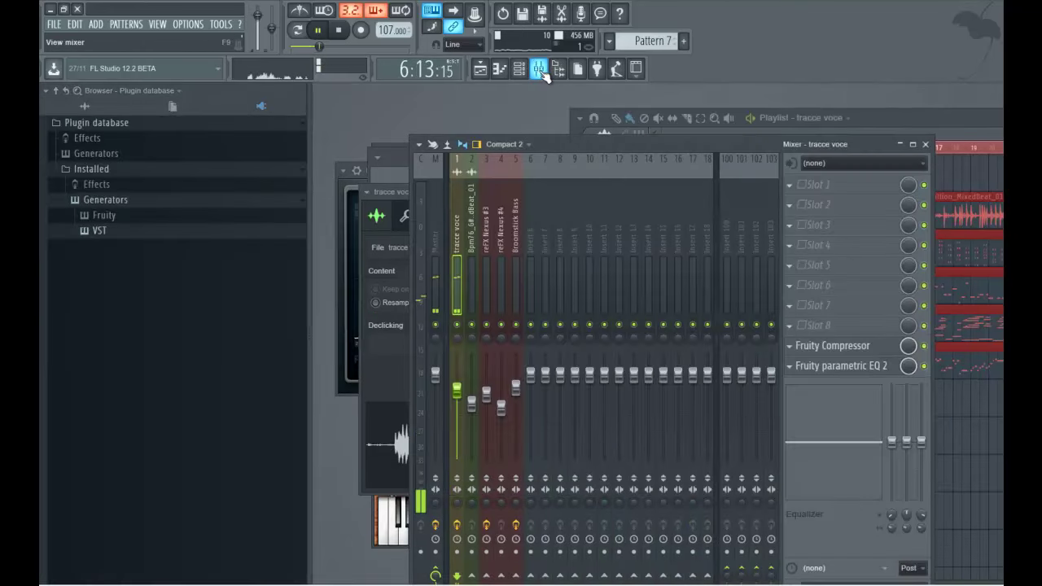
{"action": "left_click", "coordinate": [801, 330]}
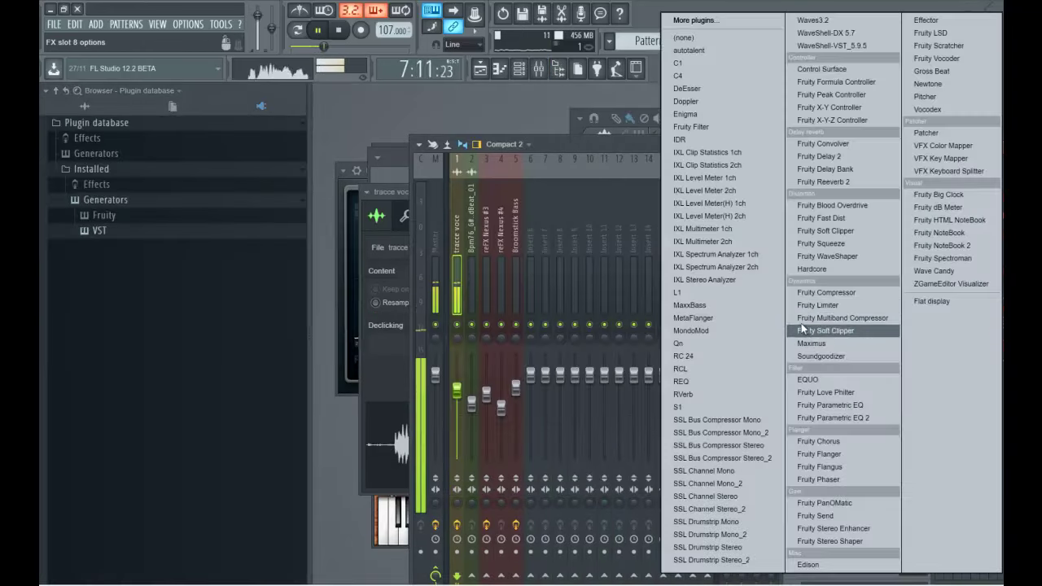
{"action": "left_click", "coordinate": [739, 220]}
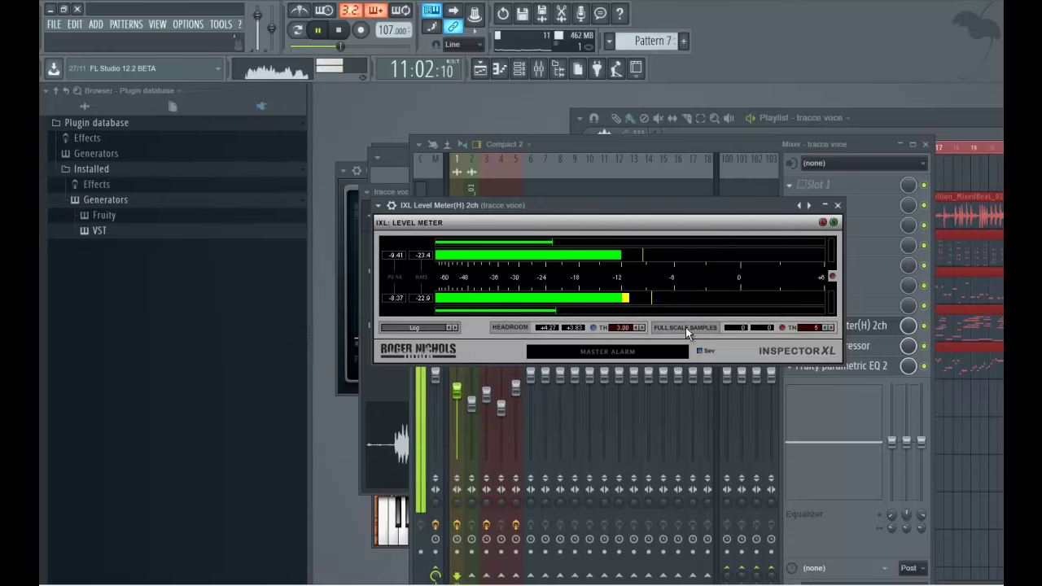
- Compare the vocal level on the meter's Digital PPM and Log scales during playback
{"action": "left_click", "coordinate": [454, 326]}
{"action": "left_click", "coordinate": [454, 326]}
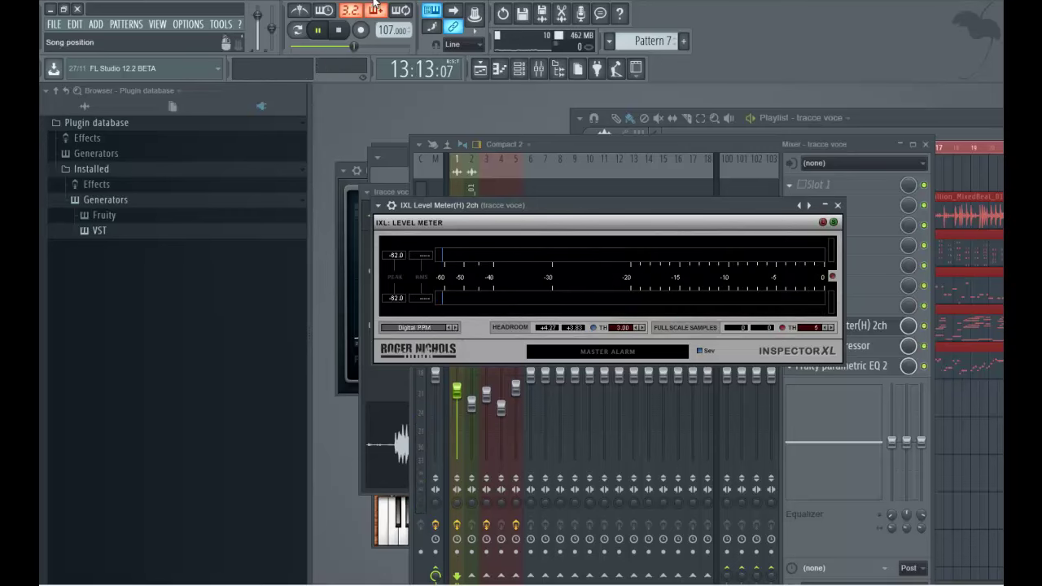
{"action": "key", "text": "space"}
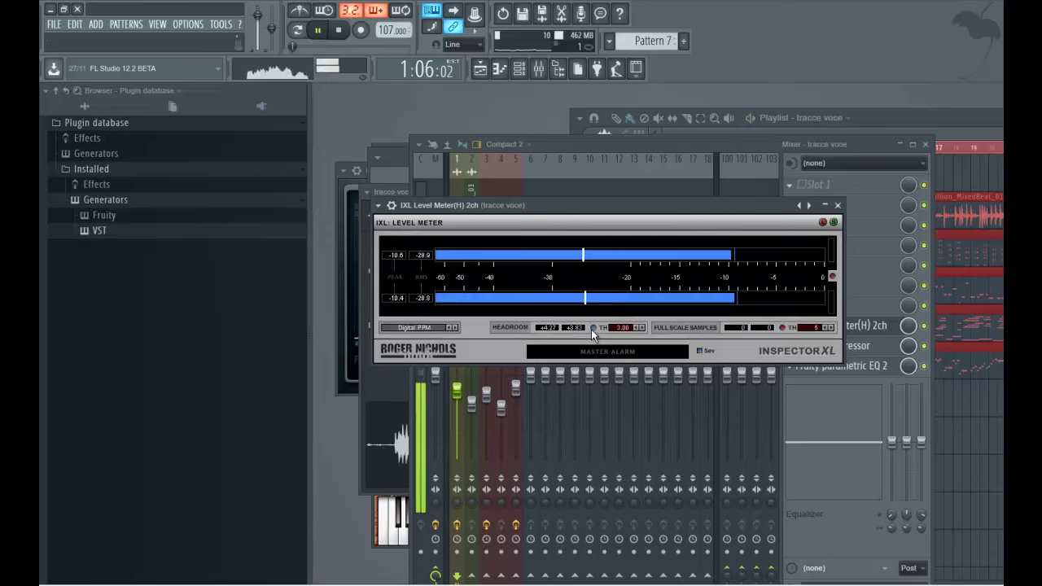
{"action": "left_click", "coordinate": [455, 327]}
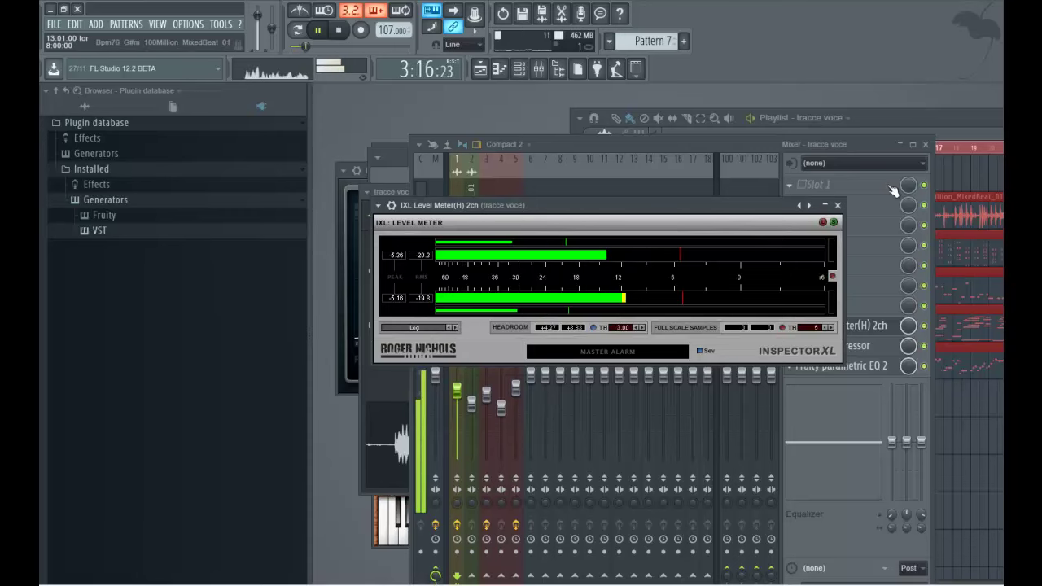
- Close the vocal's IXL Level Meter, bring the playlist back into view, and unsolo the tracce voce playlist track
{"action": "left_click", "coordinate": [837, 206]}
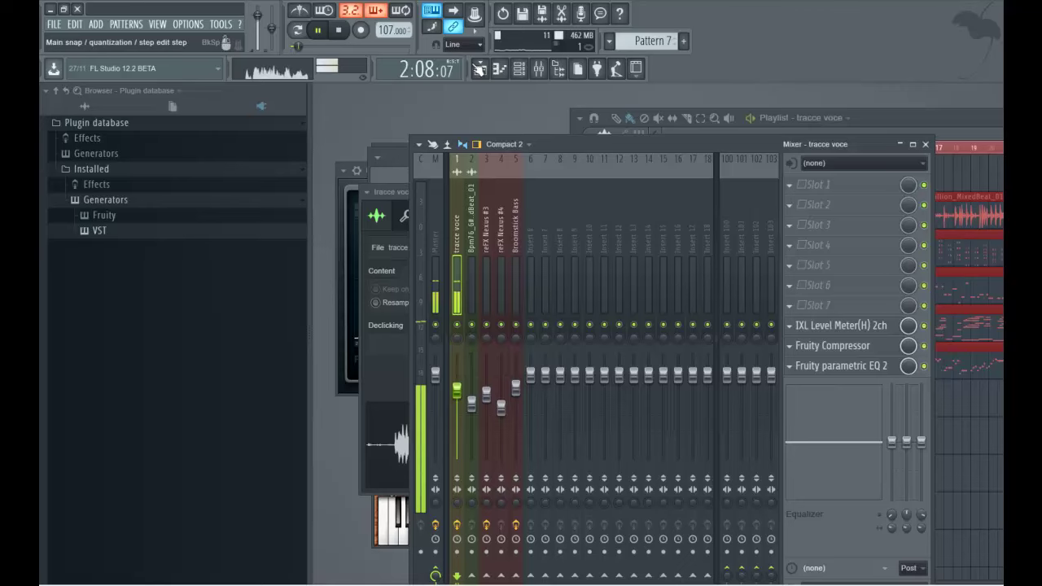
{"action": "left_click", "coordinate": [538, 68]}
{"action": "left_click", "coordinate": [499, 68]}
{"action": "left_click", "coordinate": [518, 68]}
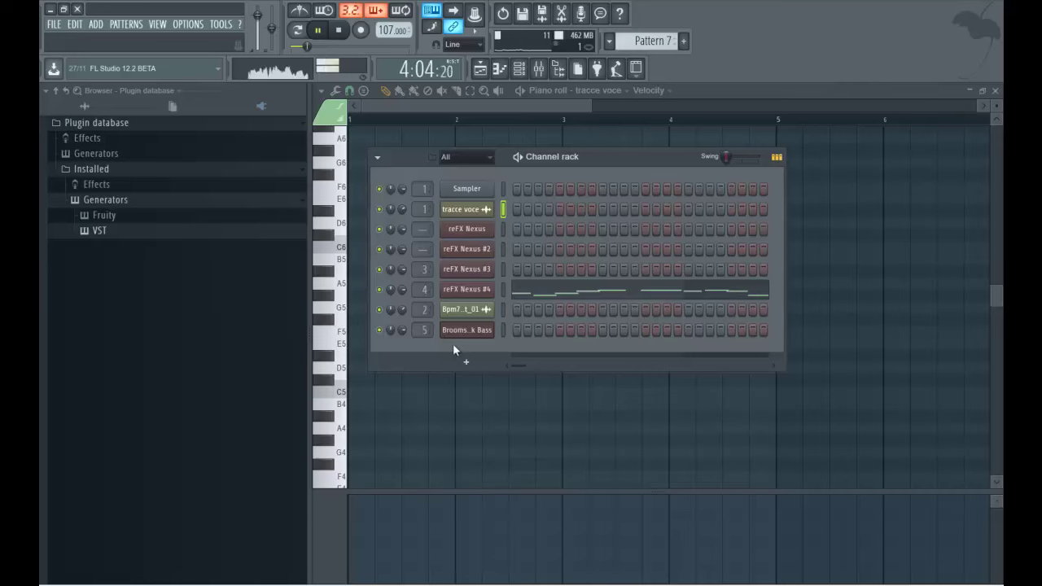
{"action": "left_click", "coordinate": [480, 68]}
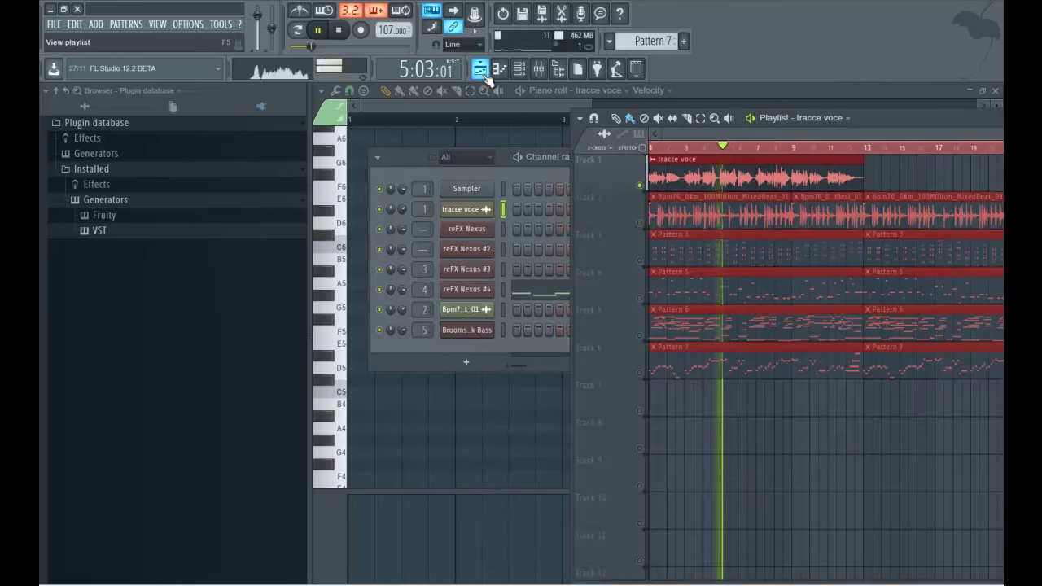
{"action": "right_click", "coordinate": [639, 189]}
- Delete the second Pattern 7 clip at bar 13 on Track 6 and listen to the section without it
{"action": "left_click_drag", "start_coordinate": [698, 130], "coordinate": [909, 138]}
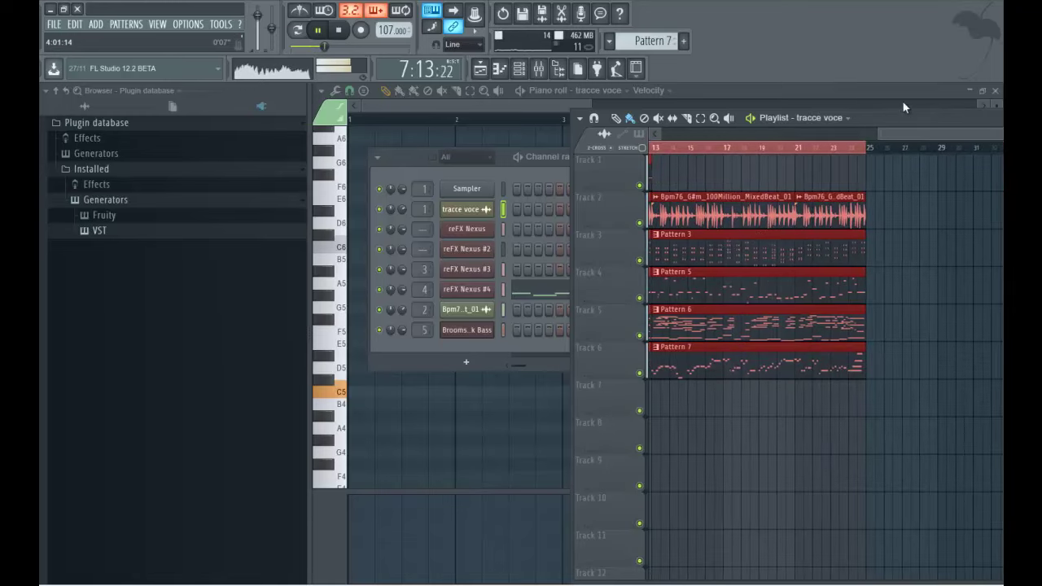
{"action": "left_click_drag", "start_coordinate": [903, 131], "coordinate": [868, 147]}
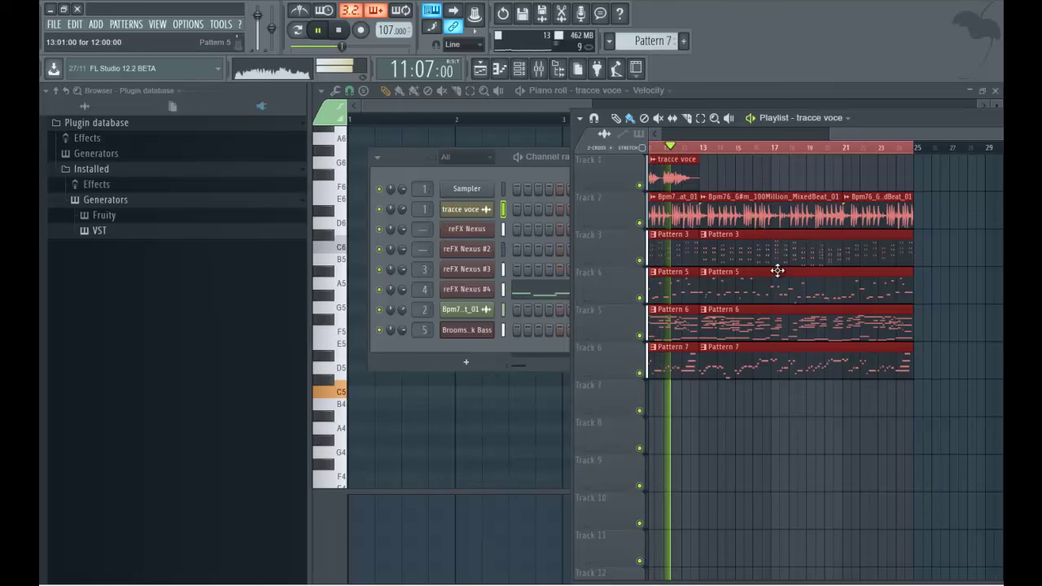
{"action": "right_click", "coordinate": [769, 368]}
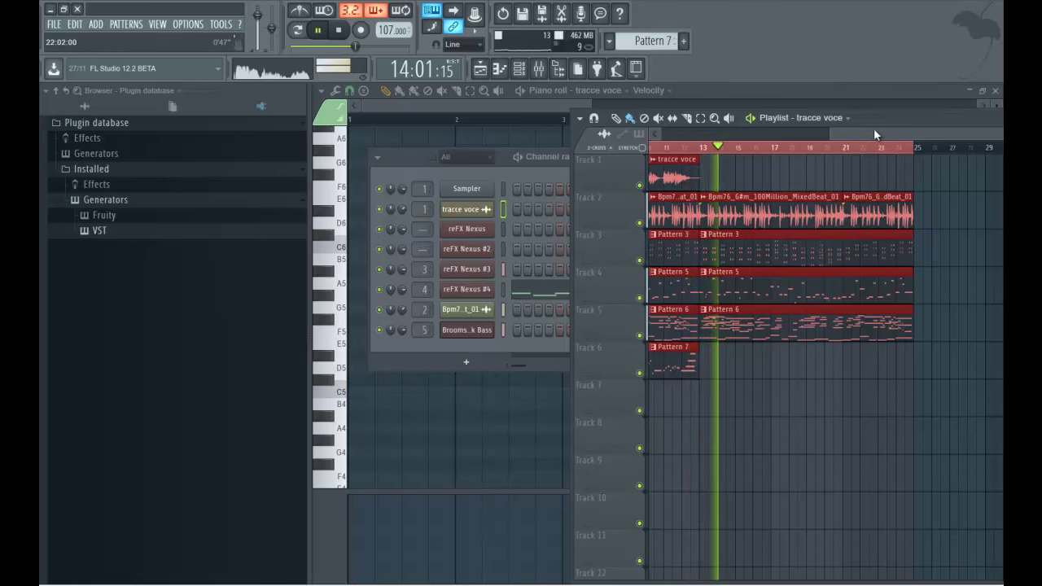
{"action": "left_click_drag", "start_coordinate": [873, 127], "coordinate": [892, 128]}
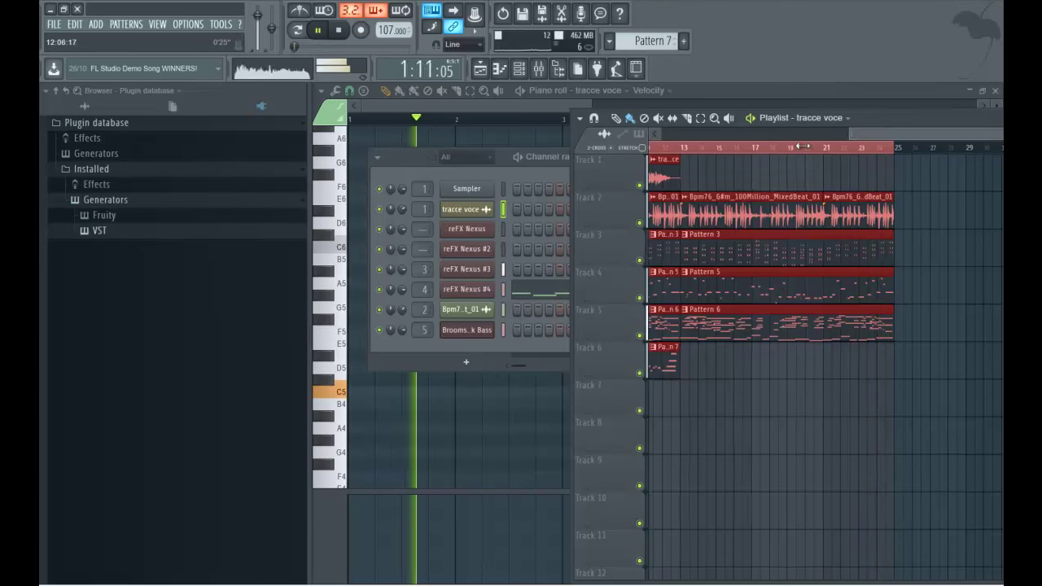
- Put the Pattern 7 clip back at bar 13 on Track 6, removing the tracce voce clip placed there by mistake
{"action": "scroll", "coordinate": [671, 244], "scroll_direction": "down", "scroll_amount": 2}
{"action": "left_click", "coordinate": [841, 360]}
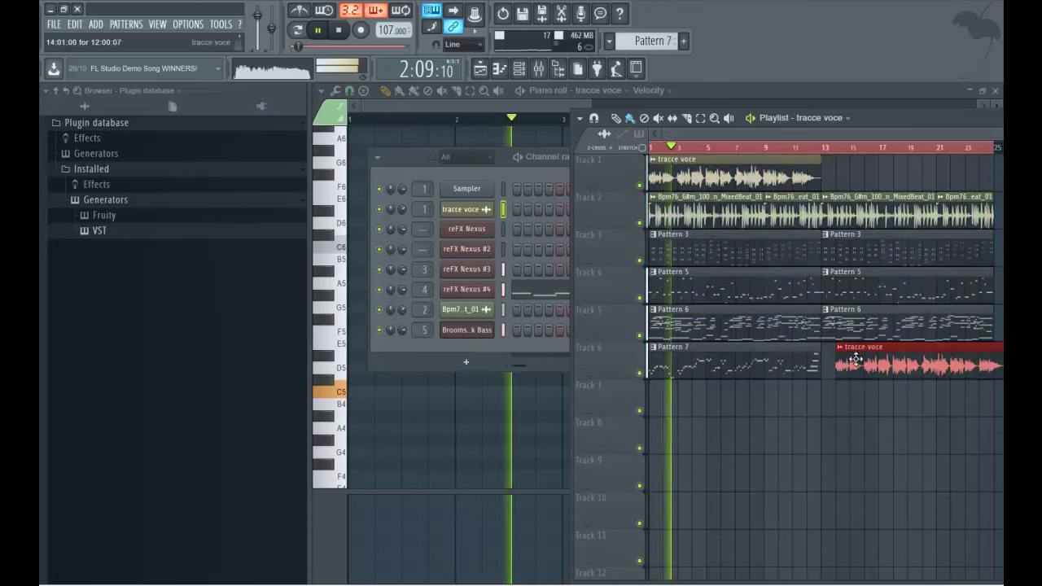
{"action": "right_click", "coordinate": [836, 356]}
{"action": "left_click", "coordinate": [826, 360]}
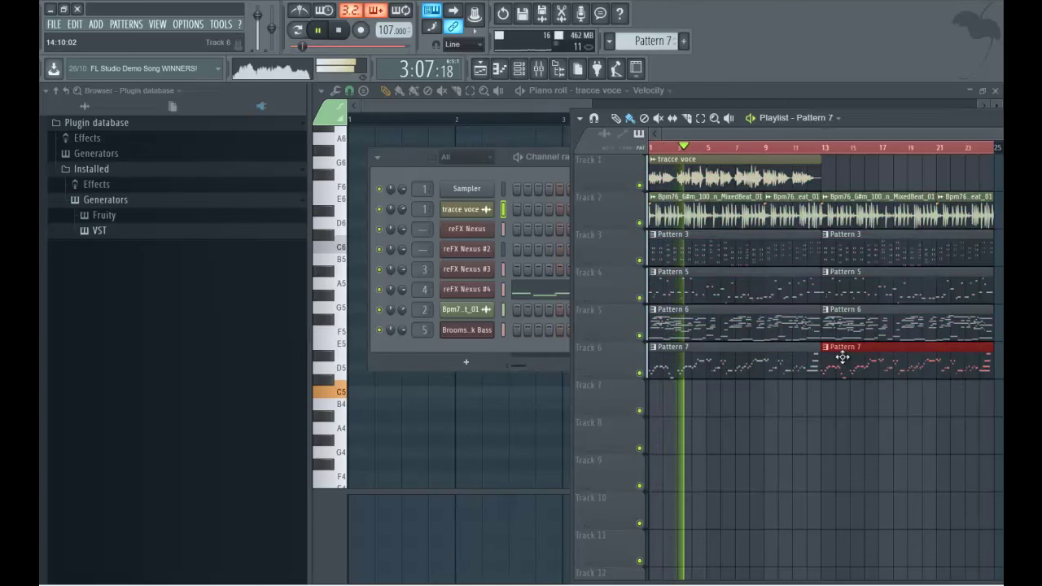
- Set the song tempo to 120 BPM, restretch all channels, and restart playback
{"action": "scroll", "coordinate": [391, 30], "scroll_direction": "up", "scroll_amount": 2}
{"action": "key", "text": "space"}
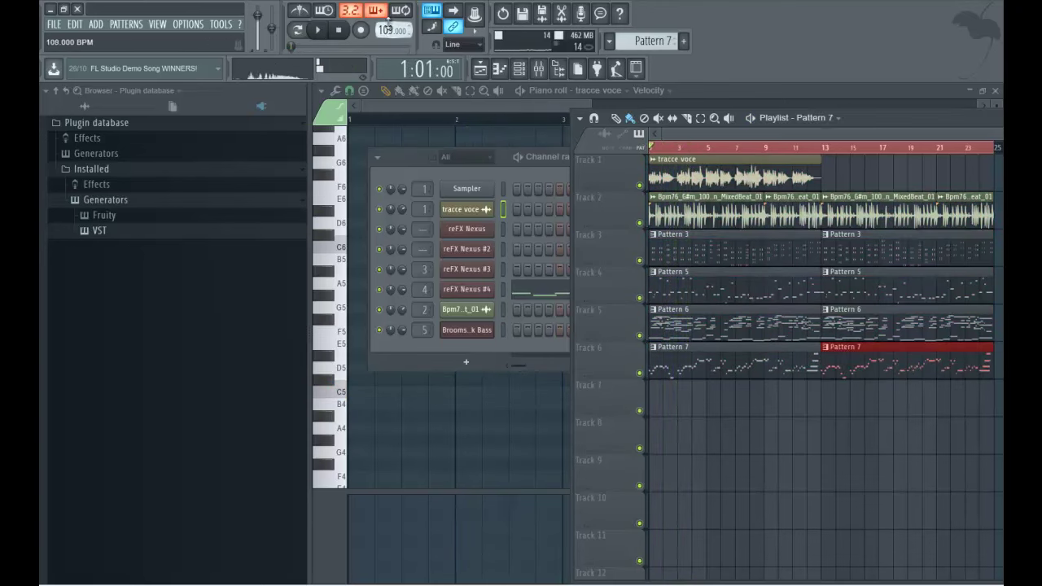
{"action": "scroll", "coordinate": [388, 33], "scroll_direction": "up", "scroll_amount": 1}
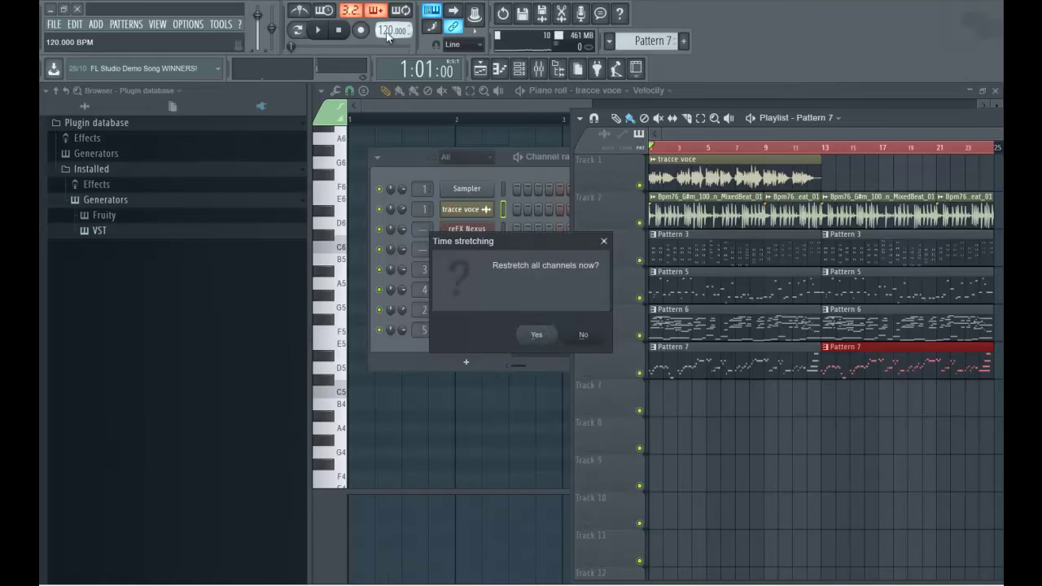
{"action": "left_click", "coordinate": [536, 334]}
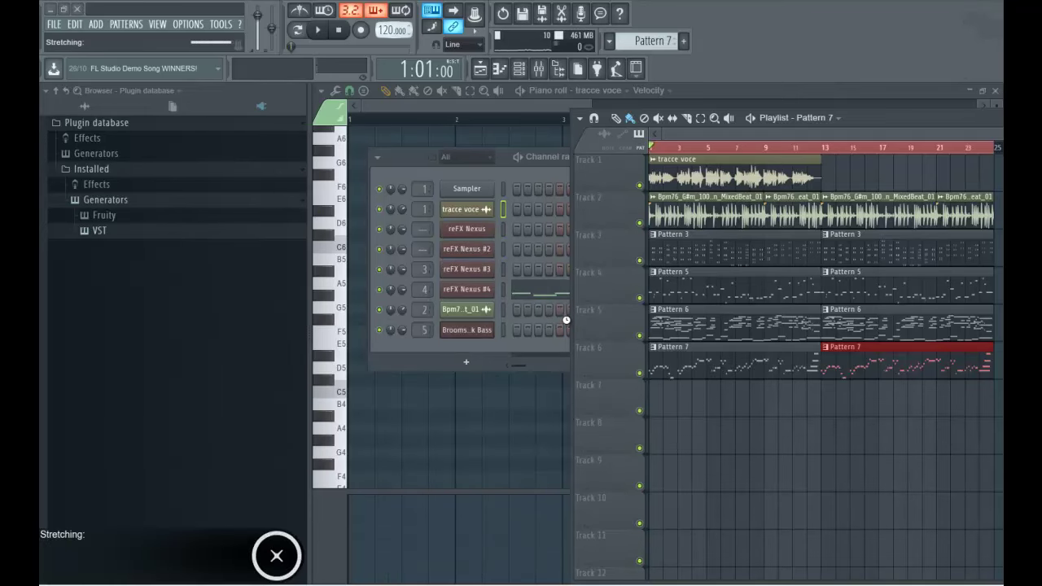
{"action": "key", "text": "space"}
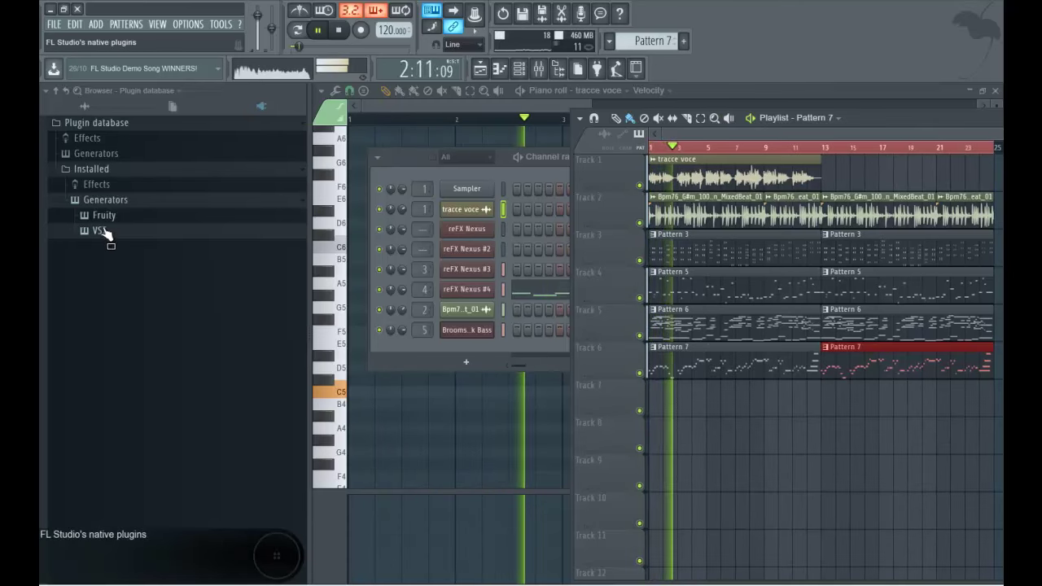
- Maximize the playlist, browse the samples to the VEH4 Fills 128BPM folder, and preview VEH4 Fill 004 128BPM
{"action": "left_click", "coordinate": [90, 108]}
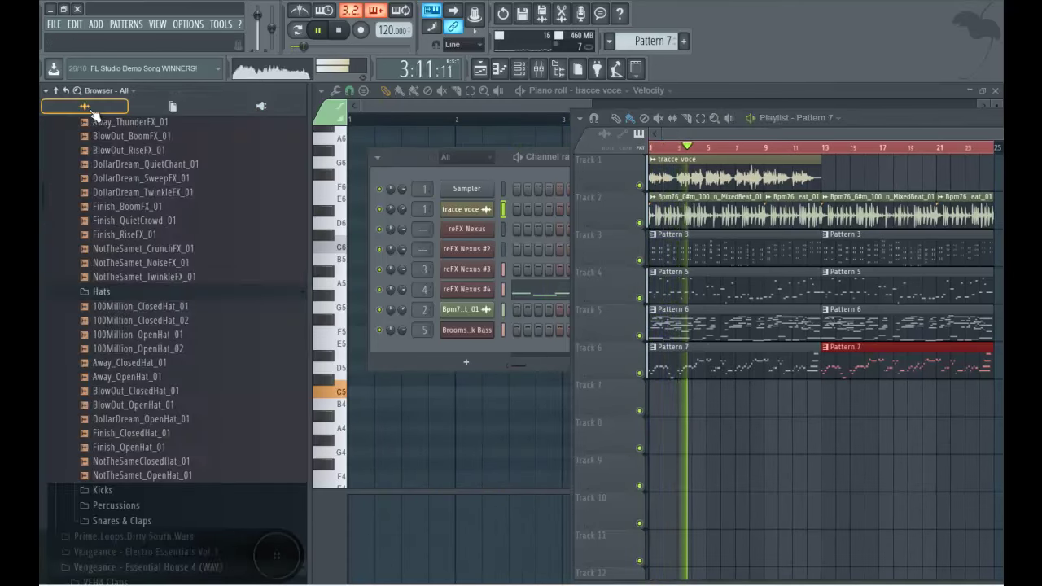
{"action": "scroll", "coordinate": [107, 263], "scroll_direction": "down", "scroll_amount": 10}
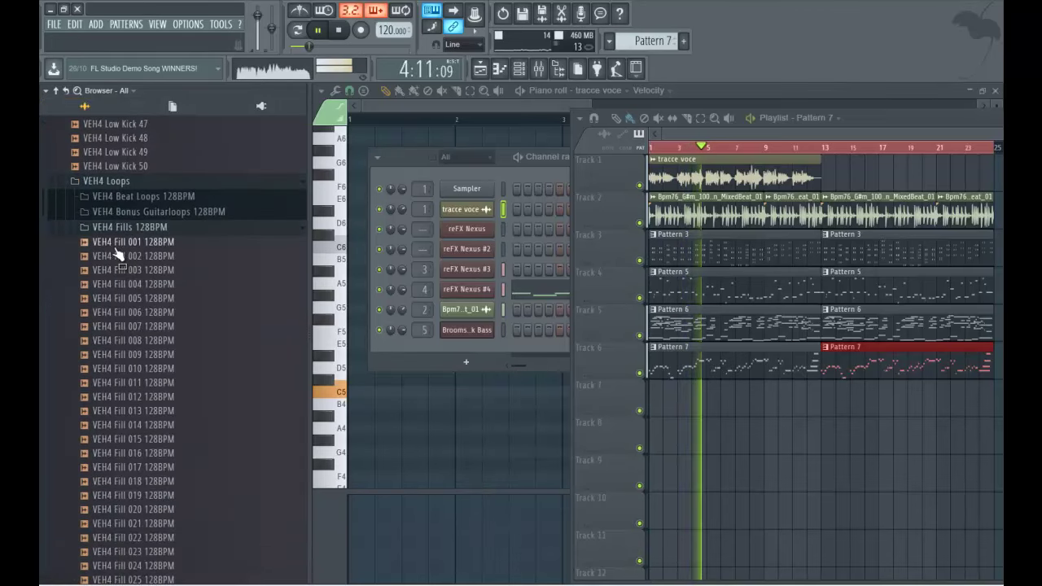
{"action": "double_click", "coordinate": [891, 117]}
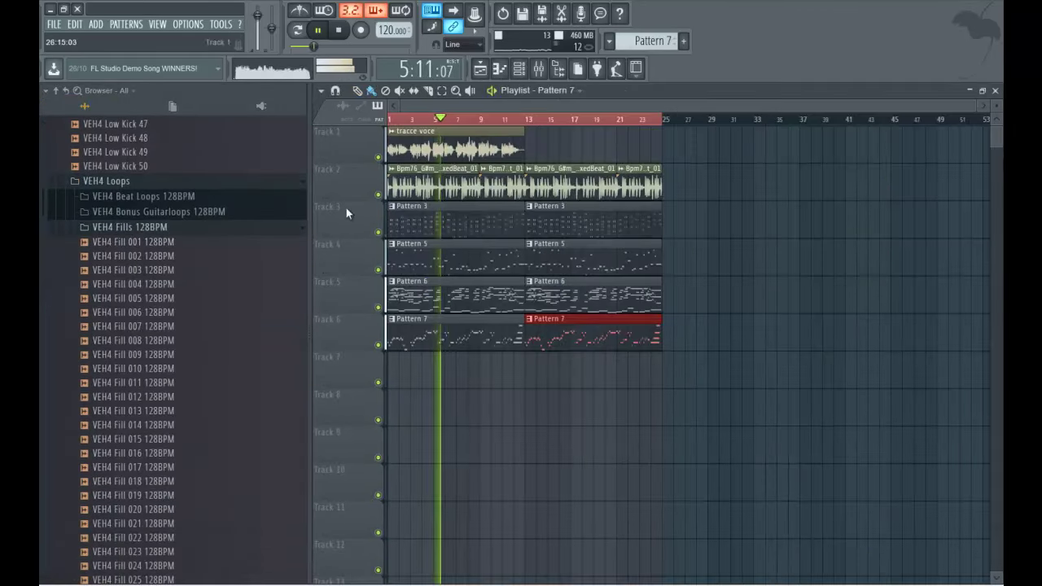
{"action": "left_click", "coordinate": [161, 285]}
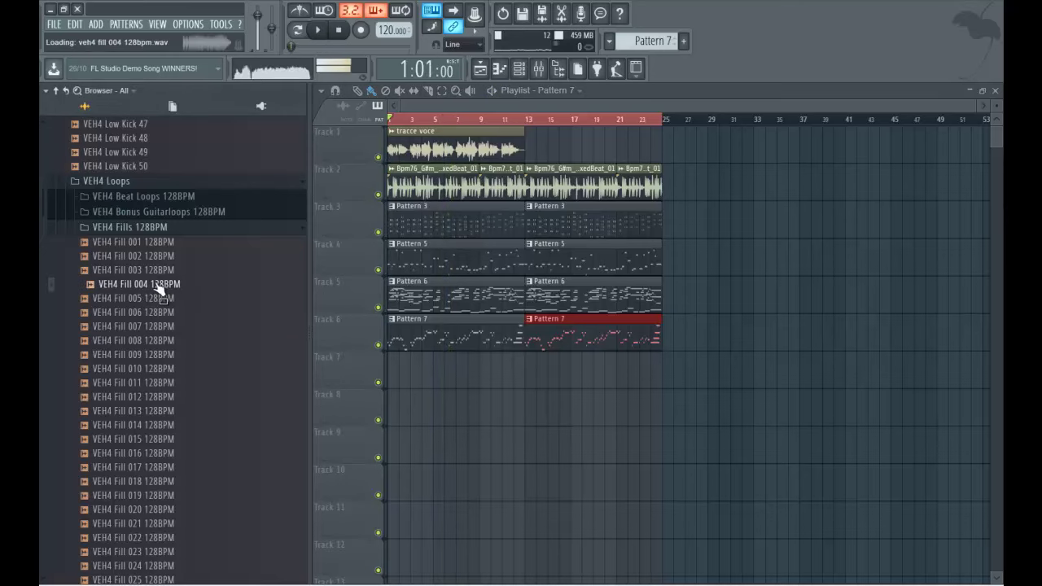
- Browse the other VEH4 Loops folders and preview VEH4 Automata 1 128BPM from the Melody Loops
{"action": "left_click", "coordinate": [156, 227]}
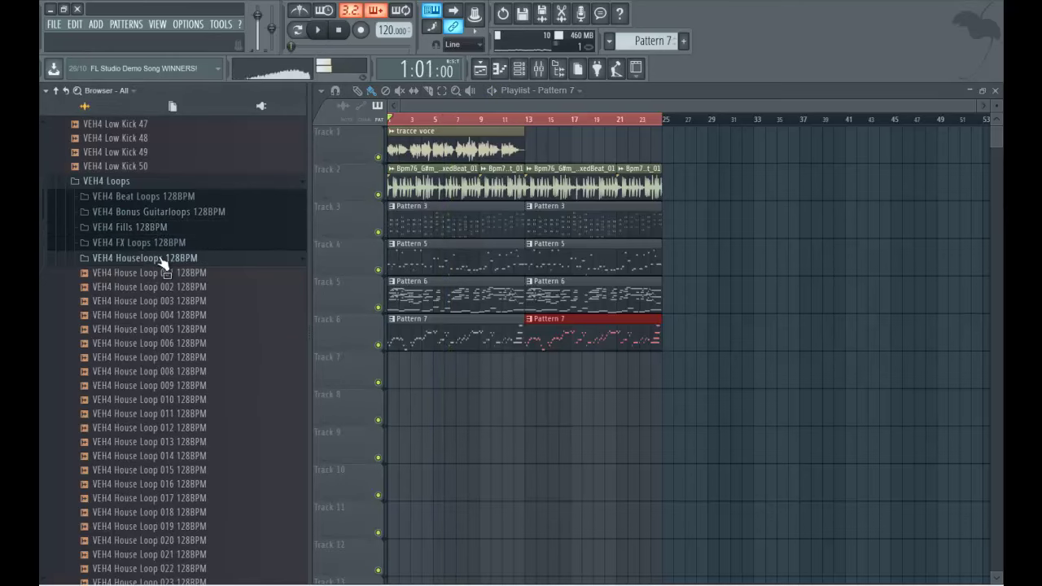
{"action": "left_click", "coordinate": [156, 258]}
{"action": "left_click", "coordinate": [157, 319]}
{"action": "left_click", "coordinate": [177, 289]}
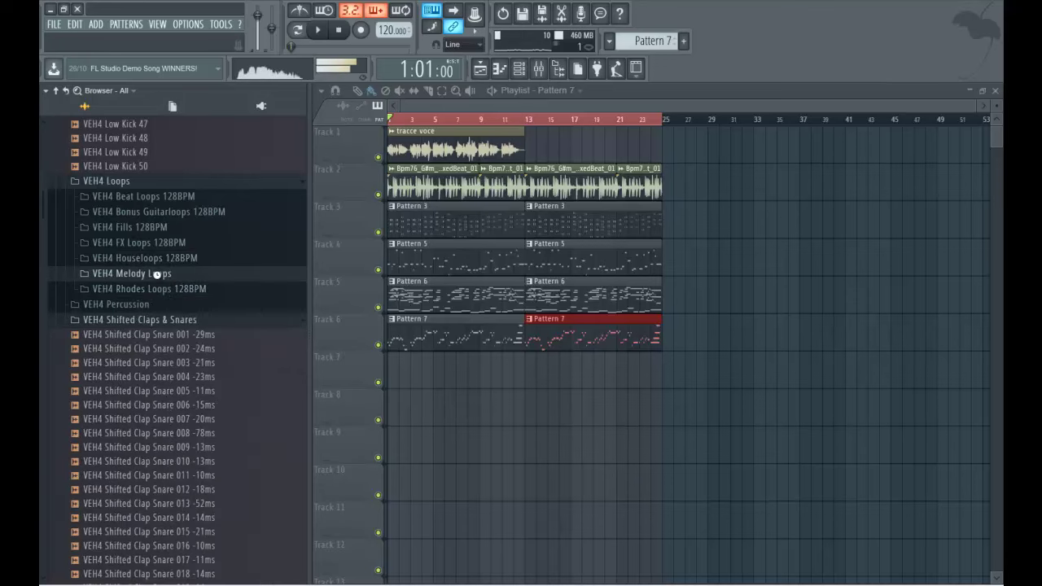
{"action": "left_click", "coordinate": [163, 274]}
{"action": "left_click", "coordinate": [167, 344]}
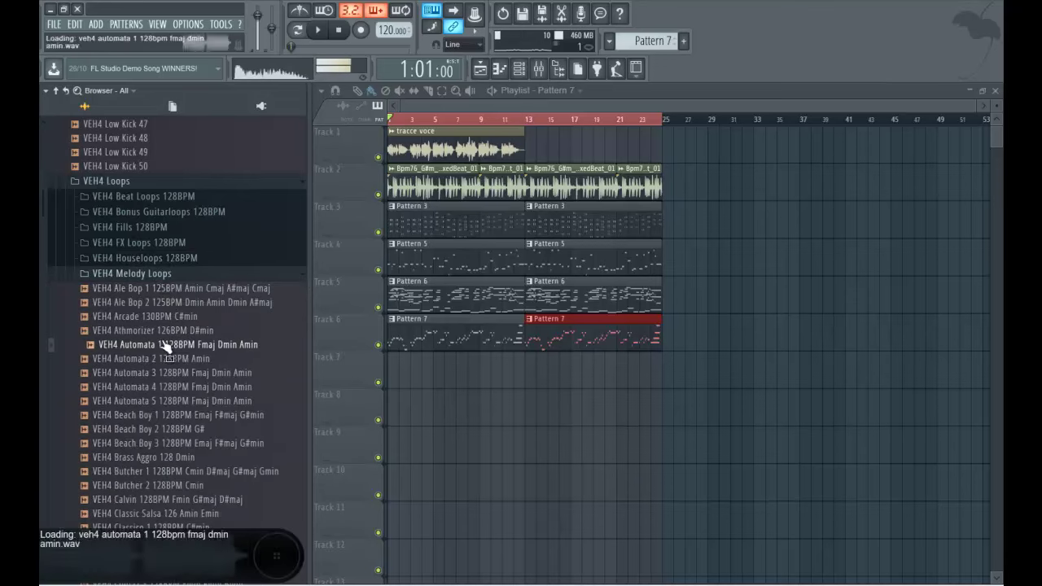
- Add VEH4 House Loop 001 128BPM at bar 1 of Track 7 and time-stretch it to one bar
{"action": "left_click", "coordinate": [158, 259]}
{"action": "left_click_drag", "start_coordinate": [159, 275], "coordinate": [450, 373]}
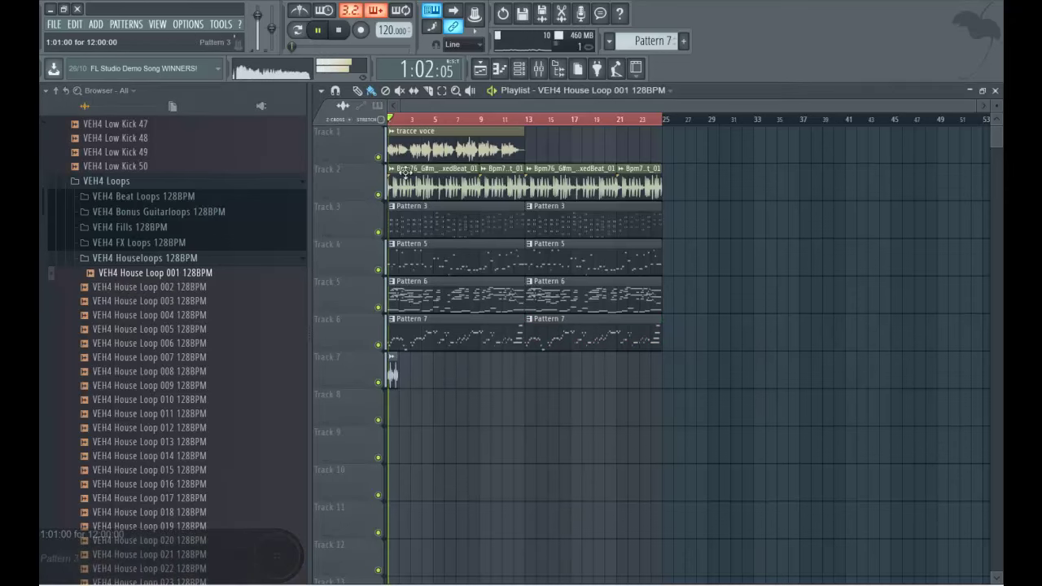
{"action": "scroll", "coordinate": [411, 383], "scroll_direction": "up", "scroll_amount": 5}
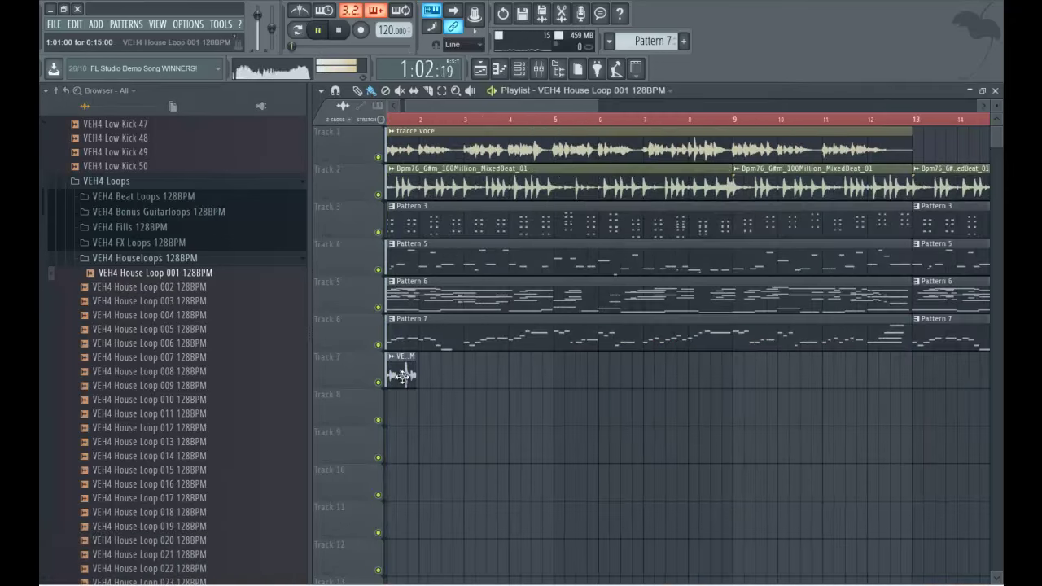
{"action": "double_click", "coordinate": [402, 375]}
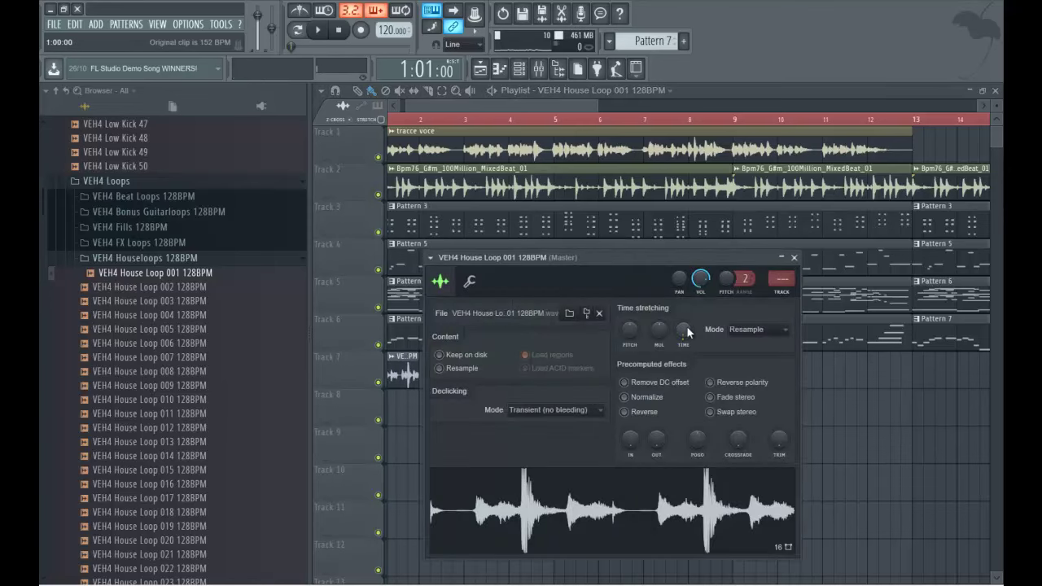
- Repeat the one-bar house loop clip along Track 7 from bar 2 up to bar 17
{"action": "mouse_move", "coordinate": [392, 373]}
{"action": "left_mouse_down"}
{"action": "mouse_move", "coordinate": [904, 371]}
{"action": "mouse_move", "coordinate": [1000, 351]}
{"action": "left_mouse_up"}
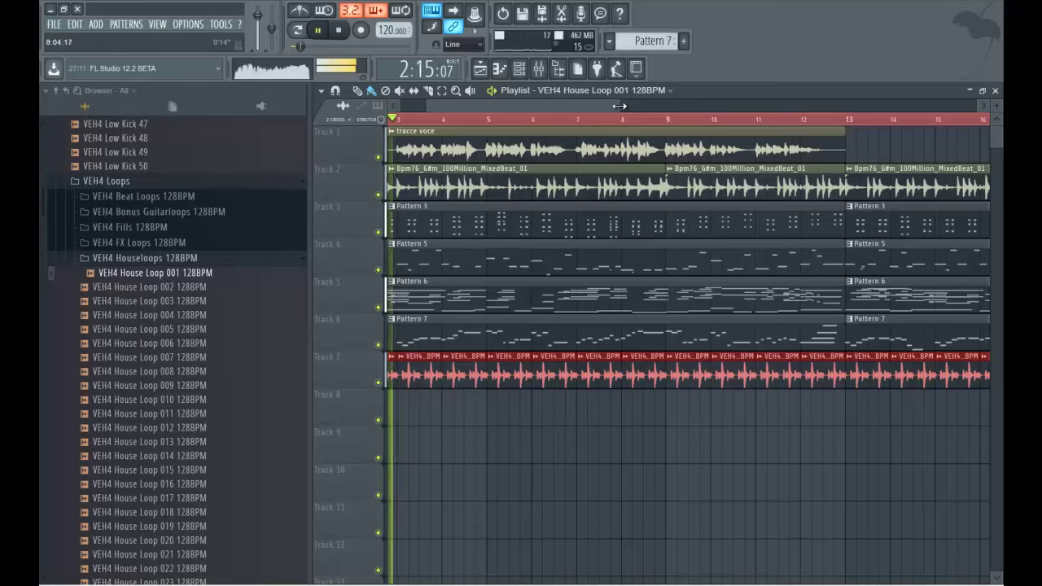
{"action": "scroll", "coordinate": [772, 109], "scroll_direction": "down", "scroll_amount": 4}
{"action": "scroll", "coordinate": [739, 105], "scroll_direction": "up", "scroll_amount": 4}
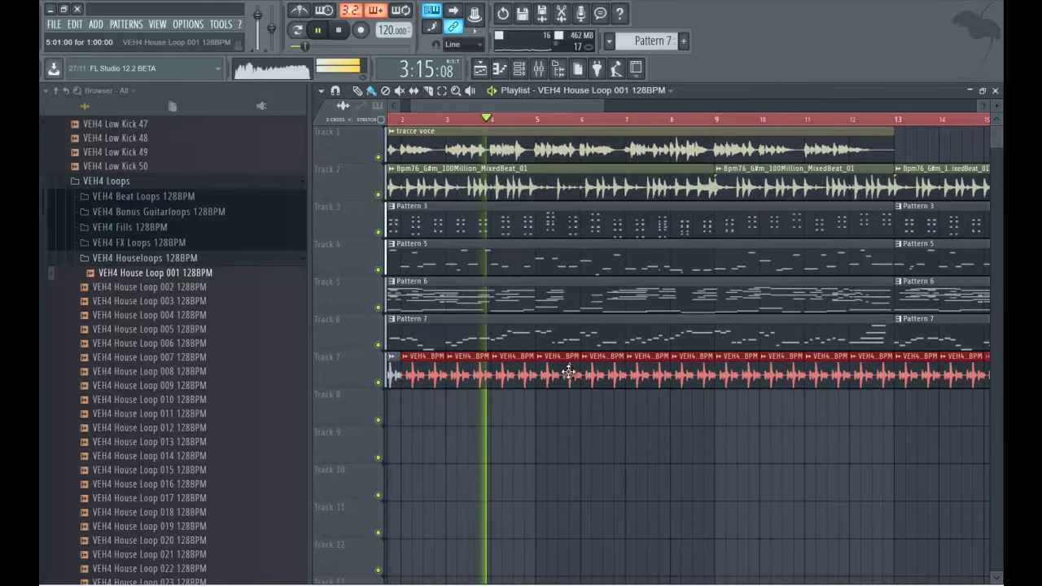
- Route the house loop channel to mixer track 6 and lower its fader slightly during playback
{"action": "left_click", "coordinate": [533, 247]}
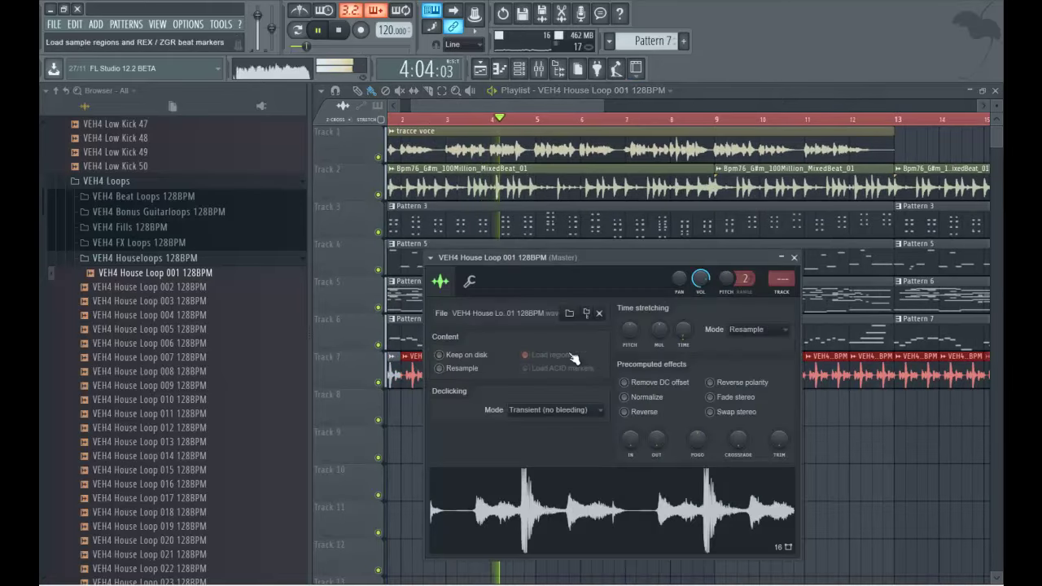
{"action": "left_click", "coordinate": [558, 71]}
{"action": "key", "text": "F9"}
{"action": "key", "text": "F9"}
{"action": "key", "text": "F9"}
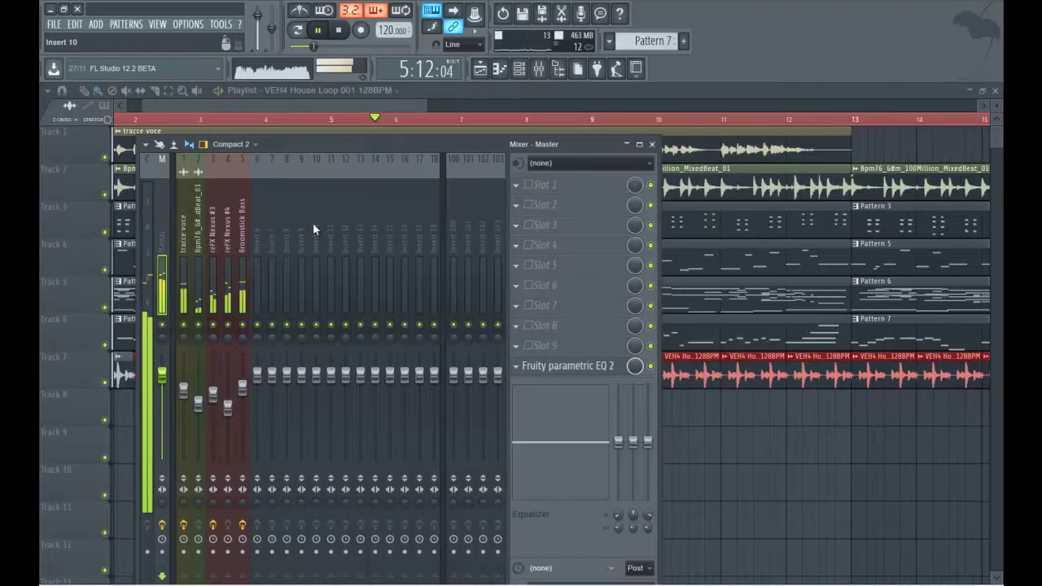
{"action": "right_click", "coordinate": [256, 262]}
{"action": "mouse_move", "coordinate": [329, 231]}
{"action": "left_click", "coordinate": [407, 235]}
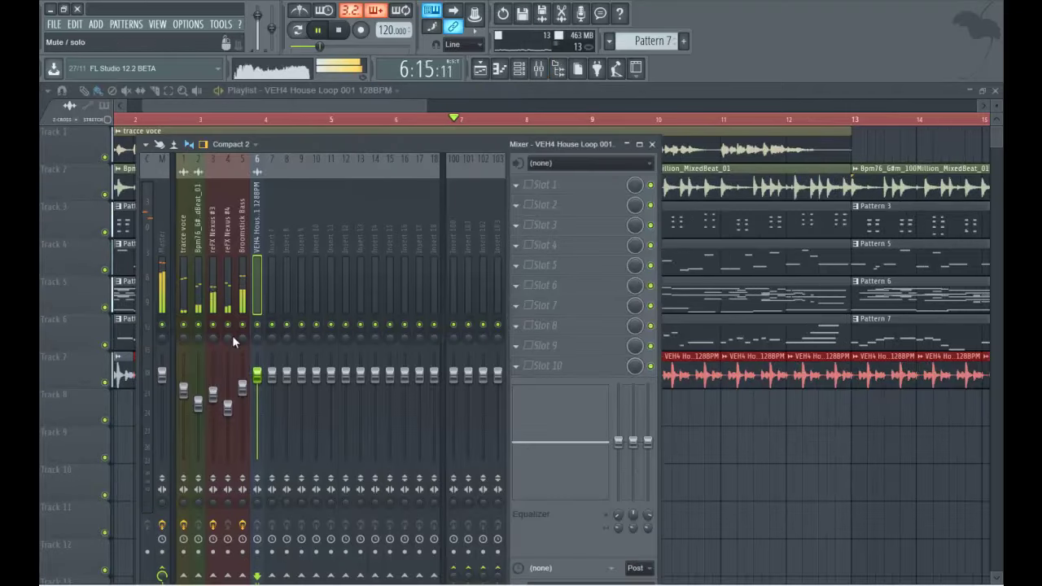
{"action": "key", "text": "space"}
{"action": "left_click_drag", "start_coordinate": [257, 397], "coordinate": [255, 383]}
- Mute the tracce voce playlist track and extend the house loop copies on Track 7 from bar 17 to bar 25
{"action": "left_click", "coordinate": [706, 99]}
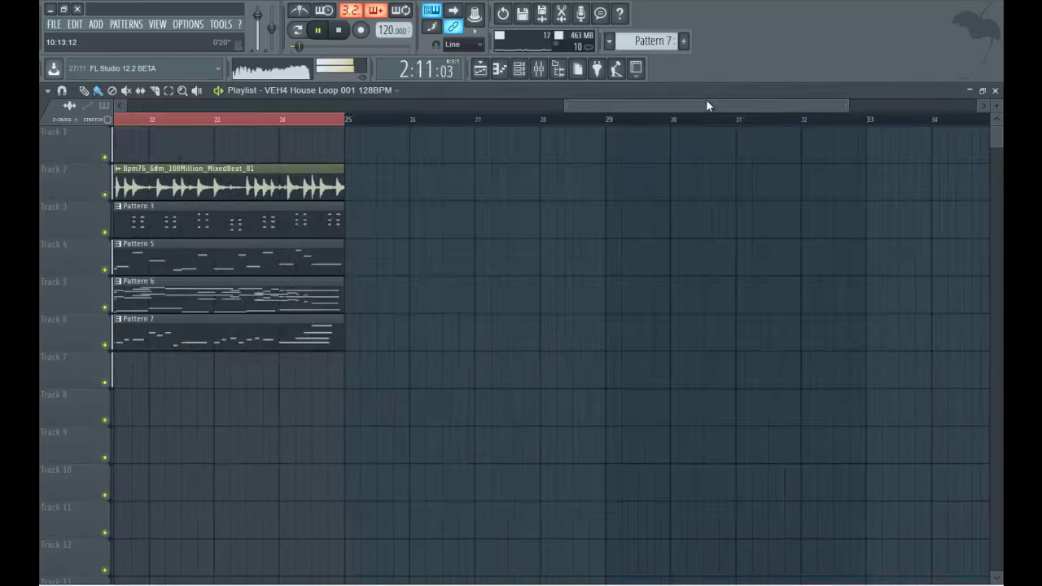
{"action": "right_click", "coordinate": [106, 158]}
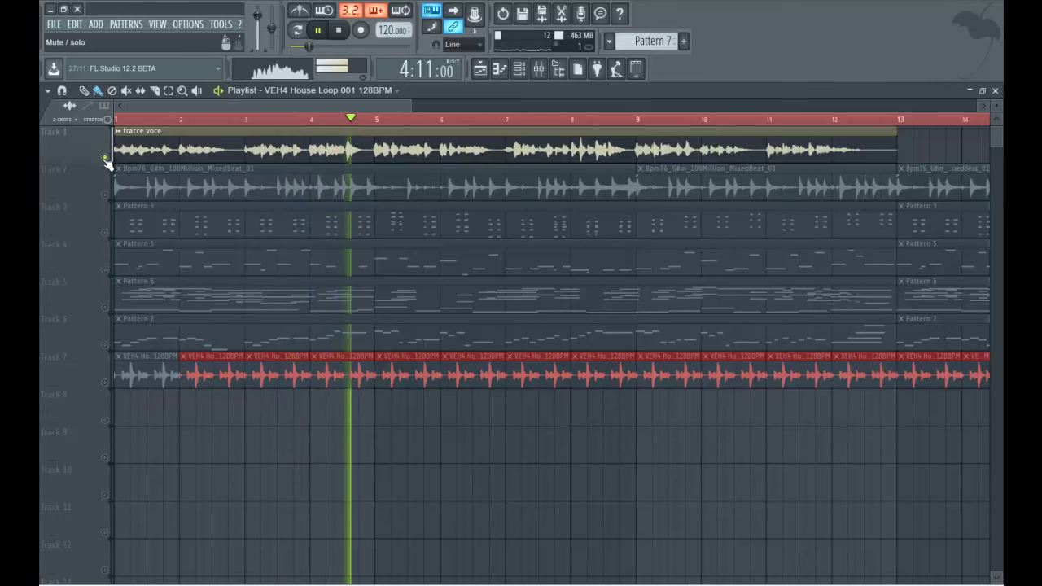
{"action": "right_click", "coordinate": [106, 158]}
{"action": "left_click", "coordinate": [105, 157]}
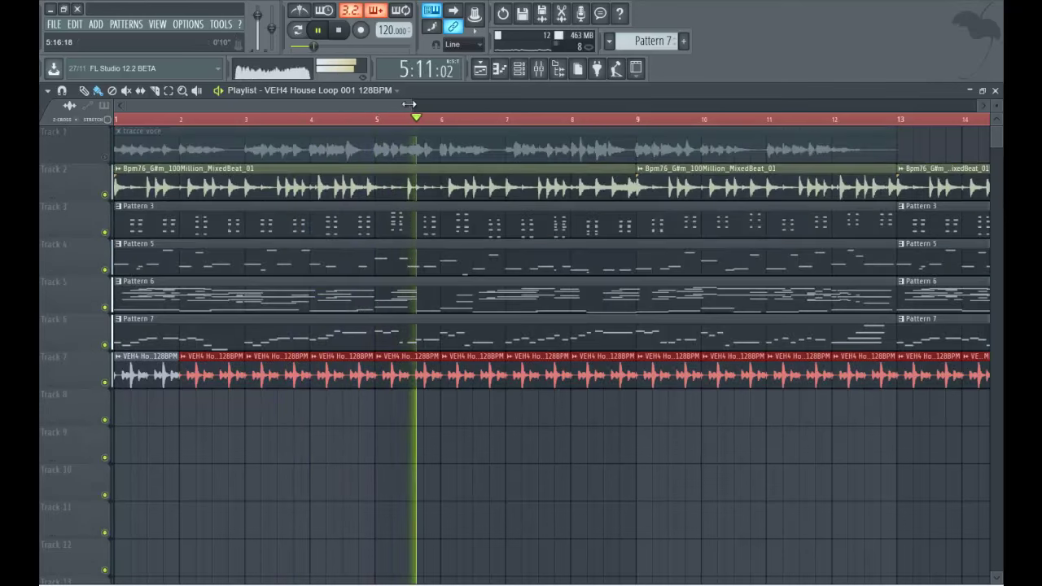
{"action": "scroll", "coordinate": [440, 126], "scroll_direction": "down", "scroll_amount": 5}
{"action": "left_click_drag", "start_coordinate": [465, 373], "coordinate": [634, 375]}
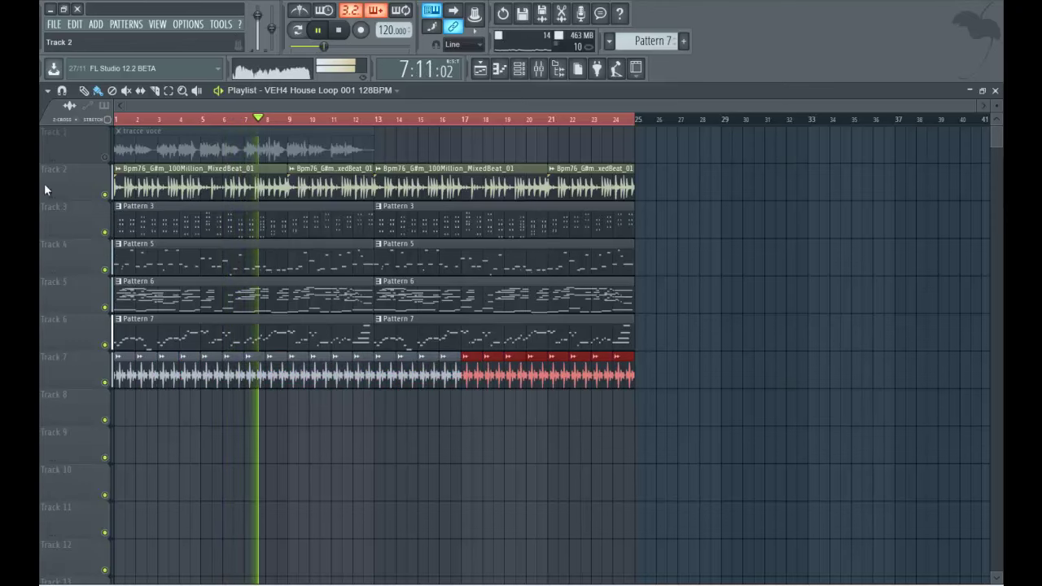
- Un-maximize the playlist, close the piano roll, and narrow the mixer and playlist windows to uncover the channel rack
{"action": "double_click", "coordinate": [692, 88]}
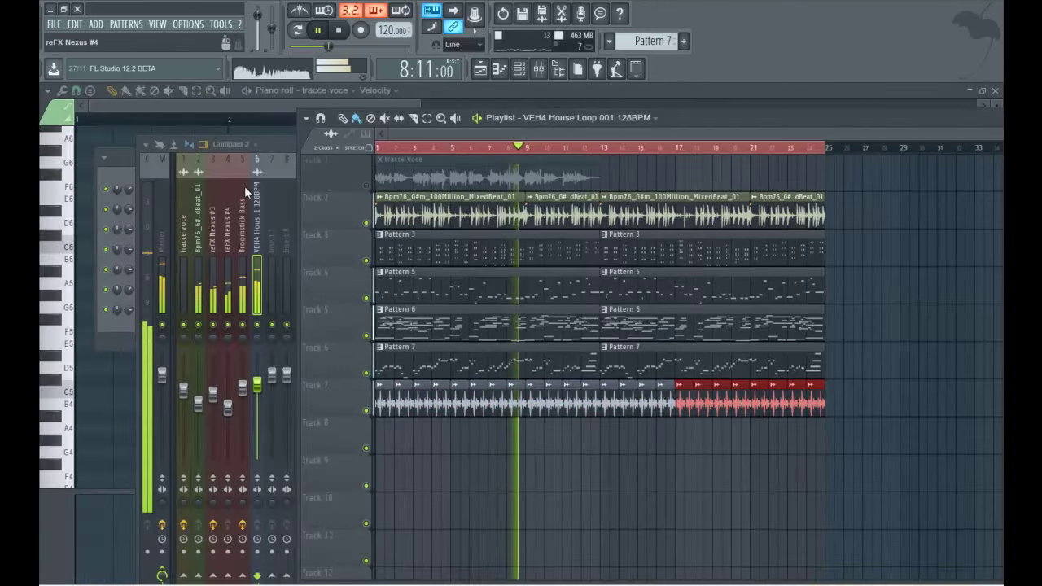
{"action": "left_click_drag", "start_coordinate": [139, 200], "coordinate": [180, 201]}
{"action": "left_click", "coordinate": [992, 89]}
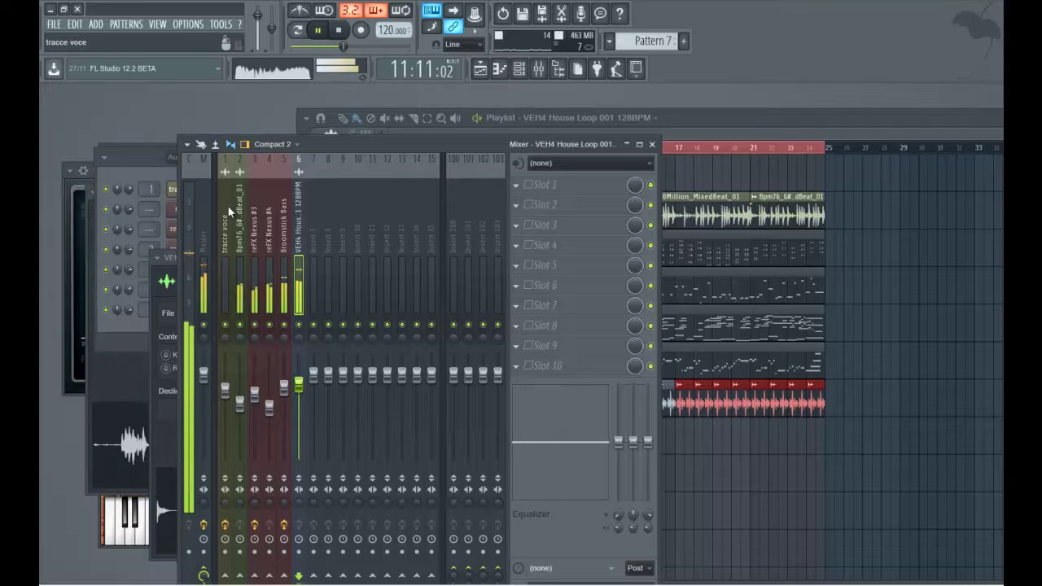
{"action": "left_click", "coordinate": [303, 127]}
{"action": "left_click_drag", "start_coordinate": [297, 135], "coordinate": [314, 135]}
{"action": "left_click_drag", "start_coordinate": [180, 200], "coordinate": [249, 199]}
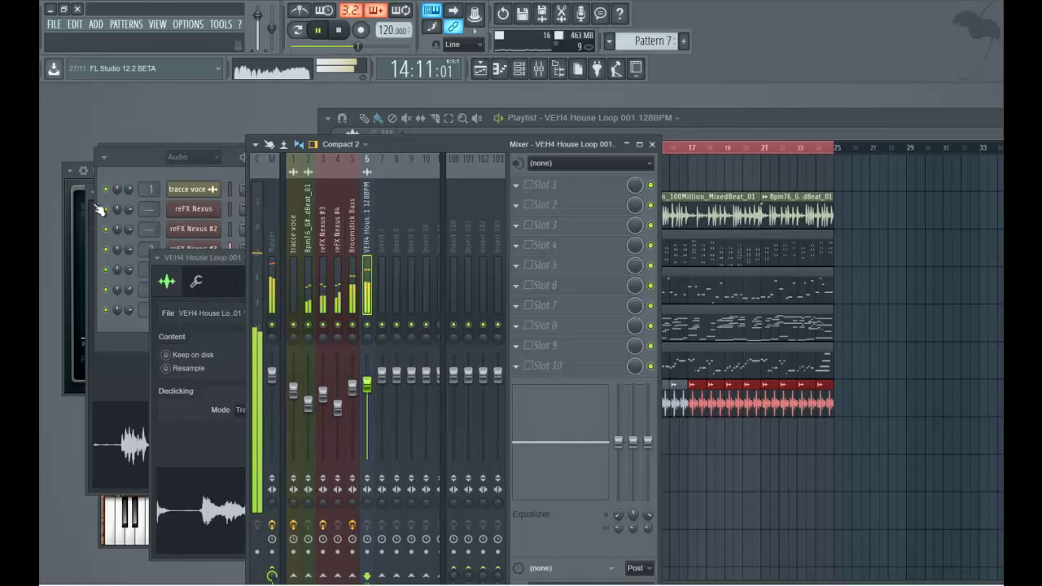
- Move the channel rack clear of the sampler windows, stop playback, and bring the slightly widened playlist to the front
{"action": "left_click", "coordinate": [129, 259]}
{"action": "left_click_drag", "start_coordinate": [305, 154], "coordinate": [427, 155]}
{"action": "key", "text": "space"}
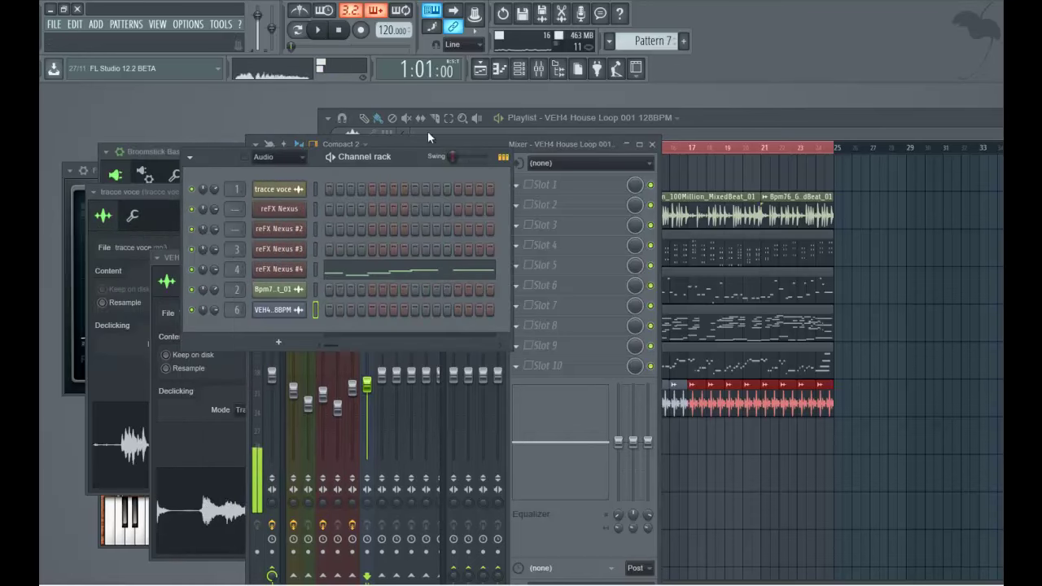
{"action": "left_click", "coordinate": [483, 70]}
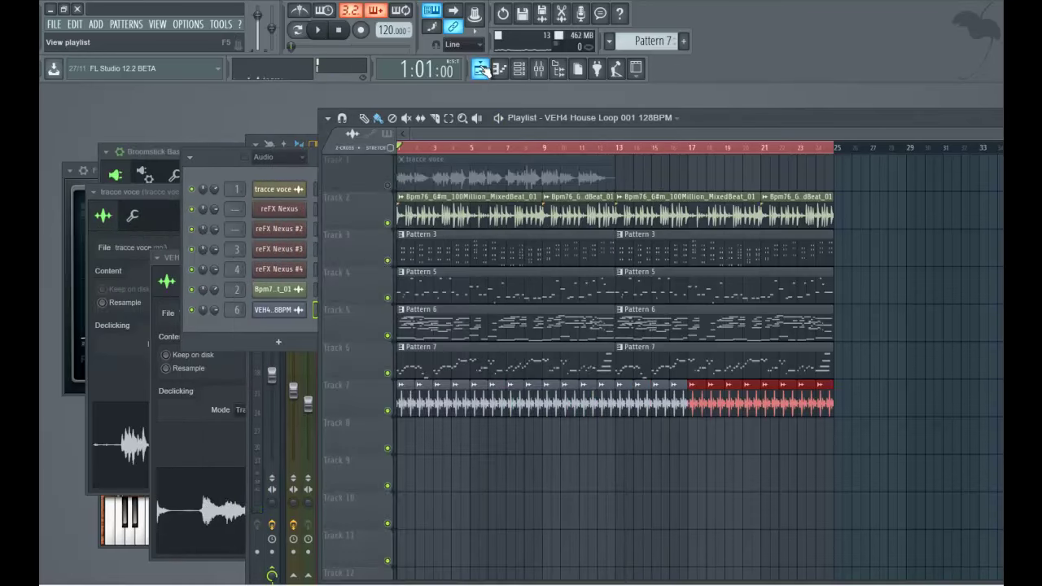
{"action": "left_click", "coordinate": [317, 178]}
{"action": "left_click", "coordinate": [709, 118]}
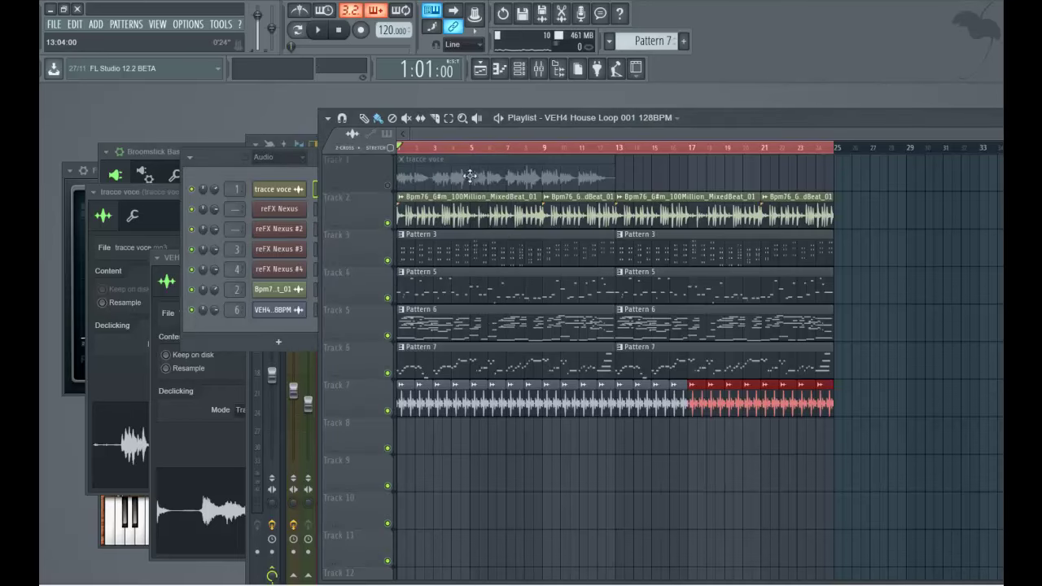
{"action": "left_click_drag", "start_coordinate": [319, 166], "coordinate": [314, 166]}
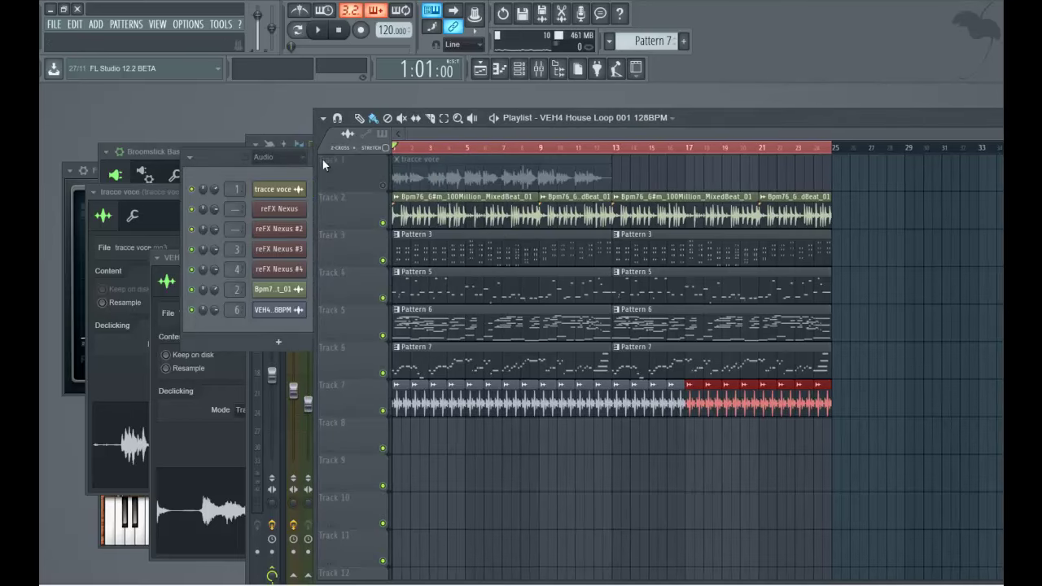
- Play the arrangement briefly and show the sample browser beside the playlist
{"action": "left_click", "coordinate": [538, 71]}
{"action": "mouse_move", "coordinate": [230, 210]}
{"action": "left_mouse_down"}
{"action": "mouse_move", "coordinate": [200, 210]}
{"action": "mouse_move", "coordinate": [212, 210]}
{"action": "left_mouse_up"}
{"action": "left_click", "coordinate": [559, 70]}
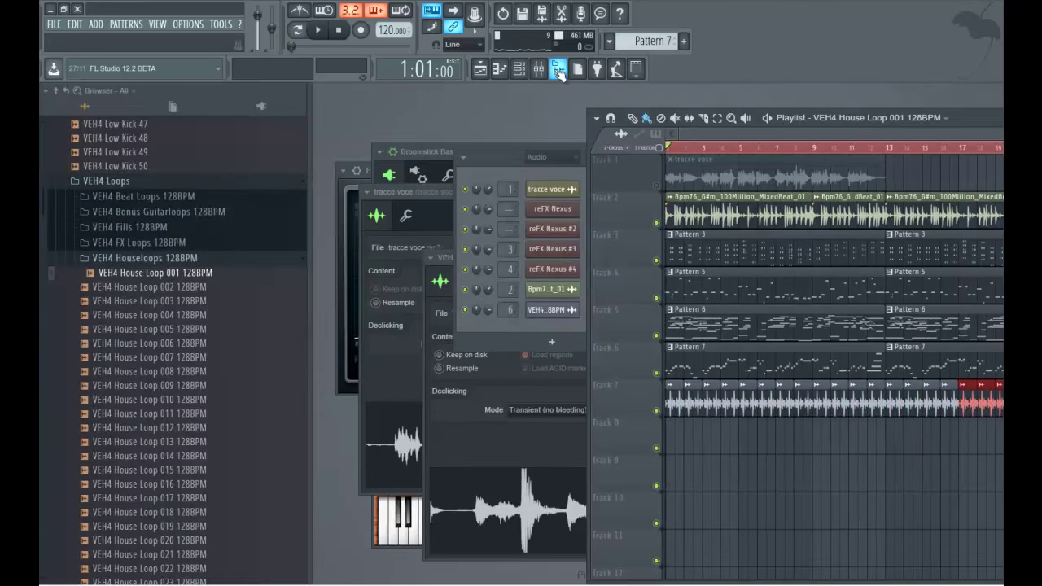
{"action": "left_click", "coordinate": [558, 70]}
{"action": "key", "text": "space"}
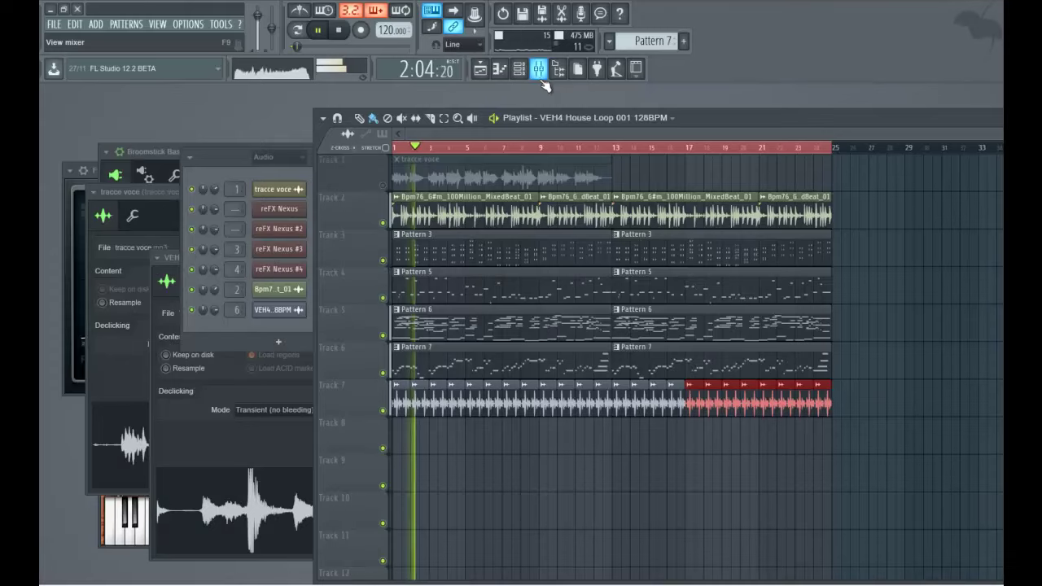
{"action": "left_click", "coordinate": [558, 71]}
{"action": "key", "text": "space"}
- Browse the VEH4 loops and preview the Timeless 3 and Timeless 4 130BPM samples
{"action": "left_click", "coordinate": [165, 269]}
{"action": "scroll", "coordinate": [164, 273], "scroll_direction": "down", "scroll_amount": 10}
{"action": "scroll", "coordinate": [161, 267], "scroll_direction": "down", "scroll_amount": 20}
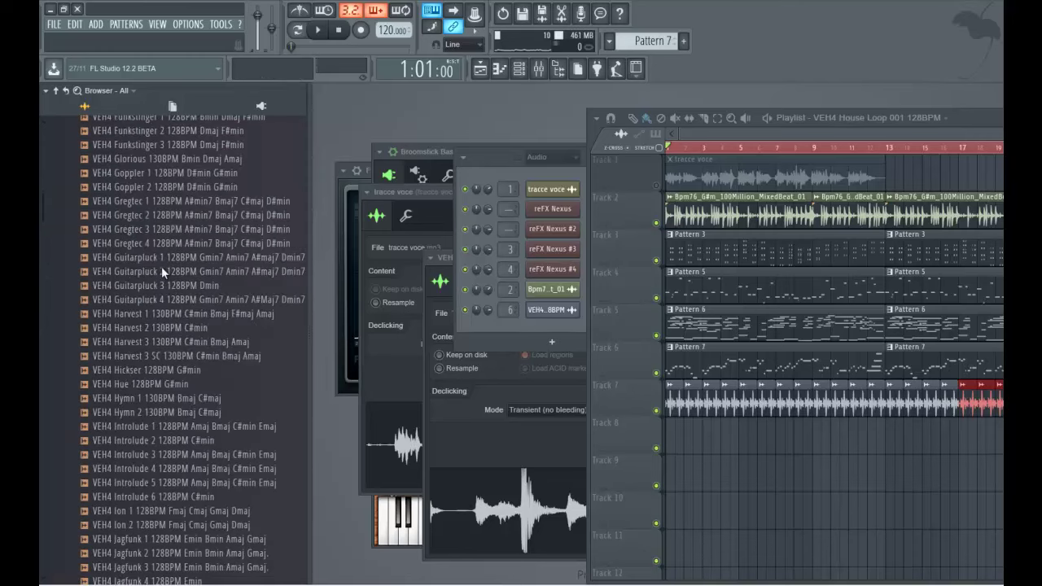
{"action": "left_click", "coordinate": [154, 277]}
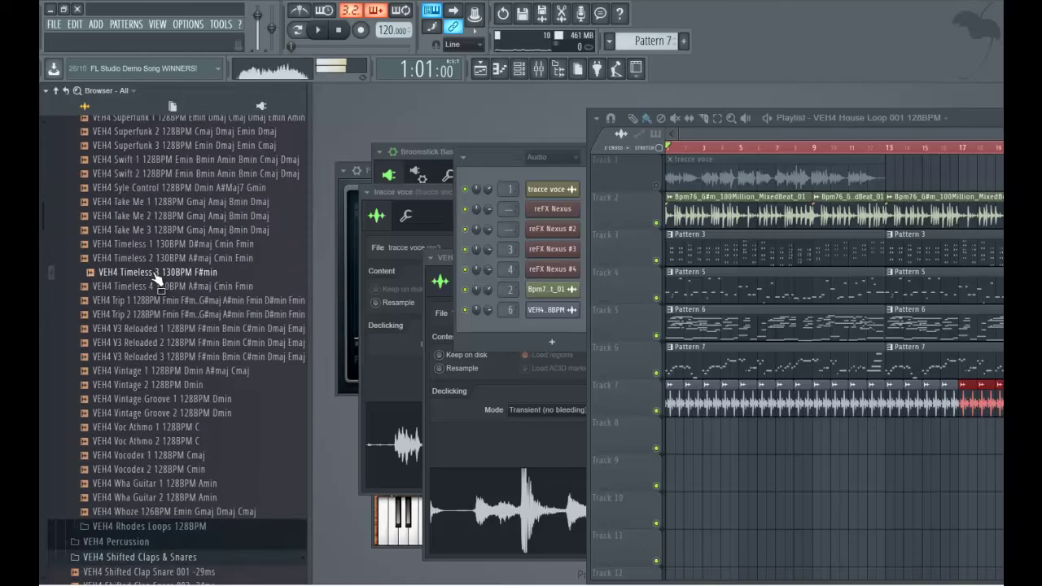
{"action": "left_click", "coordinate": [153, 286]}
{"action": "scroll", "coordinate": [144, 286], "scroll_direction": "down", "scroll_amount": 8}
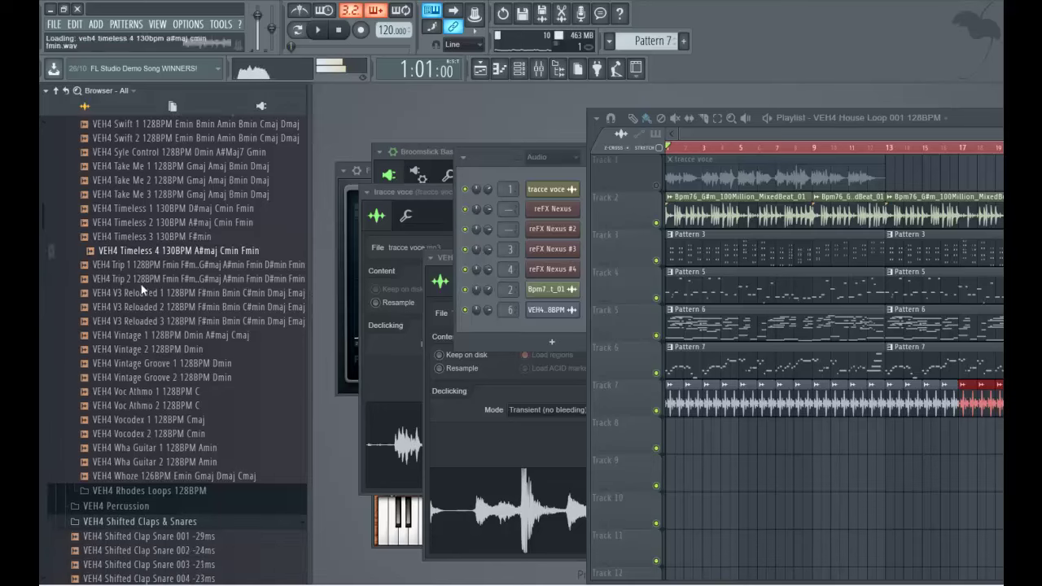
- Preview VEH4 Shifted Clap Snare 001, and expand the VFH2 128BPM The Deep Kit folder to preview The Deep Kick
{"action": "left_click", "coordinate": [132, 238]}
{"action": "key", "text": "space"}
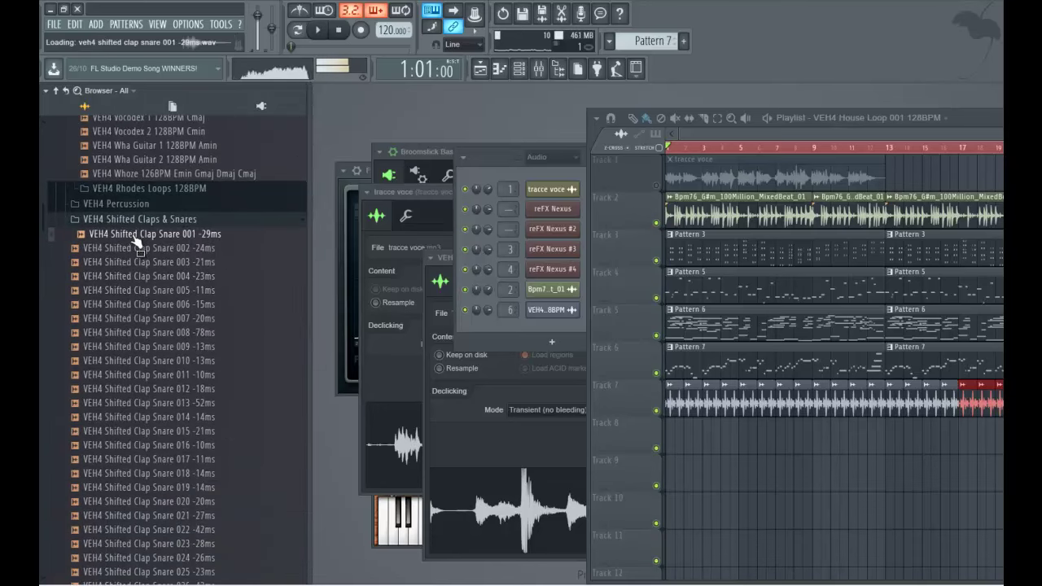
{"action": "left_click", "coordinate": [133, 223]}
{"action": "scroll", "coordinate": [134, 236], "scroll_direction": "down", "scroll_amount": 10}
{"action": "left_click", "coordinate": [134, 242]}
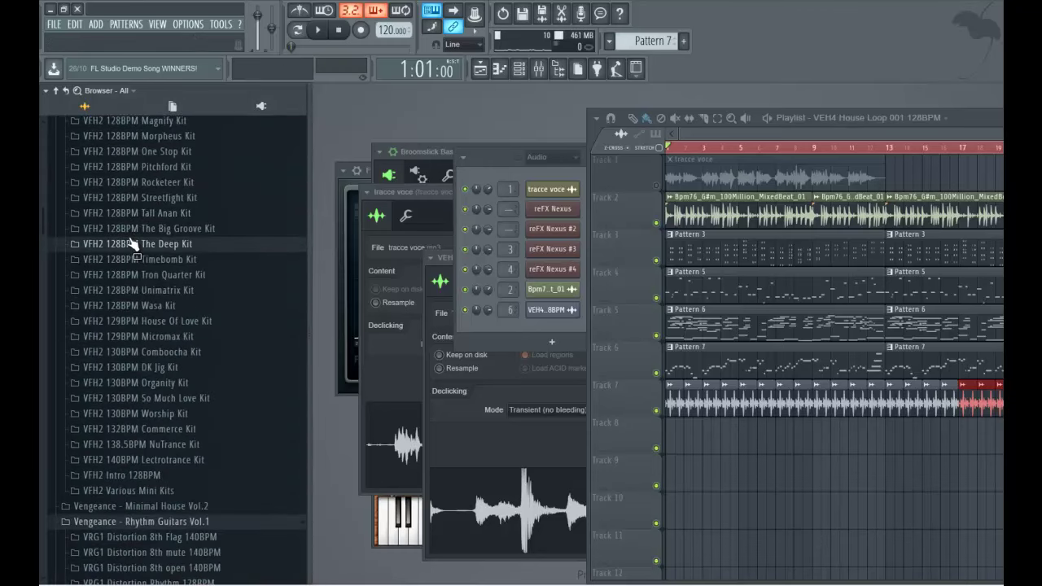
{"action": "left_click", "coordinate": [139, 258]}
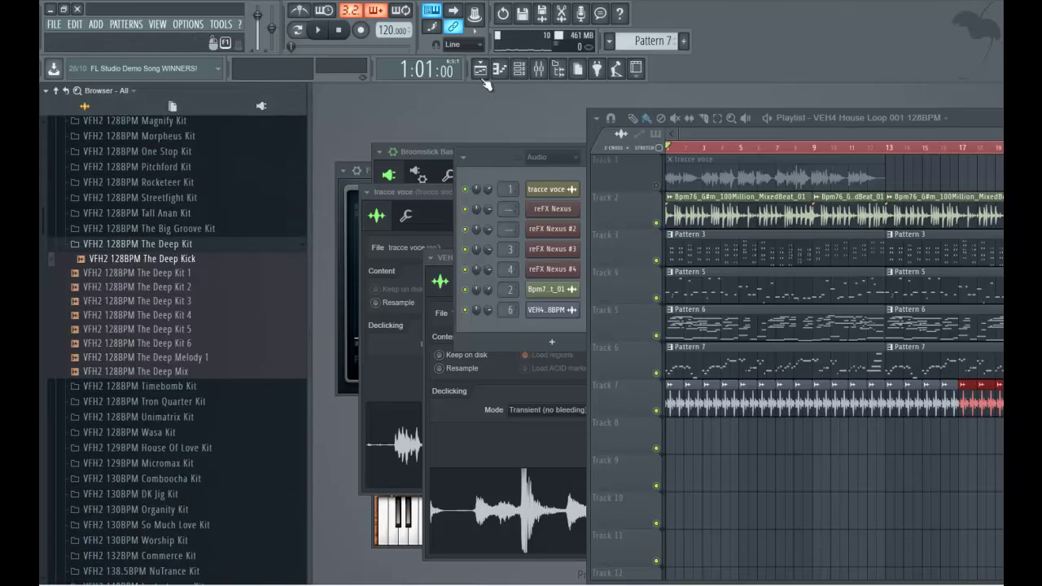
- Maximize the playlist, audition the Deep Kit samples, and place VFH2 128BPM The Deep Kit 1 at bar 1 of Track 8
{"action": "double_click", "coordinate": [895, 118]}
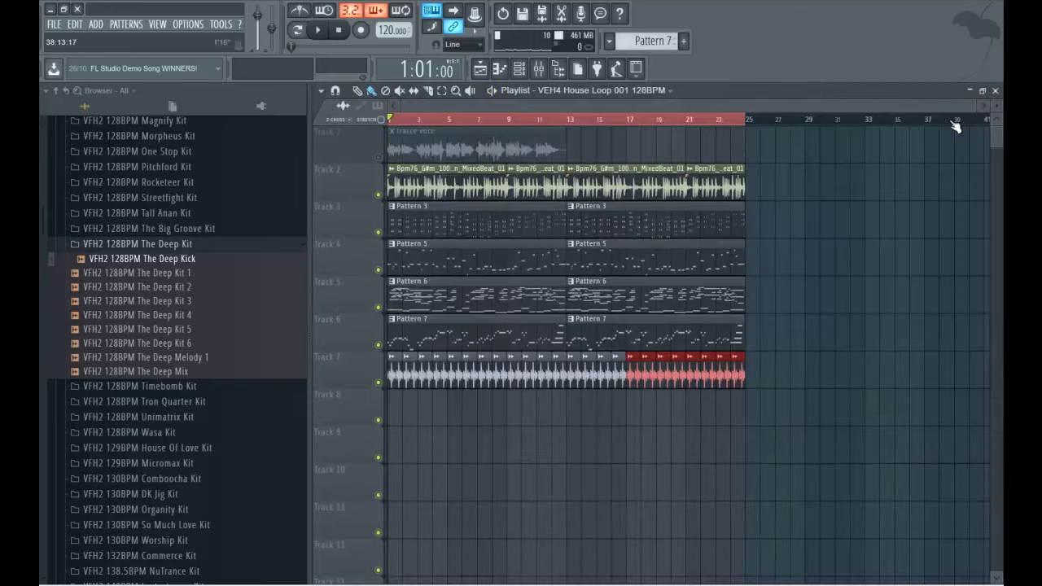
{"action": "left_click", "coordinate": [181, 358]}
{"action": "left_click_drag", "start_coordinate": [184, 348], "coordinate": [193, 290]}
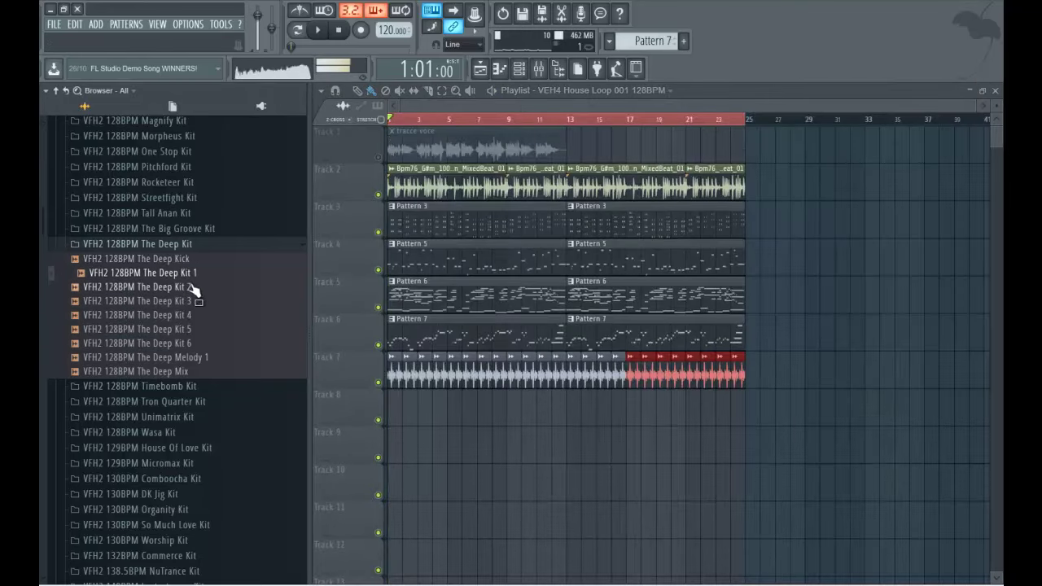
{"action": "left_click_drag", "start_coordinate": [438, 415], "coordinate": [385, 408]}
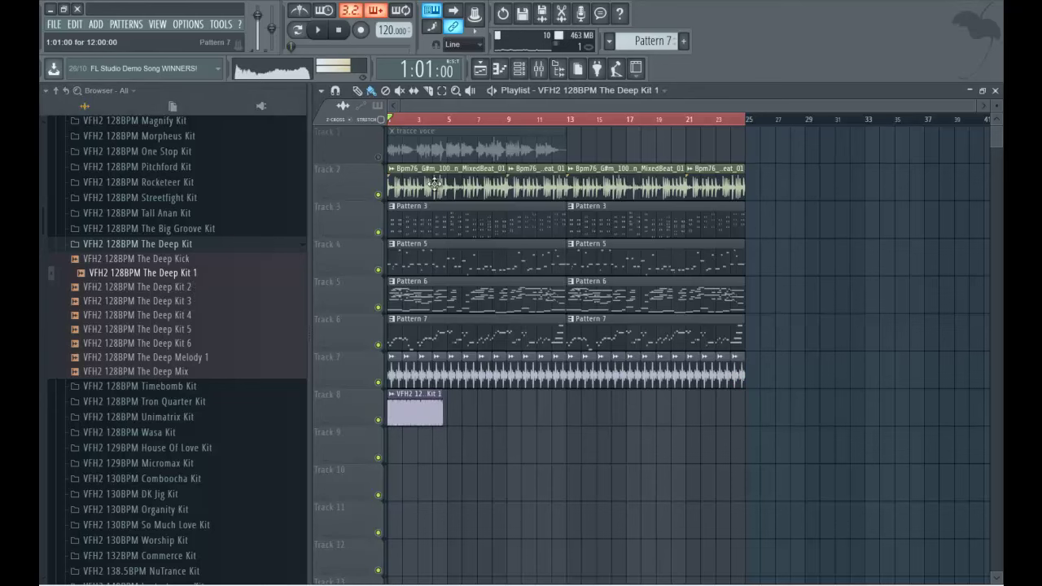
- Hide the browser and route The Deep Kit 1 channel to mixer track 7
{"action": "scroll", "coordinate": [399, 126], "scroll_direction": "up", "scroll_amount": 4}
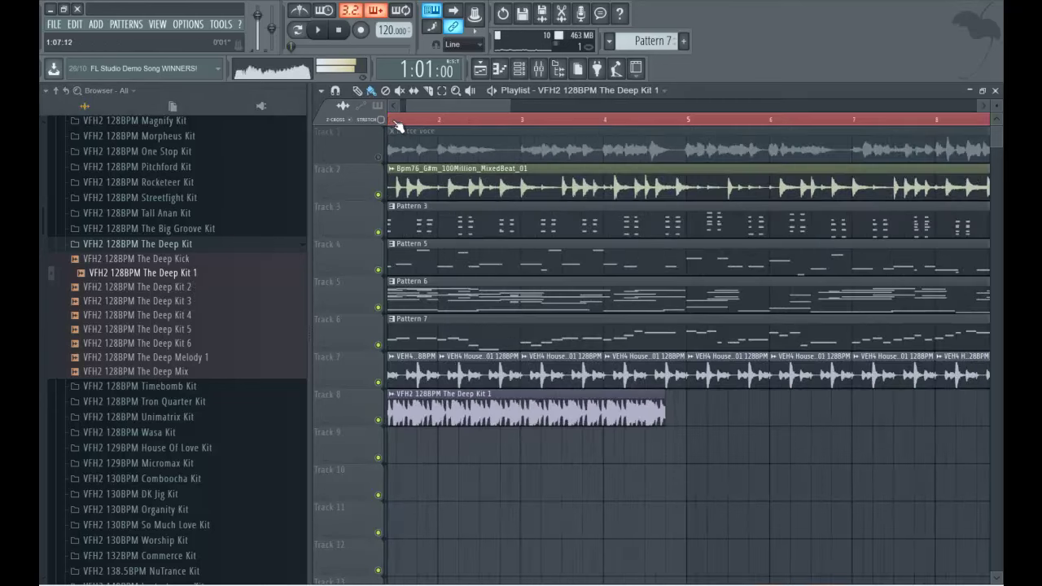
{"action": "double_click", "coordinate": [505, 416]}
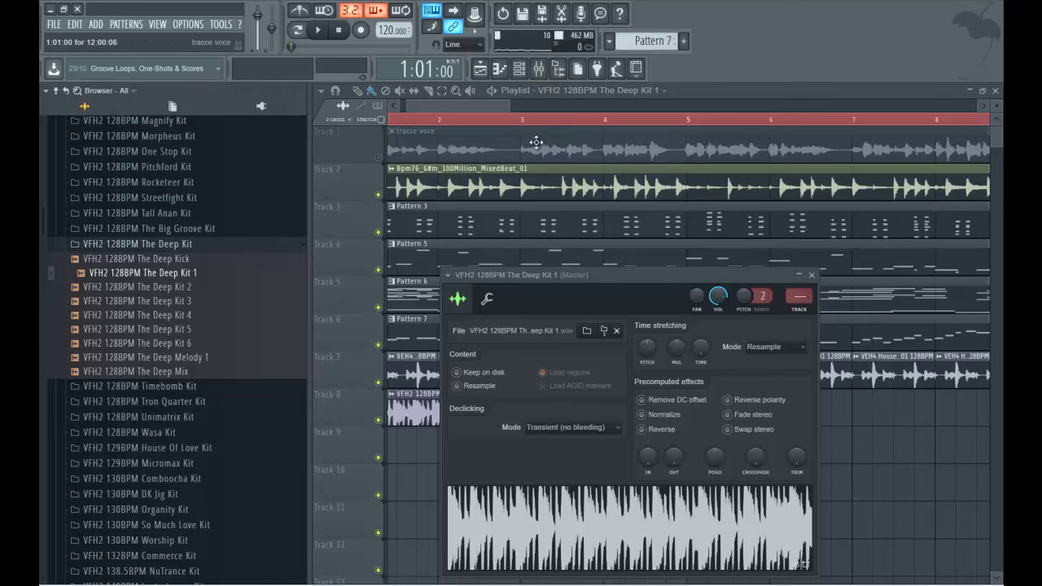
{"action": "left_click", "coordinate": [558, 70]}
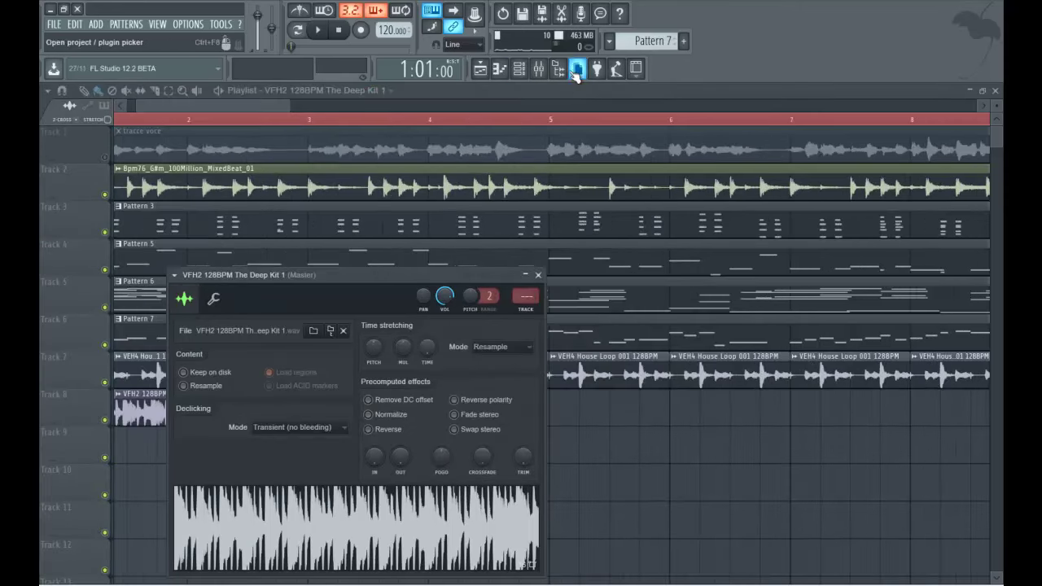
{"action": "left_click", "coordinate": [577, 70]}
{"action": "right_click", "coordinate": [362, 228]}
{"action": "mouse_move", "coordinate": [415, 240]}
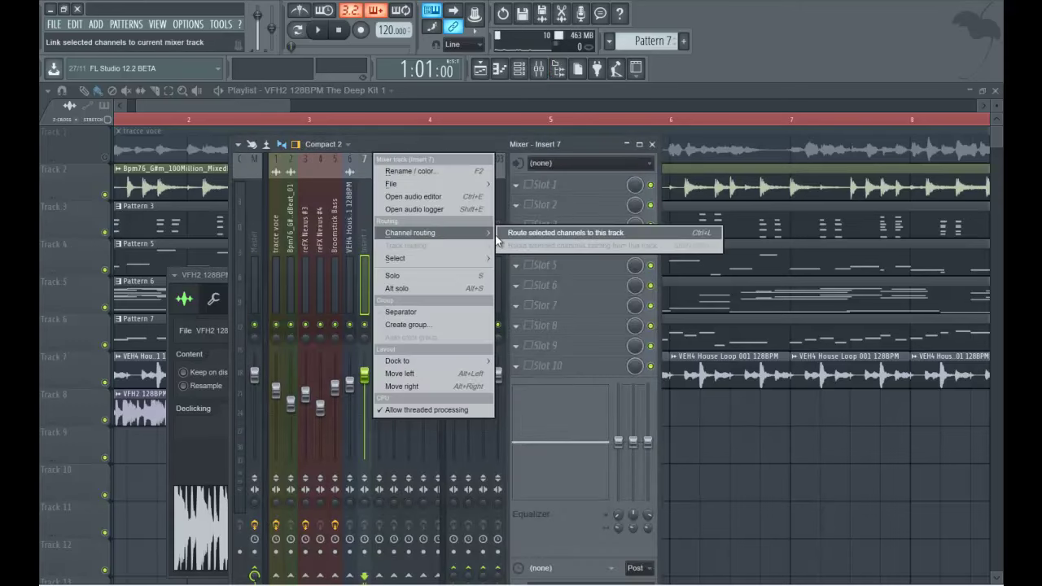
{"action": "left_click", "coordinate": [505, 241]}
- Lower The Deep Kit 1 fader on mixer track 7 during playback and return to the playlist
{"action": "key", "text": "space"}
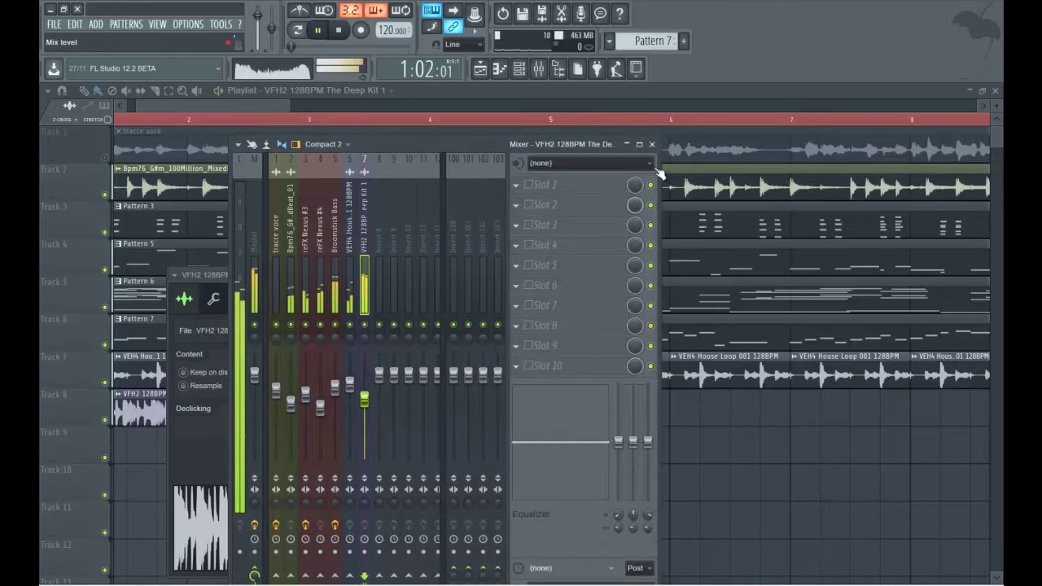
{"action": "scroll", "coordinate": [366, 430], "scroll_direction": "down", "scroll_amount": 2}
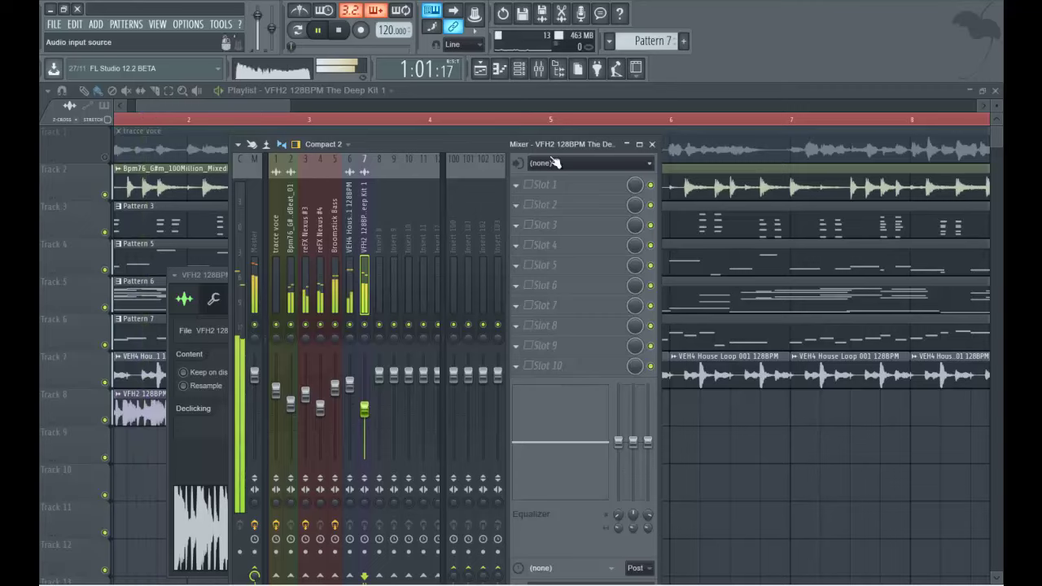
{"action": "left_click", "coordinate": [535, 107]}
{"action": "key", "text": "space"}
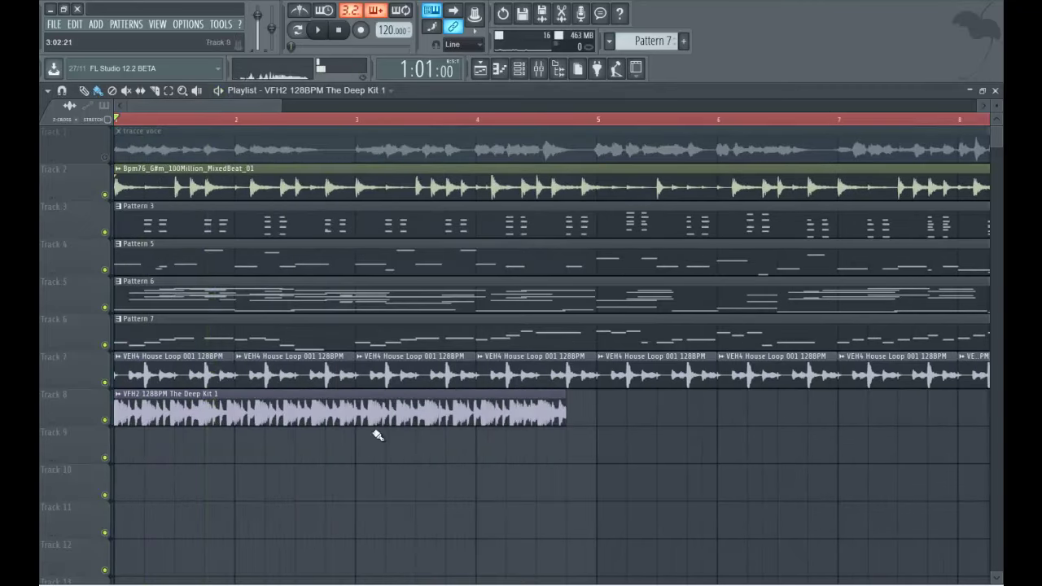
- Time-stretch The Deep Kit 1 sample to four bars and set its stretching mode to Auto
{"action": "double_click", "coordinate": [372, 417]}
{"action": "left_click_drag", "start_coordinate": [430, 349], "coordinate": [423, 336]}
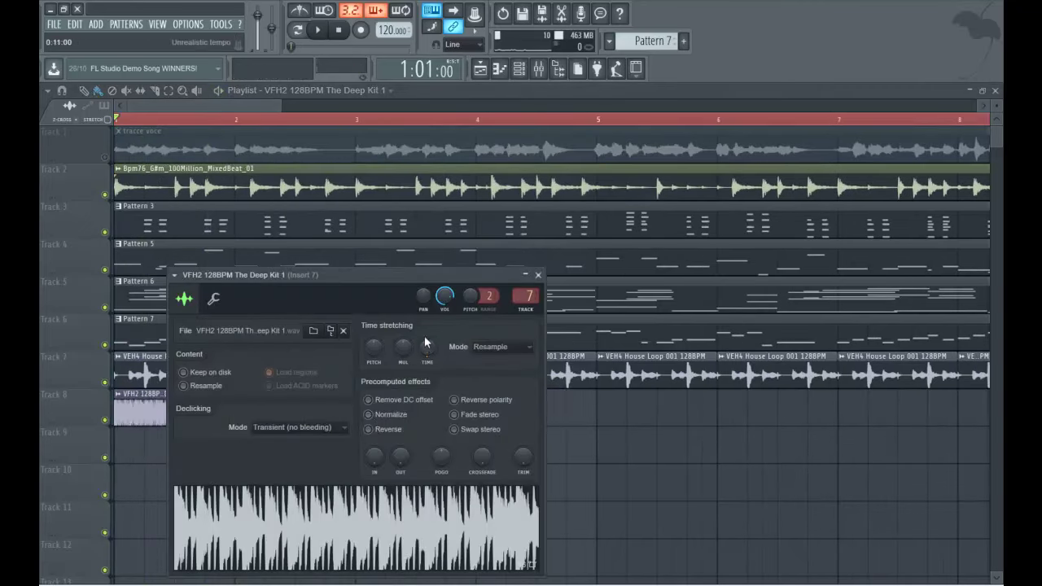
{"action": "key", "text": "space"}
{"action": "left_click", "coordinate": [498, 346]}
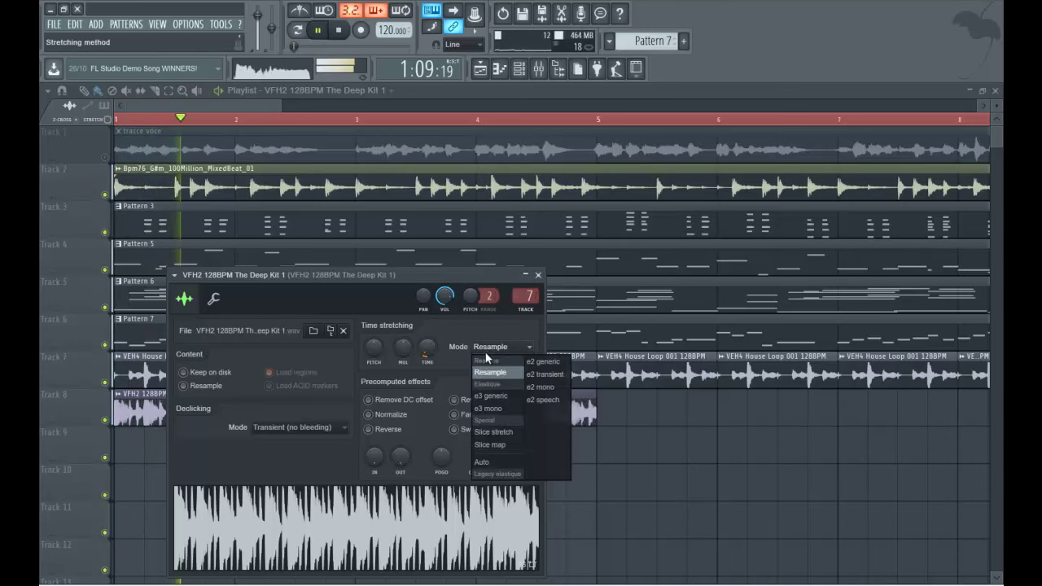
{"action": "left_click", "coordinate": [491, 462]}
{"action": "left_click", "coordinate": [567, 419]}
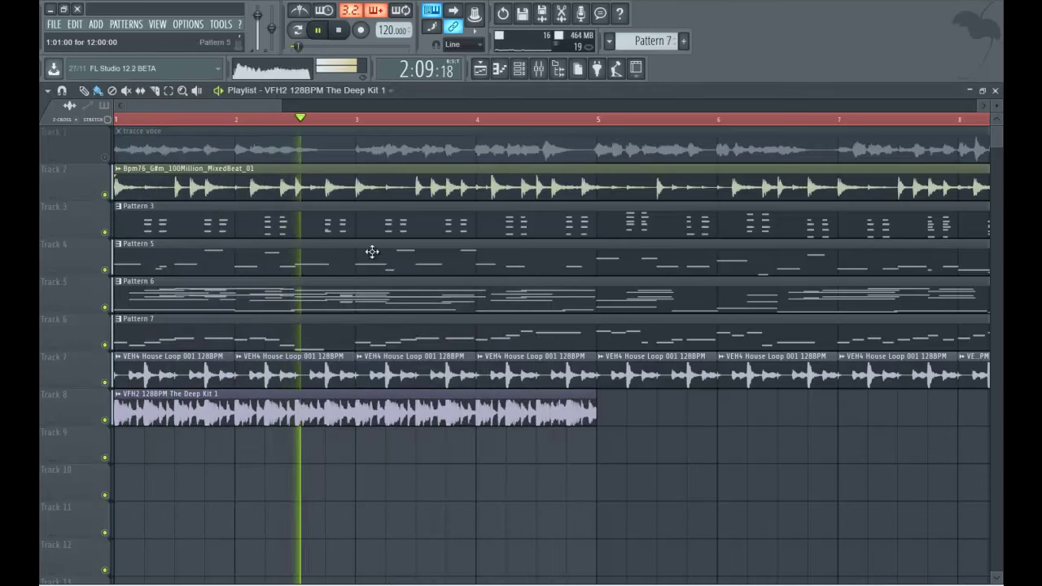
- Mute the Bpm76 loop on Track 2 and duplicate The Deep Kit 1 clip on Track 8 from bar 5 to bar 9
{"action": "key", "text": "space"}
{"action": "left_click", "coordinate": [104, 195]}
{"action": "key", "text": "space"}
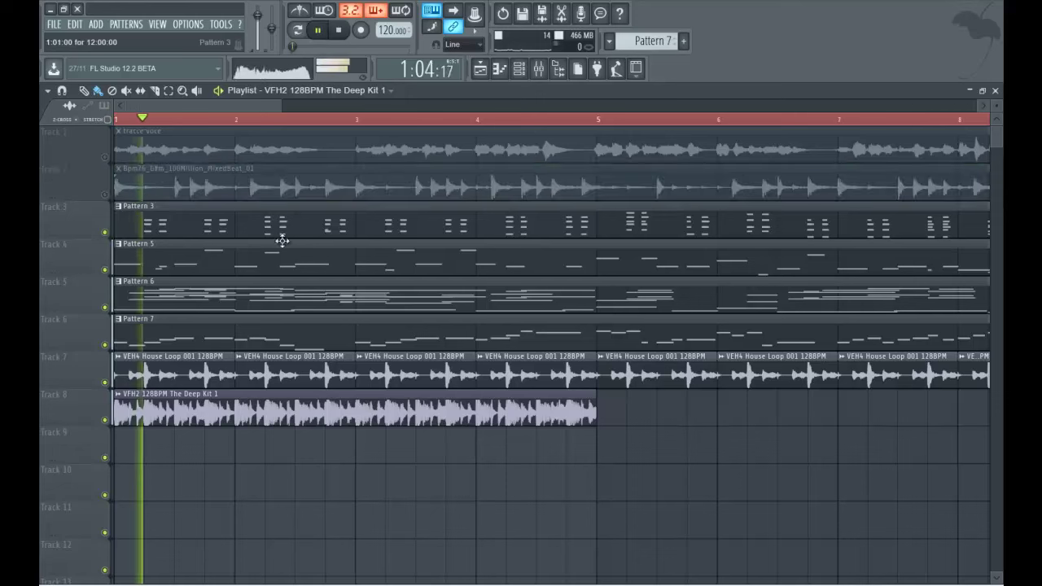
{"action": "key", "text": "ctrl+b"}
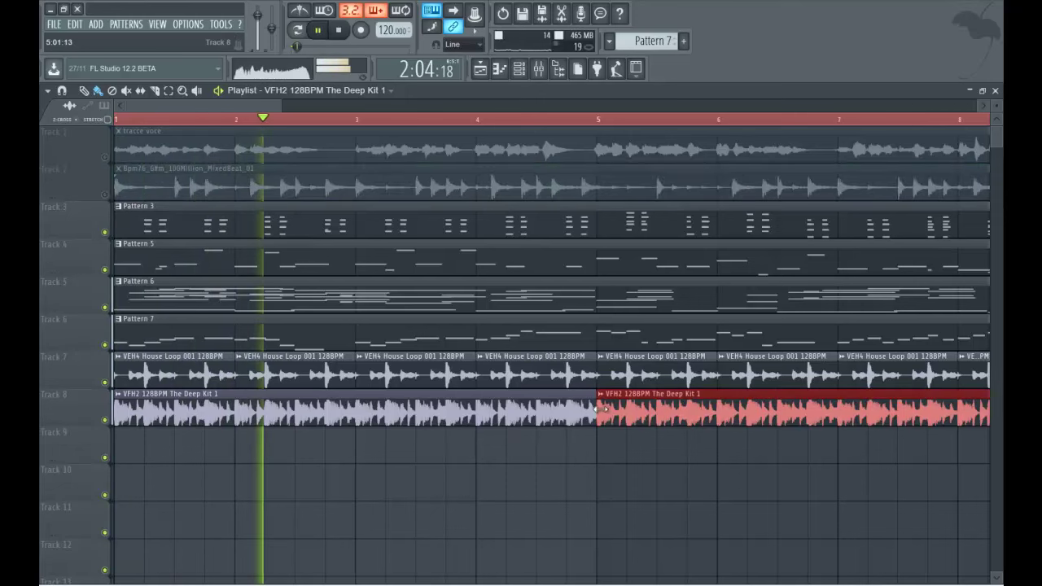
{"action": "left_click_drag", "start_coordinate": [273, 104], "coordinate": [651, 106]}
{"action": "left_click_drag", "start_coordinate": [724, 135], "coordinate": [895, 131]}
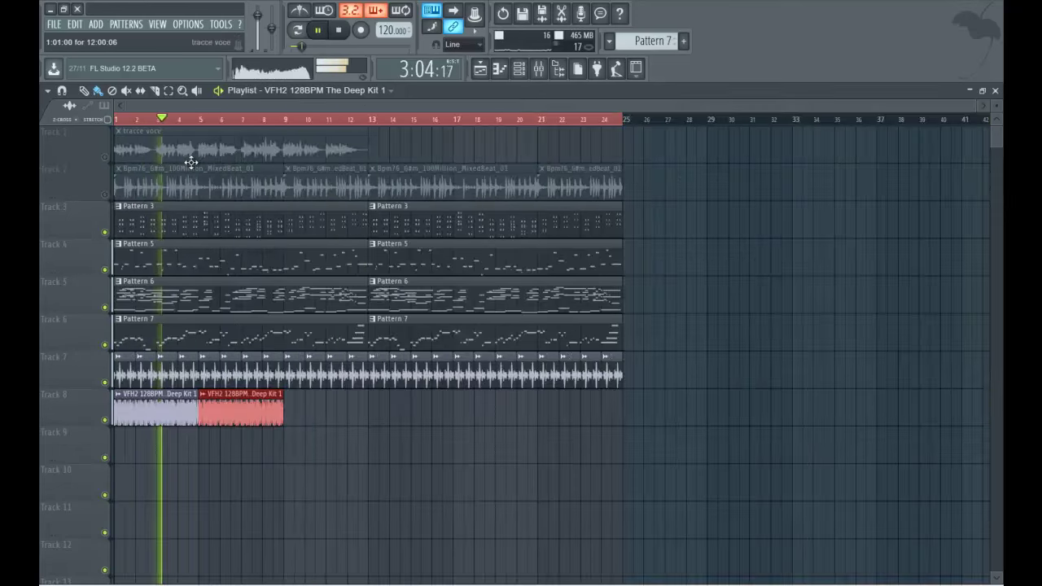
- Unmute the tracce voce and Bpm76 loop tracks and restart playback from bar 1
{"action": "key", "text": "space"}
{"action": "left_click", "coordinate": [104, 157]}
{"action": "left_click", "coordinate": [104, 195]}
{"action": "key", "text": "space"}
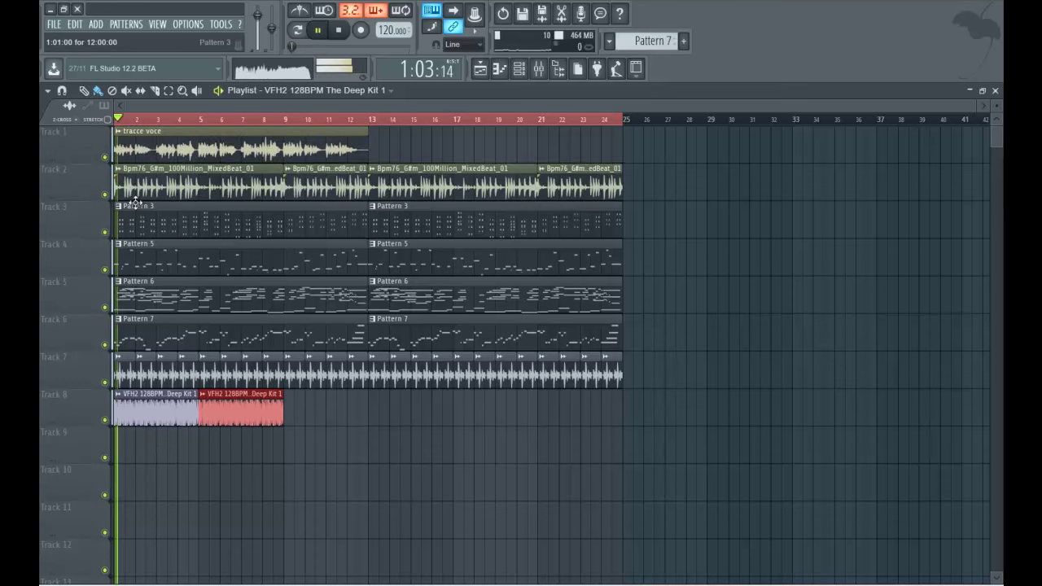
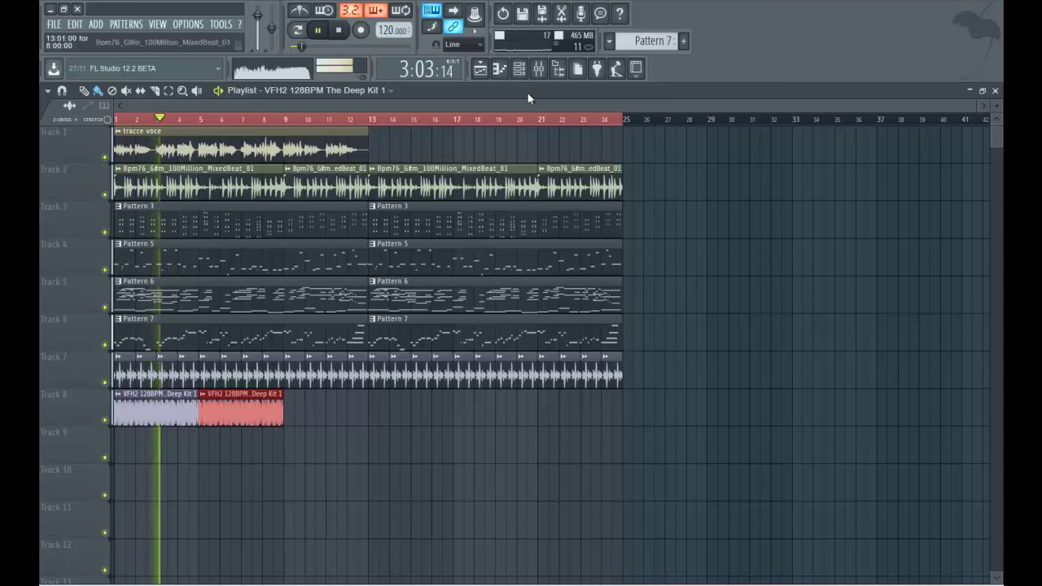
- Show the browser and mixer, set The Deep Kit 1 fader to 51% and reFX Nexus #3 to 75%, and lower the house loop slightly
{"action": "left_click", "coordinate": [557, 71]}
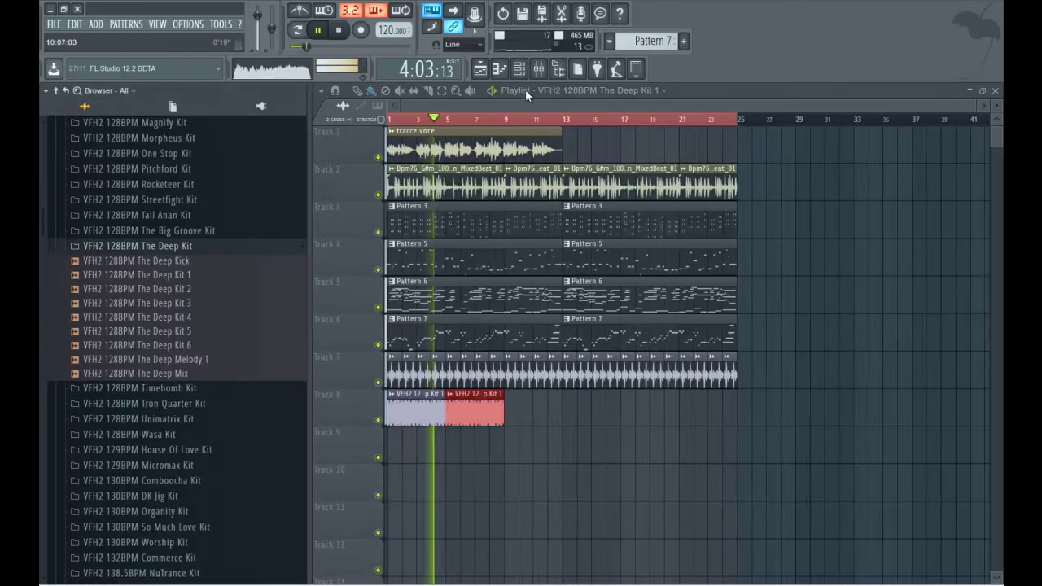
{"action": "left_click", "coordinate": [538, 68]}
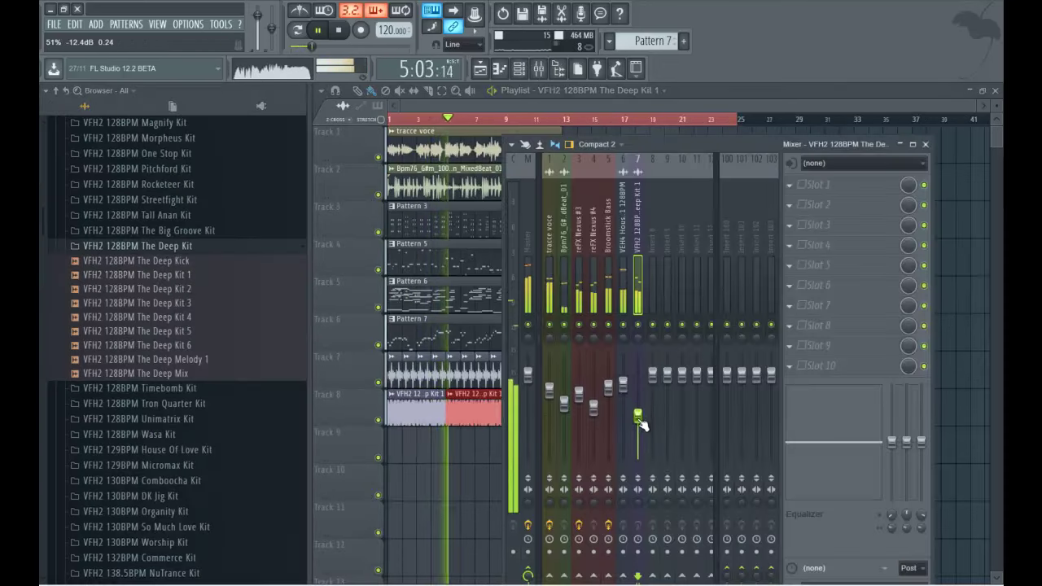
{"action": "left_click", "coordinate": [608, 389]}
{"action": "left_click", "coordinate": [593, 403]}
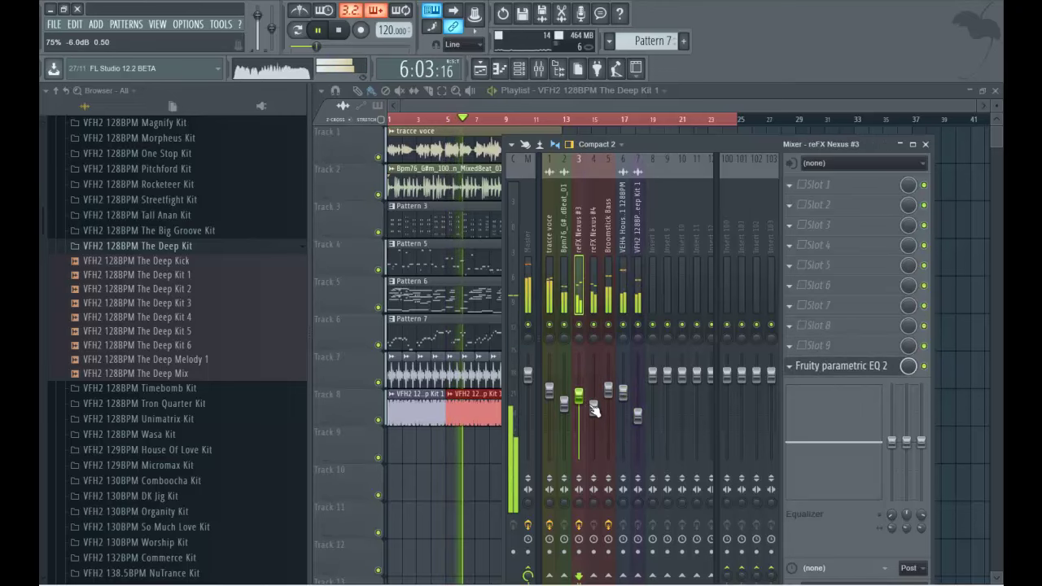
- Fine-tune the tracce voce, Bpm76 loop and reFX Nexus faders during playback, and set the Broomstick Bass fader to 83%
{"action": "left_click", "coordinate": [550, 389]}
{"action": "left_click", "coordinate": [563, 401]}
{"action": "left_click", "coordinate": [578, 397]}
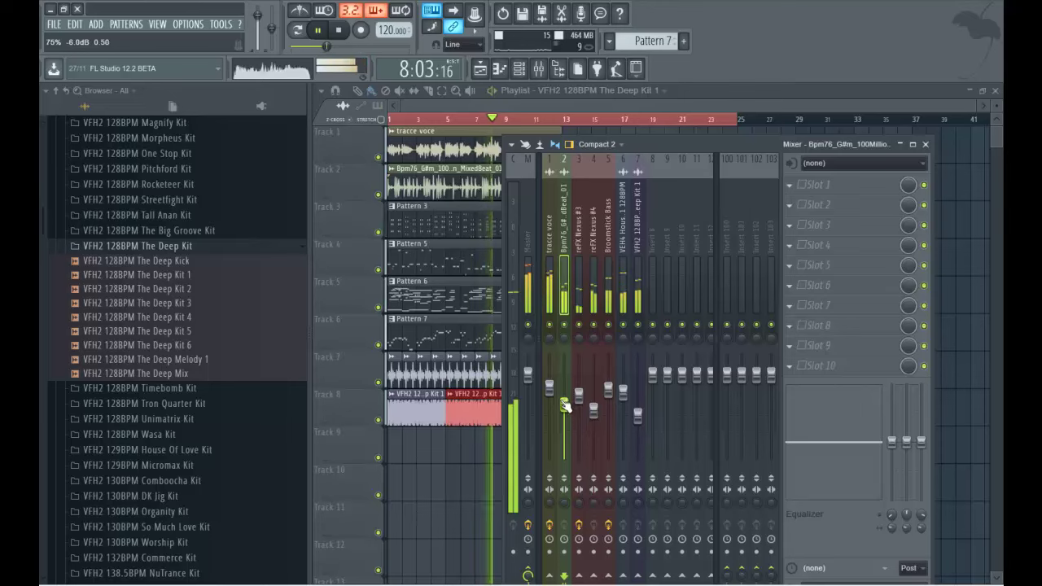
{"action": "left_click", "coordinate": [594, 408]}
{"action": "left_click", "coordinate": [607, 389]}
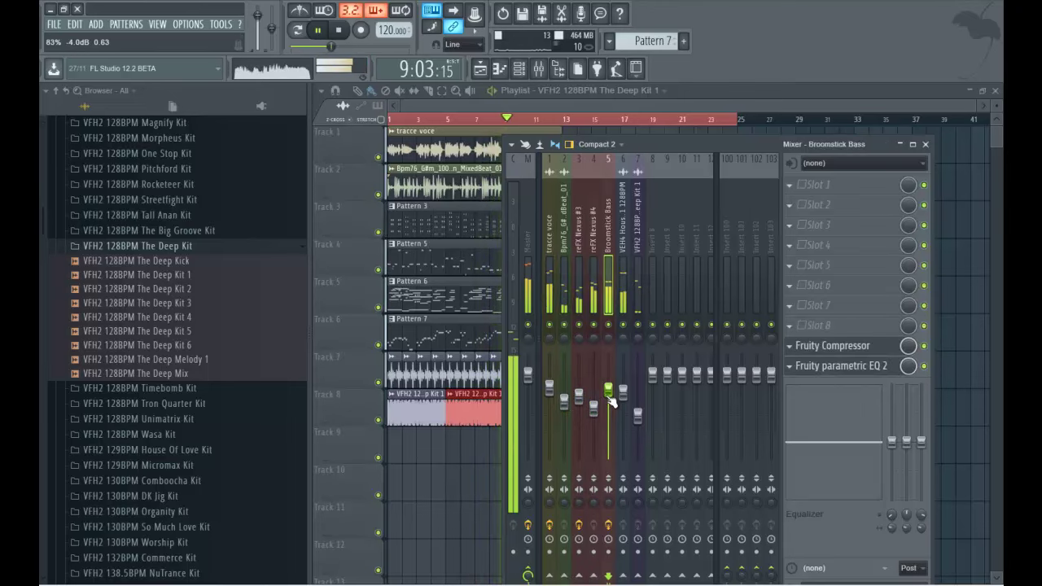
- Fine-tune the house loop fader and raise The Deep Kit 1 fader to about 56% during playback
{"action": "left_click", "coordinate": [623, 395]}
{"action": "left_click", "coordinate": [638, 411]}
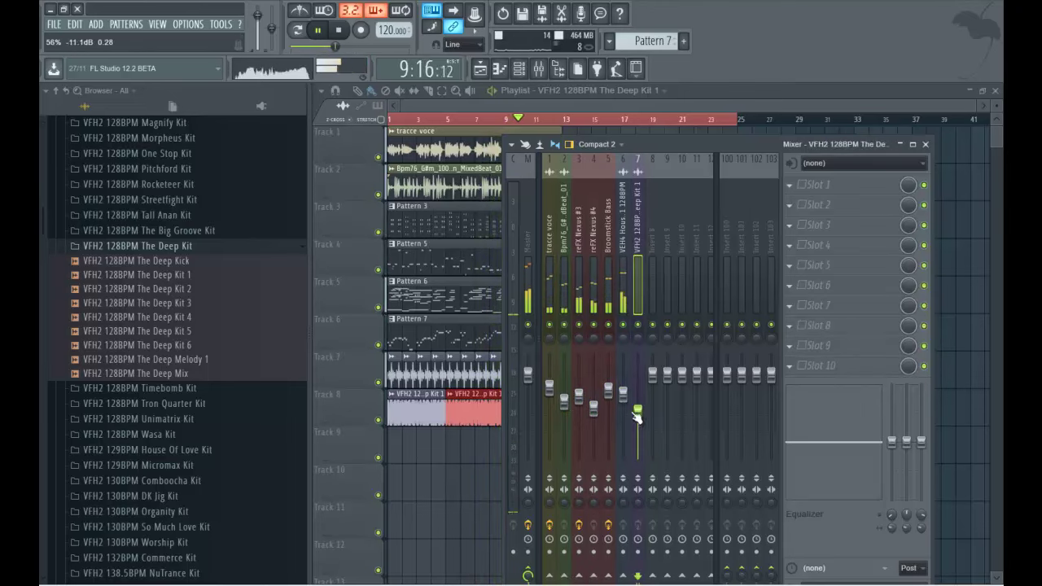
{"action": "right_click", "coordinate": [638, 246]}
{"action": "left_click", "coordinate": [624, 231]}
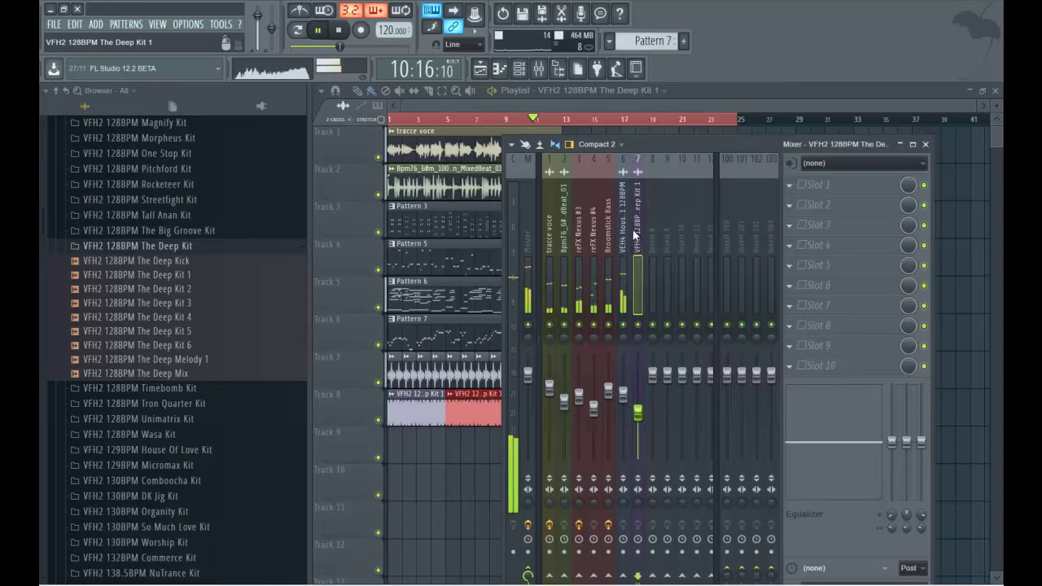
{"action": "left_click", "coordinate": [554, 236]}
{"action": "double_click", "coordinate": [548, 231]}
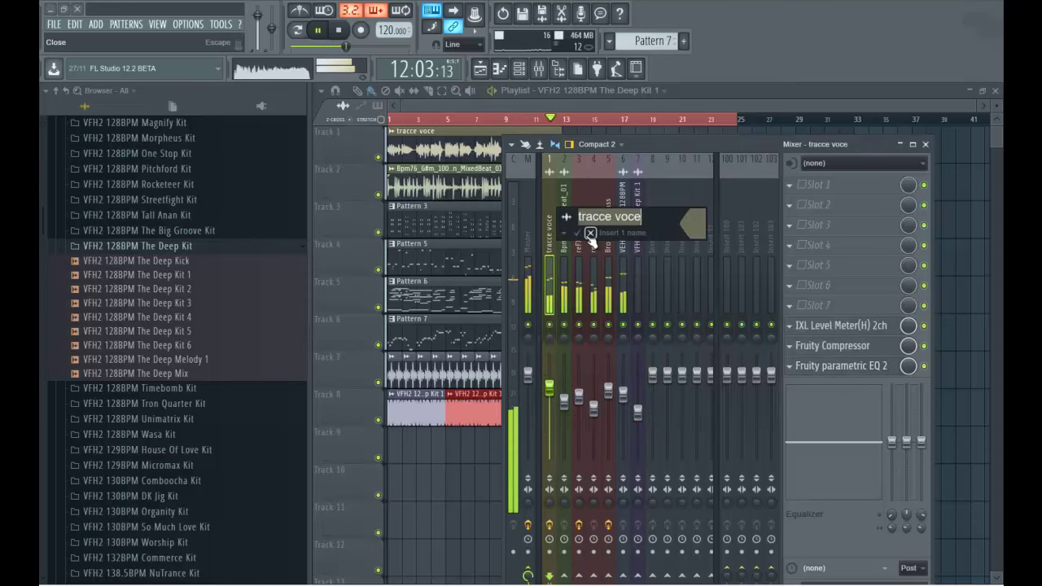
{"action": "left_click", "coordinate": [590, 235]}
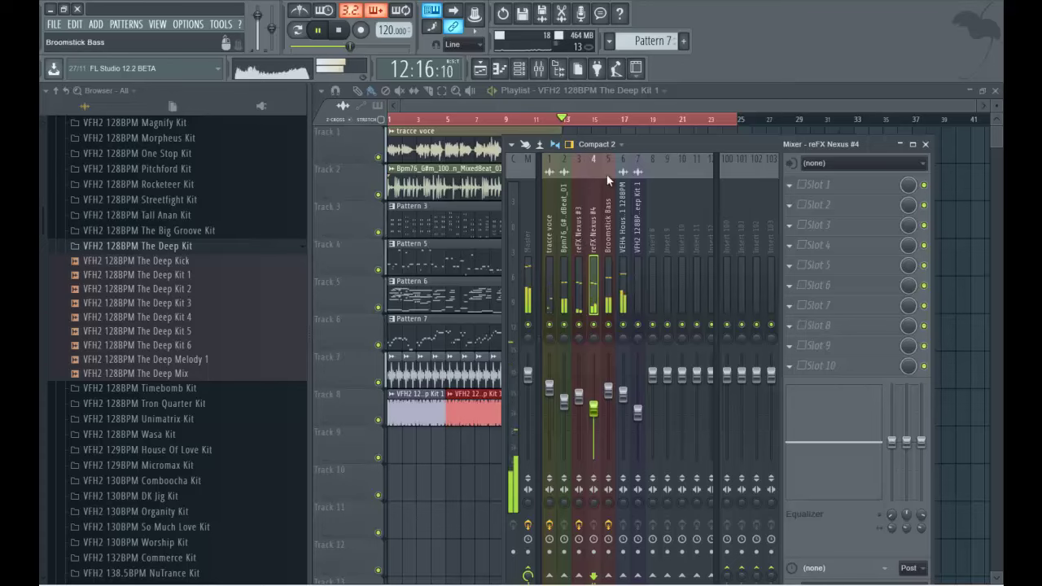
- Duplicate The Deep Kit 1 clip along Track 8 from bar 9 up to bar 25
{"action": "left_click", "coordinate": [555, 103]}
{"action": "left_click", "coordinate": [497, 409]}
{"action": "left_click_drag", "start_coordinate": [511, 407], "coordinate": [686, 416]}
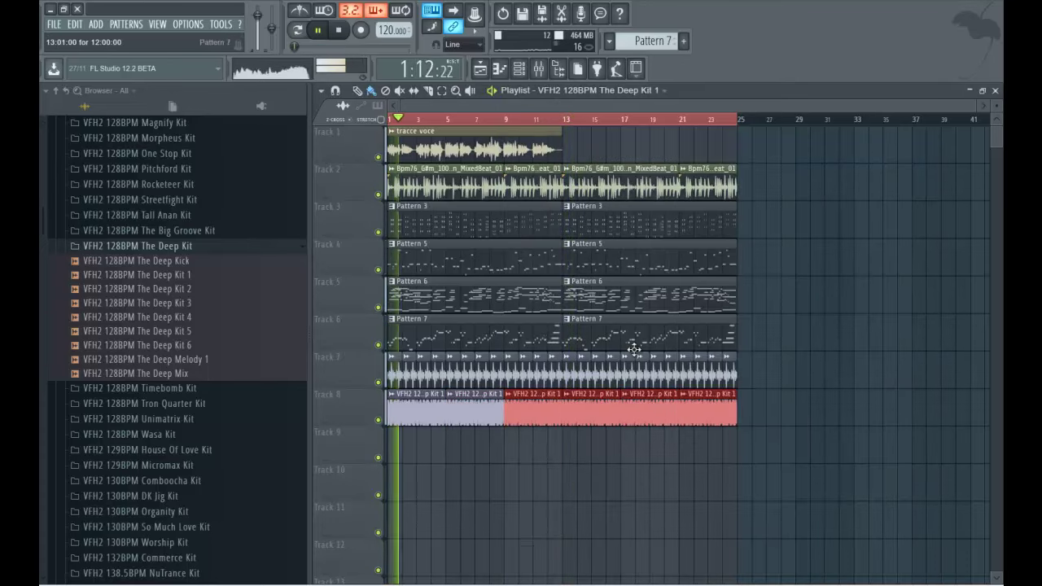
- Mute Tracks 3 to 7, replay from bar 1, and duplicate the tracce voce clip on Track 1 at bar 13
{"action": "key", "text": "space"}
{"action": "left_click", "coordinate": [378, 232]}
{"action": "left_click", "coordinate": [378, 270]}
{"action": "left_click", "coordinate": [378, 307]}
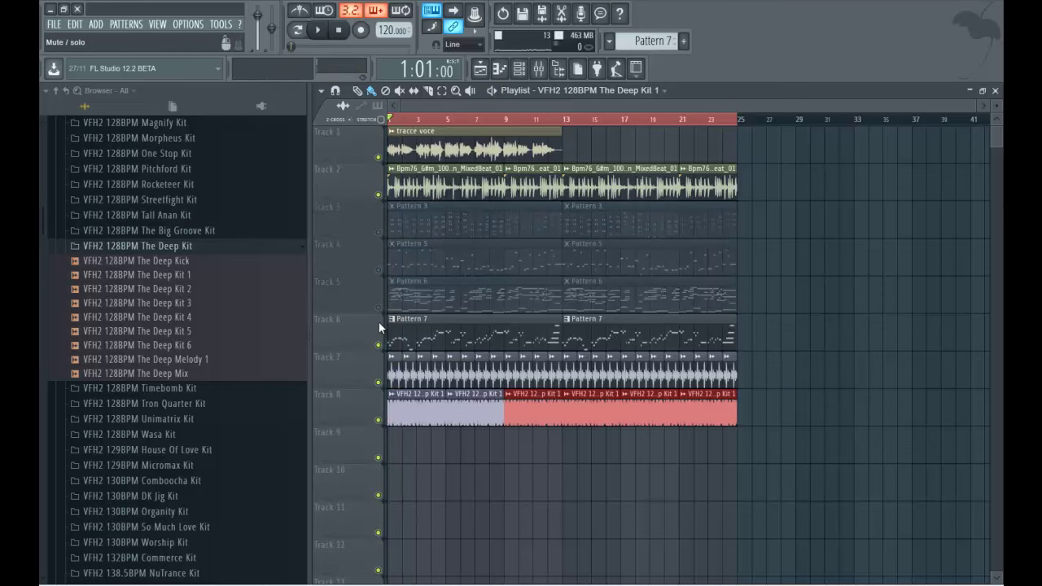
{"action": "key", "text": "space"}
{"action": "left_click", "coordinate": [377, 344]}
{"action": "left_click", "coordinate": [378, 381]}
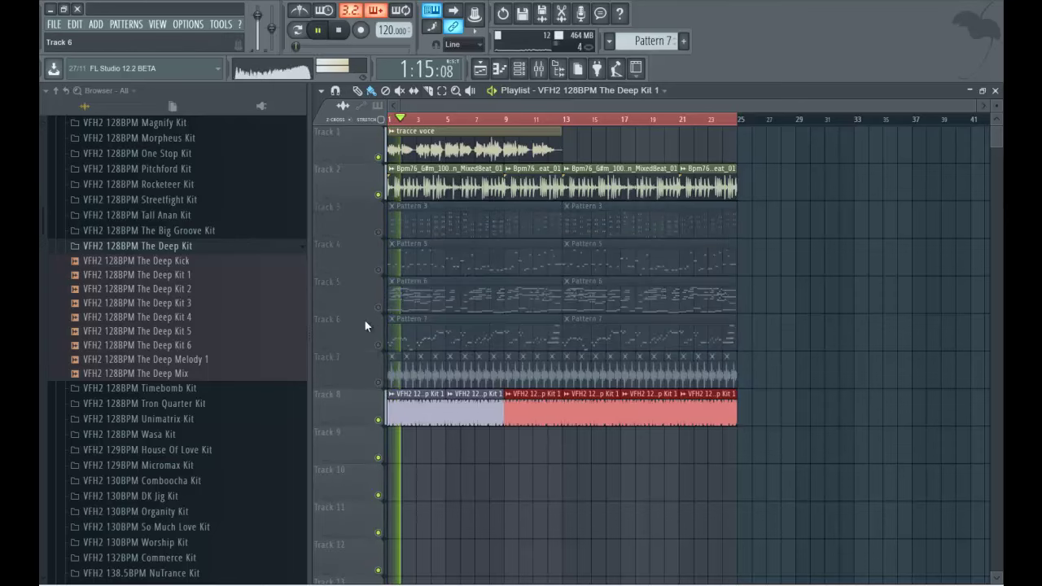
{"action": "left_click_drag", "start_coordinate": [540, 150], "coordinate": [621, 148]}
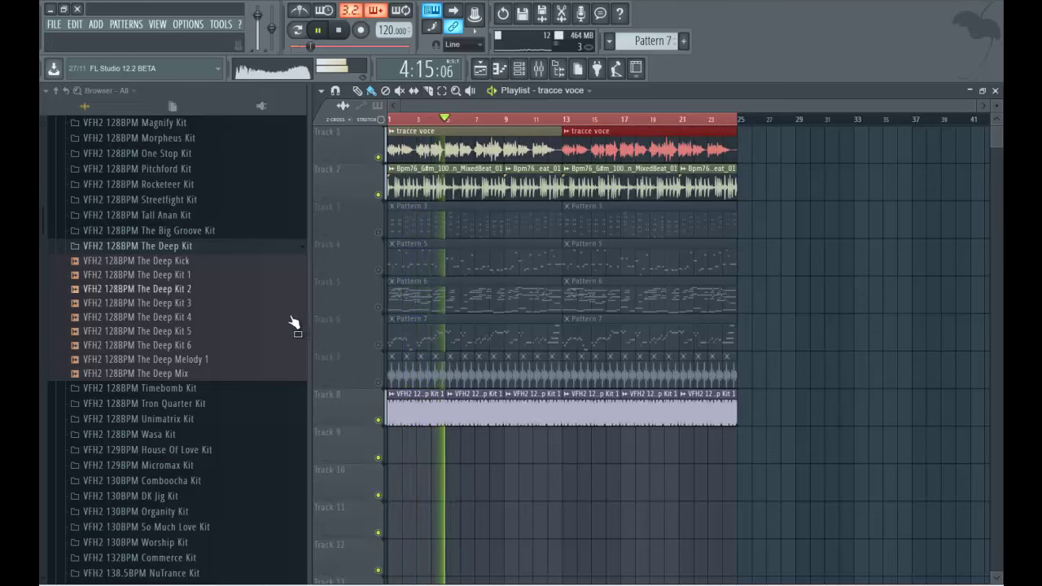
- Browse the sample library to the 4 VFX Hits & Explode folder in Vengeance Effects Vol.1 and stop playback
{"action": "left_click", "coordinate": [186, 434]}
{"action": "scroll", "coordinate": [192, 419], "scroll_direction": "down", "scroll_amount": 6}
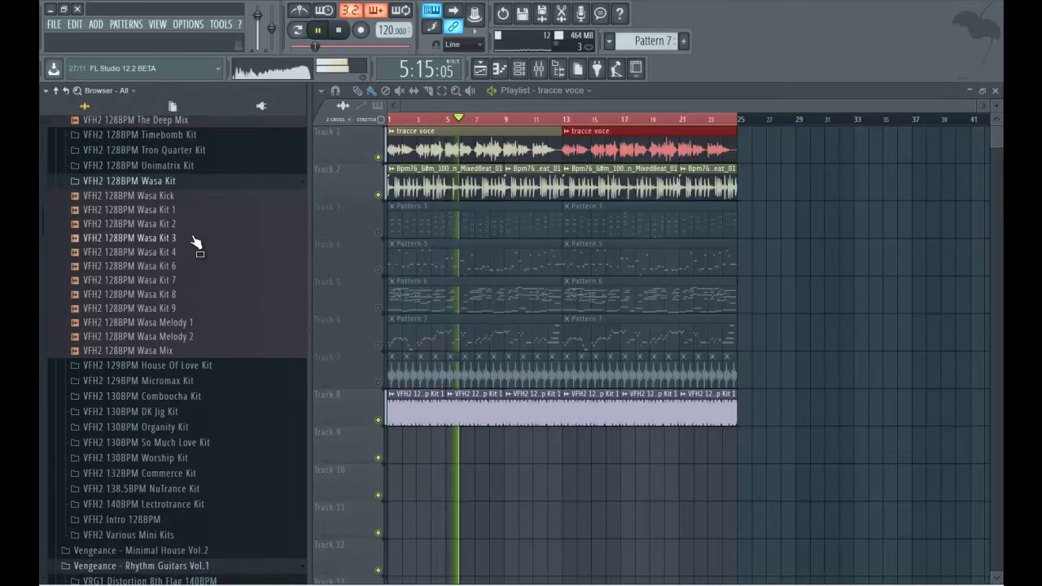
{"action": "scroll", "coordinate": [196, 243], "scroll_direction": "down", "scroll_amount": 5}
{"action": "left_click", "coordinate": [190, 197]}
{"action": "scroll", "coordinate": [189, 196], "scroll_direction": "down", "scroll_amount": 7}
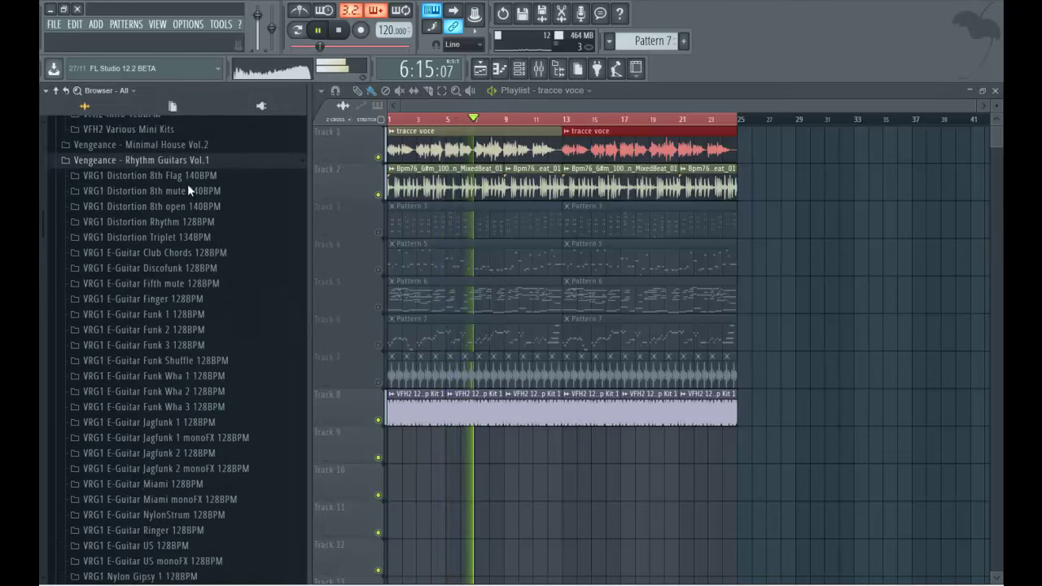
{"action": "scroll", "coordinate": [192, 260], "scroll_direction": "down", "scroll_amount": 15}
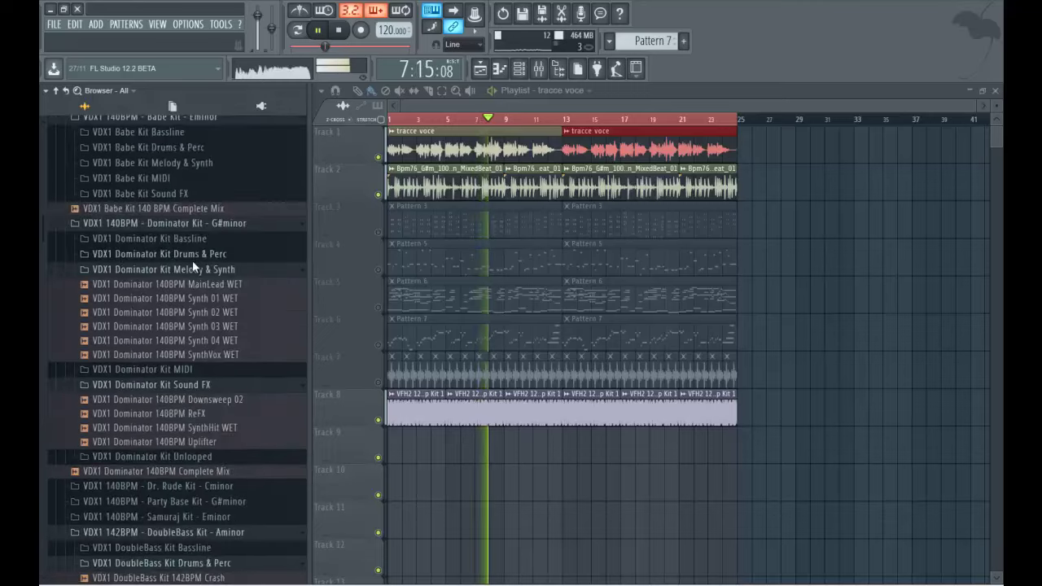
{"action": "scroll", "coordinate": [192, 252], "scroll_direction": "down", "scroll_amount": 20}
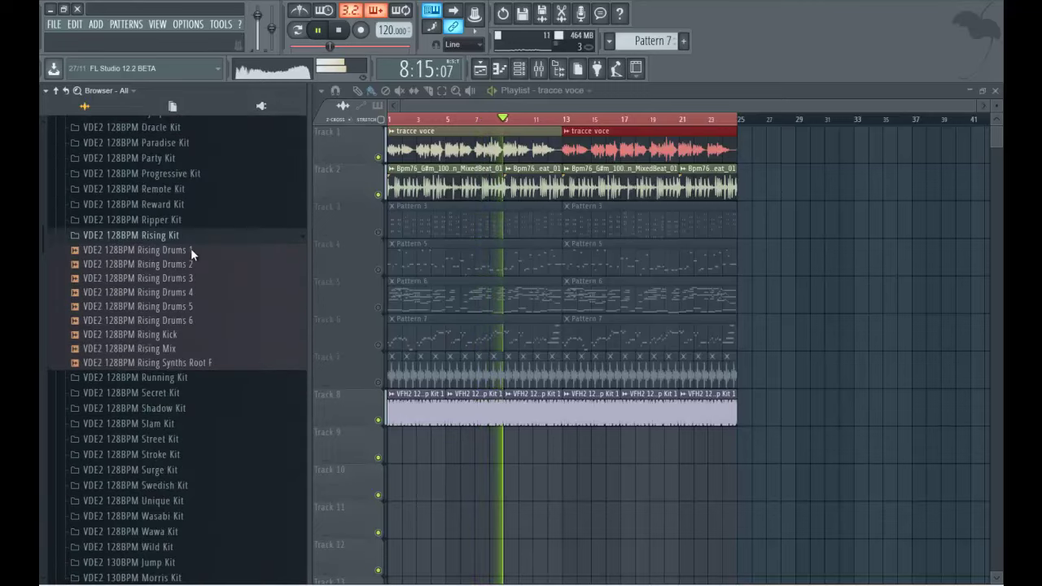
{"action": "scroll", "coordinate": [191, 249], "scroll_direction": "down", "scroll_amount": 20}
{"action": "scroll", "coordinate": [189, 246], "scroll_direction": "up", "scroll_amount": 8}
{"action": "left_click", "coordinate": [187, 246]}
{"action": "key", "text": "space"}
{"action": "scroll", "coordinate": [180, 245], "scroll_direction": "up", "scroll_amount": 10}
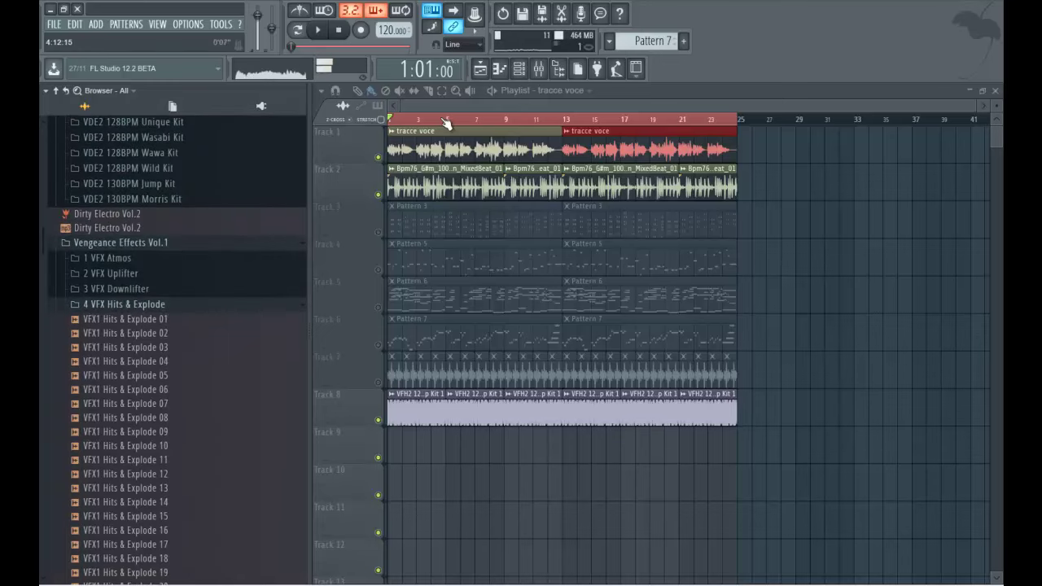
- Audition VFX1 Hits & Explode 01 and place it on Track 9 at bar 1
{"action": "left_click", "coordinate": [416, 120]}
{"action": "left_click", "coordinate": [166, 320]}
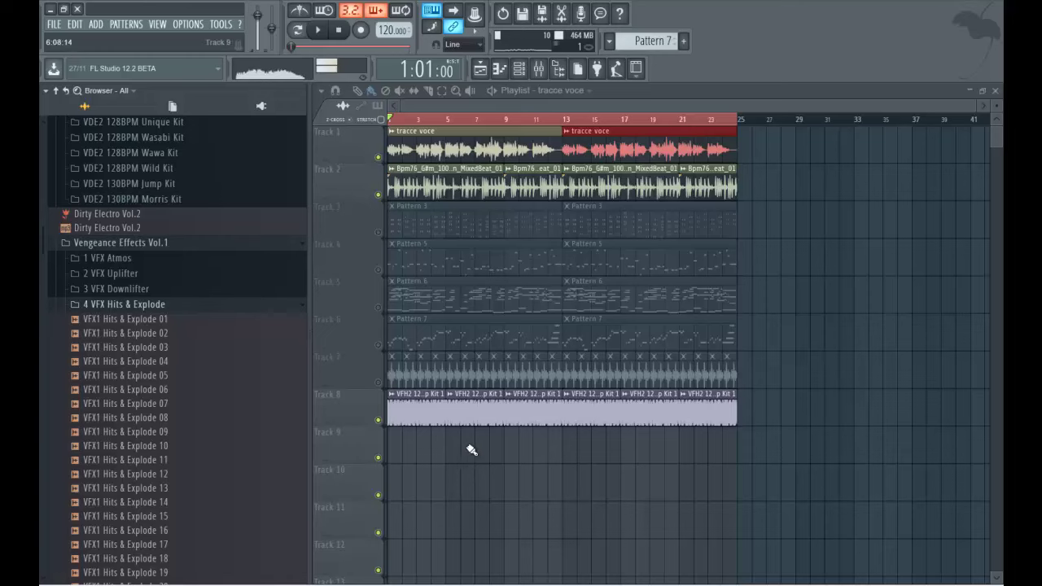
{"action": "left_click_drag", "start_coordinate": [321, 399], "coordinate": [322, 443]}
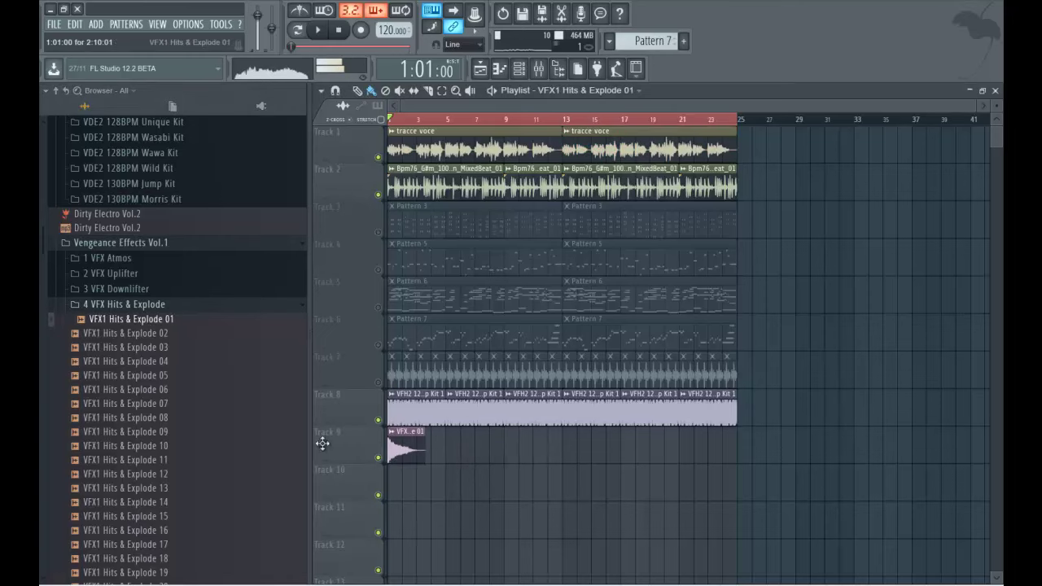
- Route the VFX1 Hits & Explode 01 channel to mixer Insert 8 and return to the playlist
{"action": "double_click", "coordinate": [408, 446]}
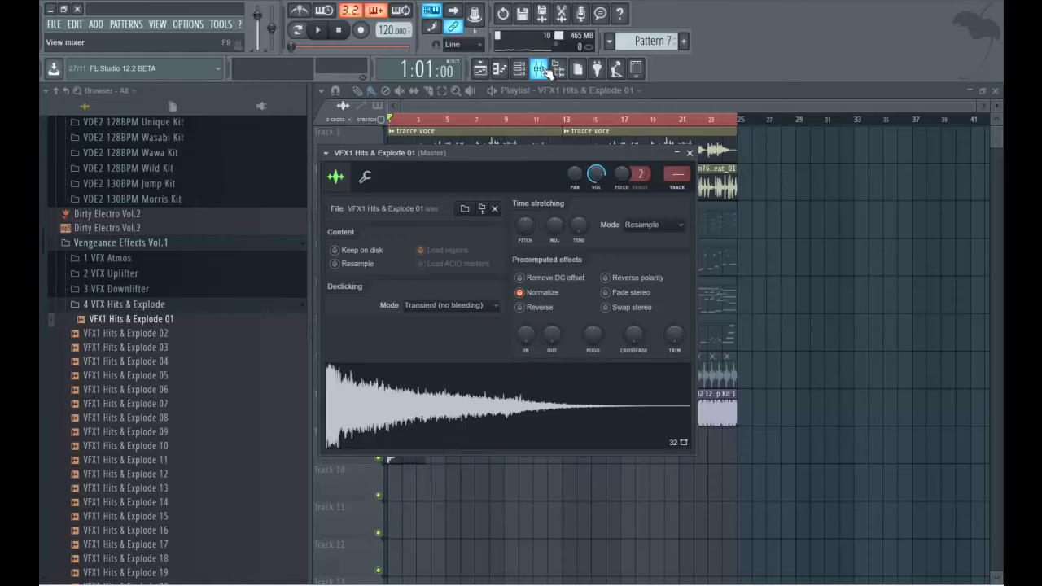
{"action": "left_click", "coordinate": [547, 72]}
{"action": "left_click", "coordinate": [653, 234]}
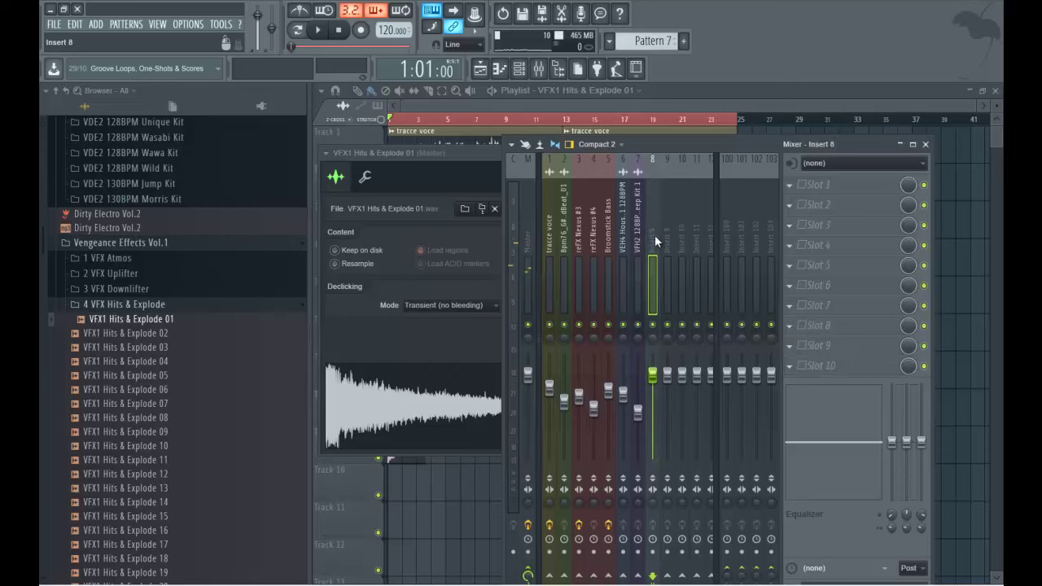
{"action": "right_click", "coordinate": [655, 234]}
{"action": "left_click", "coordinate": [801, 234]}
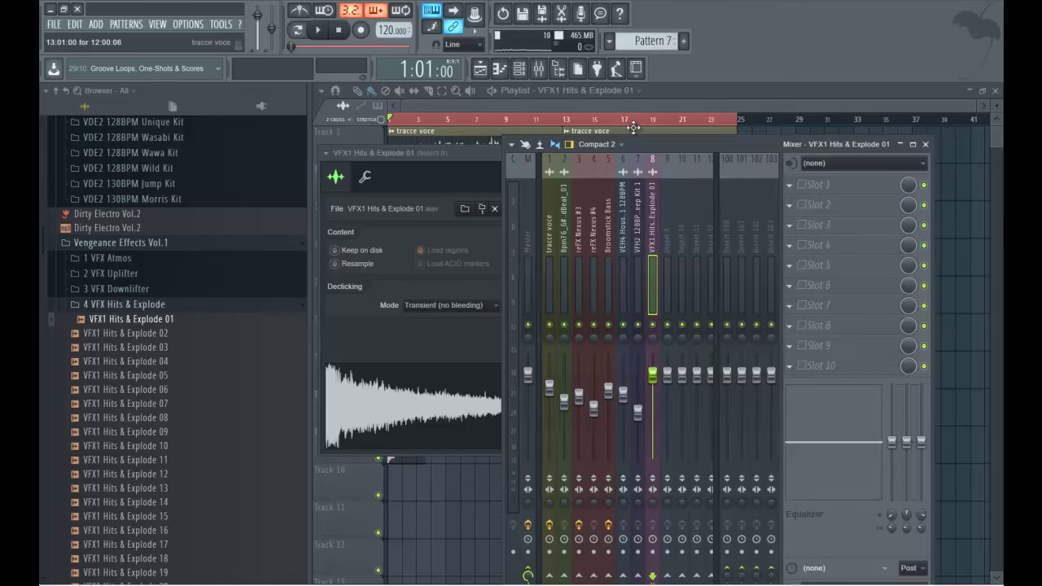
{"action": "left_click", "coordinate": [631, 98]}
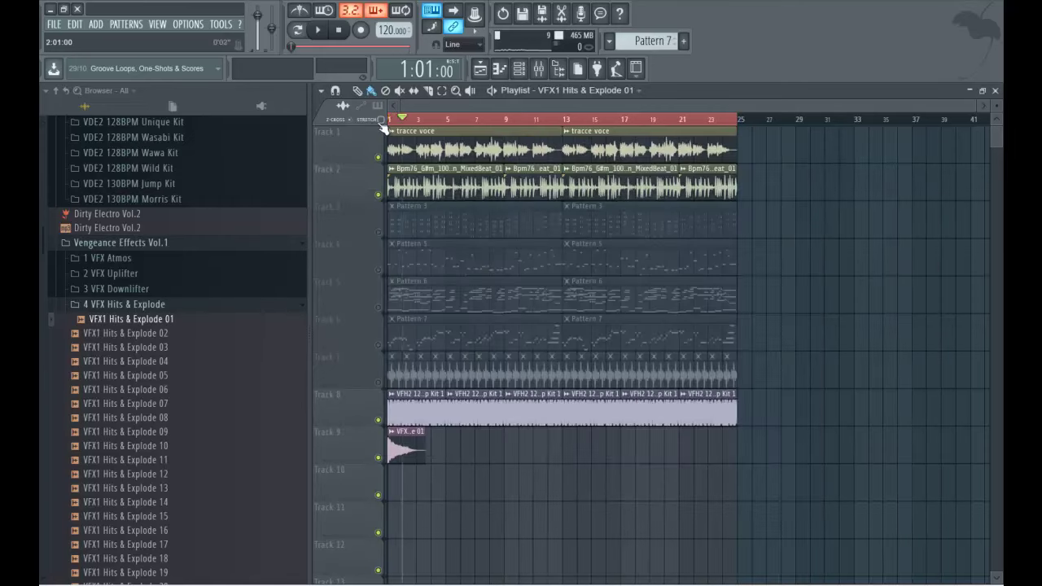
- Preview the explosion hit with the arrangement and lower its mixer fader to about 56%
{"action": "key", "text": "space"}
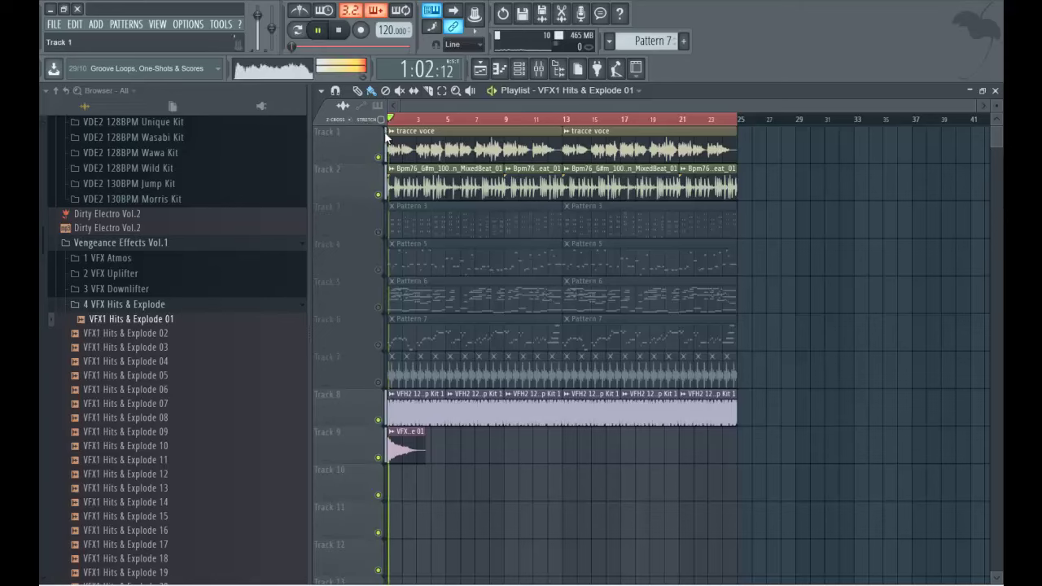
{"action": "key", "text": "space"}
{"action": "double_click", "coordinate": [417, 440]}
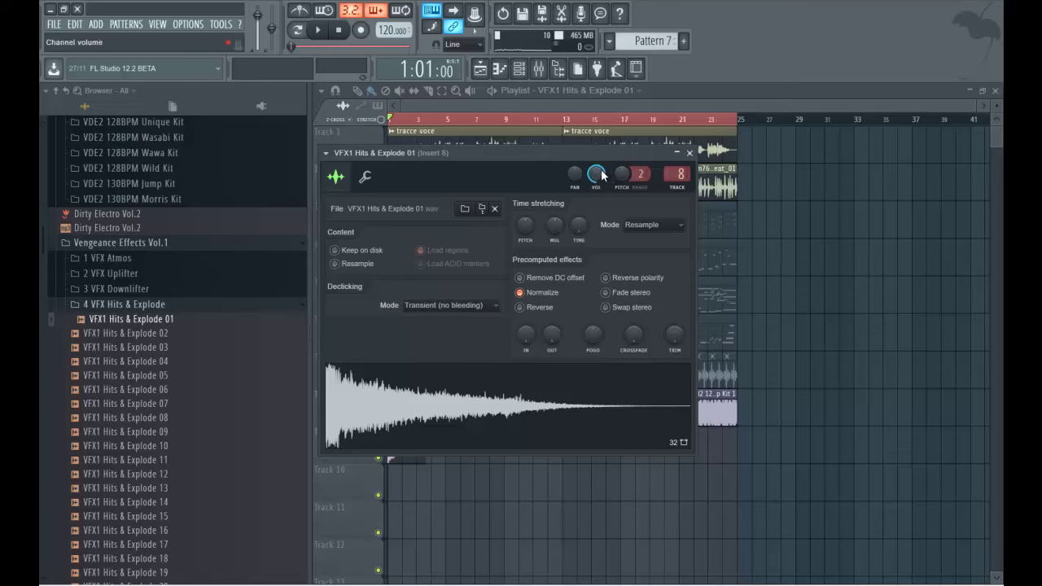
{"action": "left_click", "coordinate": [540, 70]}
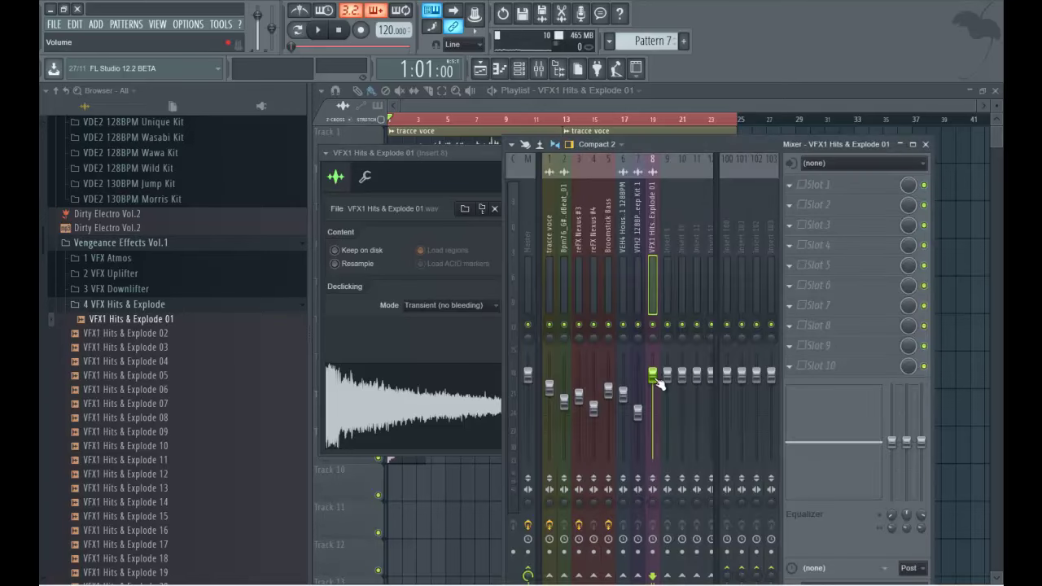
{"action": "key", "text": "space"}
{"action": "left_click_drag", "start_coordinate": [655, 376], "coordinate": [659, 418]}
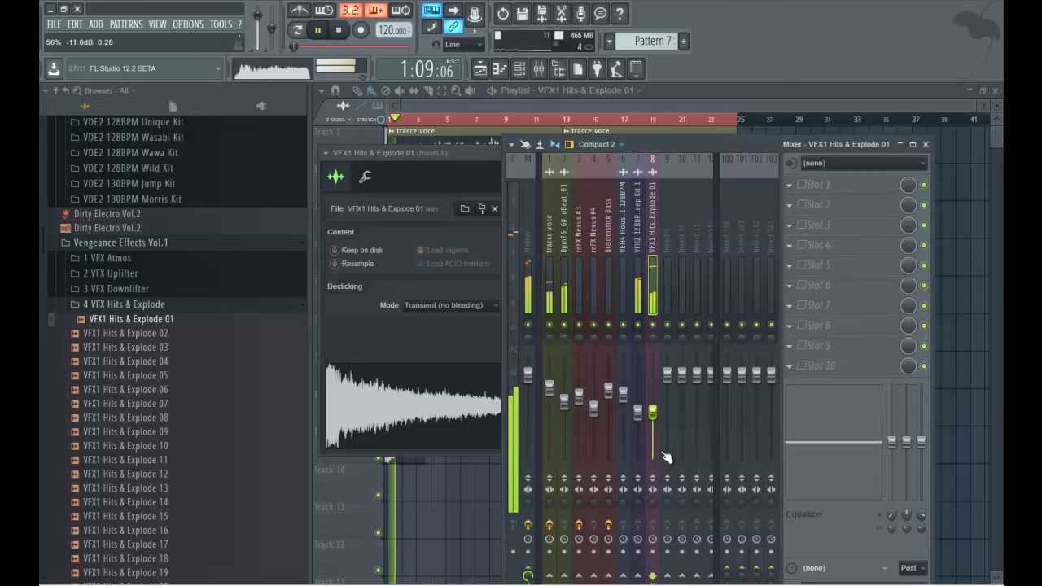
{"action": "left_click", "coordinate": [520, 109]}
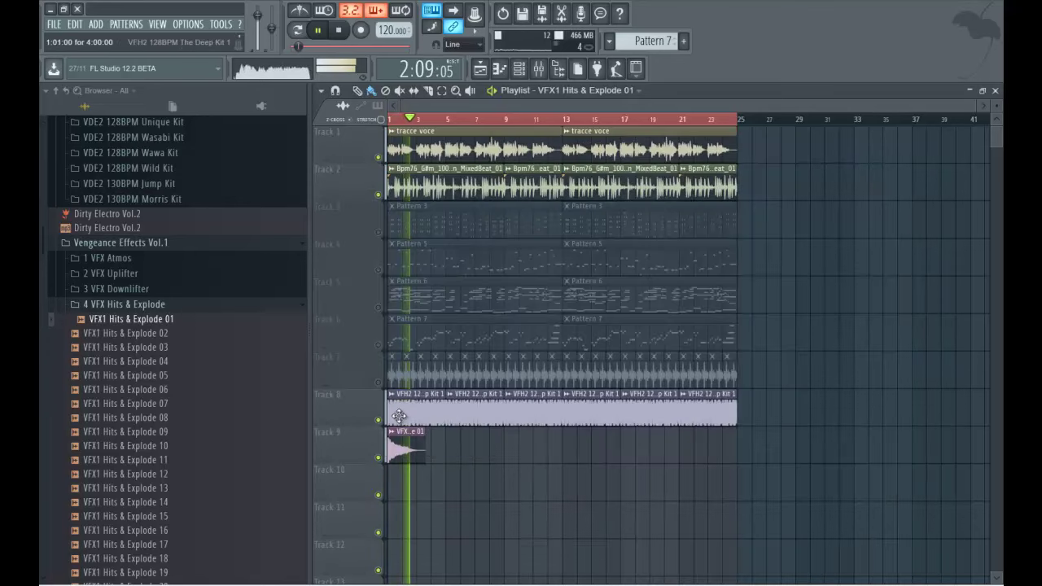
- Mute The Deep Kit 1 and Bpm76 loop tracks, try Pattern 5 on Track 4, and keep only Pattern 6 on Track 5 unmuted
{"action": "key", "text": "space"}
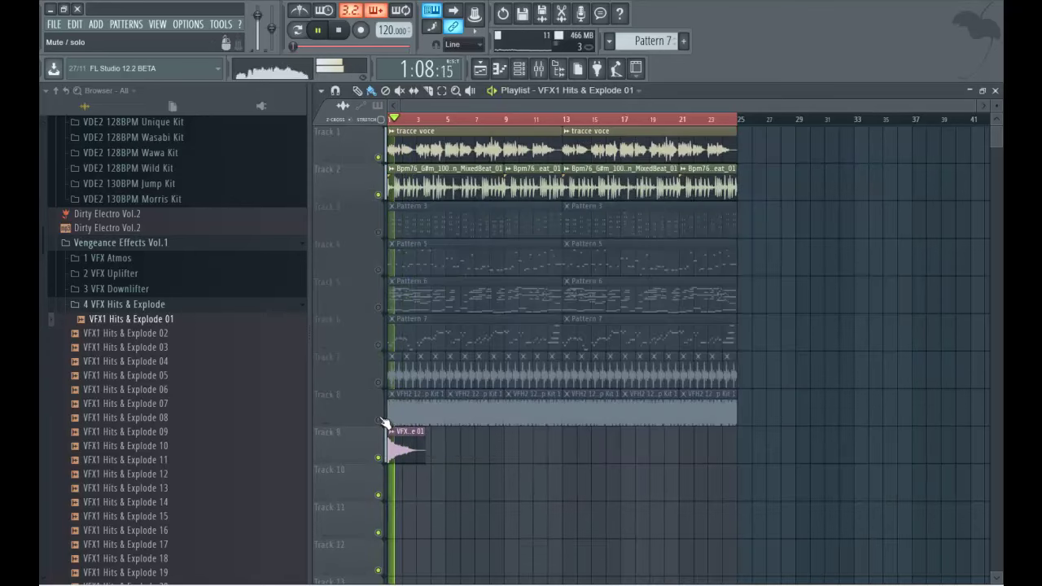
{"action": "left_click", "coordinate": [379, 196]}
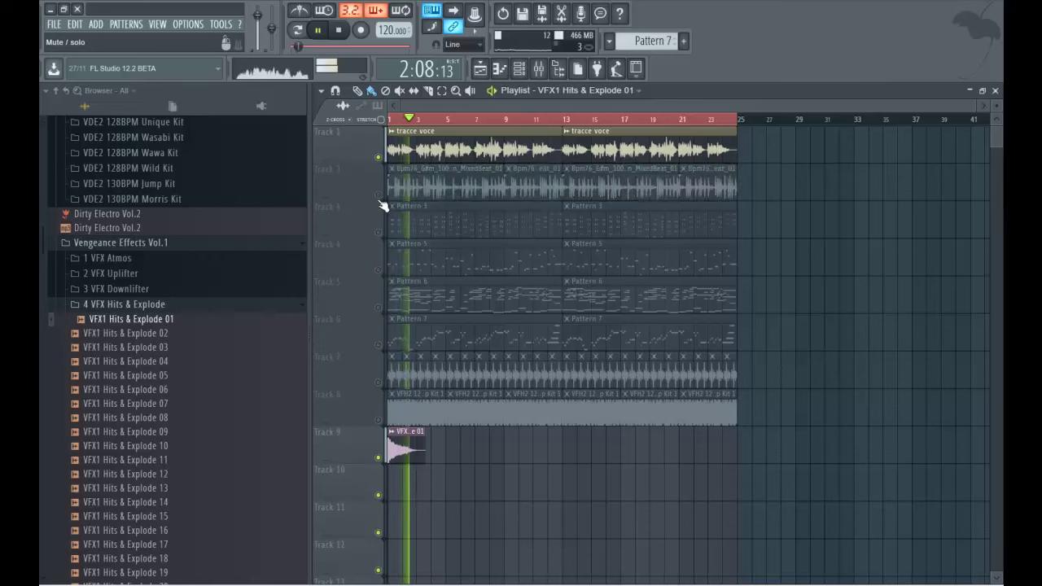
{"action": "left_click", "coordinate": [378, 270]}
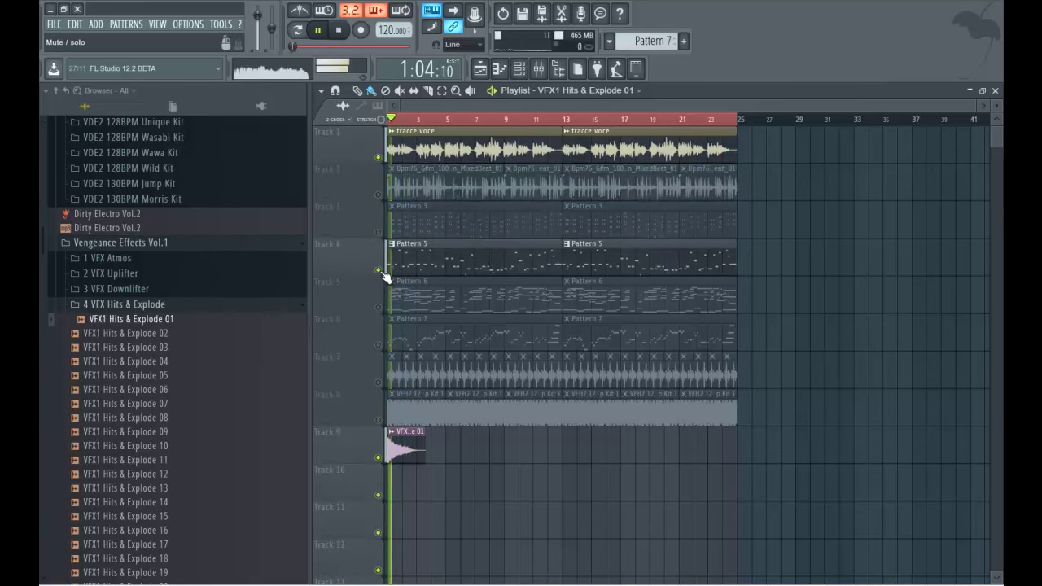
{"action": "left_click", "coordinate": [378, 307]}
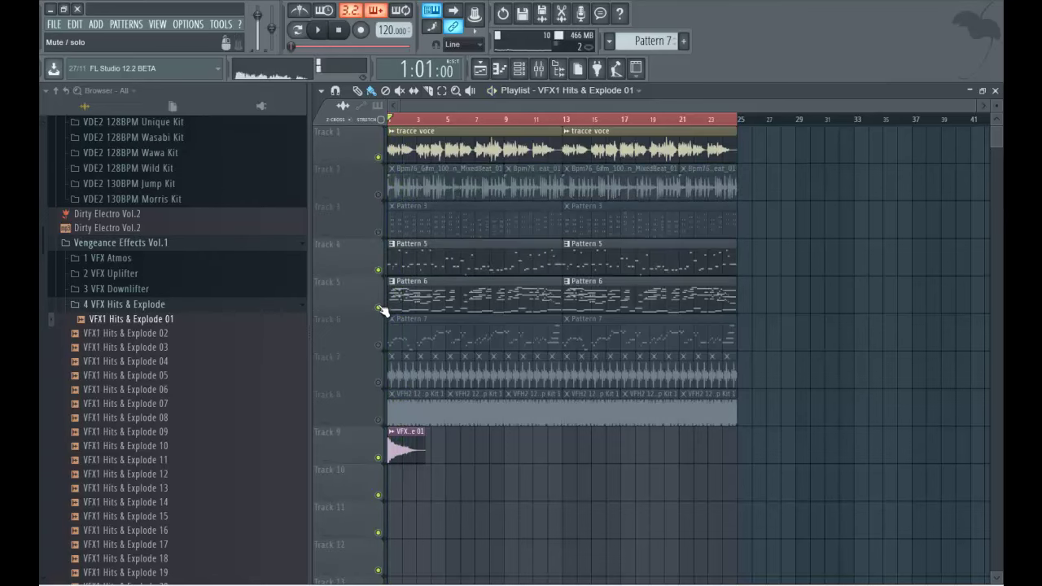
{"action": "left_click", "coordinate": [378, 270]}
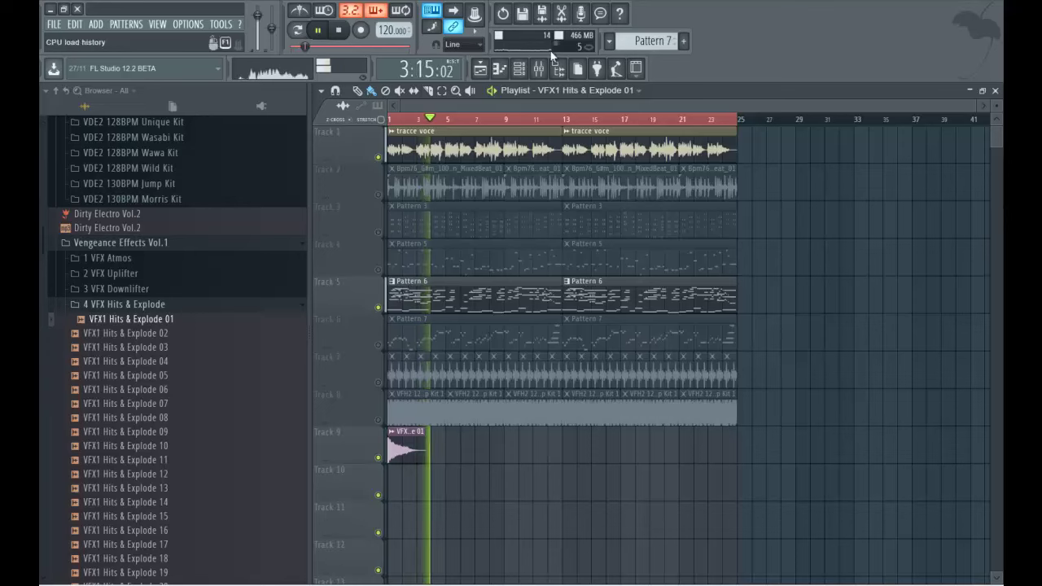
- Raise the reFX Nexus #3 fader slightly and check the low-shelf band in its Fruity parametric EQ 2
{"action": "left_click", "coordinate": [540, 70]}
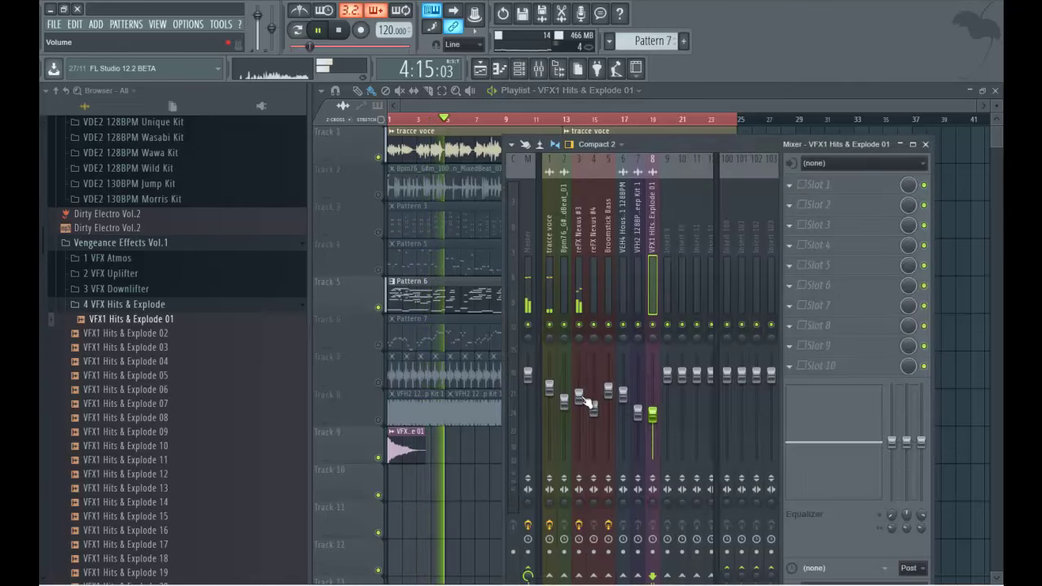
{"action": "left_click_drag", "start_coordinate": [586, 401], "coordinate": [586, 394]}
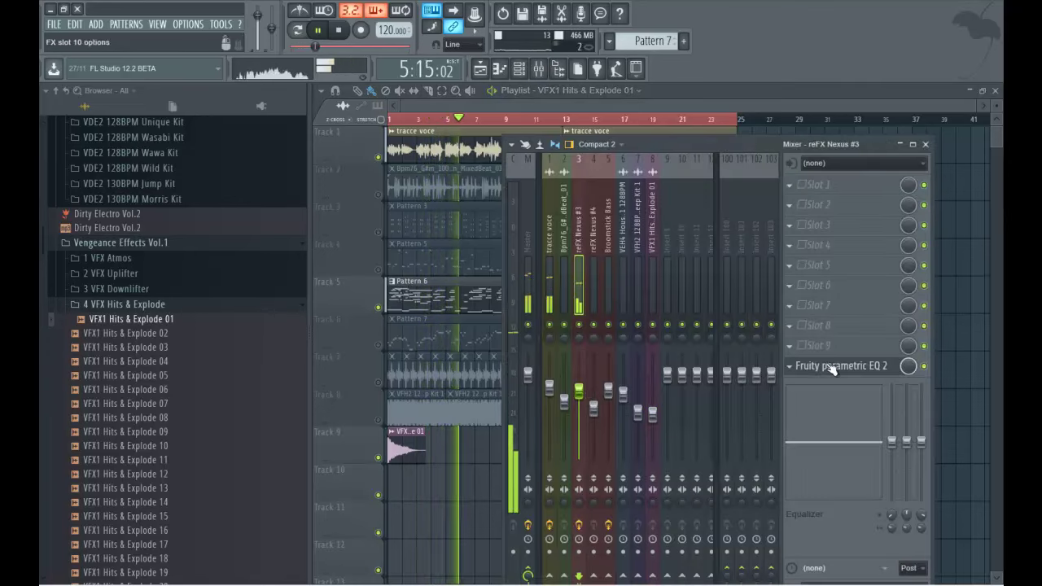
{"action": "left_click", "coordinate": [832, 365]}
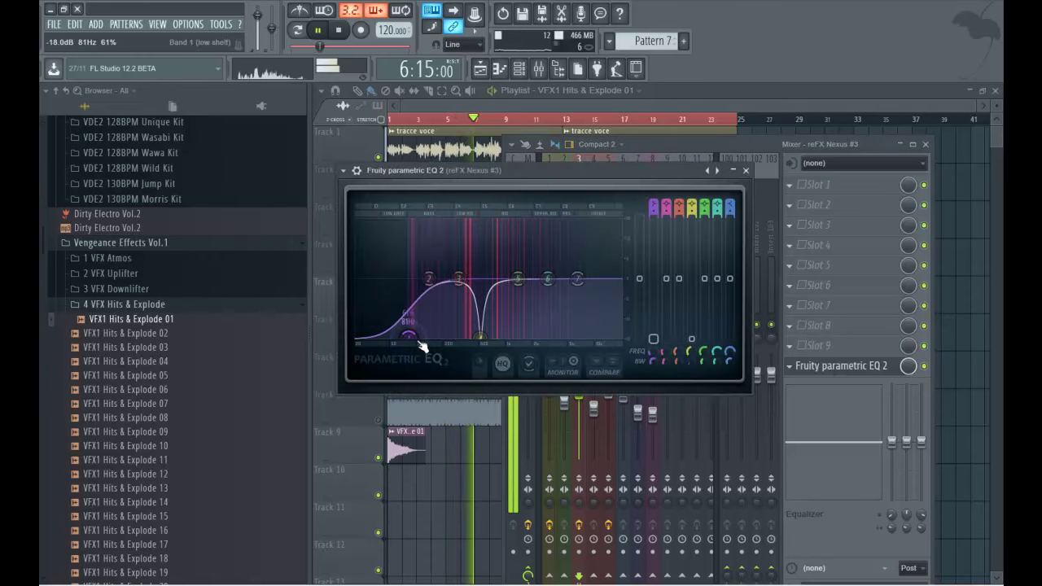
{"action": "left_click", "coordinate": [519, 103]}
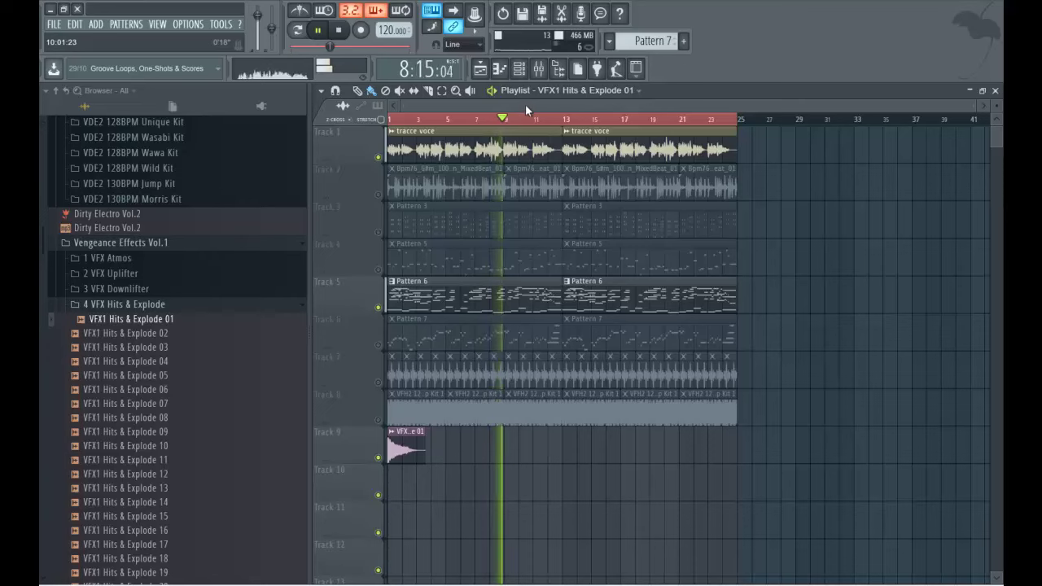
- Unmute Pattern 7 on Track 6 and the house loop on Track 7 during playback
{"action": "left_click", "coordinate": [378, 345]}
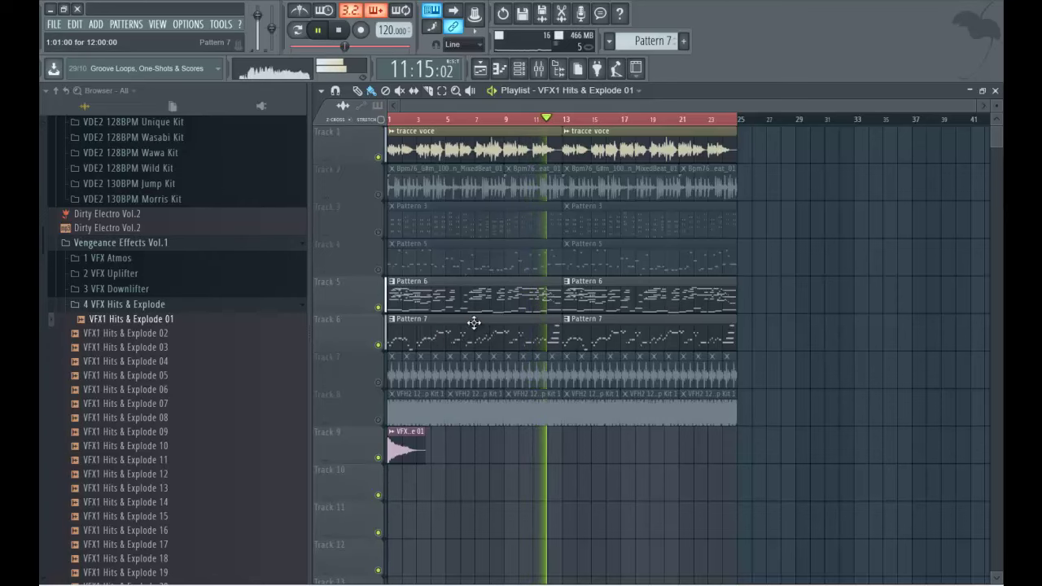
{"action": "left_click", "coordinate": [379, 383]}
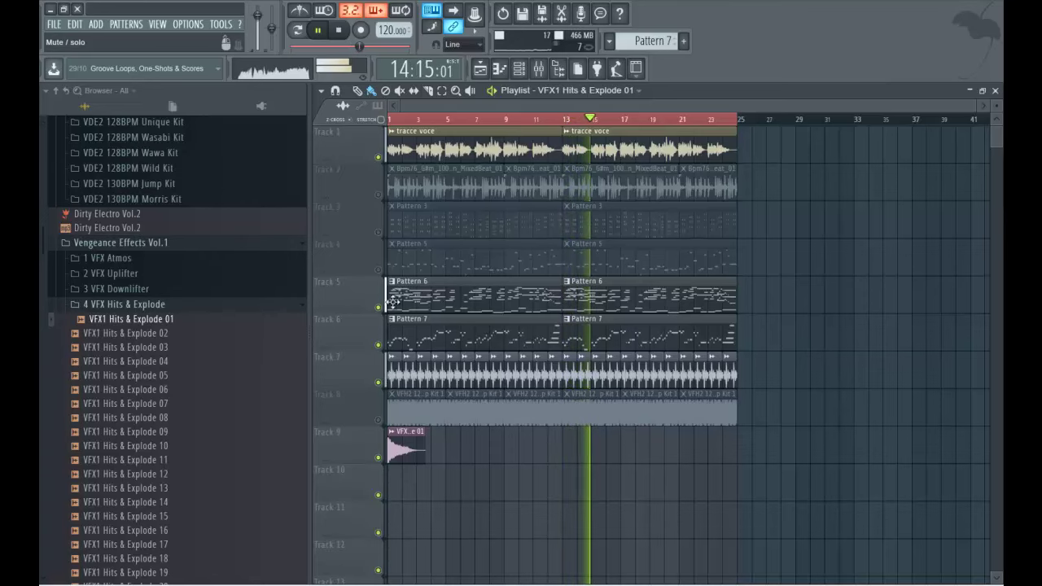
- Unmute Pattern 3 on Track 3 and mute Pattern 6, Pattern 7 and the house loop on Track 7 during playback
{"action": "left_click", "coordinate": [378, 232]}
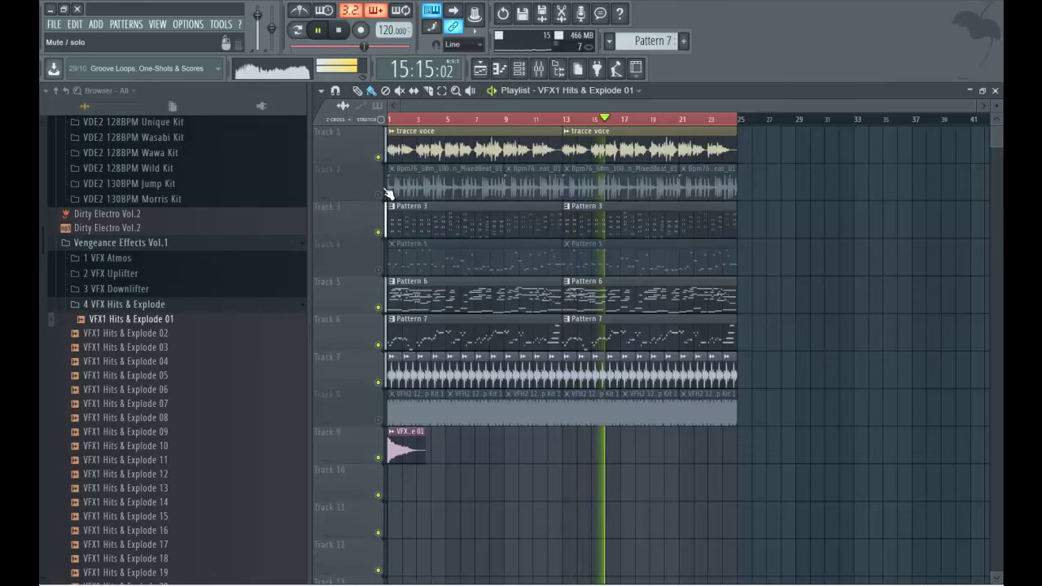
{"action": "left_click", "coordinate": [378, 306]}
{"action": "left_click", "coordinate": [378, 344]}
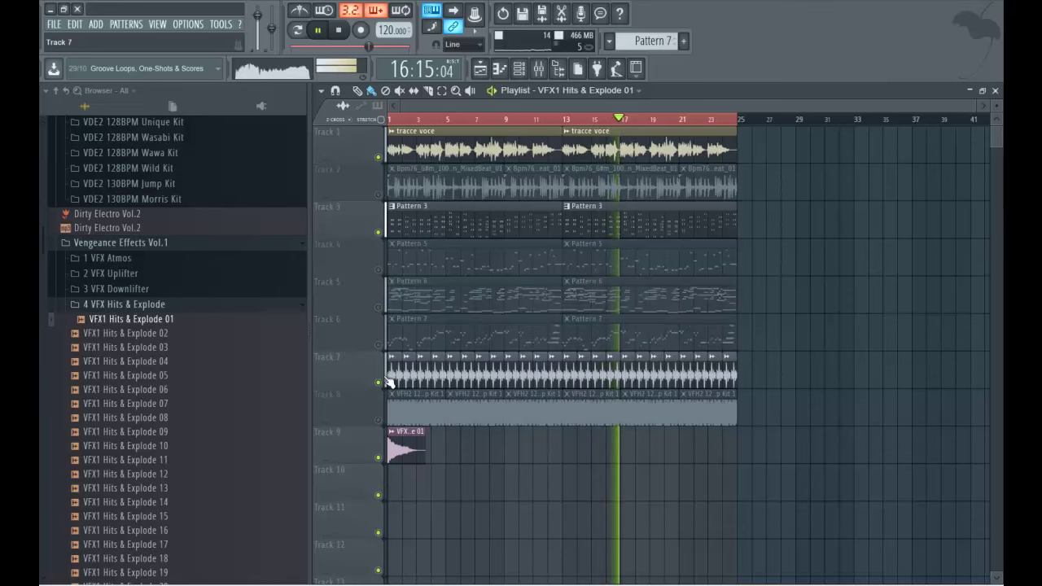
{"action": "left_click", "coordinate": [378, 382]}
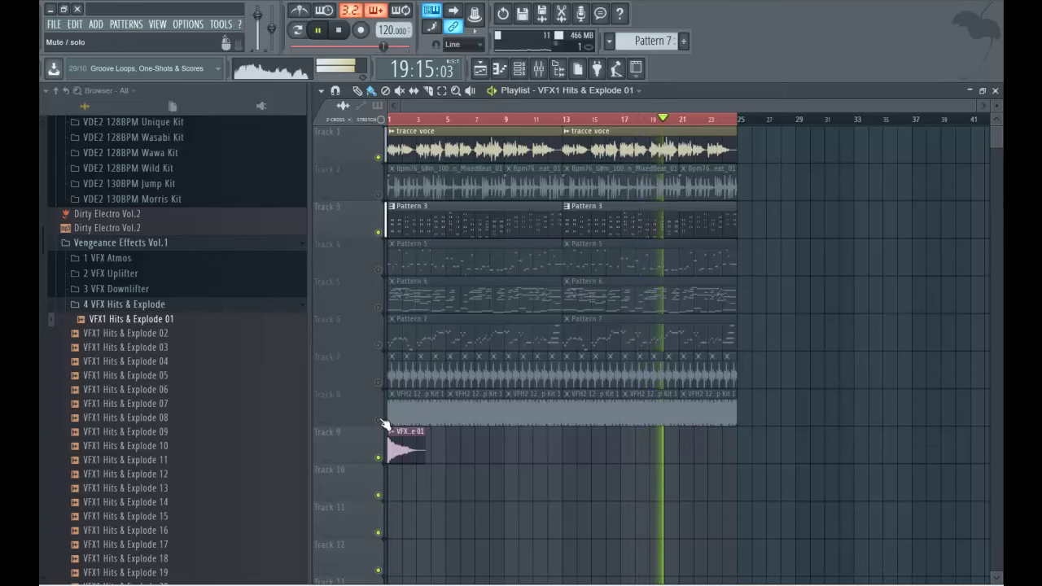
- Remove the last Deep Kit 1 clip from Track 8 and unmute Tracks 4 to 8 during playback
{"action": "left_click_drag", "start_coordinate": [736, 410], "coordinate": [678, 411]}
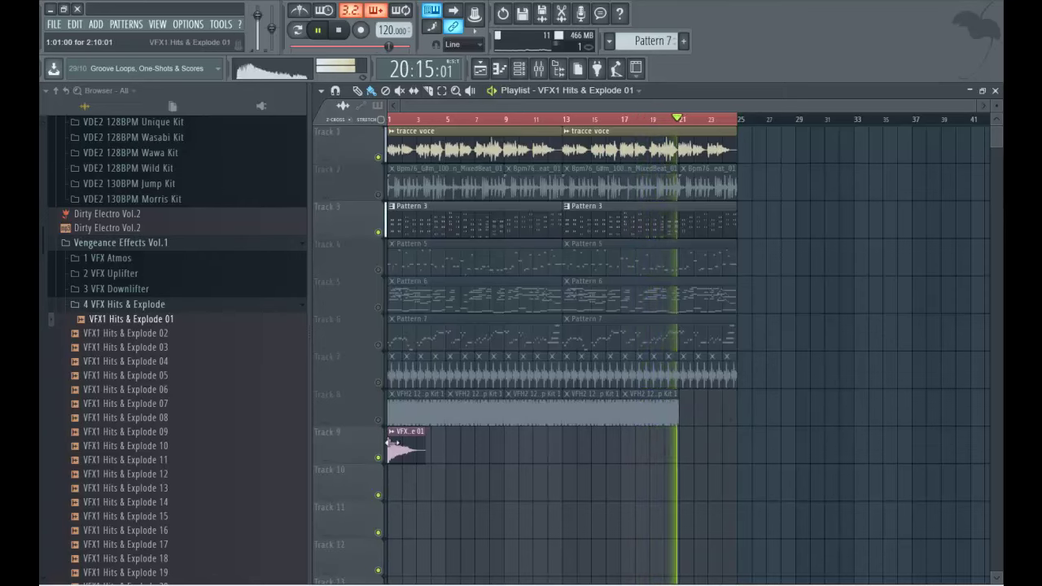
{"action": "left_click", "coordinate": [377, 382]}
{"action": "left_click", "coordinate": [378, 343]}
{"action": "left_click", "coordinate": [378, 307]}
{"action": "left_click", "coordinate": [378, 270]}
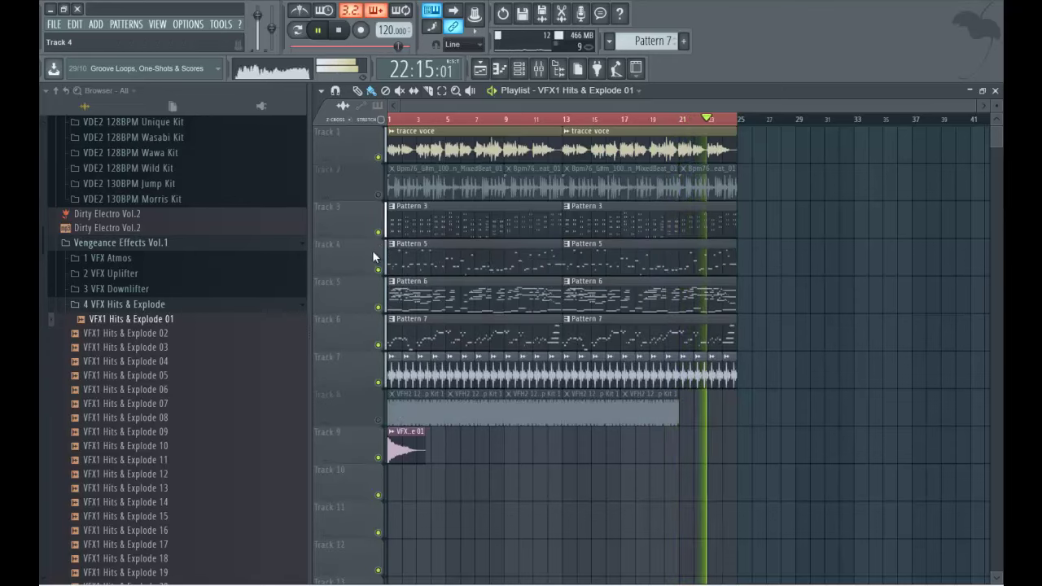
{"action": "left_click", "coordinate": [379, 420]}
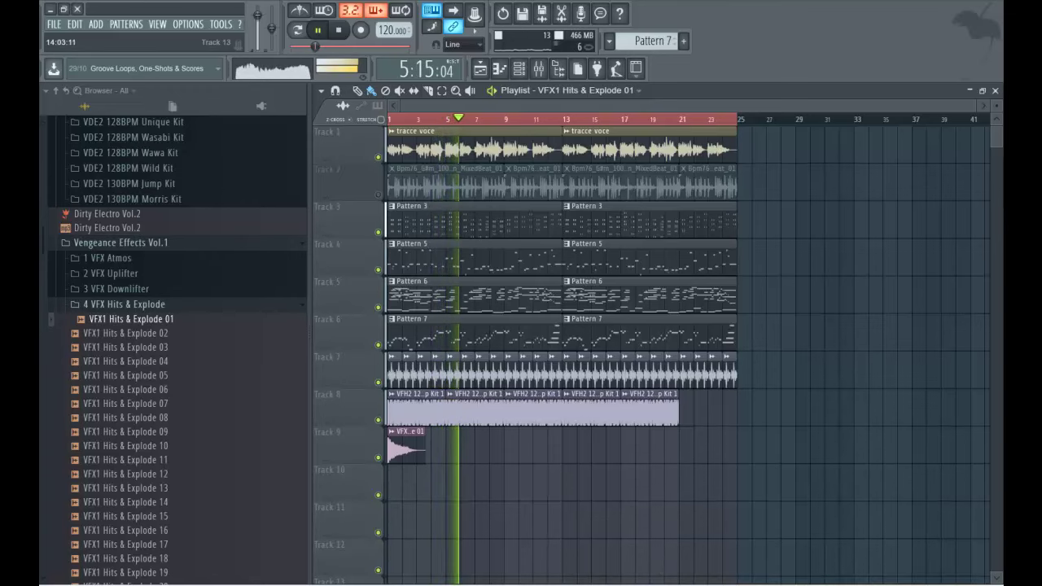
- Stop playback, preview samples in 5 VFX FX Loops, and add VFX1 FX Loops 003 140BPM at the start of Track 10
{"action": "key", "text": "space"}
{"action": "scroll", "coordinate": [144, 363], "scroll_direction": "down", "scroll_amount": 14}
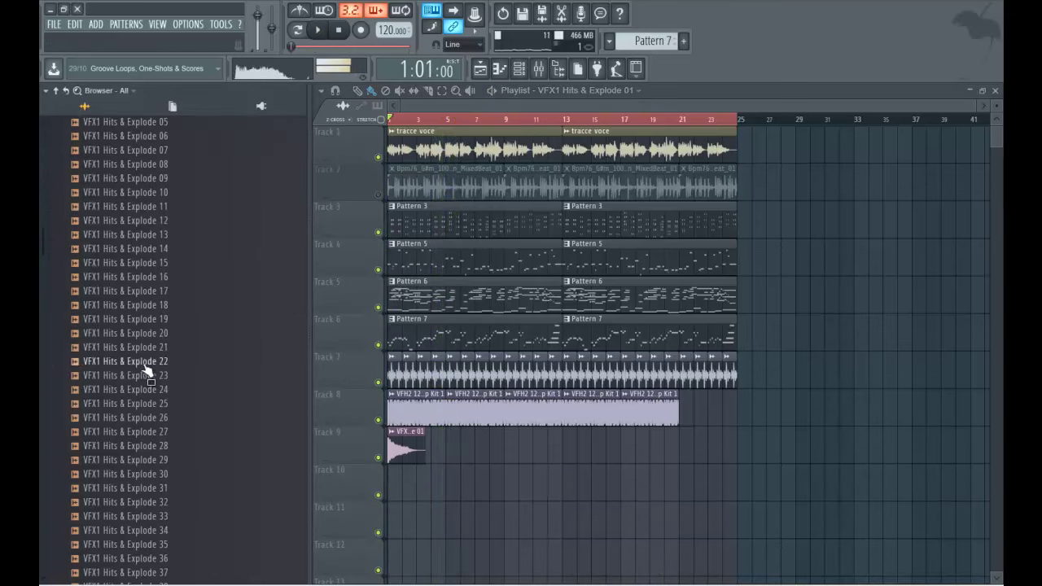
{"action": "scroll", "coordinate": [149, 367], "scroll_direction": "down", "scroll_amount": 10}
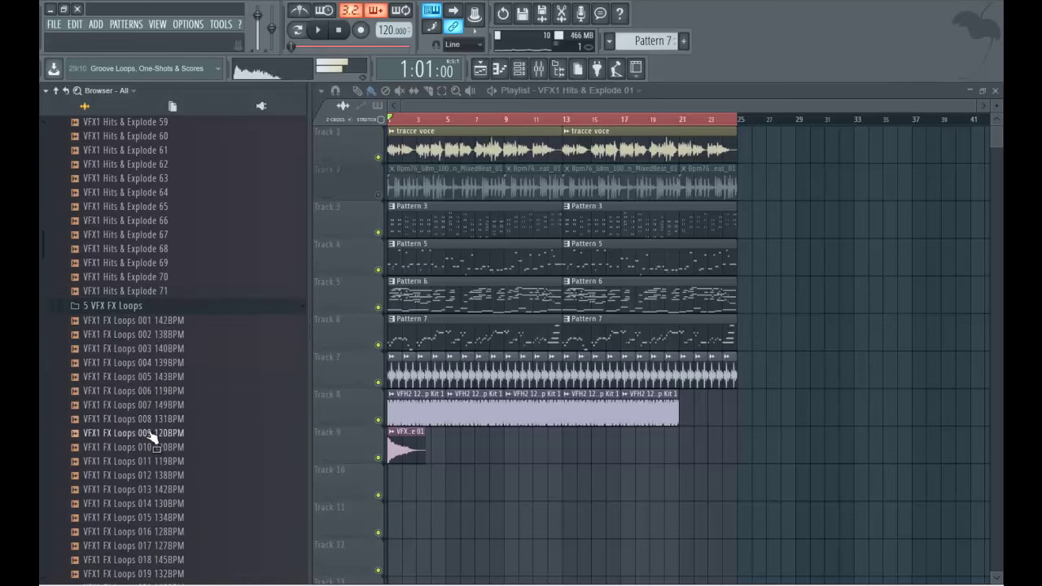
{"action": "left_click", "coordinate": [169, 381]}
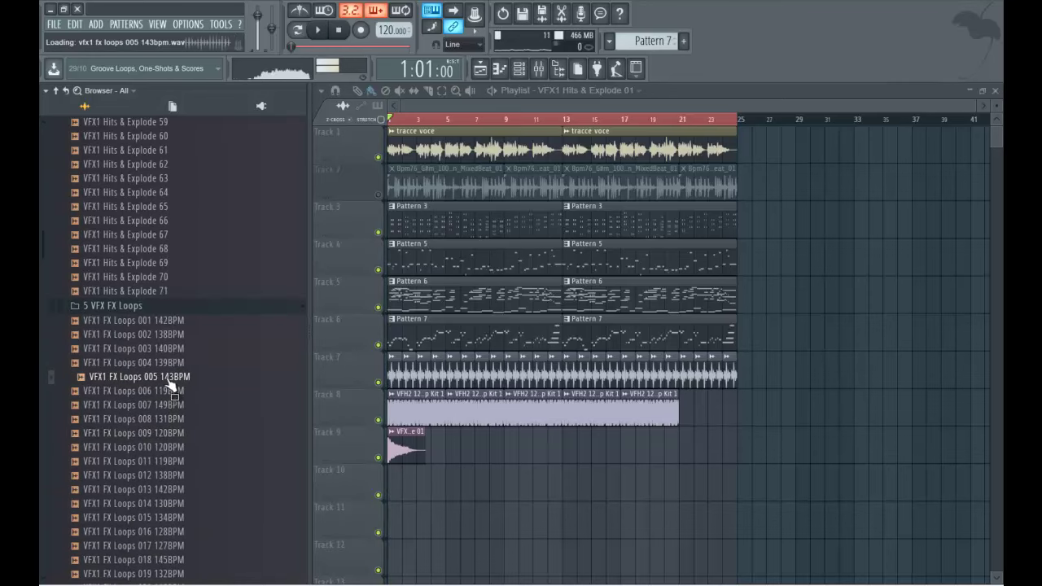
{"action": "left_click", "coordinate": [174, 348]}
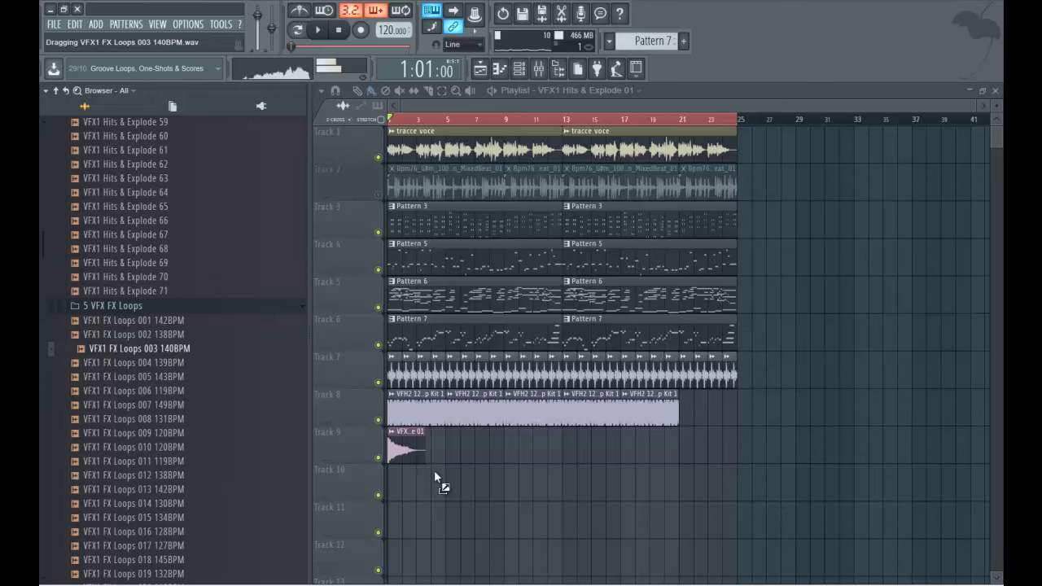
{"action": "left_click_drag", "start_coordinate": [434, 470], "coordinate": [470, 477]}
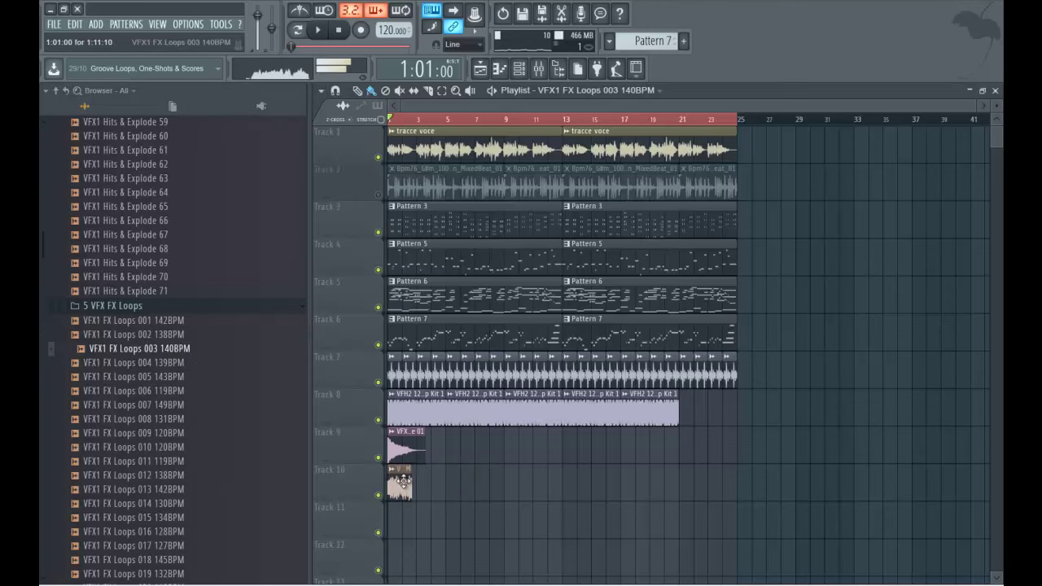
- Time-stretch the VFX1 FX Loops 003 140BPM clip to two bars and preview it with the arrangement
{"action": "double_click", "coordinate": [402, 480]}
{"action": "left_click_drag", "start_coordinate": [563, 161], "coordinate": [793, 140]}
{"action": "key", "text": "space"}
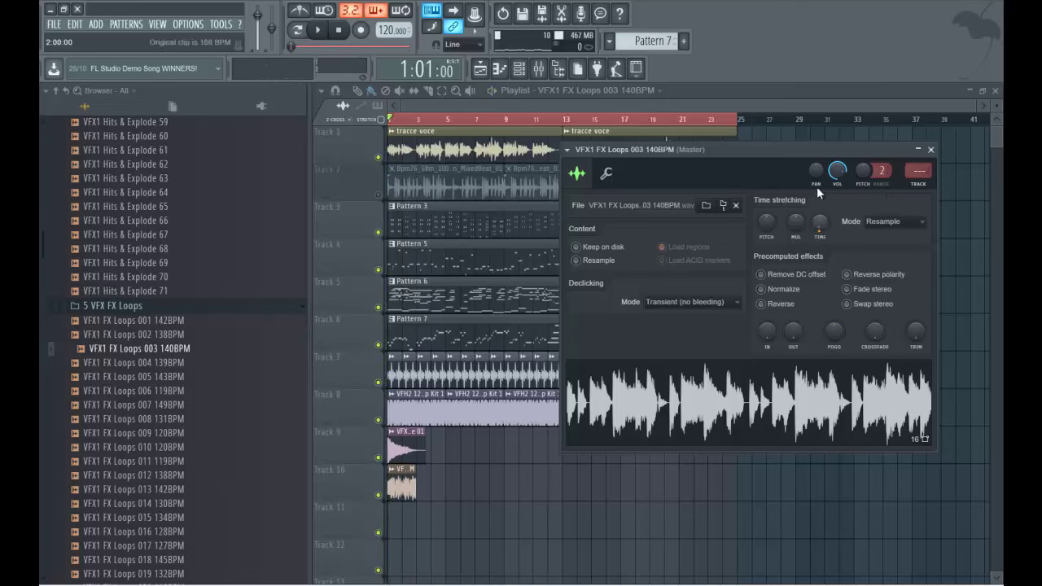
{"action": "key", "text": "space"}
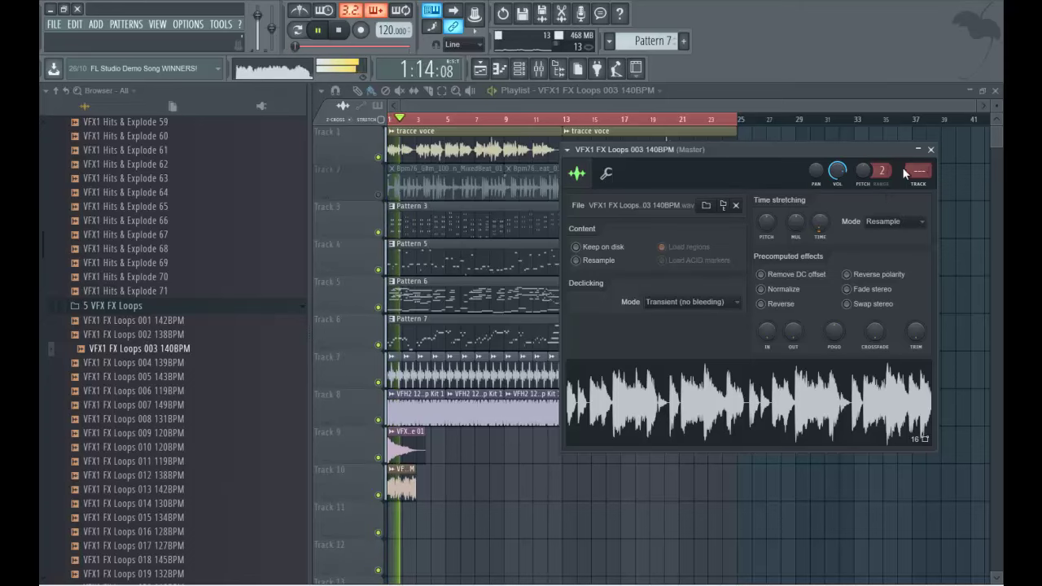
{"action": "key", "text": "space"}
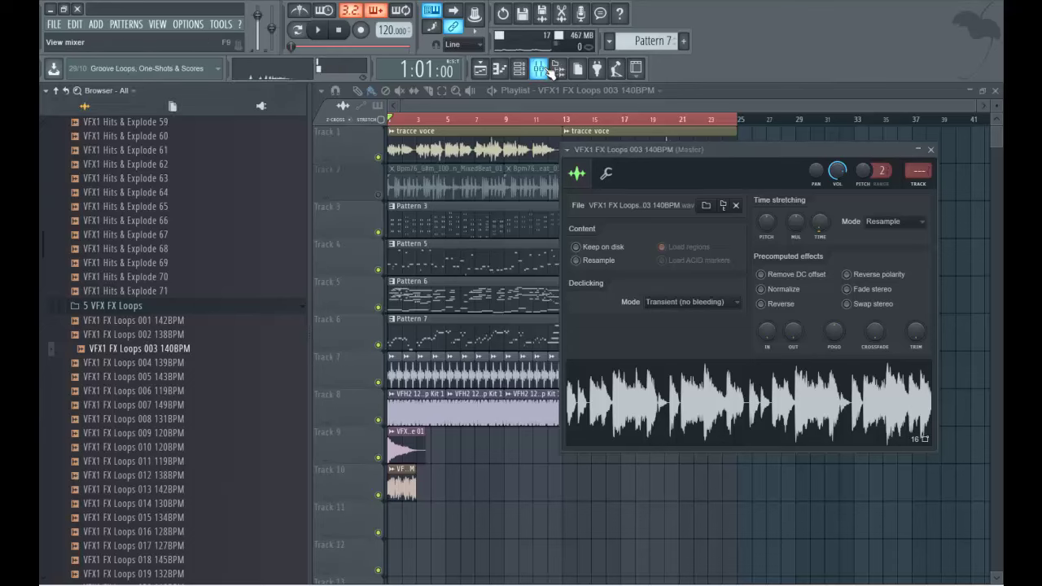
- Route the VFX1 FX Loops 003 channel to mixer Insert 9, lower its fader to about 76% and play the song
{"action": "left_click", "coordinate": [543, 68]}
{"action": "right_click", "coordinate": [670, 224]}
{"action": "mouse_move", "coordinate": [704, 235]}
{"action": "left_click", "coordinate": [812, 239]}
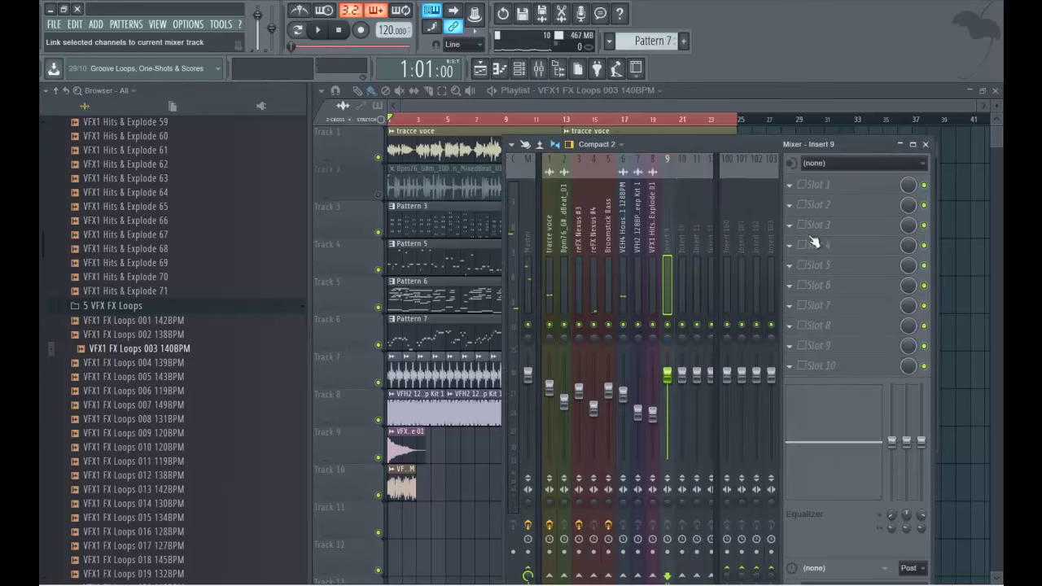
{"action": "left_click_drag", "start_coordinate": [676, 383], "coordinate": [676, 403]}
{"action": "key", "text": "space"}
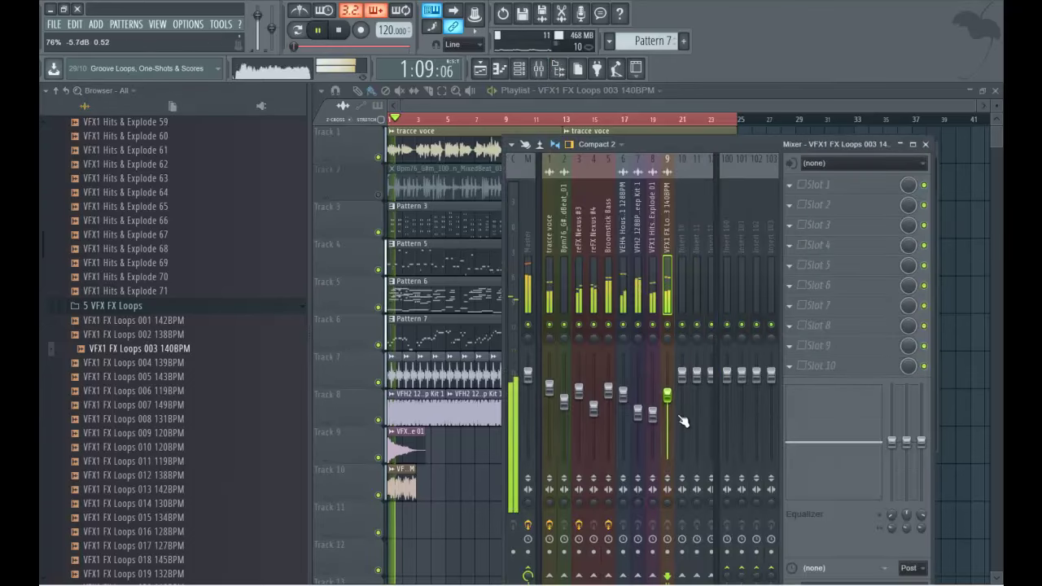
- Repeat the FX loop on Track 10 up to bar 25 and copy a Deep Kit 1 clip into the gap at bar 21
{"action": "left_click_drag", "start_coordinate": [416, 488], "coordinate": [737, 482]}
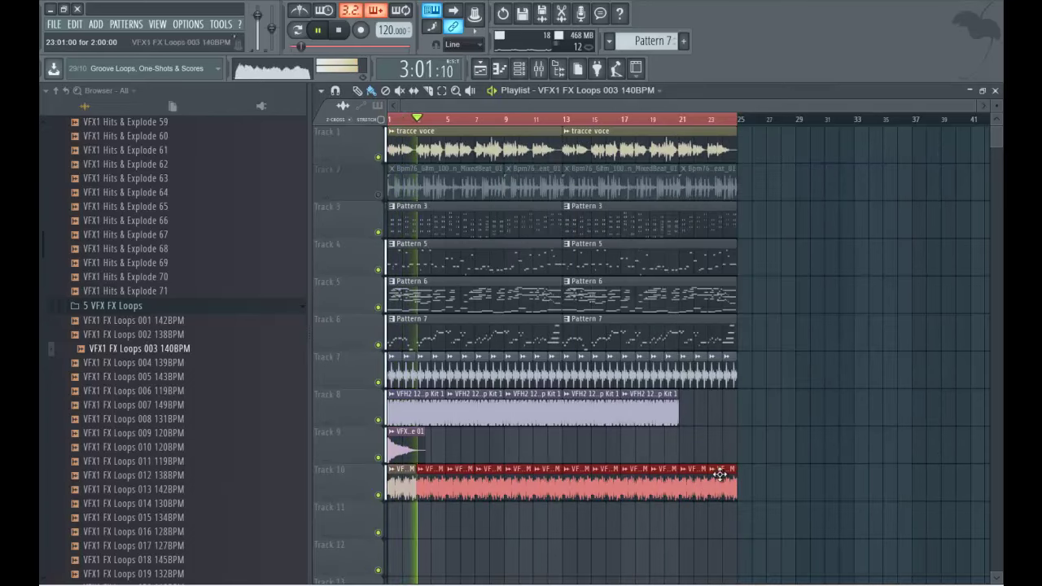
{"action": "left_click", "coordinate": [638, 415]}
{"action": "left_click_drag", "start_coordinate": [686, 413], "coordinate": [723, 397]}
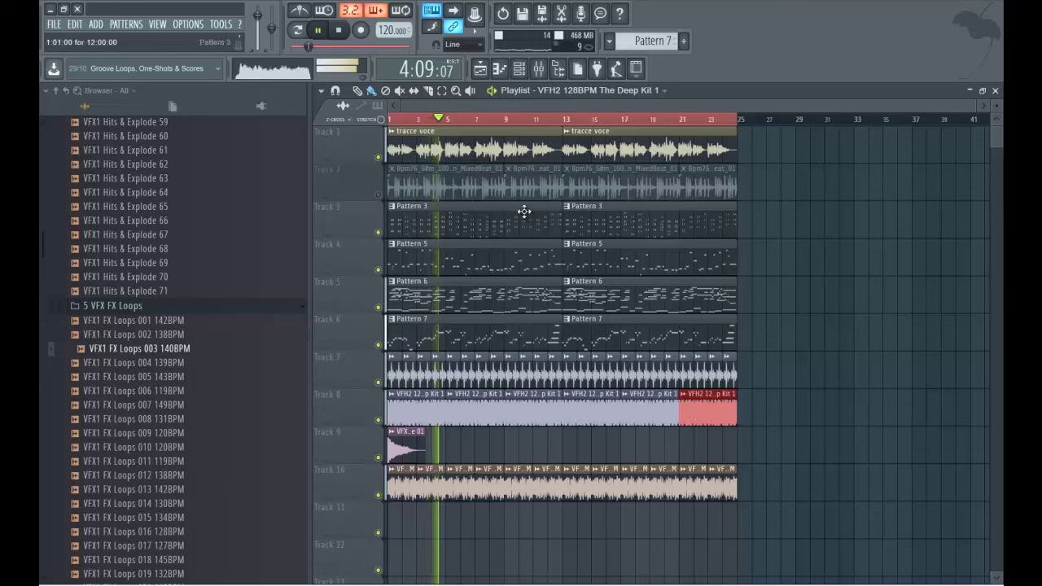
- Rebalance the mixer: lower the house loop to about 69%, the FX loop to about 64%, trim the bass and both Nexus tracks, and raise the vocal
{"action": "left_click", "coordinate": [557, 71]}
{"action": "left_click", "coordinate": [557, 70]}
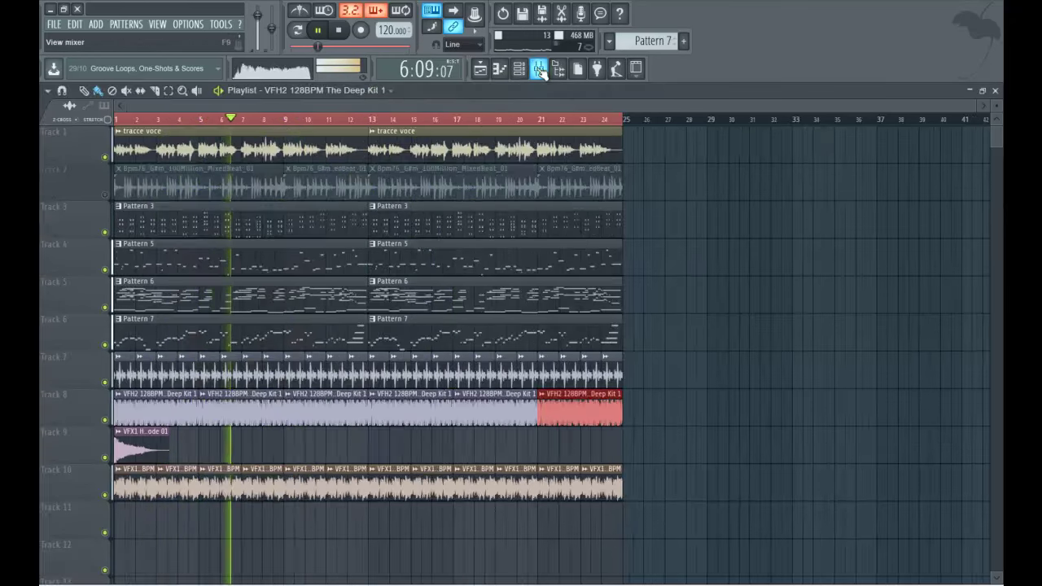
{"action": "left_click", "coordinate": [540, 71]}
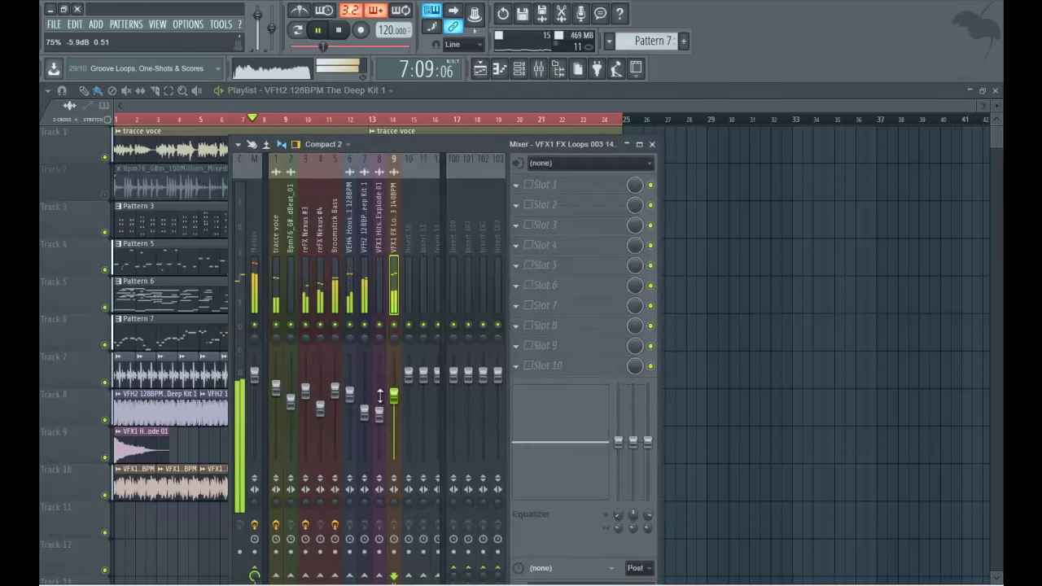
{"action": "left_click", "coordinate": [350, 397]}
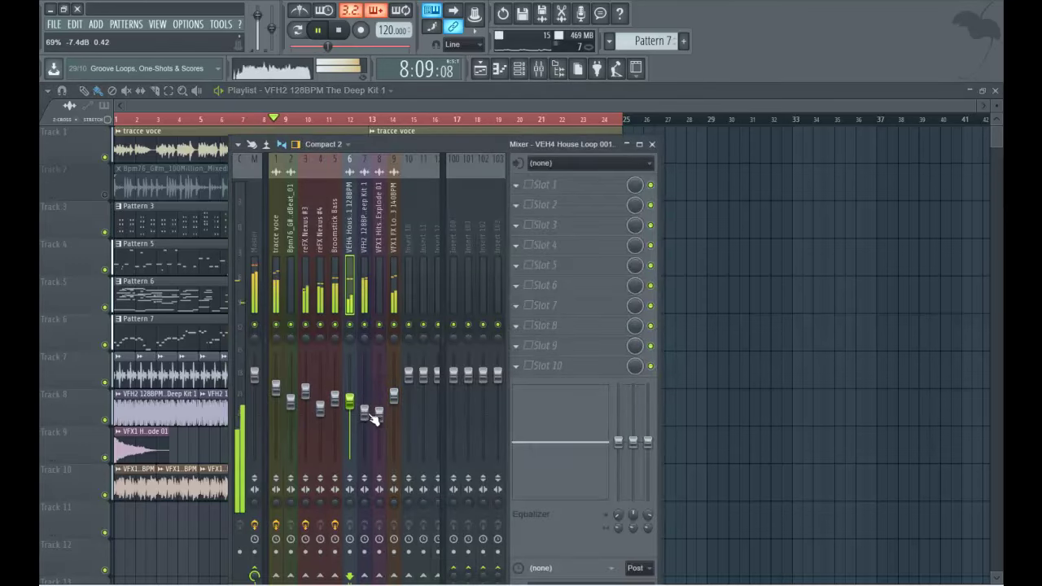
{"action": "left_click", "coordinate": [277, 387]}
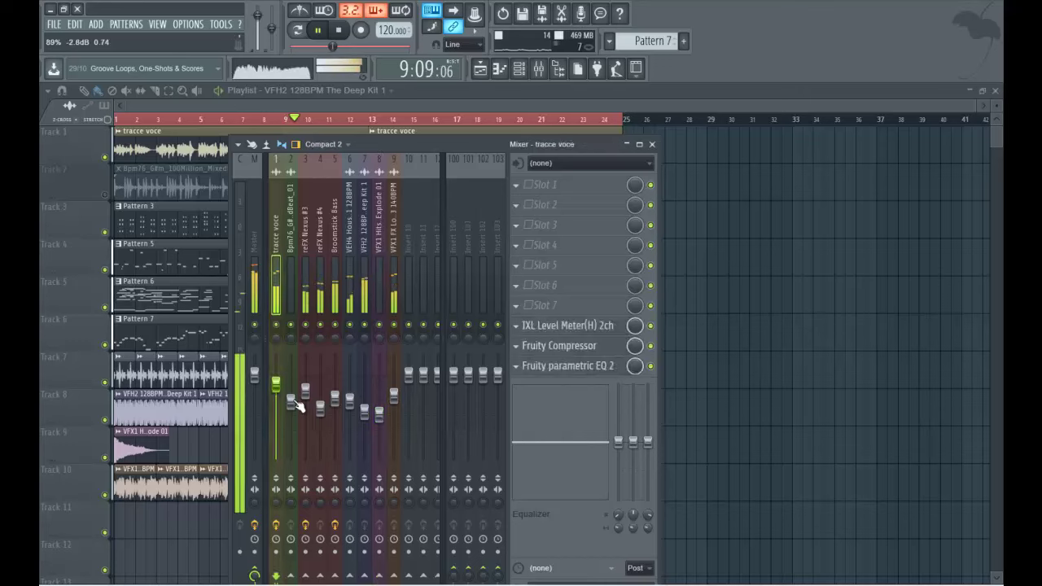
{"action": "left_click", "coordinate": [321, 408]}
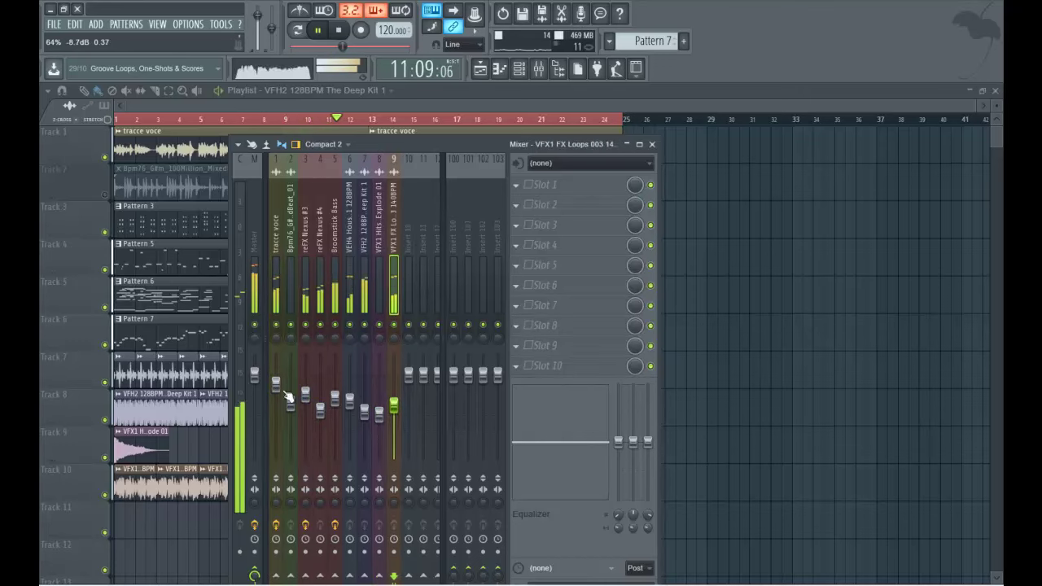
{"action": "left_click_drag", "start_coordinate": [278, 385], "coordinate": [281, 379]}
- Replace the IXL Level Meter(H) 2ch on the tracce voce mixer track with IXL Multimeter 2ch
{"action": "left_click", "coordinate": [541, 350]}
{"action": "left_click", "coordinate": [541, 350]}
{"action": "left_click", "coordinate": [597, 326]}
{"action": "left_click", "coordinate": [598, 326]}
{"action": "left_click", "coordinate": [599, 326]}
{"action": "left_click", "coordinate": [598, 327]}
{"action": "left_click", "coordinate": [518, 329]}
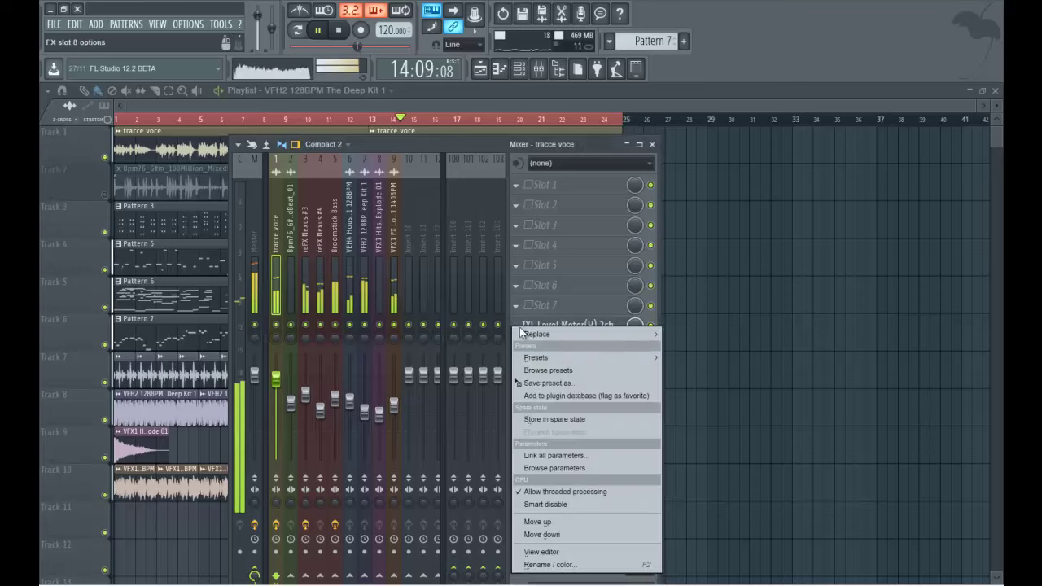
{"action": "mouse_move", "coordinate": [542, 333]}
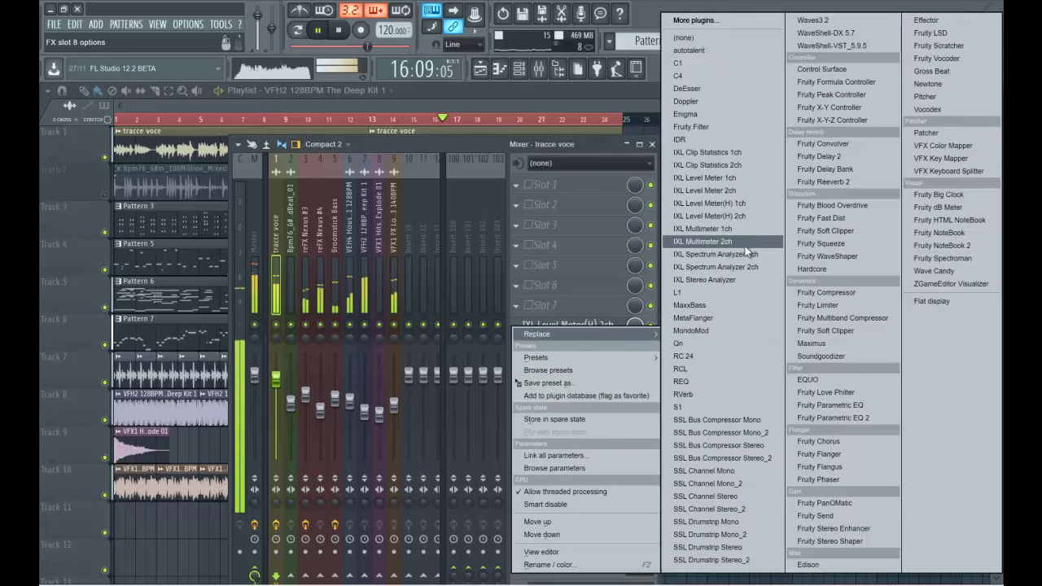
{"action": "left_click", "coordinate": [708, 241]}
- Check the vocal's level and spectrum in the IXL Multimeter 2ch, and close the plugin and the mixer
{"action": "left_click_drag", "start_coordinate": [258, 212], "coordinate": [568, 150]}
{"action": "left_click", "coordinate": [529, 253]}
{"action": "left_click", "coordinate": [530, 260]}
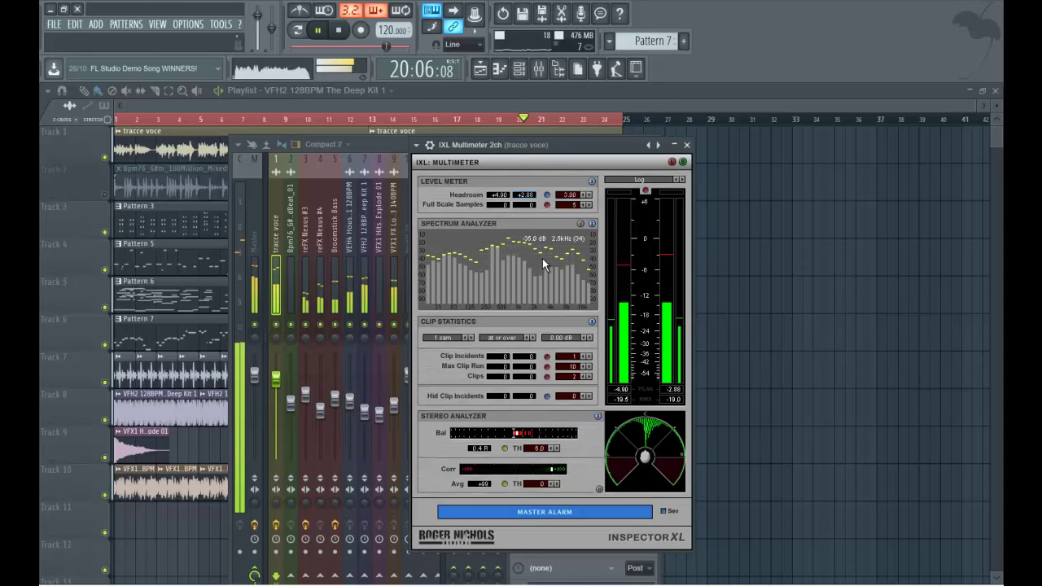
{"action": "left_click", "coordinate": [686, 145]}
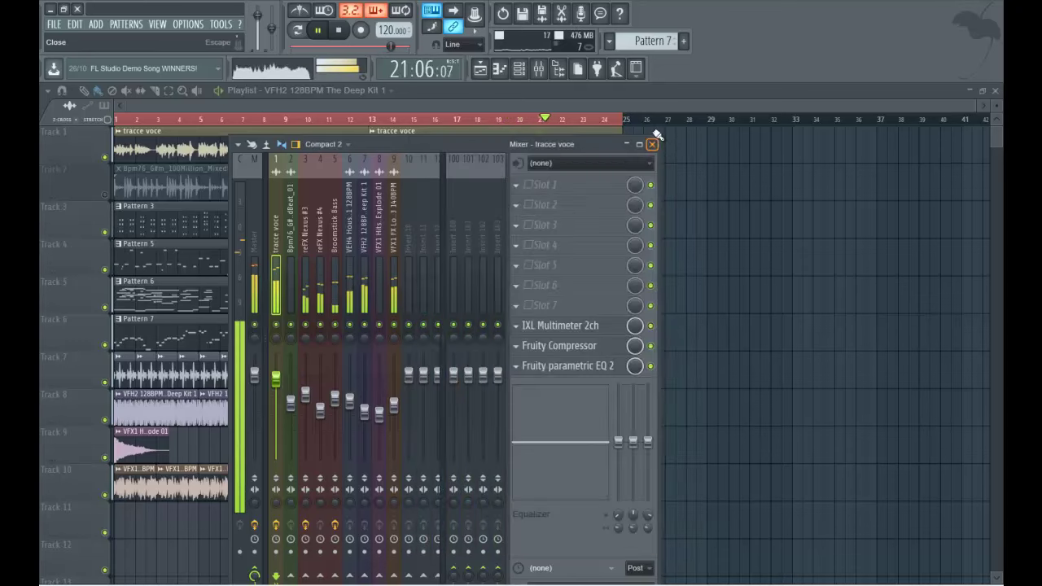
{"action": "key", "text": "F9"}
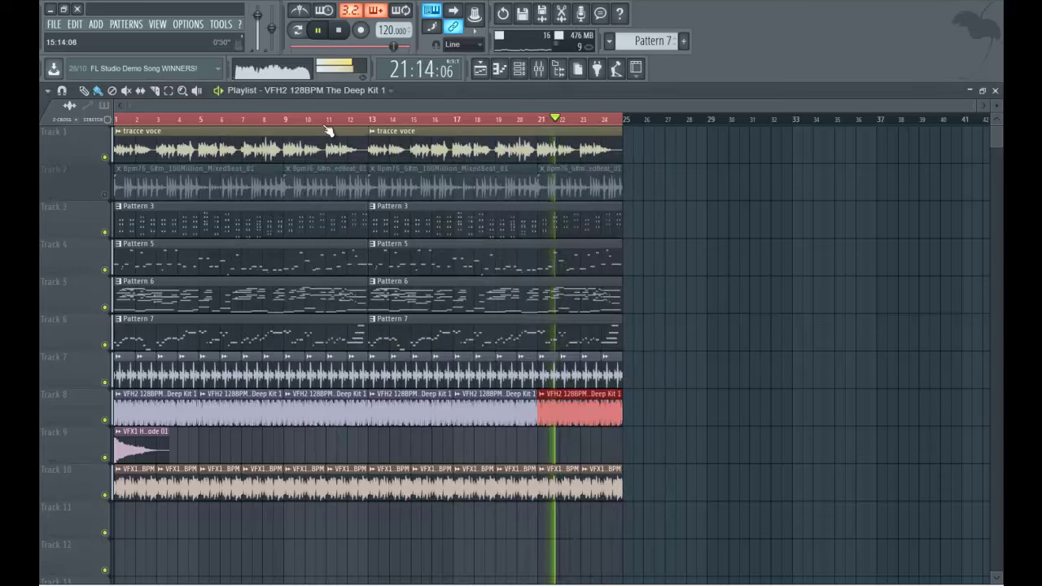
- Try muting the vocal and the Deep Kit 1 loop while unmuting the Bpm76 loop on Track 2
{"action": "left_click", "coordinate": [104, 157]}
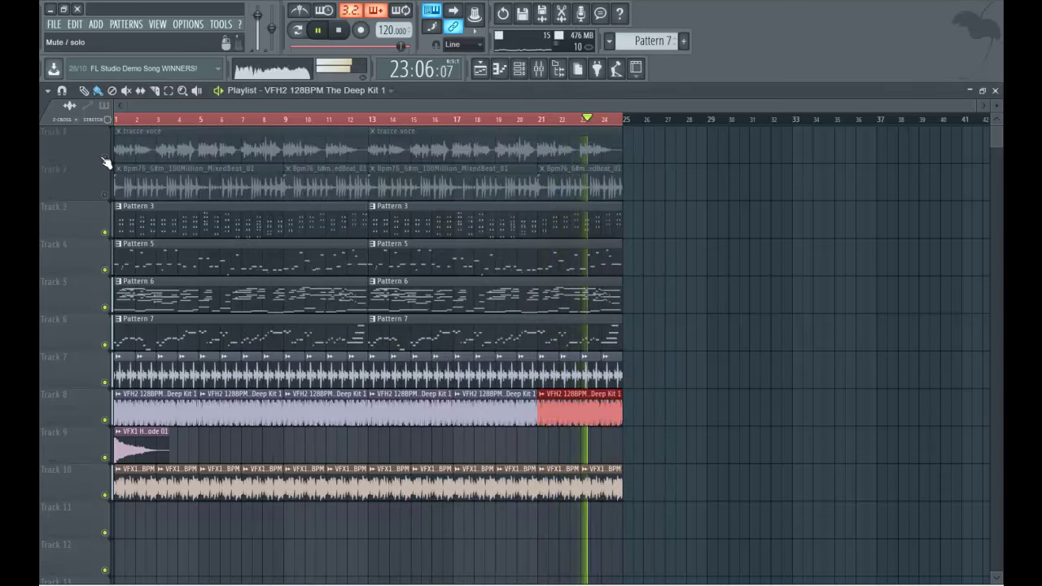
{"action": "left_click", "coordinate": [104, 420]}
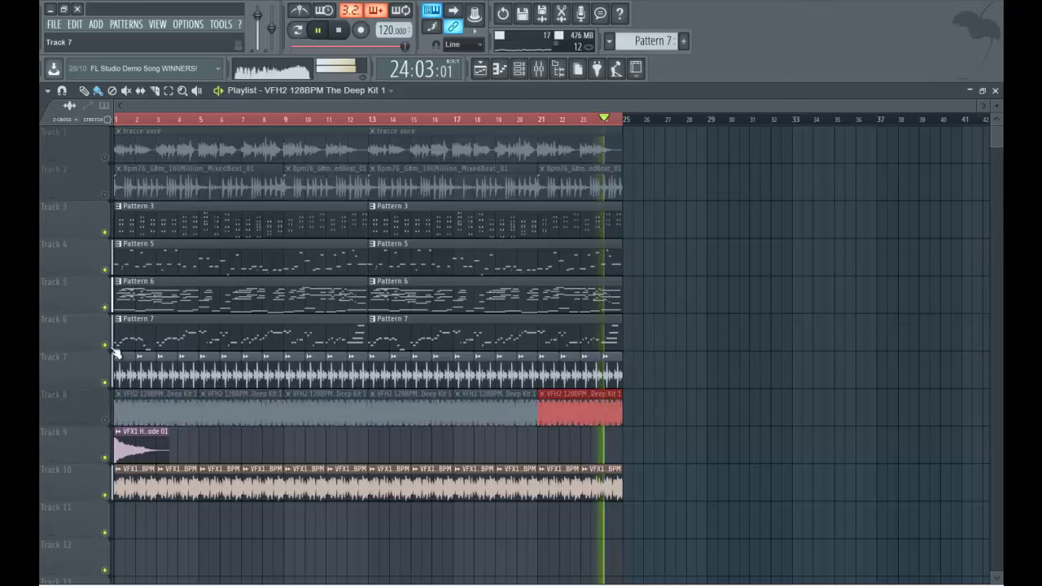
{"action": "left_click", "coordinate": [104, 195]}
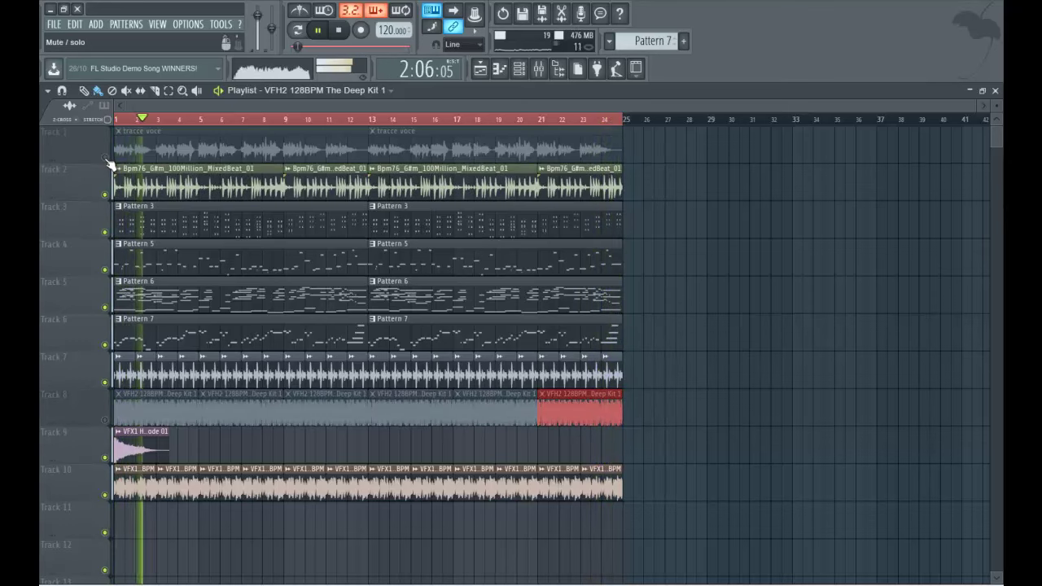
- Unmute the vocal on Track 1, mute Tracks 2 to 5, and unmute the Deep Kit 1 loop on Track 8
{"action": "left_click", "coordinate": [105, 158]}
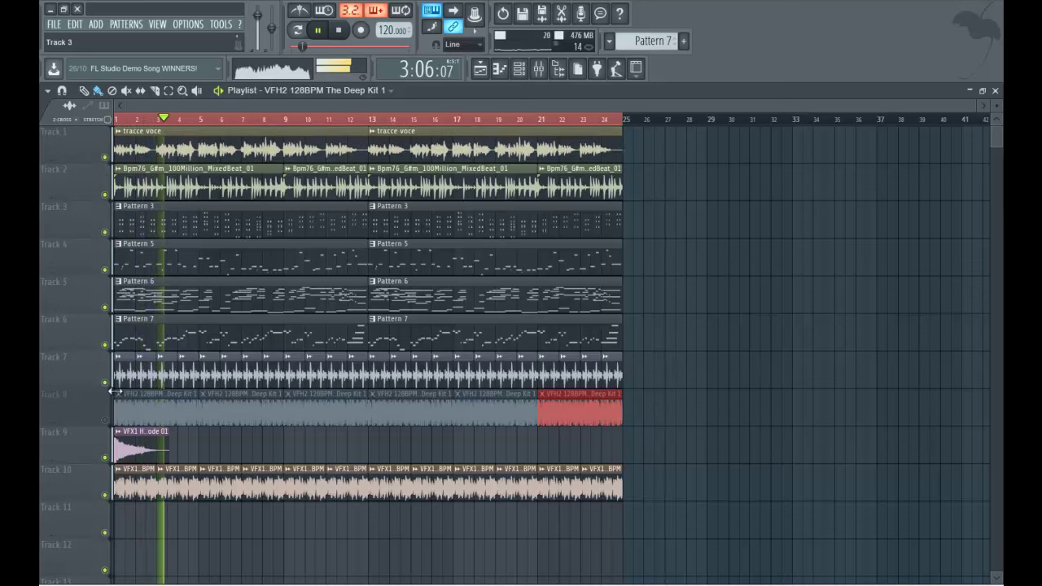
{"action": "left_click_drag", "start_coordinate": [105, 194], "coordinate": [105, 307]}
{"action": "left_click", "coordinate": [105, 420]}
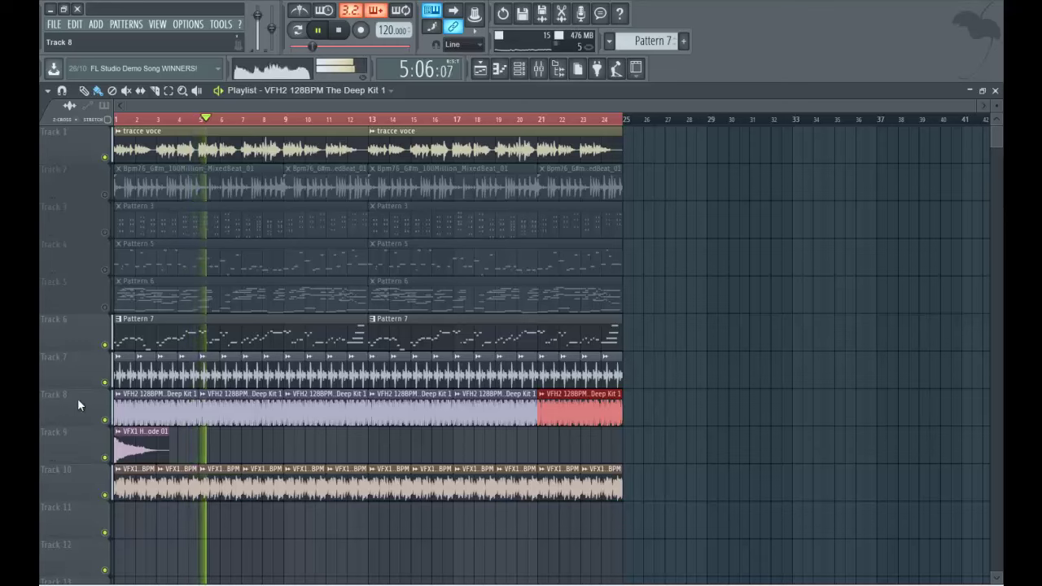
- Place a second VFX1 Hits & Explode 01 clip at bar 13 on Track 9 and open its channel settings
{"action": "left_click", "coordinate": [133, 452]}
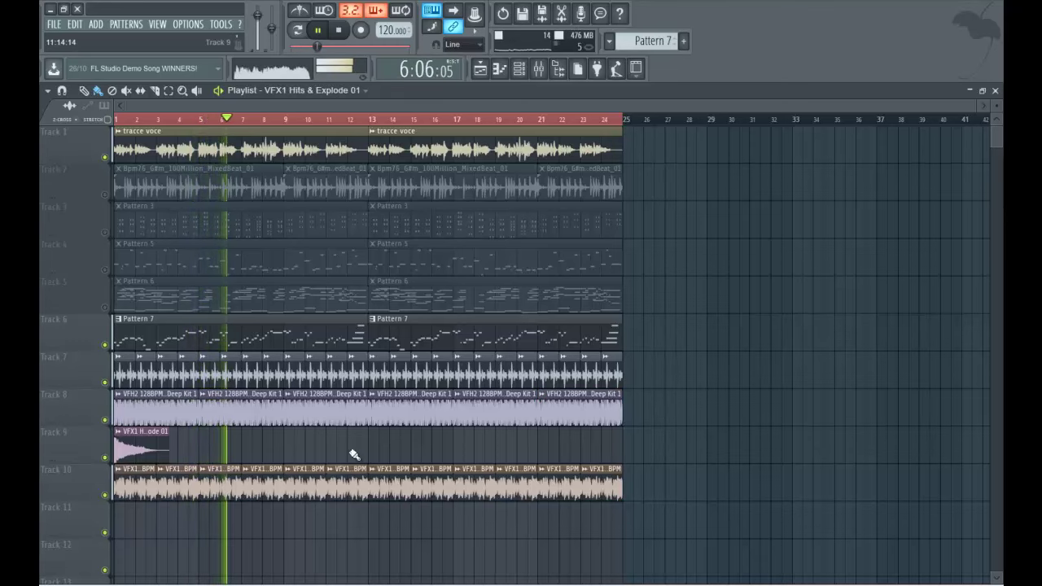
{"action": "left_click", "coordinate": [384, 444]}
{"action": "double_click", "coordinate": [389, 444]}
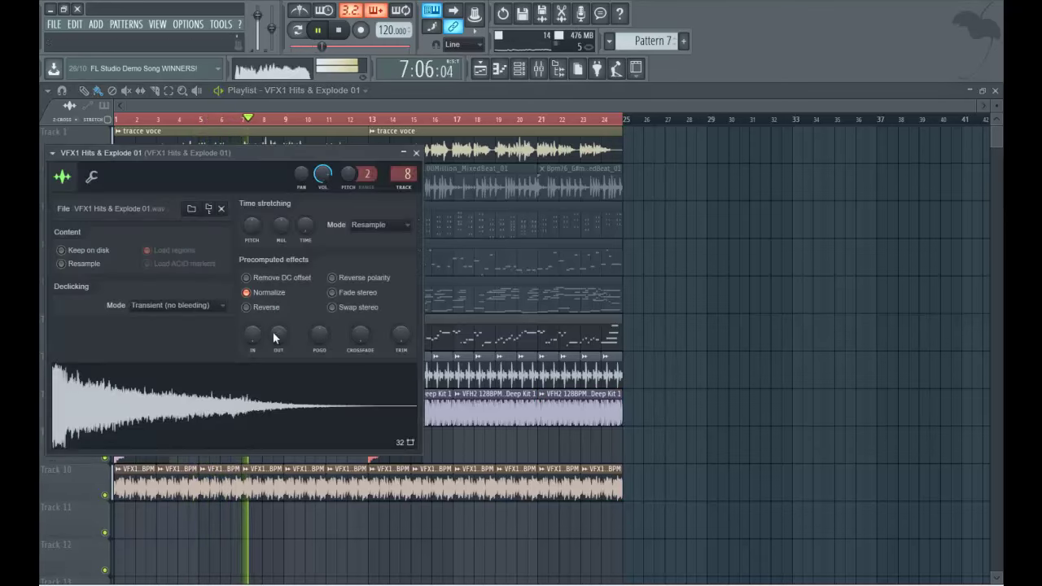
- Reverse the VFX1 Hits & Explode 01 sample and move its second Track 9 clip so it ends around bar 13
{"action": "left_click", "coordinate": [247, 307]}
{"action": "left_click", "coordinate": [467, 446]}
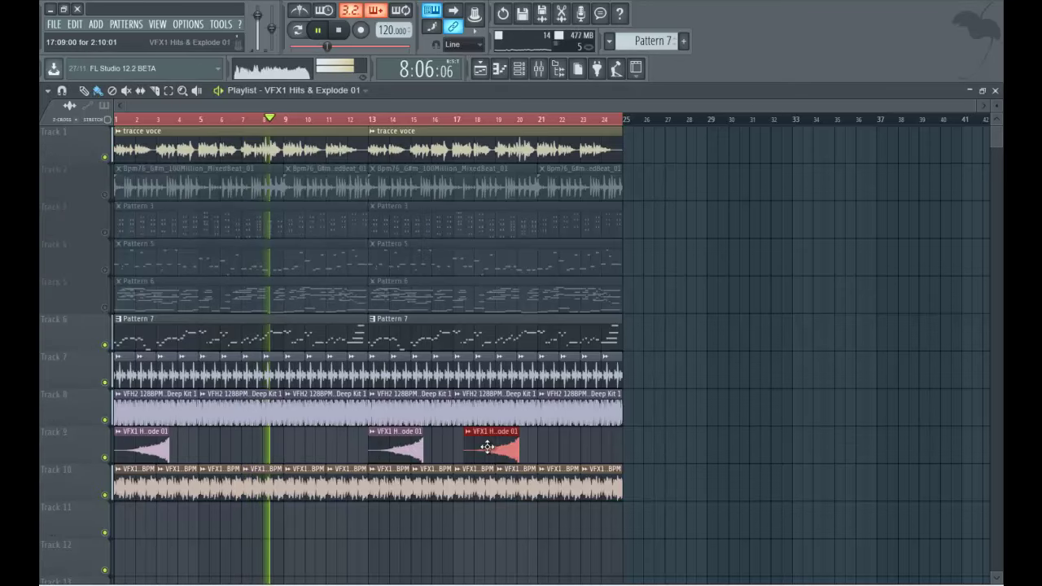
{"action": "right_click", "coordinate": [480, 446]}
{"action": "left_click_drag", "start_coordinate": [395, 454], "coordinate": [341, 454]}
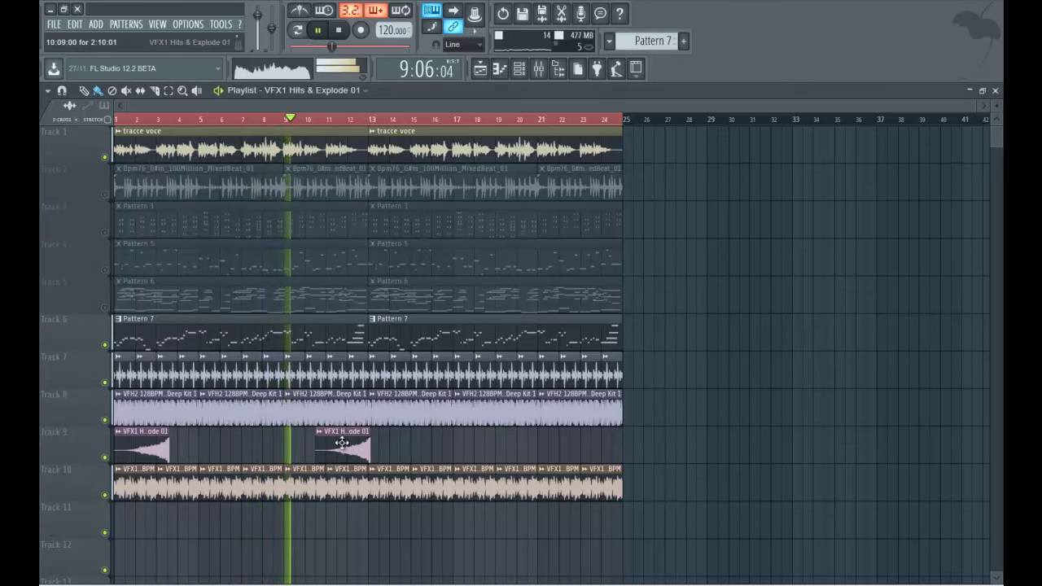
- Set the playback position to bar 9 and shift the reversed explosion clip on Track 9 slightly earlier
{"action": "left_click", "coordinate": [284, 122]}
{"action": "scroll", "coordinate": [284, 129], "scroll_direction": "up", "scroll_amount": 5}
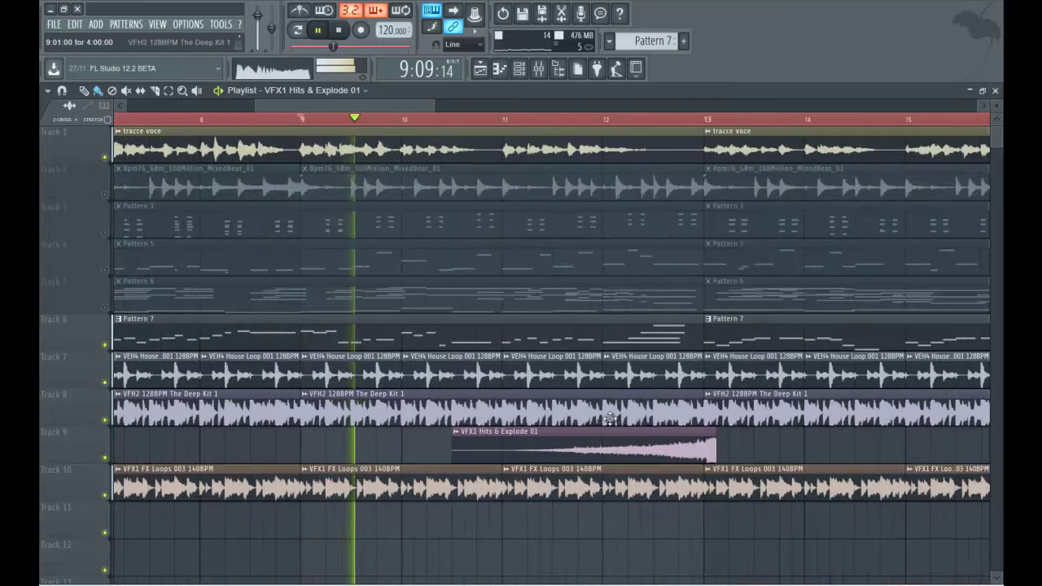
{"action": "key", "text": "space"}
{"action": "left_click_drag", "start_coordinate": [634, 456], "coordinate": [608, 456]}
- Lengthen the VFX1 Hits & Explode 01 sample to 2:12:00 with time stretching and set its stretch mode to Auto
{"action": "double_click", "coordinate": [607, 453]}
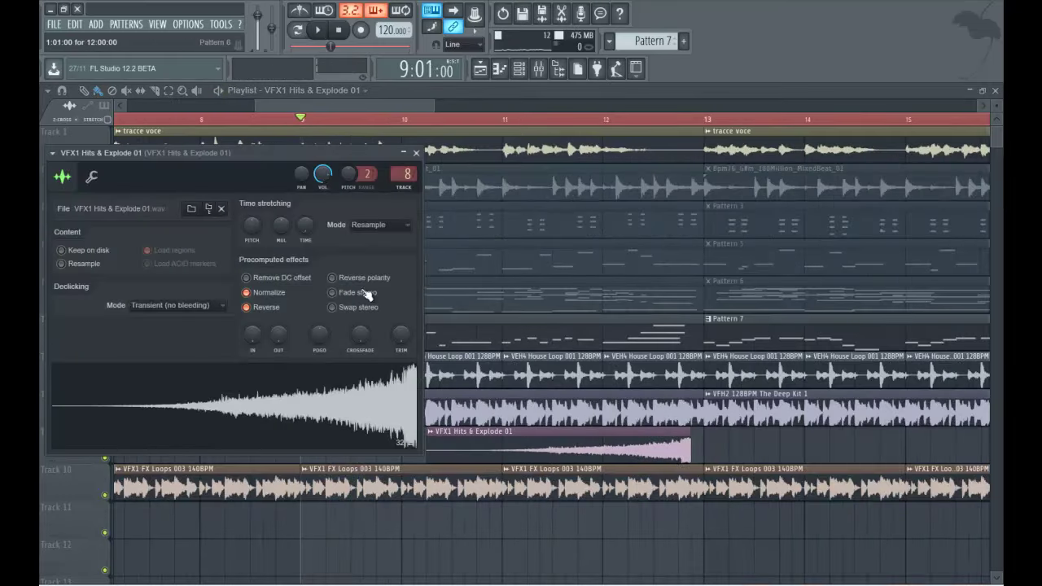
{"action": "left_click_drag", "start_coordinate": [311, 235], "coordinate": [291, 173]}
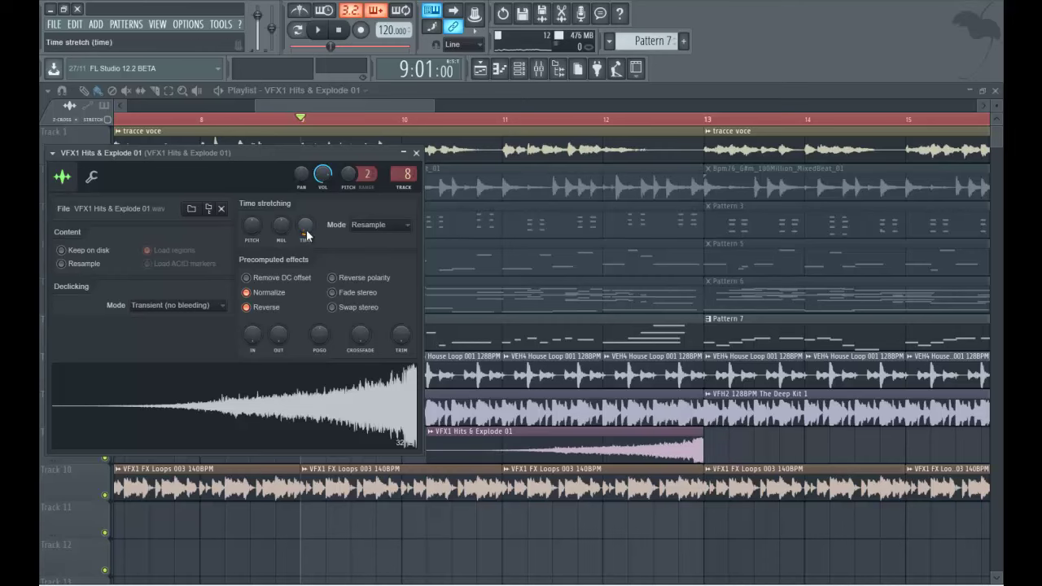
{"action": "key", "text": "space"}
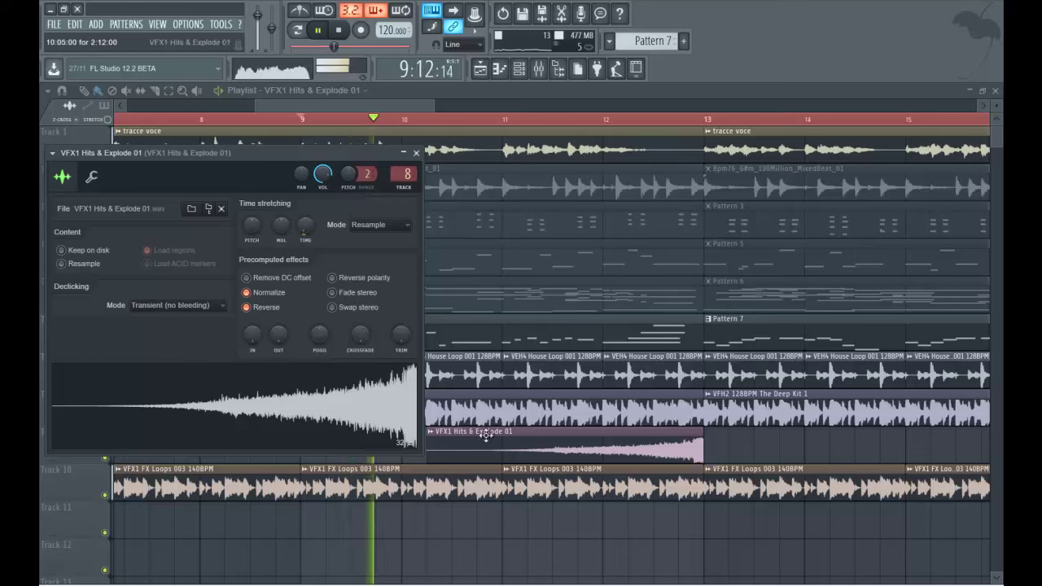
{"action": "left_click", "coordinate": [398, 226]}
{"action": "left_click", "coordinate": [381, 334]}
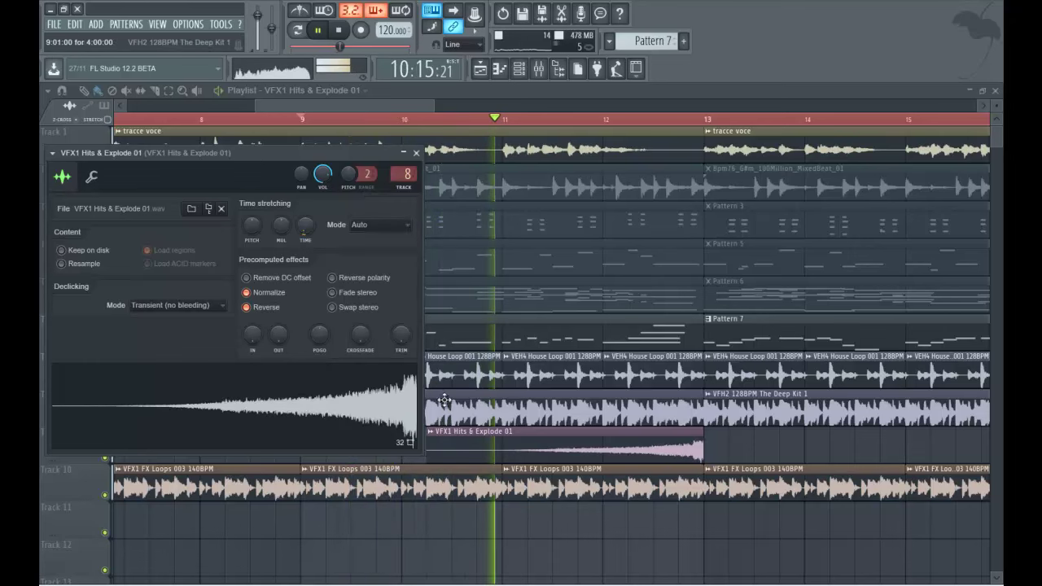
{"action": "left_click", "coordinate": [464, 437]}
- Close the playlist and check the track levels in the mixer during playback
{"action": "left_click_drag", "start_coordinate": [434, 105], "coordinate": [634, 109]}
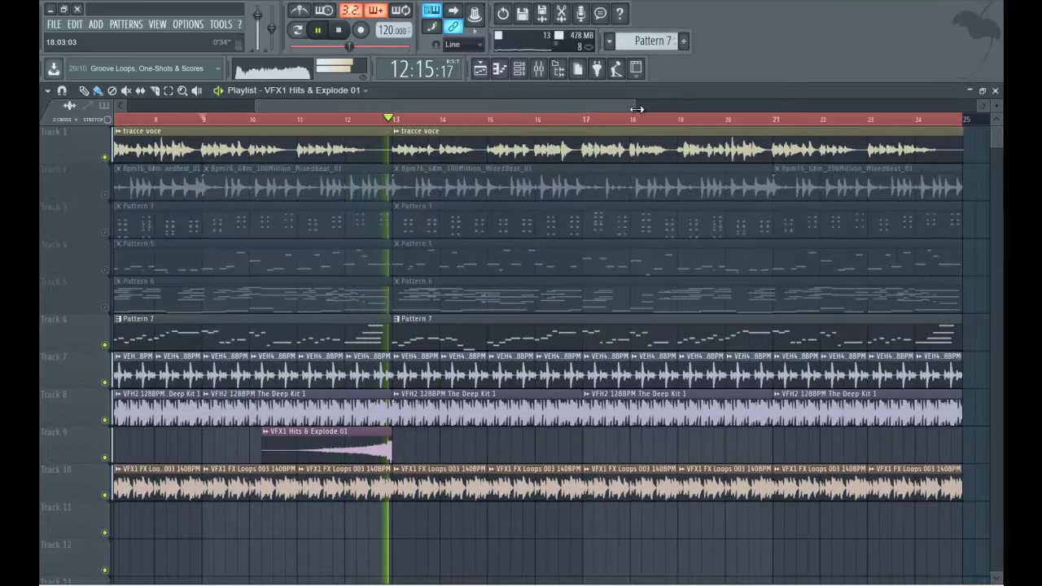
{"action": "left_click", "coordinate": [994, 90]}
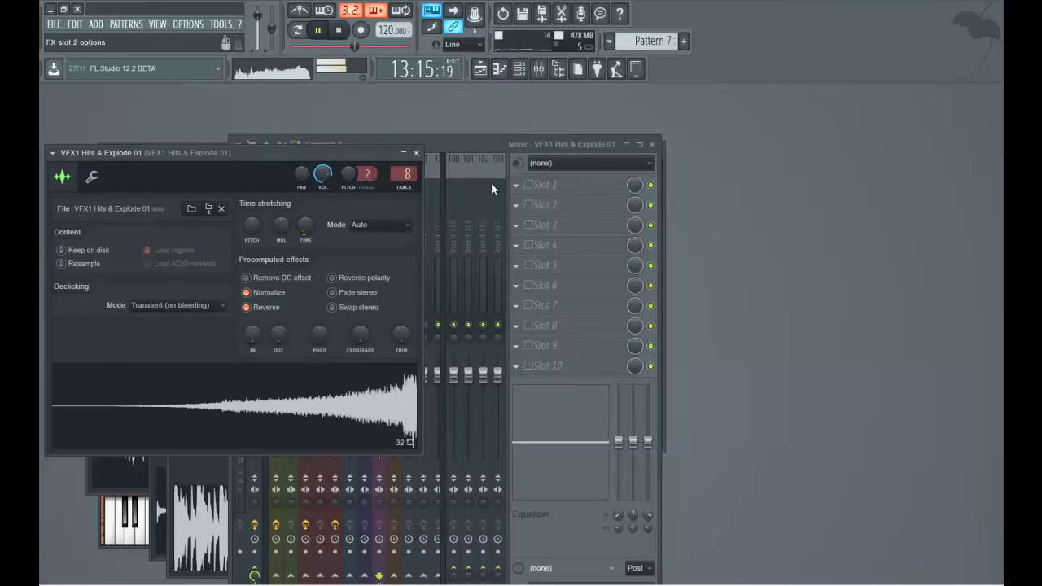
{"action": "left_click", "coordinate": [535, 143]}
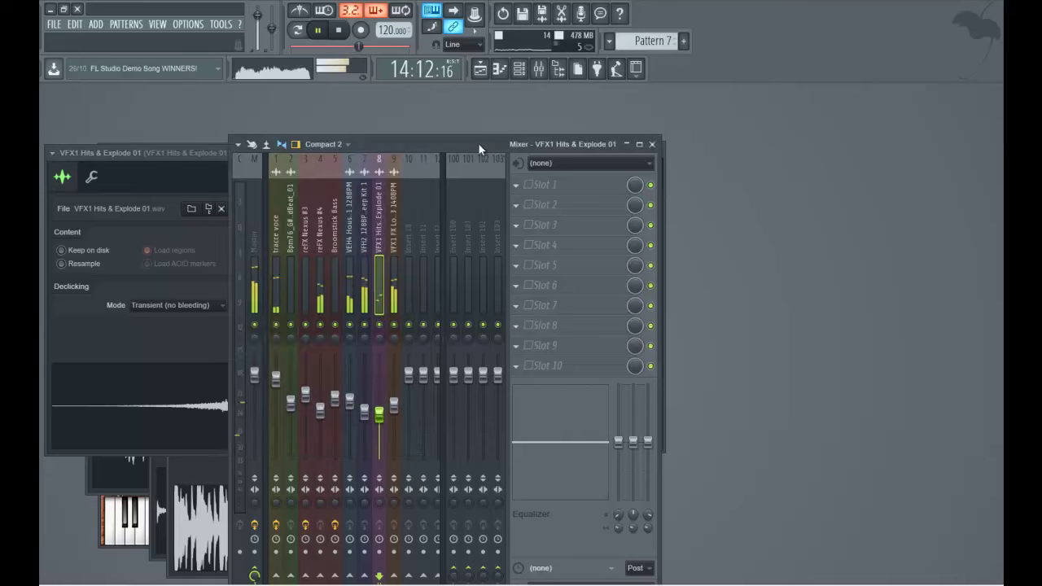
{"action": "left_click", "coordinate": [538, 69]}
{"action": "key", "text": "space"}
{"action": "left_click", "coordinate": [539, 69]}
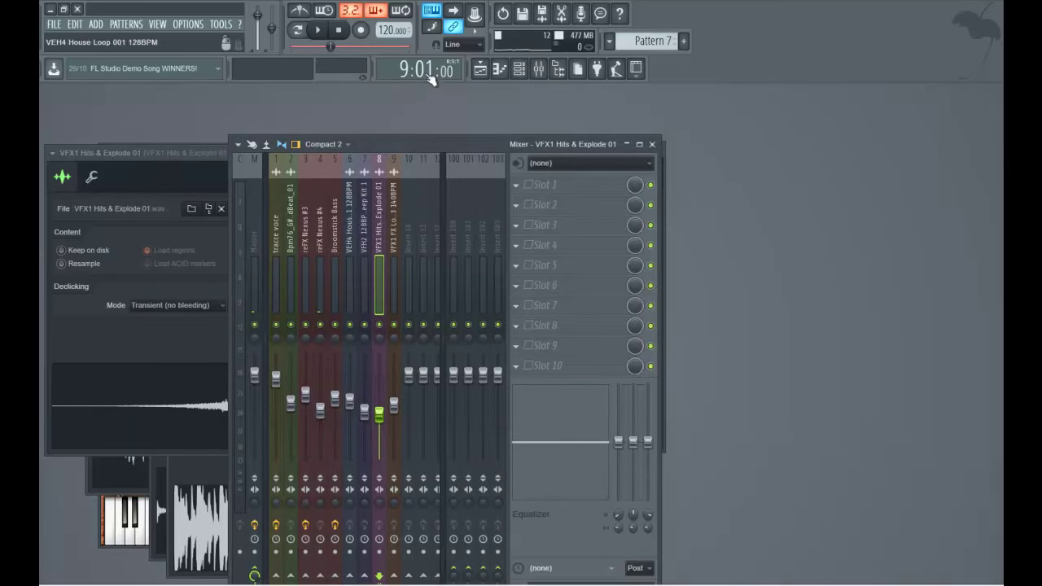
- Audition VFX1 FX Loops 007 149BPM from the sample browser and reopen the playlist
{"action": "left_click", "coordinate": [557, 70]}
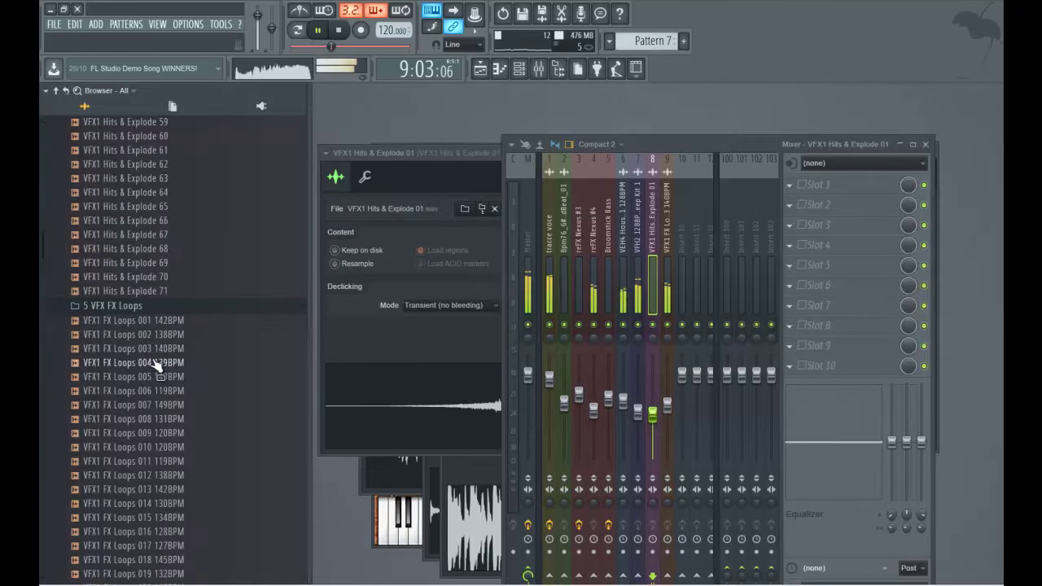
{"action": "left_click_drag", "start_coordinate": [138, 405], "coordinate": [275, 290]}
{"action": "left_click", "coordinate": [481, 70]}
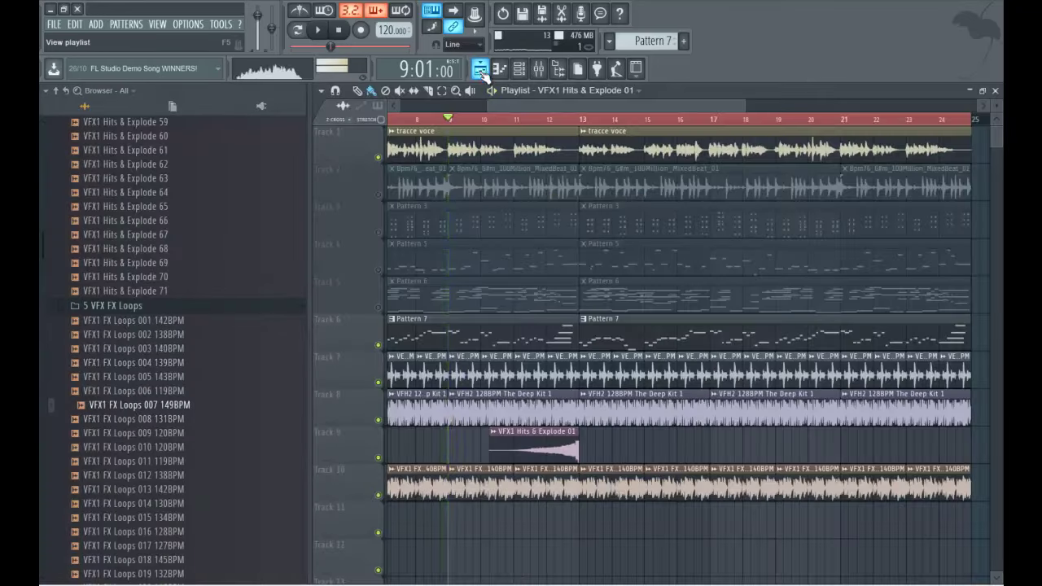
{"action": "scroll", "coordinate": [107, 453], "scroll_direction": "down", "scroll_amount": 15}
{"action": "scroll", "coordinate": [137, 411], "scroll_direction": "down", "scroll_amount": 10}
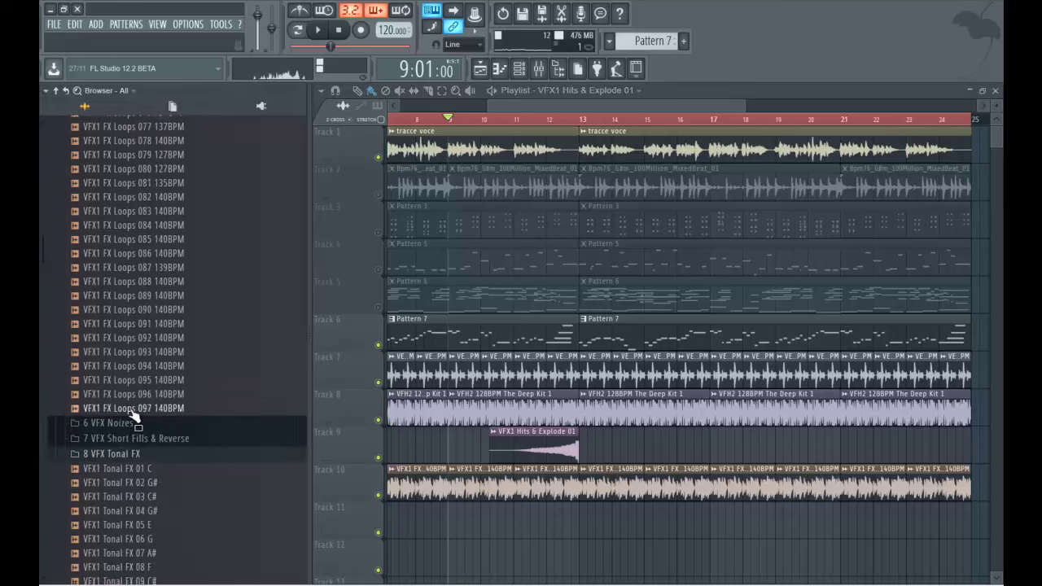
{"action": "scroll", "coordinate": [149, 293], "scroll_direction": "down", "scroll_amount": 6}
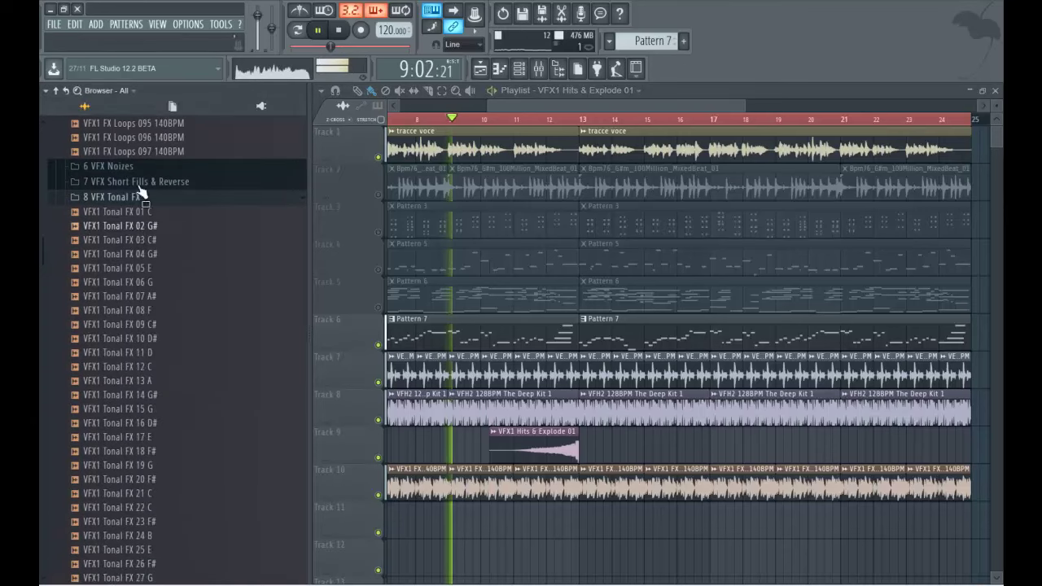
- Audition samples in the 7 VFX Short Fills & Reverse folder and place VFX1 Short Fills & Rev#10EC on Track 9 near bar 14
{"action": "left_click", "coordinate": [138, 181]}
{"action": "left_click", "coordinate": [169, 199]}
{"action": "left_click", "coordinate": [171, 281]}
{"action": "left_click", "coordinate": [173, 310]}
{"action": "scroll", "coordinate": [144, 353], "scroll_direction": "down", "scroll_amount": 14}
{"action": "scroll", "coordinate": [143, 347], "scroll_direction": "down", "scroll_amount": 10}
{"action": "left_click", "coordinate": [143, 337]}
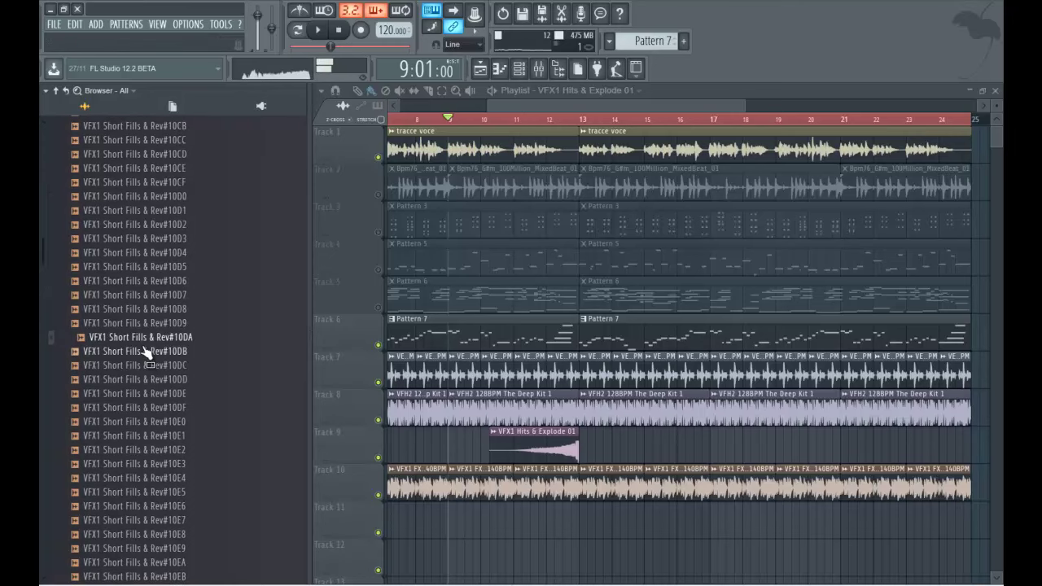
{"action": "left_click", "coordinate": [152, 282]}
{"action": "left_click", "coordinate": [159, 252]}
- Play the arrangement and turn off Reverse for the VFX1 Hits & Explode 01 sample
{"action": "key", "text": "space"}
{"action": "double_click", "coordinate": [533, 443]}
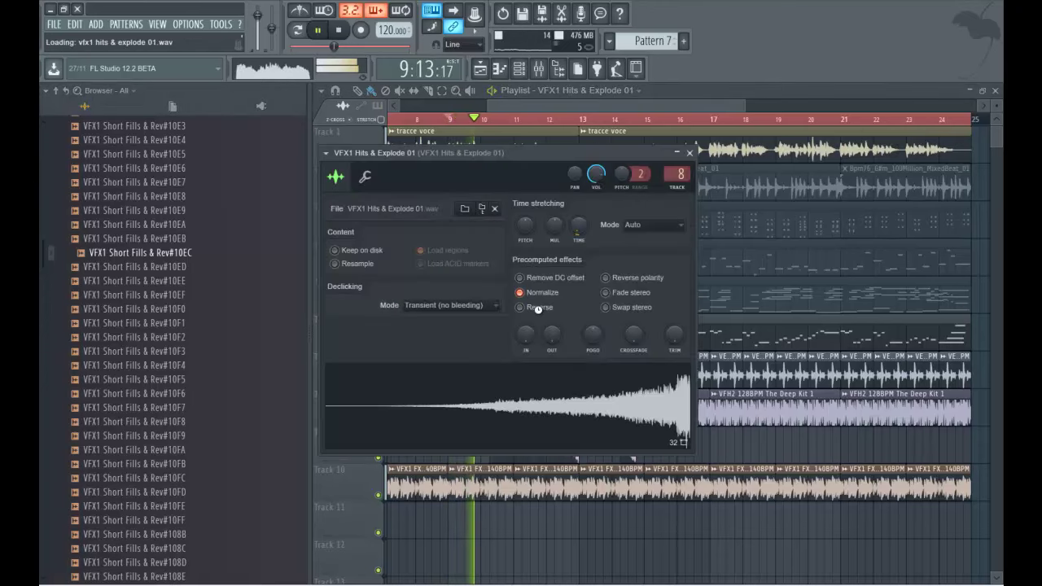
{"action": "left_click", "coordinate": [689, 152]}
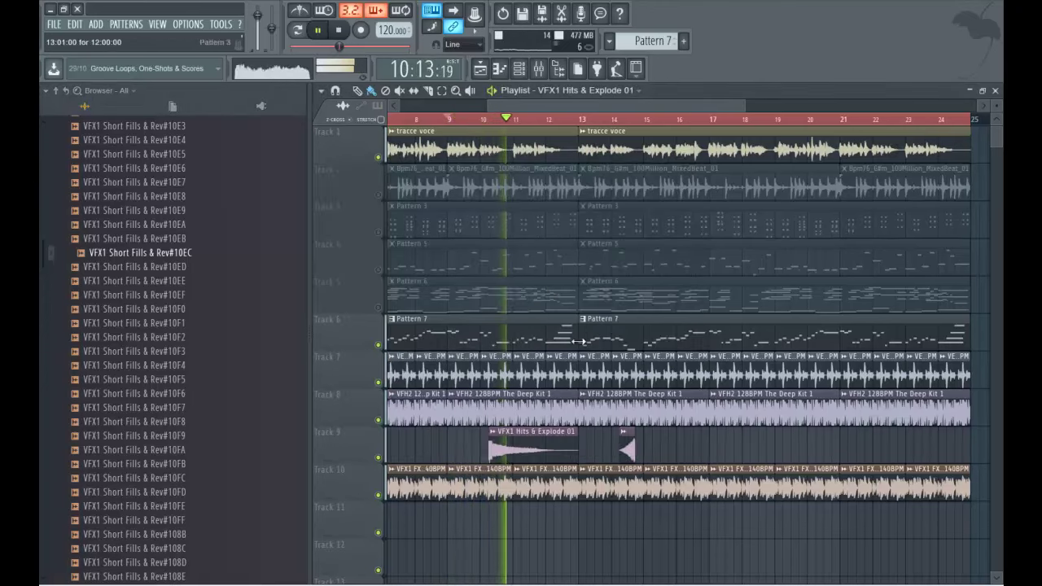
- Move the Short Fills & Rev#10EC clip on Track 9 to end at bar 13, undoing the removal of the explosion clip
{"action": "left_click_drag", "start_coordinate": [527, 440], "coordinate": [573, 442]}
{"action": "left_click", "coordinate": [596, 446]}
{"action": "right_click", "coordinate": [512, 446]}
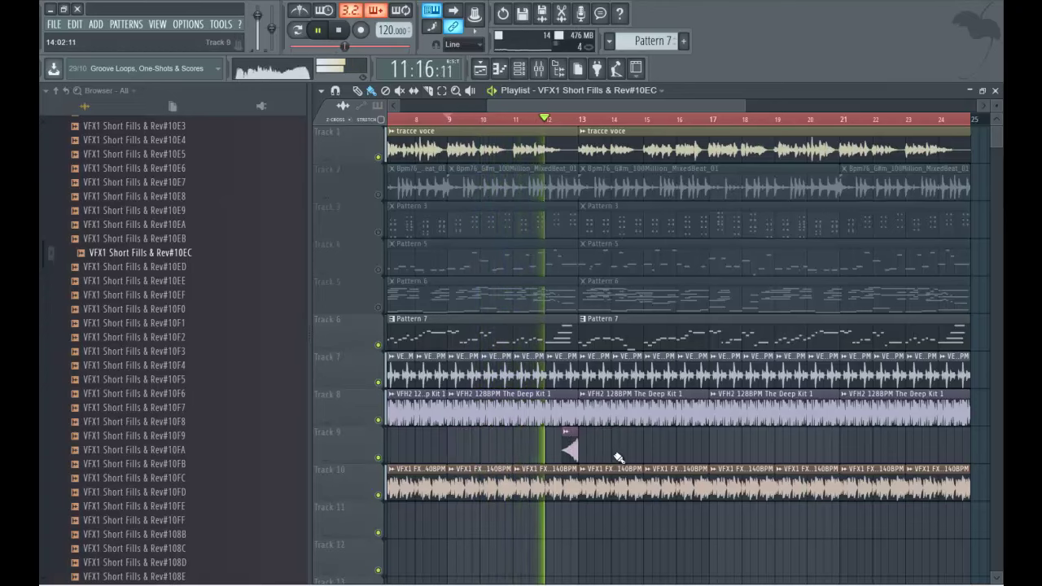
{"action": "key", "text": "z"}
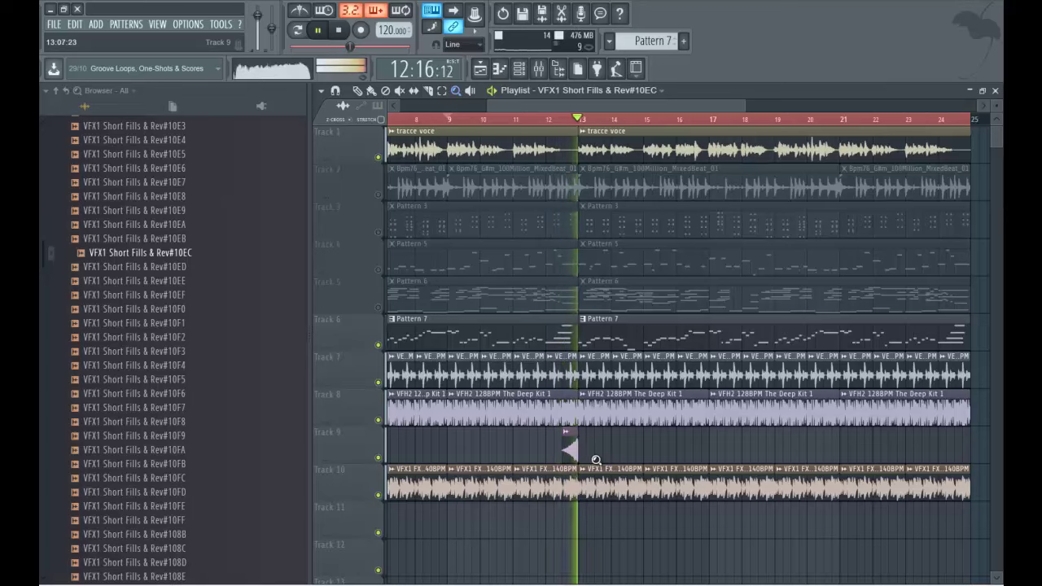
{"action": "key", "text": "ctrl+z"}
- Move the second VFX1 Hits & Explode 01 clip to start at bar 13, directly after the reverse fill
{"action": "key", "text": "space"}
{"action": "left_click_drag", "start_coordinate": [476, 432], "coordinate": [641, 462]}
{"action": "key", "text": "space"}
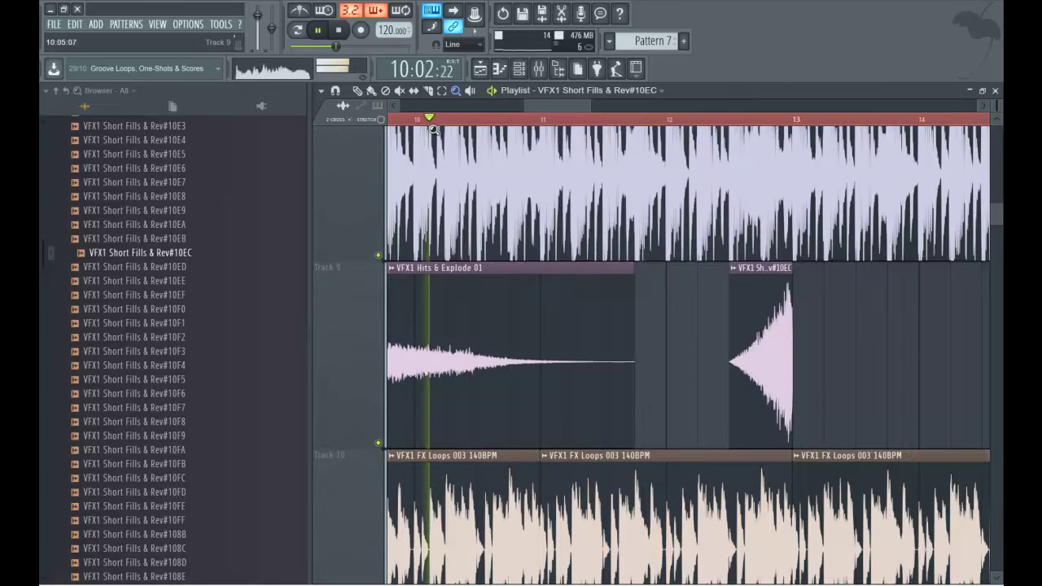
{"action": "key", "text": "b"}
{"action": "mouse_move", "coordinate": [459, 368]}
{"action": "left_mouse_down"}
{"action": "mouse_move", "coordinate": [936, 368]}
{"action": "mouse_move", "coordinate": [818, 368]}
{"action": "left_mouse_up"}
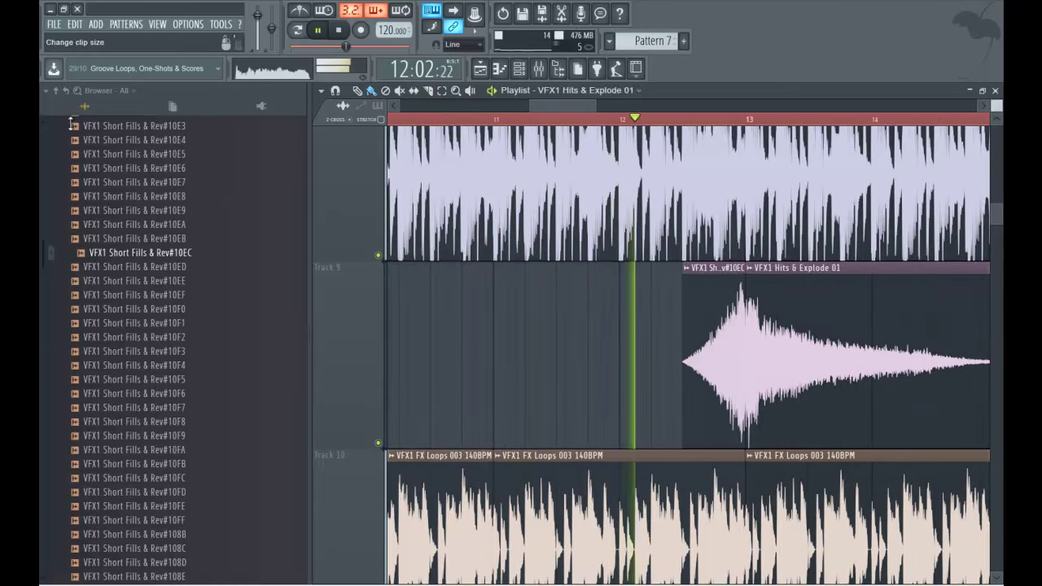
- Lower the VFX1 FX Loops 003 fader slightly in the mixer and return to the playlist
{"action": "scroll", "coordinate": [997, 118], "scroll_direction": "down", "scroll_amount": 3}
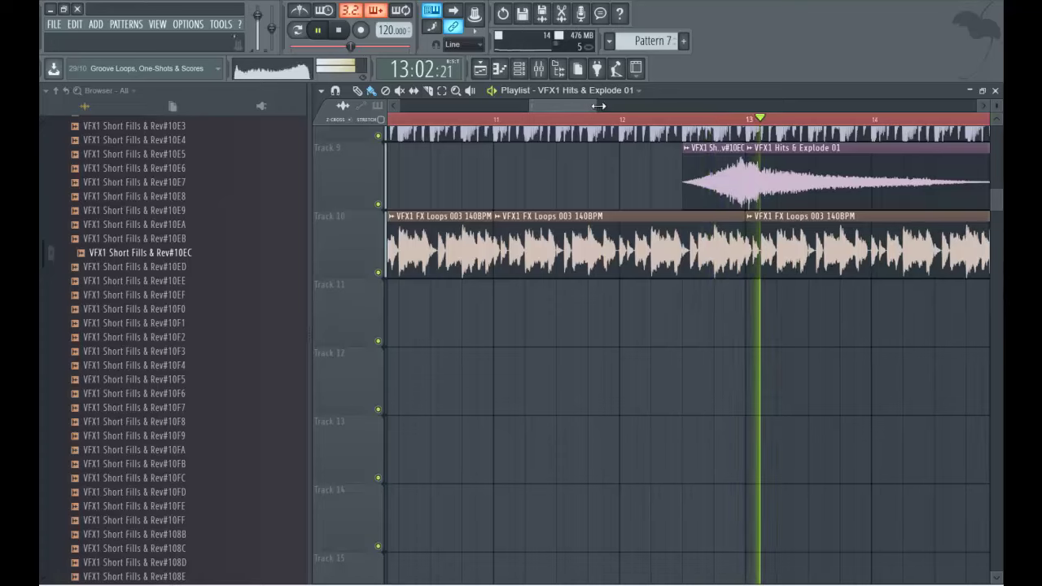
{"action": "left_click_drag", "start_coordinate": [586, 102], "coordinate": [968, 102]}
{"action": "double_click", "coordinate": [442, 191]}
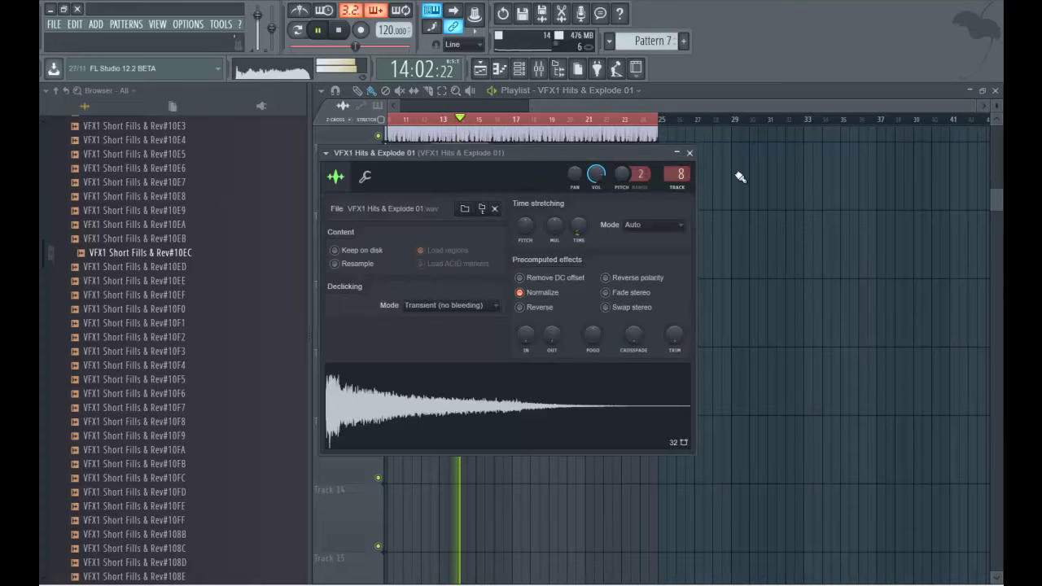
{"action": "left_click", "coordinate": [558, 67]}
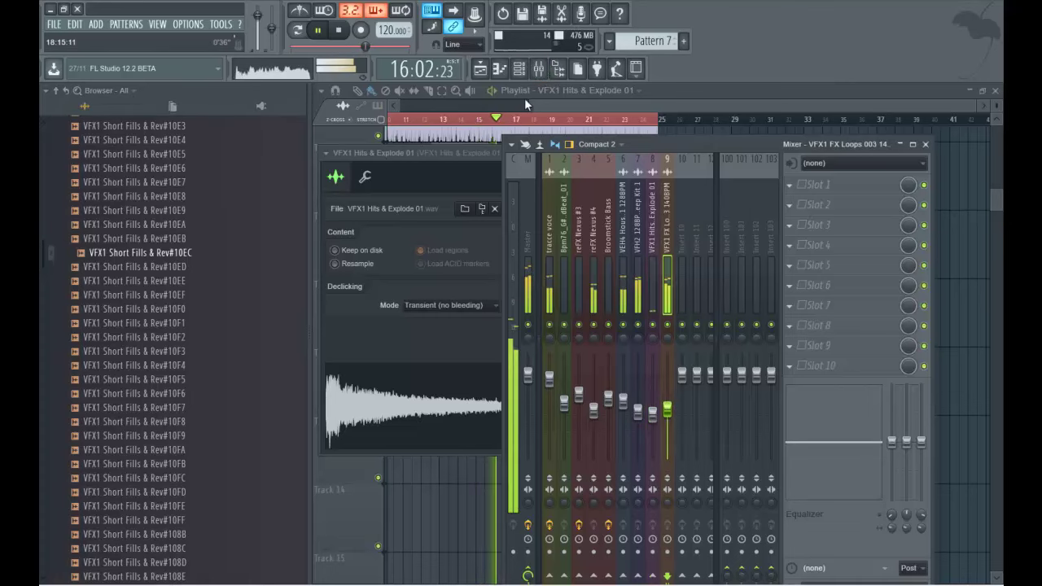
{"action": "left_click", "coordinate": [482, 70]}
{"action": "key", "text": "space"}
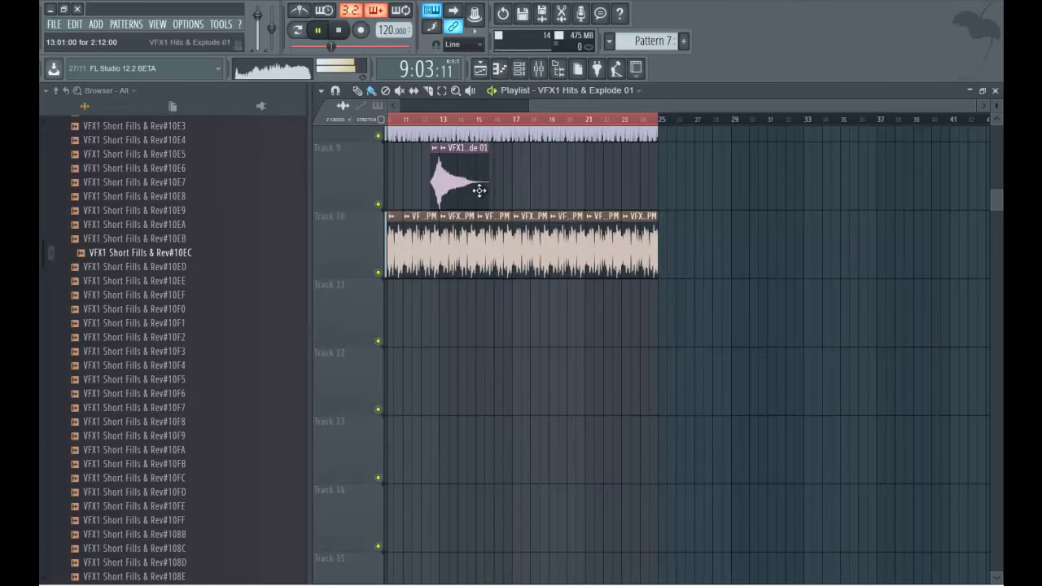
- Inspect the channel settings of the explosion clips at bars 1 and 13 on Track 9
{"action": "double_click", "coordinate": [479, 190]}
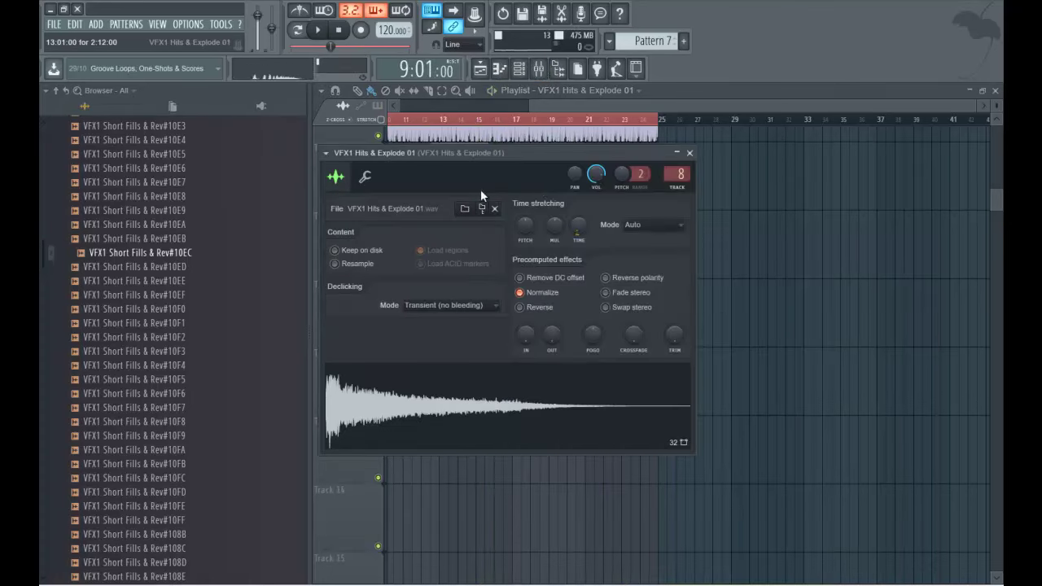
{"action": "left_click", "coordinate": [560, 94]}
{"action": "left_click_drag", "start_coordinate": [475, 102], "coordinate": [501, 101]}
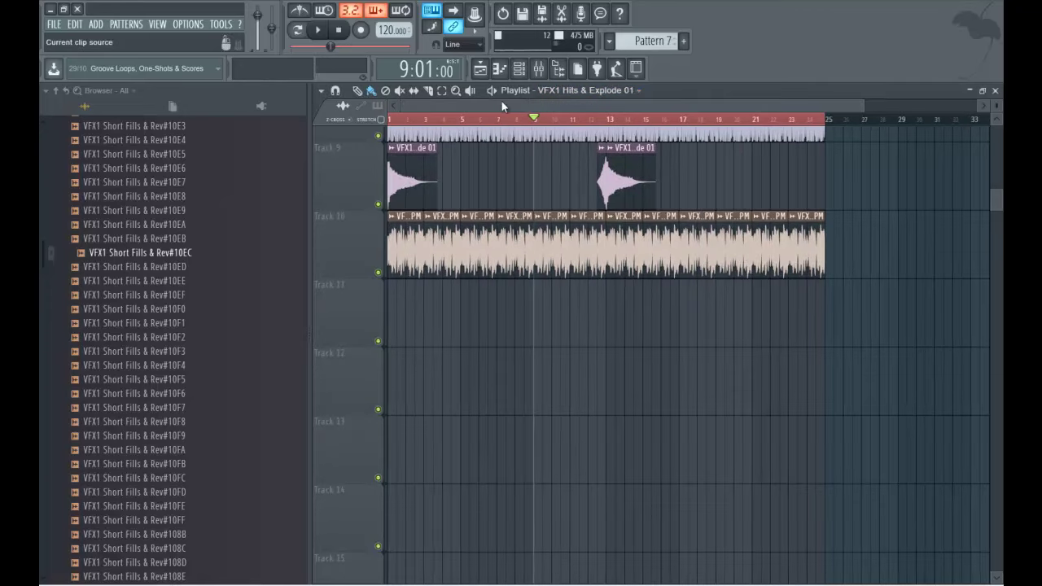
{"action": "double_click", "coordinate": [402, 180]}
{"action": "key", "text": "Escape"}
{"action": "left_click", "coordinate": [622, 169]}
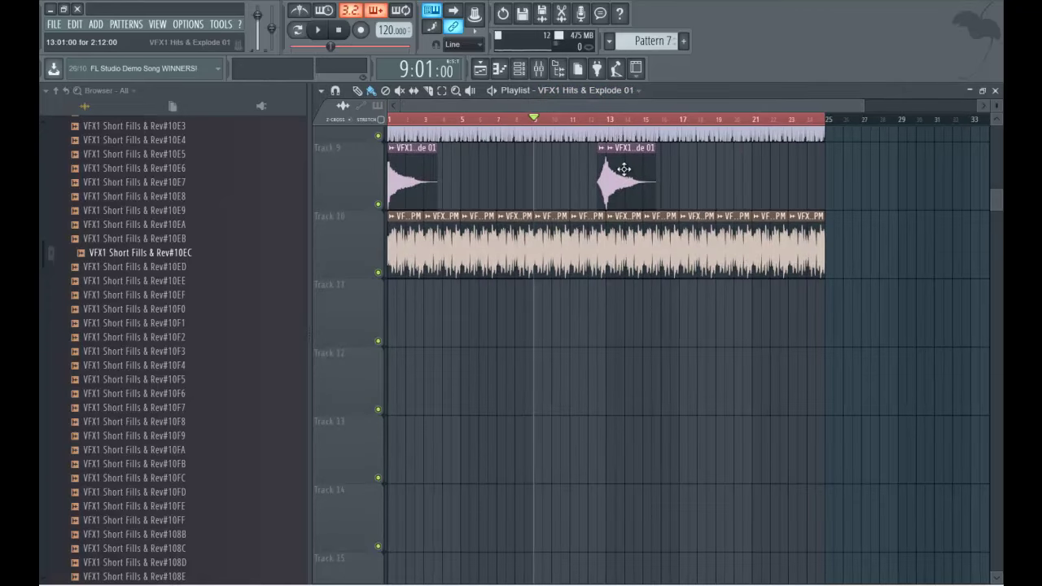
- Lower the VFX1 FX Loops 003 fader to 56% (-10.9 dB) and reopen the channel settings of the bar 13 explosion clip
{"action": "double_click", "coordinate": [624, 169]}
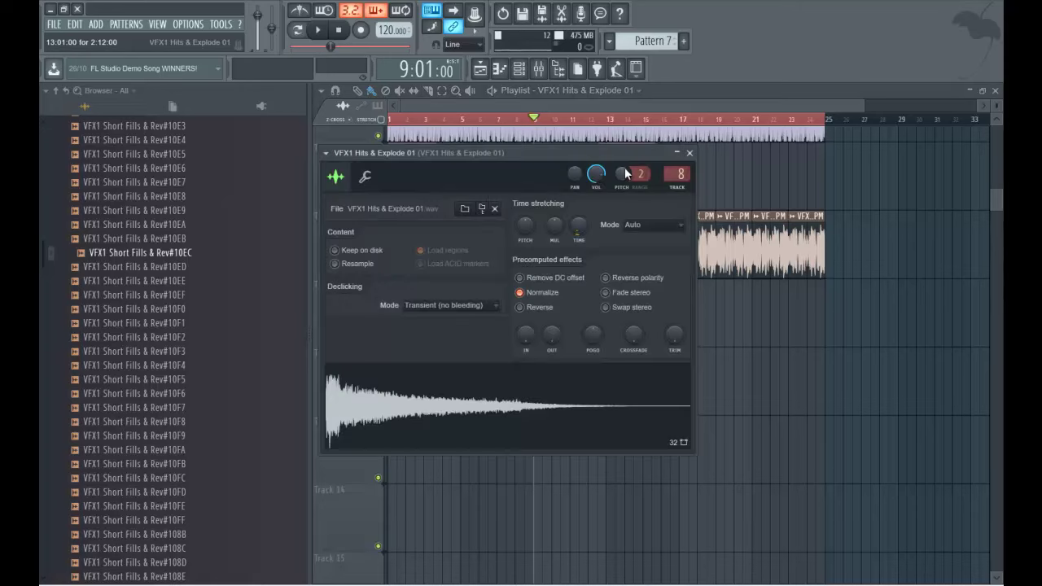
{"action": "left_click", "coordinate": [538, 68]}
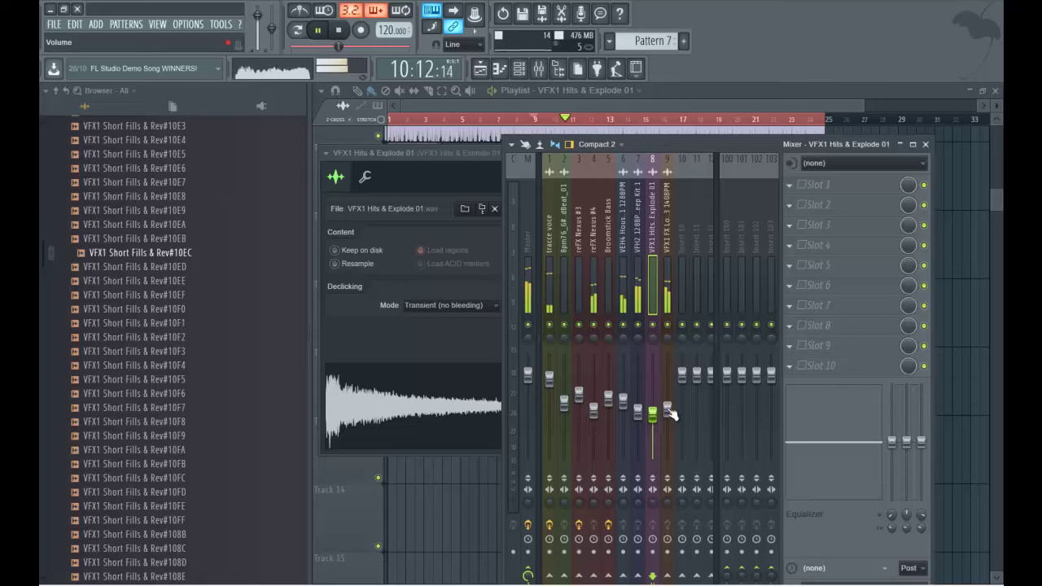
{"action": "left_click", "coordinate": [669, 411]}
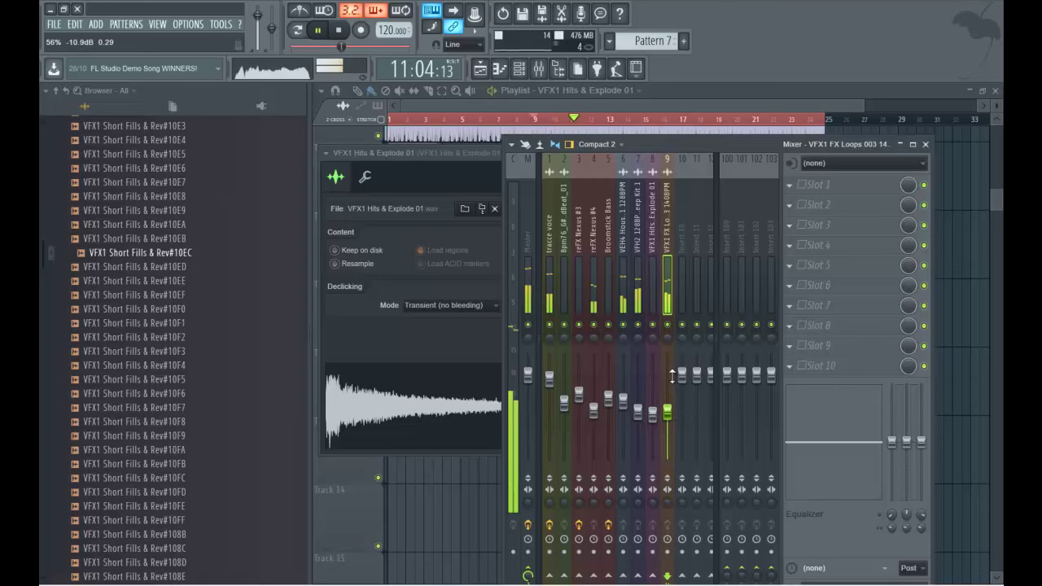
{"action": "left_click", "coordinate": [504, 99]}
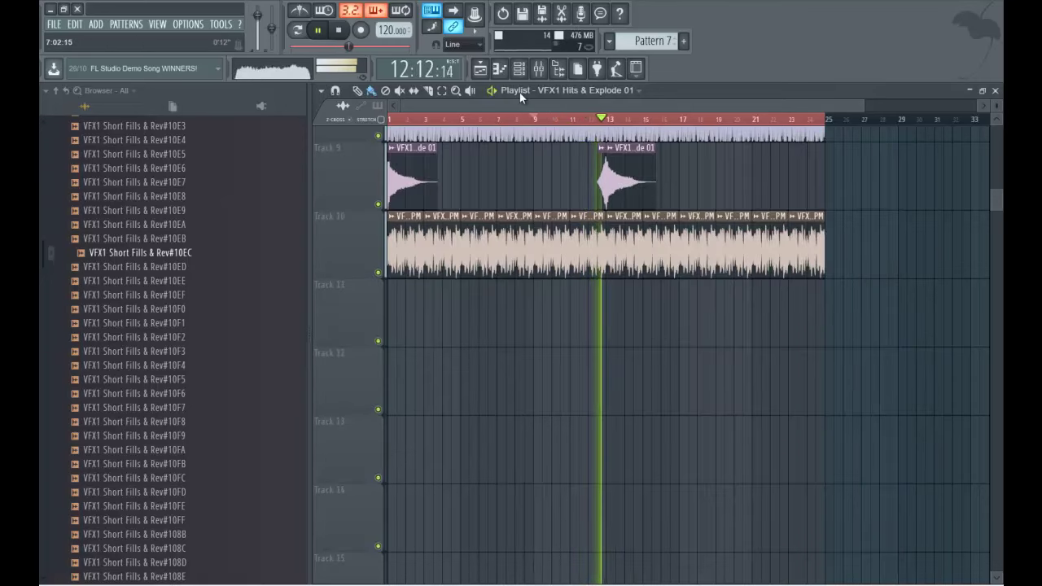
{"action": "double_click", "coordinate": [639, 174]}
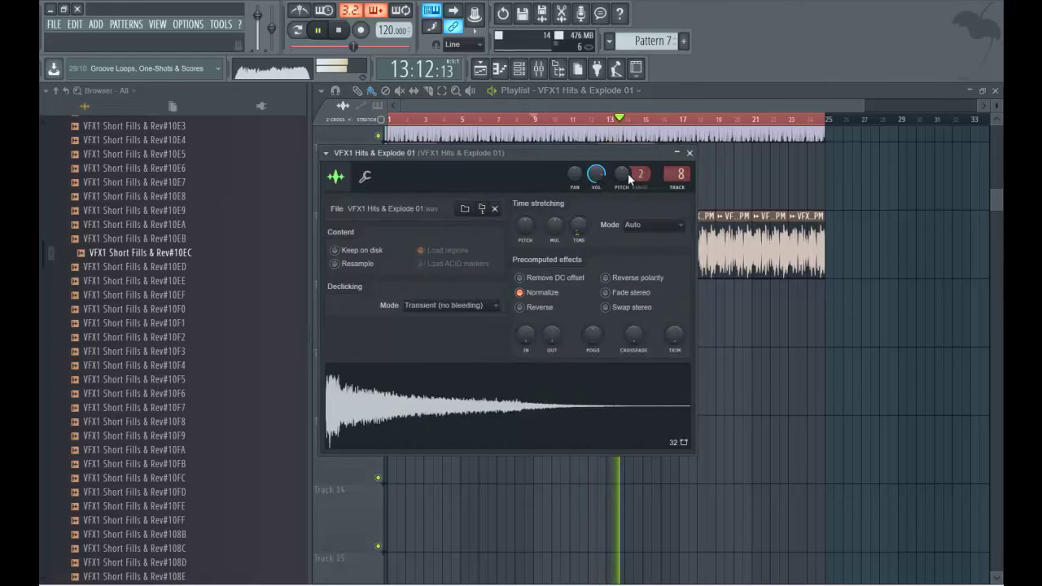
- Open the mixer and lower the level of track 9, the VFX1 FX loop, to about -15.1 dB
{"action": "left_click", "coordinate": [539, 70]}
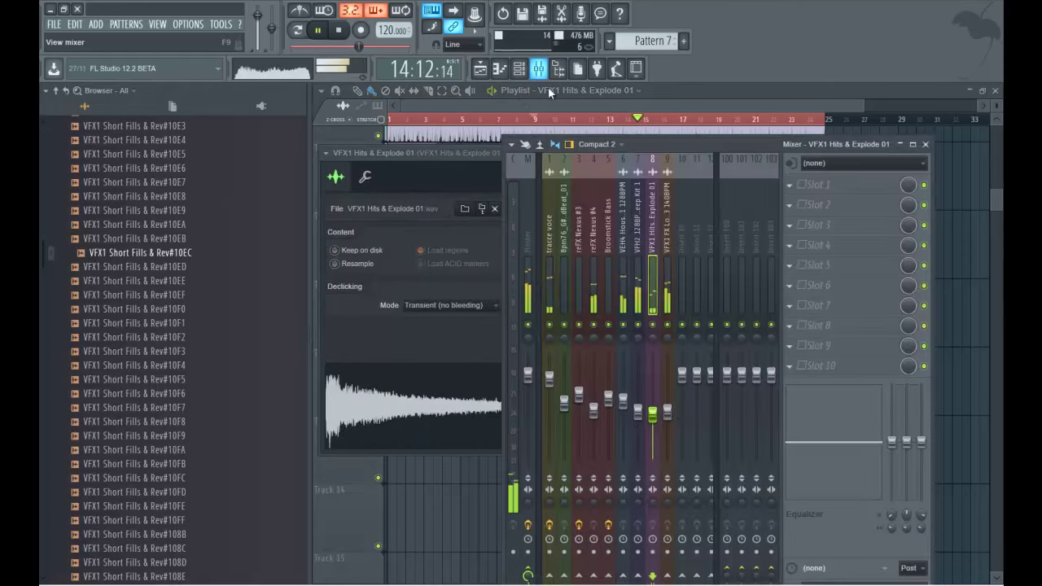
{"action": "left_click", "coordinate": [672, 416]}
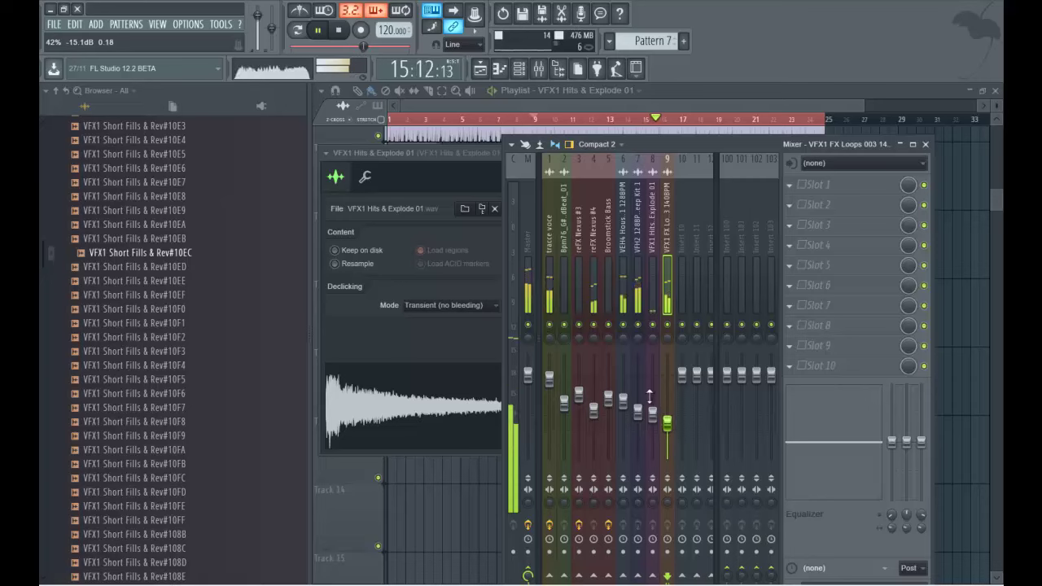
- Solo mixer tracks 1, 2, 4 and 6 in turn, and set track 6, the VEH4 house loop, to about -6.5 dB
{"action": "right_click", "coordinate": [550, 324]}
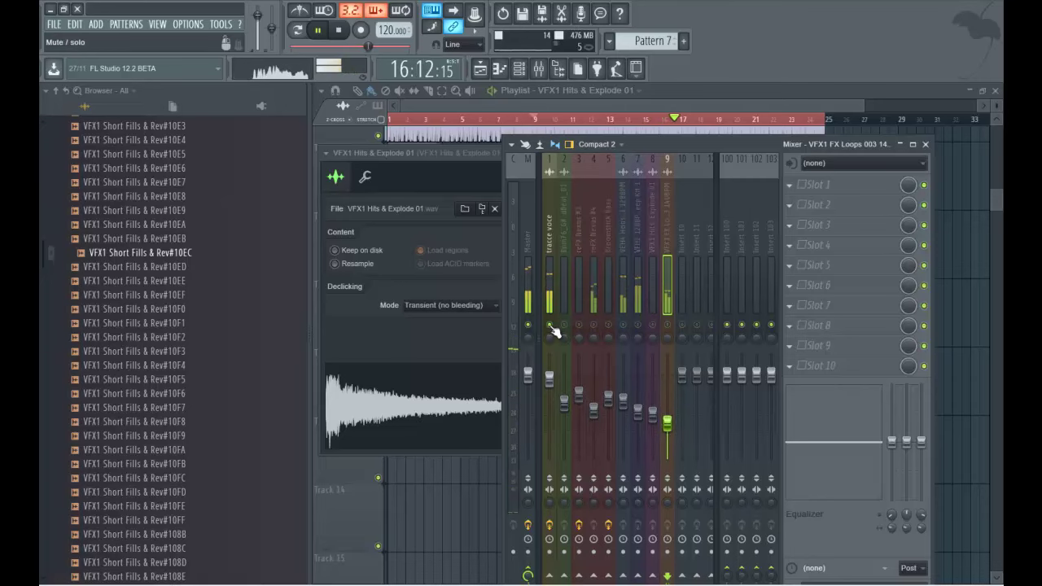
{"action": "right_click", "coordinate": [550, 324]}
{"action": "right_click", "coordinate": [564, 324]}
{"action": "right_click", "coordinate": [564, 327]}
{"action": "right_click", "coordinate": [597, 328]}
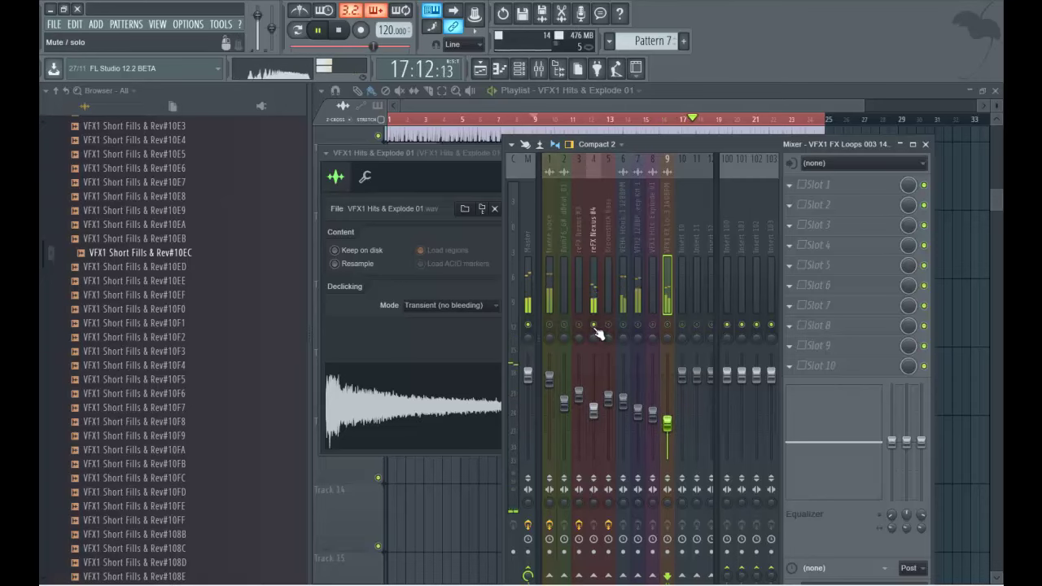
{"action": "right_click", "coordinate": [595, 327]}
{"action": "right_click", "coordinate": [623, 326]}
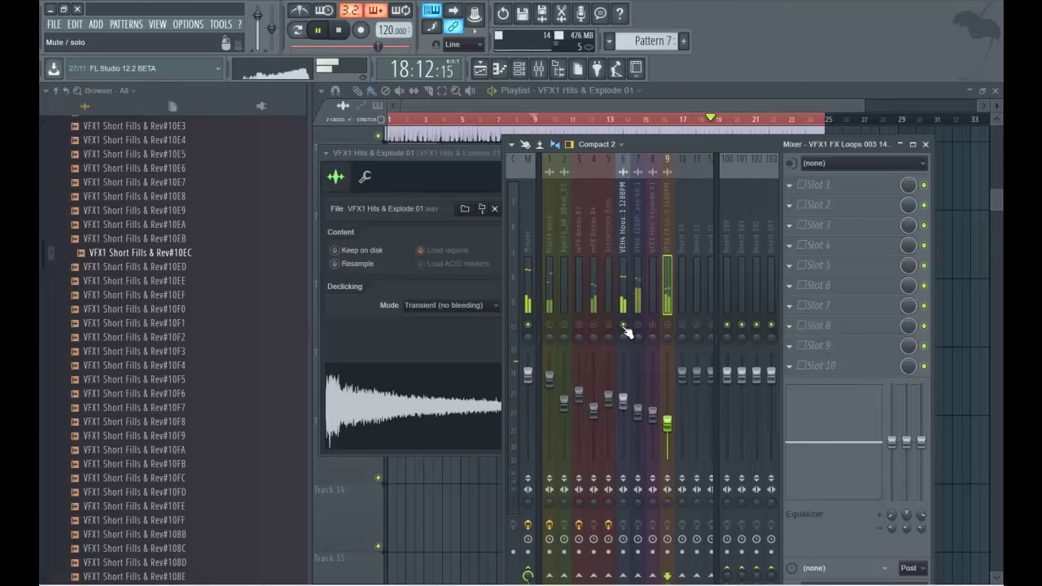
{"action": "left_click", "coordinate": [624, 399]}
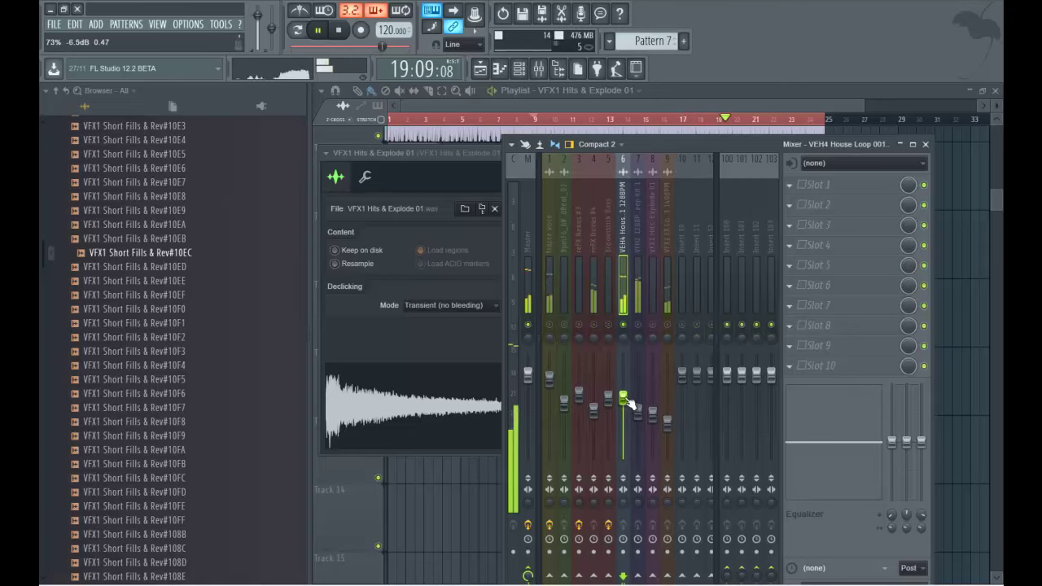
- Check mixer track 7 in solo, restore the full mix, and close the mixer and sample settings windows
{"action": "right_click", "coordinate": [639, 327]}
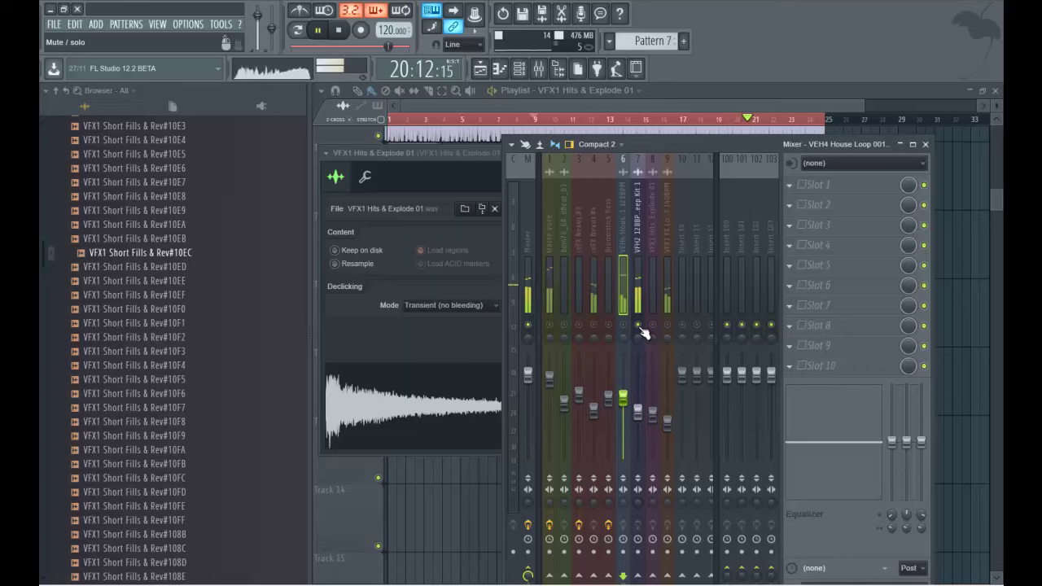
{"action": "left_click", "coordinate": [624, 326]}
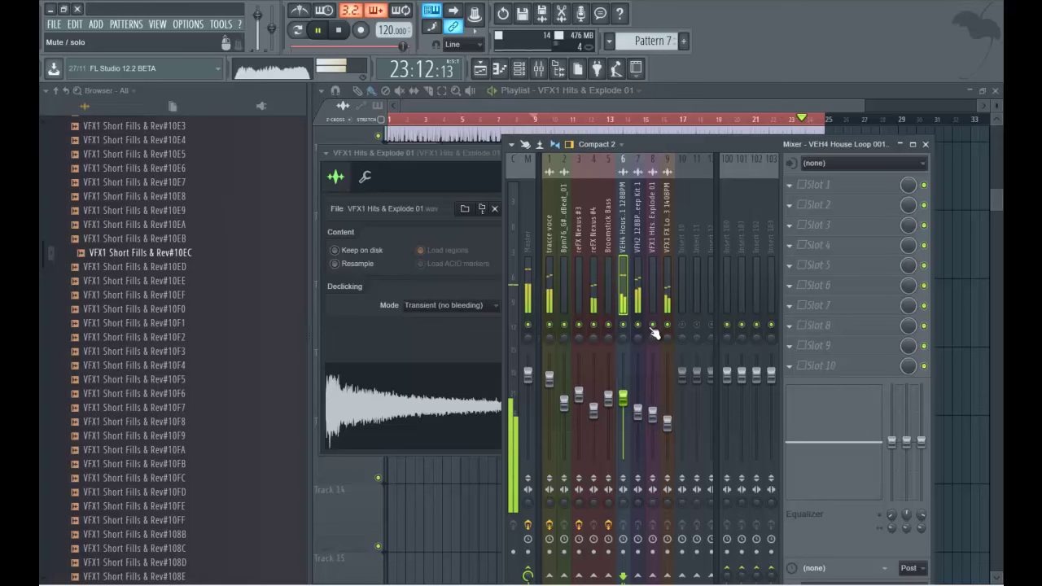
{"action": "left_click", "coordinate": [925, 144]}
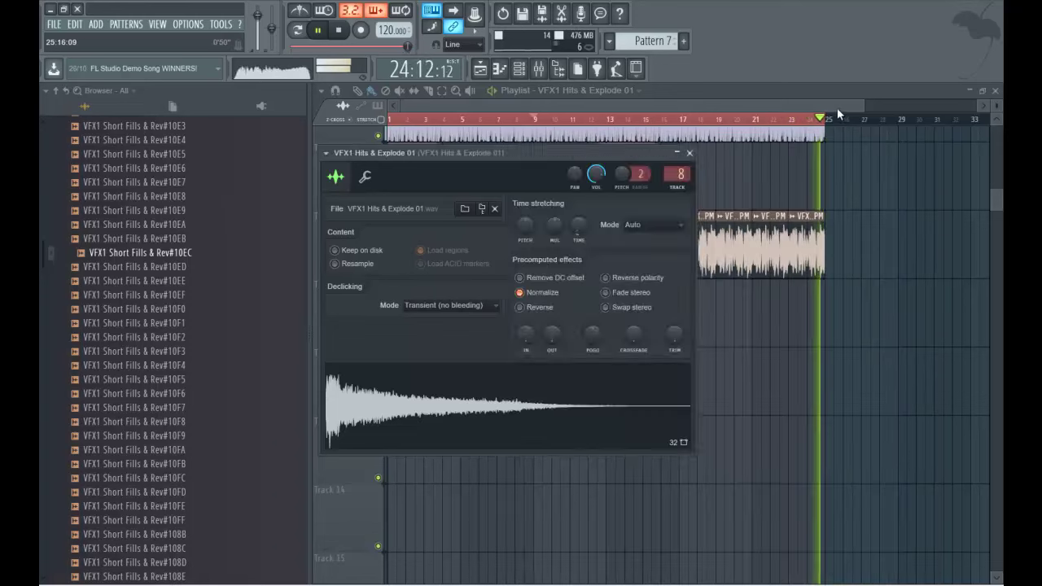
{"action": "left_click", "coordinate": [688, 151]}
{"action": "scroll", "coordinate": [581, 208], "scroll_direction": "up", "scroll_amount": 5}
{"action": "scroll", "coordinate": [581, 208], "scroll_direction": "down", "scroll_amount": 1}
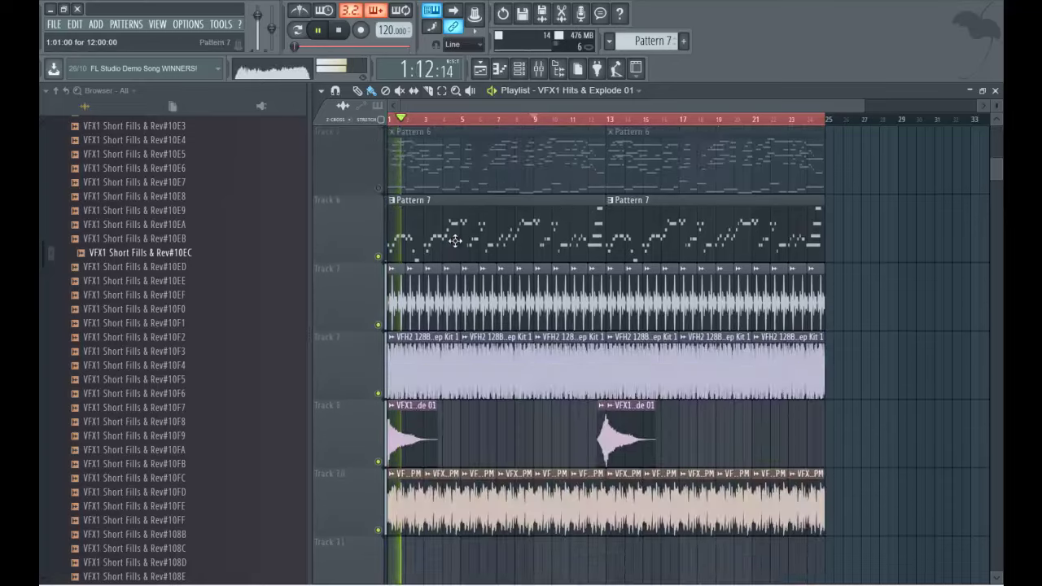
- Mute the VFH2 128BPM loop on playlist Track 8 and compare the mix with Track 10 muted and unmuted
{"action": "scroll", "coordinate": [401, 311], "scroll_direction": "up", "scroll_amount": 4}
{"action": "left_click_drag", "start_coordinate": [383, 394], "coordinate": [385, 267]}
{"action": "scroll", "coordinate": [378, 267], "scroll_direction": "down", "scroll_amount": 3}
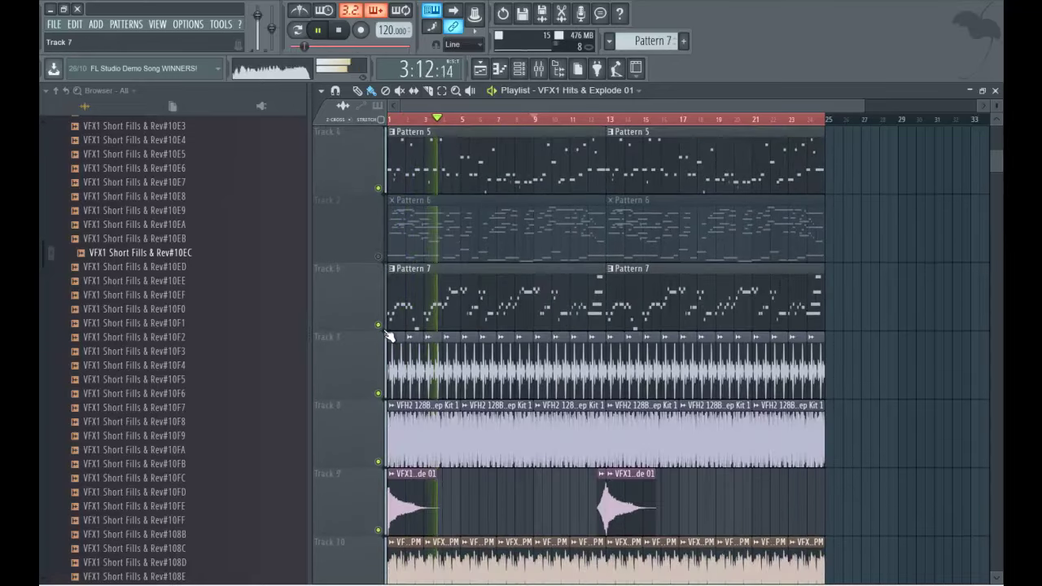
{"action": "scroll", "coordinate": [360, 289], "scroll_direction": "down", "scroll_amount": 3}
{"action": "scroll", "coordinate": [345, 289], "scroll_direction": "up", "scroll_amount": 3}
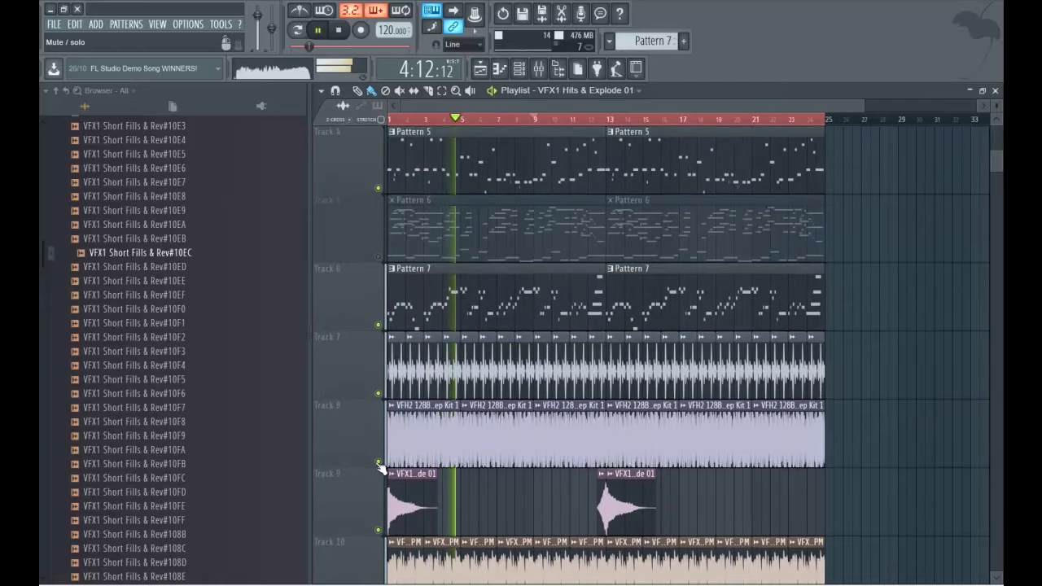
{"action": "left_click", "coordinate": [381, 466]}
{"action": "scroll", "coordinate": [347, 381], "scroll_direction": "down", "scroll_amount": 3}
{"action": "left_click", "coordinate": [378, 397]}
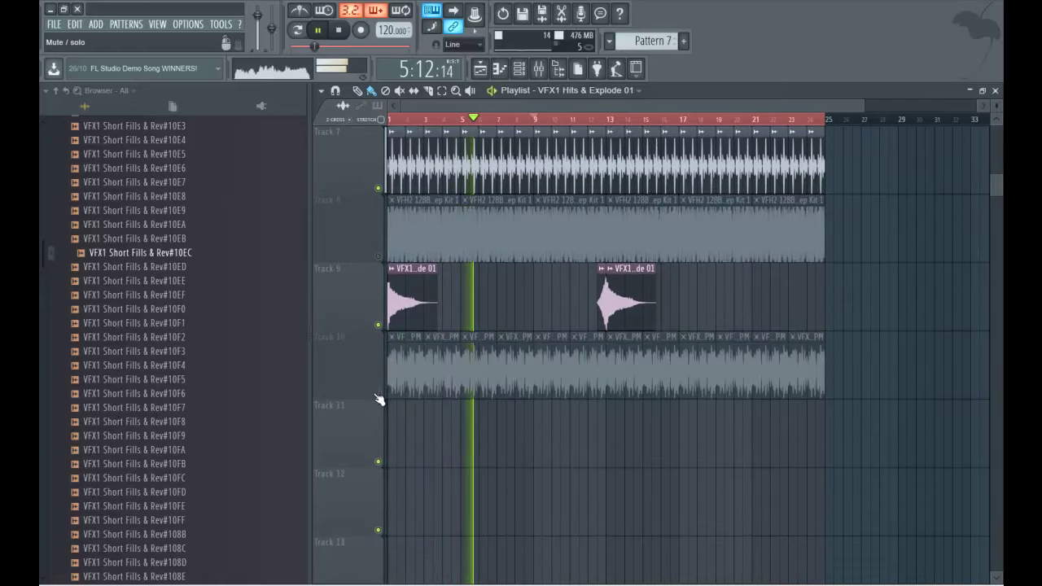
{"action": "left_click", "coordinate": [378, 398]}
- Stop playback, audition effect samples in the browser, and place VFX1 Lazers 06 on Track 11 at bar 16
{"action": "key", "text": "space"}
{"action": "left_click", "coordinate": [143, 349]}
{"action": "scroll", "coordinate": [130, 382], "scroll_direction": "down", "scroll_amount": 8}
{"action": "left_click", "coordinate": [118, 417]}
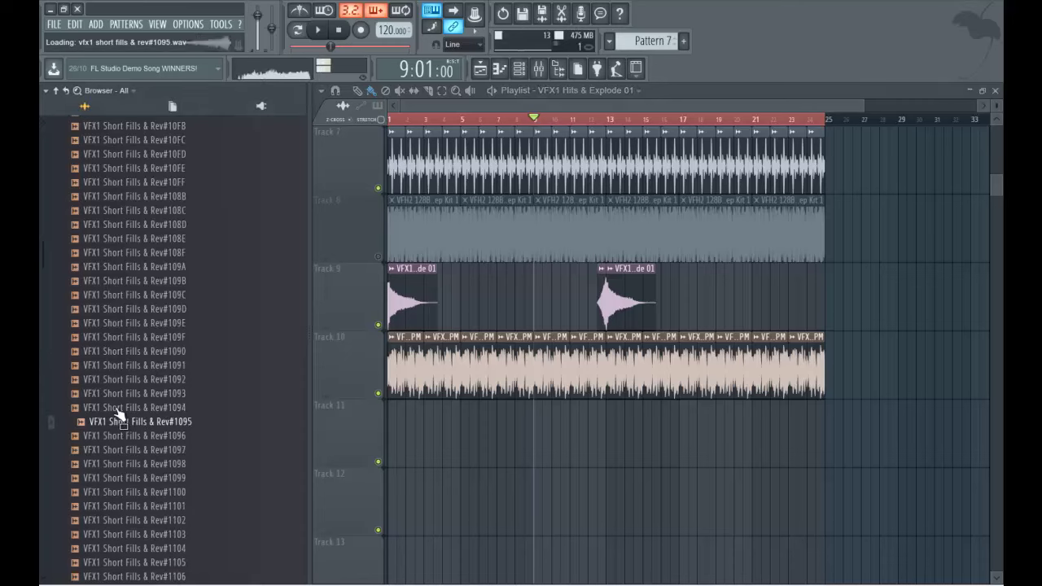
{"action": "scroll", "coordinate": [120, 403], "scroll_direction": "down", "scroll_amount": 10}
{"action": "left_click", "coordinate": [122, 395]}
{"action": "left_click", "coordinate": [127, 368]}
{"action": "left_click", "coordinate": [126, 281]}
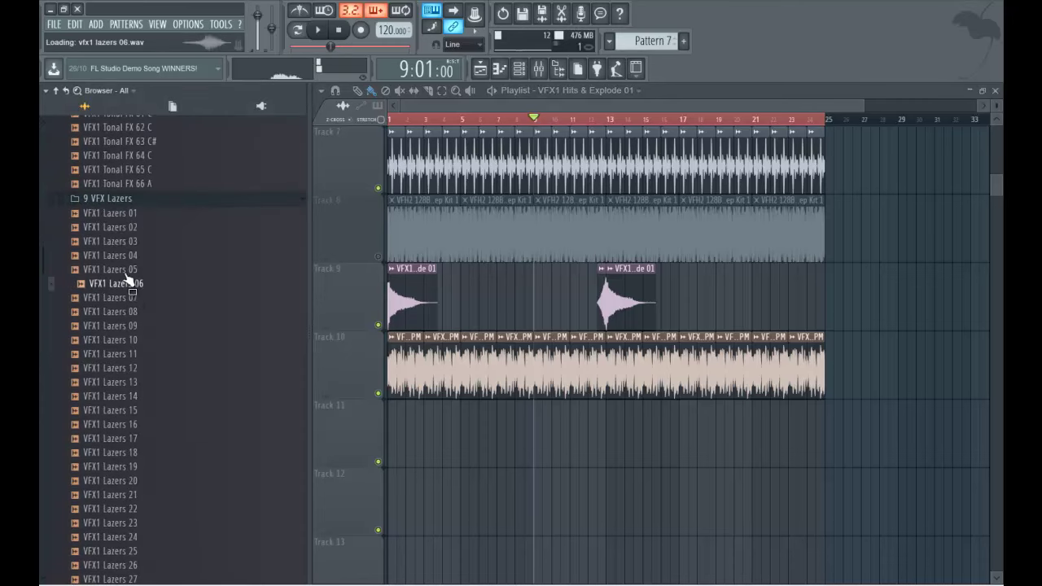
{"action": "left_click_drag", "start_coordinate": [578, 440], "coordinate": [676, 449]}
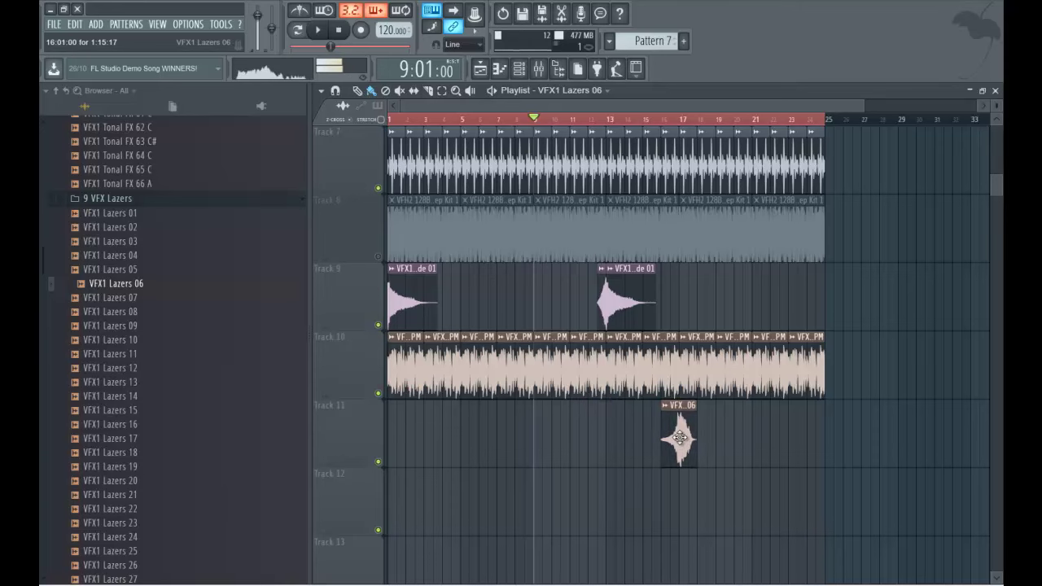
- Time-stretch the VFX1 Lazers 06 sample so its clip ends at bar 25
{"action": "double_click", "coordinate": [677, 437]}
{"action": "left_click_drag", "start_coordinate": [623, 264], "coordinate": [551, 228]}
{"action": "mouse_move", "coordinate": [525, 188]}
{"action": "left_mouse_down"}
{"action": "mouse_move", "coordinate": [511, 108]}
{"action": "mouse_move", "coordinate": [533, 191]}
{"action": "left_mouse_up"}
{"action": "left_click_drag", "start_coordinate": [834, 412], "coordinate": [824, 412]}
- Route the VFX1 Lazers 06 channel to mixer insert 10 and lower that track to about -8.8 dB
{"action": "key", "text": "space"}
{"action": "double_click", "coordinate": [780, 417]}
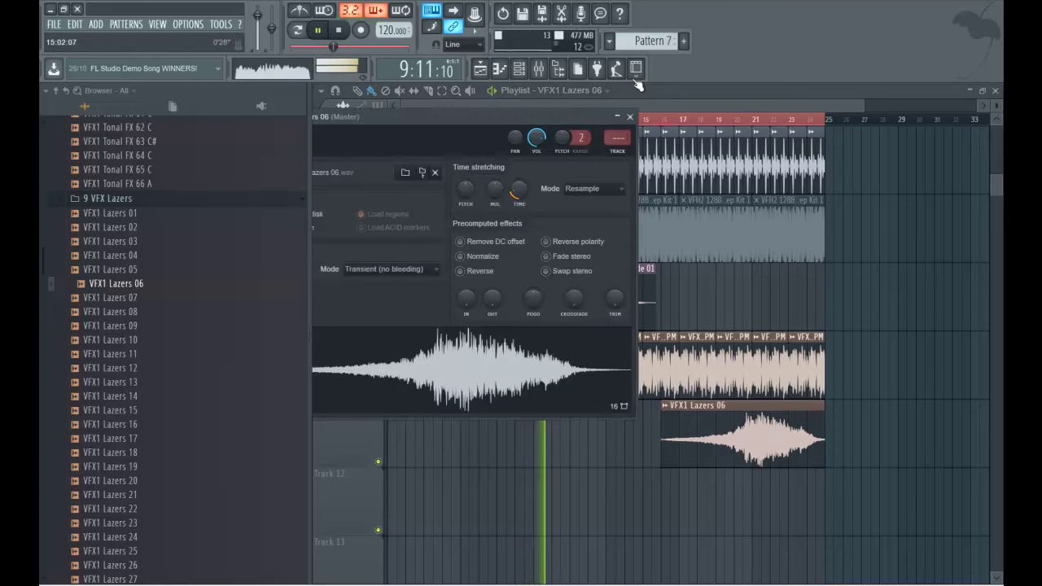
{"action": "key", "text": "space"}
{"action": "left_click", "coordinate": [538, 69]}
{"action": "right_click", "coordinate": [687, 204]}
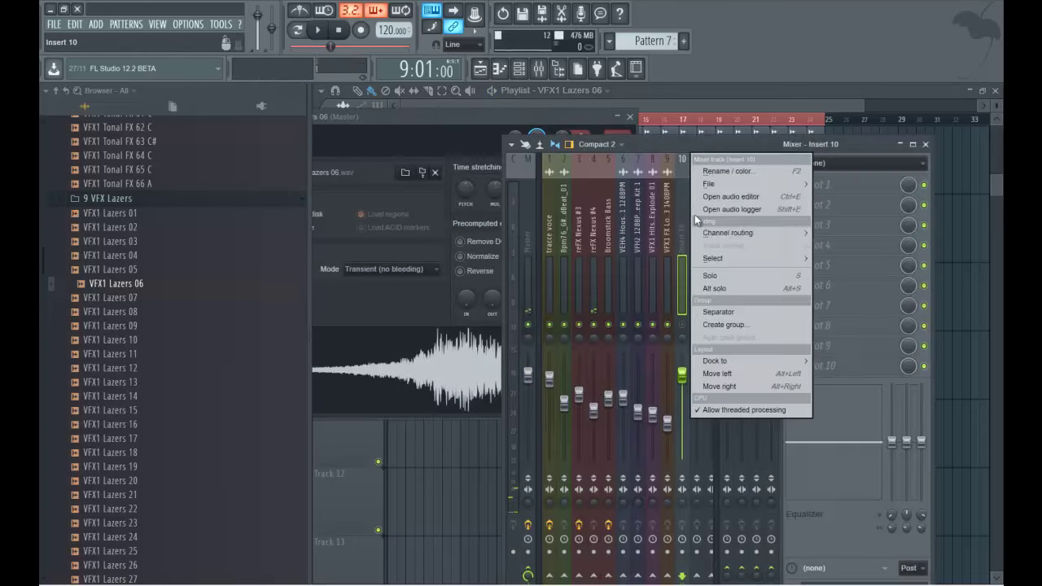
{"action": "mouse_move", "coordinate": [781, 232]}
{"action": "left_click", "coordinate": [846, 233]}
{"action": "key", "text": "space"}
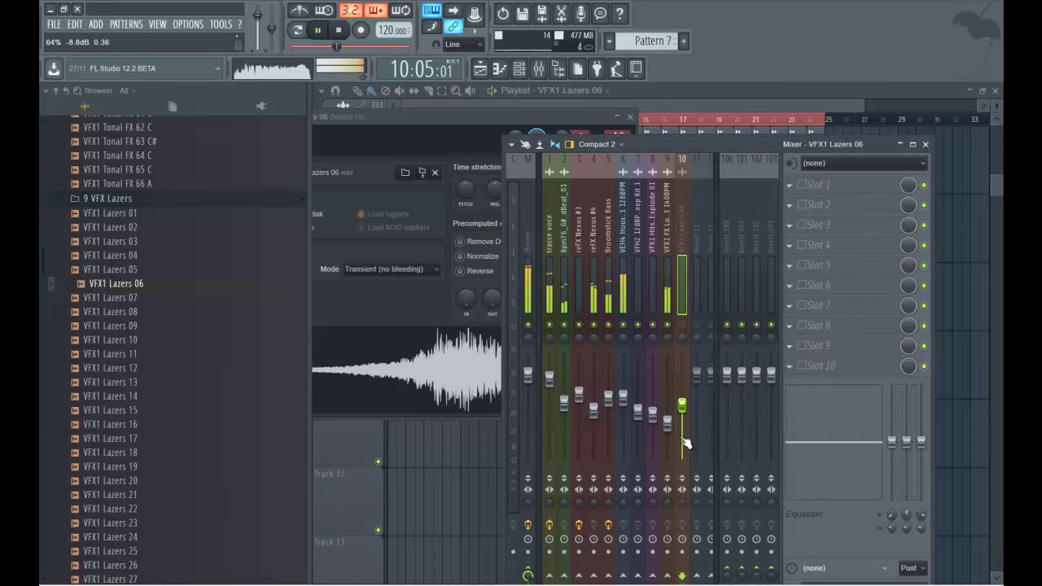
{"action": "left_click", "coordinate": [925, 144]}
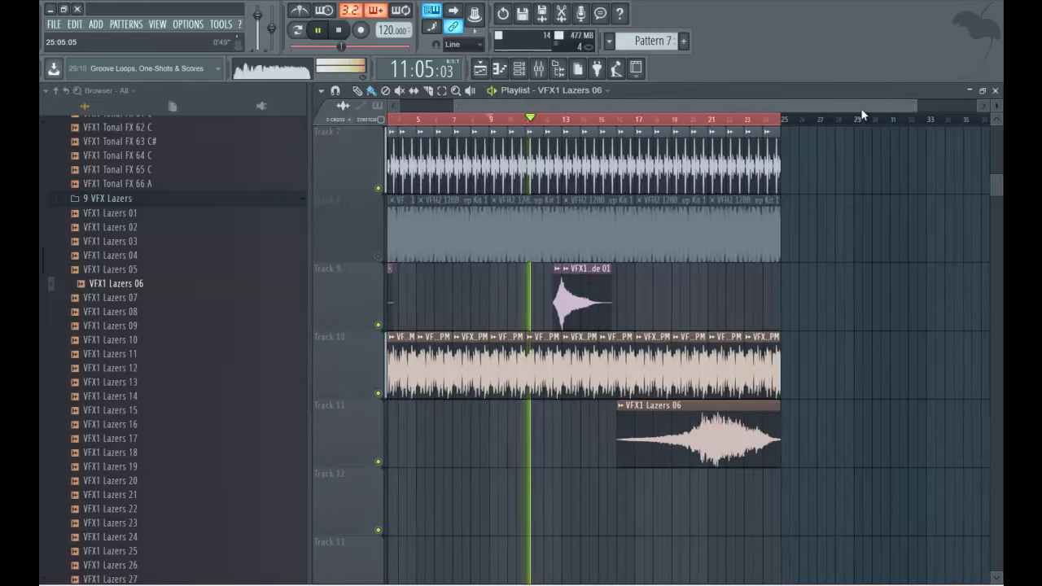
- Remove the explosion clip at bar 13 on Track 9 and route the VFX1 Short Fills & Rev#10EC channel to mixer insert 11
{"action": "left_click", "coordinate": [804, 104]}
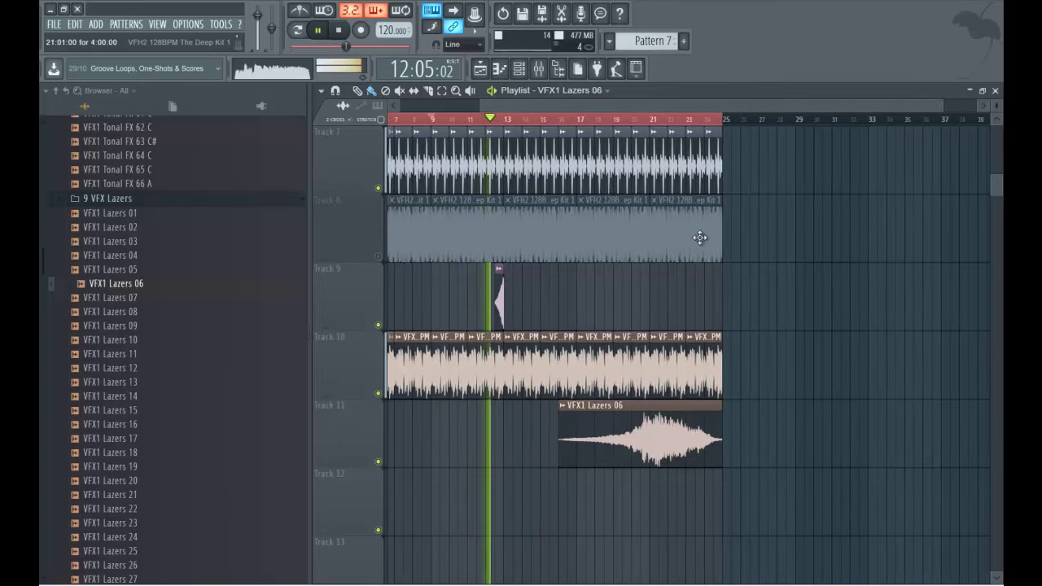
{"action": "double_click", "coordinate": [497, 297]}
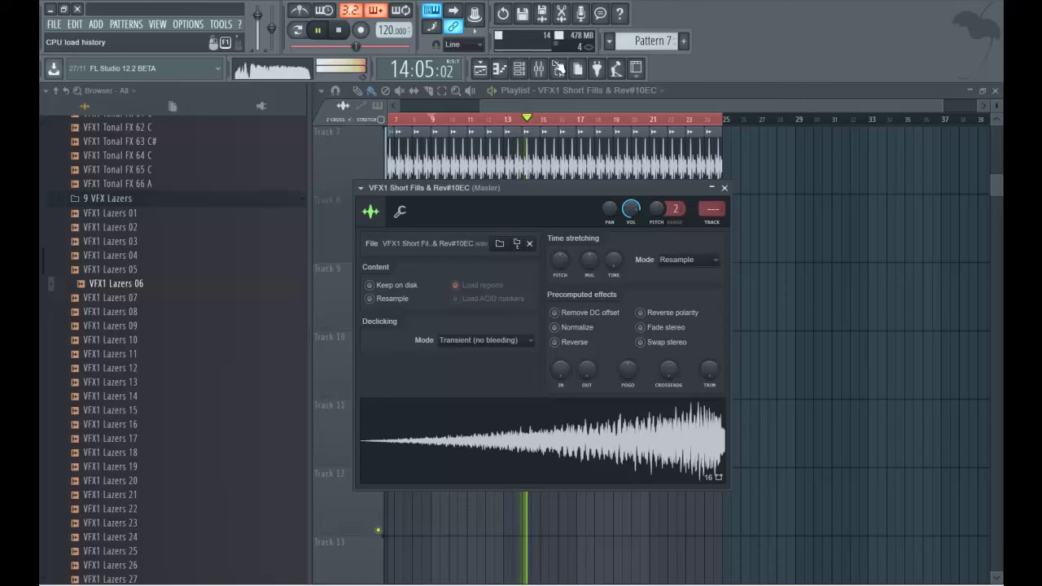
{"action": "left_click", "coordinate": [538, 69]}
{"action": "right_click", "coordinate": [699, 220]}
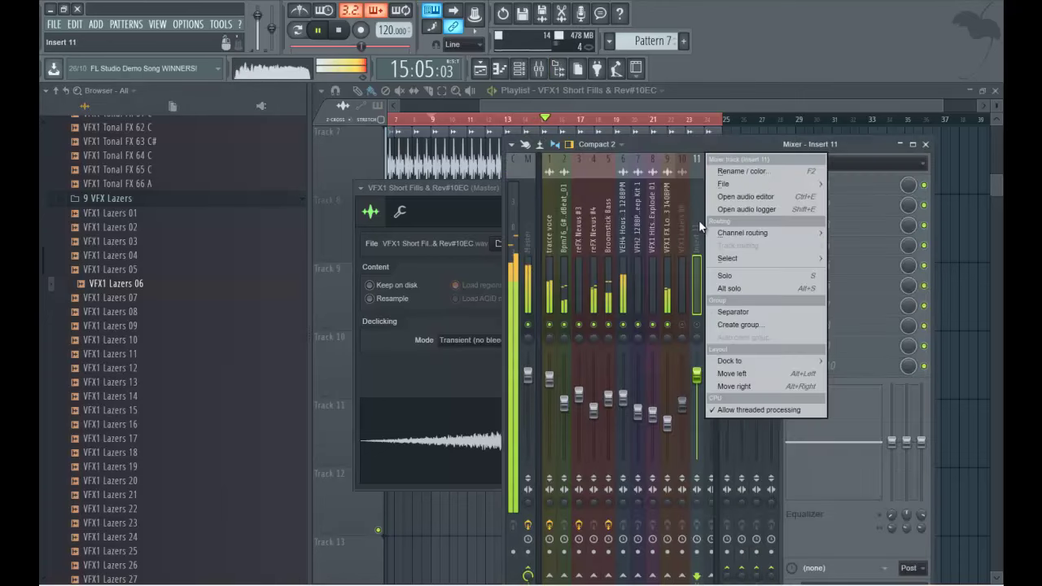
{"action": "mouse_move", "coordinate": [757, 233]}
{"action": "left_click", "coordinate": [856, 236]}
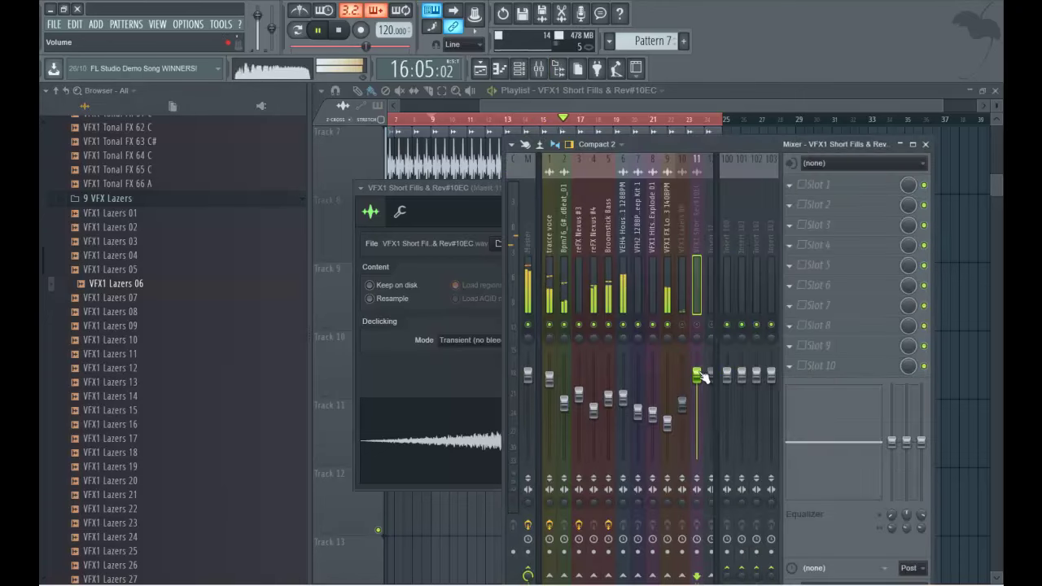
- Play the song around bar 12 and lower mixer track 11, the reversed fill, to about -10.3 dB
{"action": "left_click", "coordinate": [605, 100]}
{"action": "left_click", "coordinate": [492, 128]}
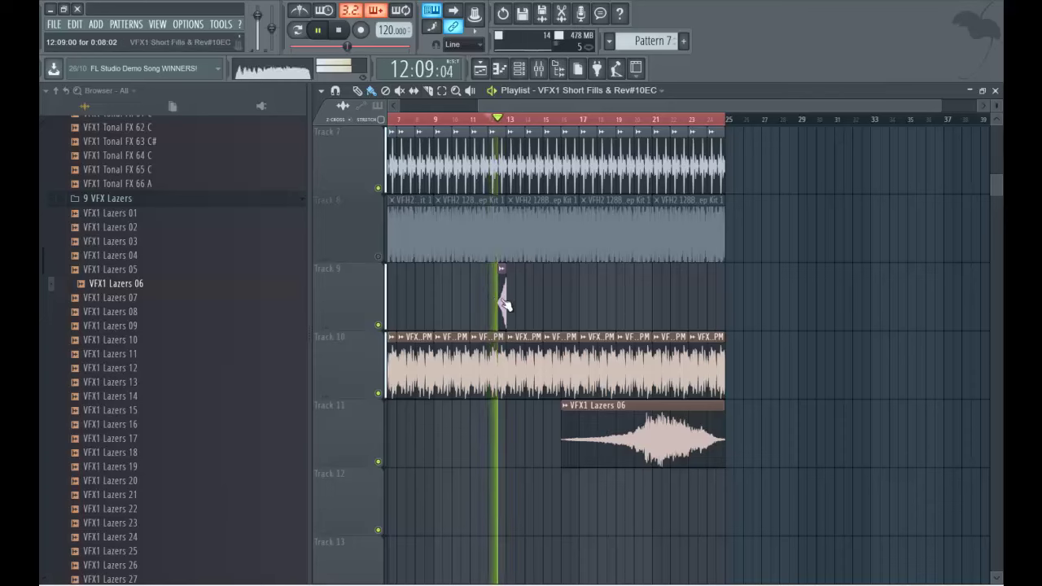
{"action": "double_click", "coordinate": [502, 298]}
{"action": "left_click", "coordinate": [545, 74]}
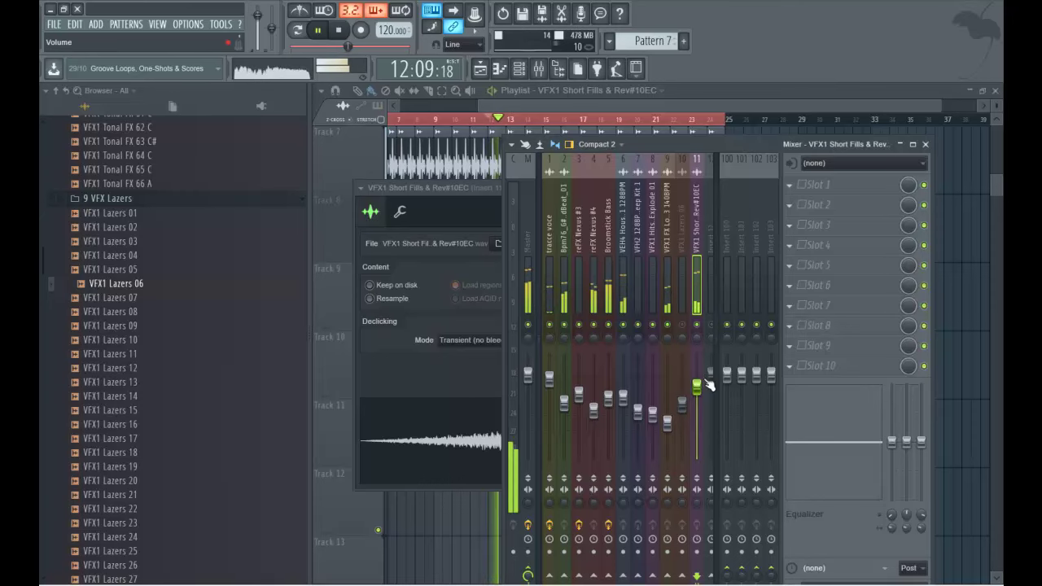
{"action": "left_click_drag", "start_coordinate": [702, 396], "coordinate": [704, 407]}
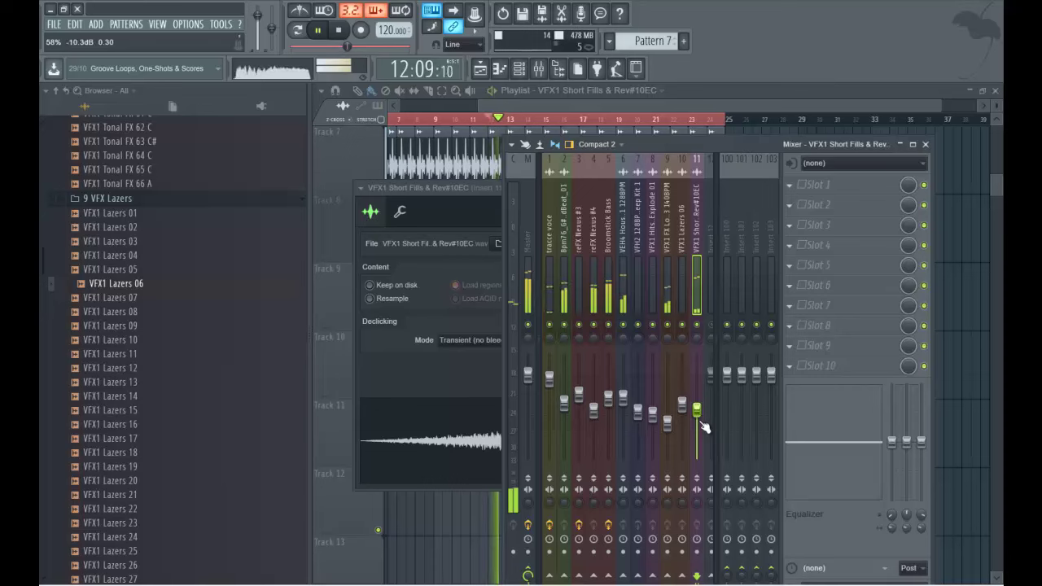
- Add Fruity parametric EQ 2 in slot 10 of track 11, lowering band 7 and cutting band 1 by 18 dB at about 66 Hz
{"action": "left_click", "coordinate": [790, 365]}
{"action": "left_click", "coordinate": [838, 415]}
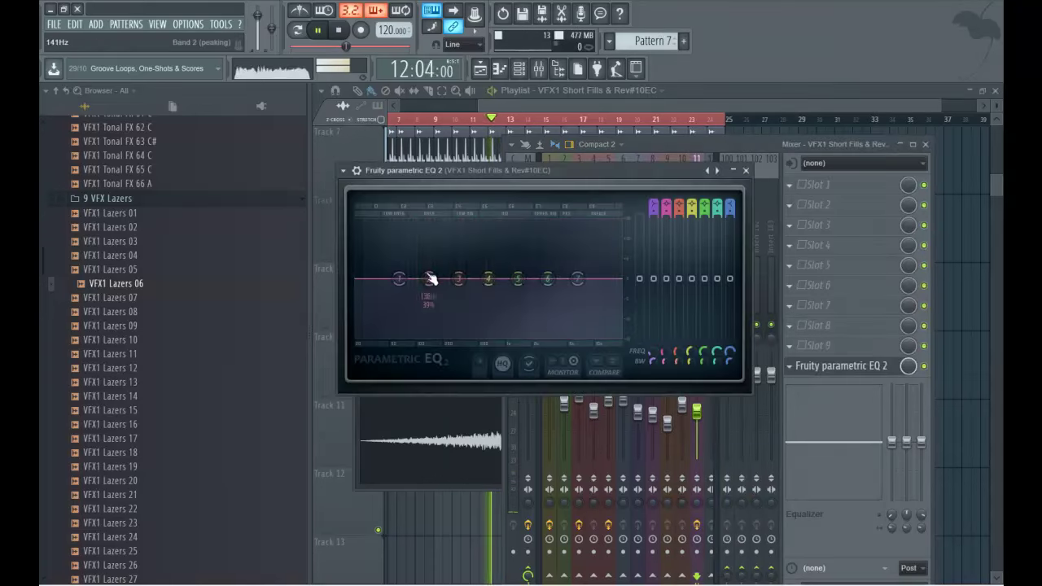
{"action": "left_click_drag", "start_coordinate": [579, 309], "coordinate": [562, 351]}
{"action": "left_click_drag", "start_coordinate": [399, 279], "coordinate": [399, 344]}
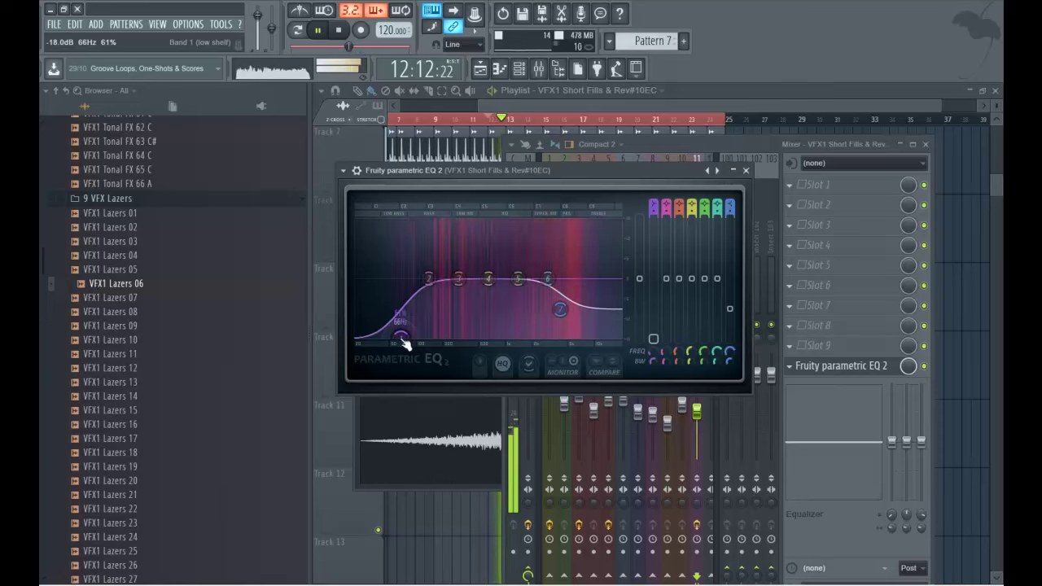
- Set the level of mixer track 11 to about -7.9 dB and close the mixer
{"action": "left_click", "coordinate": [924, 144]}
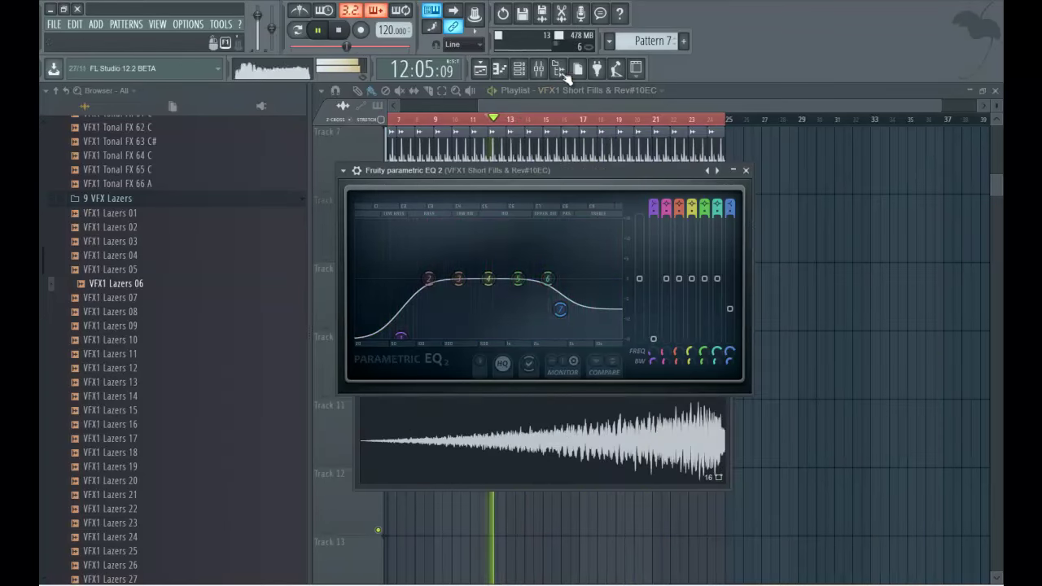
{"action": "key", "text": "F9"}
{"action": "left_click_drag", "start_coordinate": [698, 417], "coordinate": [697, 410]}
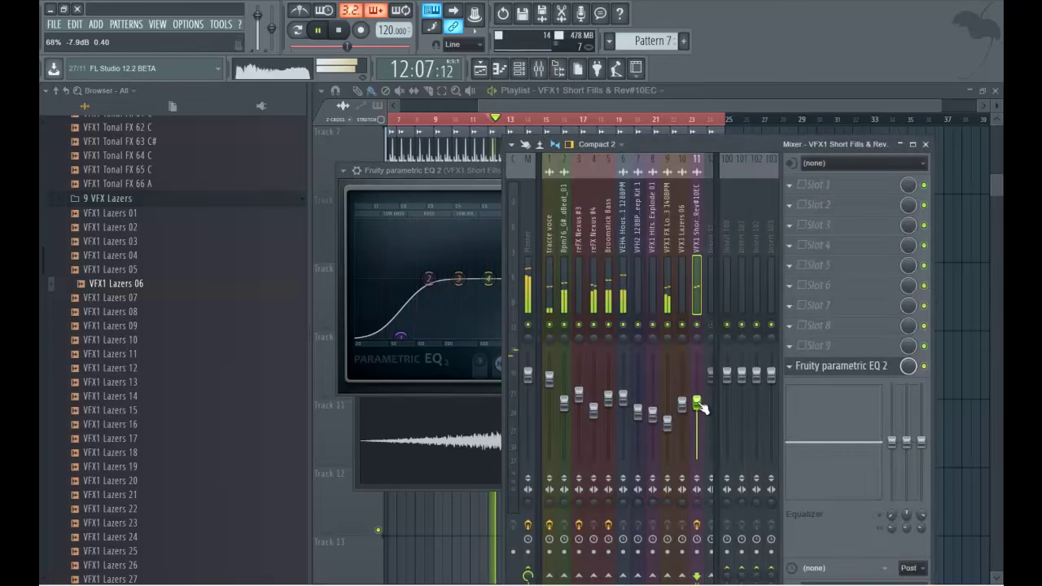
{"action": "left_click", "coordinate": [926, 145]}
- Look over the playlist, stop playback, and audition samples in the 10 VFX Bonus FX folder, including 07 and 04
{"action": "left_click", "coordinate": [695, 105]}
{"action": "scroll", "coordinate": [548, 179], "scroll_direction": "up", "scroll_amount": 4}
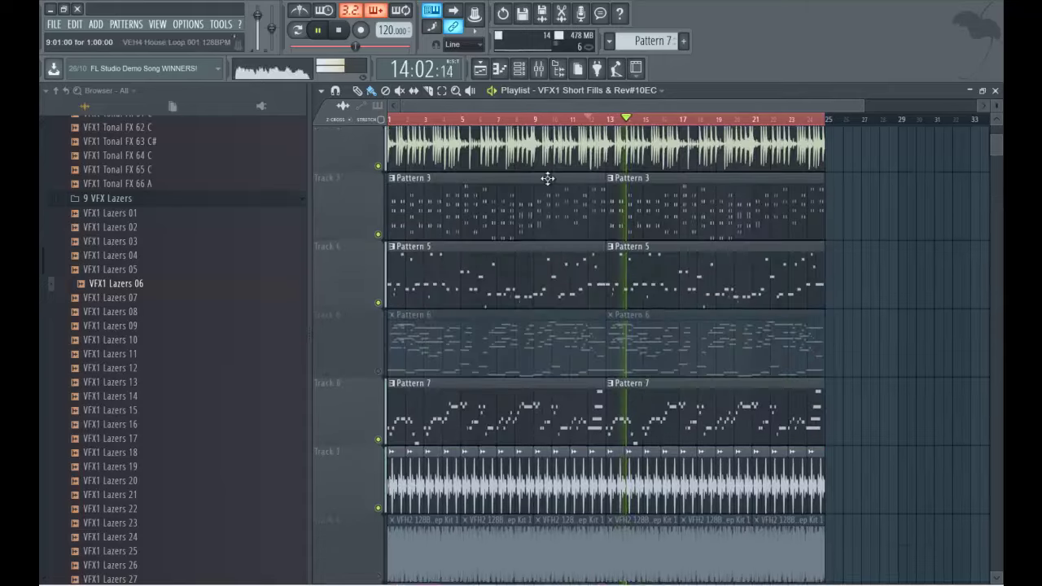
{"action": "scroll", "coordinate": [547, 178], "scroll_direction": "down", "scroll_amount": 5}
{"action": "left_click", "coordinate": [133, 198]}
{"action": "scroll", "coordinate": [142, 210], "scroll_direction": "down", "scroll_amount": 6}
{"action": "scroll", "coordinate": [163, 210], "scroll_direction": "up", "scroll_amount": 4}
{"action": "left_click", "coordinate": [146, 244]}
{"action": "key", "text": "space"}
{"action": "left_click", "coordinate": [149, 230]}
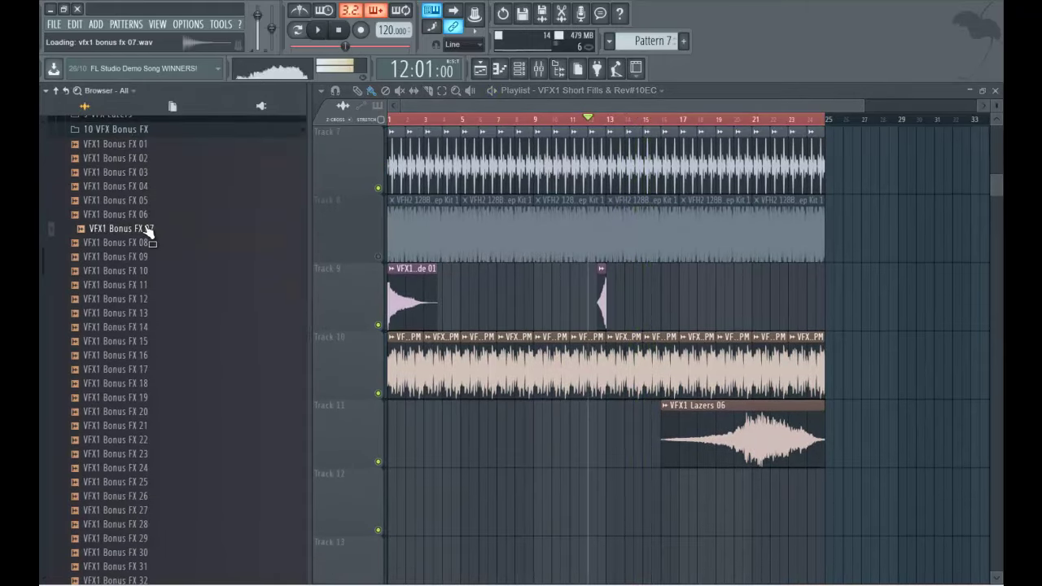
{"action": "left_click", "coordinate": [134, 186]}
- Open the VEE Electro Loops 128 BPM folder of Vengeance Electro Essentials Vol.1 and audition VEE Electro Loop 002
{"action": "left_click", "coordinate": [136, 133]}
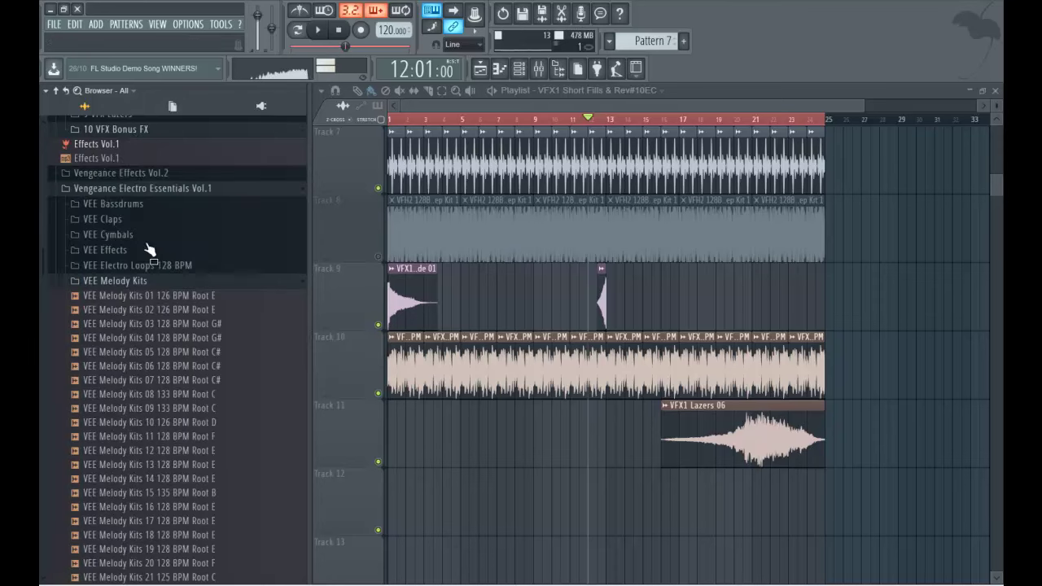
{"action": "left_click", "coordinate": [159, 281]}
{"action": "left_click", "coordinate": [156, 265]}
{"action": "left_click", "coordinate": [159, 293]}
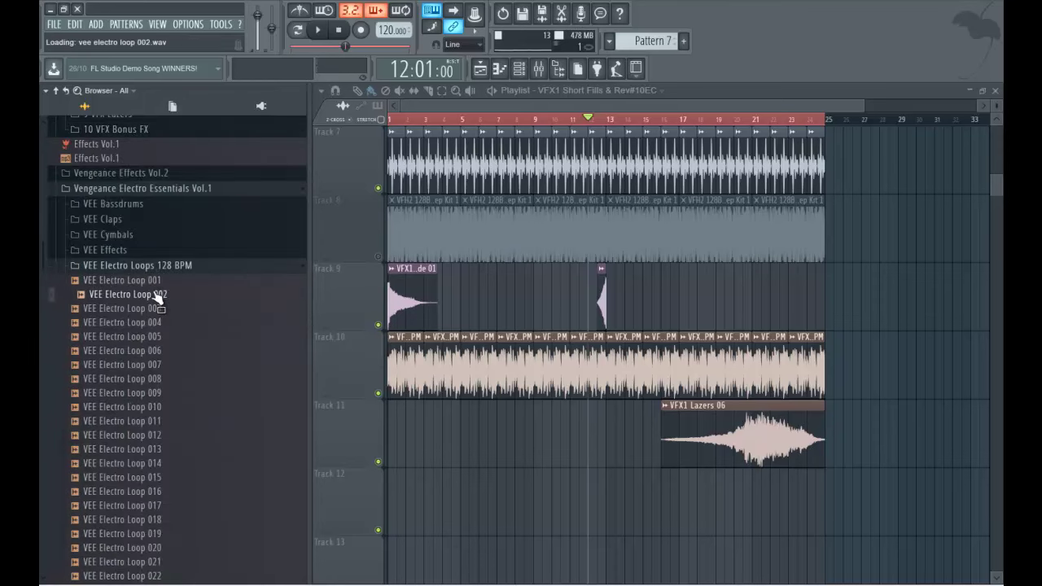
- Audition further loops in the VEE Electro Loops 128 BPM folder, including 022, 023 and 024
{"action": "left_click", "coordinate": [159, 322]}
{"action": "scroll", "coordinate": [155, 326], "scroll_direction": "down", "scroll_amount": 3}
{"action": "scroll", "coordinate": [153, 322], "scroll_direction": "down", "scroll_amount": 5}
{"action": "left_click", "coordinate": [155, 322]}
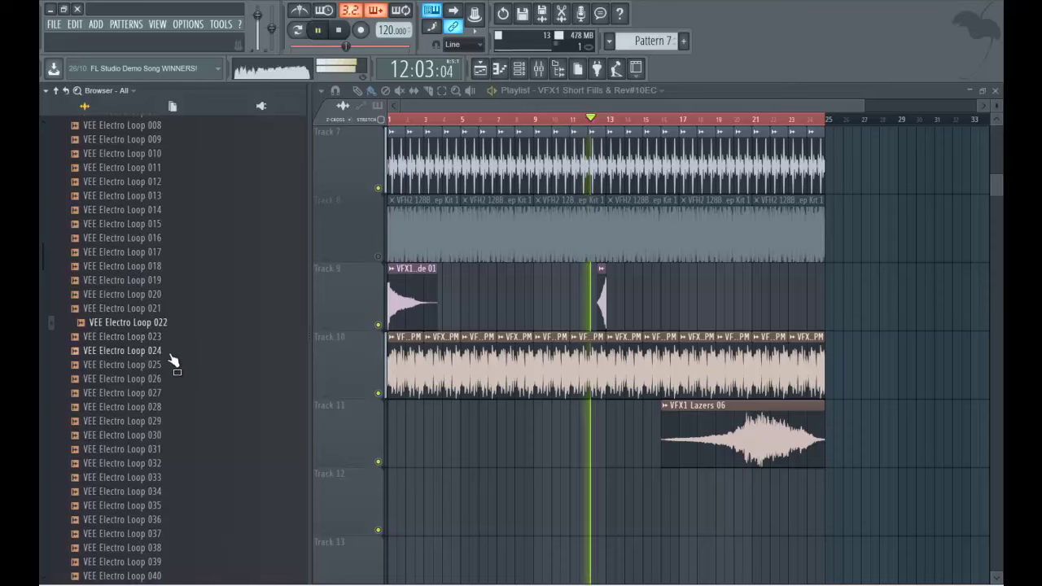
{"action": "left_click", "coordinate": [150, 350]}
{"action": "left_click", "coordinate": [156, 337]}
{"action": "left_click", "coordinate": [153, 323]}
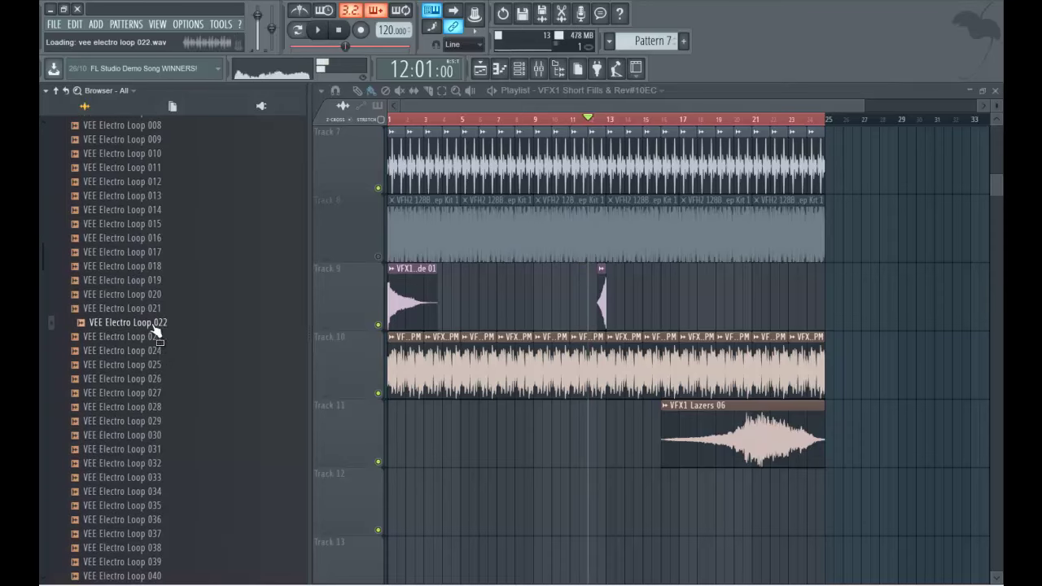
- Place VEE Electro Loop 021 at the start of playlist Track 12 and time-stretch it to fill exactly one bar
{"action": "left_click", "coordinate": [154, 309]}
{"action": "left_click_drag", "start_coordinate": [476, 487], "coordinate": [367, 498]}
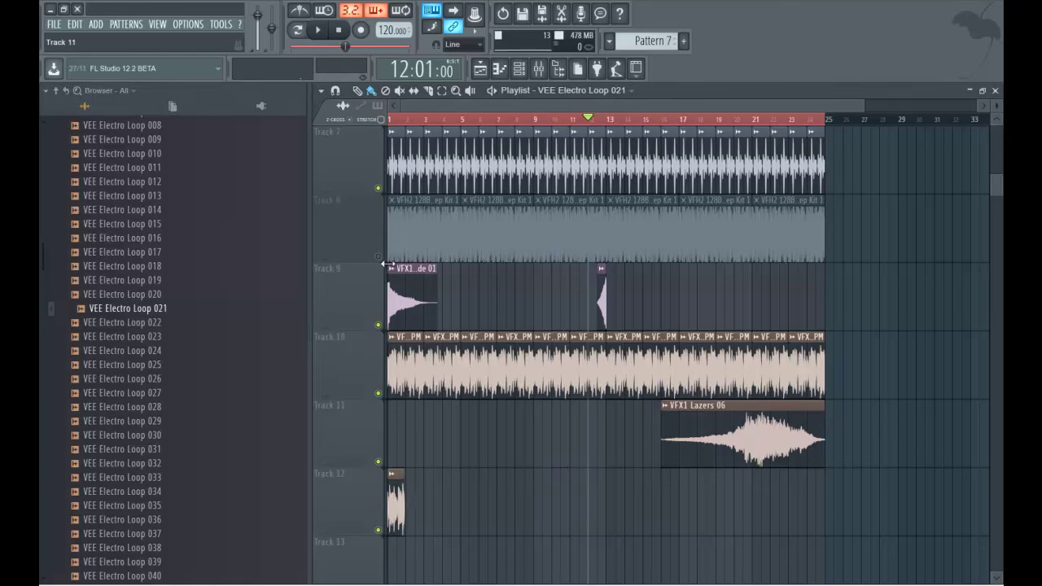
{"action": "scroll", "coordinate": [426, 105], "scroll_direction": "up", "scroll_amount": 5}
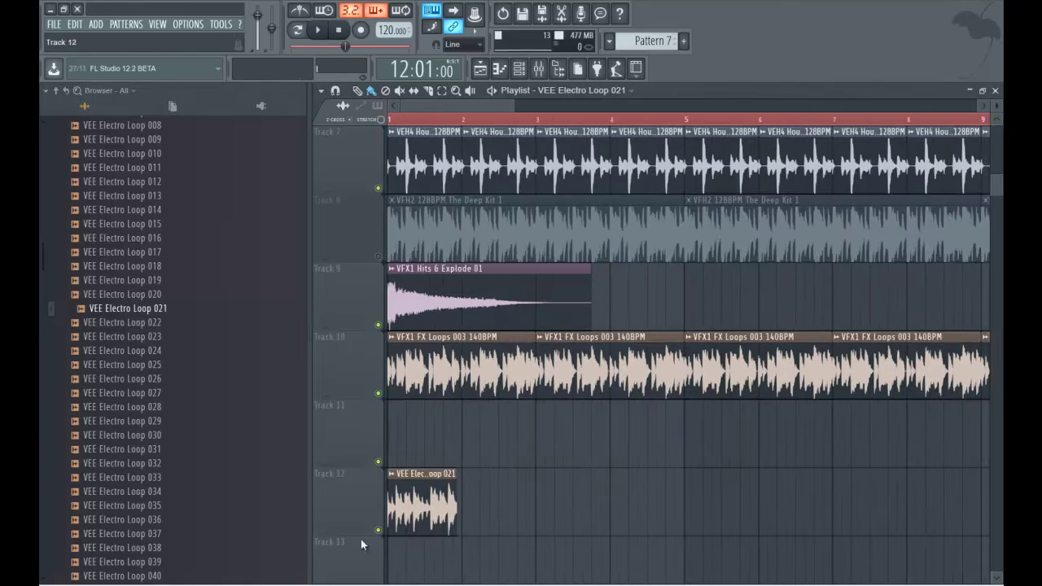
{"action": "double_click", "coordinate": [424, 504]}
{"action": "left_click_drag", "start_coordinate": [569, 233], "coordinate": [679, 102]}
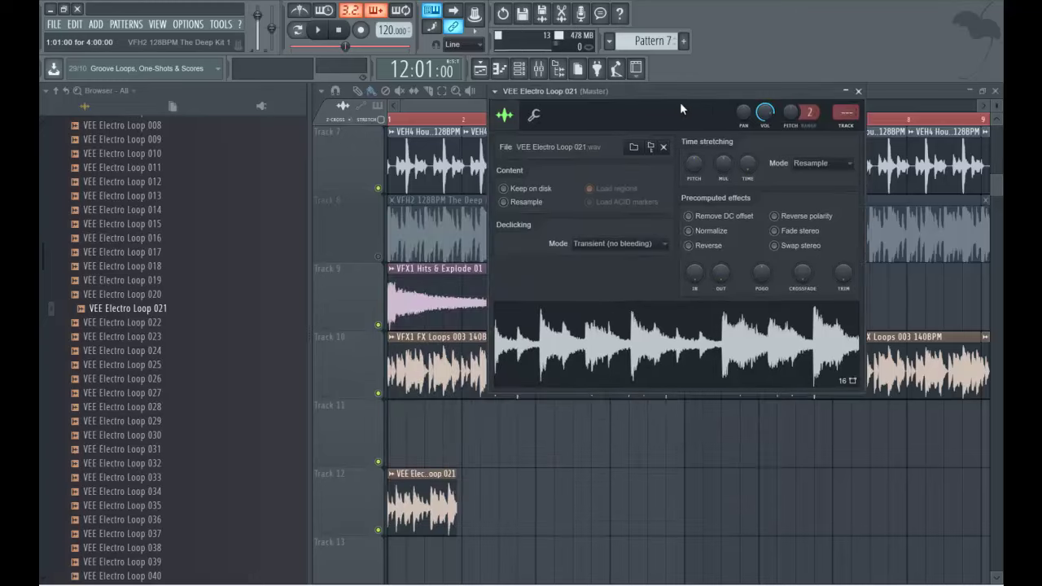
{"action": "left_click_drag", "start_coordinate": [751, 165], "coordinate": [747, 147]}
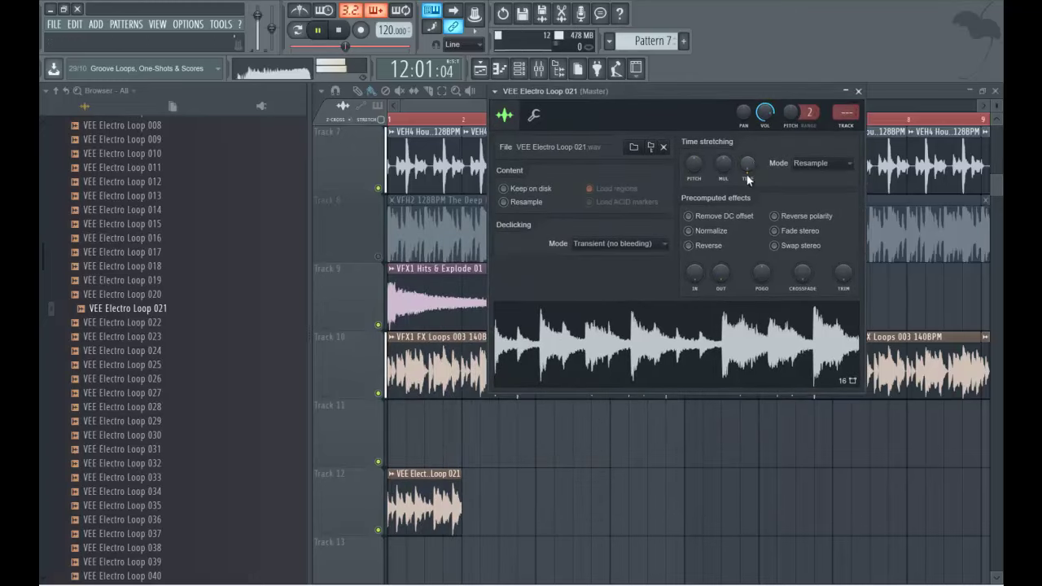
- Repeat the VEE Electro Loop 021 clip along Track 12 up to bar 25 and stop playback
{"action": "mouse_move", "coordinate": [412, 473]}
{"action": "left_mouse_down"}
{"action": "mouse_move", "coordinate": [481, 489]}
{"action": "mouse_move", "coordinate": [969, 488]}
{"action": "mouse_move", "coordinate": [984, 453]}
{"action": "left_mouse_up"}
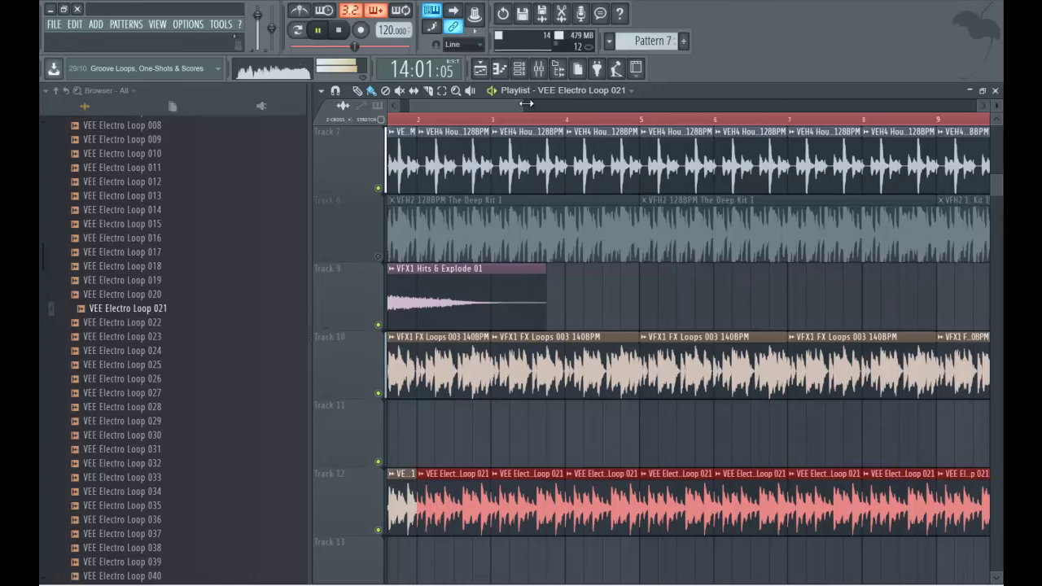
{"action": "left_click_drag", "start_coordinate": [525, 104], "coordinate": [981, 106]}
{"action": "mouse_move", "coordinate": [516, 492]}
{"action": "left_mouse_down"}
{"action": "mouse_move", "coordinate": [675, 493]}
{"action": "mouse_move", "coordinate": [768, 516]}
{"action": "mouse_move", "coordinate": [739, 496]}
{"action": "mouse_move", "coordinate": [699, 500]}
{"action": "left_mouse_up"}
{"action": "double_click", "coordinate": [705, 493]}
{"action": "key", "text": "Escape"}
{"action": "key", "text": "space"}
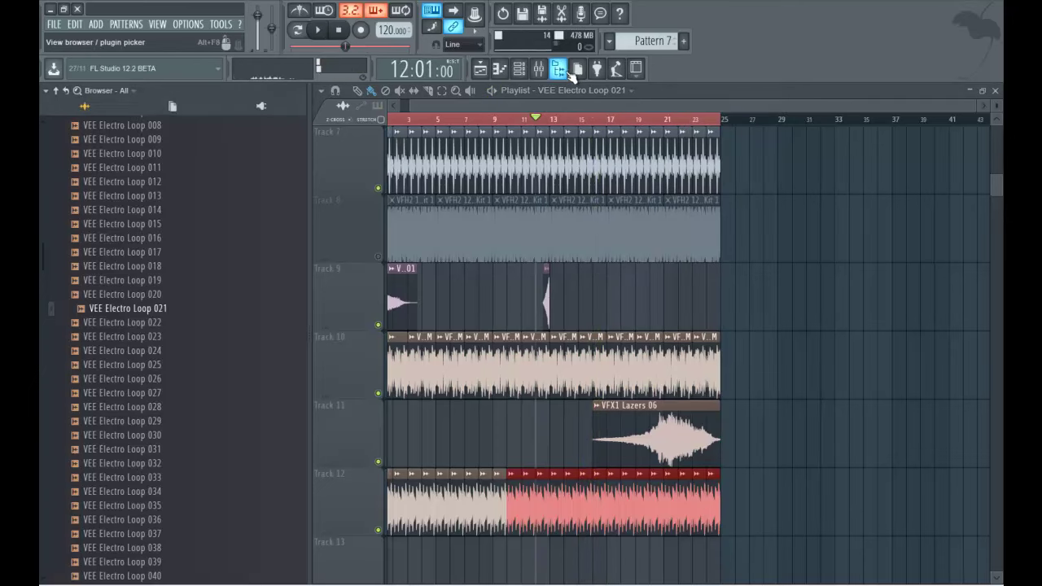
- Open and widen the mixer, then route the VEE Electro Loop 021 channel to mixer track 12
{"action": "left_click", "coordinate": [574, 71]}
{"action": "left_click", "coordinate": [540, 70]}
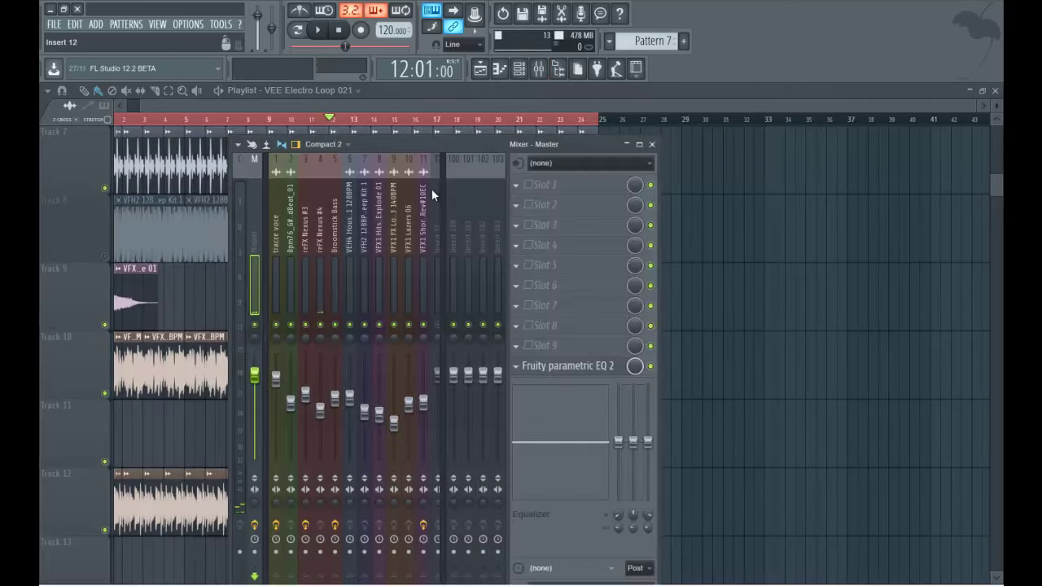
{"action": "left_click_drag", "start_coordinate": [659, 170], "coordinate": [1000, 170]}
{"action": "right_click", "coordinate": [447, 157]}
{"action": "mouse_move", "coordinate": [567, 235]}
{"action": "left_click", "coordinate": [602, 232]}
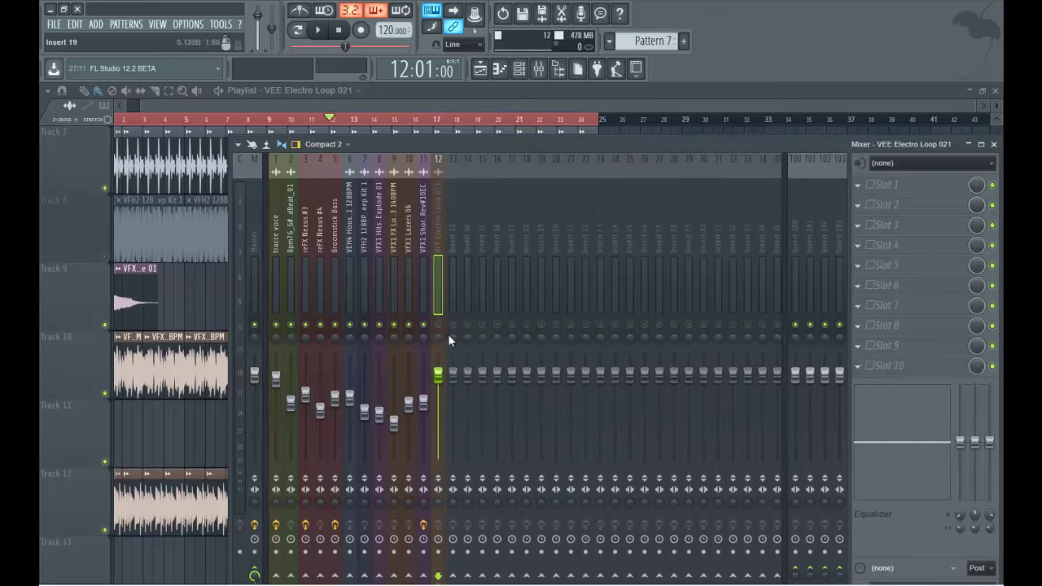
- Set the level of mixer track 12 to about -7 dB during playback and return to the playlist
{"action": "key", "text": "space"}
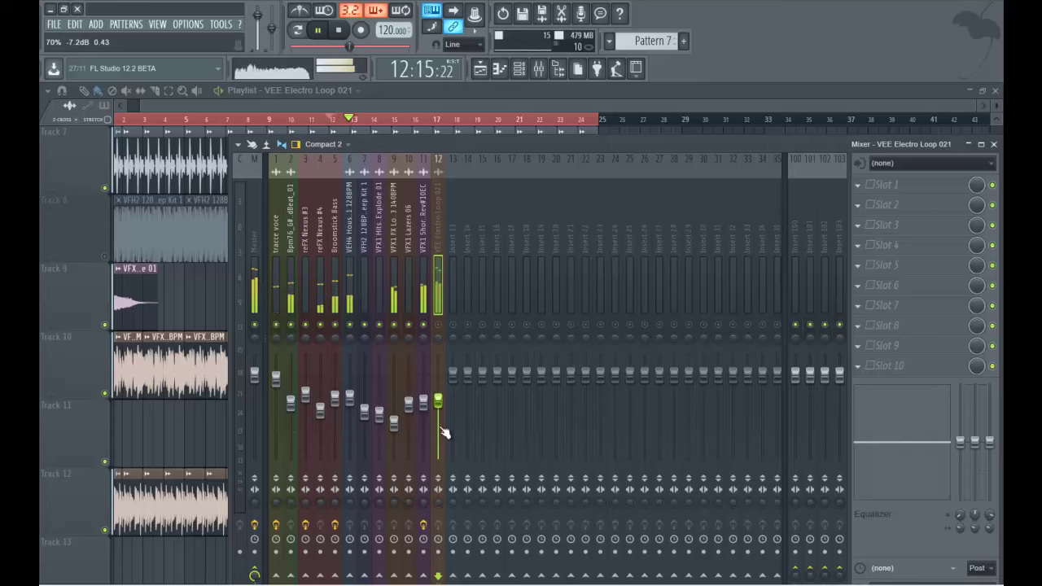
{"action": "mouse_move", "coordinate": [442, 399]}
{"action": "left_mouse_down"}
{"action": "mouse_move", "coordinate": [443, 411]}
{"action": "mouse_move", "coordinate": [443, 399]}
{"action": "left_mouse_up"}
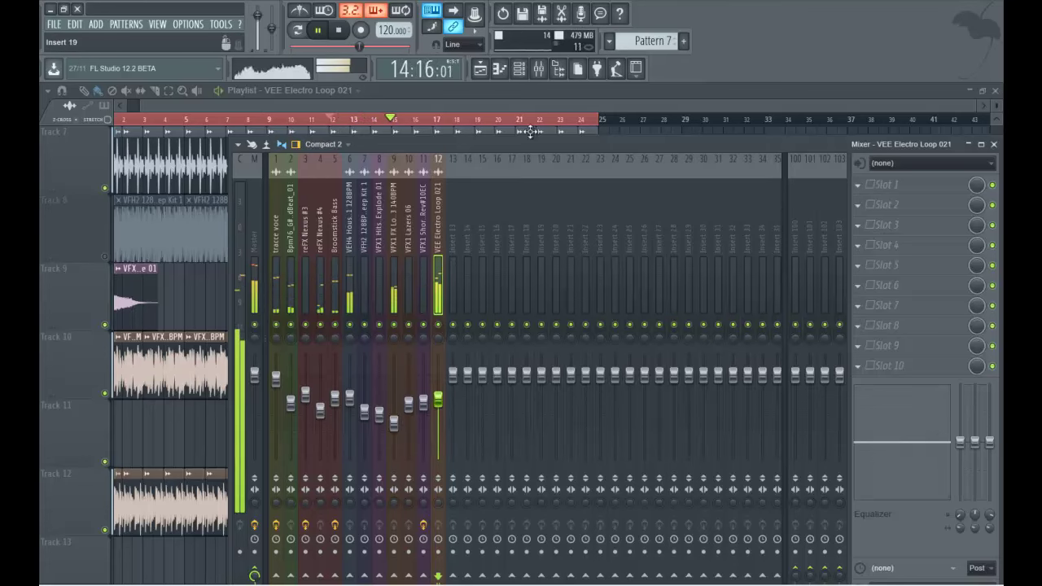
{"action": "left_click", "coordinate": [520, 102]}
- Delete all the drum loop clips on playlist Track 7 and unmute Track 8
{"action": "scroll", "coordinate": [507, 98], "scroll_direction": "up", "scroll_amount": 1}
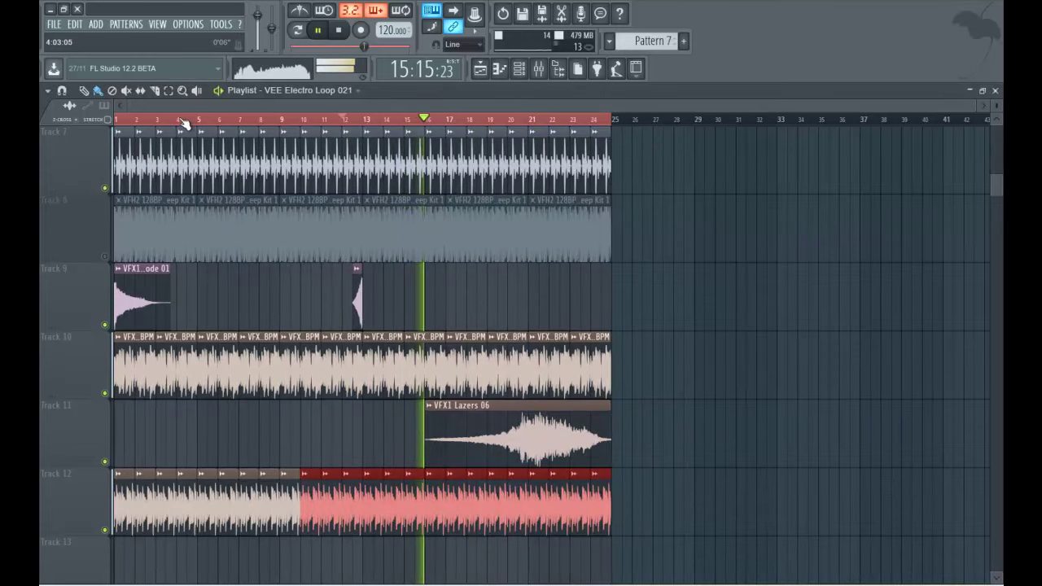
{"action": "right_click", "coordinate": [121, 174]}
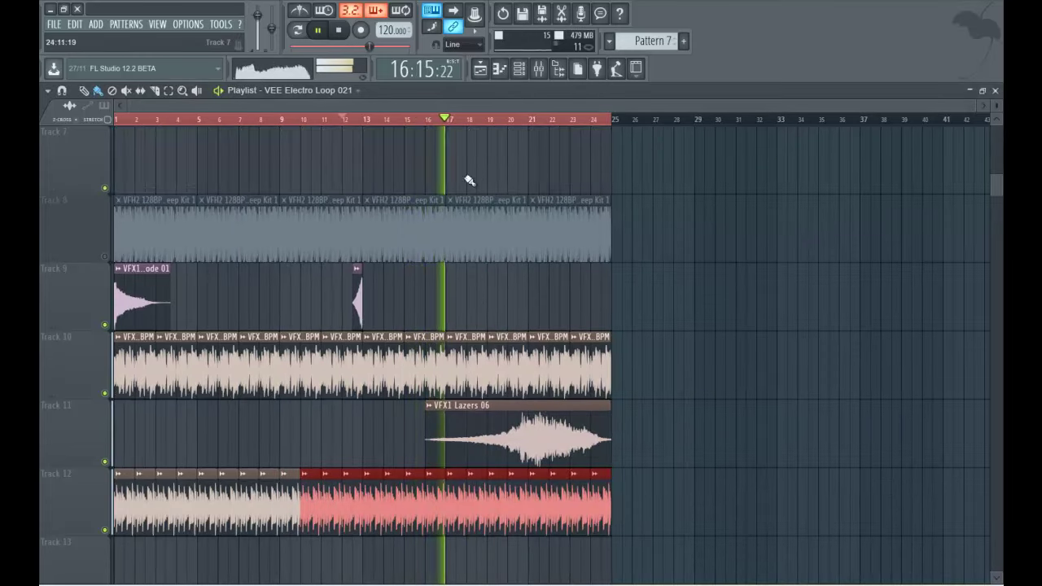
{"action": "left_click", "coordinate": [104, 256]}
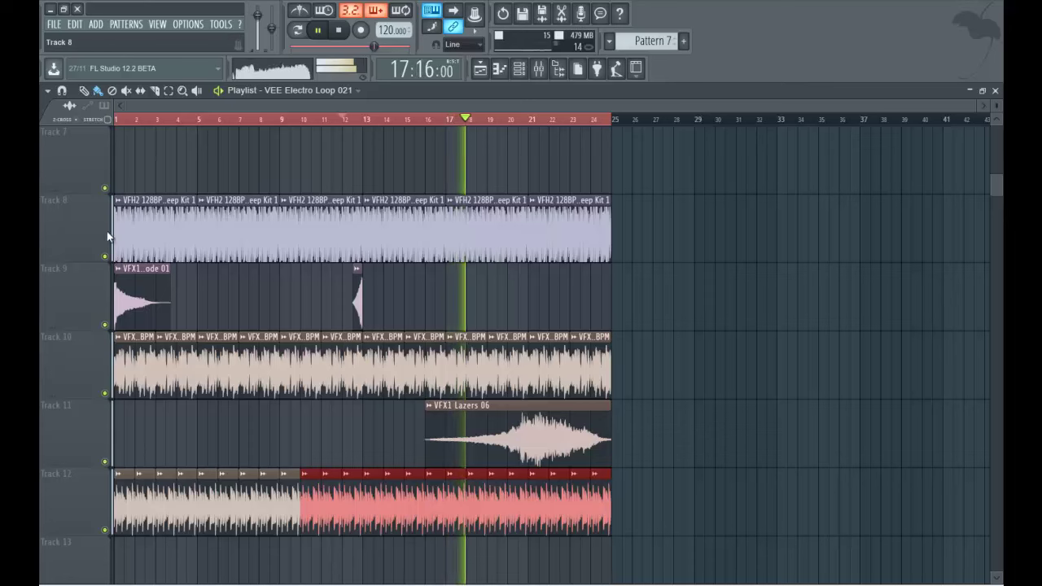
- Mute playlist Tracks 2, 3 and 4 and unmute Track 5 with the Pattern 6 clips
{"action": "scroll", "coordinate": [95, 221], "scroll_direction": "up", "scroll_amount": 1}
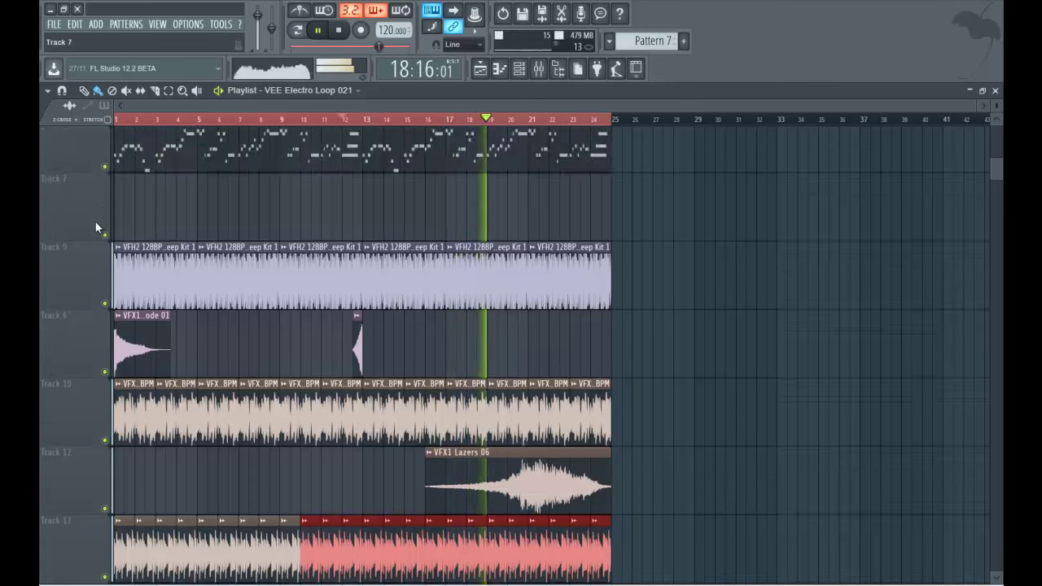
{"action": "scroll", "coordinate": [95, 219], "scroll_direction": "up", "scroll_amount": 5}
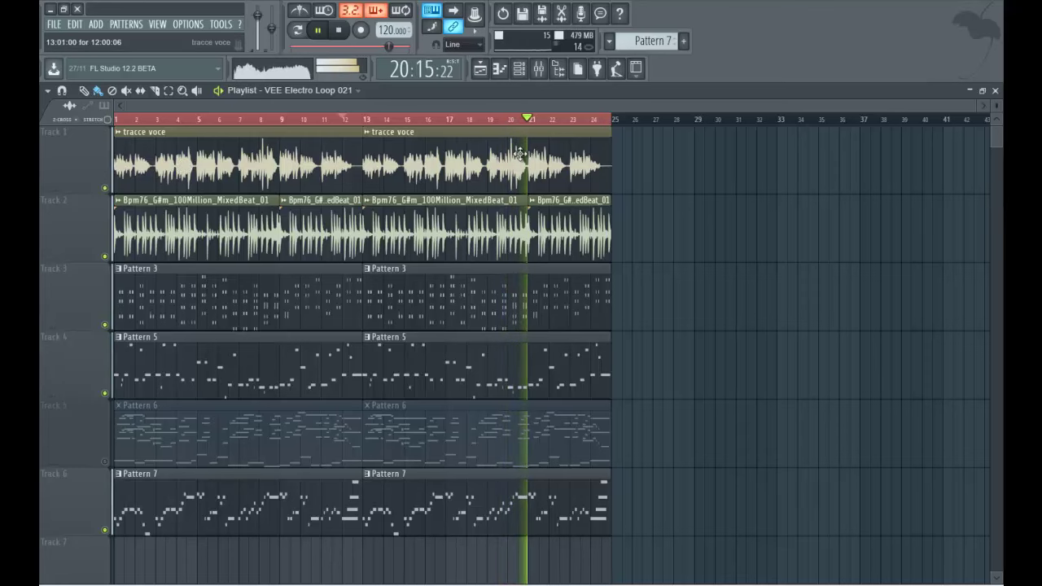
{"action": "left_click", "coordinate": [104, 257]}
{"action": "scroll", "coordinate": [102, 236], "scroll_direction": "down", "scroll_amount": 2}
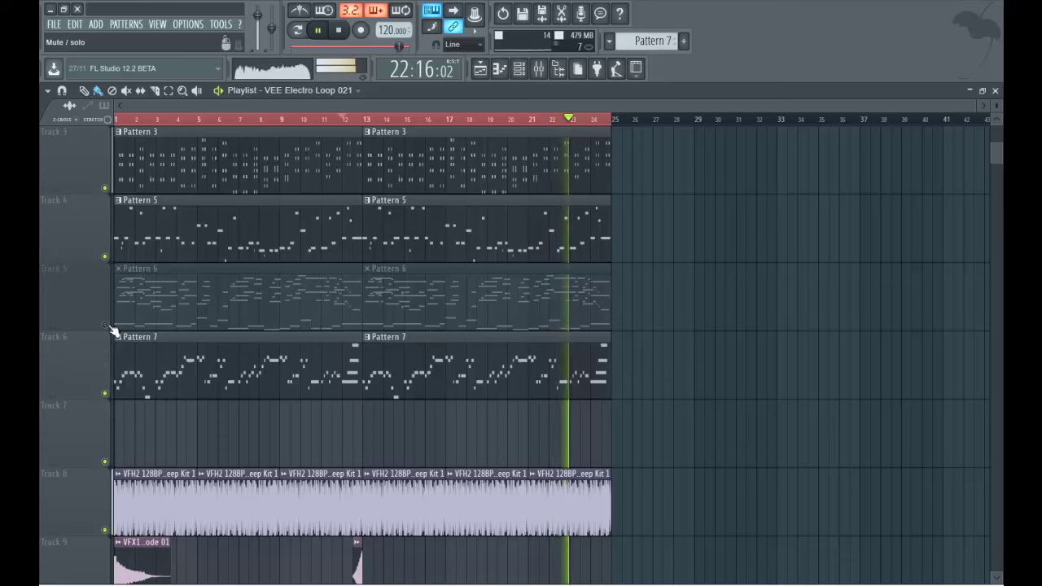
{"action": "left_click", "coordinate": [105, 325]}
{"action": "left_click", "coordinate": [104, 258]}
{"action": "left_click", "coordinate": [104, 190]}
- Mute and unmute the FX loop on Track 10 to compare the mix with and without it
{"action": "scroll", "coordinate": [96, 199], "scroll_direction": "down", "scroll_amount": 1}
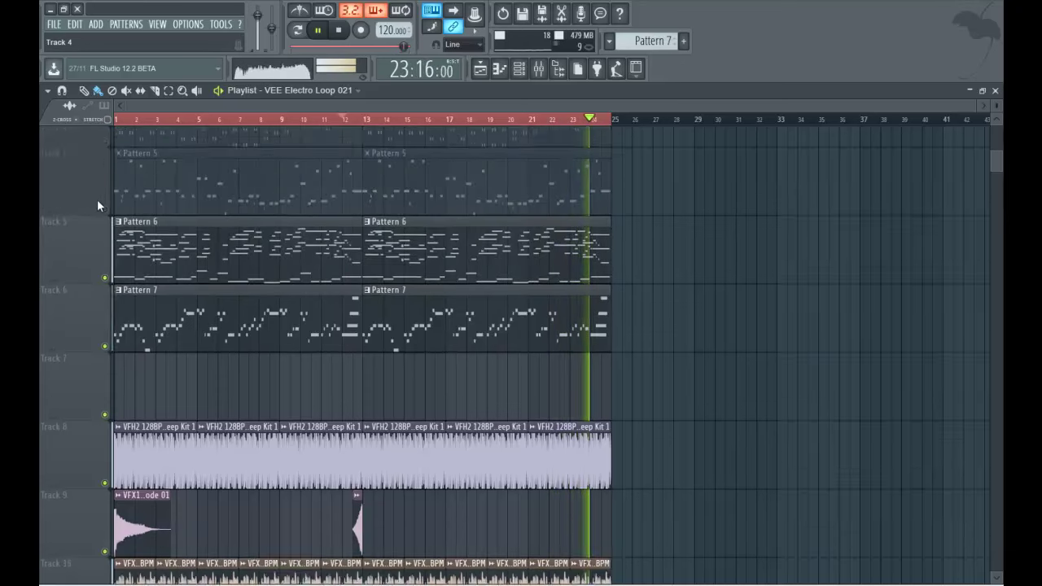
{"action": "scroll", "coordinate": [97, 199], "scroll_direction": "down", "scroll_amount": 6}
{"action": "left_click", "coordinate": [104, 190]}
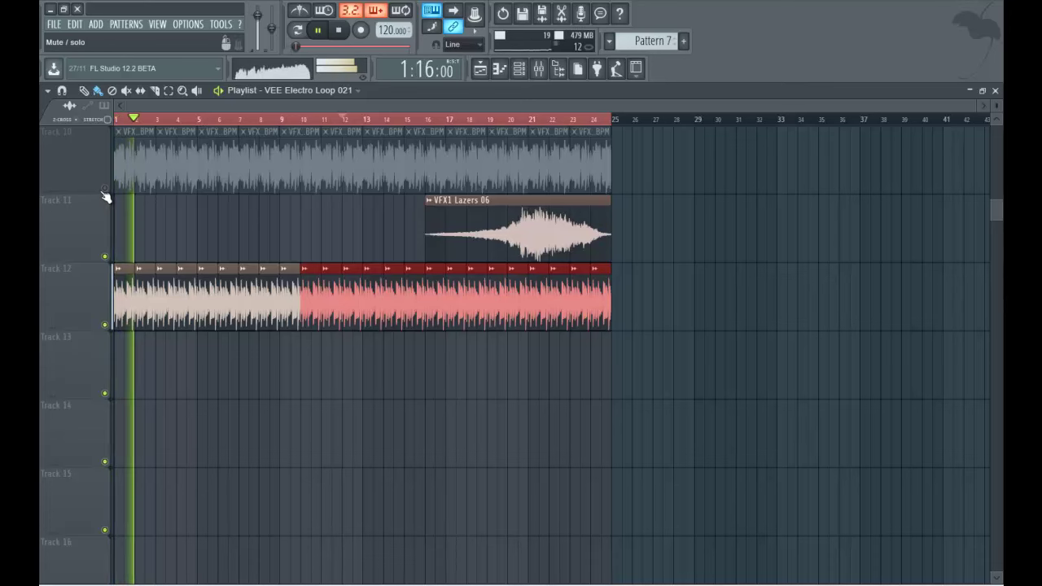
{"action": "left_click", "coordinate": [105, 192]}
- Unmute Track 3, open Pattern 3 in the piano roll and open the reFX Nexus channel from the channel rack
{"action": "scroll", "coordinate": [91, 310], "scroll_direction": "up", "scroll_amount": 6}
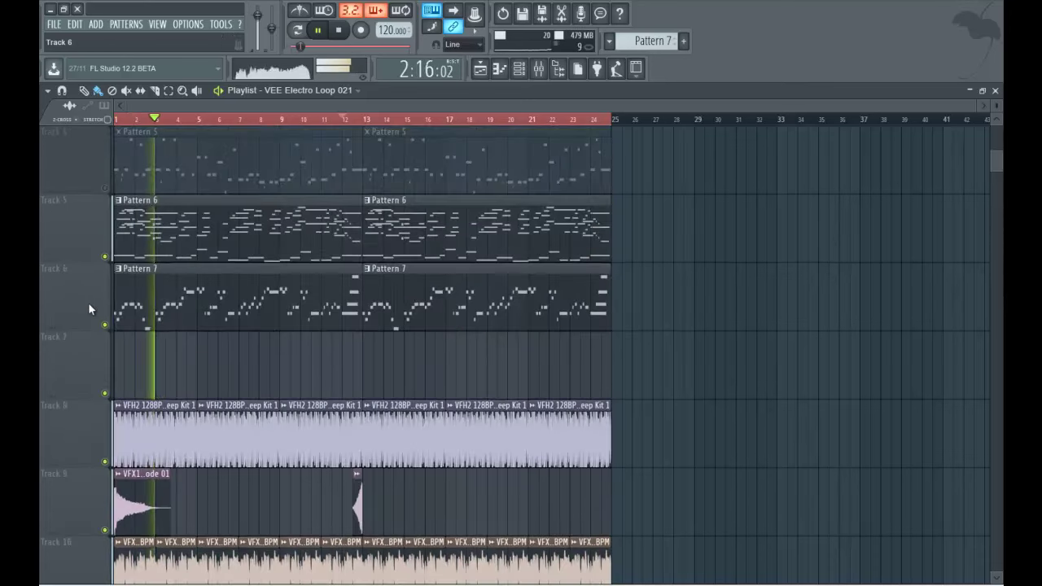
{"action": "scroll", "coordinate": [88, 302], "scroll_direction": "up", "scroll_amount": 3}
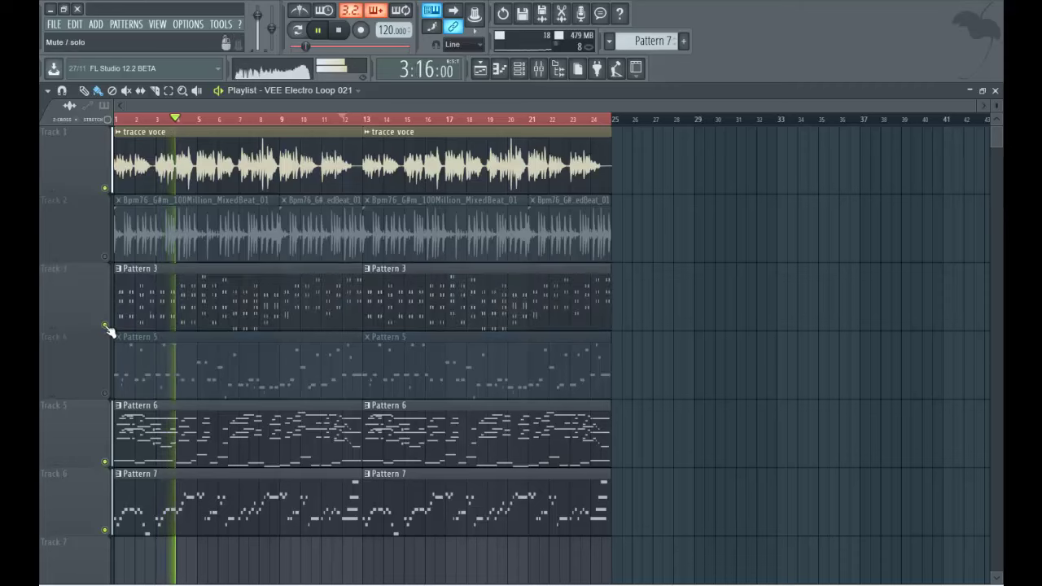
{"action": "double_click", "coordinate": [212, 296]}
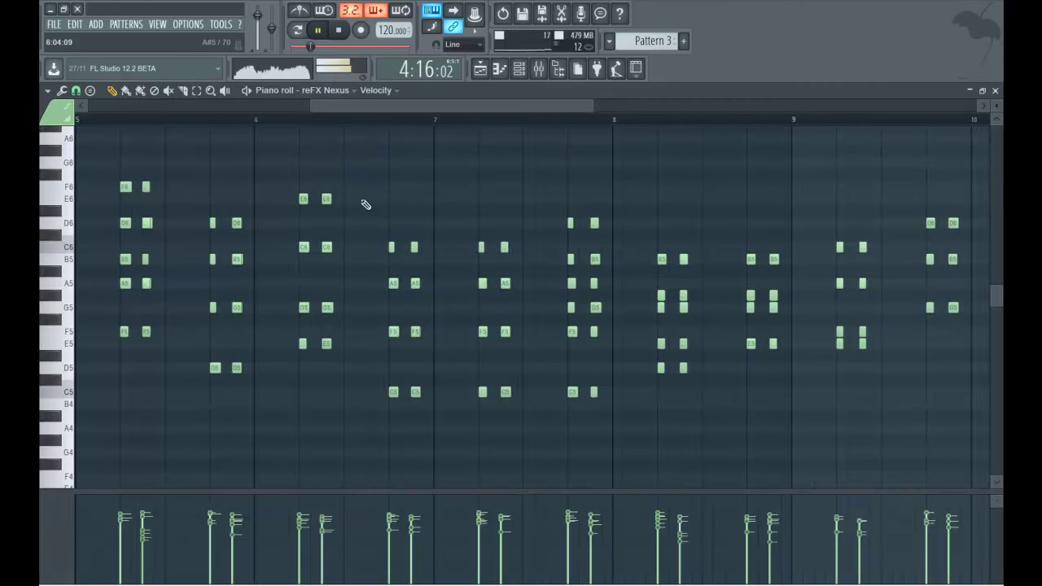
{"action": "left_click", "coordinate": [480, 69]}
{"action": "left_click", "coordinate": [500, 69]}
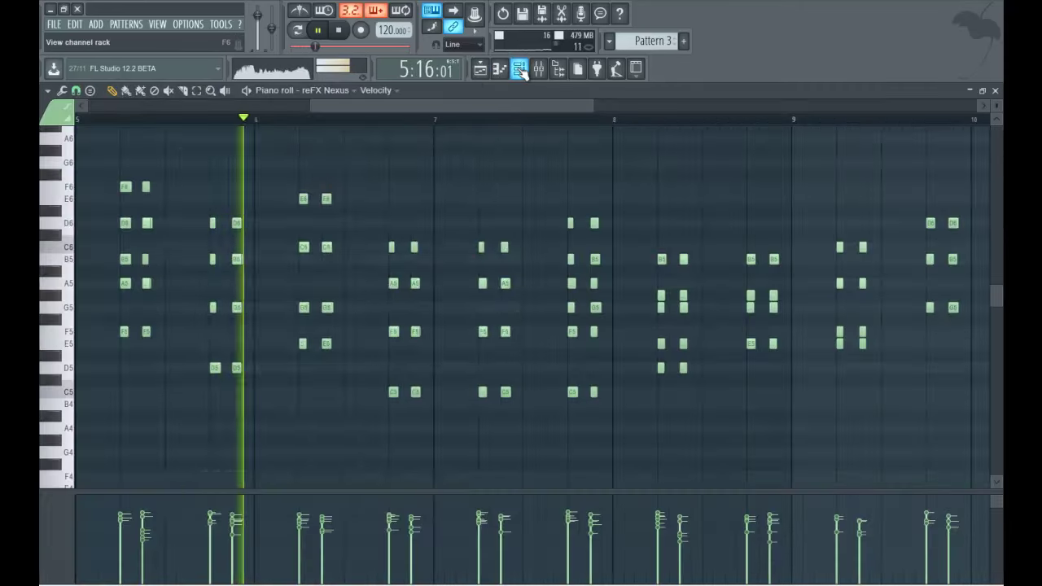
{"action": "left_click", "coordinate": [519, 69]}
{"action": "left_click", "coordinate": [267, 209]}
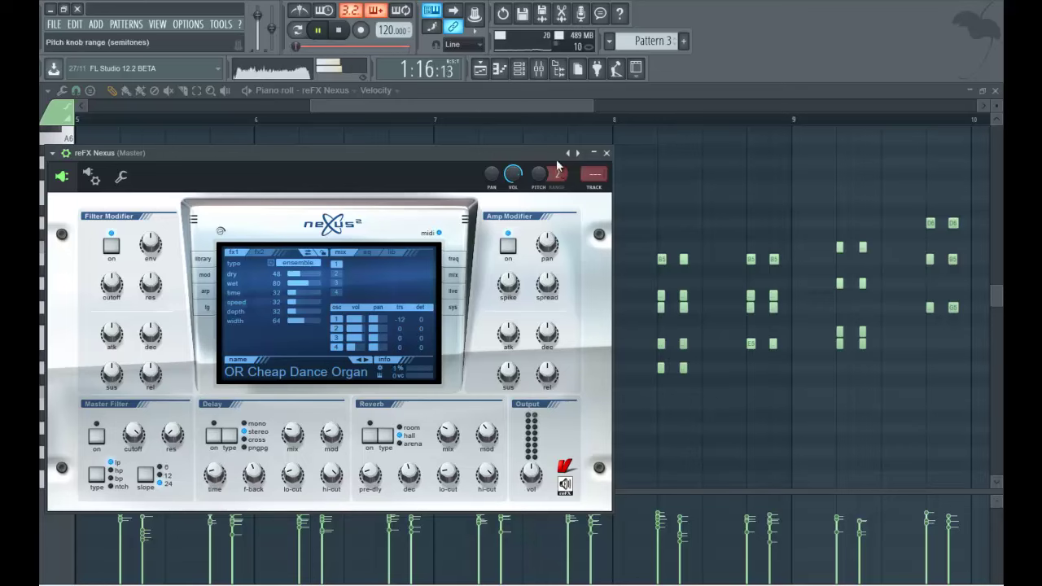
- Solo the reFX Nexus #4 mixer track briefly, then lower its level to about -11.5 dB
{"action": "left_click", "coordinate": [544, 72]}
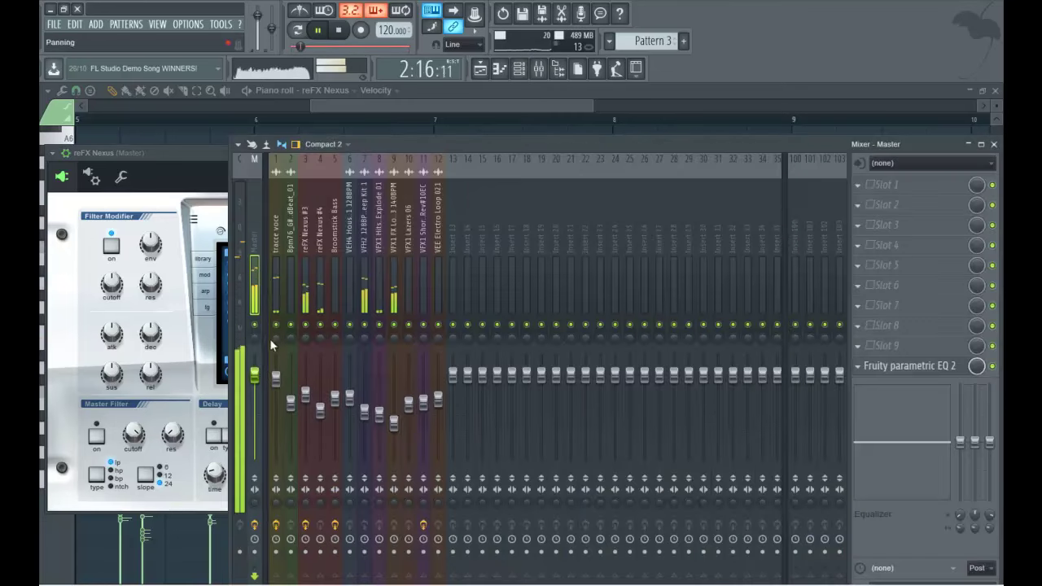
{"action": "right_click", "coordinate": [321, 326]}
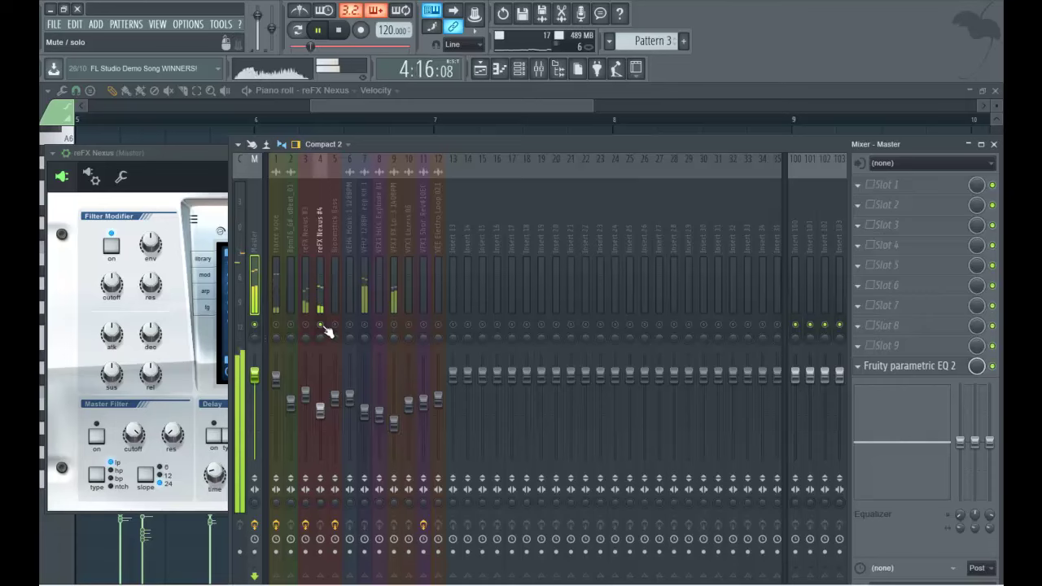
{"action": "right_click", "coordinate": [322, 326]}
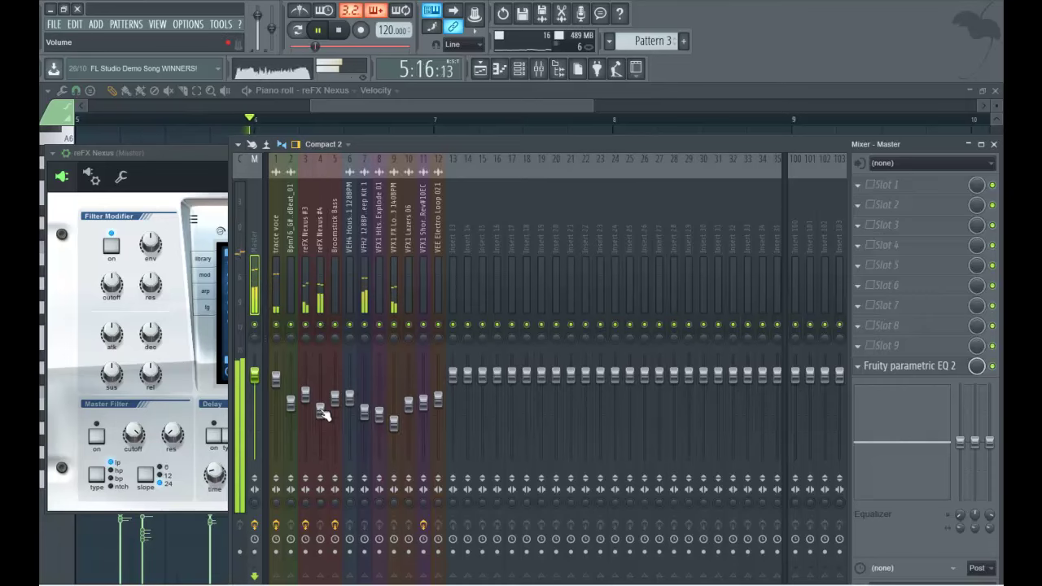
{"action": "left_click", "coordinate": [323, 412]}
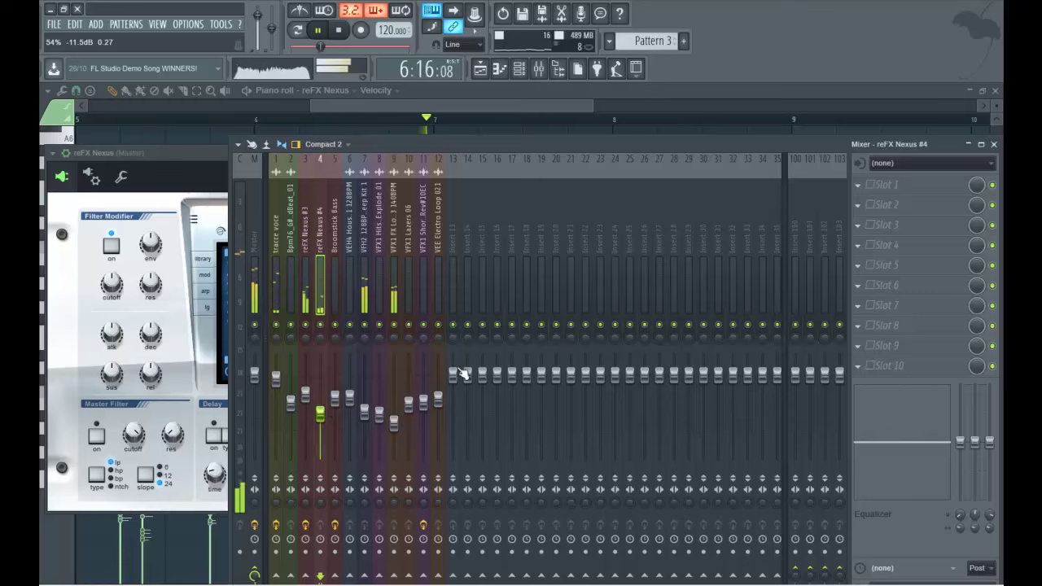
- Add Fruity parametric EQ 2 in slot 10 of track 4, cutting band 1 by 18 dB near 200 Hz and slightly raising bands 4, 6 and 7
{"action": "left_click", "coordinate": [853, 368]}
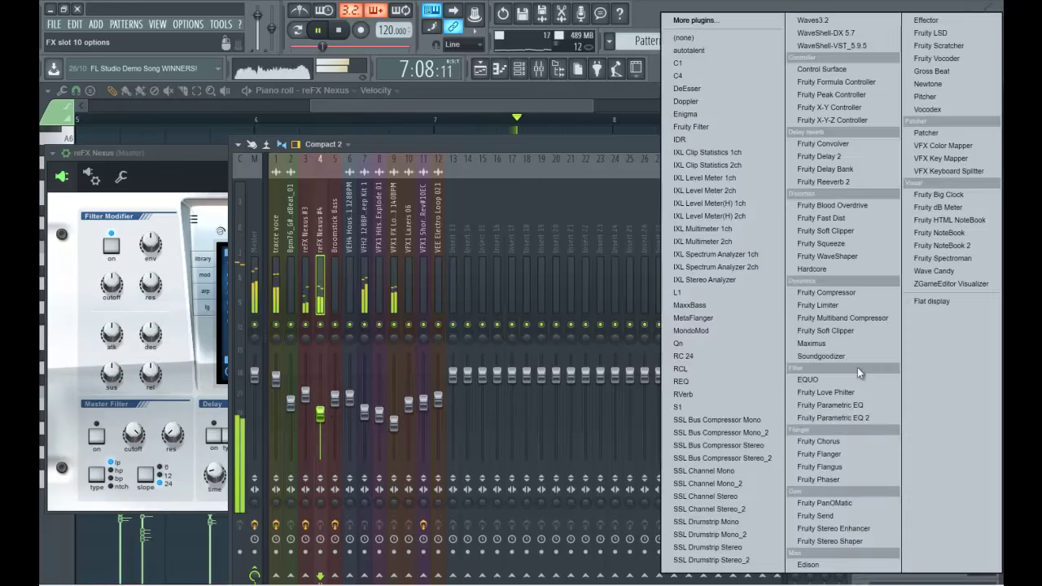
{"action": "left_click", "coordinate": [850, 418]}
{"action": "left_click_drag", "start_coordinate": [205, 328], "coordinate": [232, 485]}
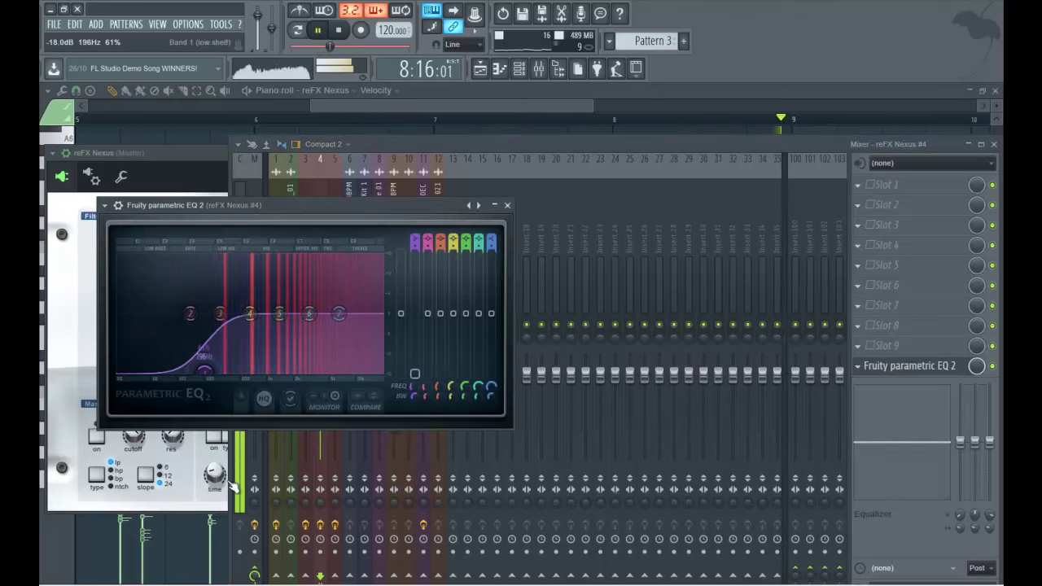
{"action": "left_click_drag", "start_coordinate": [310, 313], "coordinate": [359, 307]}
{"action": "left_click_drag", "start_coordinate": [244, 314], "coordinate": [253, 308]}
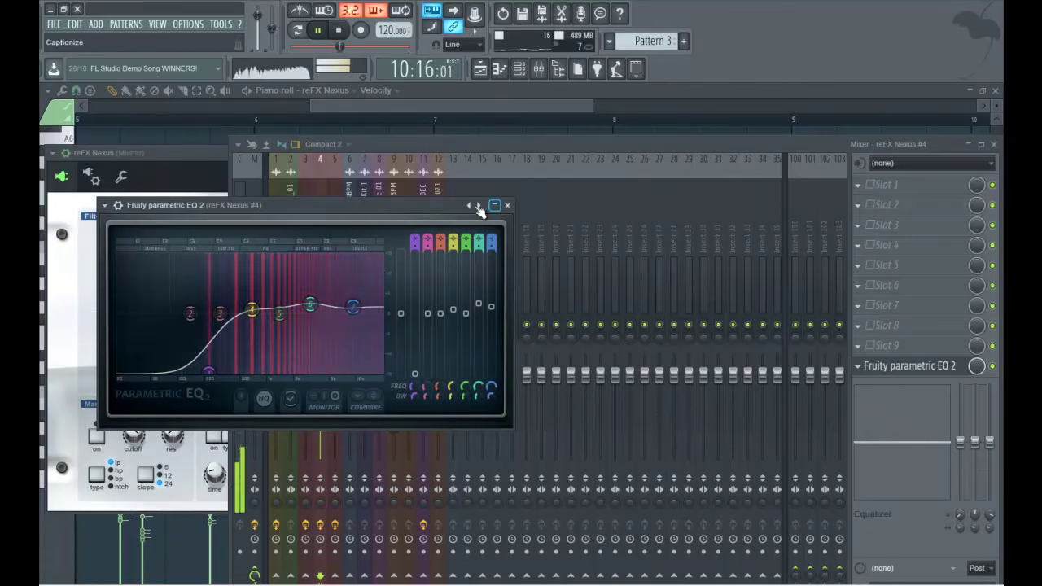
{"action": "left_click", "coordinate": [507, 205]}
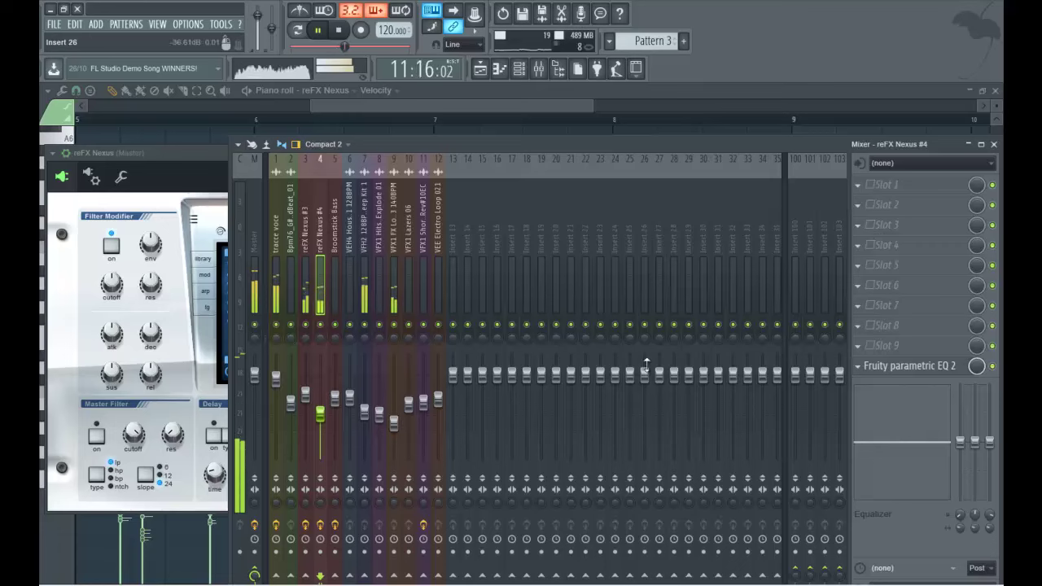
- Try IXL Clip Statistics 2ch in slot 9 of the Master track and play the song to check for clipping
{"action": "left_click", "coordinate": [253, 283]}
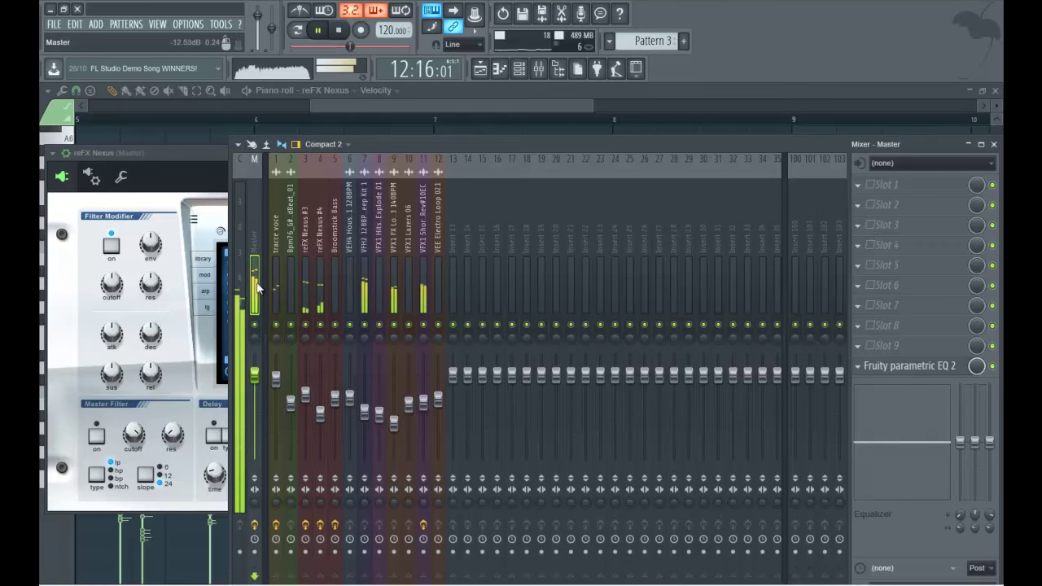
{"action": "left_click", "coordinate": [896, 366]}
{"action": "left_click", "coordinate": [908, 366]}
{"action": "left_click", "coordinate": [909, 368]}
{"action": "left_click", "coordinate": [908, 369]}
{"action": "left_click", "coordinate": [860, 347]}
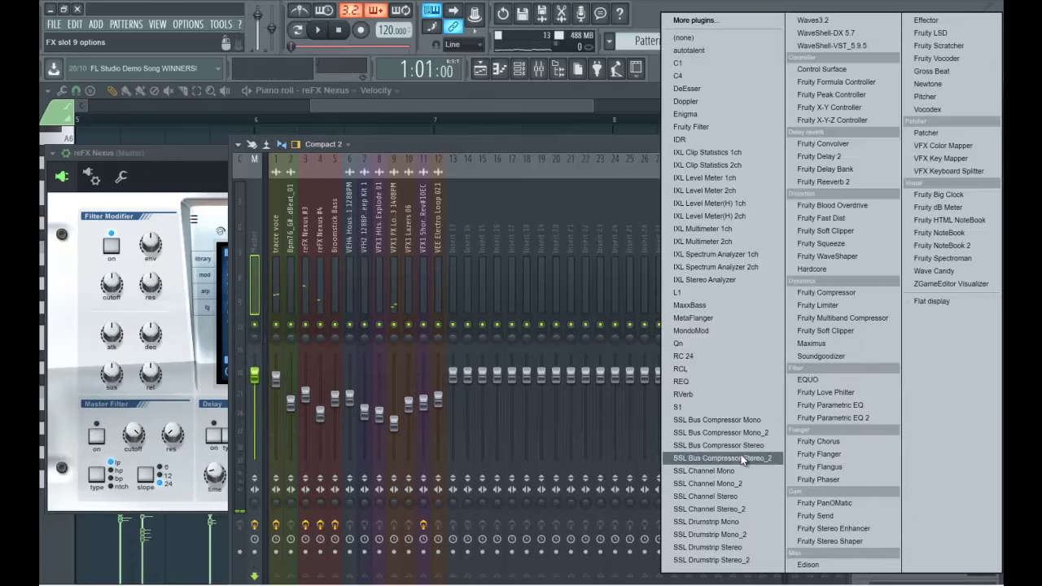
{"action": "left_click", "coordinate": [732, 166]}
{"action": "key", "text": "space"}
{"action": "left_click_drag", "start_coordinate": [288, 193], "coordinate": [562, 195]}
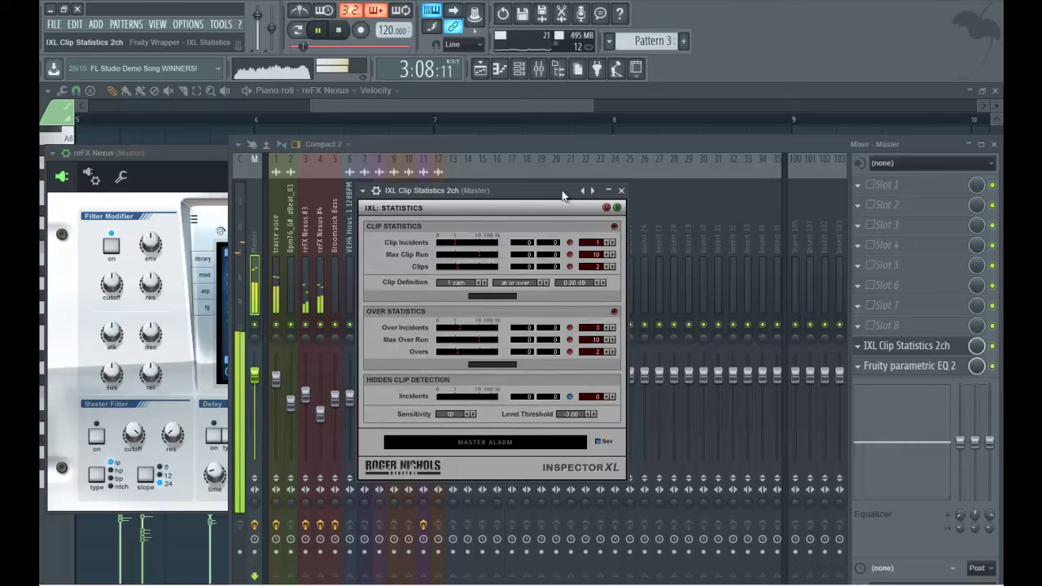
{"action": "left_click", "coordinate": [622, 190]}
- Replace the slot 9 effect on the Master track with IXL Spectrum Analyzer 2ch
{"action": "left_click", "coordinate": [857, 345]}
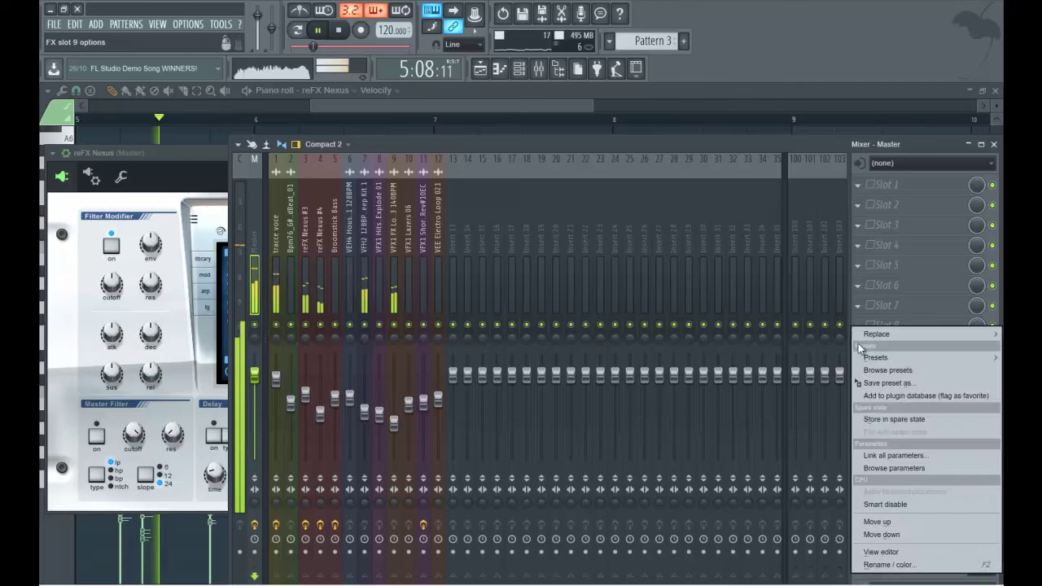
{"action": "left_click", "coordinate": [866, 335]}
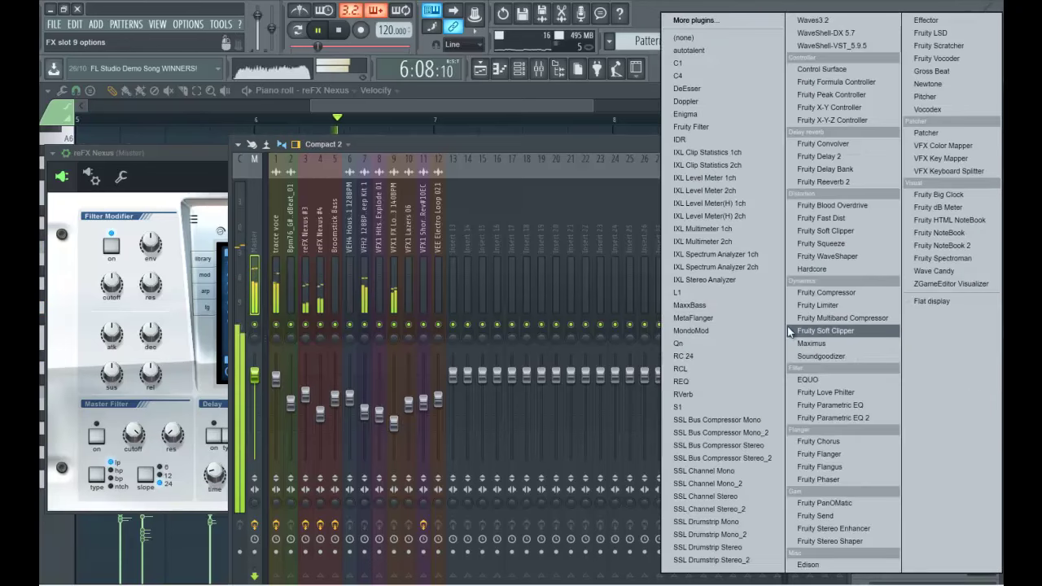
{"action": "left_click", "coordinate": [752, 266]}
{"action": "left_click_drag", "start_coordinate": [616, 207], "coordinate": [573, 158]}
- Examine the master spectrum in the 1/3 octave analyzer with separate left and right channels and in the FFT analyzer
{"action": "left_click", "coordinate": [539, 173]}
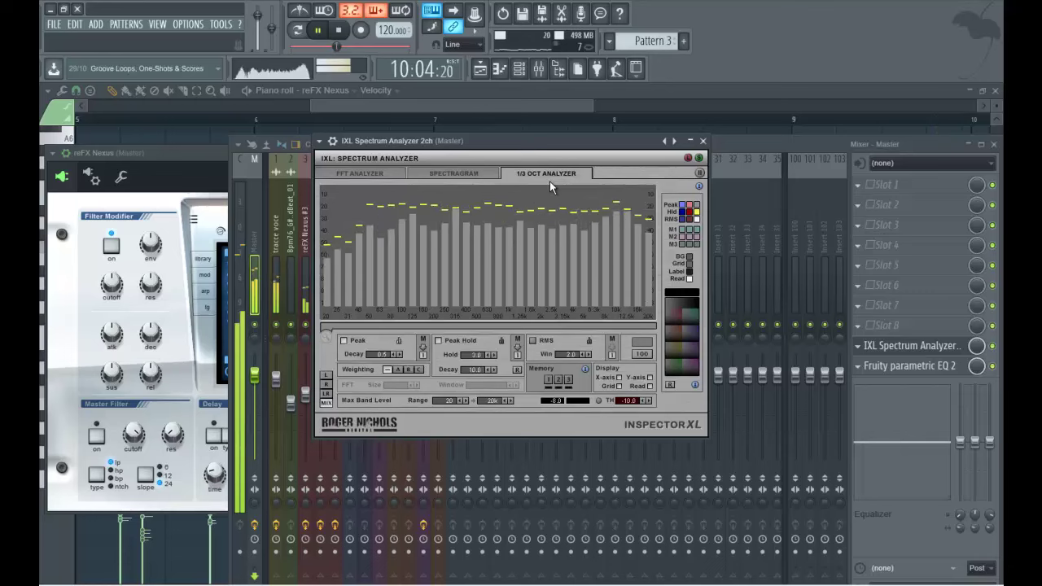
{"action": "left_click", "coordinate": [326, 393]}
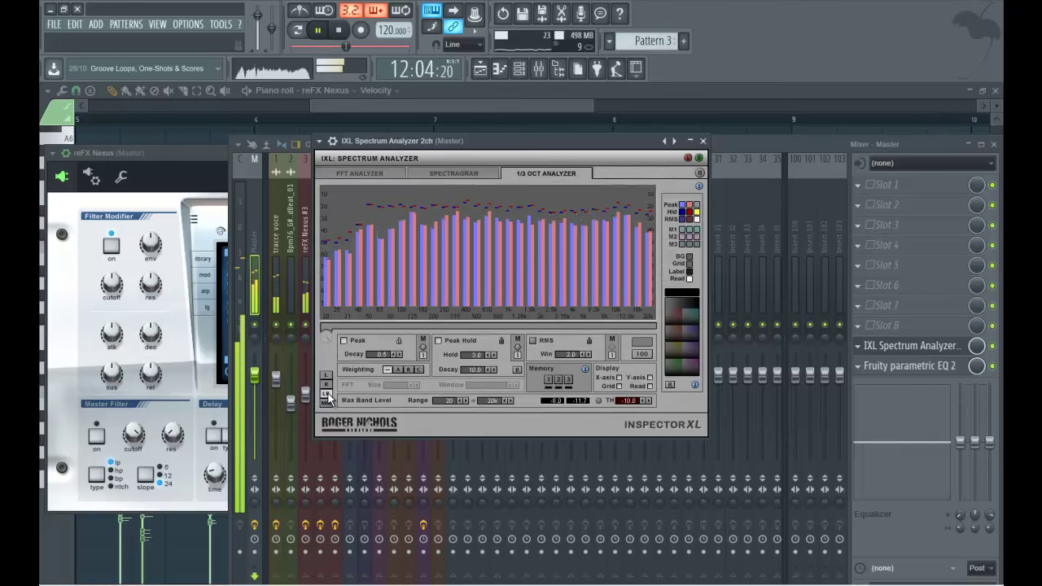
{"action": "left_click", "coordinate": [365, 173]}
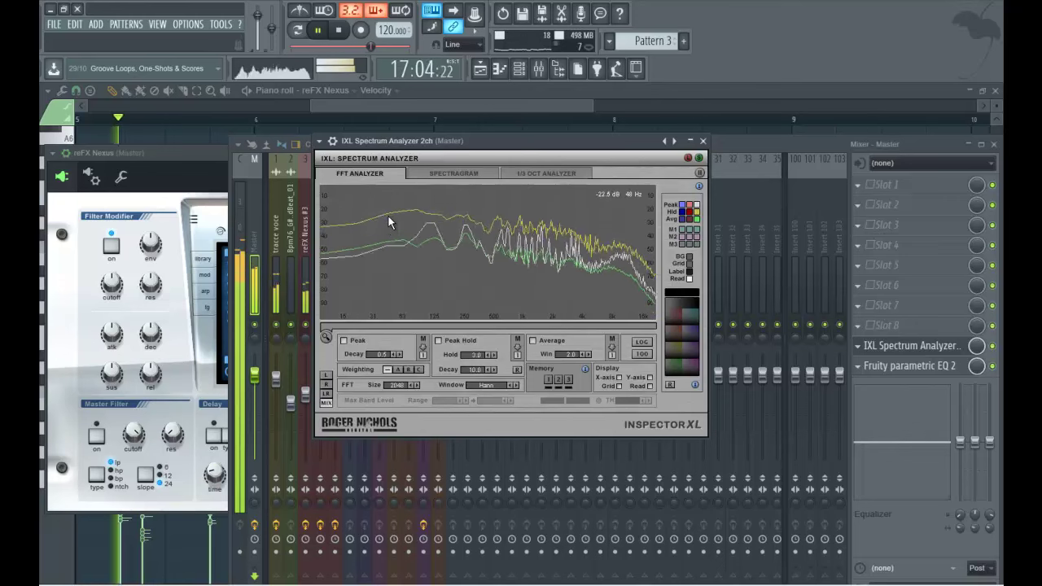
{"action": "left_click", "coordinate": [703, 141]}
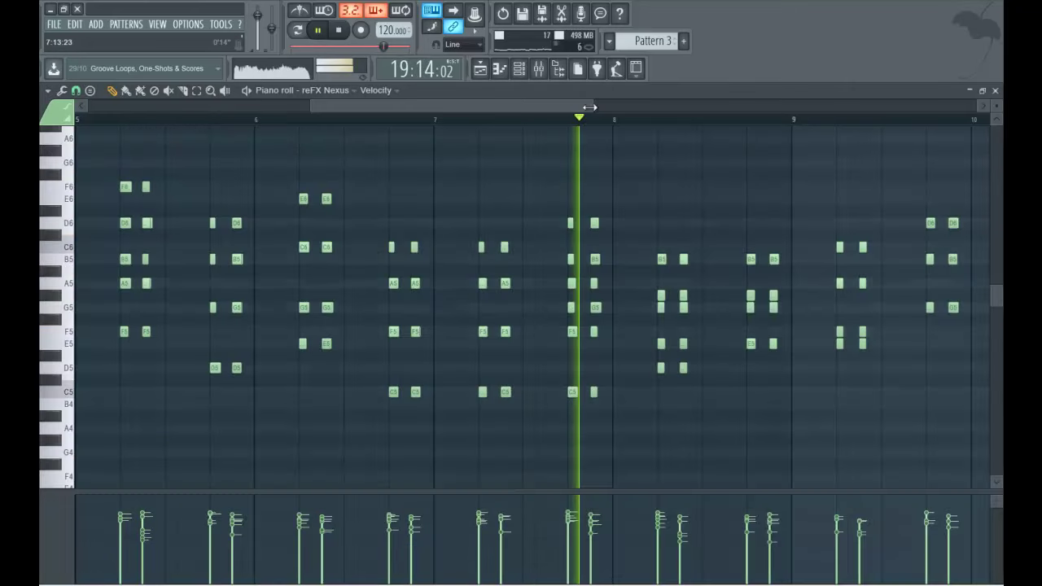
- Close the piano roll, bring the playlist to the front and restart playback from bar 1
{"action": "scroll", "coordinate": [607, 325], "scroll_direction": "down", "scroll_amount": 3}
{"action": "left_click", "coordinate": [995, 90]}
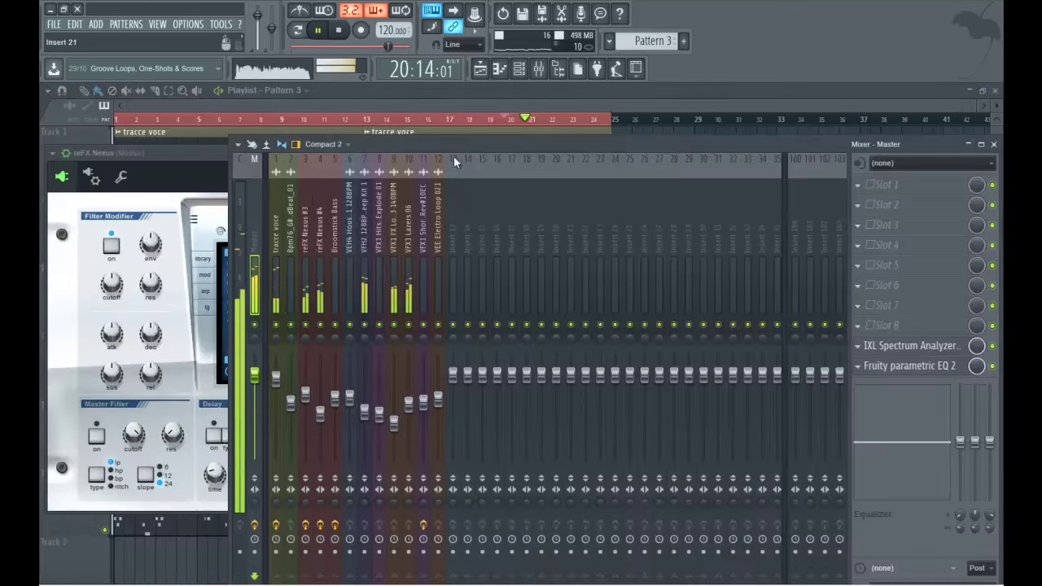
{"action": "left_click", "coordinate": [453, 107]}
{"action": "left_click", "coordinate": [116, 119]}
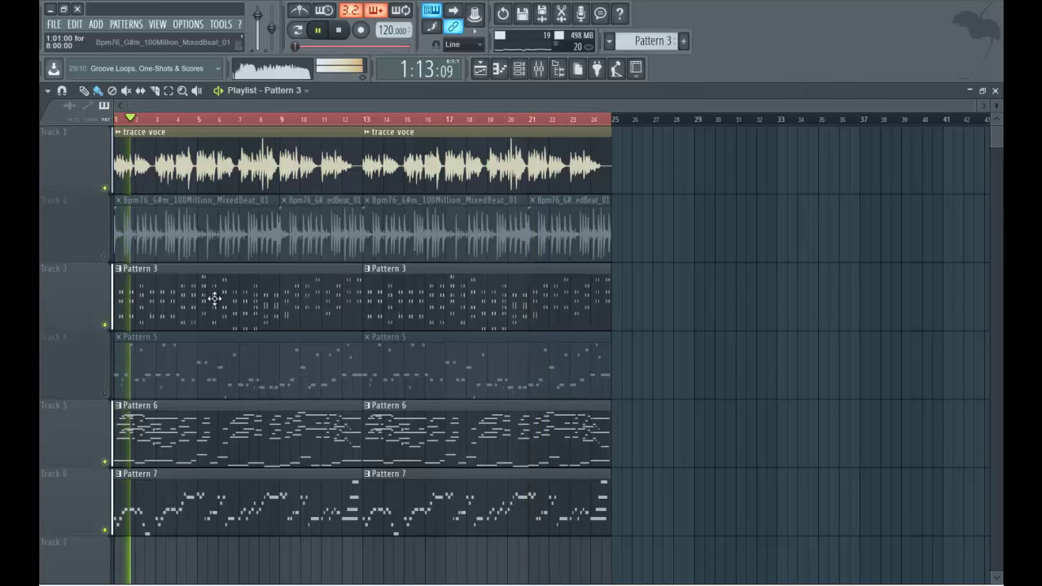
- Unmute Tracks 4 and 2, and mute Track 1 and the track holding the VFH2 128BPM kit loop
{"action": "scroll", "coordinate": [196, 295], "scroll_direction": "down", "scroll_amount": 2}
{"action": "left_click", "coordinate": [104, 257]}
{"action": "scroll", "coordinate": [103, 207], "scroll_direction": "up", "scroll_amount": 2}
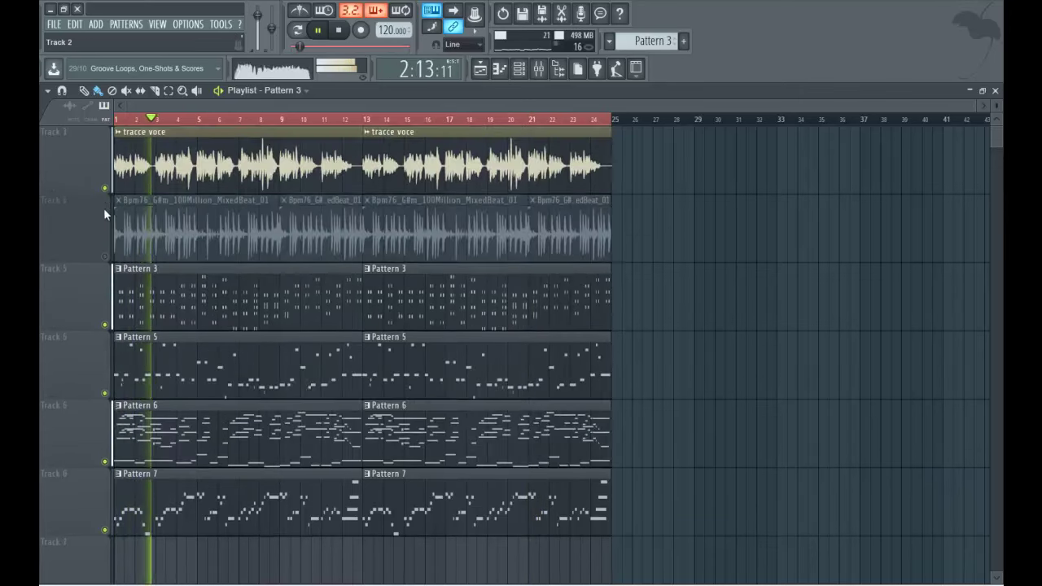
{"action": "left_click", "coordinate": [105, 190]}
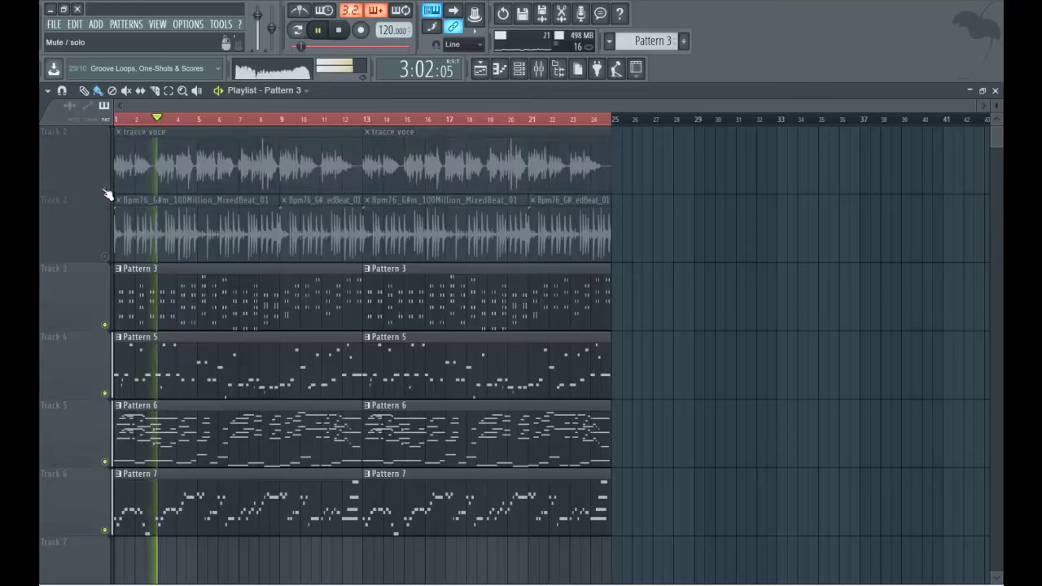
{"action": "scroll", "coordinate": [102, 275], "scroll_direction": "down", "scroll_amount": 6}
{"action": "left_click", "coordinate": [104, 257]}
{"action": "scroll", "coordinate": [93, 244], "scroll_direction": "up", "scroll_amount": 6}
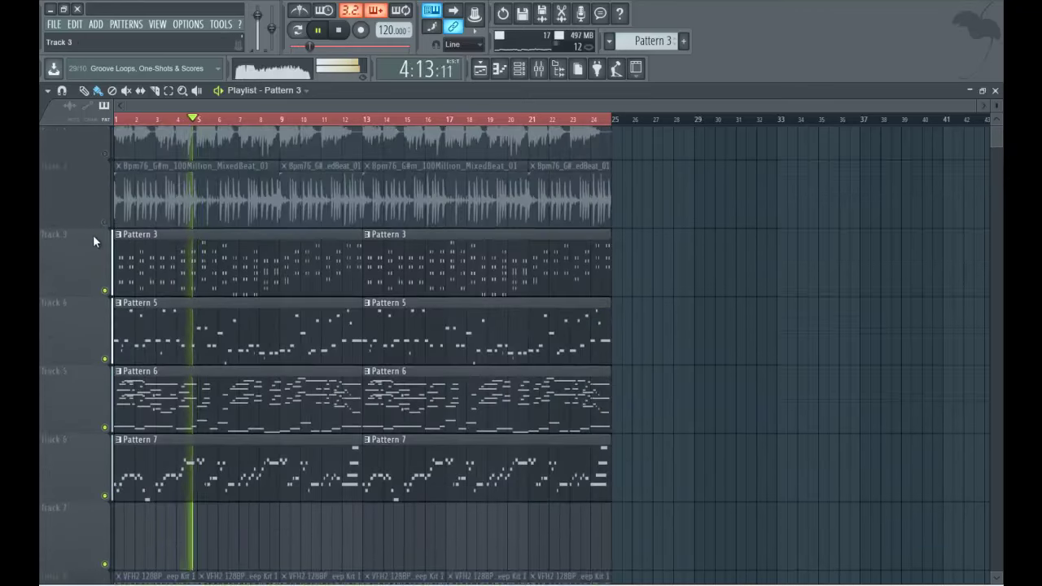
{"action": "left_click", "coordinate": [105, 257]}
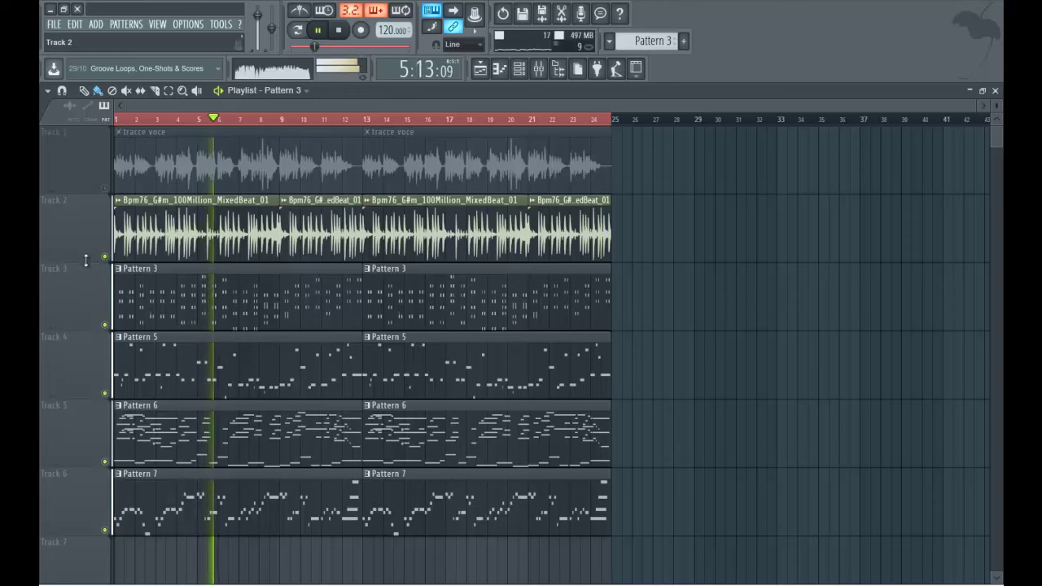
- Open the Track 2 beat clip's channel and raise its mixer track level to about -3.1 dB
{"action": "double_click", "coordinate": [147, 232]}
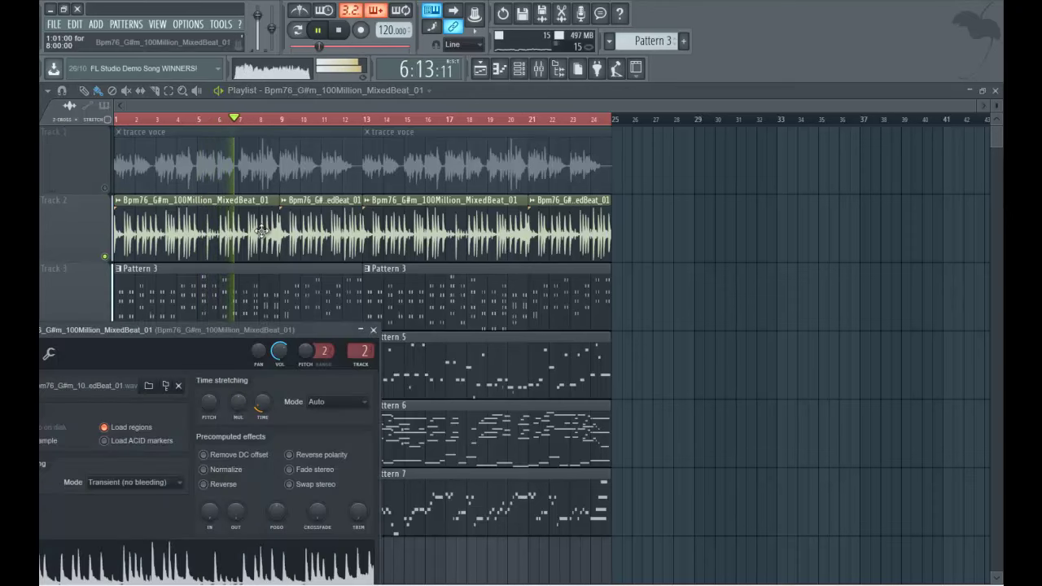
{"action": "left_click", "coordinate": [539, 70]}
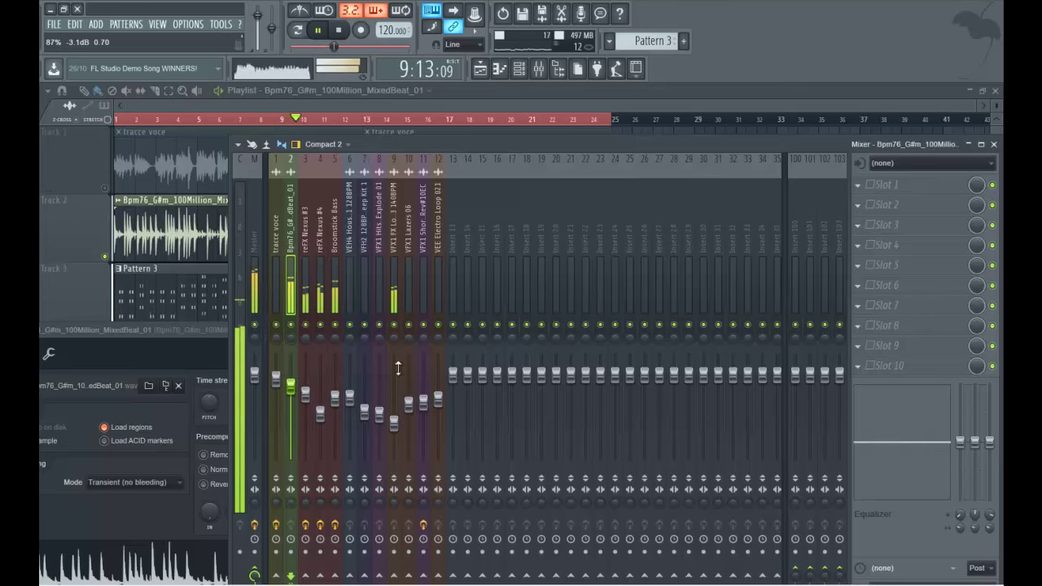
{"action": "key", "text": "space"}
- Add Fruity Compressor in slot 10 of the beat's mixer track with gain 5.2 dB and ratio 1.8:1
{"action": "left_click", "coordinate": [857, 366]}
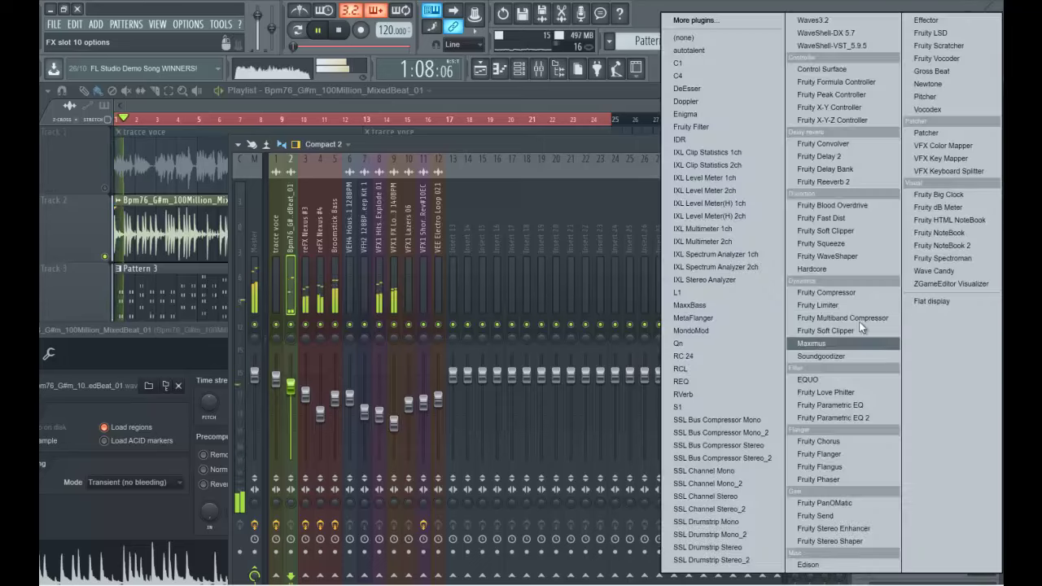
{"action": "left_click", "coordinate": [859, 325]}
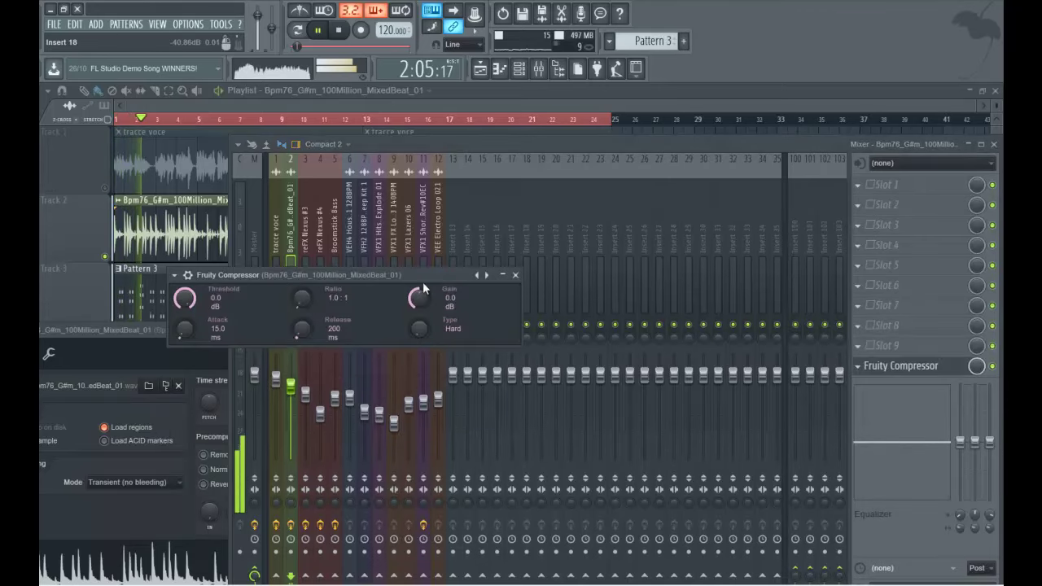
{"action": "left_click_drag", "start_coordinate": [415, 272], "coordinate": [415, 281]}
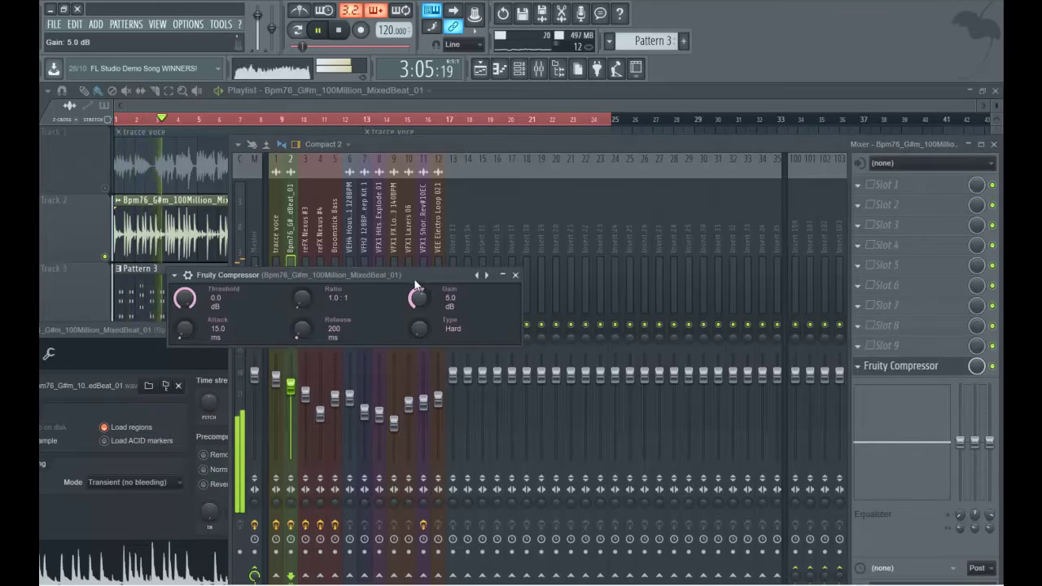
{"action": "left_click_drag", "start_coordinate": [308, 300], "coordinate": [305, 294]}
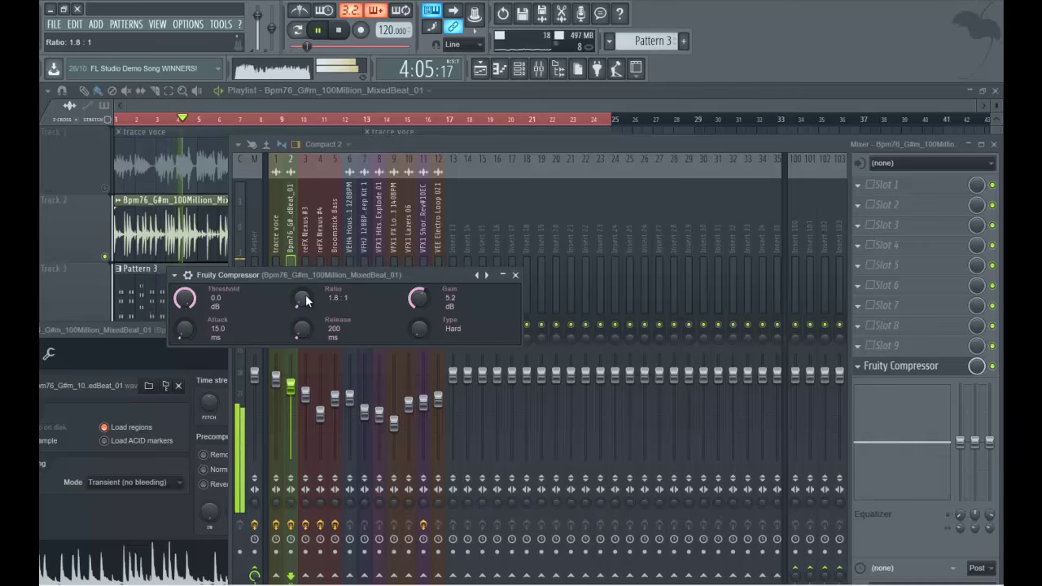
- Add Fruity parametric EQ 2 in slot 9 of the beat track, slightly lowering band 1 near 52 Hz and strongly cutting band 7
{"action": "left_click", "coordinate": [860, 352]}
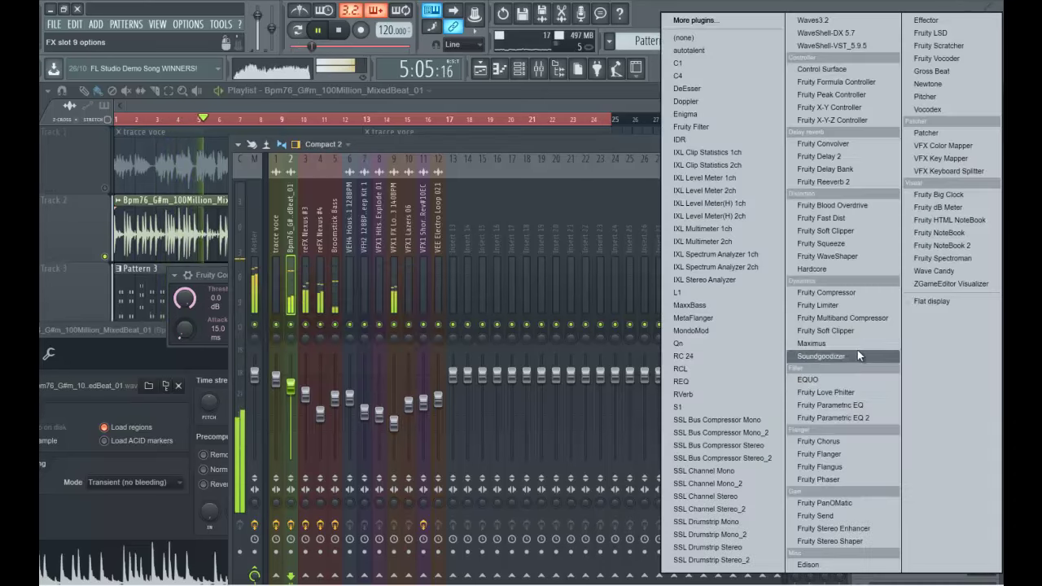
{"action": "left_click", "coordinate": [852, 418]}
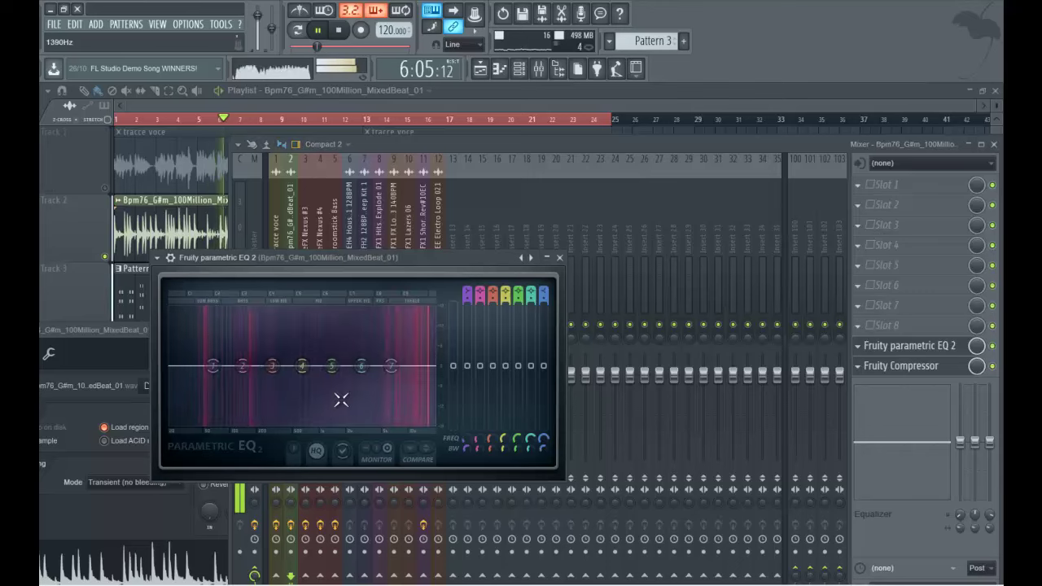
{"action": "mouse_move", "coordinate": [210, 368]}
{"action": "left_mouse_down"}
{"action": "mouse_move", "coordinate": [205, 349]}
{"action": "mouse_move", "coordinate": [205, 377]}
{"action": "left_mouse_up"}
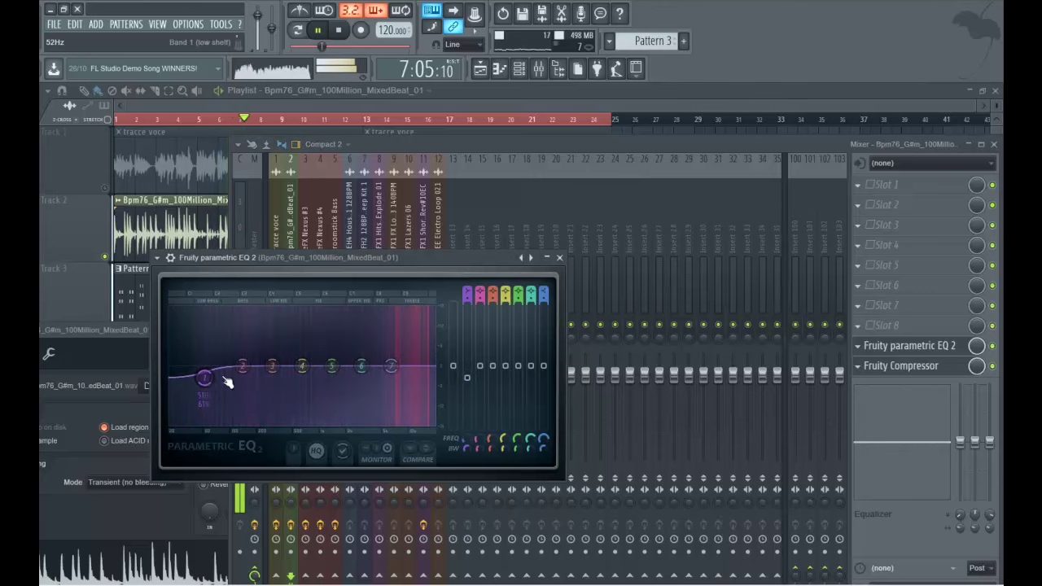
{"action": "left_click_drag", "start_coordinate": [389, 373], "coordinate": [407, 418]}
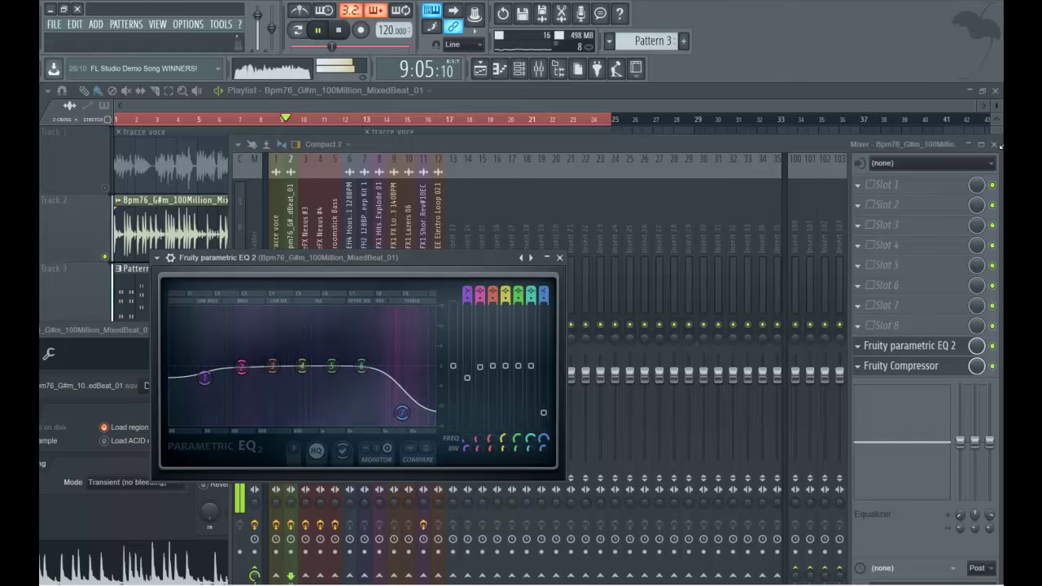
- Close the mixer and the VEE Electro Loop and VFX1 FX Loops sample windows, and return to the playlist
{"action": "left_click", "coordinate": [995, 91]}
{"action": "left_click", "coordinate": [992, 144]}
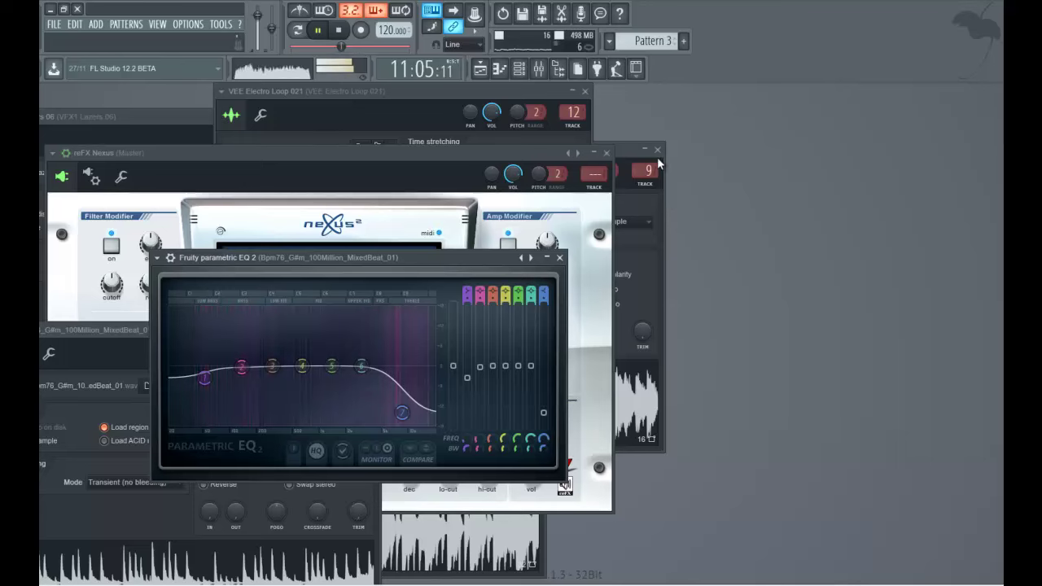
{"action": "left_click", "coordinate": [657, 194]}
{"action": "left_click", "coordinate": [589, 101]}
{"action": "left_click", "coordinate": [587, 95]}
{"action": "key", "text": "F6"}
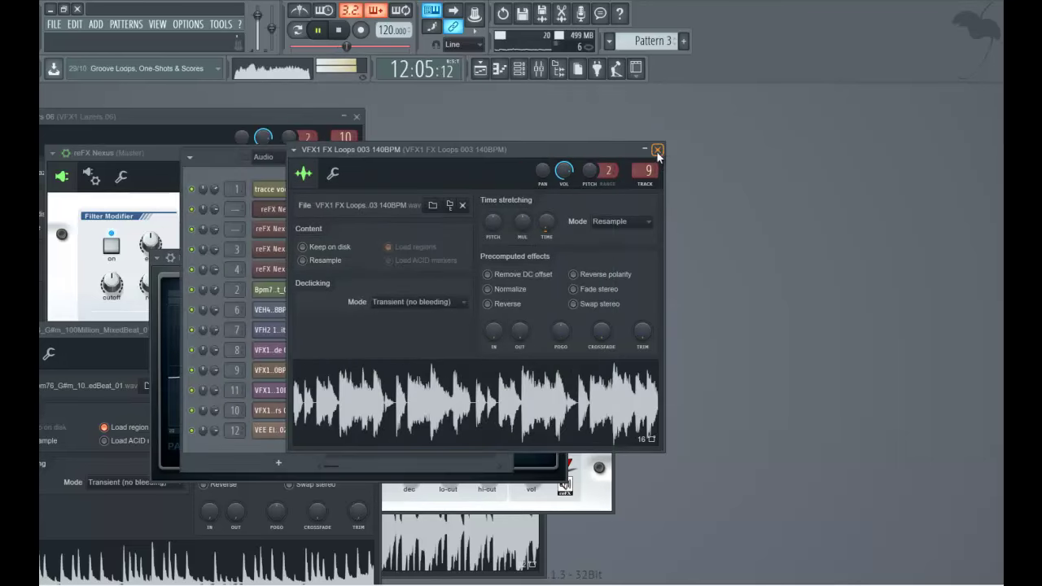
{"action": "left_click", "coordinate": [657, 149]}
{"action": "left_click", "coordinate": [305, 118]}
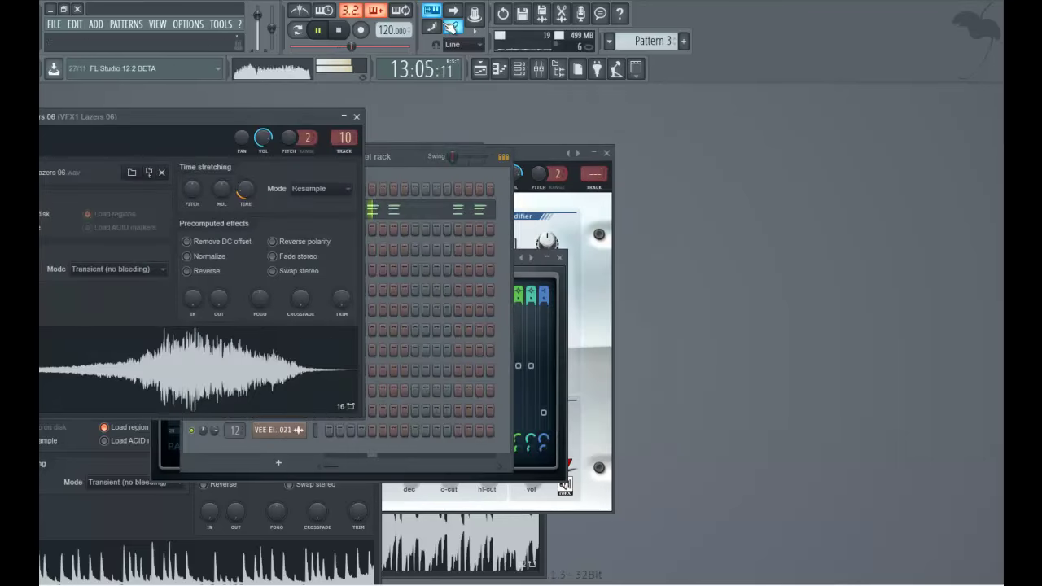
{"action": "left_click", "coordinate": [489, 69]}
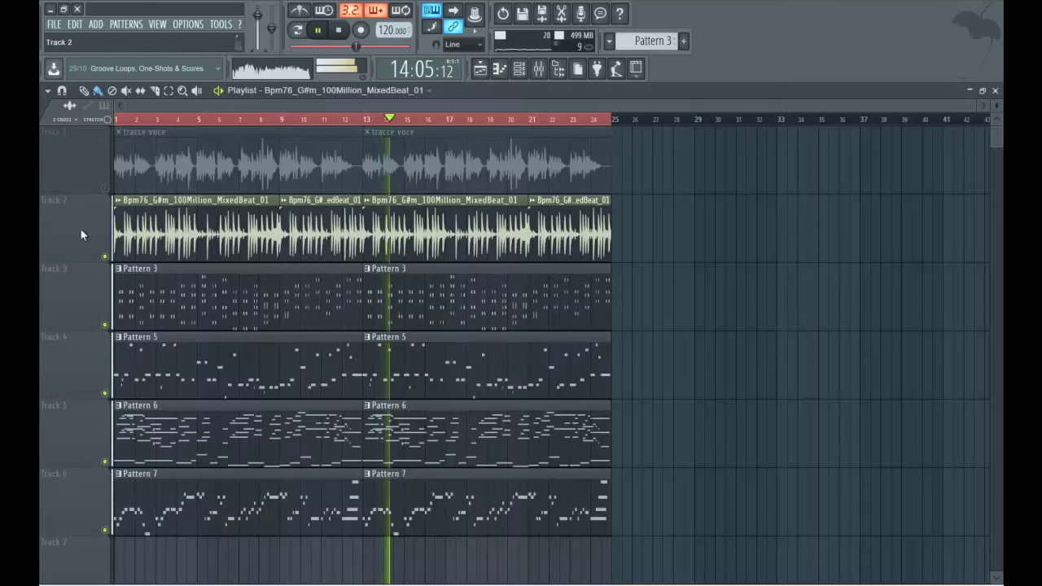
- Unmute Track 1, open the tracce voce clip's channel settings and stop playback
{"action": "left_click", "coordinate": [105, 188]}
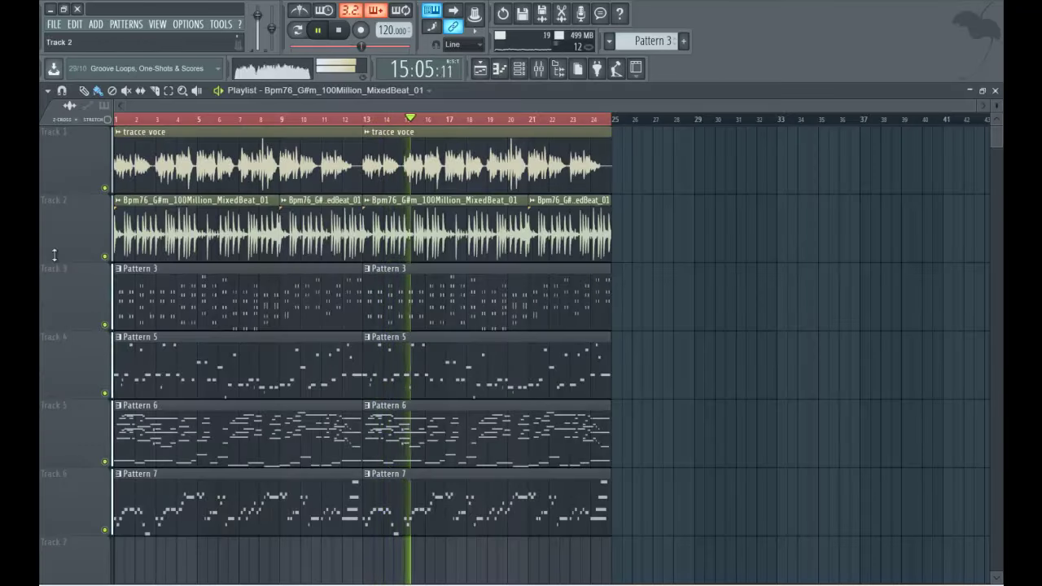
{"action": "double_click", "coordinate": [189, 177]}
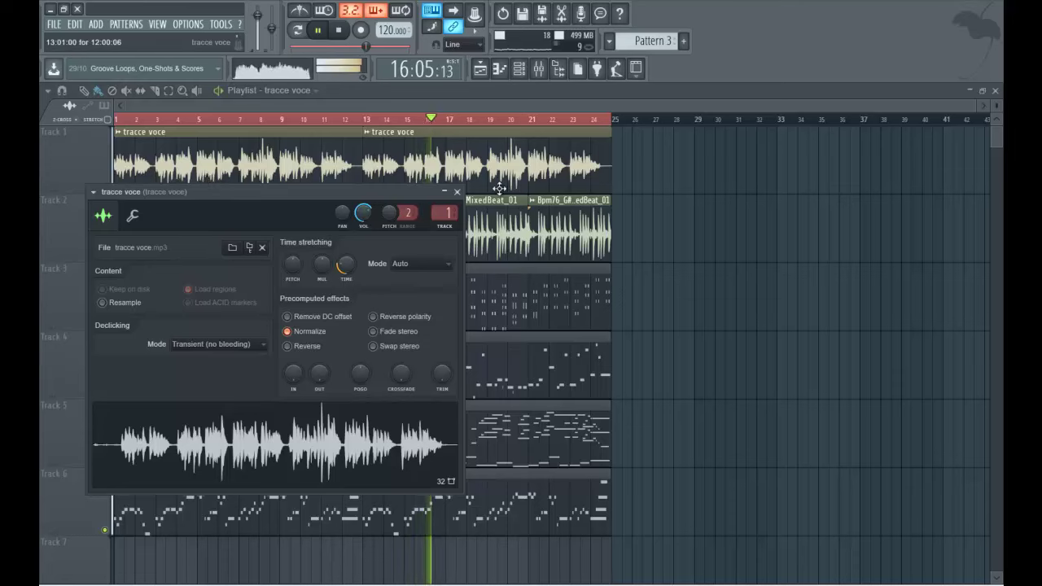
{"action": "key", "text": "space"}
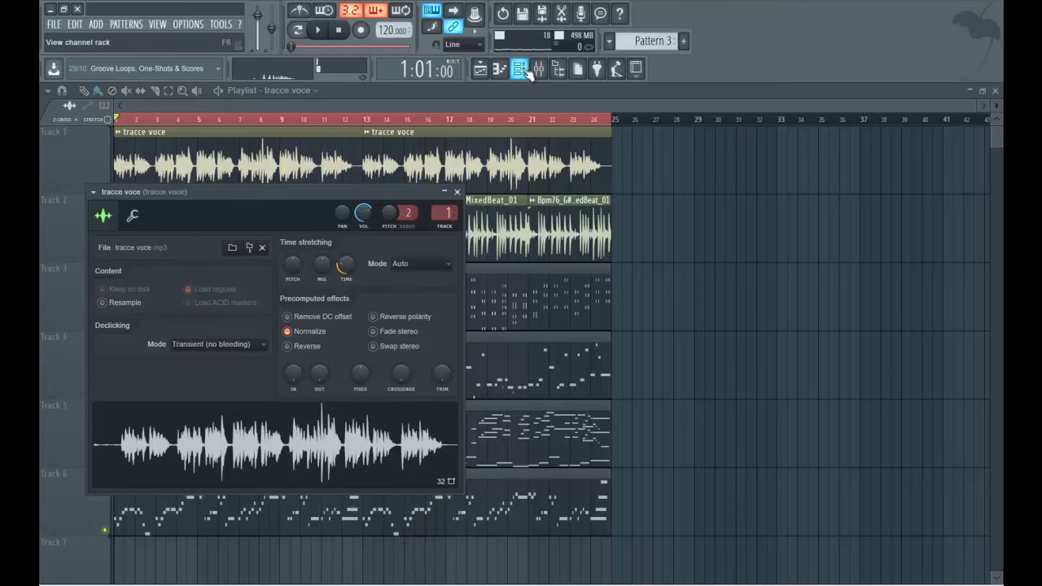
- Add Fruity Reeverb 2 in slot 7 of the tracce voce mixer track and start playback
{"action": "left_click", "coordinate": [559, 71]}
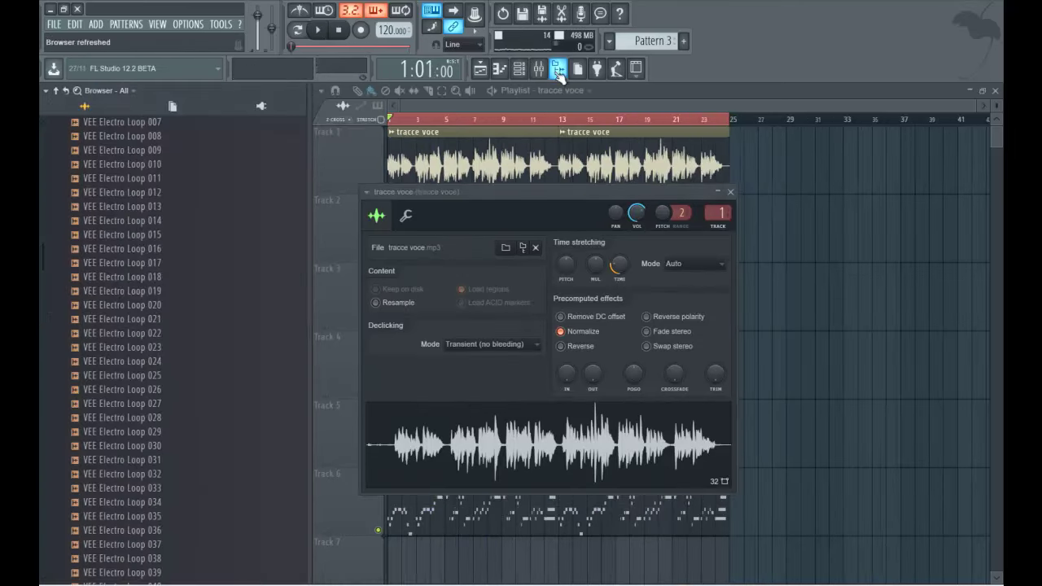
{"action": "left_click", "coordinate": [538, 70]}
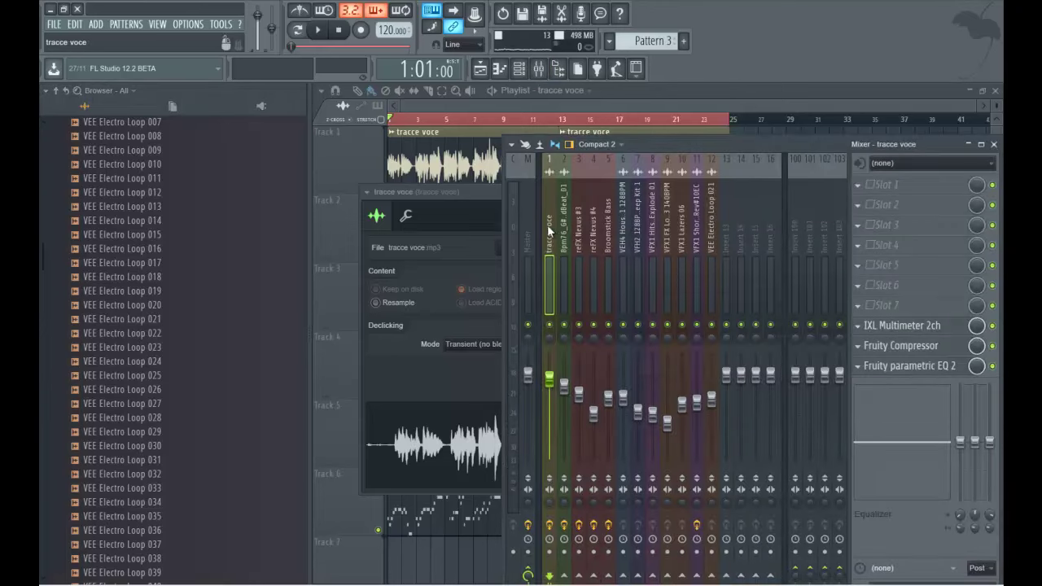
{"action": "left_click", "coordinate": [866, 311]}
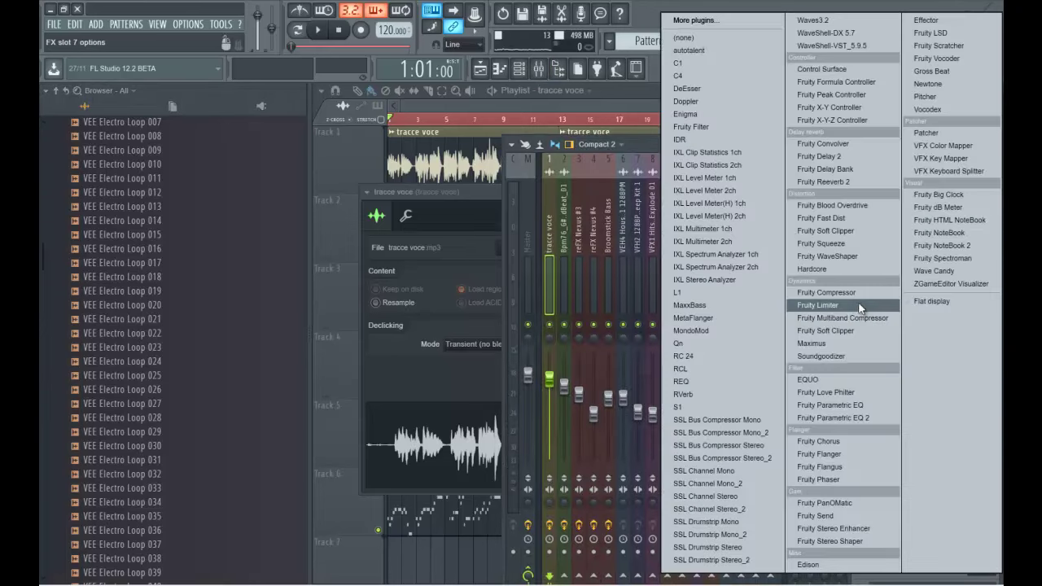
{"action": "left_click", "coordinate": [850, 183]}
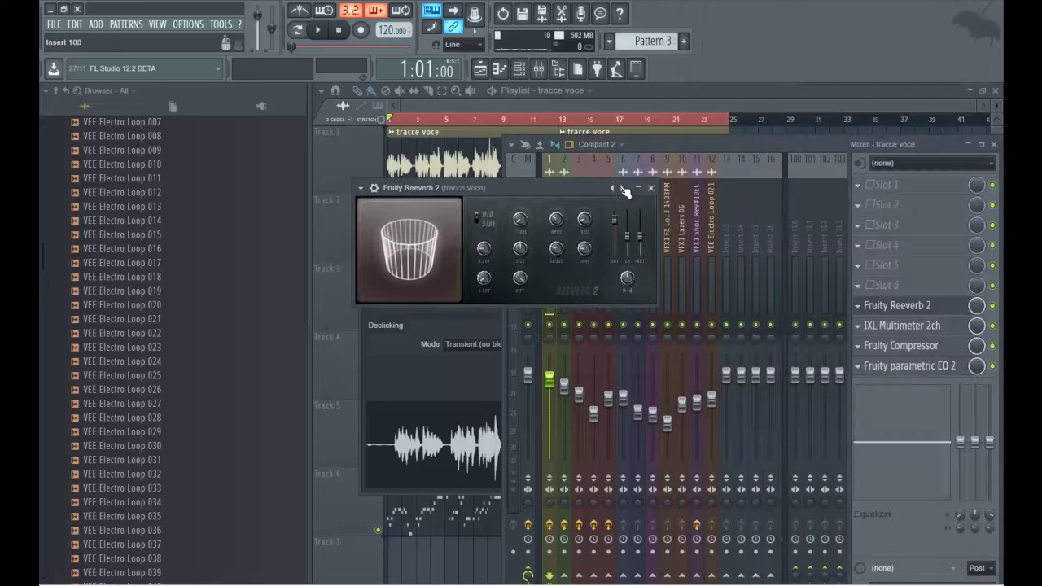
{"action": "left_click_drag", "start_coordinate": [583, 186], "coordinate": [504, 181]}
{"action": "key", "text": "space"}
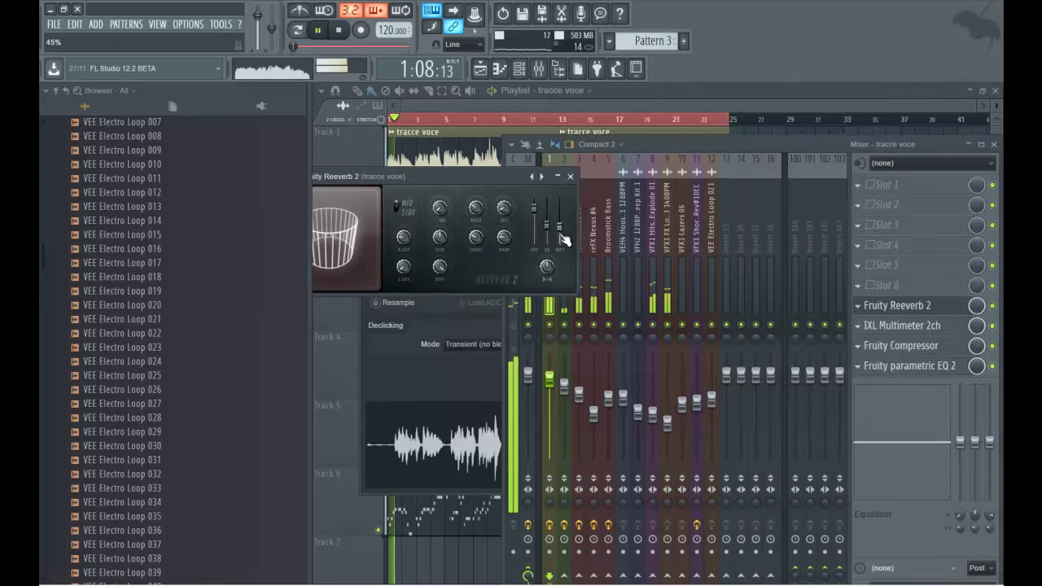
- Set the vocal reverb's wet level to about 58% and slightly lower the tracce voce fader
{"action": "left_click_drag", "start_coordinate": [570, 228], "coordinate": [564, 223]}
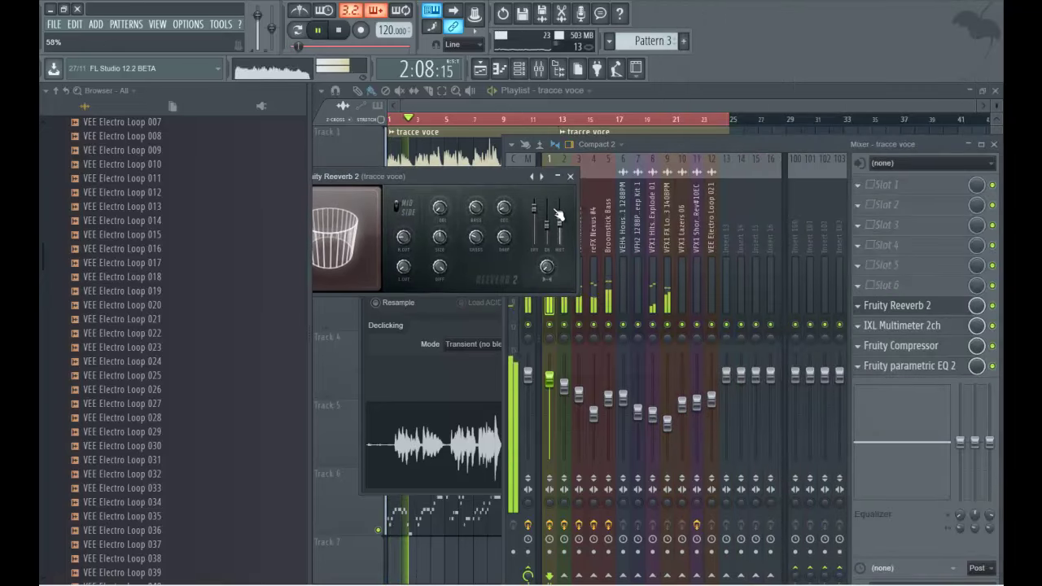
{"action": "left_click_drag", "start_coordinate": [553, 384], "coordinate": [558, 395]}
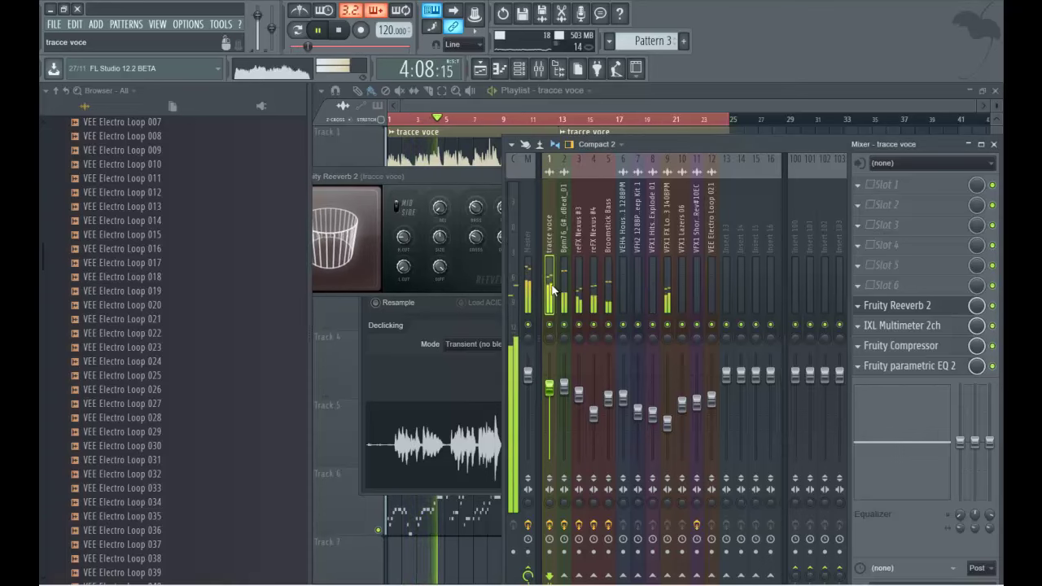
{"action": "left_click", "coordinate": [476, 189]}
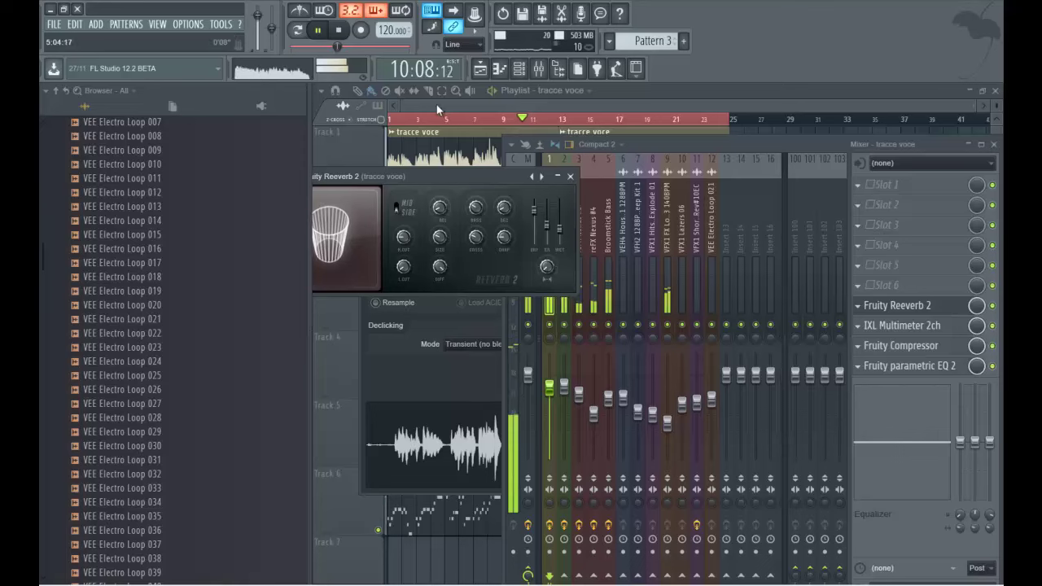
{"action": "left_click", "coordinate": [618, 150]}
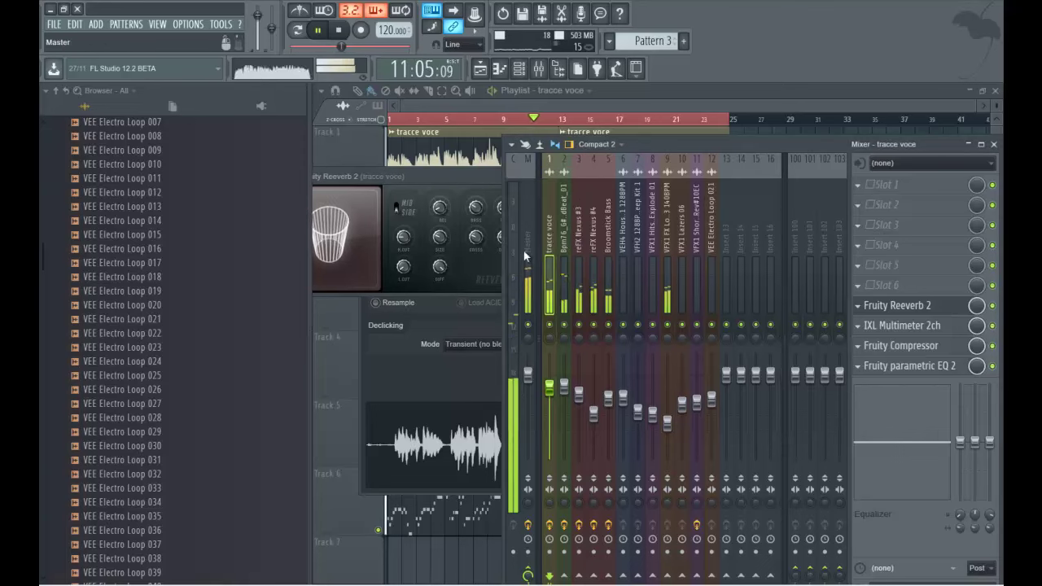
- Solo the tracce voce mixer track, increase its reverb's room size, and close the reverb window
{"action": "right_click", "coordinate": [549, 326]}
{"action": "left_click", "coordinate": [488, 182]}
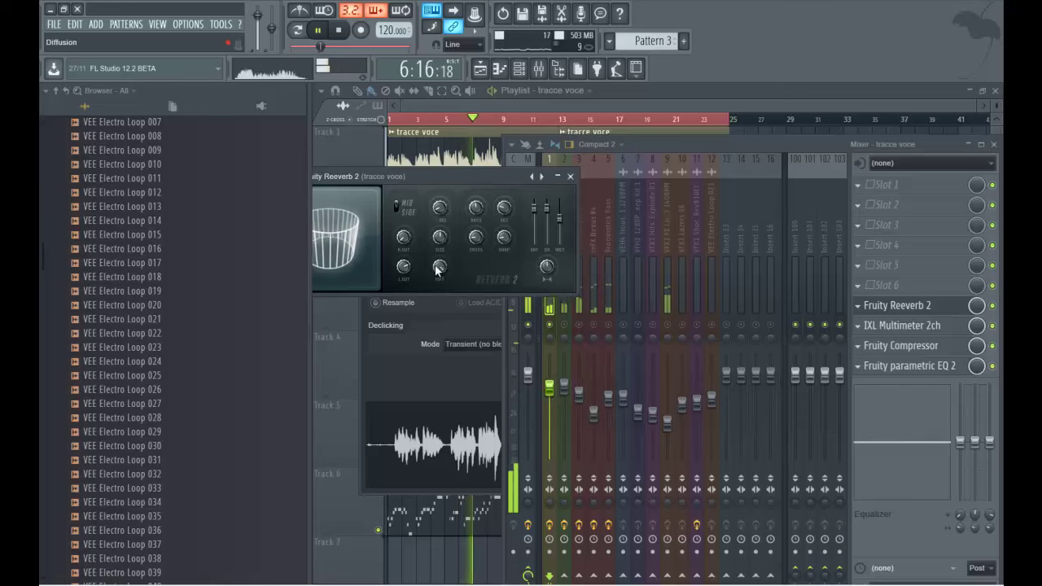
{"action": "left_click_drag", "start_coordinate": [439, 251], "coordinate": [475, 215]}
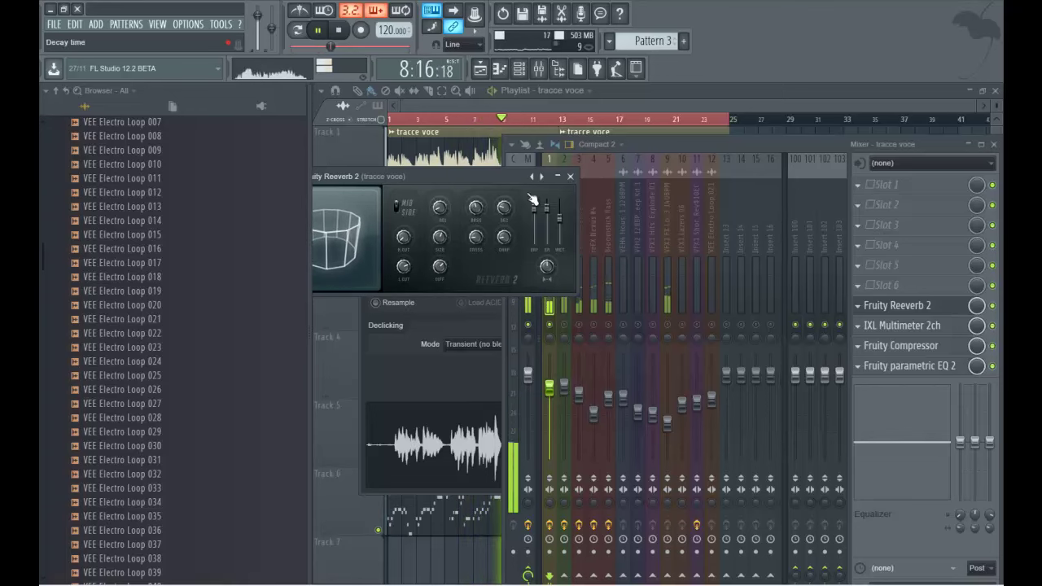
{"action": "left_click", "coordinate": [570, 176]}
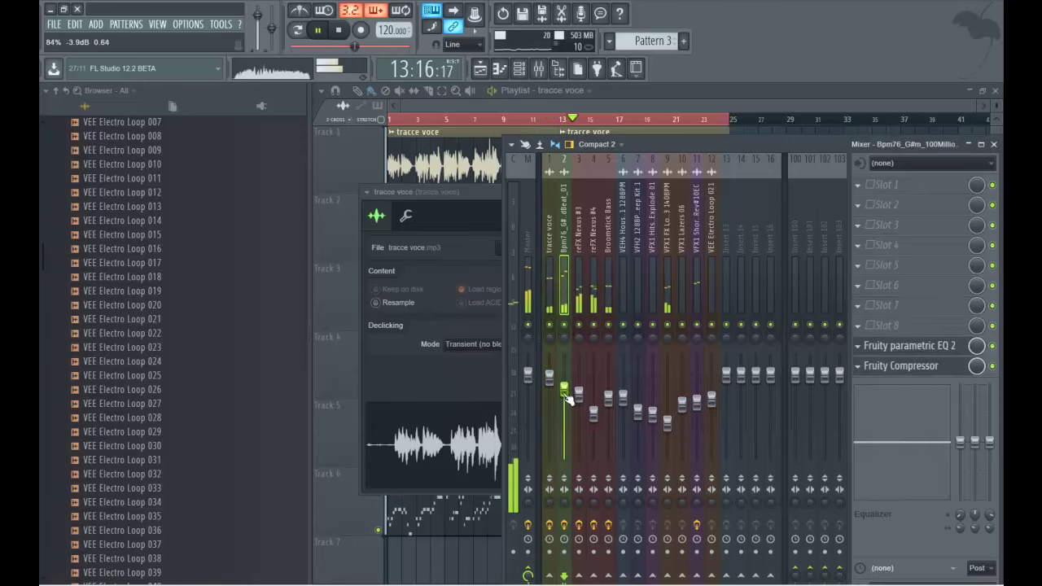
- Slightly lower the faders of both reFX Nexus tracks, Broomstick Bass, VEH4 House Loop and VFX1 Lazers 06, then return to the playlist and stop playback
{"action": "left_click", "coordinate": [578, 396]}
{"action": "left_click", "coordinate": [593, 413]}
{"action": "left_click", "coordinate": [608, 400]}
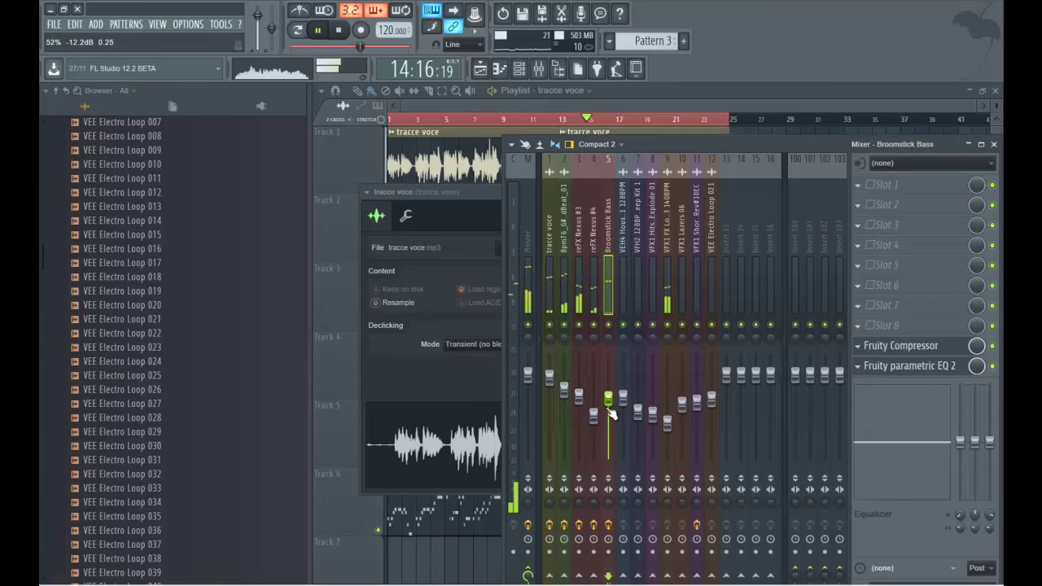
{"action": "left_click", "coordinate": [623, 406]}
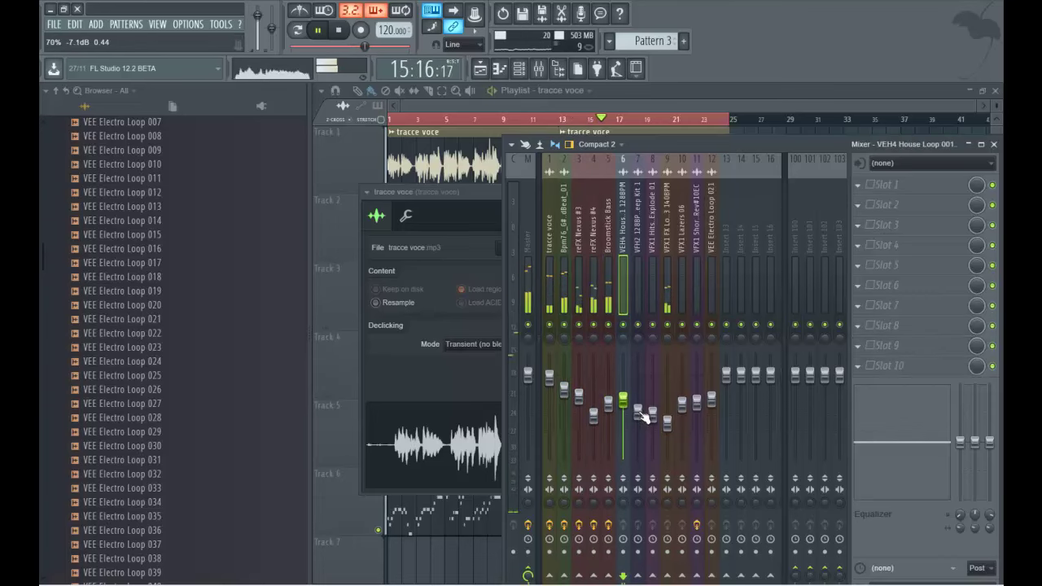
{"action": "left_click", "coordinate": [682, 404]}
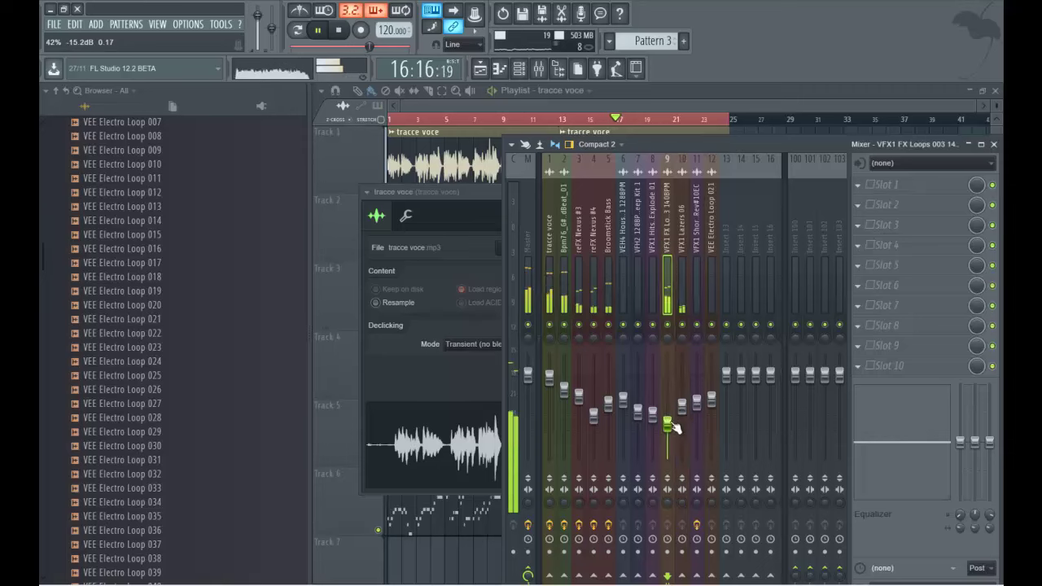
{"action": "left_click", "coordinate": [577, 102]}
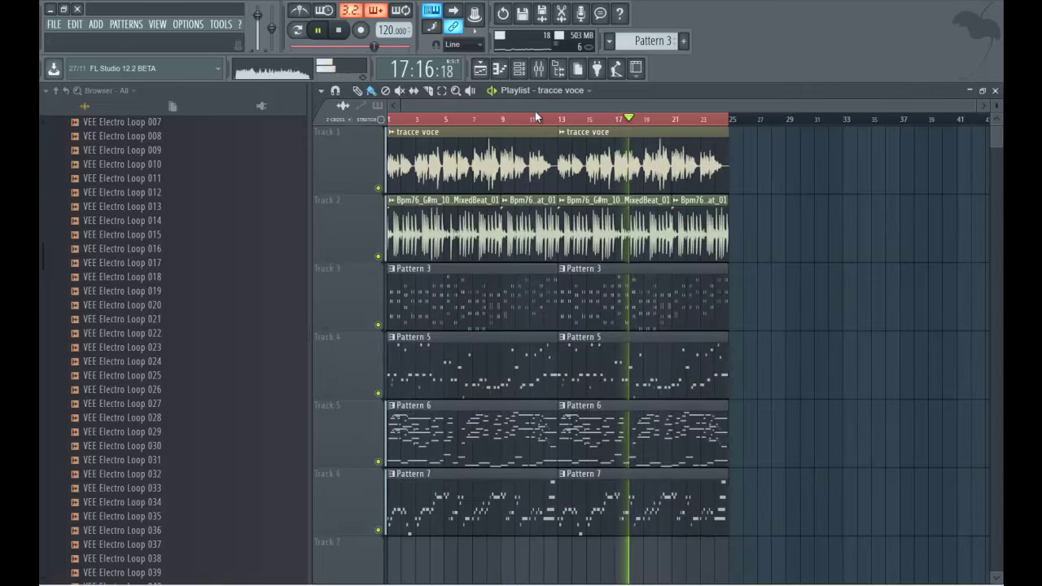
{"action": "key", "text": "space"}
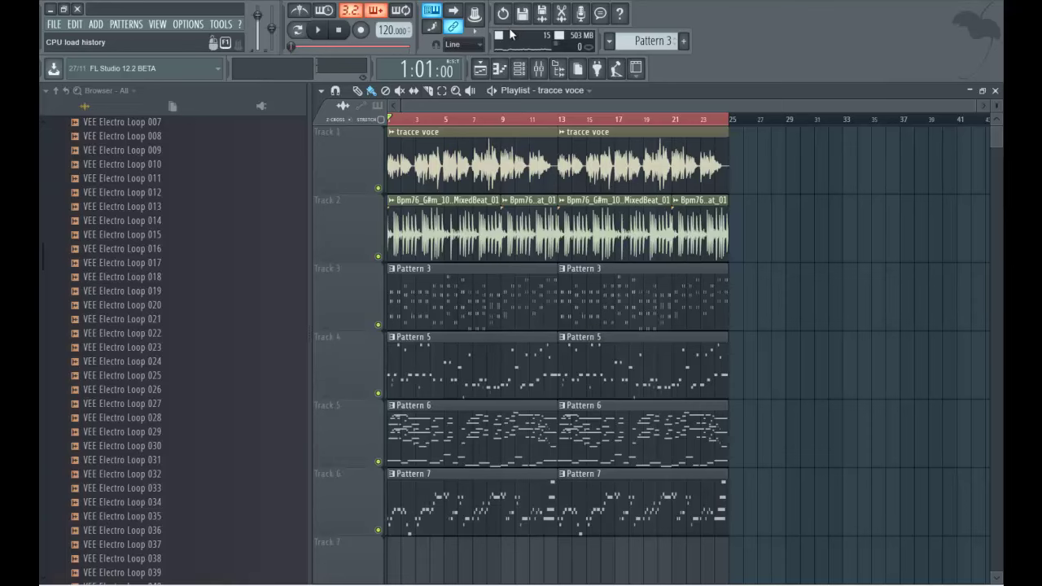
- Solo the Broomstick Bass mixer track during playback and set its Fruity Compressor to gain 6.1 dB and ratio 0.9:1
{"action": "left_click", "coordinate": [559, 70]}
{"action": "key", "text": "space"}
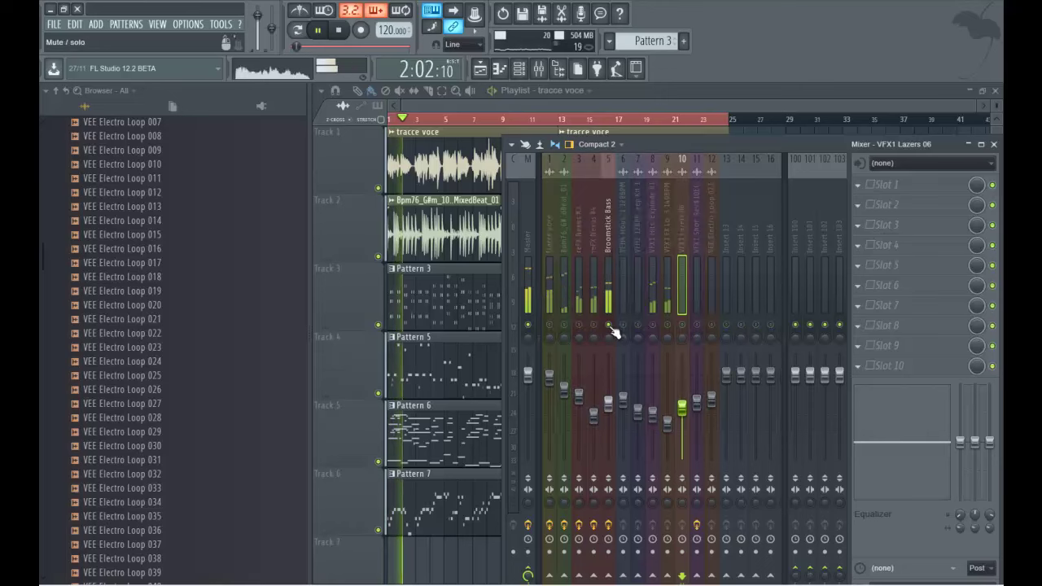
{"action": "left_click", "coordinate": [605, 234]}
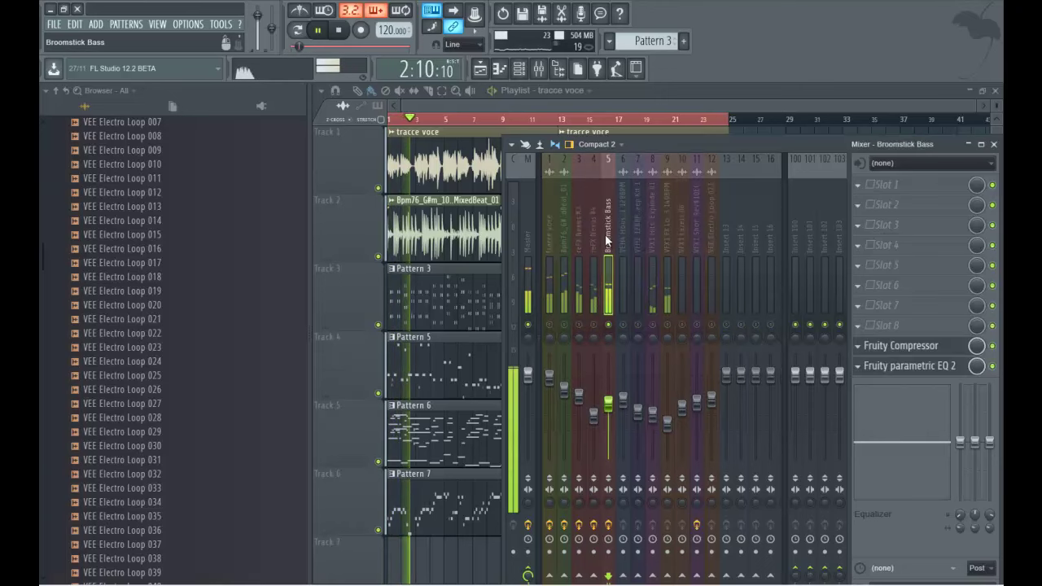
{"action": "left_click", "coordinate": [920, 349]}
{"action": "left_click_drag", "start_coordinate": [682, 258], "coordinate": [681, 247]}
{"action": "left_click_drag", "start_coordinate": [565, 249], "coordinate": [566, 254]}
{"action": "scroll", "coordinate": [565, 257], "scroll_direction": "down", "scroll_amount": 6}
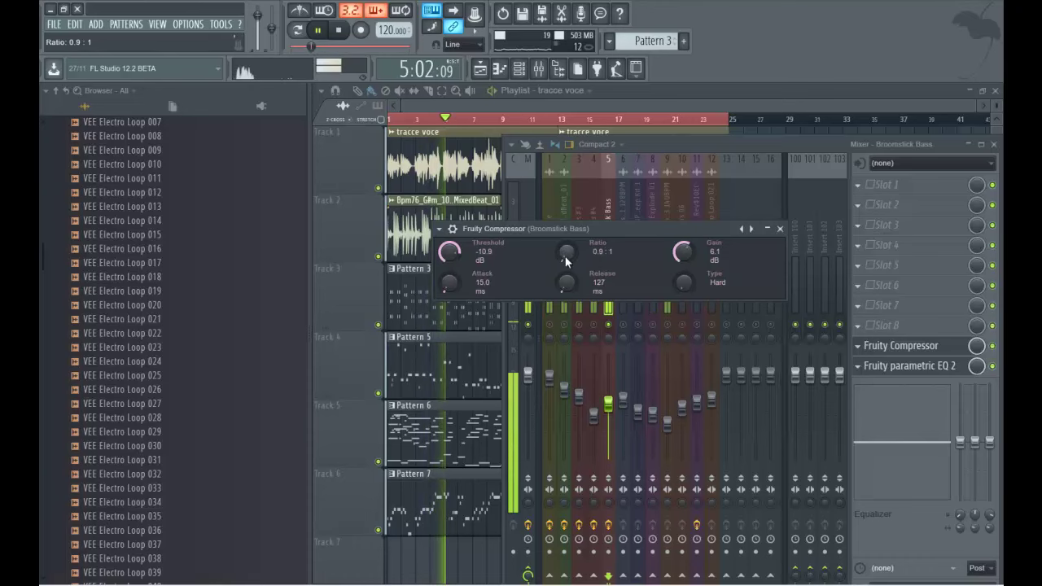
- In the Broomstick Bass parametric EQ, move the band 7 low pass to about 207 Hz and band 1 to the lowest frequencies
{"action": "left_click", "coordinate": [891, 367]}
{"action": "left_click_drag", "start_coordinate": [696, 348], "coordinate": [537, 358]}
{"action": "left_click_drag", "start_coordinate": [458, 358], "coordinate": [427, 355]}
{"action": "mouse_move", "coordinate": [523, 354]}
{"action": "left_mouse_down"}
{"action": "mouse_move", "coordinate": [491, 353]}
{"action": "mouse_move", "coordinate": [521, 354]}
{"action": "left_mouse_up"}
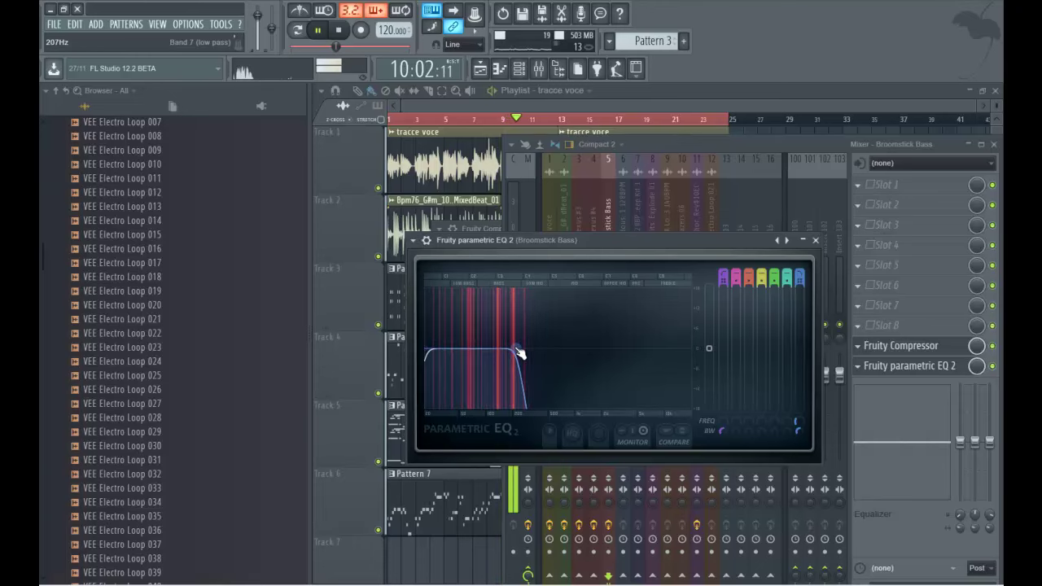
{"action": "left_click", "coordinate": [436, 100]}
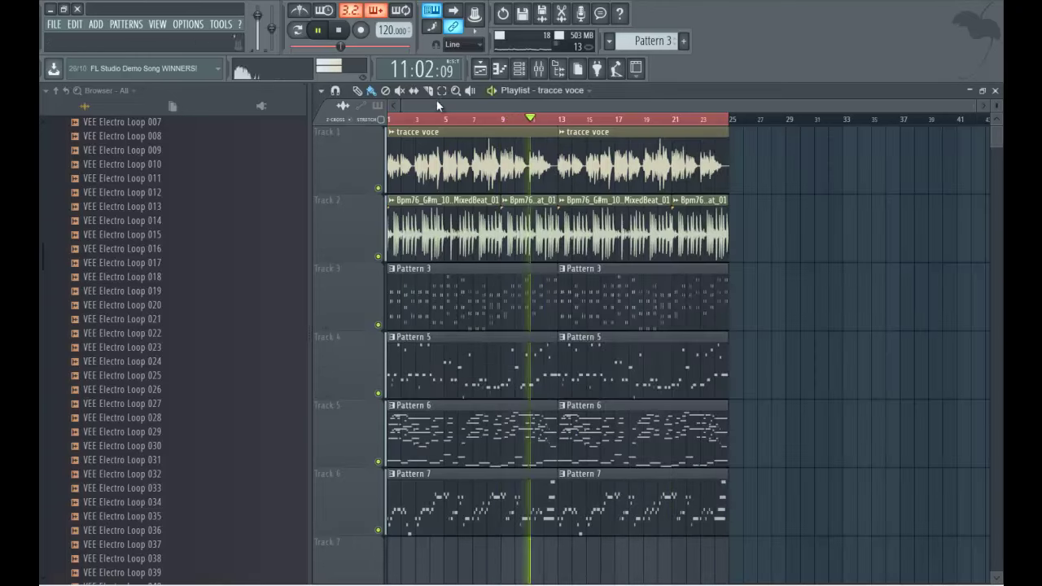
- Restart playback from the beginning, unsolo the Broomstick Bass mixer track and return to the playlist
{"action": "key", "text": "space"}
{"action": "left_click", "coordinate": [413, 91]}
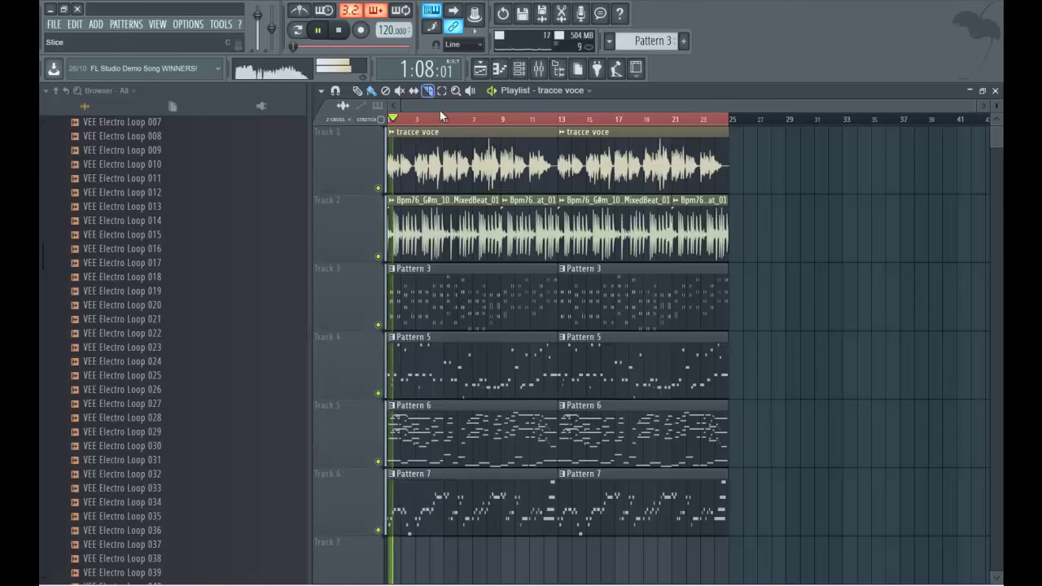
{"action": "left_click", "coordinate": [539, 70]}
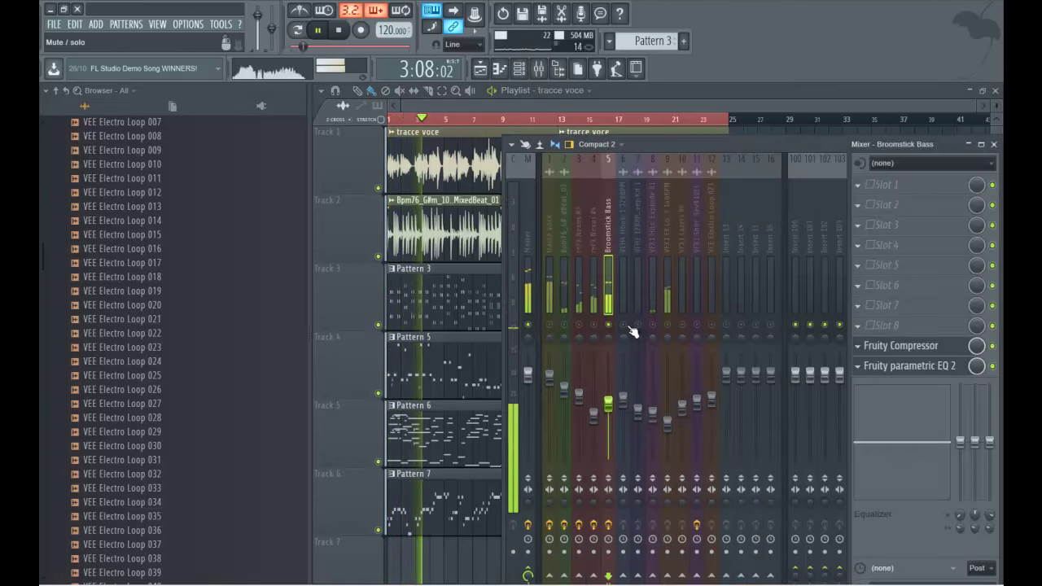
{"action": "left_click", "coordinate": [555, 104]}
- Mute Track 2 and Track 10 in the playlist and unmute Track 8
{"action": "scroll", "coordinate": [502, 244], "scroll_direction": "down", "scroll_amount": 3}
{"action": "scroll", "coordinate": [500, 237], "scroll_direction": "down", "scroll_amount": 3}
{"action": "scroll", "coordinate": [500, 237], "scroll_direction": "up", "scroll_amount": 6}
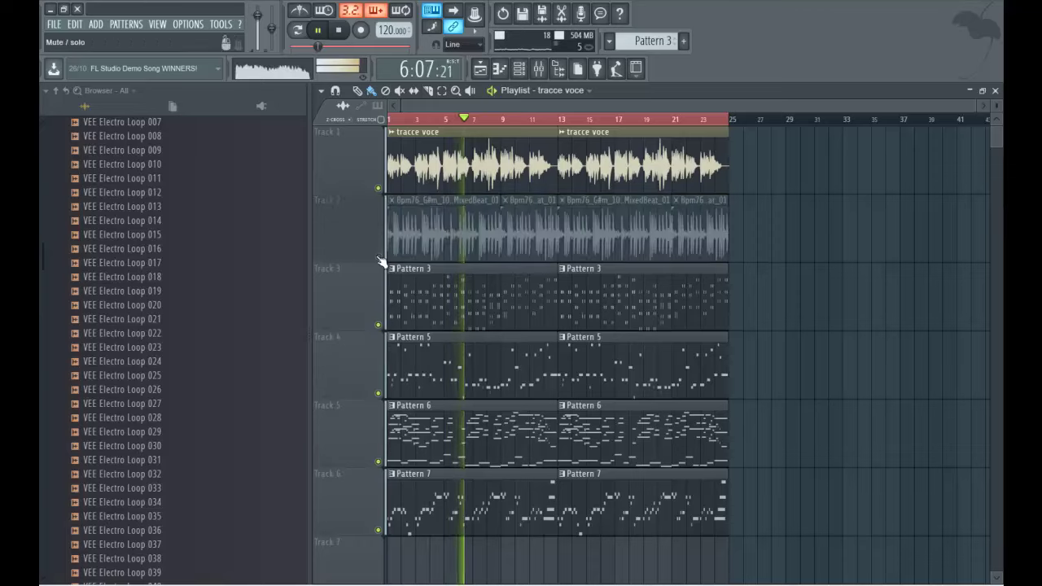
{"action": "scroll", "coordinate": [379, 260], "scroll_direction": "down", "scroll_amount": 4}
{"action": "scroll", "coordinate": [361, 280], "scroll_direction": "down", "scroll_amount": 4}
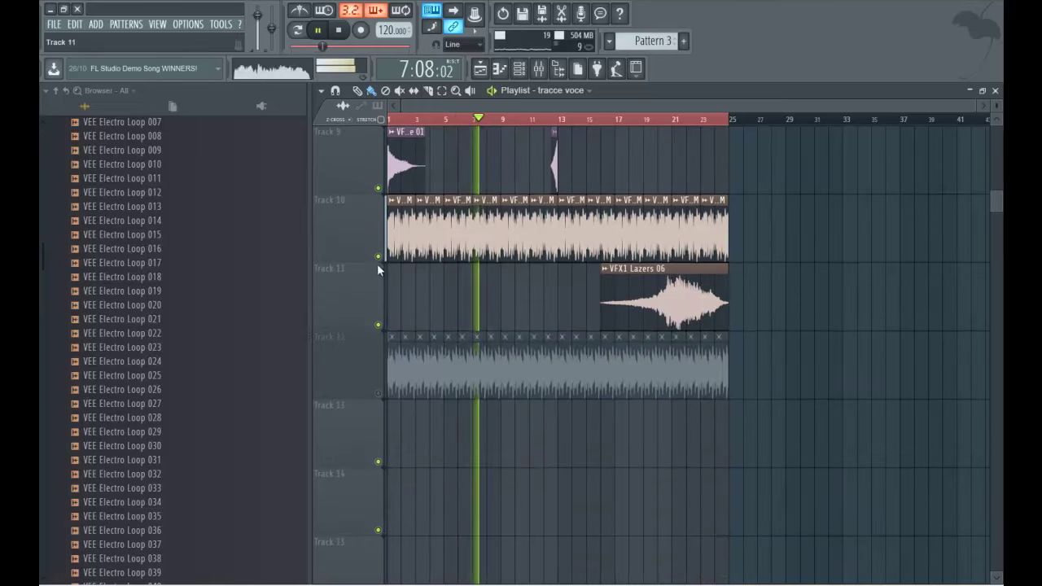
{"action": "scroll", "coordinate": [367, 257], "scroll_direction": "up", "scroll_amount": 5}
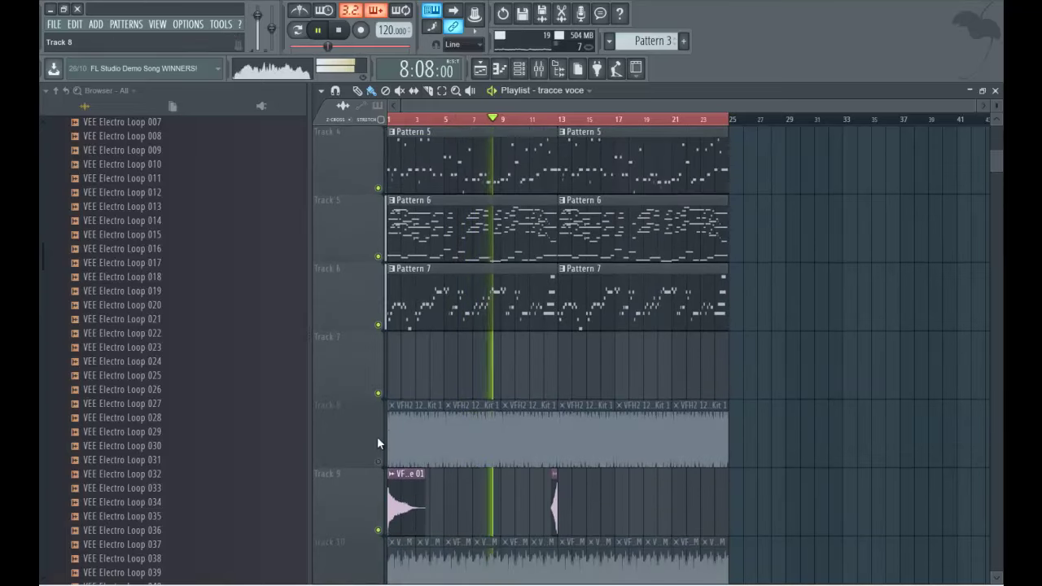
{"action": "left_click", "coordinate": [376, 461]}
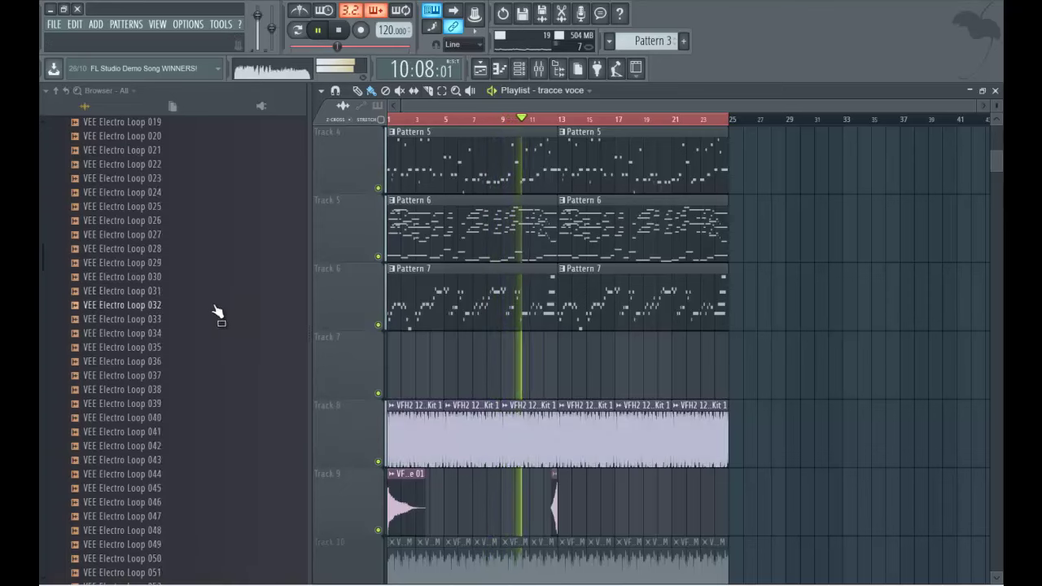
- Stop playback, preview VEE Electro Loop 097 in the browser and place it at the start of Track 7
{"action": "scroll", "coordinate": [218, 292], "scroll_direction": "down", "scroll_amount": 12}
{"action": "key", "text": "space"}
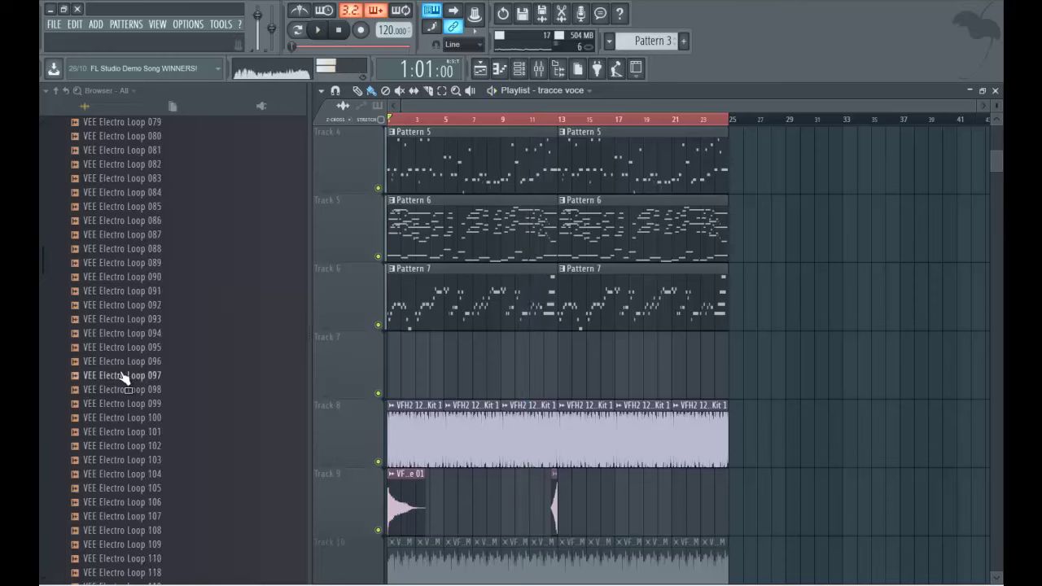
{"action": "left_click", "coordinate": [122, 374]}
{"action": "scroll", "coordinate": [140, 212], "scroll_direction": "down", "scroll_amount": 2}
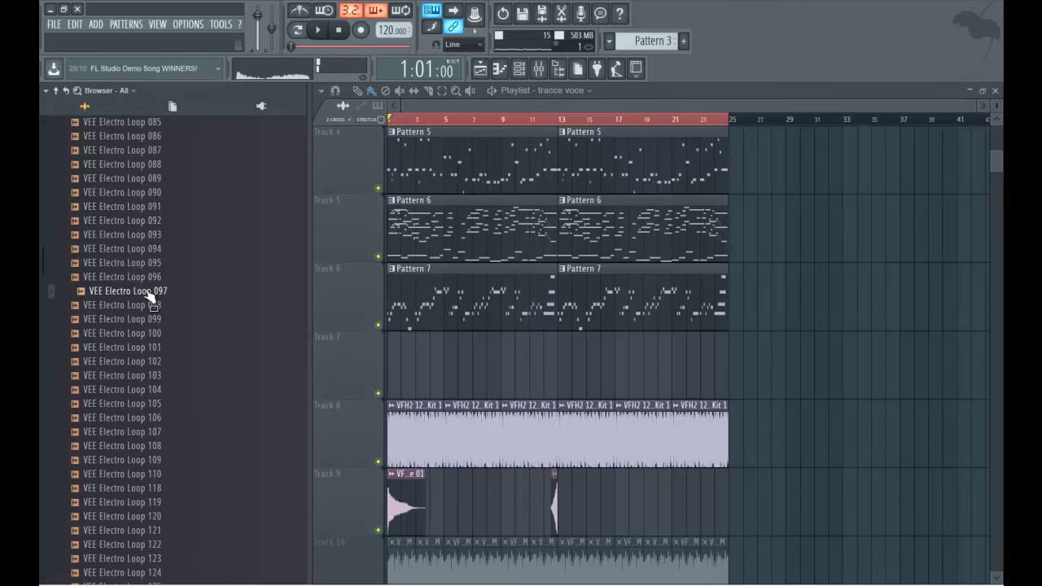
{"action": "left_click_drag", "start_coordinate": [432, 367], "coordinate": [383, 363]}
{"action": "scroll", "coordinate": [401, 127], "scroll_direction": "up", "scroll_amount": 5}
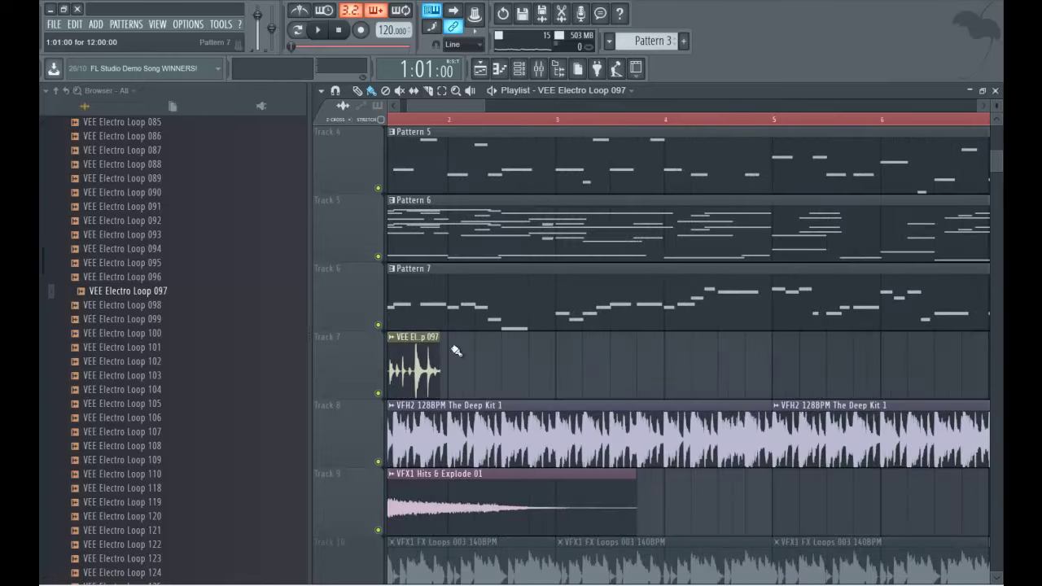
- Adjust the time stretching of the VEE Electro Loop 097 clip in its channel settings and close them
{"action": "double_click", "coordinate": [415, 366]}
{"action": "left_click_drag", "start_coordinate": [516, 258], "coordinate": [359, 457]}
{"action": "left_click_drag", "start_coordinate": [505, 515], "coordinate": [505, 501]}
{"action": "key", "text": "Escape"}
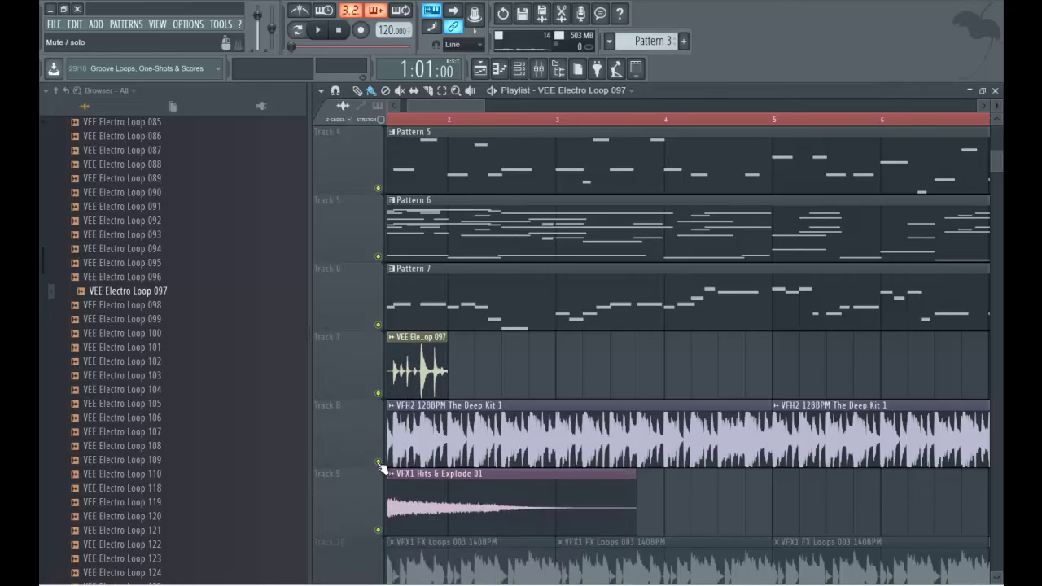
- Mute Track 8, repeat the VEE Electro Loop 097 clip along Track 7 and start playback
{"action": "left_click", "coordinate": [378, 462]}
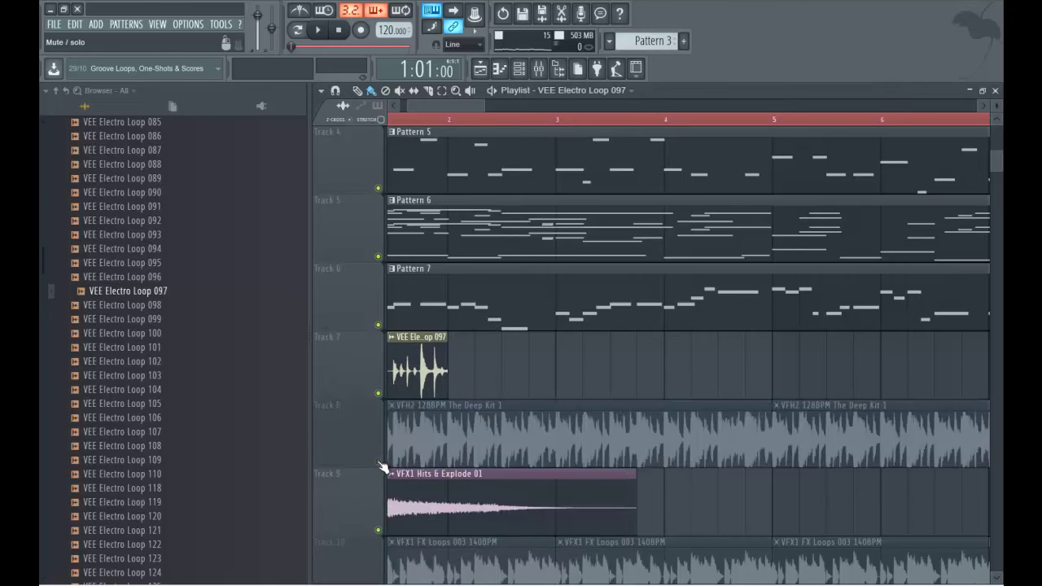
{"action": "left_click", "coordinate": [444, 373]}
{"action": "scroll", "coordinate": [379, 151], "scroll_direction": "up", "scroll_amount": 3}
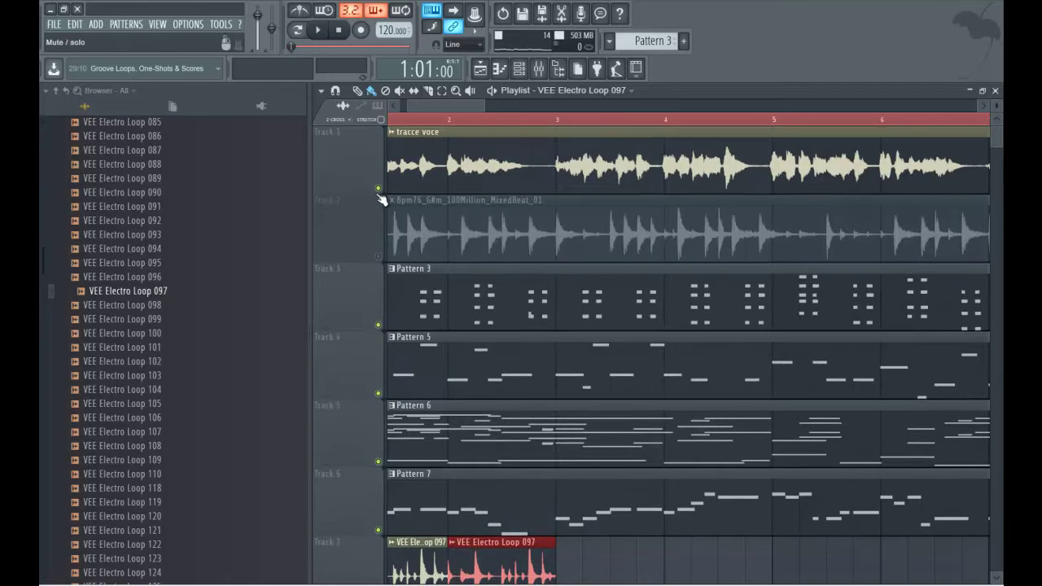
{"action": "scroll", "coordinate": [422, 230], "scroll_direction": "down", "scroll_amount": 4}
{"action": "key", "text": "space"}
{"action": "mouse_move", "coordinate": [539, 315]}
{"action": "left_mouse_down"}
{"action": "mouse_move", "coordinate": [561, 301]}
{"action": "mouse_move", "coordinate": [875, 301]}
{"action": "mouse_move", "coordinate": [965, 265]}
{"action": "left_mouse_up"}
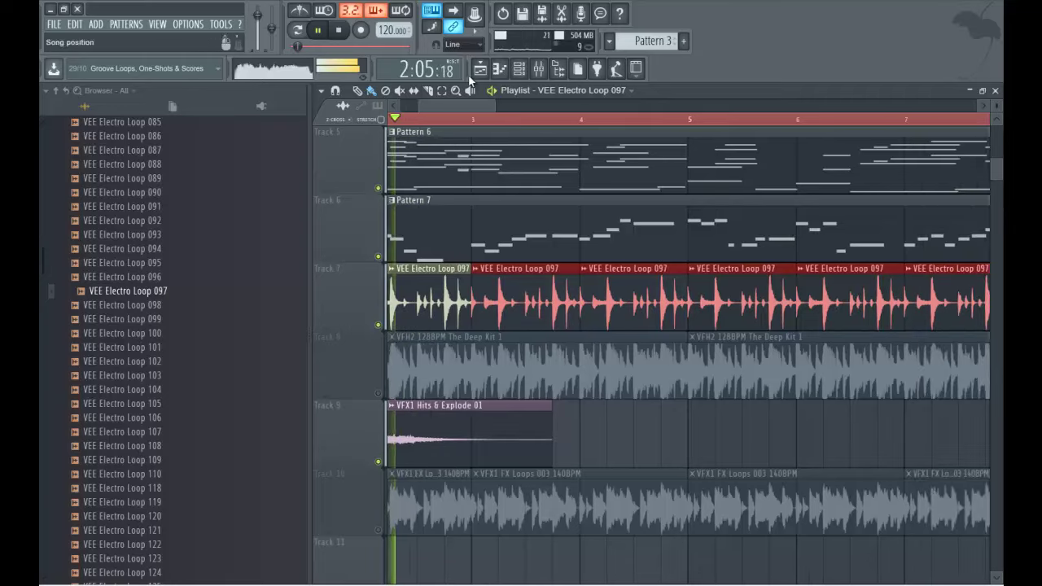
- Extend the repeated VEE Electro Loop 097 clips along Track 7 up to bar 25
{"action": "scroll", "coordinate": [743, 155], "scroll_direction": "down", "scroll_amount": 3}
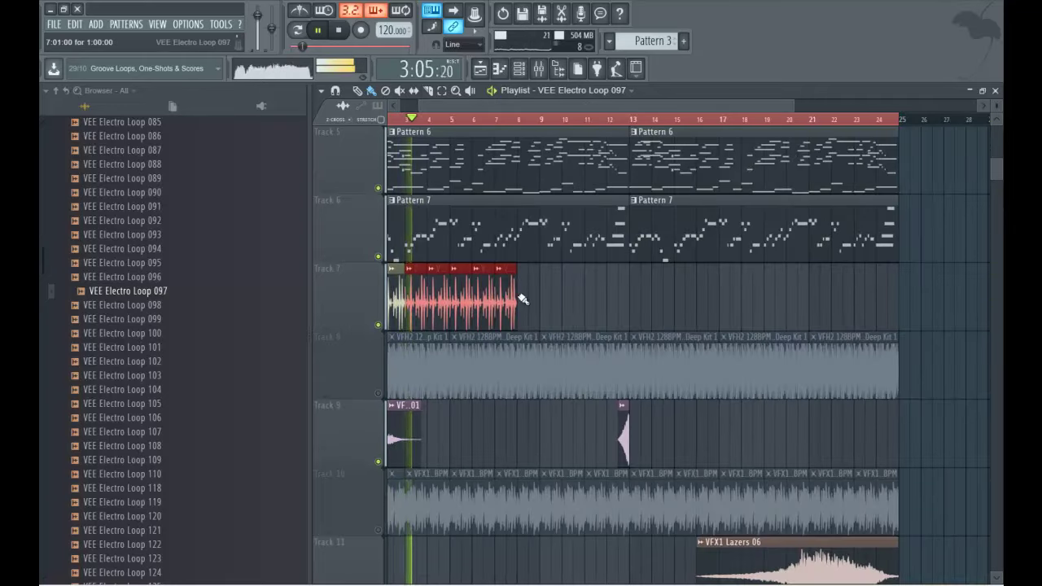
{"action": "key", "text": "ctrl+b"}
{"action": "key", "text": "ctrl+b"}
{"action": "key", "text": "ctrl+b"}
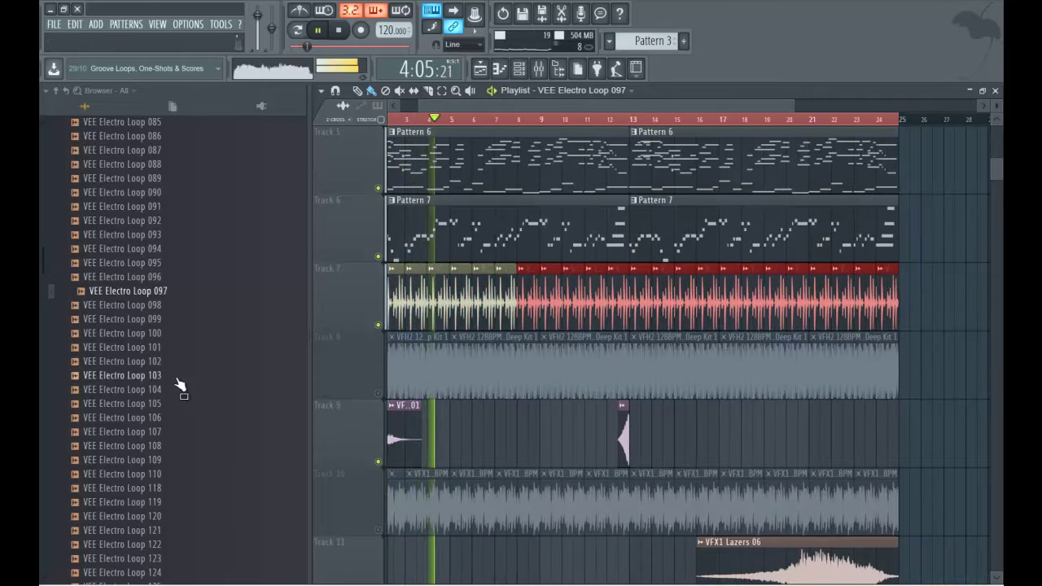
- Stop playback, browse past the VEE Electro Loop samples and preview sounds in the VEE Percussion Instruments folder
{"action": "scroll", "coordinate": [144, 391], "scroll_direction": "down", "scroll_amount": 20}
{"action": "key", "text": "space"}
{"action": "scroll", "coordinate": [144, 383], "scroll_direction": "down", "scroll_amount": 20}
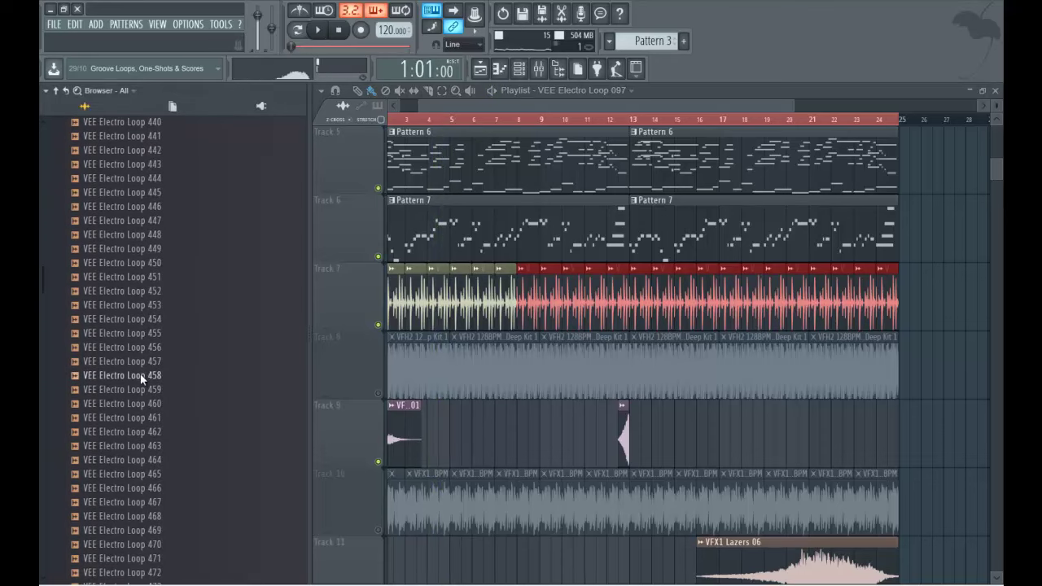
{"action": "scroll", "coordinate": [143, 378], "scroll_direction": "down", "scroll_amount": 5}
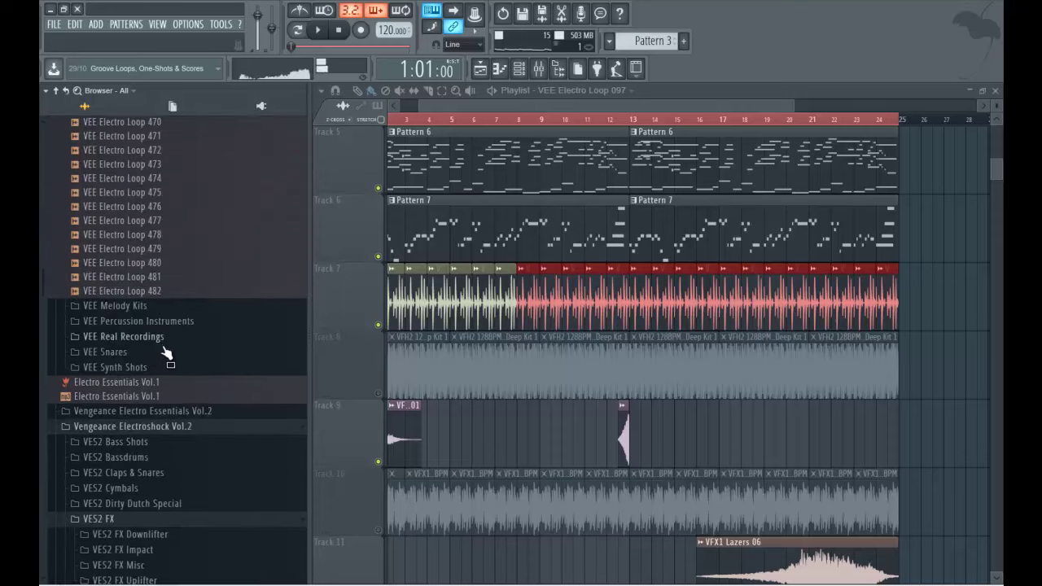
{"action": "left_click", "coordinate": [150, 322]}
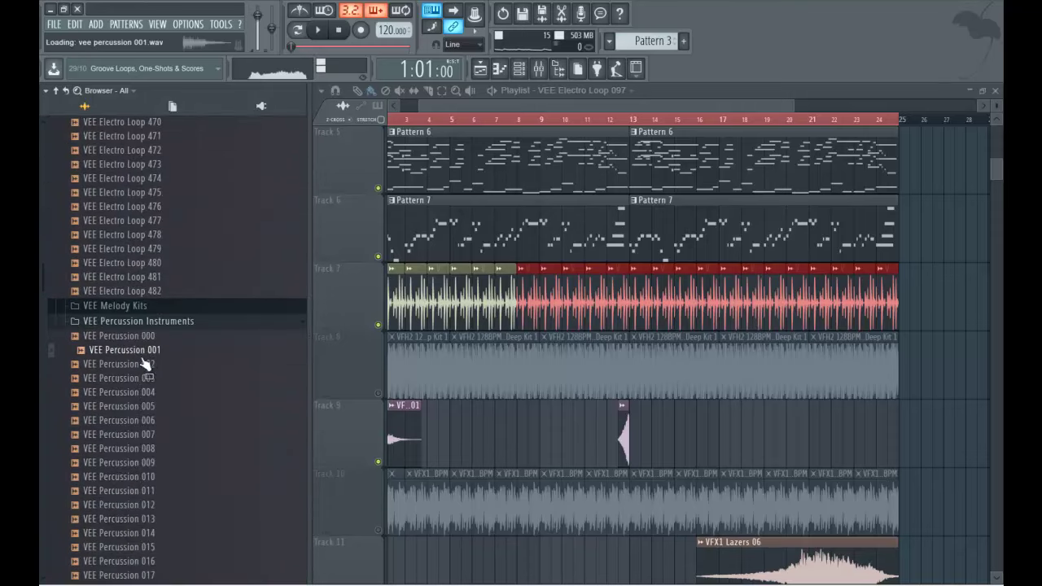
{"action": "left_click", "coordinate": [150, 322]}
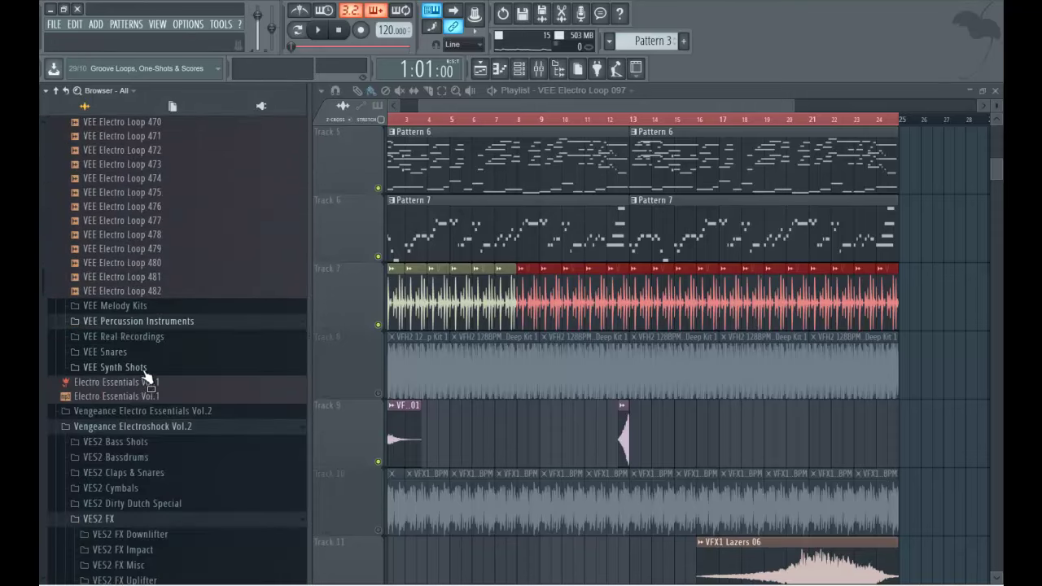
{"action": "scroll", "coordinate": [146, 374], "scroll_direction": "down", "scroll_amount": 5}
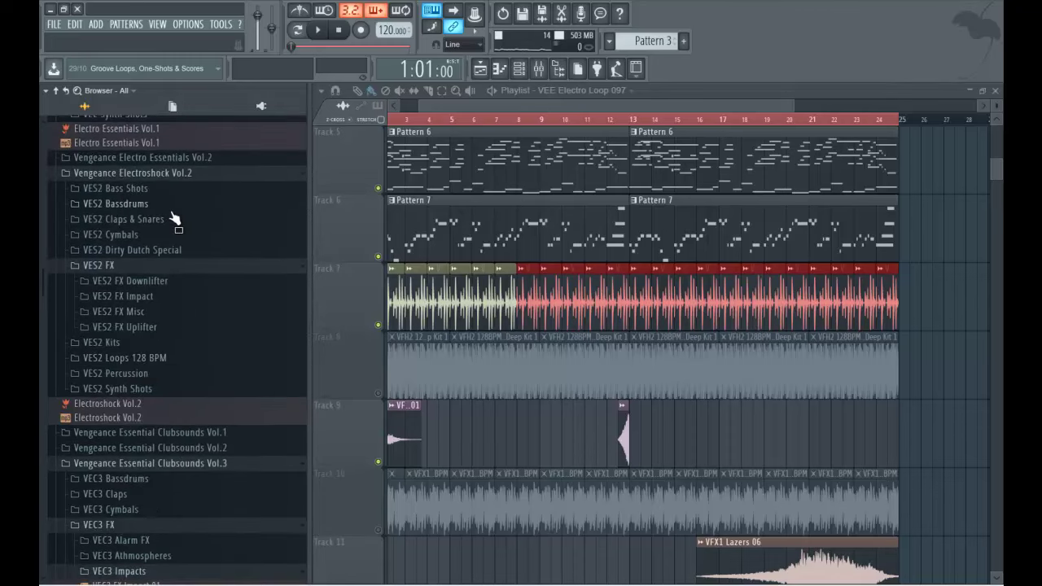
- Expand the VES2 FX Impact folder and preview its samples, including VES2 FX Impact 16
{"action": "left_click", "coordinate": [169, 298]}
{"action": "scroll", "coordinate": [154, 356], "scroll_direction": "down", "scroll_amount": 4}
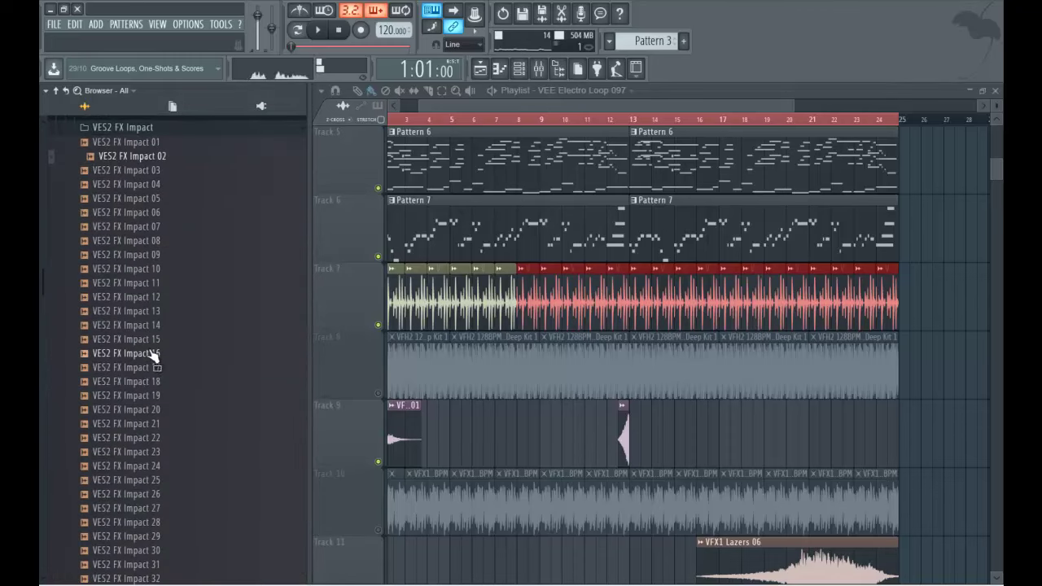
{"action": "left_click", "coordinate": [152, 353]}
{"action": "key", "text": "space"}
{"action": "key", "text": "space"}
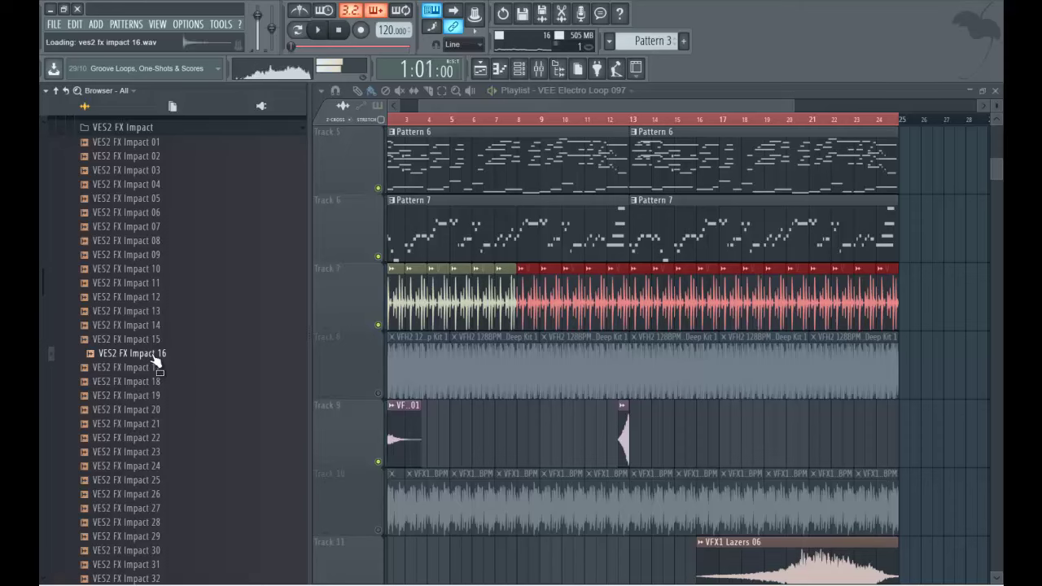
- Replace the VFX1 Hits & Explode 01 clip at the start of Track 9 with VES2 FX Impact 16
{"action": "left_click_drag", "start_coordinate": [460, 454], "coordinate": [485, 444]}
{"action": "left_click_drag", "start_coordinate": [571, 103], "coordinate": [356, 114]}
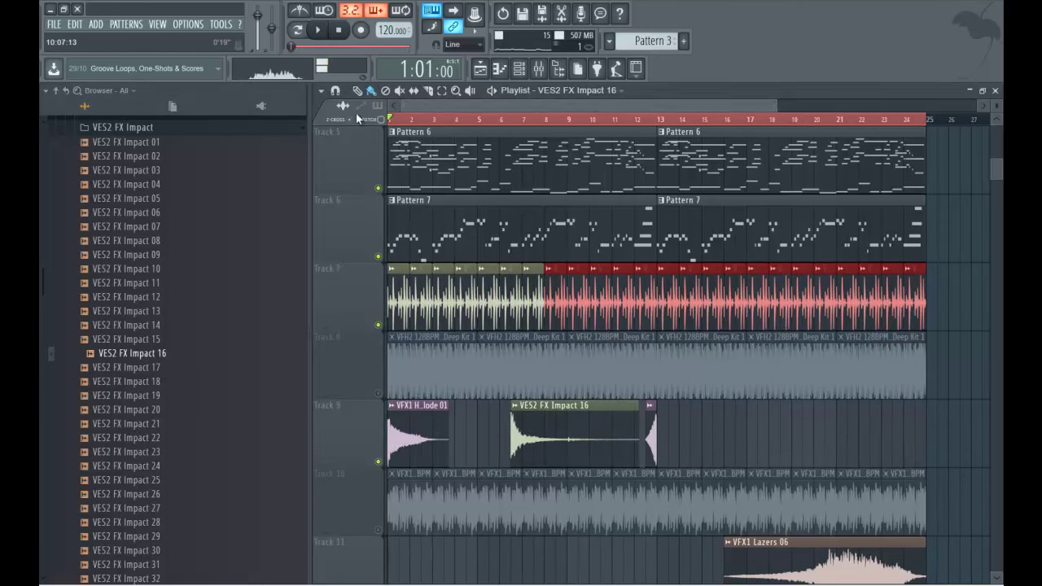
{"action": "right_click", "coordinate": [397, 454]}
{"action": "left_click_drag", "start_coordinate": [514, 433], "coordinate": [322, 427]}
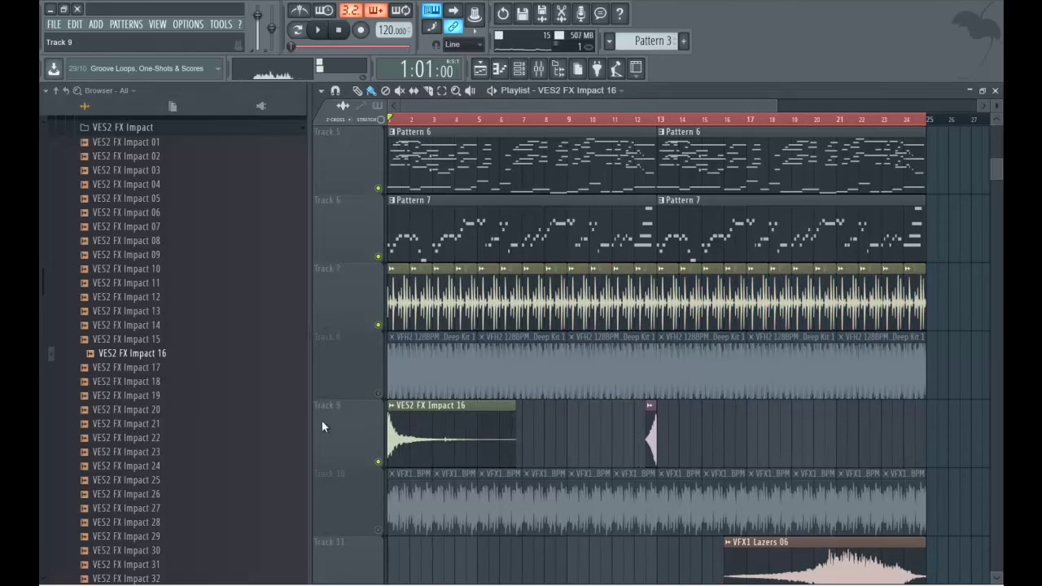
- Route the VES2 FX Impact 16 channel to mixer Insert 13 and lower its level during playback
{"action": "double_click", "coordinate": [410, 431]}
{"action": "left_click", "coordinate": [539, 70]}
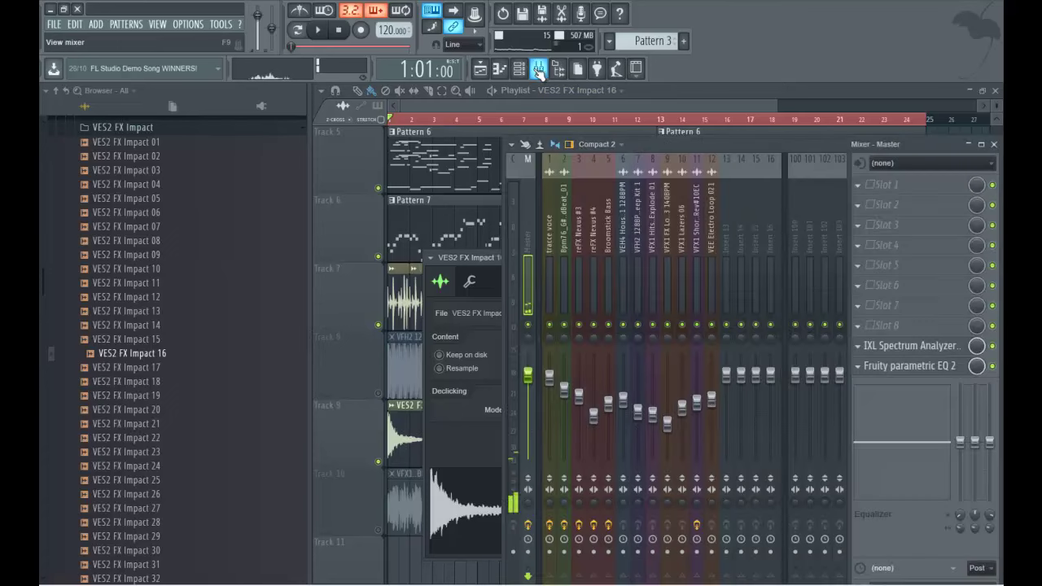
{"action": "right_click", "coordinate": [730, 225]}
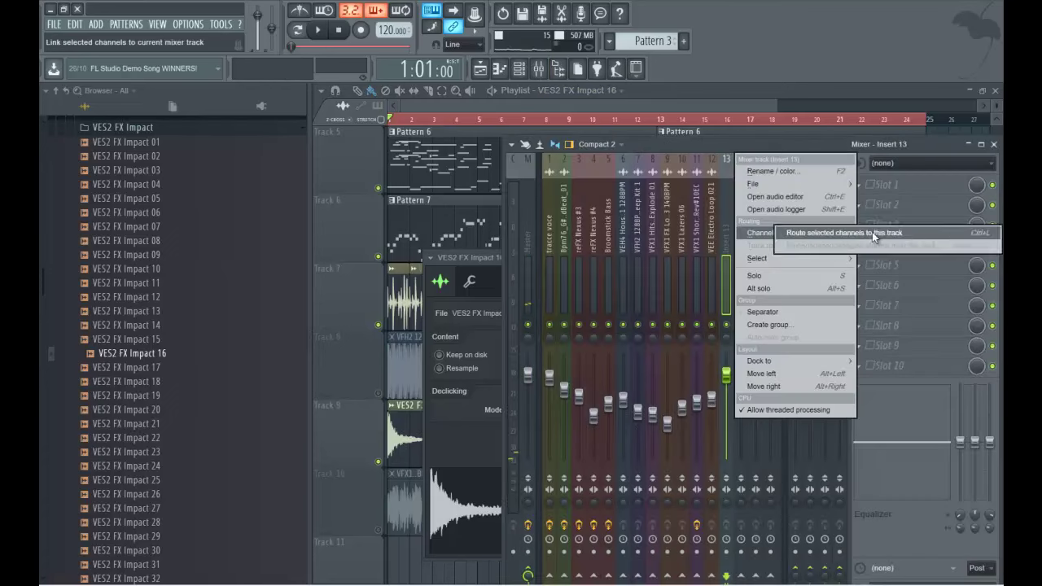
{"action": "left_click", "coordinate": [871, 232]}
{"action": "key", "text": "space"}
{"action": "left_click_drag", "start_coordinate": [731, 384], "coordinate": [739, 431]}
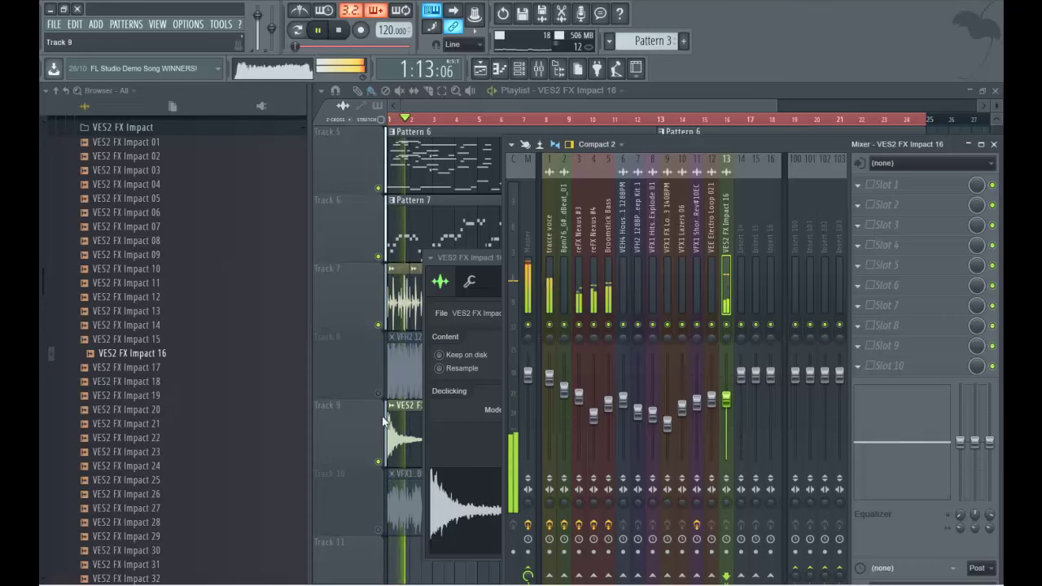
{"action": "key", "text": "F5"}
{"action": "key", "text": "space"}
- Preview samples from VES2 Loops 128 BPM and place VES2 Loop 019 at the start of Track 13
{"action": "left_click", "coordinate": [126, 466]}
{"action": "scroll", "coordinate": [126, 472], "scroll_direction": "down", "scroll_amount": 15}
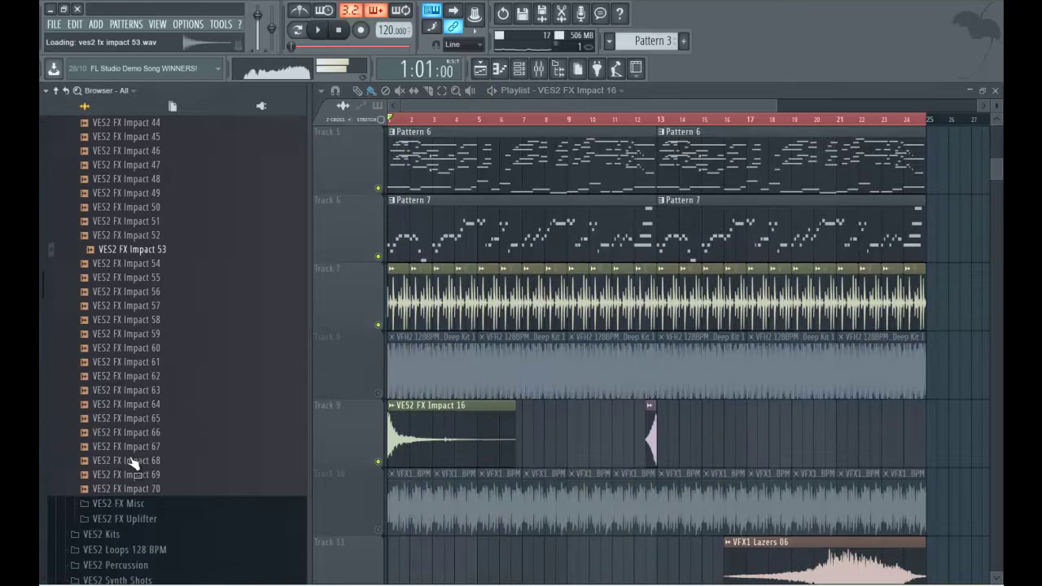
{"action": "left_click", "coordinate": [129, 330]}
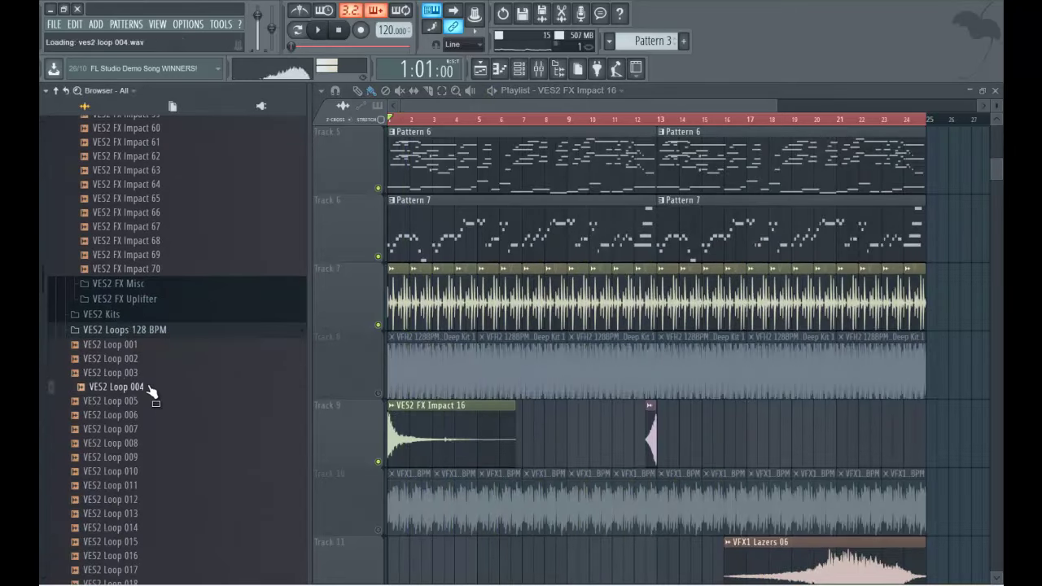
{"action": "scroll", "coordinate": [149, 393], "scroll_direction": "down", "scroll_amount": 6}
{"action": "left_click", "coordinate": [126, 374]}
{"action": "left_click", "coordinate": [120, 358]}
{"action": "left_click", "coordinate": [124, 347]}
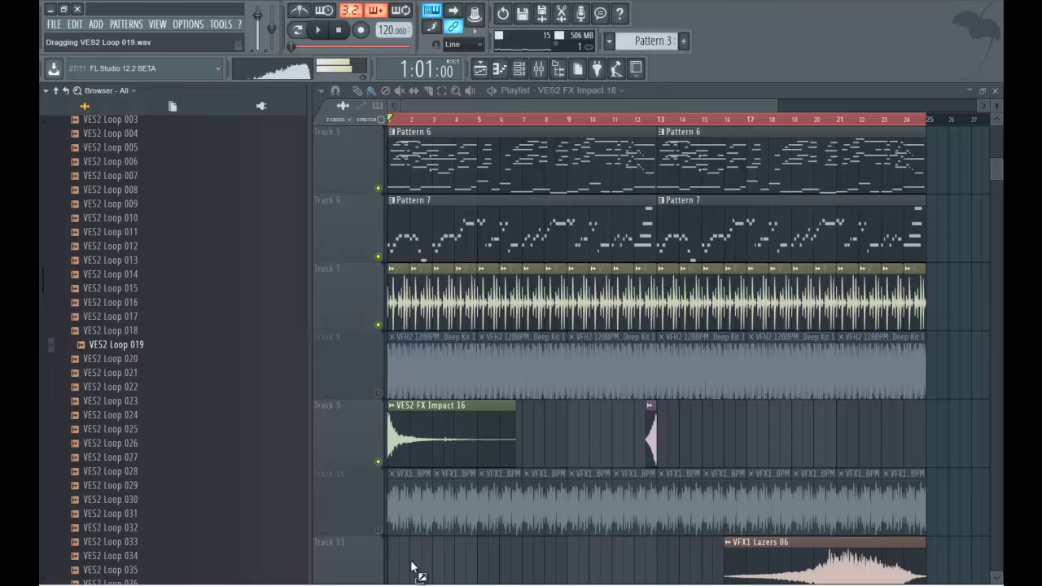
{"action": "left_click_drag", "start_coordinate": [407, 529], "coordinate": [407, 543]}
{"action": "scroll", "coordinate": [415, 338], "scroll_direction": "down", "scroll_amount": 2}
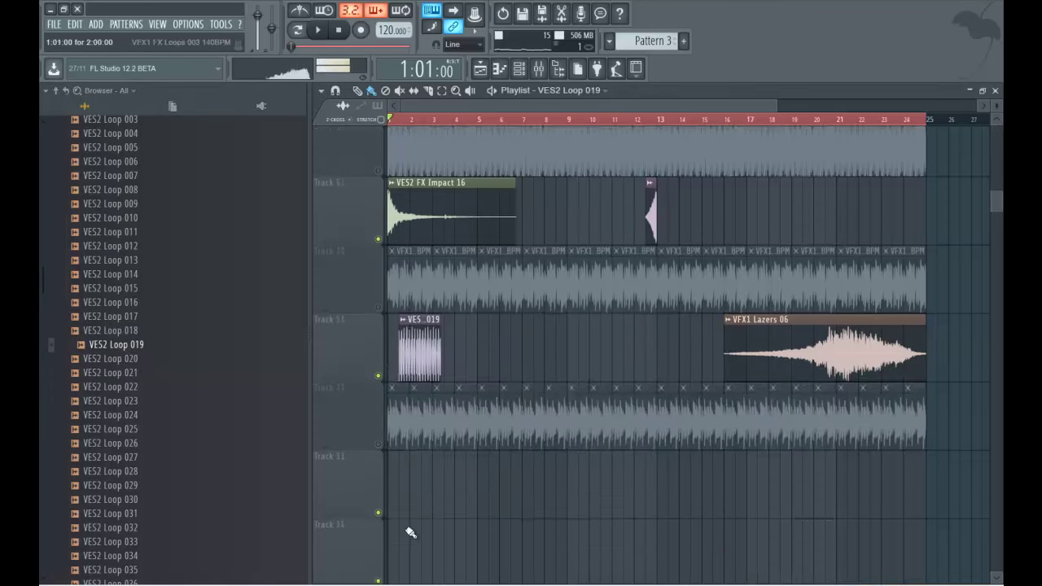
{"action": "left_click_drag", "start_coordinate": [417, 400], "coordinate": [398, 431]}
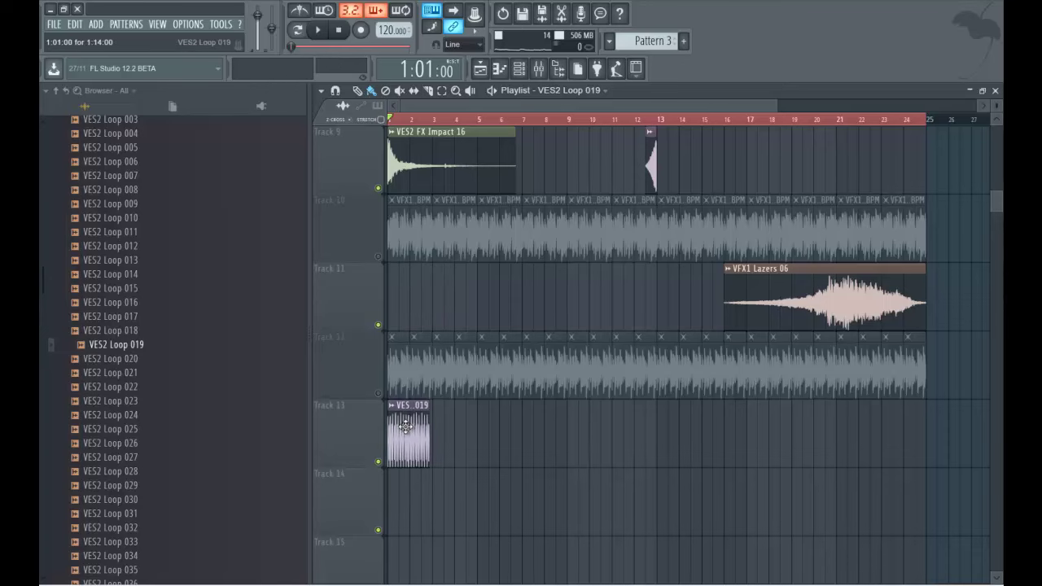
- Set the VES2 Loop 019 stretch time to 2:00:00 and repeat the clip along Track 13 to bar 25
{"action": "double_click", "coordinate": [406, 425]}
{"action": "left_click_drag", "start_coordinate": [700, 350], "coordinate": [699, 310]}
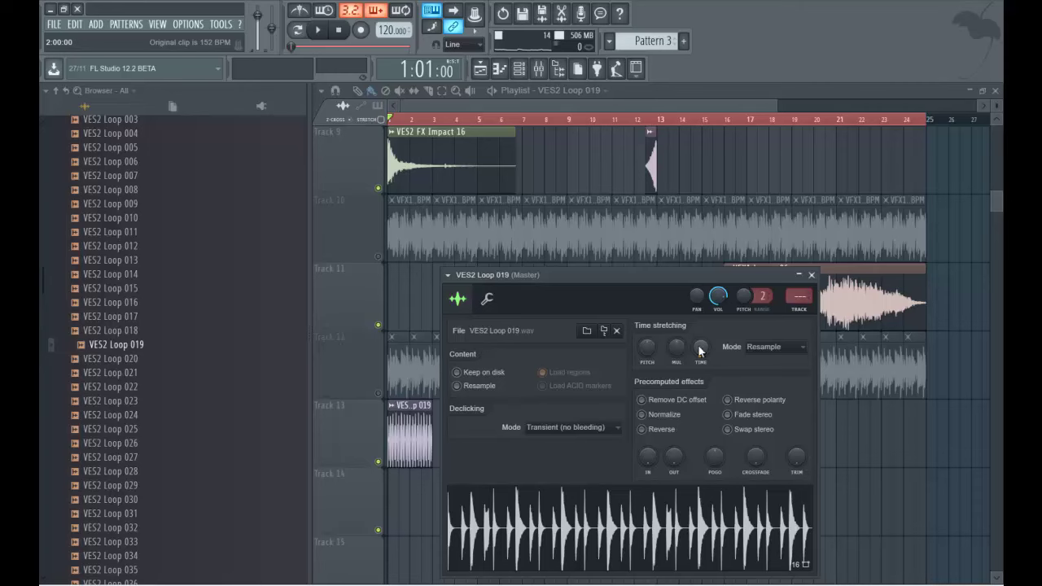
{"action": "key", "text": "space"}
{"action": "key", "text": "Escape"}
{"action": "left_click_drag", "start_coordinate": [436, 413], "coordinate": [909, 414]}
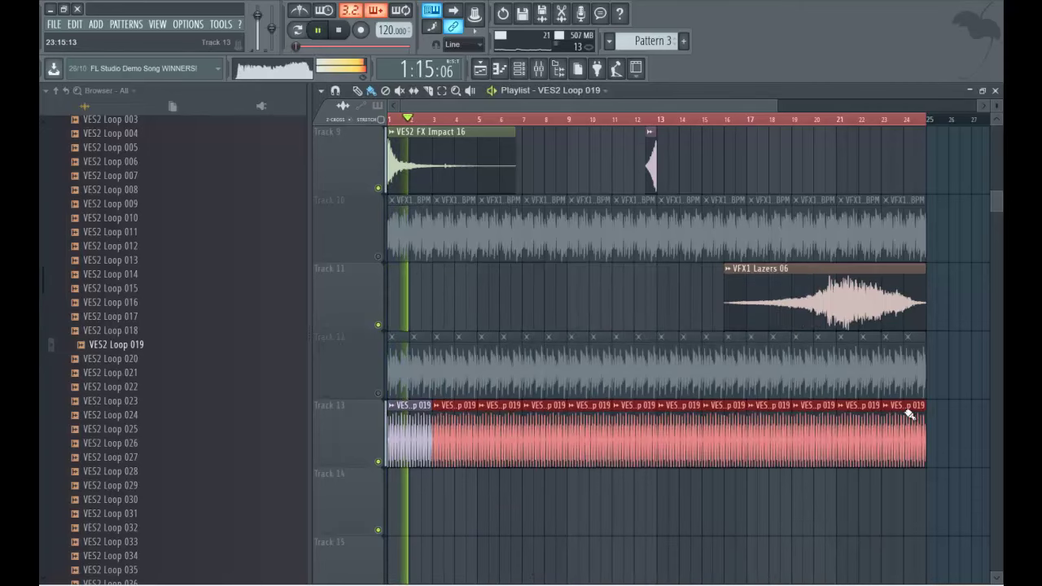
{"action": "key", "text": "space"}
- Route the VES2 Loop 019 channel to mixer Insert 14 and lower its level to 69% (-7.5 dB) during playback
{"action": "left_click", "coordinate": [548, 70]}
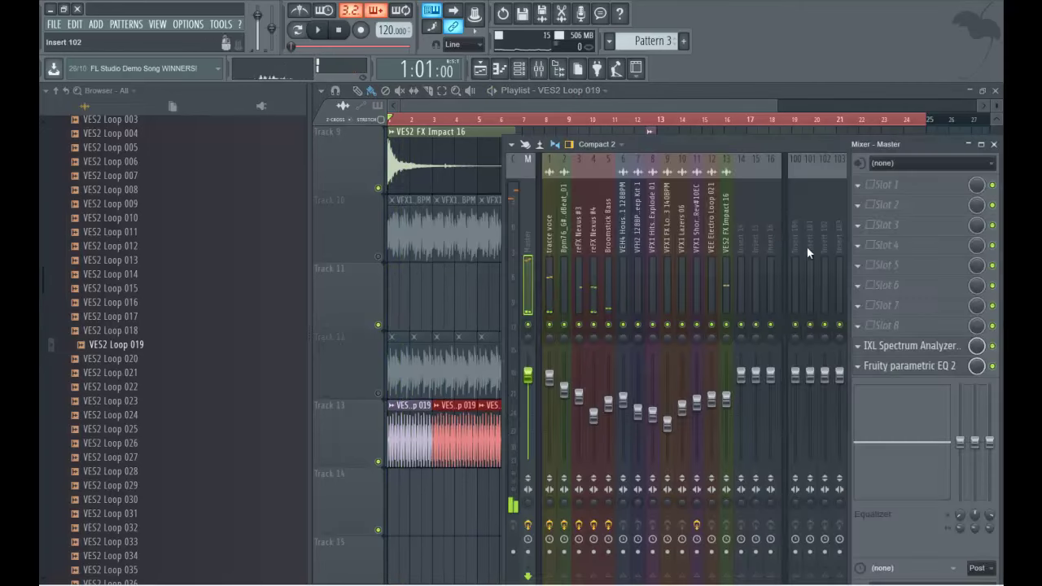
{"action": "right_click", "coordinate": [744, 156]}
{"action": "mouse_move", "coordinate": [780, 232]}
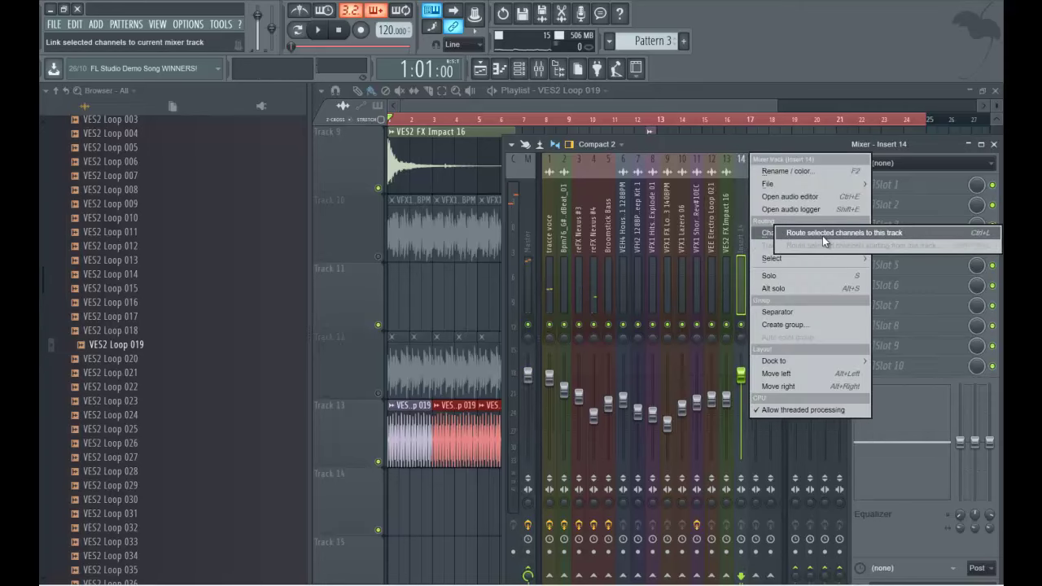
{"action": "left_click", "coordinate": [822, 235]}
{"action": "key", "text": "space"}
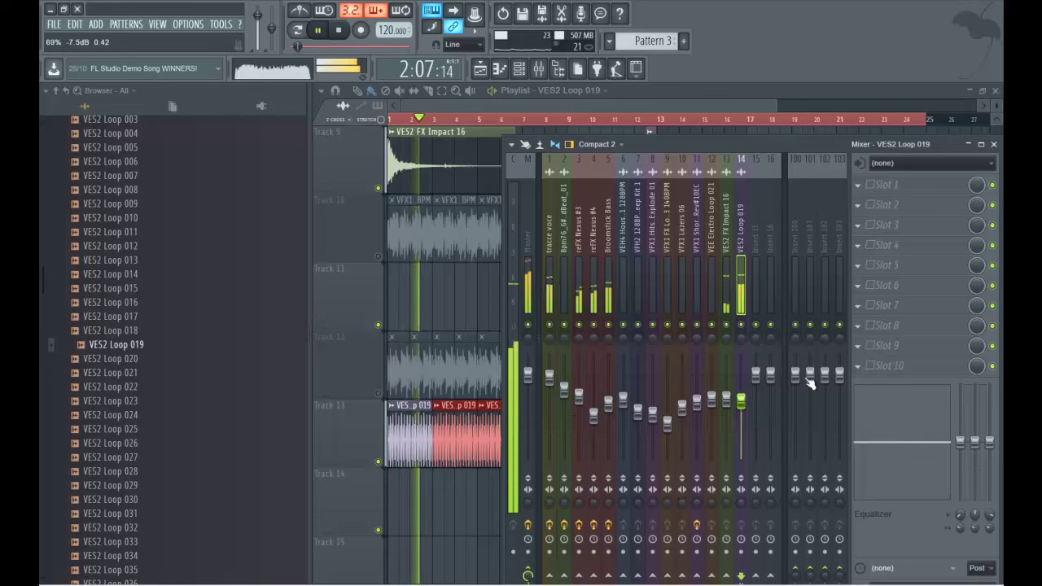
{"action": "key", "text": "F9"}
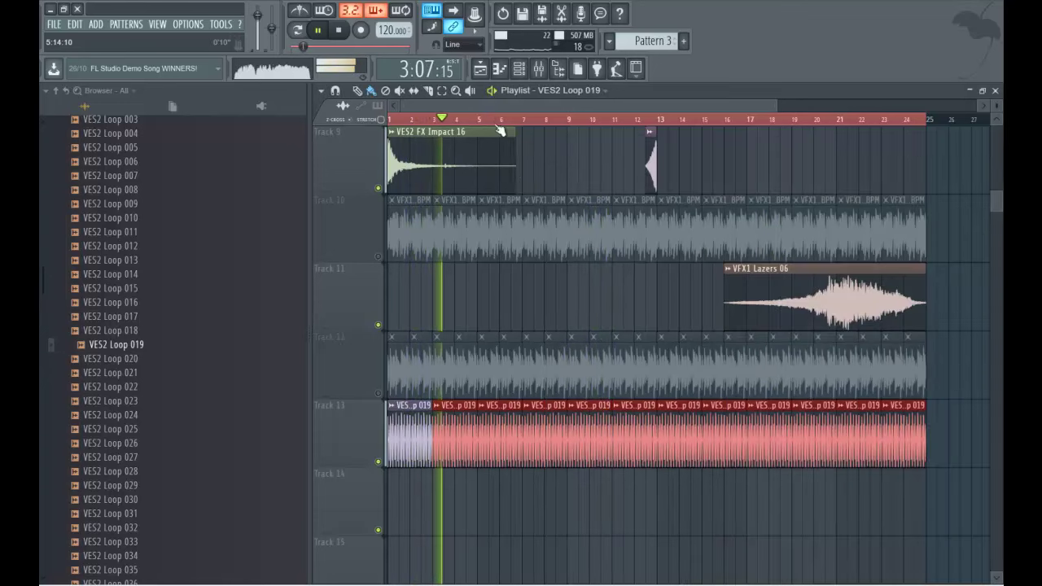
- Solo Track 1 in the playlist and load Fruity Delay Bank into slot 6 of the tracce voce mixer track
{"action": "scroll", "coordinate": [582, 166], "scroll_direction": "up", "scroll_amount": 8}
{"action": "right_click", "coordinate": [377, 188]}
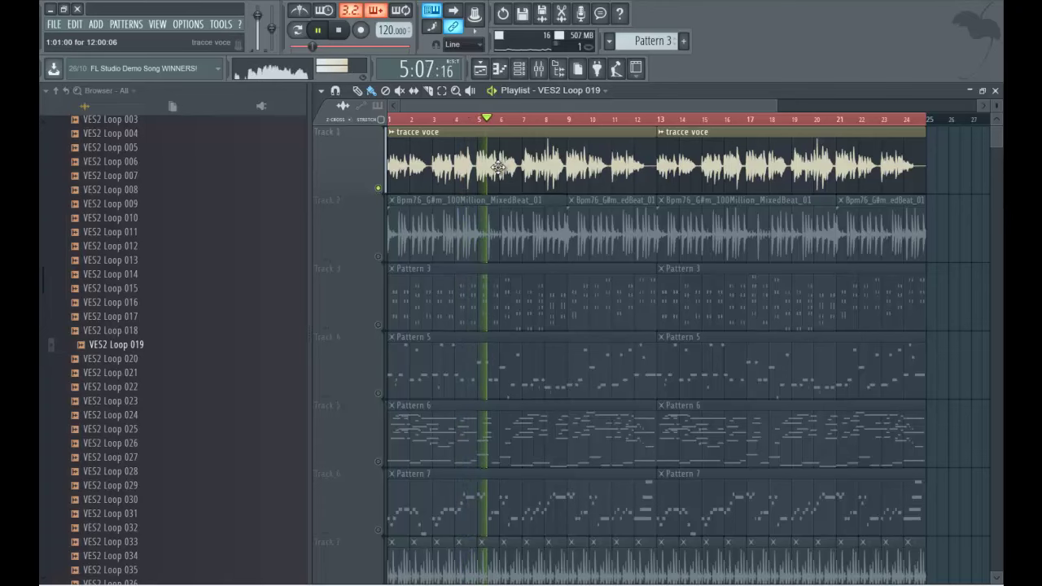
{"action": "left_click", "coordinate": [538, 68]}
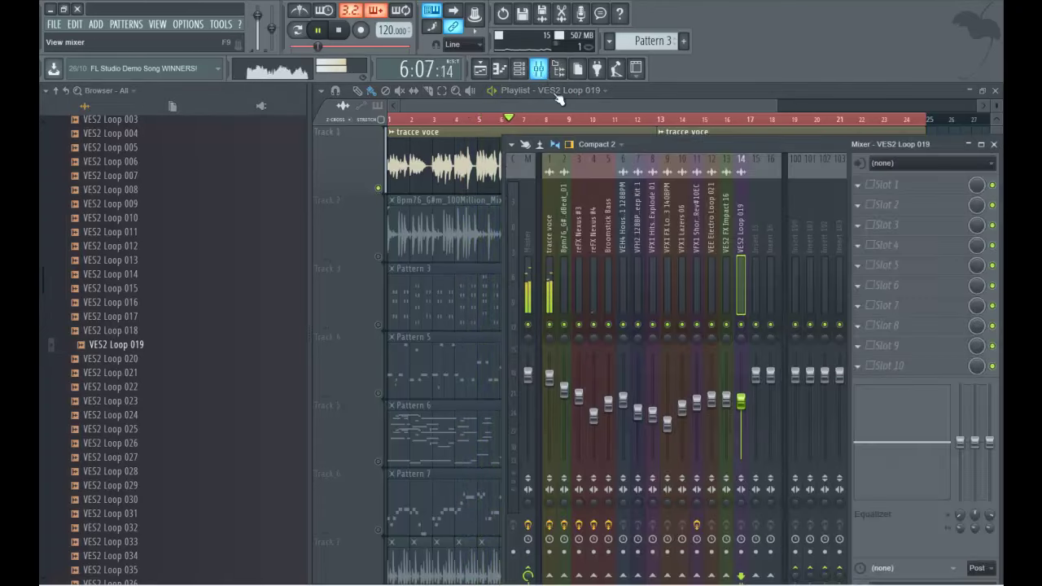
{"action": "left_click", "coordinate": [557, 231]}
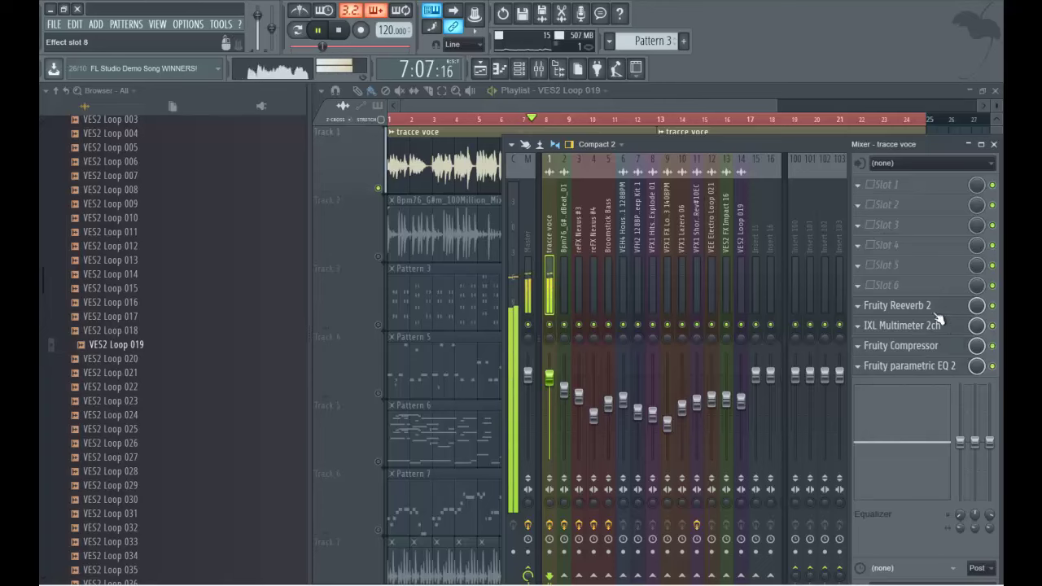
{"action": "left_click", "coordinate": [856, 284]}
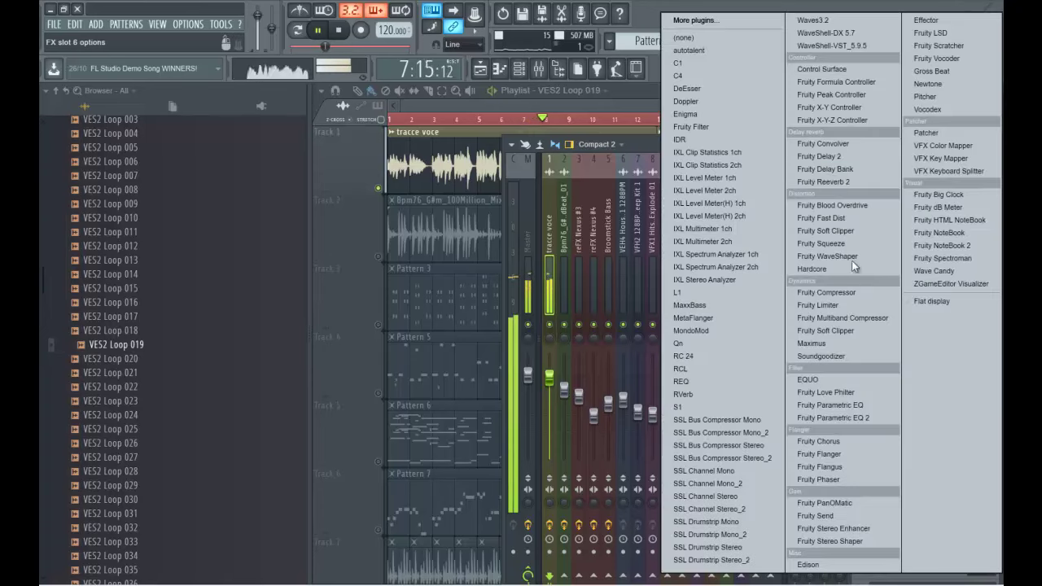
{"action": "left_click", "coordinate": [845, 171]}
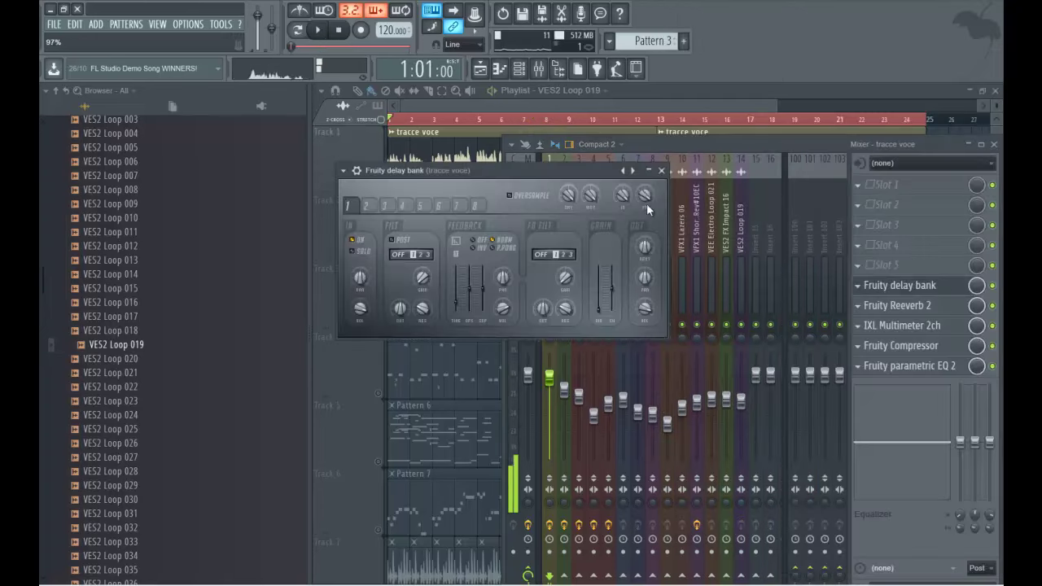
- Adjust the Fruity Delay Bank's feedback time and switch its feedback mode to ping-pong while auditioning the soloed vocal
{"action": "key", "text": "space"}
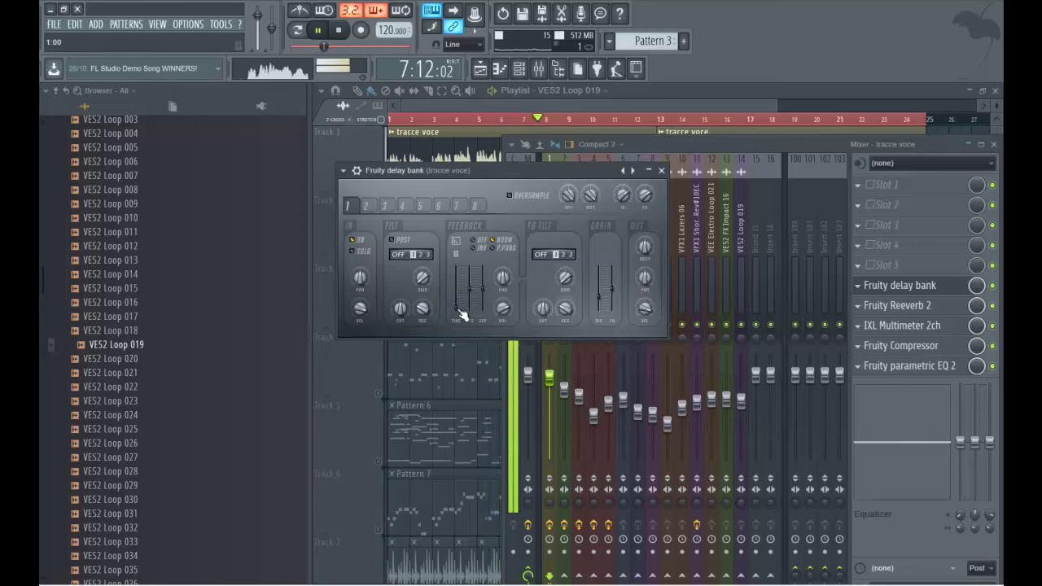
{"action": "key", "text": "space"}
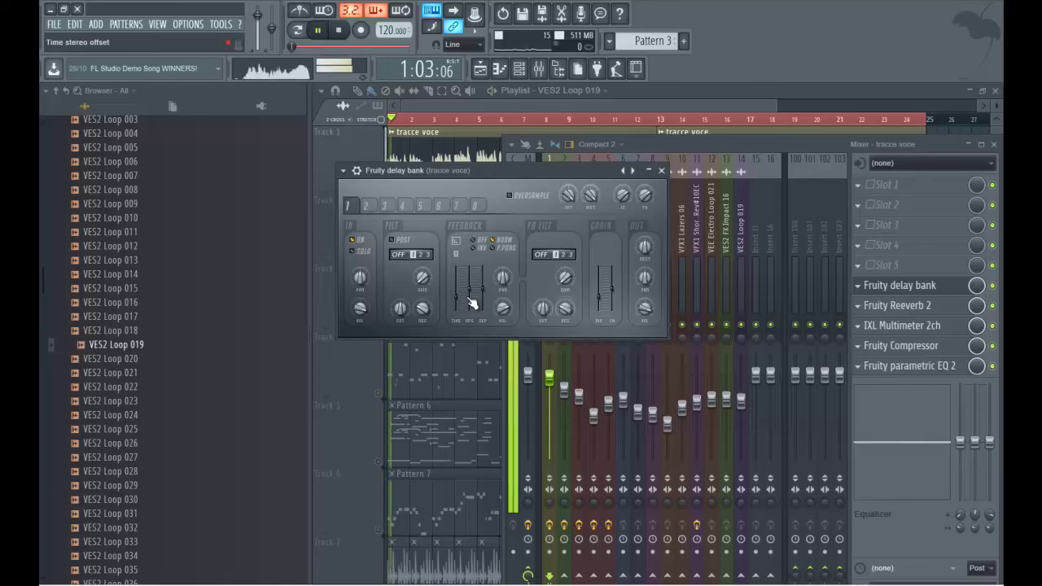
{"action": "left_click_drag", "start_coordinate": [463, 290], "coordinate": [463, 297]}
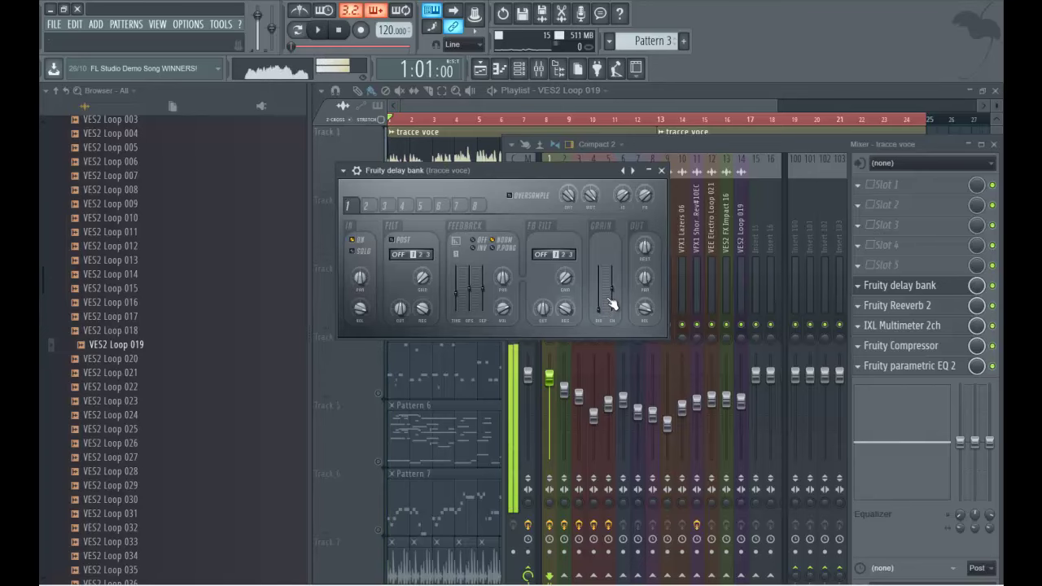
{"action": "key", "text": "space"}
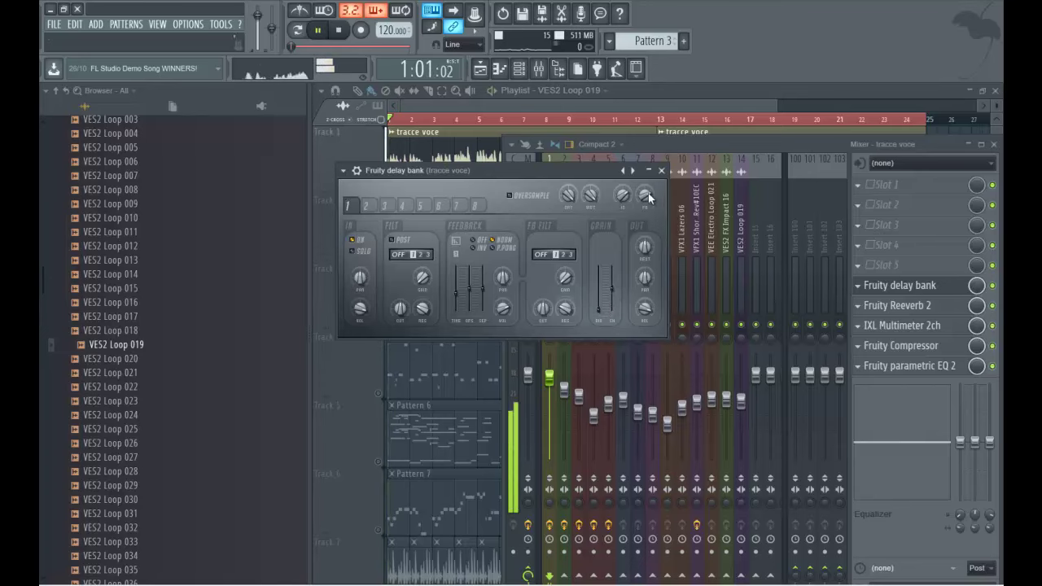
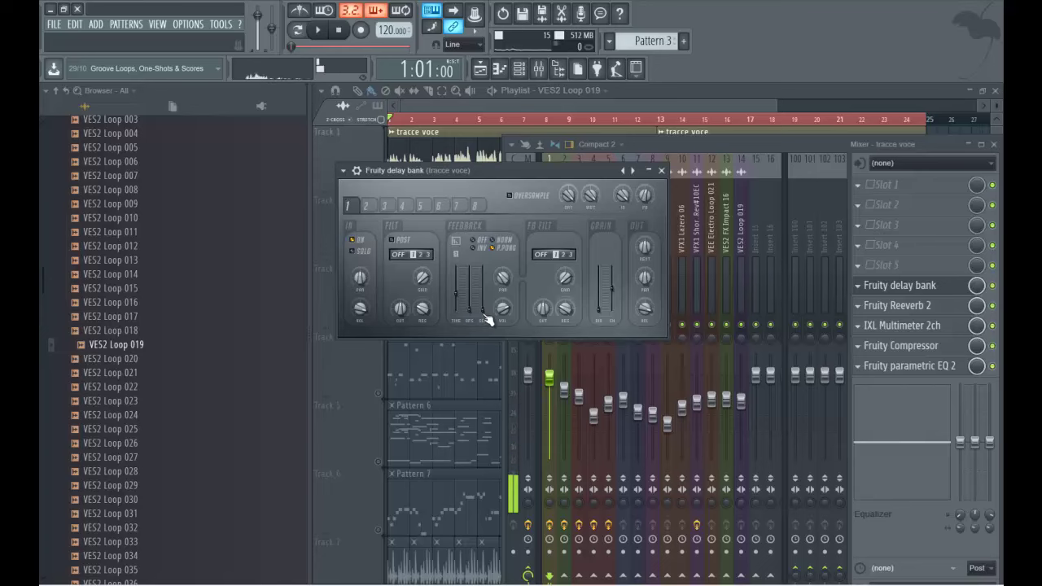
- Set the third feedback slider of the Fruity Delay Bank to -42% during vocal playback
{"action": "key", "text": "space"}
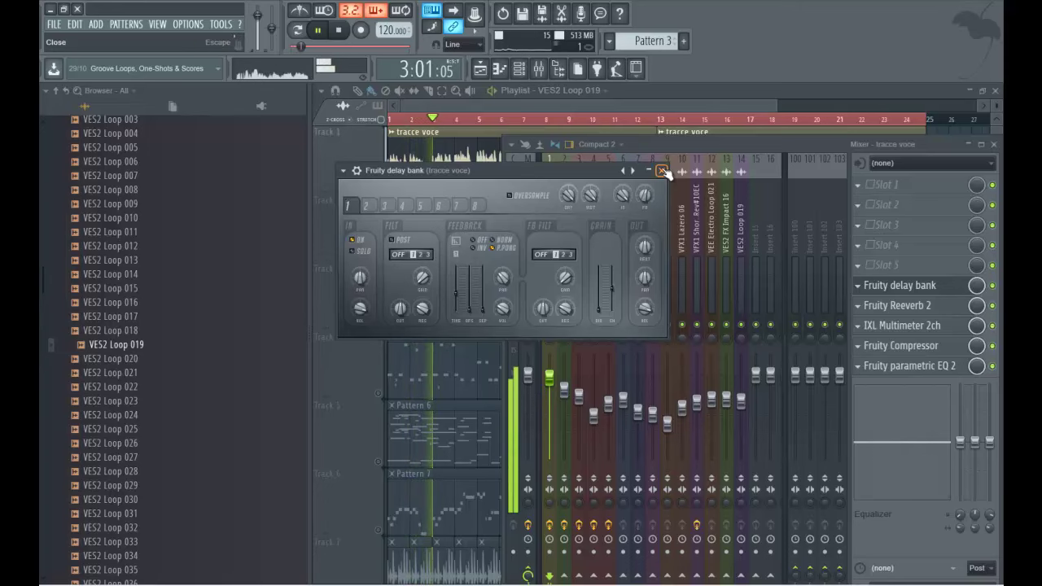
{"action": "left_click", "coordinate": [504, 277]}
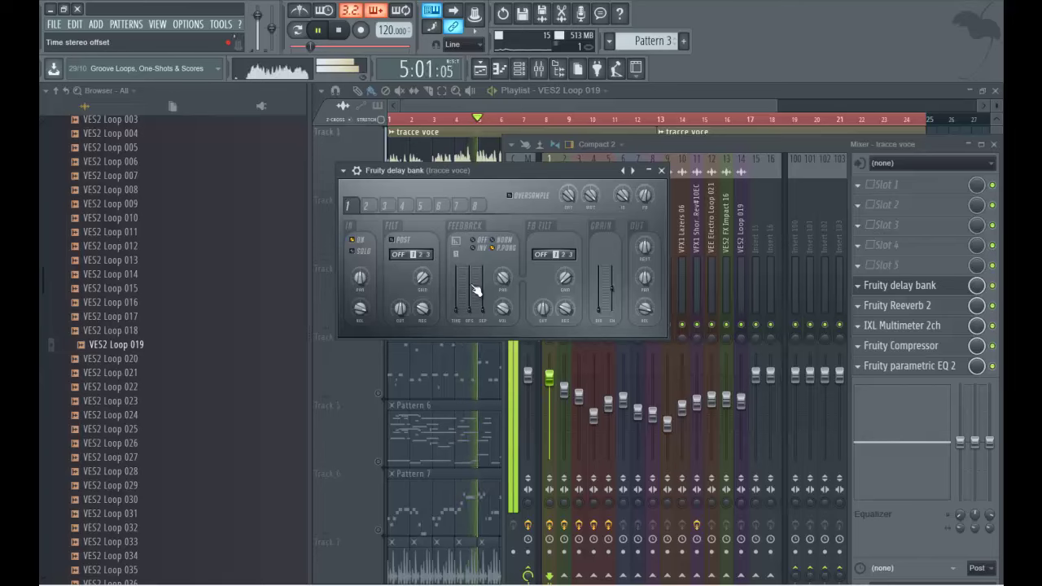
{"action": "left_click_drag", "start_coordinate": [481, 284], "coordinate": [490, 266]}
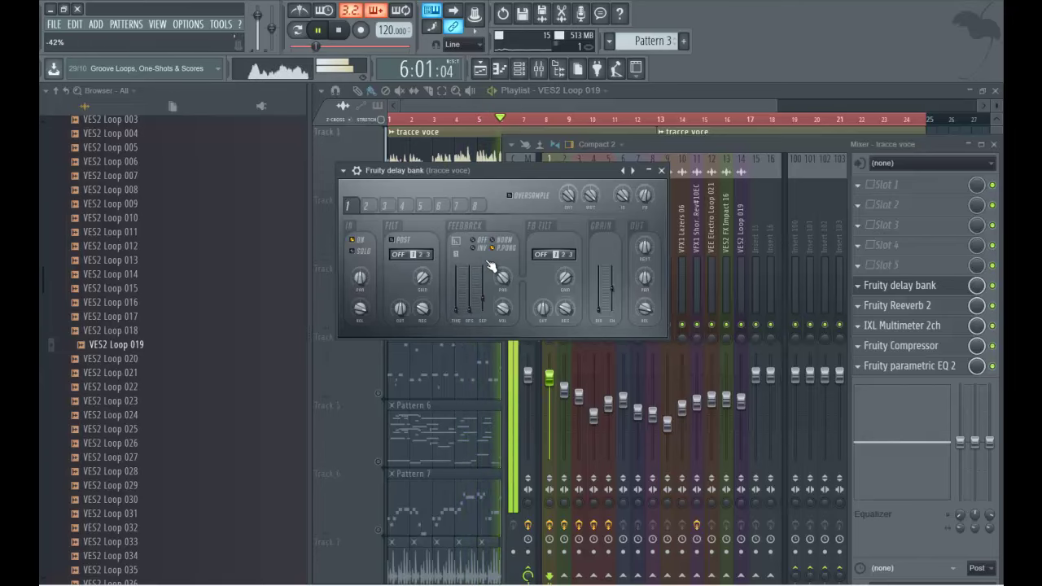
{"action": "key", "text": "space"}
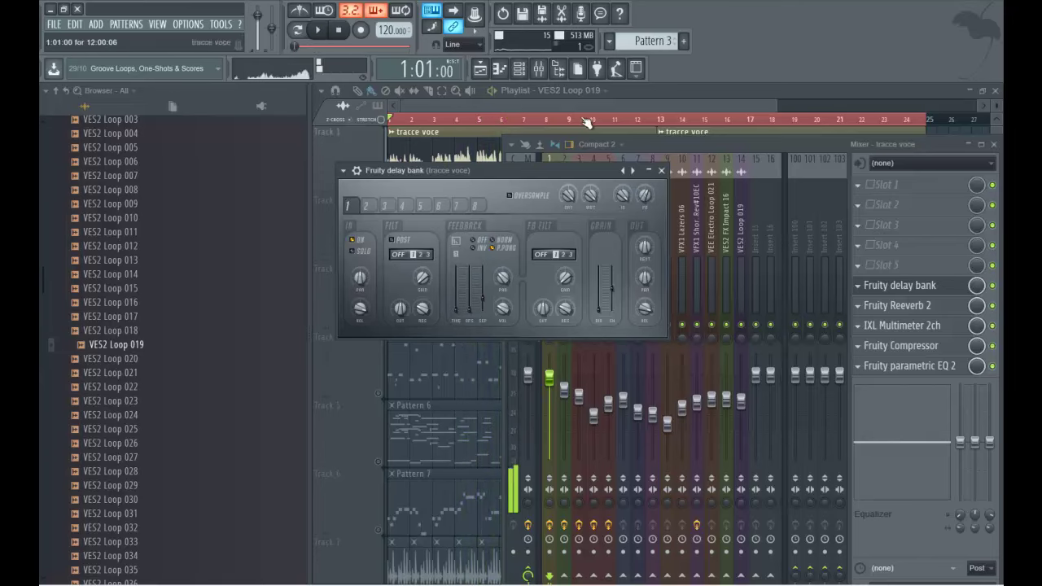
- Return to the playlist, unsolo Track 1 and play the full arrangement from the start
{"action": "left_click", "coordinate": [571, 102]}
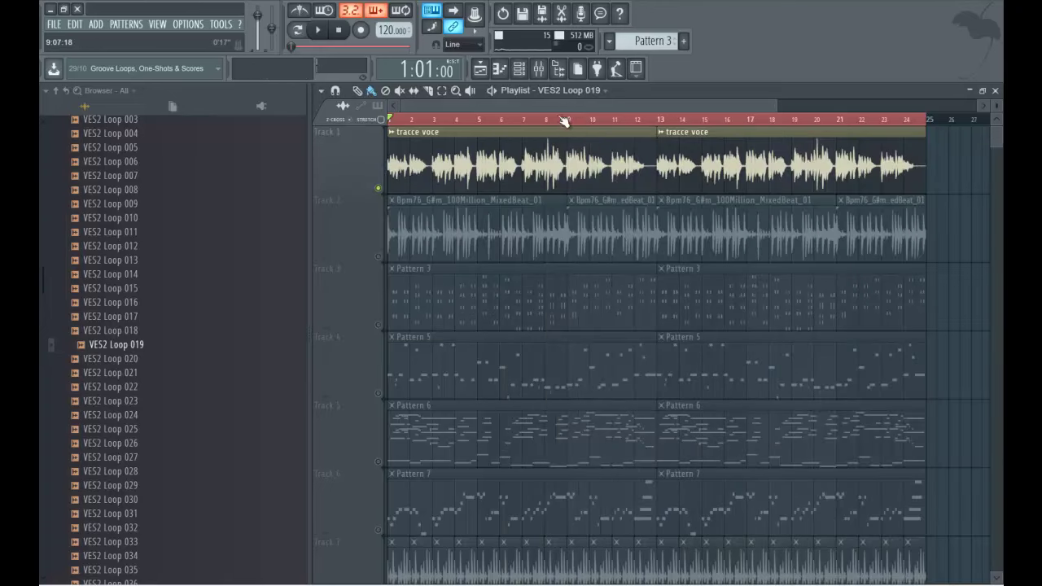
{"action": "key", "text": "space"}
{"action": "left_click", "coordinate": [557, 70]}
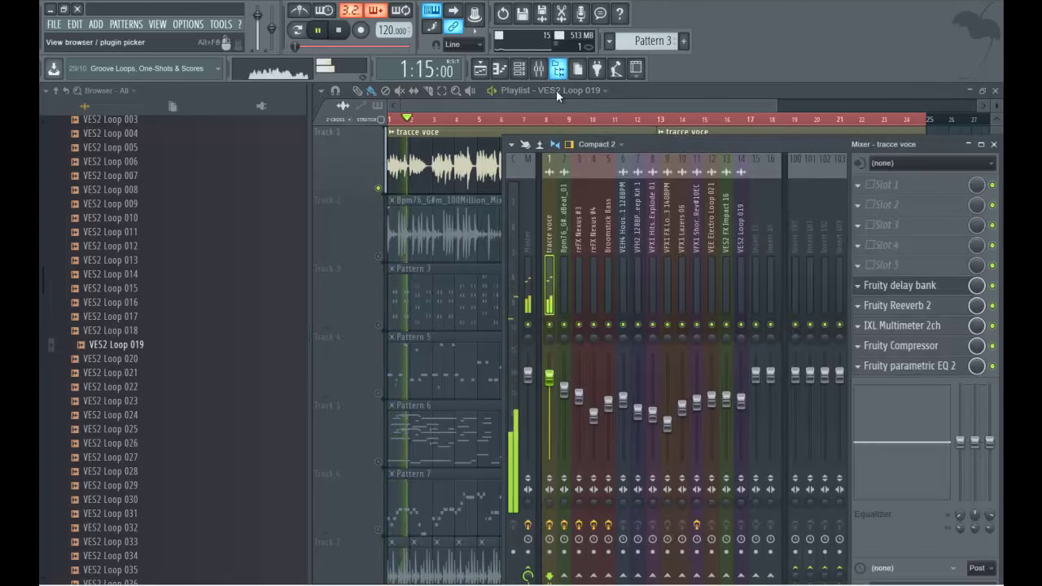
{"action": "key", "text": "space"}
{"action": "key", "text": "space"}
{"action": "left_click", "coordinate": [384, 196]}
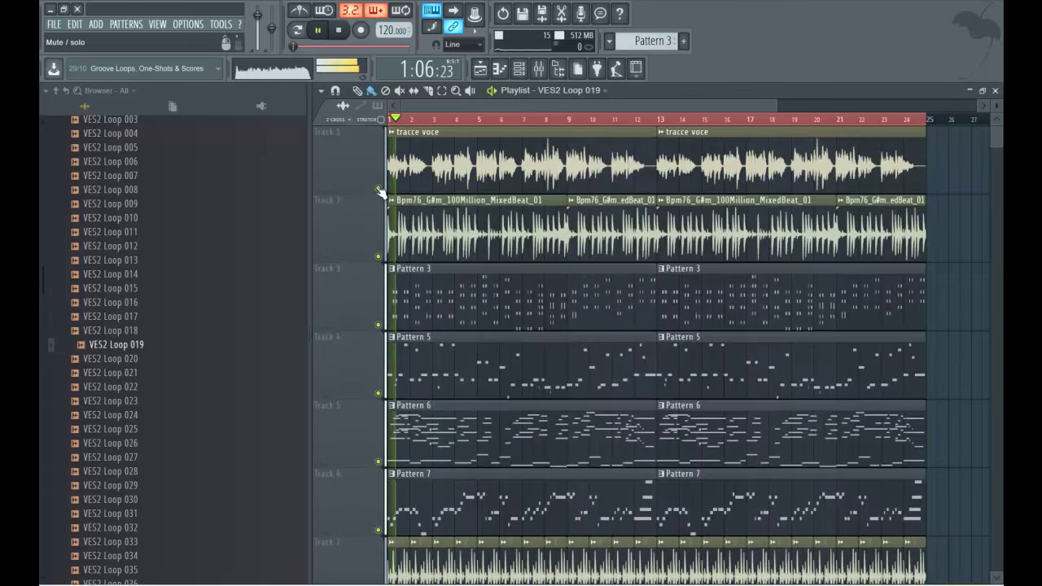
{"action": "key", "text": "space"}
- Bring up the mixer, select the Master track and play the full mix to check the levels
{"action": "scroll", "coordinate": [376, 189], "scroll_direction": "down", "scroll_amount": 1}
{"action": "scroll", "coordinate": [376, 189], "scroll_direction": "up", "scroll_amount": 2}
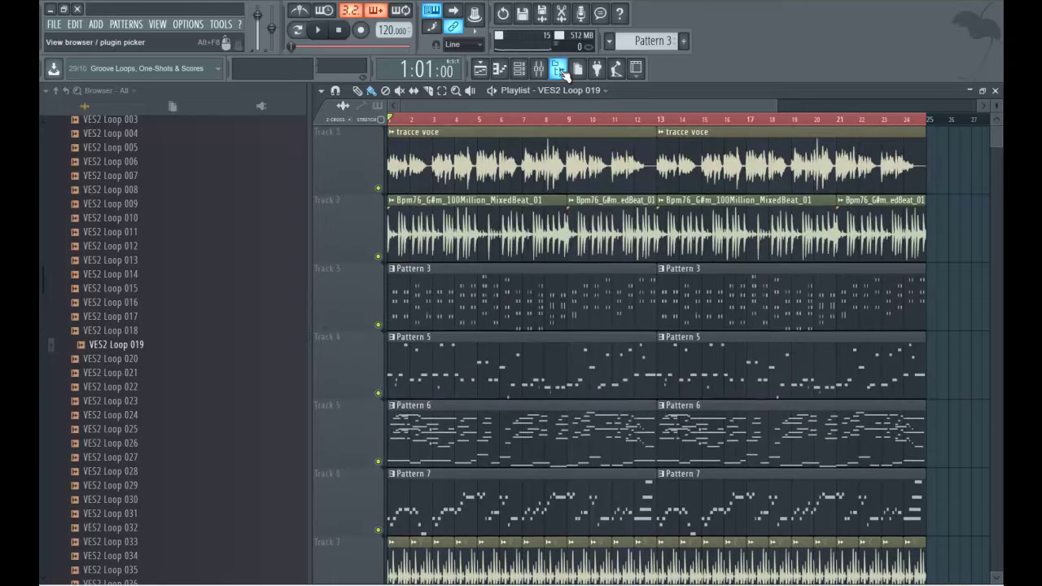
{"action": "left_click", "coordinate": [482, 70]}
{"action": "left_click", "coordinate": [499, 70]}
{"action": "left_click", "coordinate": [518, 70]}
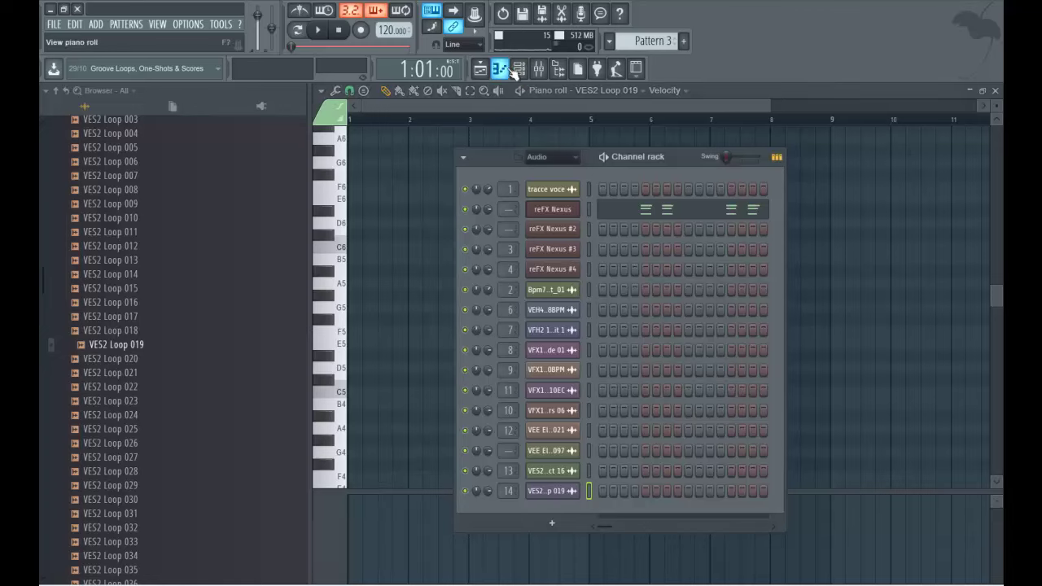
{"action": "left_click", "coordinate": [517, 70]}
{"action": "left_click", "coordinate": [538, 70]}
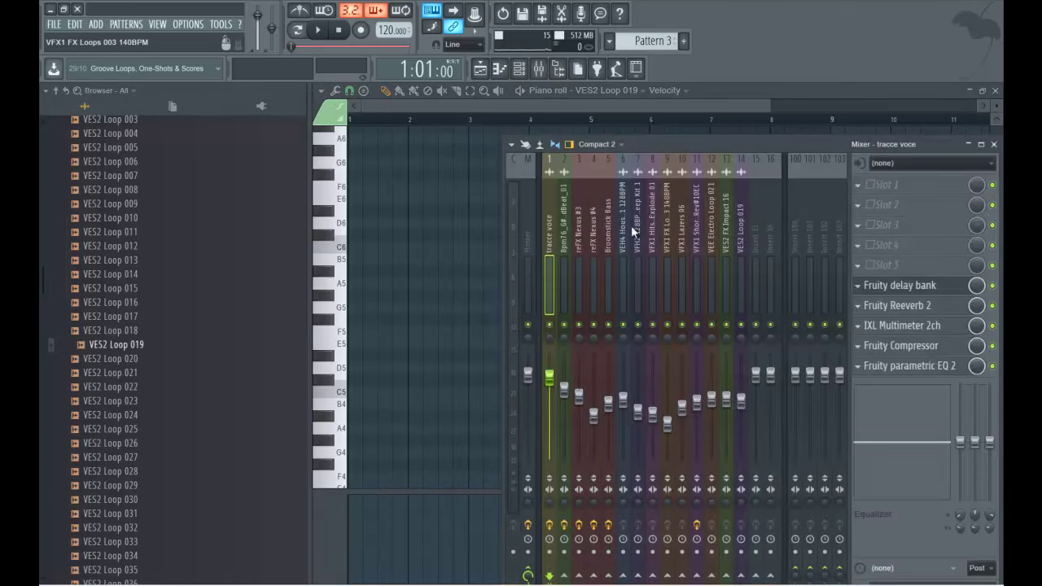
{"action": "left_click", "coordinate": [531, 237]}
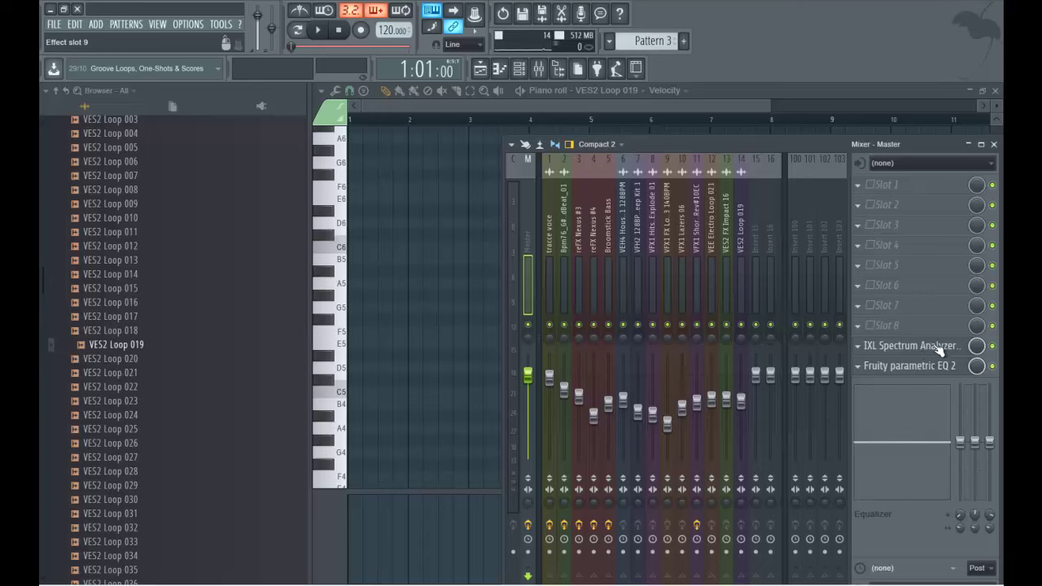
{"action": "key", "text": "space"}
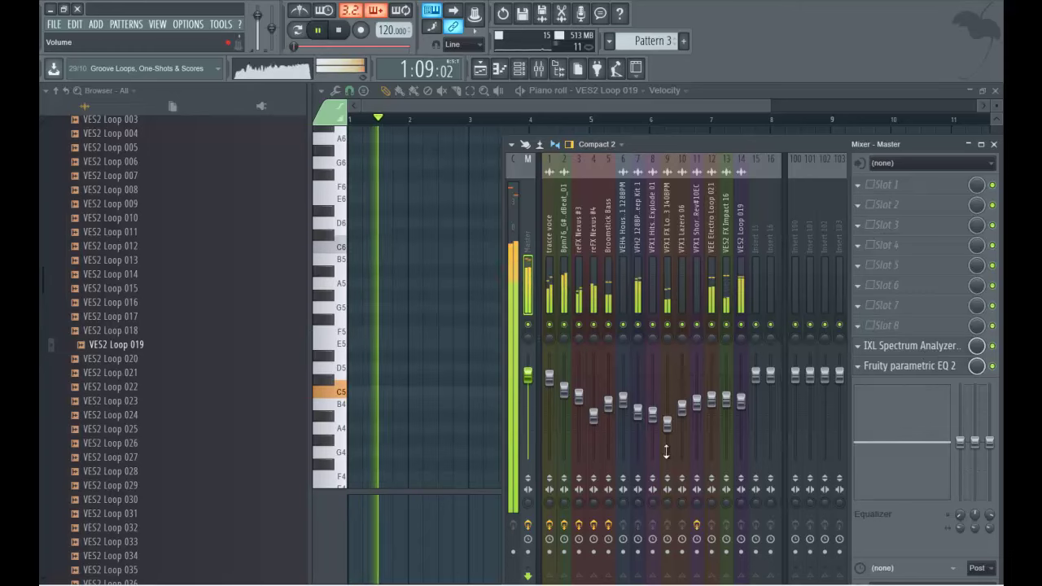
- Lower VES2 Loop 019 to 56% (-10.9 dB) and tracce voce to 78% (-5.3 dB), and reduce VES2 FX Impact 16 slightly
{"action": "left_click", "coordinate": [741, 401]}
{"action": "key", "text": "space"}
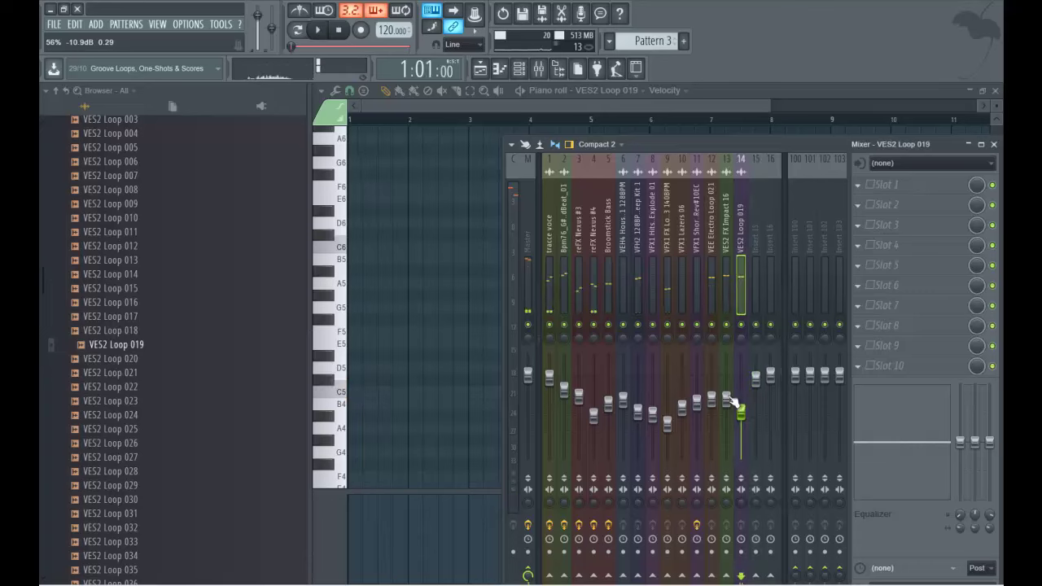
{"action": "key", "text": "space"}
{"action": "left_click", "coordinate": [552, 395]}
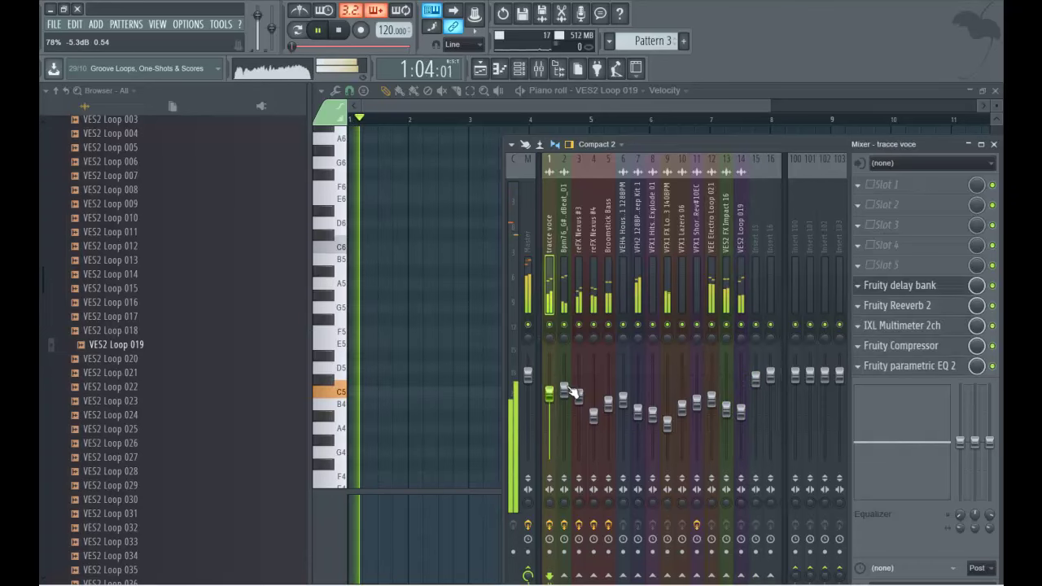
{"action": "key", "text": "space"}
- Lower the VFH2 128BPM The Deep Kit 1 mixer track to 50% (-12.6 dB) during playback
{"action": "key", "text": "space"}
{"action": "left_click", "coordinate": [639, 418]}
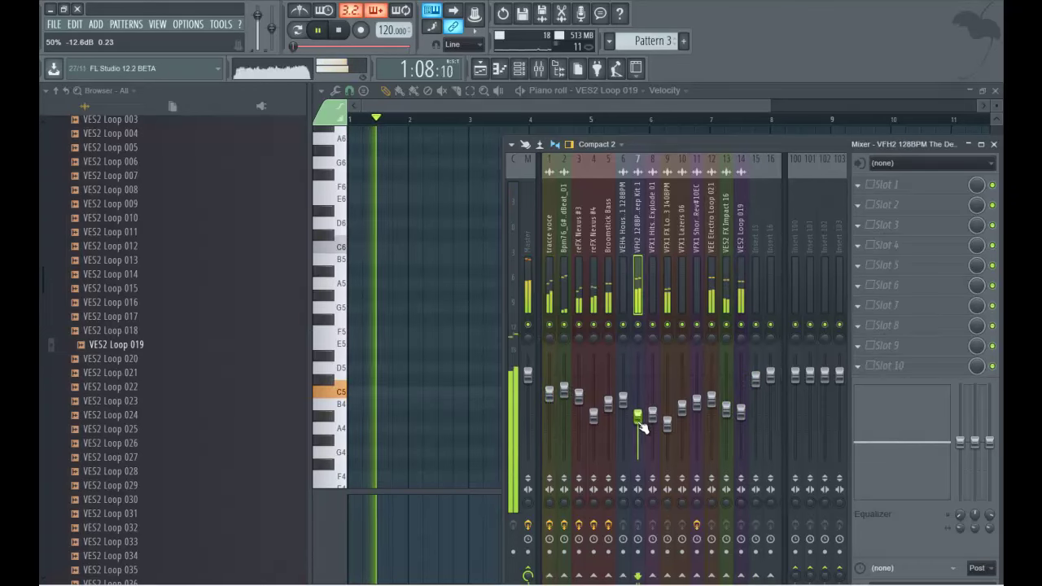
{"action": "key", "text": "space"}
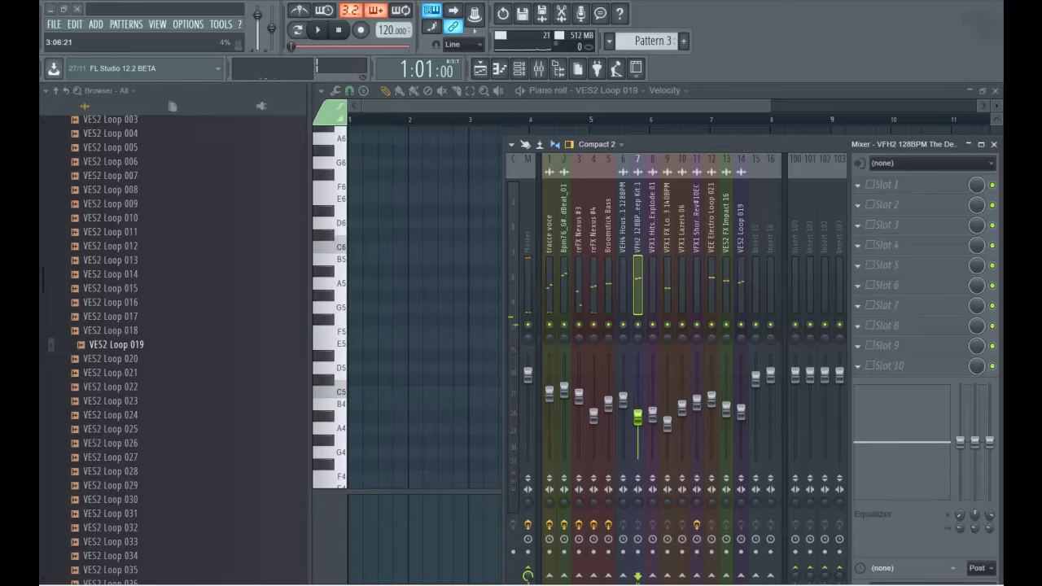
- Reduce the main master volume and replay the full mix
{"action": "key", "text": "space"}
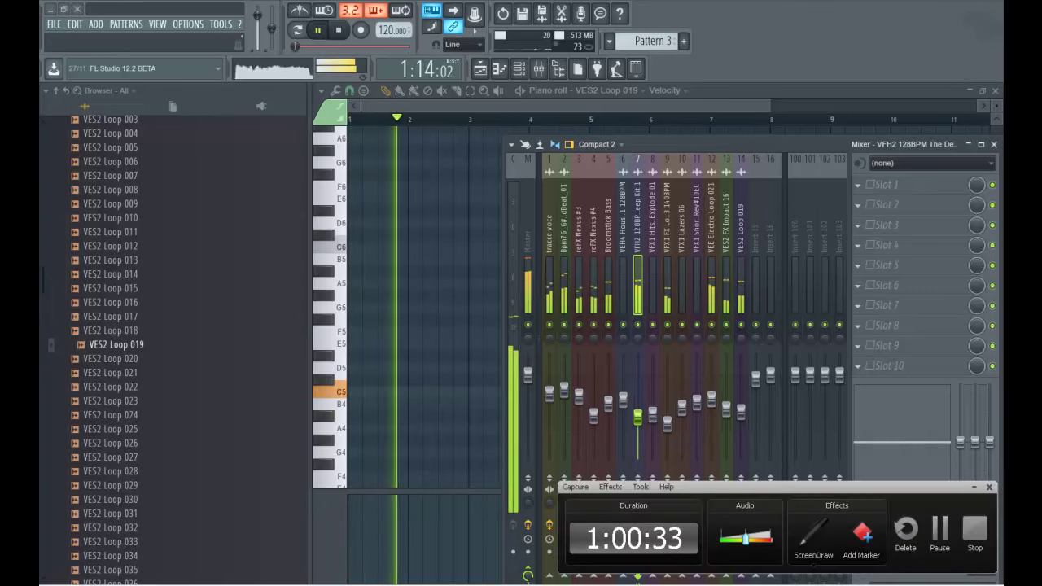
{"action": "key", "text": "space"}
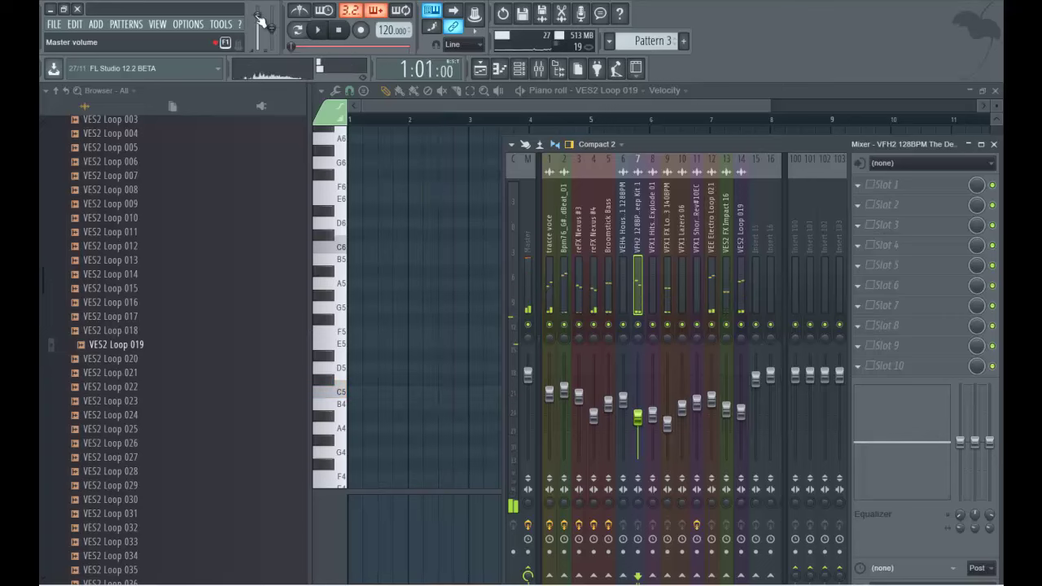
{"action": "key", "text": "space"}
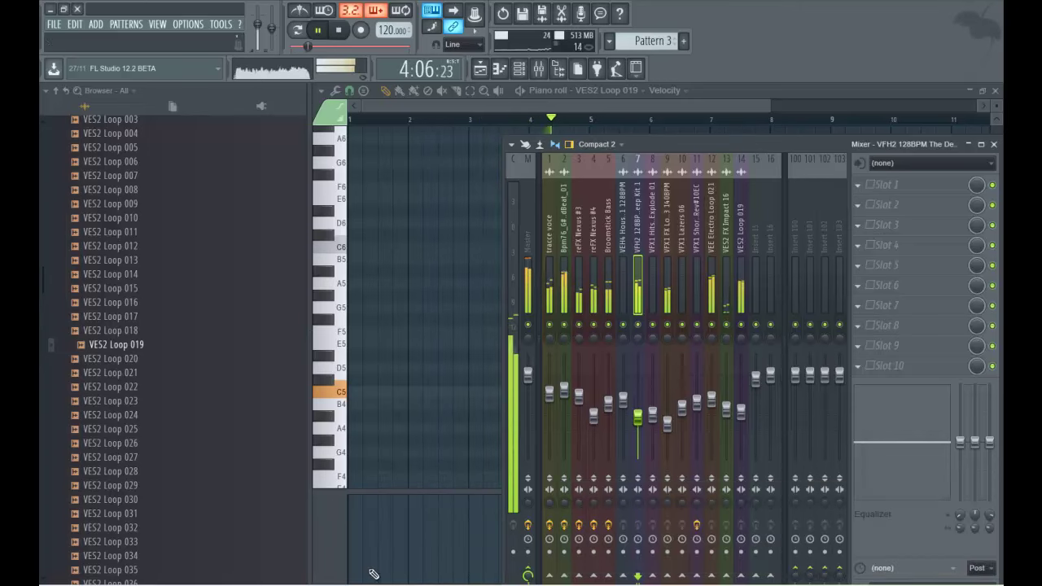
- Close the piano roll, stop playback, hide the browser and move the mixer window to the middle of the workspace
{"action": "key", "text": "F9"}
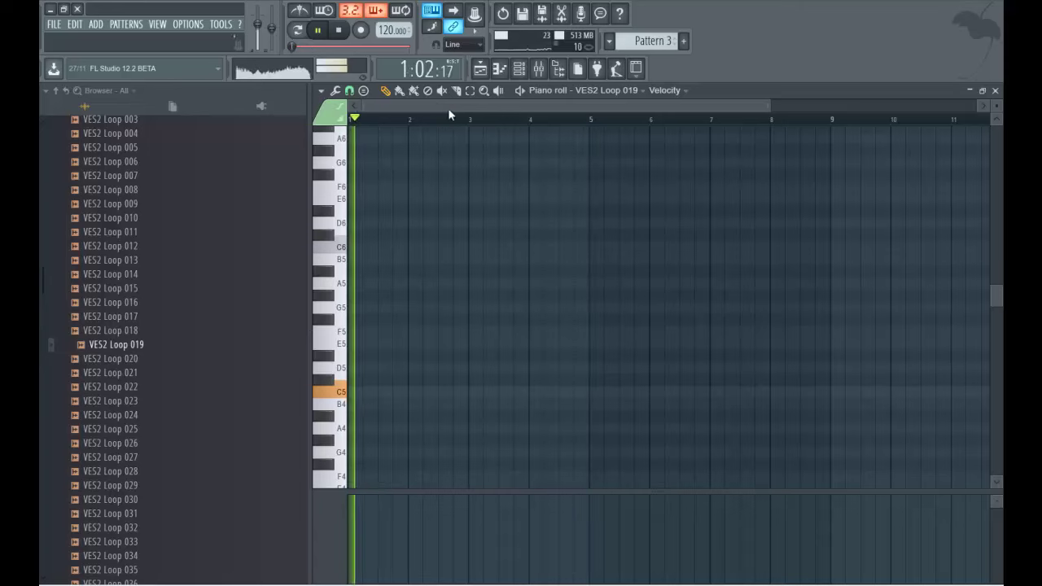
{"action": "key", "text": "F9"}
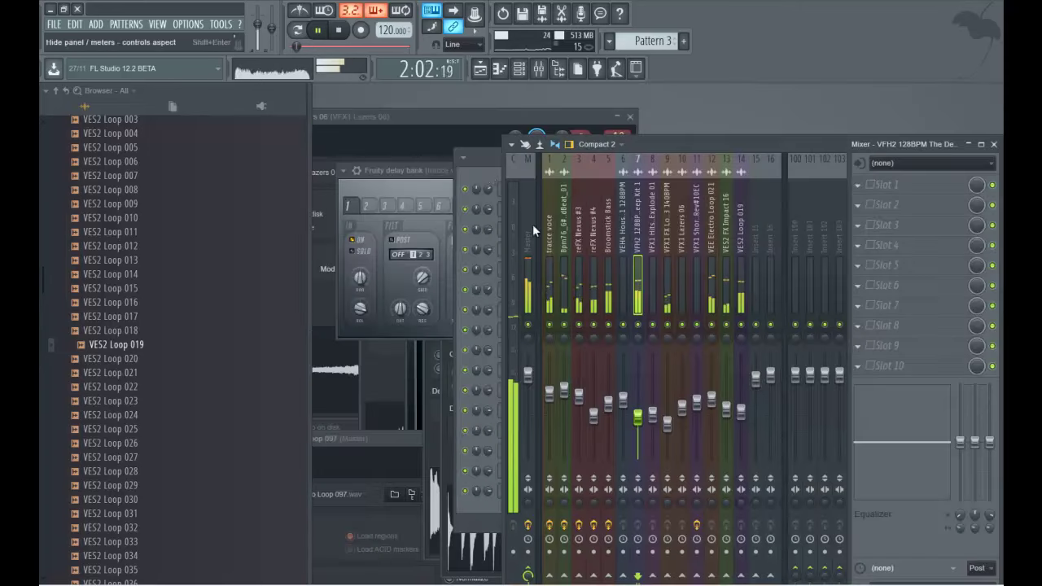
{"action": "left_click", "coordinate": [445, 117]}
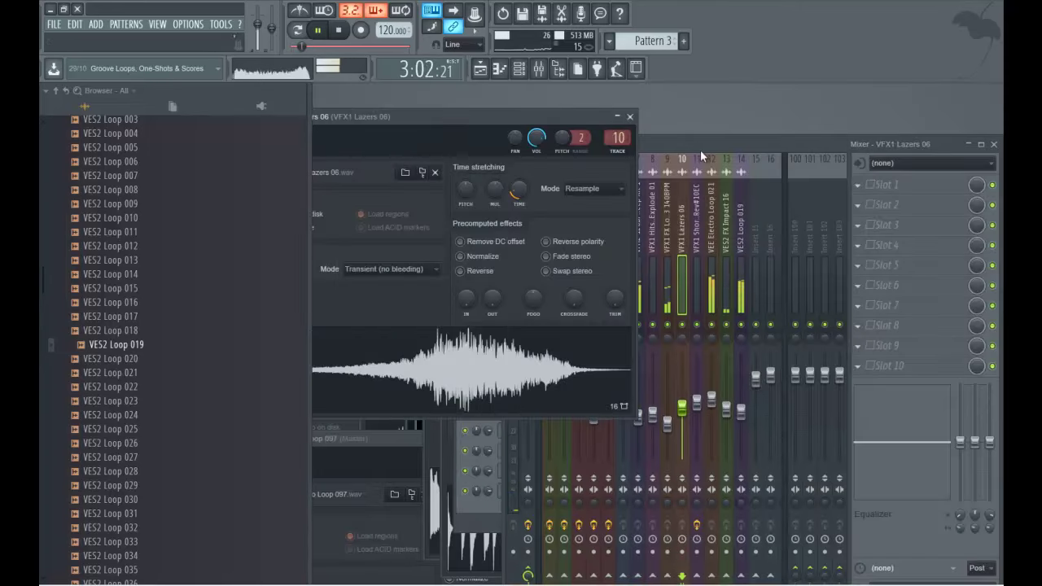
{"action": "left_click", "coordinate": [699, 144]}
{"action": "key", "text": "space"}
{"action": "left_click_drag", "start_coordinate": [717, 149], "coordinate": [546, 108]}
{"action": "left_click_drag", "start_coordinate": [309, 125], "coordinate": [138, 153]}
{"action": "left_click_drag", "start_coordinate": [239, 109], "coordinate": [406, 116]}
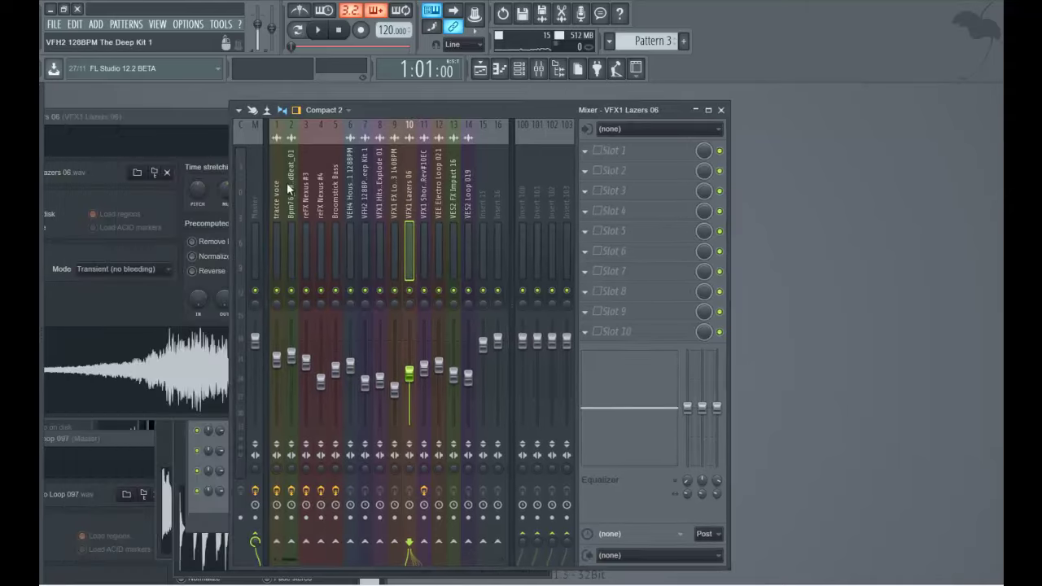
- Select the tracce voce mixer track and examine the curve of its Fruity parametric EQ 2
{"action": "left_click", "coordinate": [275, 185]}
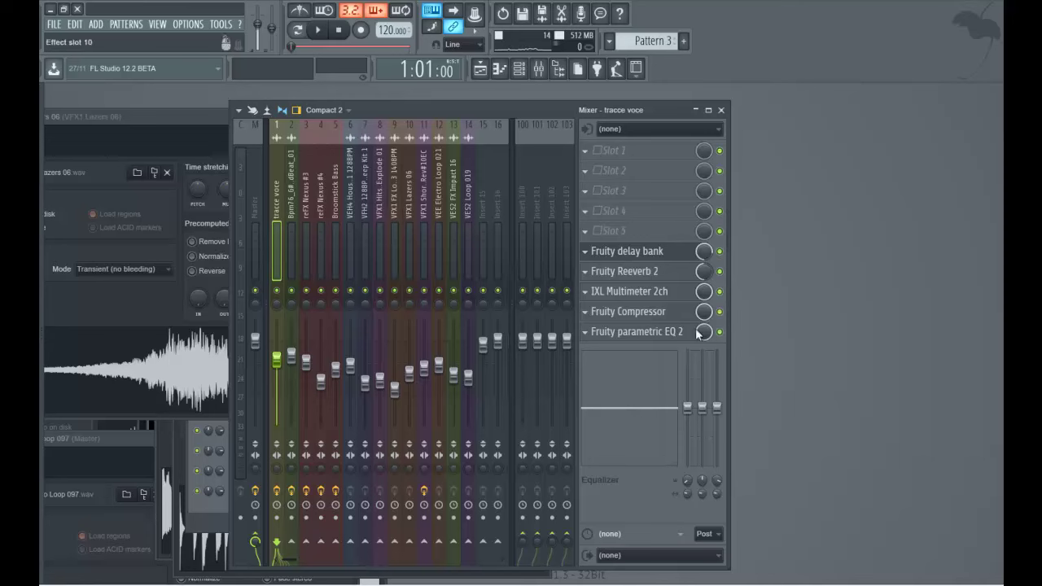
{"action": "left_click", "coordinate": [673, 340]}
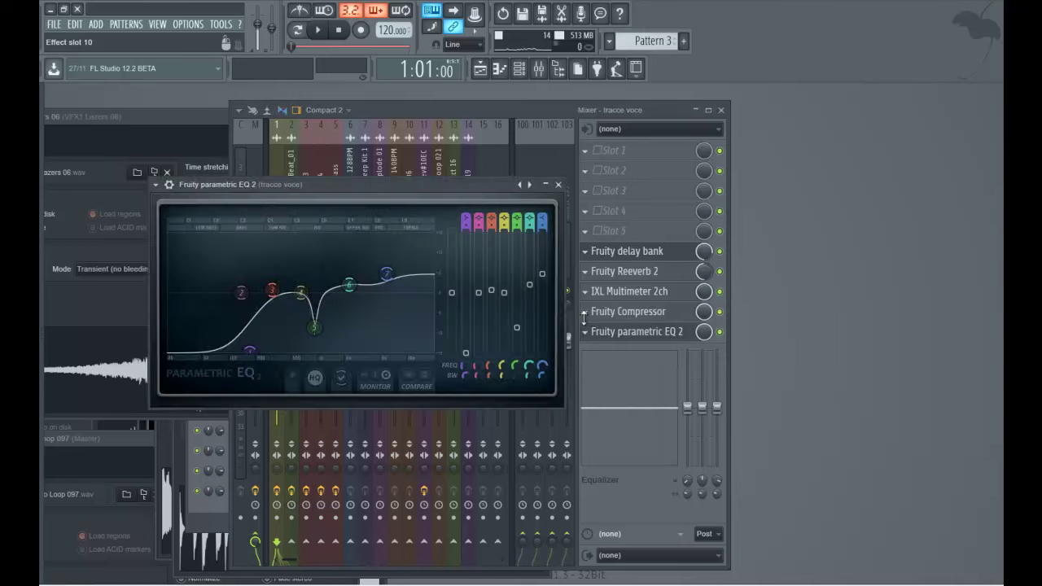
{"action": "left_click", "coordinate": [635, 340]}
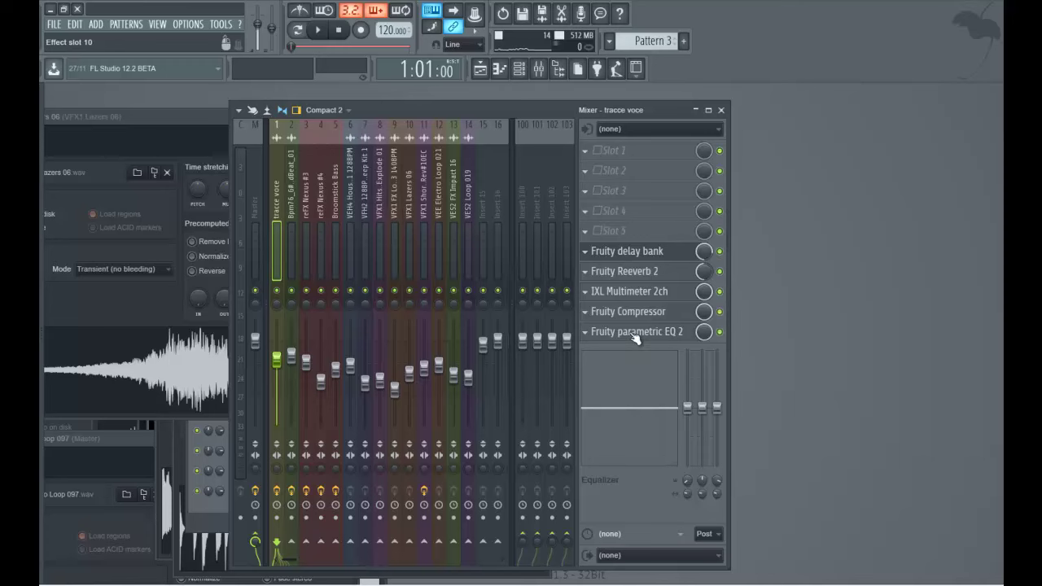
- Play the arrangement briefly and view the playlist, piano roll, channel rack and mixer in turn
{"action": "left_click", "coordinate": [721, 111]}
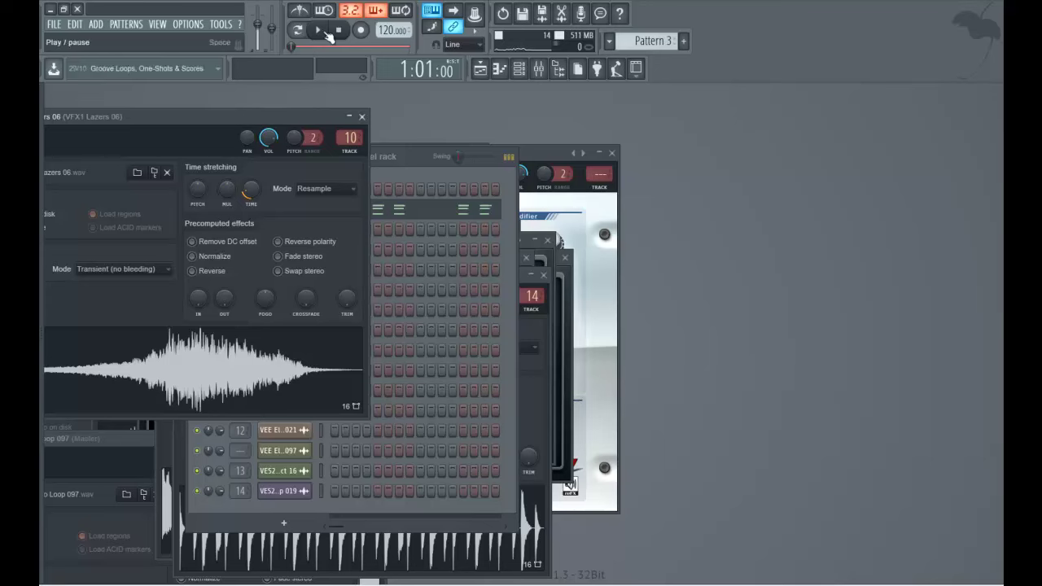
{"action": "left_click", "coordinate": [324, 33]}
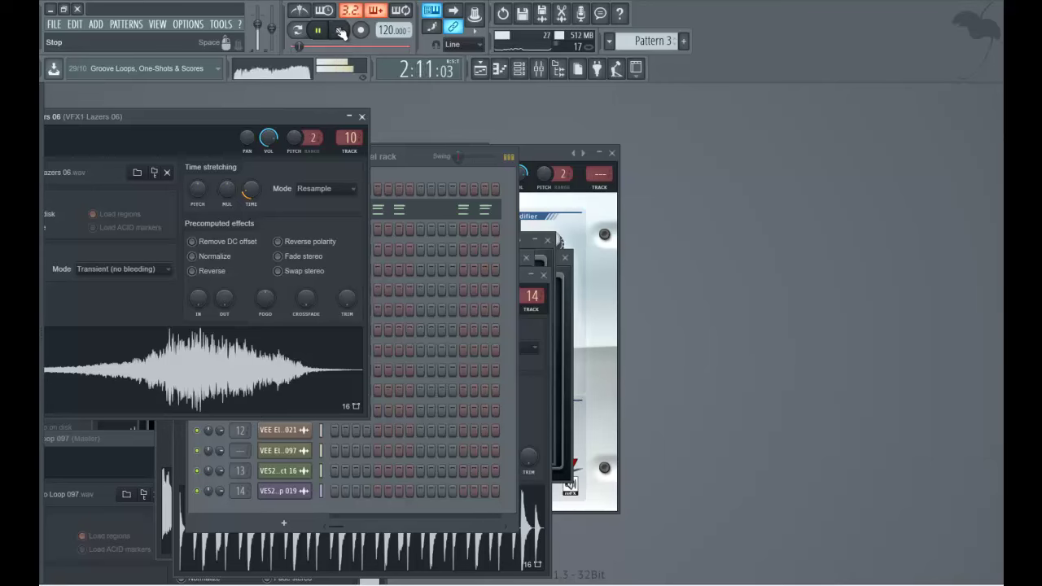
{"action": "key", "text": "space"}
{"action": "left_click", "coordinate": [480, 69]}
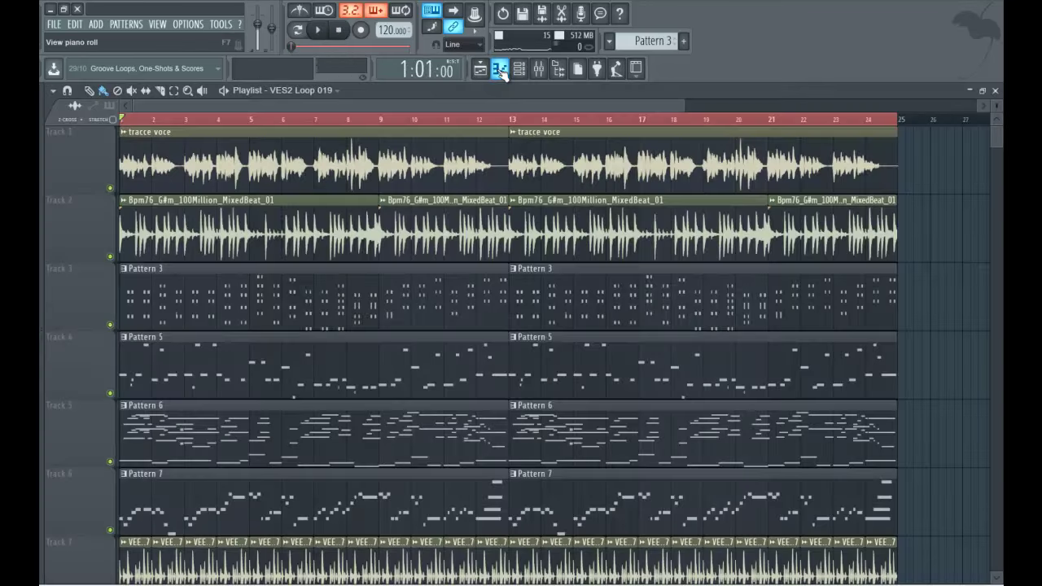
{"action": "left_click", "coordinate": [498, 69]}
{"action": "left_click", "coordinate": [519, 69]}
{"action": "left_click", "coordinate": [538, 69]}
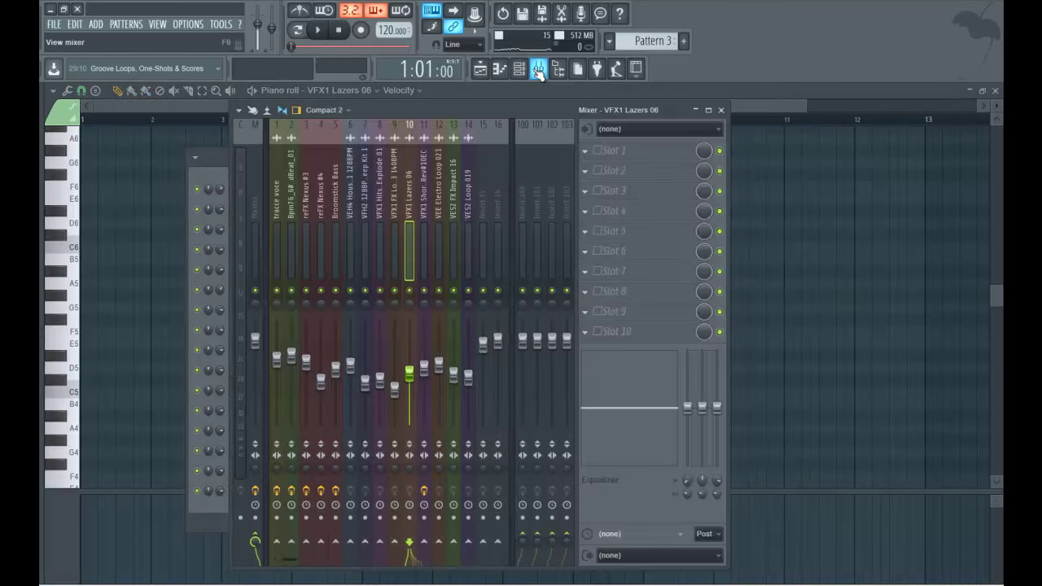
- Raise the tracce voce level after a brief playback and slightly lower several of the other mixer tracks up to track 11
{"action": "key", "text": "space"}
{"action": "left_click_drag", "start_coordinate": [282, 373], "coordinate": [369, 386]}
{"action": "key", "text": "space"}
{"action": "left_click", "coordinate": [326, 382]}
{"action": "left_click", "coordinate": [335, 372]}
{"action": "left_click", "coordinate": [350, 366]}
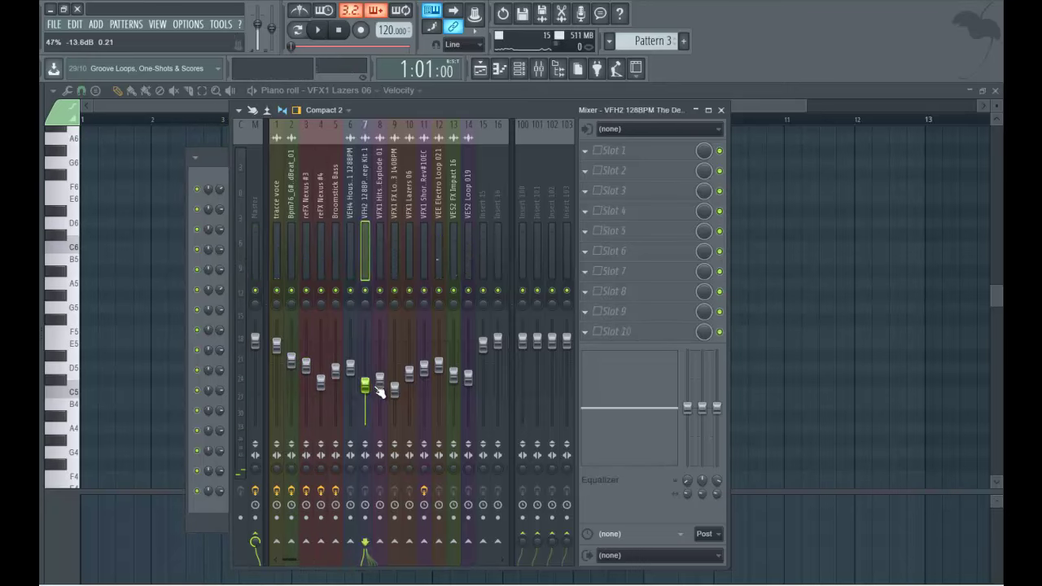
{"action": "left_click", "coordinate": [379, 381]}
{"action": "left_click", "coordinate": [394, 387]}
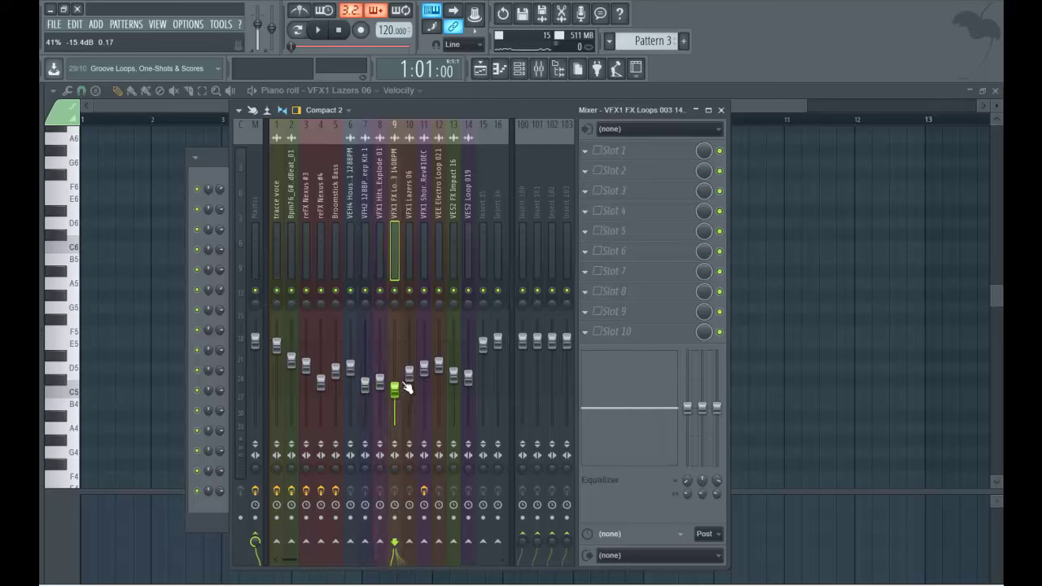
{"action": "left_click_drag", "start_coordinate": [409, 373], "coordinate": [412, 379]}
{"action": "left_click", "coordinate": [425, 370]}
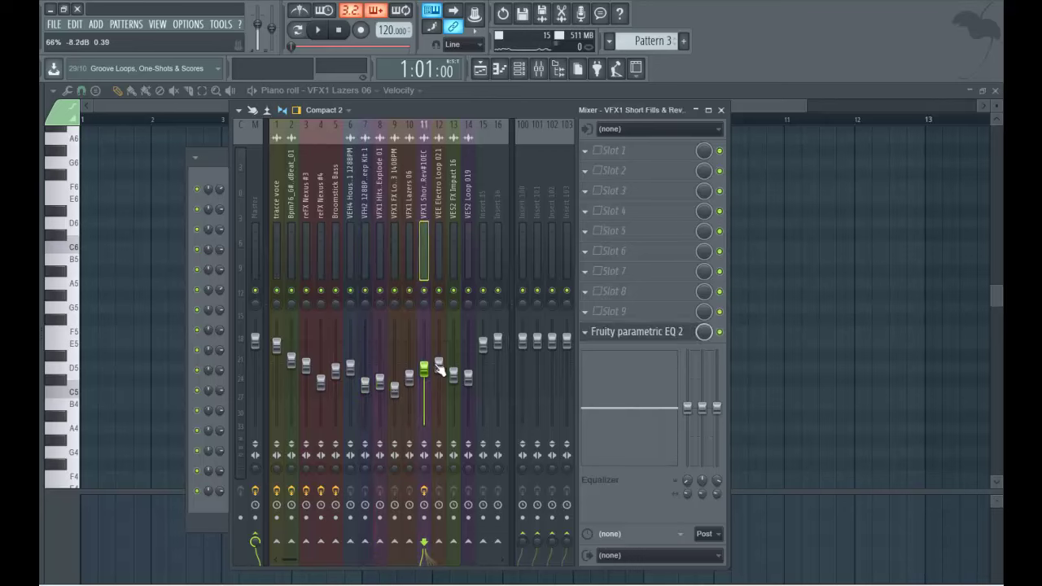
- Review the channel rack and the full playlist arrangement with reduced track heights, then return to the mixer
{"action": "left_click", "coordinate": [520, 70]}
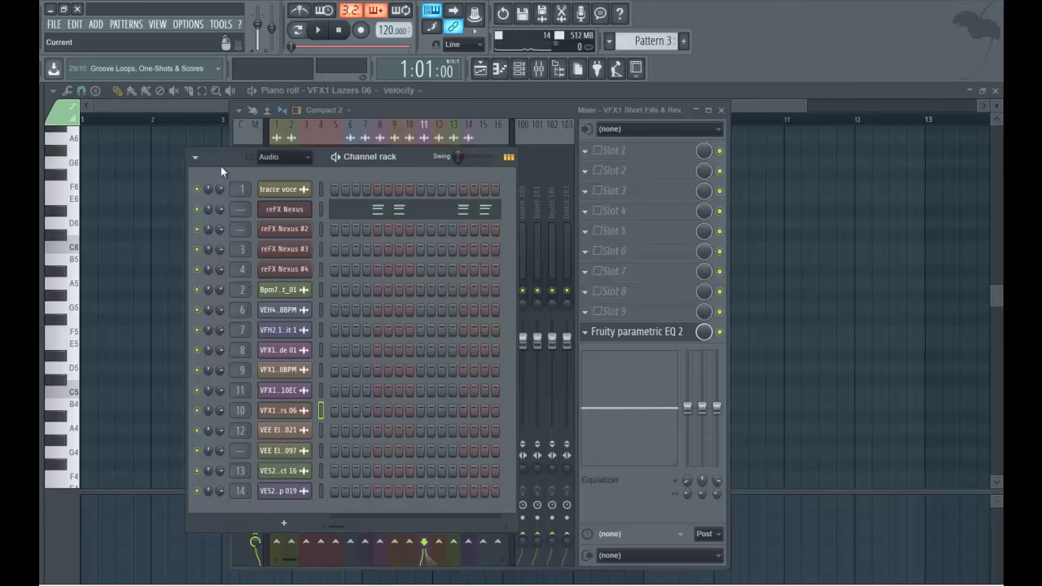
{"action": "left_click", "coordinate": [480, 68]}
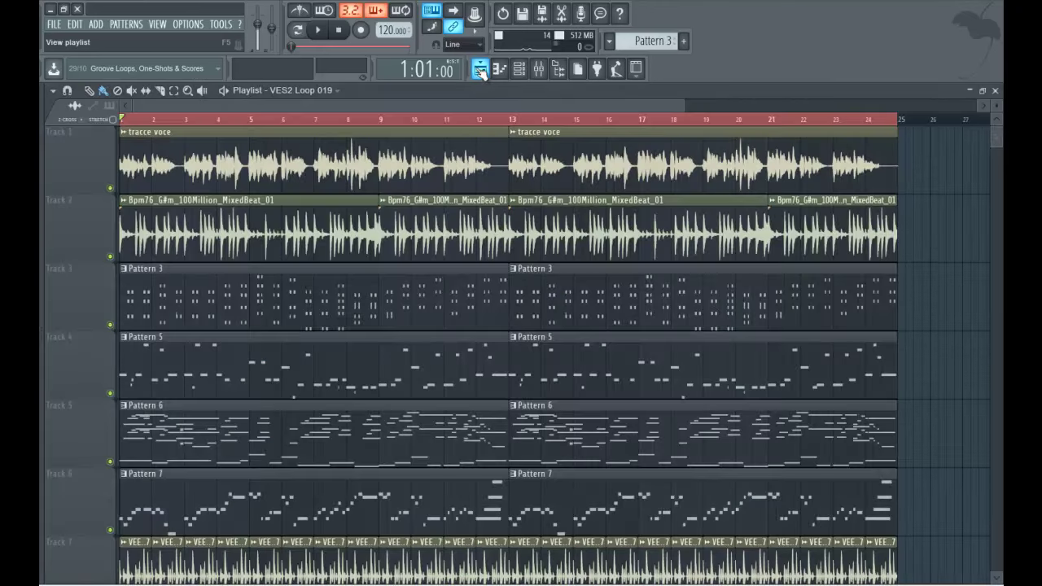
{"action": "left_click_drag", "start_coordinate": [998, 149], "coordinate": [908, 48]}
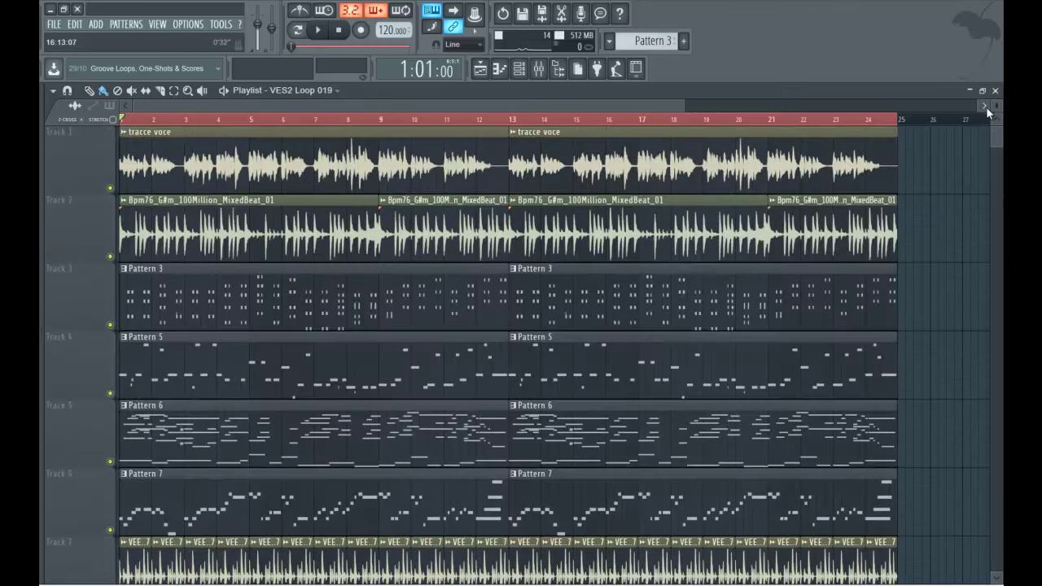
{"action": "scroll", "coordinate": [69, 121], "scroll_direction": "down", "scroll_amount": 6}
{"action": "scroll", "coordinate": [69, 120], "scroll_direction": "up", "scroll_amount": 4}
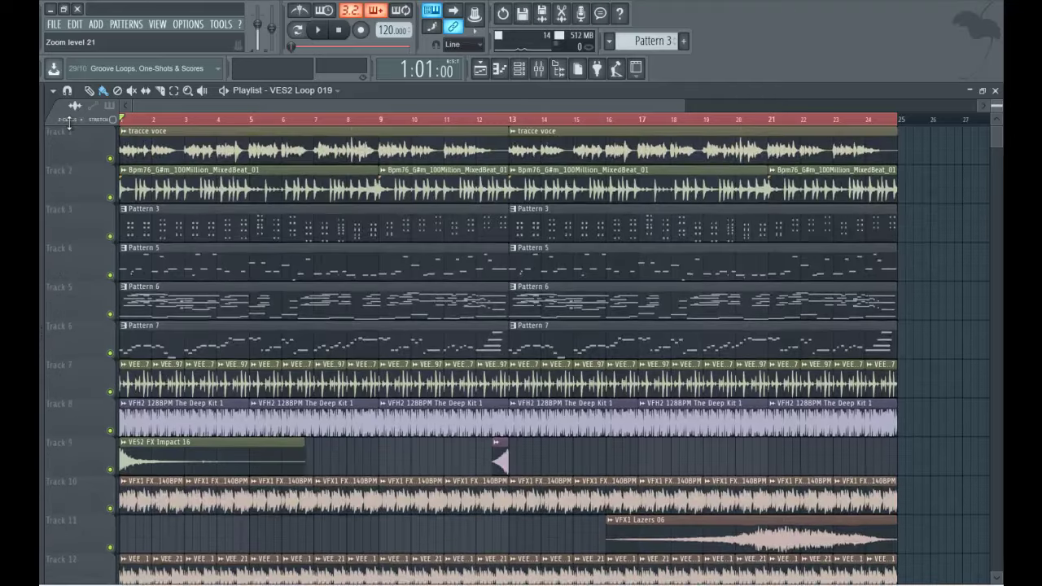
{"action": "scroll", "coordinate": [69, 120], "scroll_direction": "down", "scroll_amount": 1}
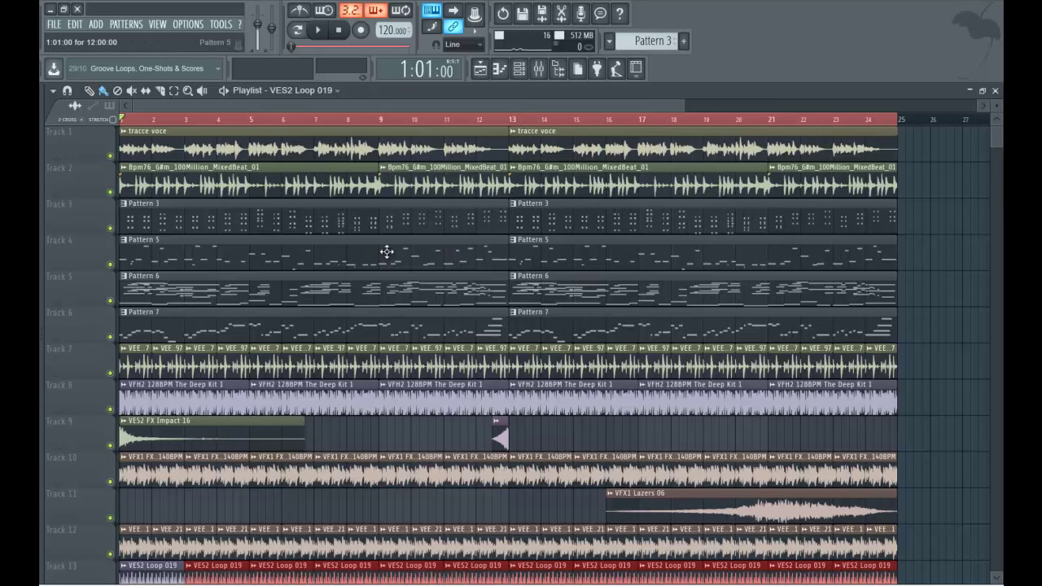
{"action": "scroll", "coordinate": [305, 334], "scroll_direction": "down", "scroll_amount": 3}
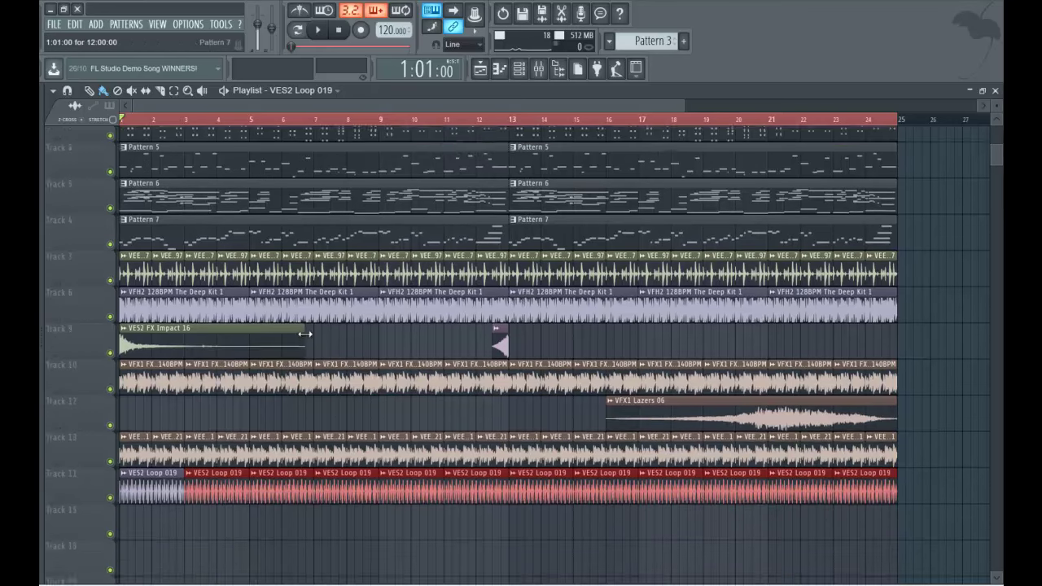
{"action": "scroll", "coordinate": [305, 333], "scroll_direction": "down", "scroll_amount": 1}
{"action": "scroll", "coordinate": [336, 406], "scroll_direction": "up", "scroll_amount": 3}
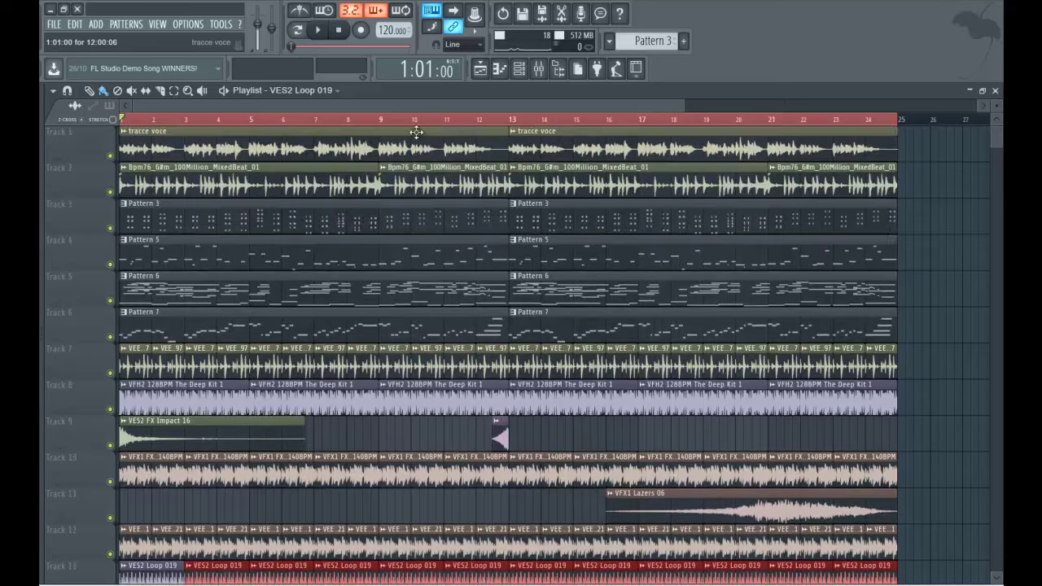
{"action": "left_click", "coordinate": [996, 93]}
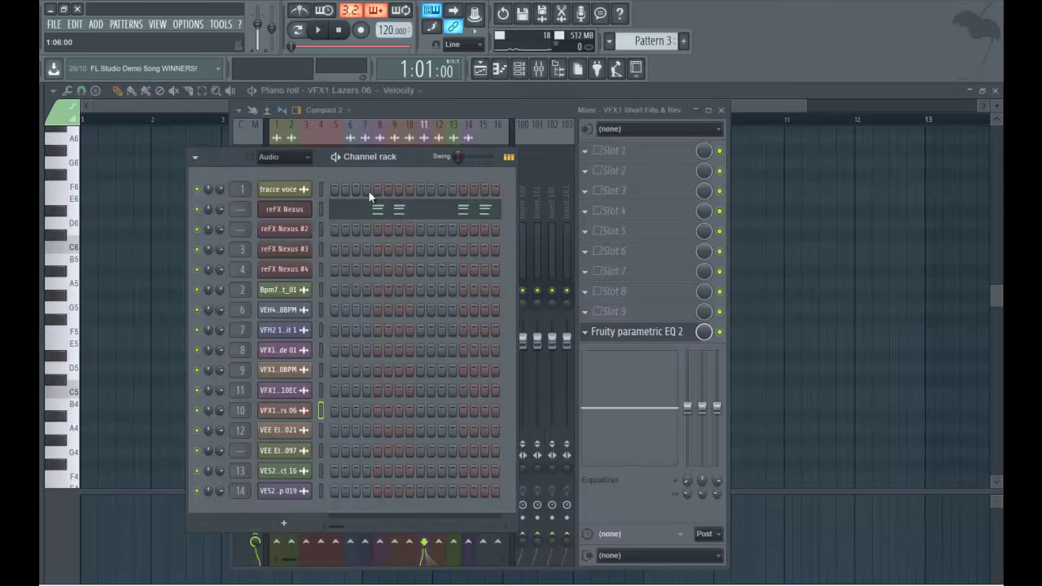
{"action": "left_click", "coordinate": [466, 106]}
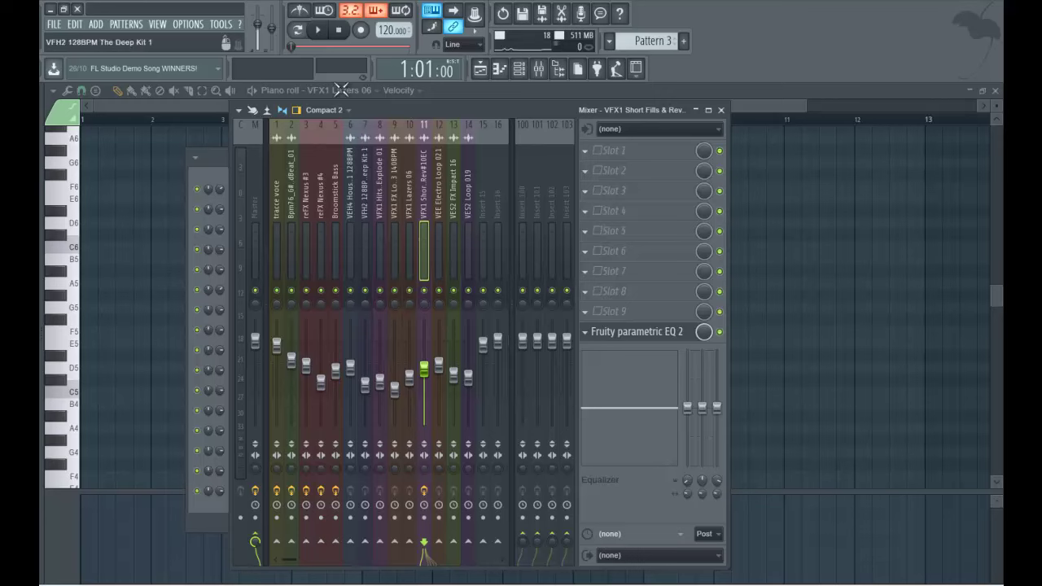
- While the mix plays, raise the tracce voce level and lower the VES2 Loop 019 and VEE Electro Loop 021 levels
{"action": "left_click", "coordinate": [317, 30]}
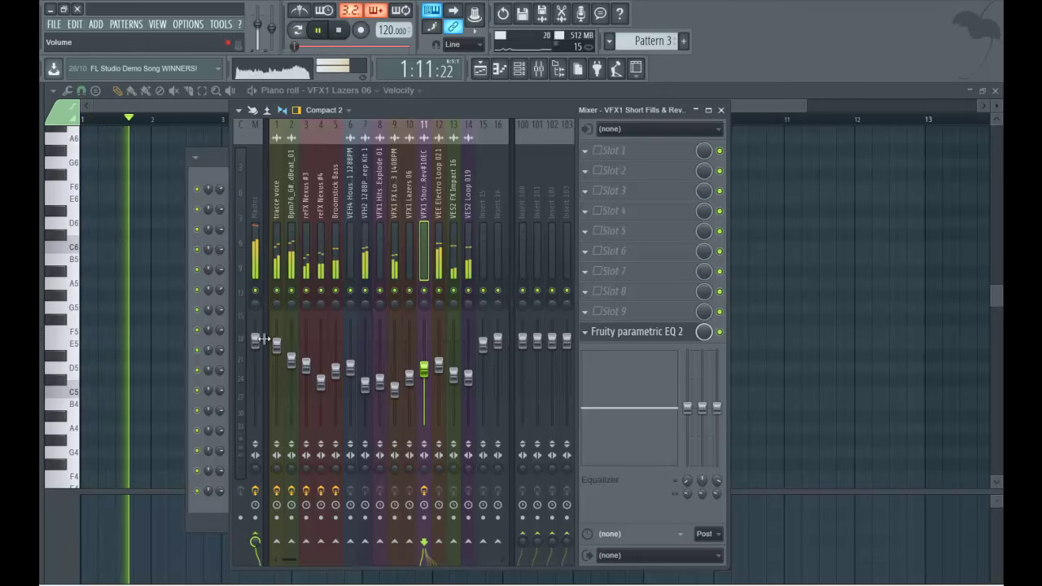
{"action": "left_click", "coordinate": [277, 341]}
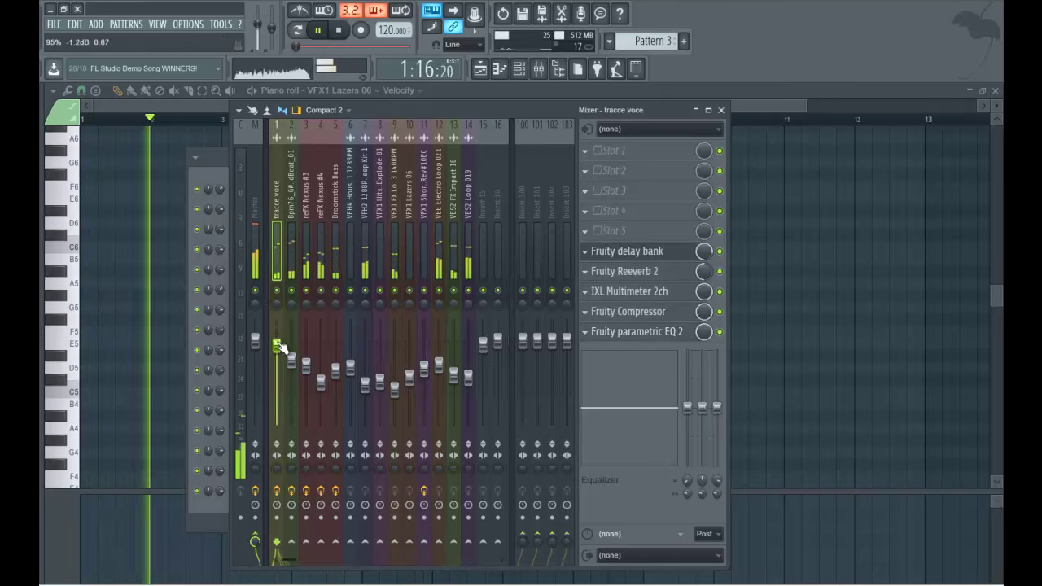
{"action": "left_click", "coordinate": [470, 378]}
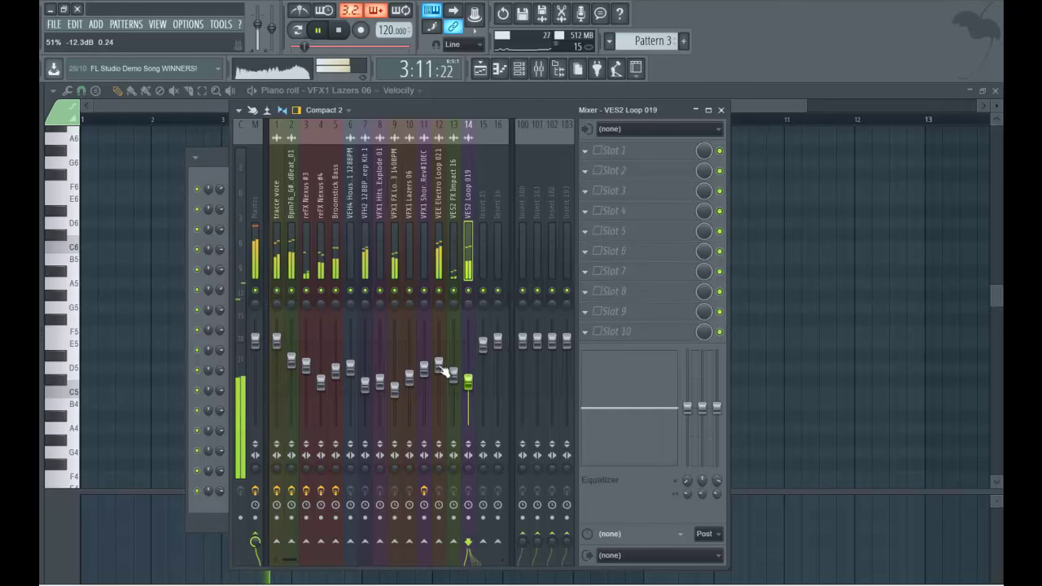
{"action": "left_click", "coordinate": [440, 371]}
{"action": "left_click", "coordinate": [424, 371]}
- Mute playlist tracks 7, 8, 10, 12 and 13 and play the start of the reduced arrangement
{"action": "left_click", "coordinate": [480, 68]}
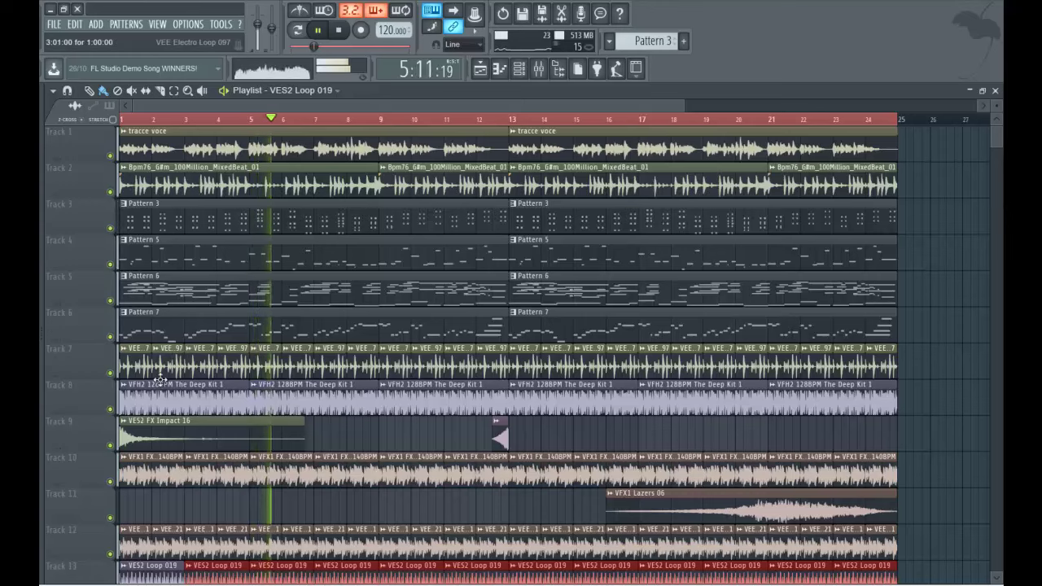
{"action": "key", "text": "space"}
{"action": "left_click", "coordinate": [111, 408]}
{"action": "left_click", "coordinate": [111, 373]}
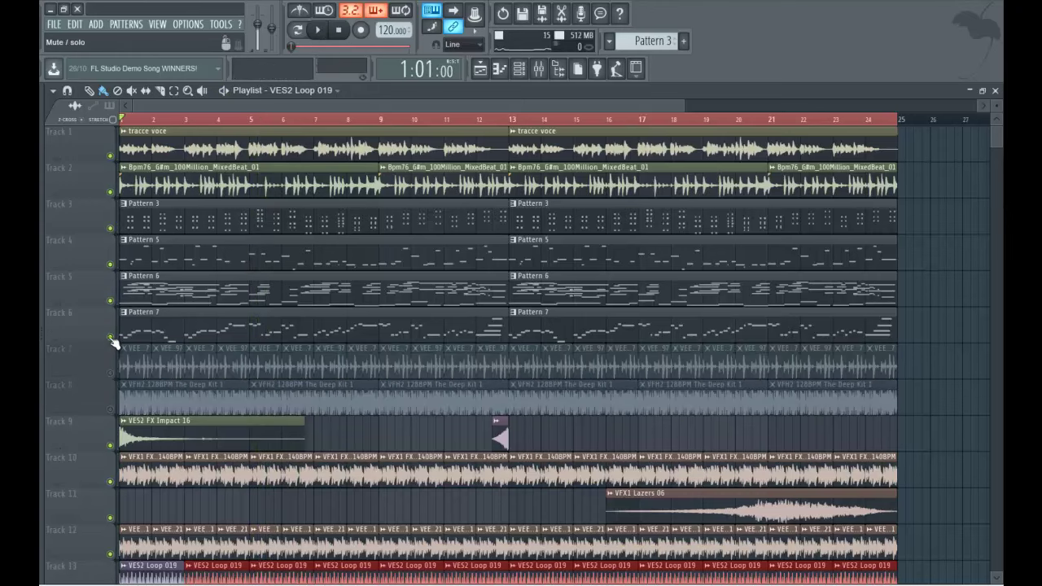
{"action": "left_click", "coordinate": [111, 481]}
{"action": "scroll", "coordinate": [105, 468], "scroll_direction": "down", "scroll_amount": 3}
{"action": "left_click", "coordinate": [110, 446]}
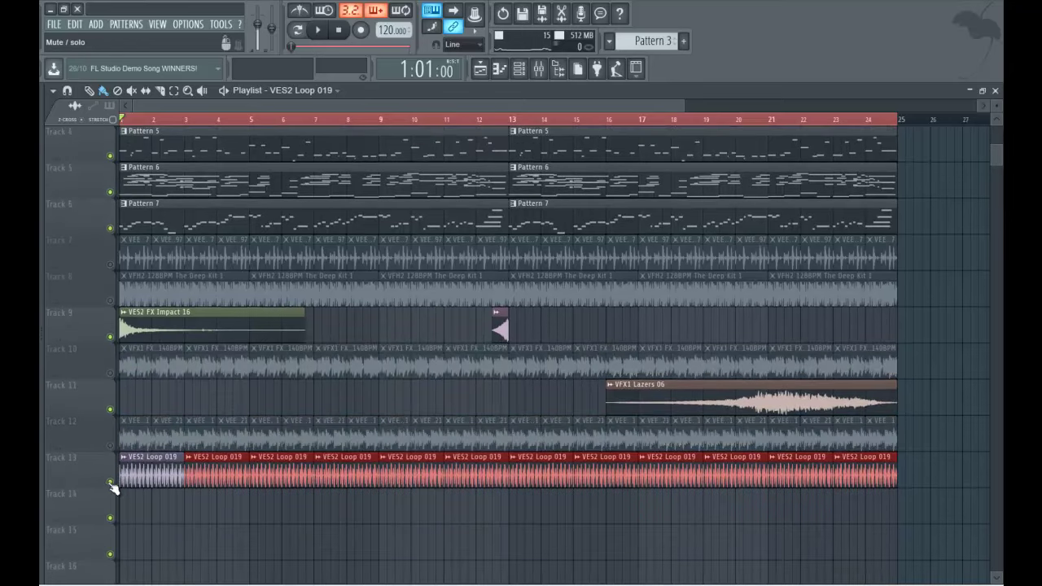
{"action": "left_click", "coordinate": [110, 482]}
{"action": "key", "text": "space"}
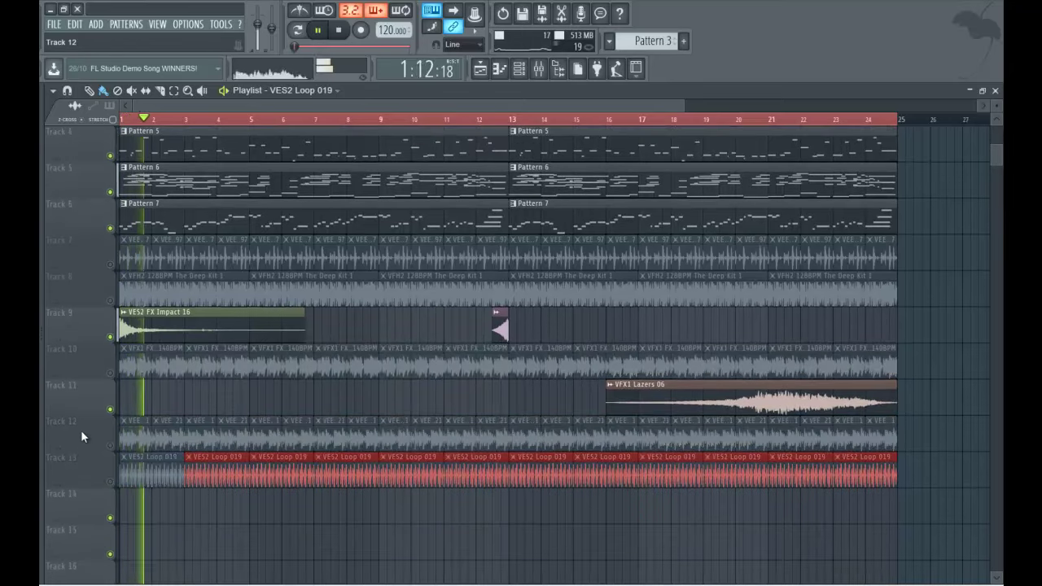
{"action": "key", "text": "space"}
- Move the VFX1 Lazers 06 clip earlier so it ends at bar 13, and trim its start to just after bar 5
{"action": "scroll", "coordinate": [81, 428], "scroll_direction": "up", "scroll_amount": 3}
{"action": "key", "text": "space"}
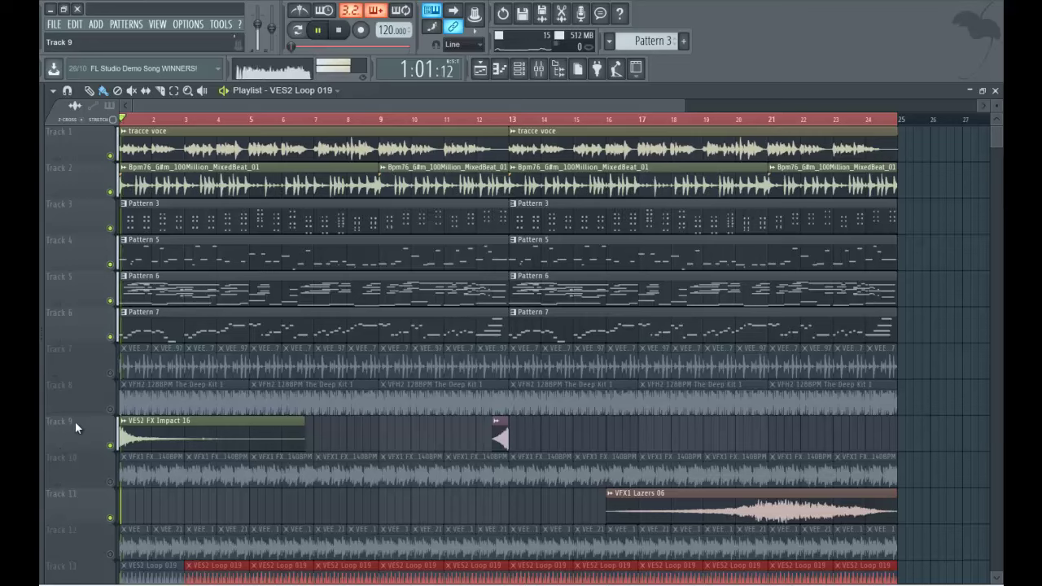
{"action": "key", "text": "space"}
{"action": "left_click_drag", "start_coordinate": [763, 509], "coordinate": [394, 489]}
{"action": "key", "text": "space"}
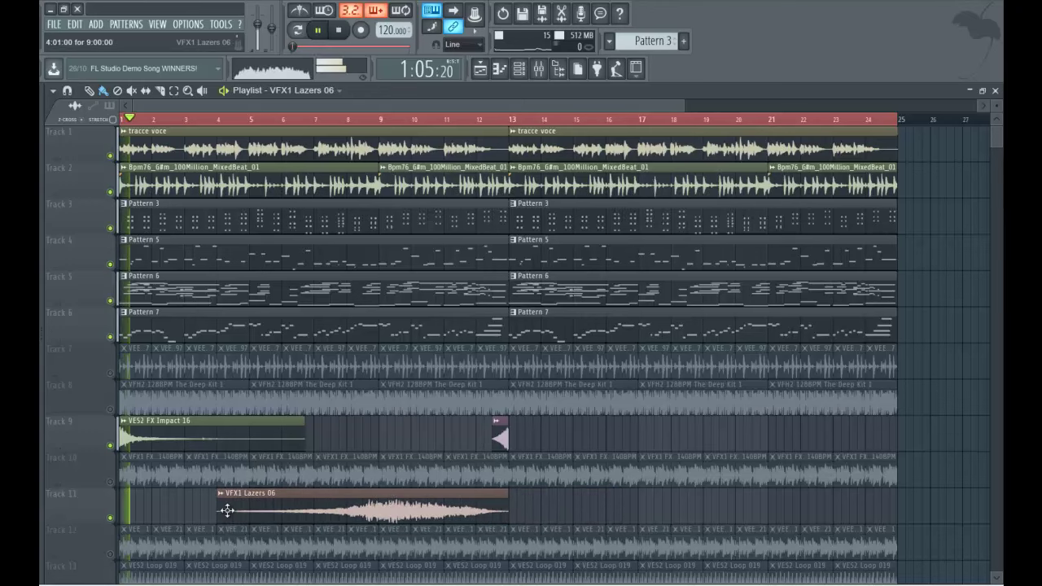
{"action": "left_click_drag", "start_coordinate": [217, 505], "coordinate": [257, 505]}
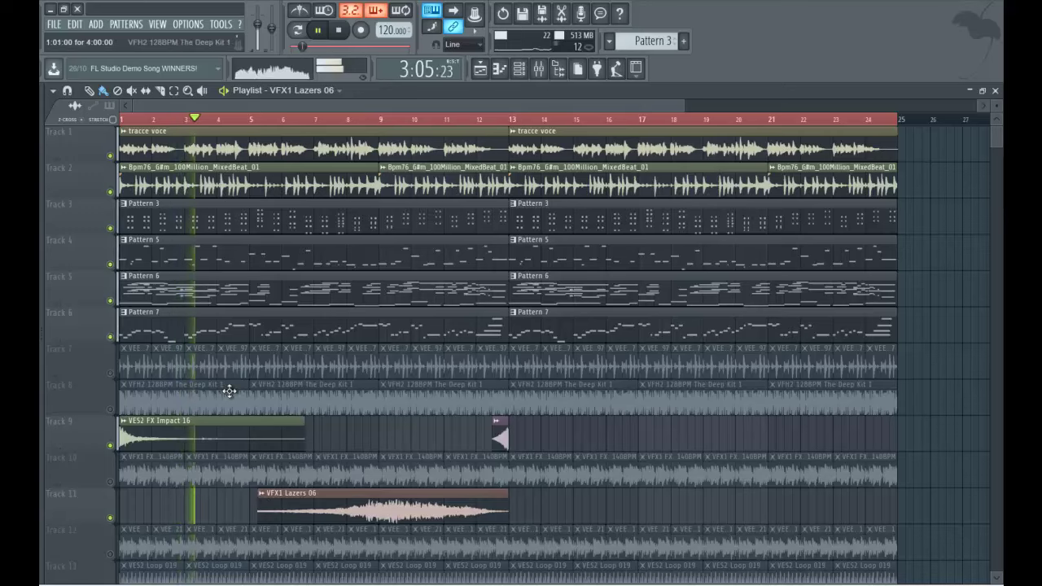
- Unmute playlist tracks 12, 10 and 8 one after another and replay the arrangement from the start
{"action": "scroll", "coordinate": [249, 293], "scroll_direction": "down", "scroll_amount": 3}
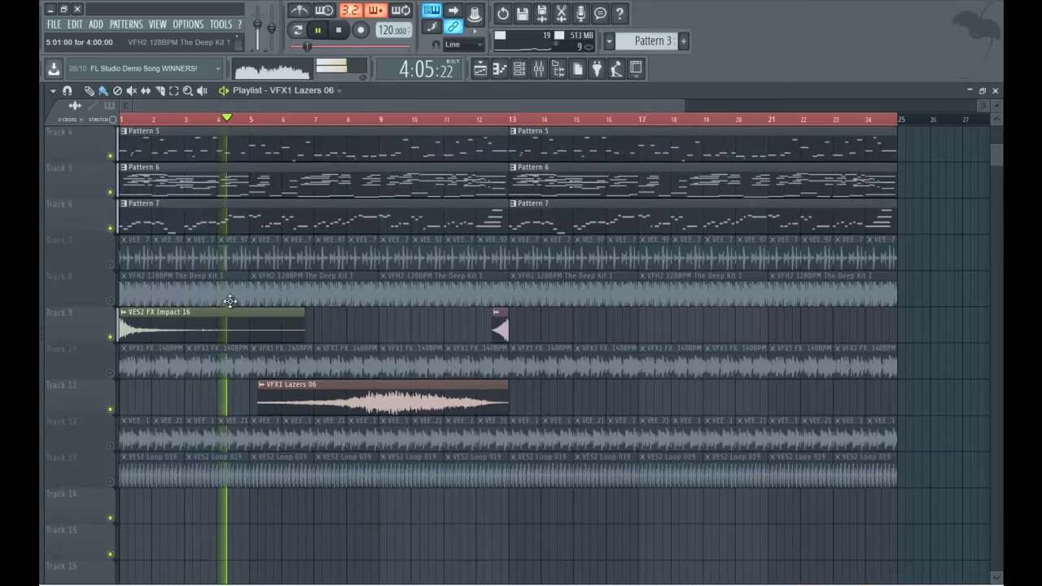
{"action": "left_click", "coordinate": [110, 446]}
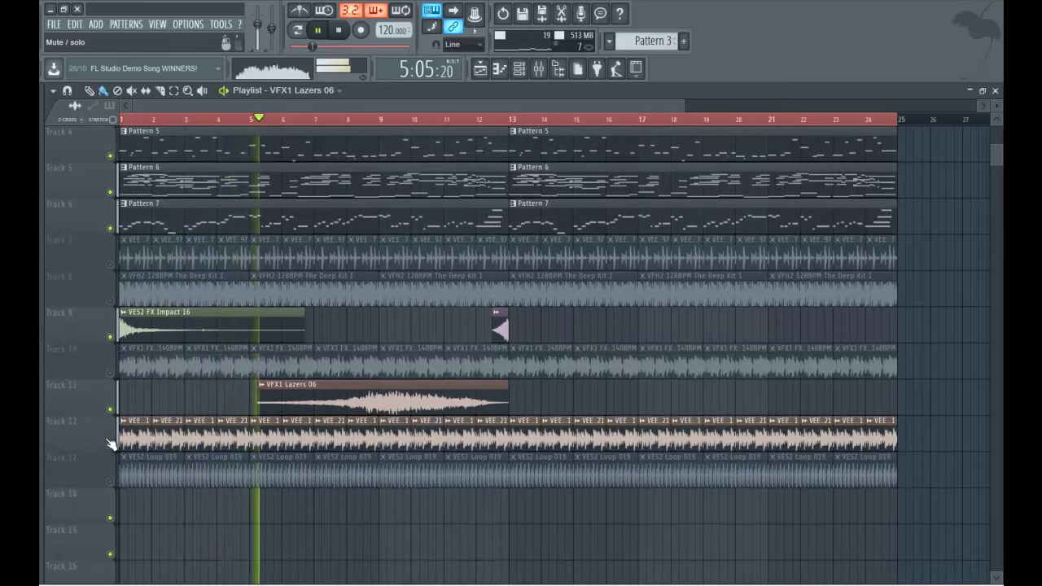
{"action": "scroll", "coordinate": [96, 425], "scroll_direction": "up", "scroll_amount": 3}
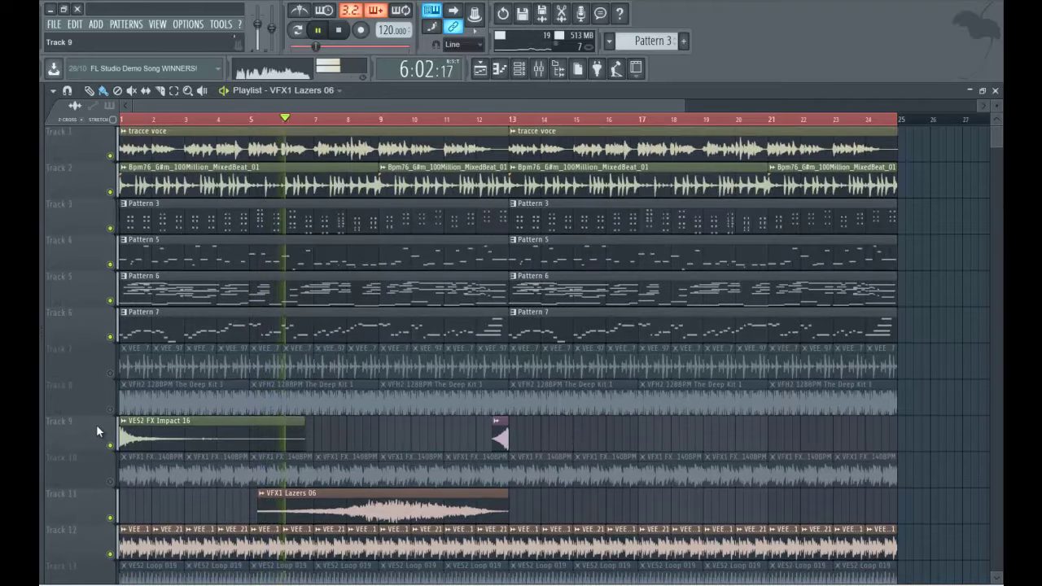
{"action": "left_click", "coordinate": [110, 481]}
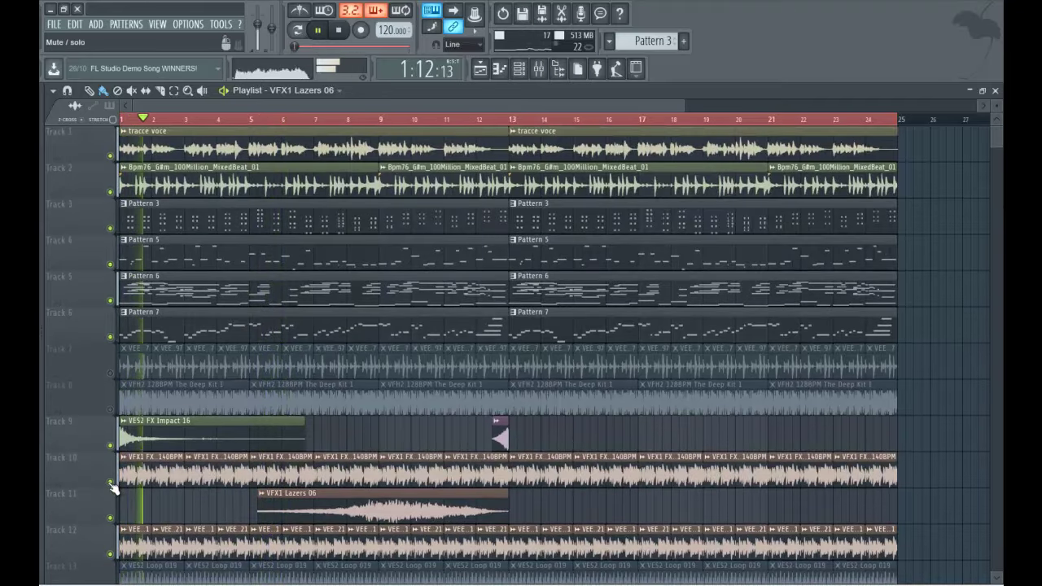
{"action": "key", "text": "space"}
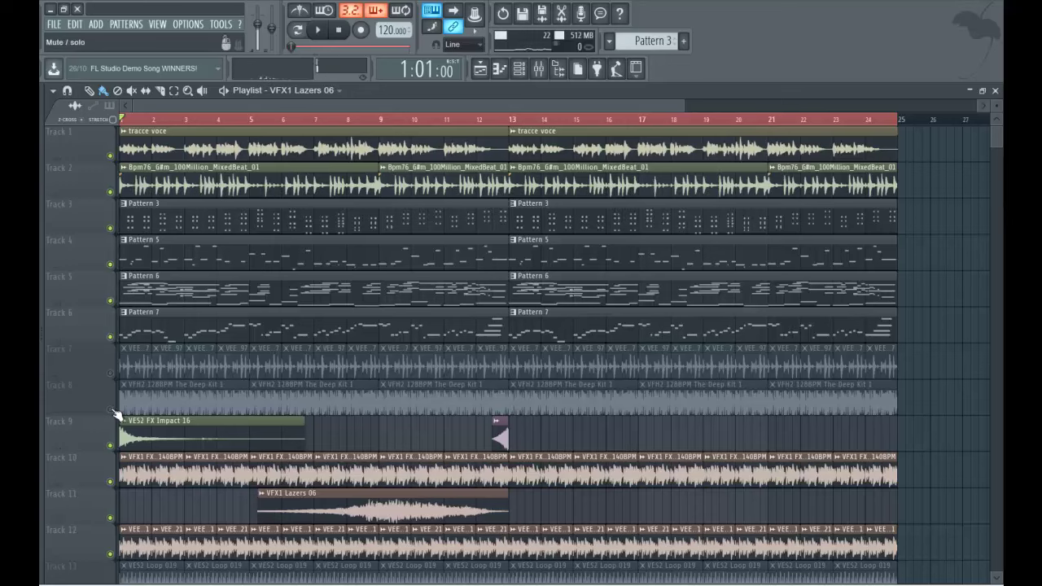
{"action": "left_click", "coordinate": [111, 409]}
{"action": "key", "text": "space"}
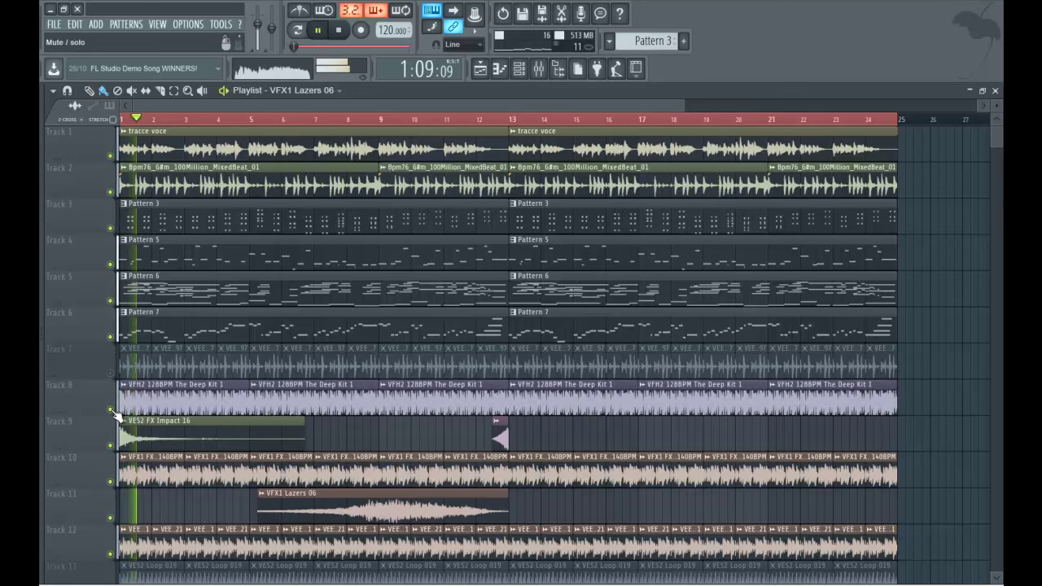
- Open the VFH2 128BPM The Deep Kit 1 clip's sample settings and raise its mixer track to -7.2 dB
{"action": "double_click", "coordinate": [126, 397]}
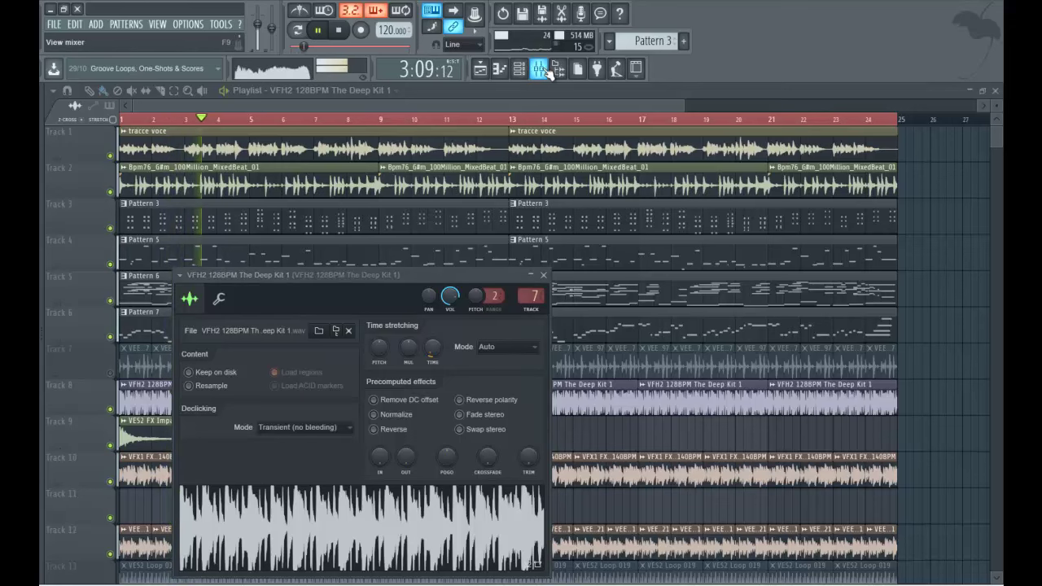
{"action": "left_click", "coordinate": [544, 70]}
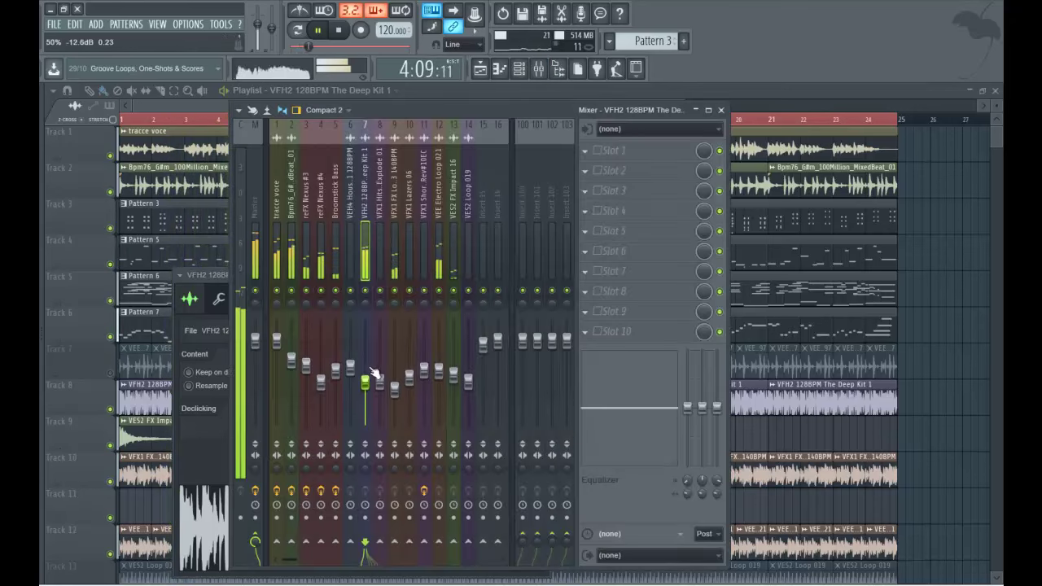
{"action": "left_click_drag", "start_coordinate": [373, 372], "coordinate": [375, 353]}
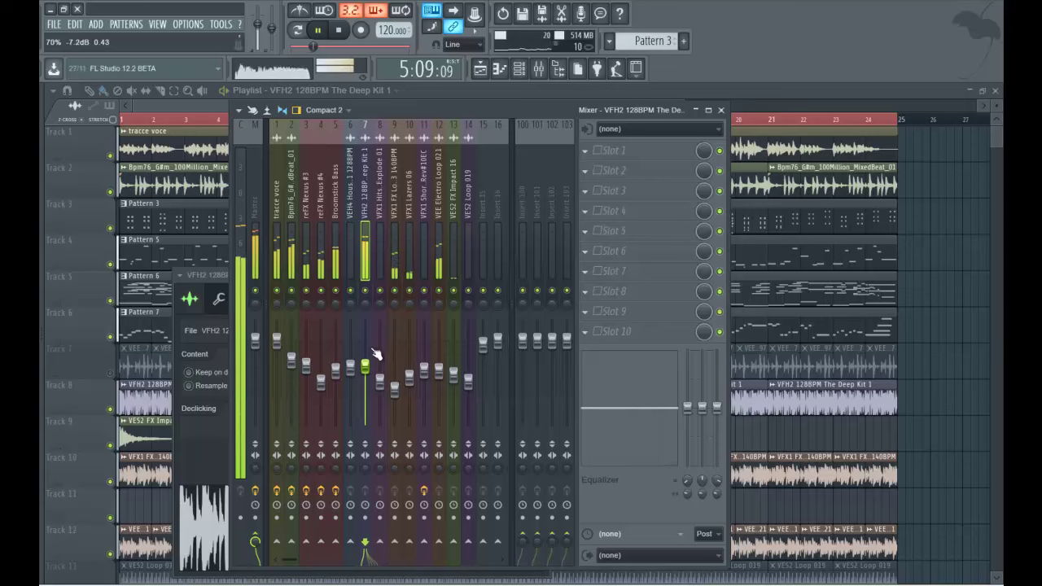
- Listen to the arrangement with the tracce voce playlist track briefly muted, unmute it, stop playback and look over the tracks
{"action": "left_click", "coordinate": [172, 102]}
{"action": "left_click", "coordinate": [112, 156]}
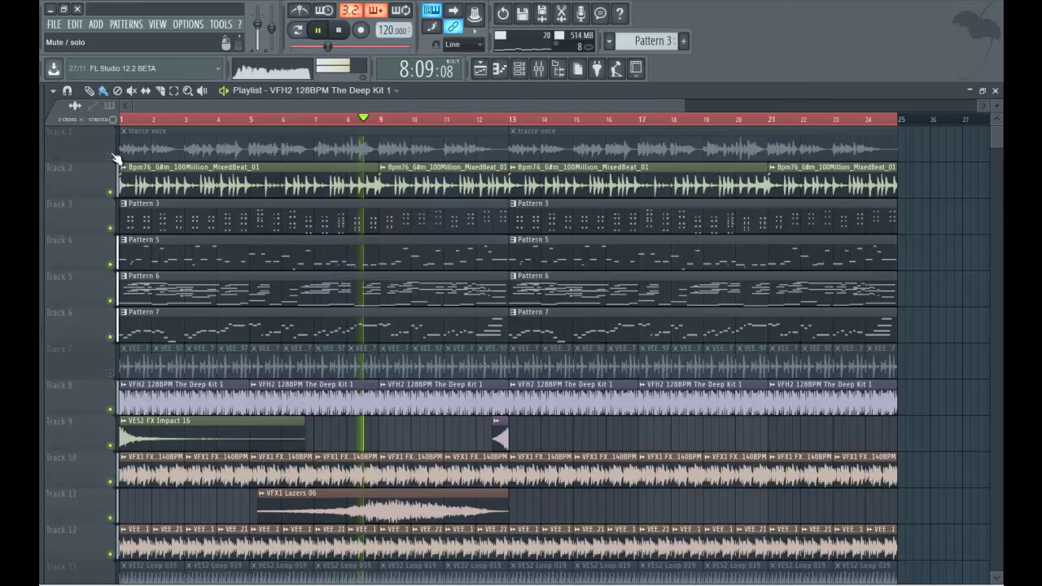
{"action": "left_click", "coordinate": [114, 156]}
{"action": "key", "text": "space"}
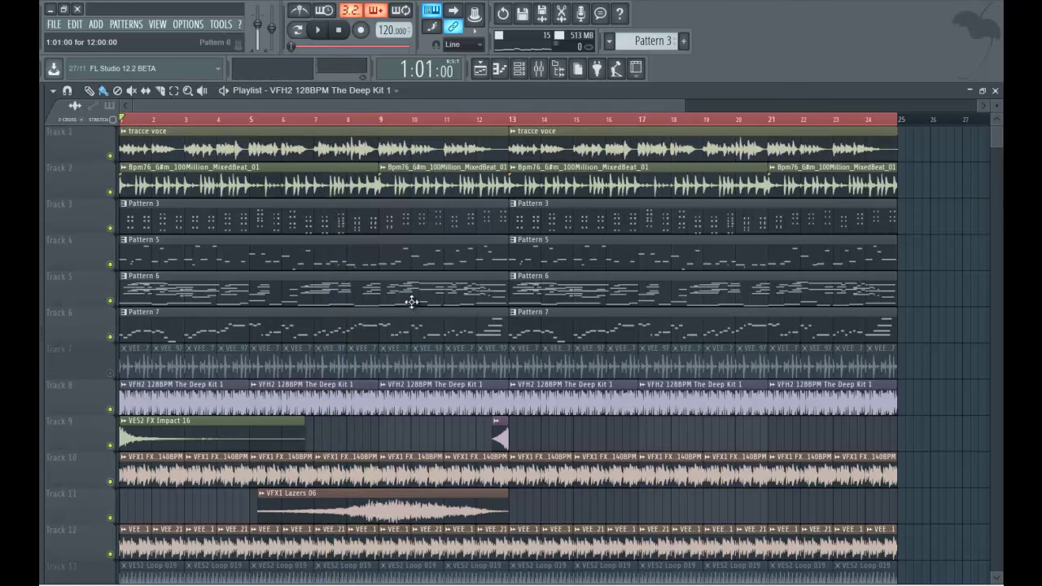
{"action": "scroll", "coordinate": [412, 302], "scroll_direction": "down", "scroll_amount": 3}
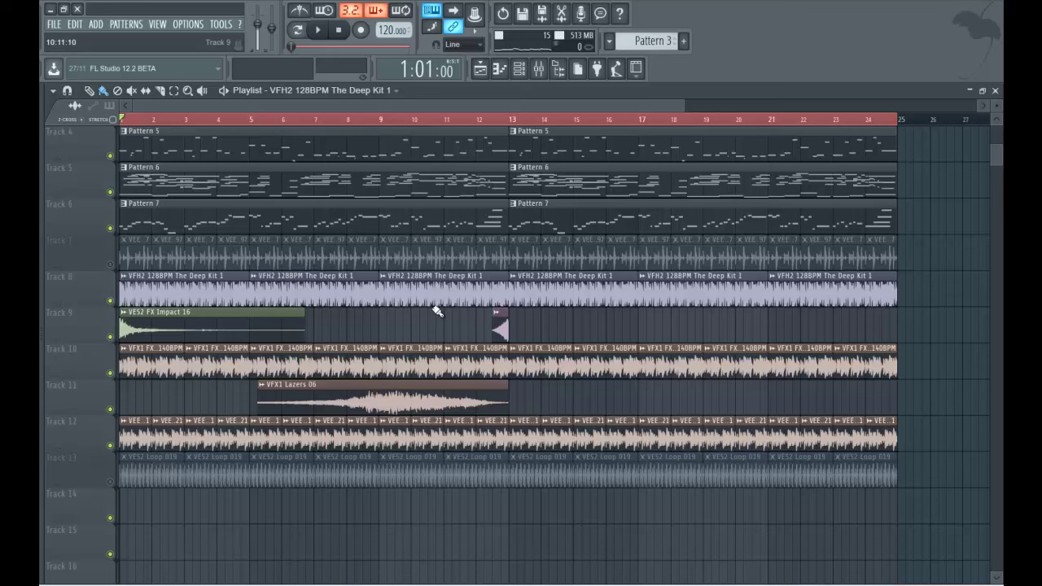
{"action": "scroll", "coordinate": [436, 311], "scroll_direction": "up", "scroll_amount": 3}
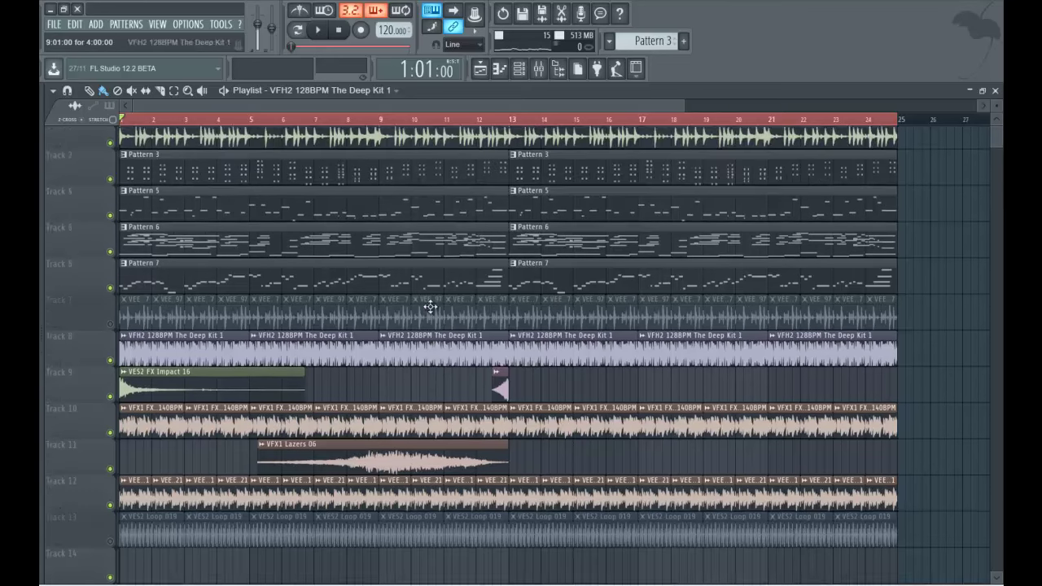
- Review the Pattern 7 notes of reFX Nexus #4 in the piano roll, and return to the full playlist
{"action": "double_click", "coordinate": [188, 334]}
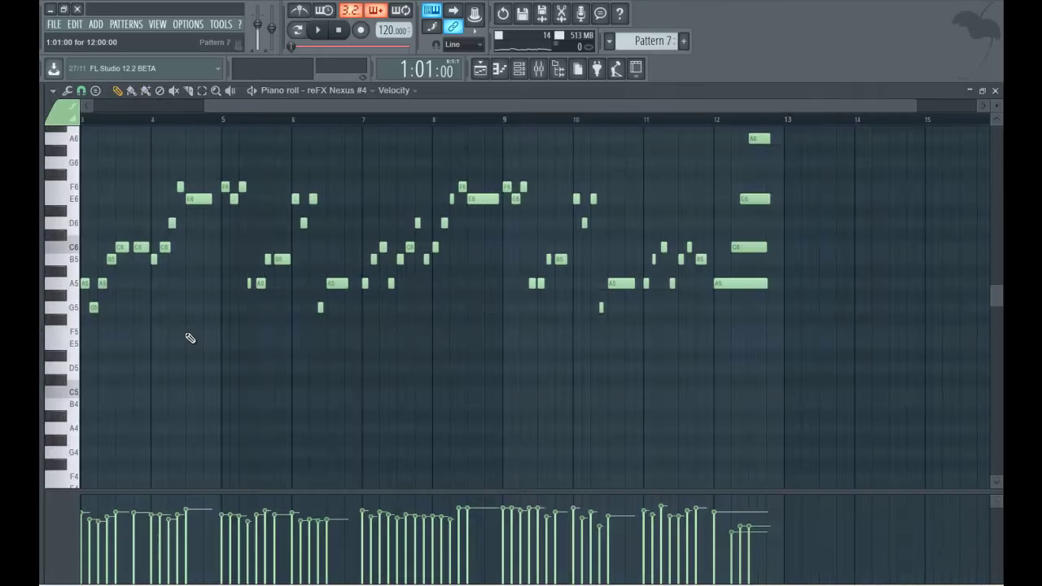
{"action": "left_click_drag", "start_coordinate": [203, 106], "coordinate": [89, 106]}
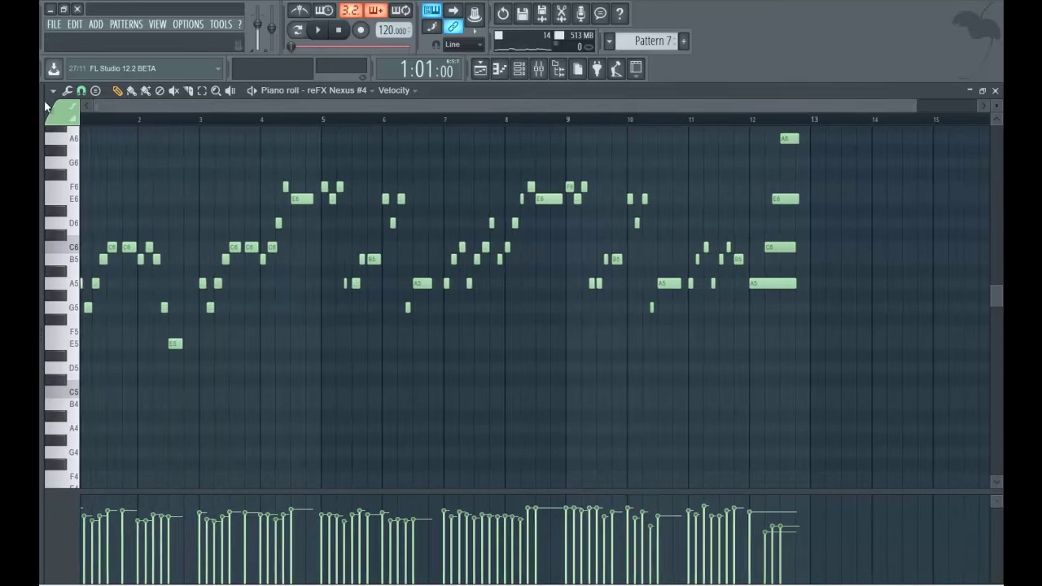
{"action": "left_click", "coordinate": [995, 91]}
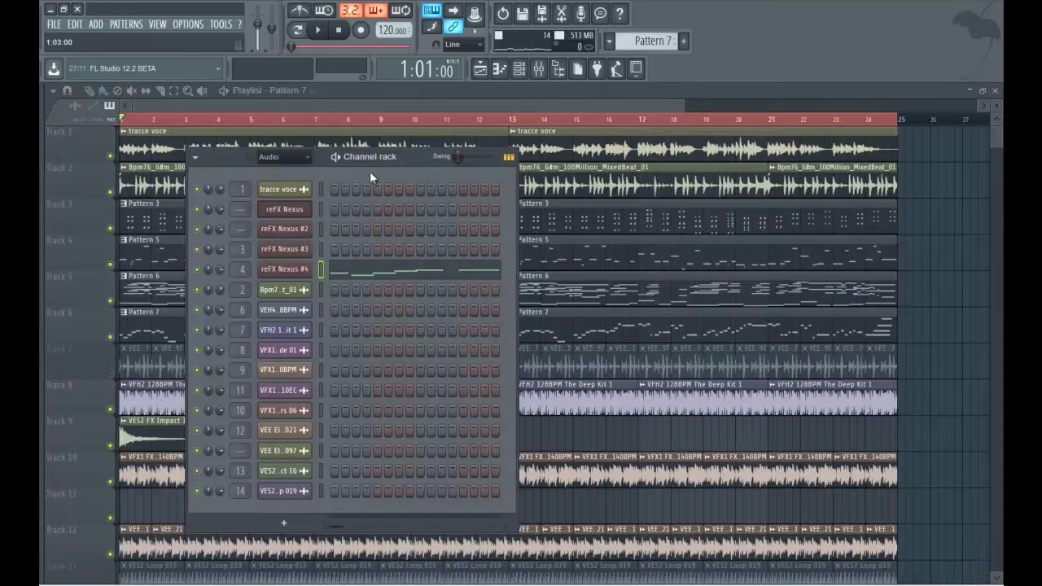
{"action": "left_click", "coordinate": [456, 91]}
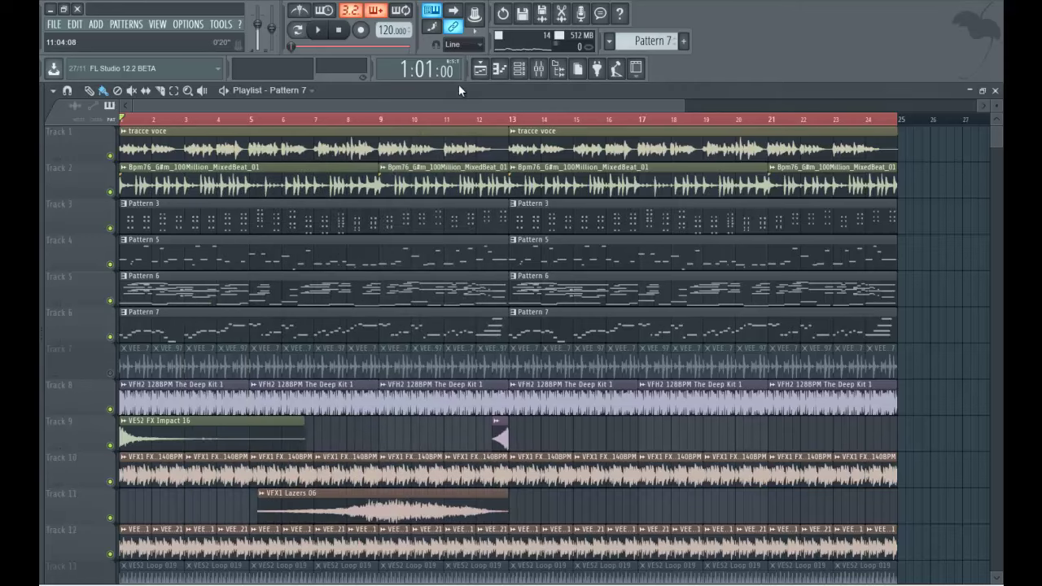
- Open the tracce voce mixer track during playback and lower its Fruity delay bank mix level to about 22%
{"action": "key", "text": "space"}
{"action": "double_click", "coordinate": [397, 142]}
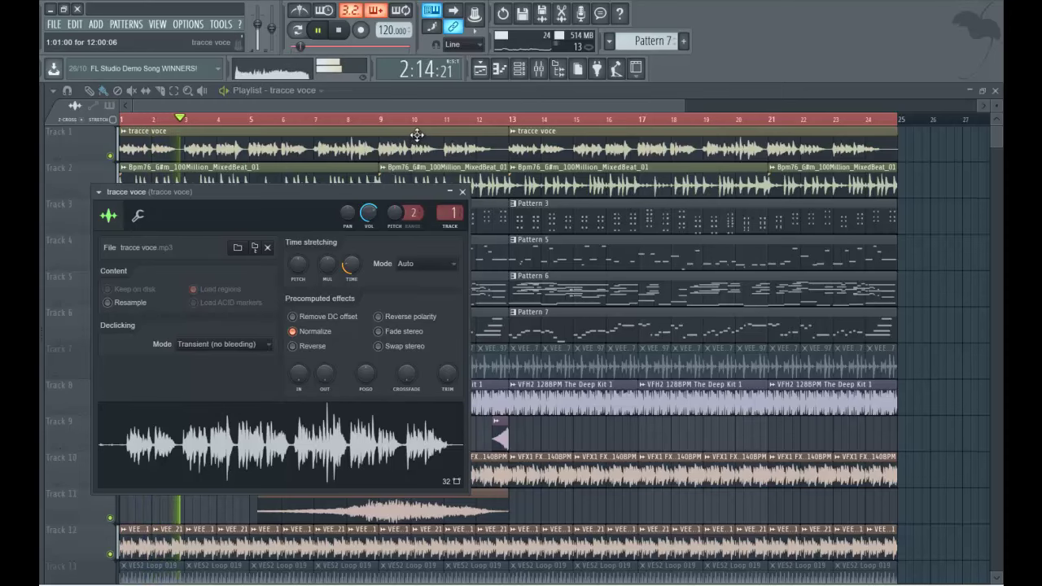
{"action": "left_click", "coordinate": [519, 69]}
{"action": "left_click", "coordinate": [539, 70]}
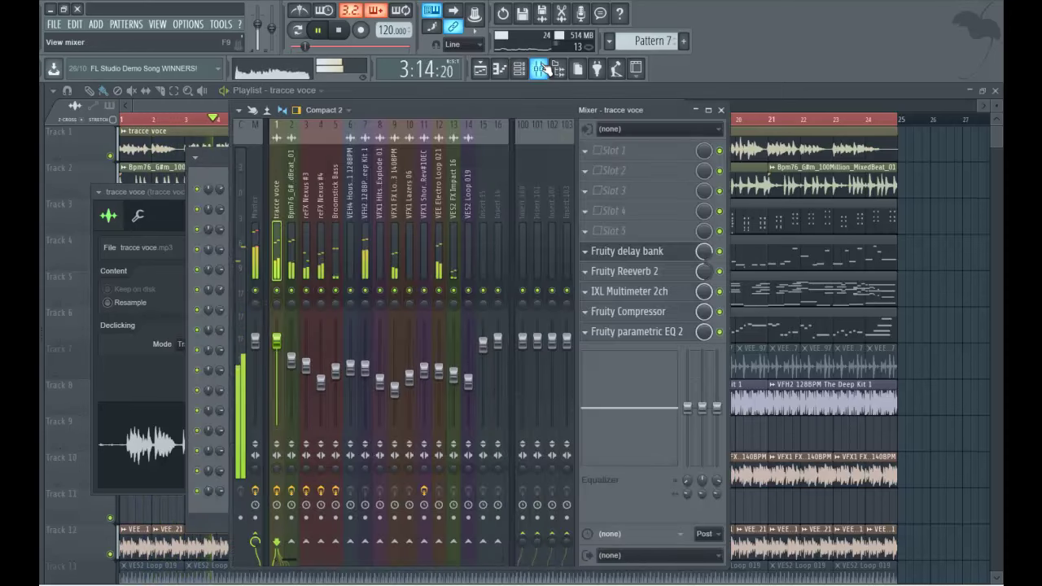
{"action": "scroll", "coordinate": [700, 254], "scroll_direction": "down", "scroll_amount": 5}
{"action": "scroll", "coordinate": [702, 254], "scroll_direction": "down", "scroll_amount": 2}
{"action": "key", "text": "space"}
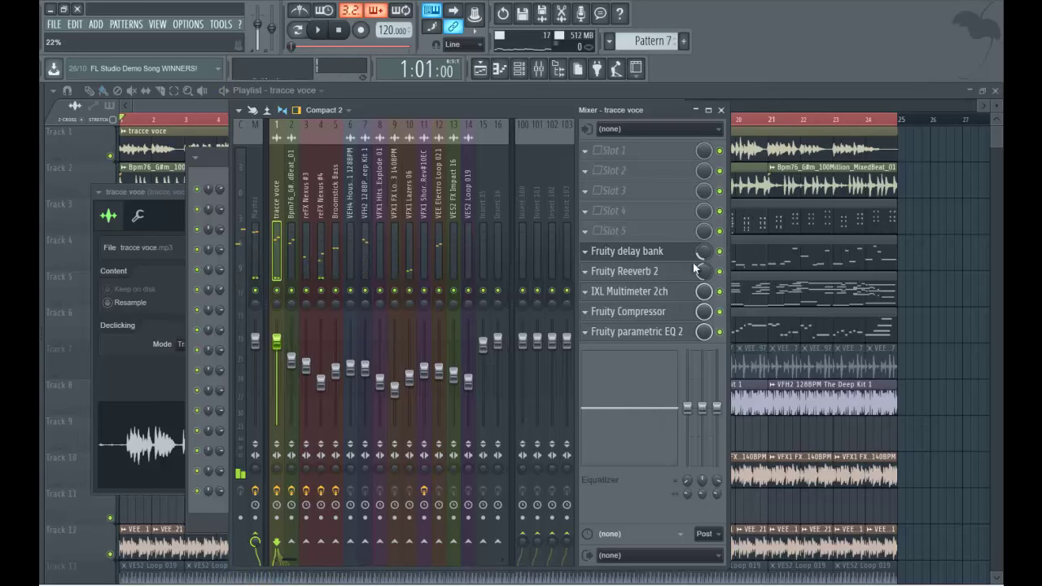
- Open the vocal's Fruity delay bank and raise its mix level slightly while replaying the arrangement
{"action": "left_click", "coordinate": [649, 253]}
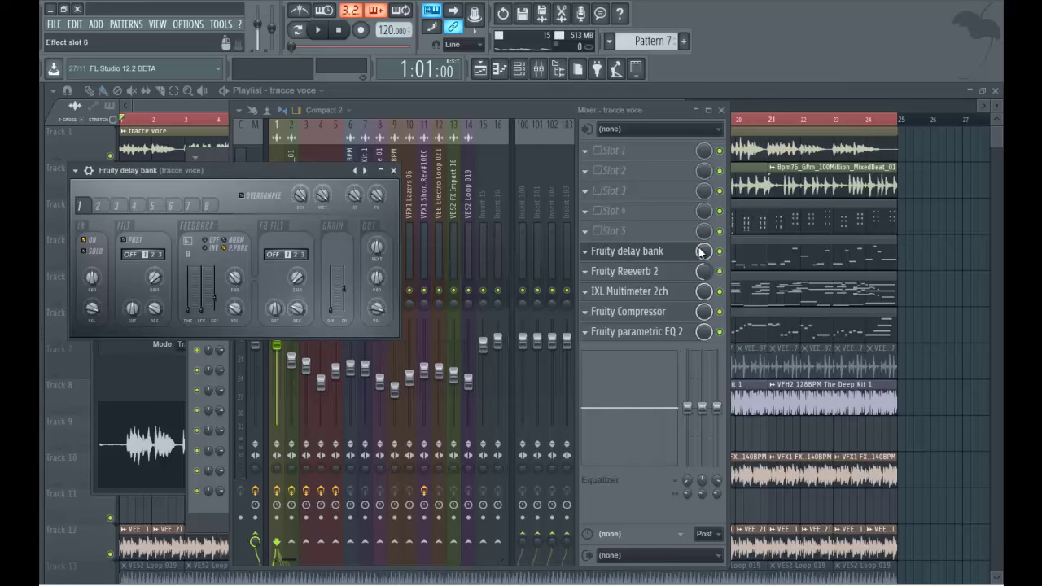
{"action": "key", "text": "space"}
{"action": "scroll", "coordinate": [704, 251], "scroll_direction": "up", "scroll_amount": 3}
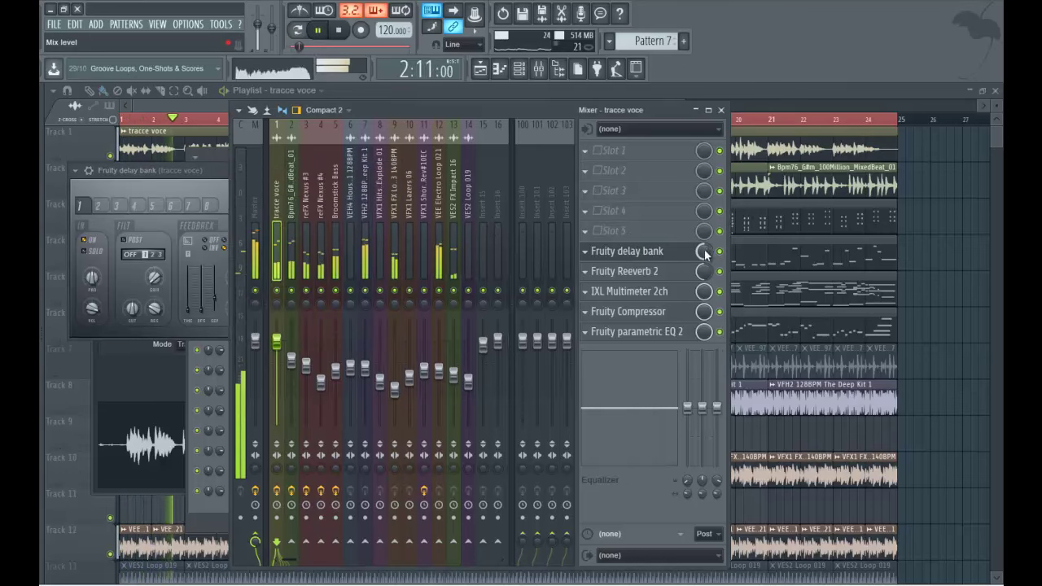
{"action": "key", "text": "space"}
- Open the vocal's Fruity Reeverb 2, solo the tracce voce mixer track and lower the reverb's wet level to 45% during playback
{"action": "left_click", "coordinate": [647, 279]}
{"action": "left_click", "coordinate": [648, 278]}
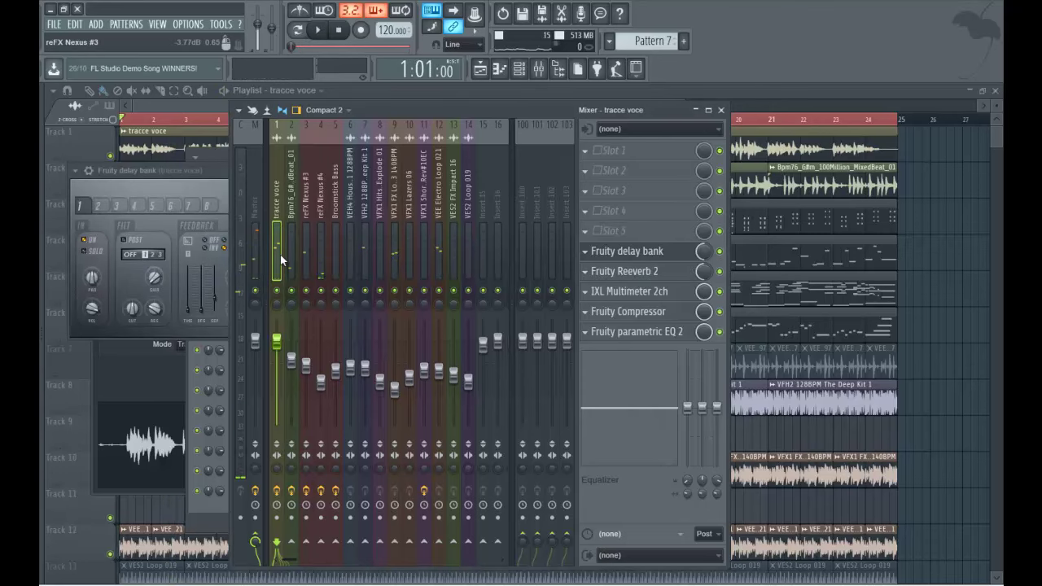
{"action": "right_click", "coordinate": [279, 291]}
{"action": "key", "text": "space"}
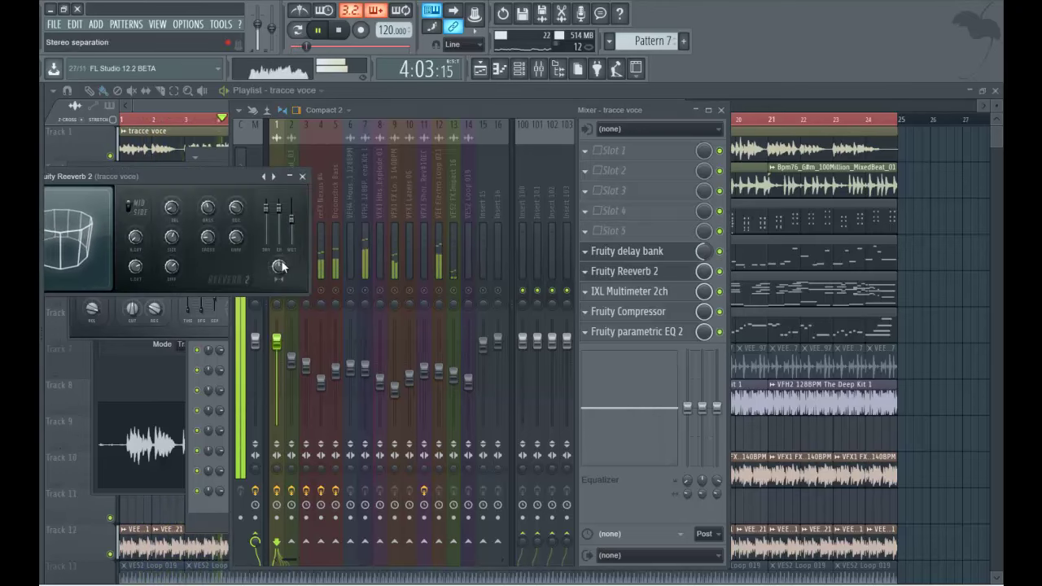
{"action": "left_click_drag", "start_coordinate": [294, 235], "coordinate": [294, 241]}
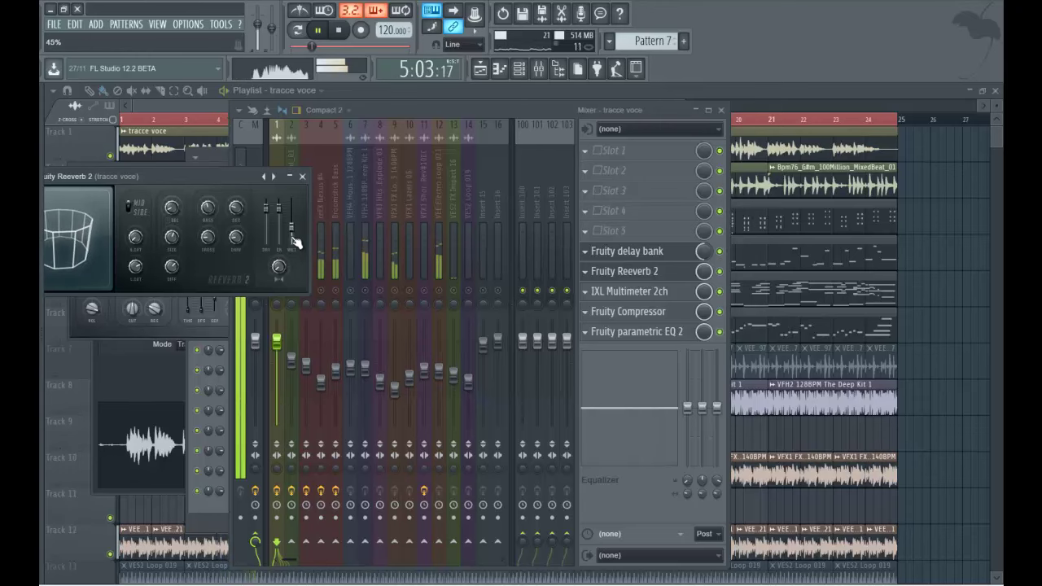
- Return to the vocal's Fruity delay bank and readjust its mix level while replaying from the start
{"action": "left_click", "coordinate": [628, 252]}
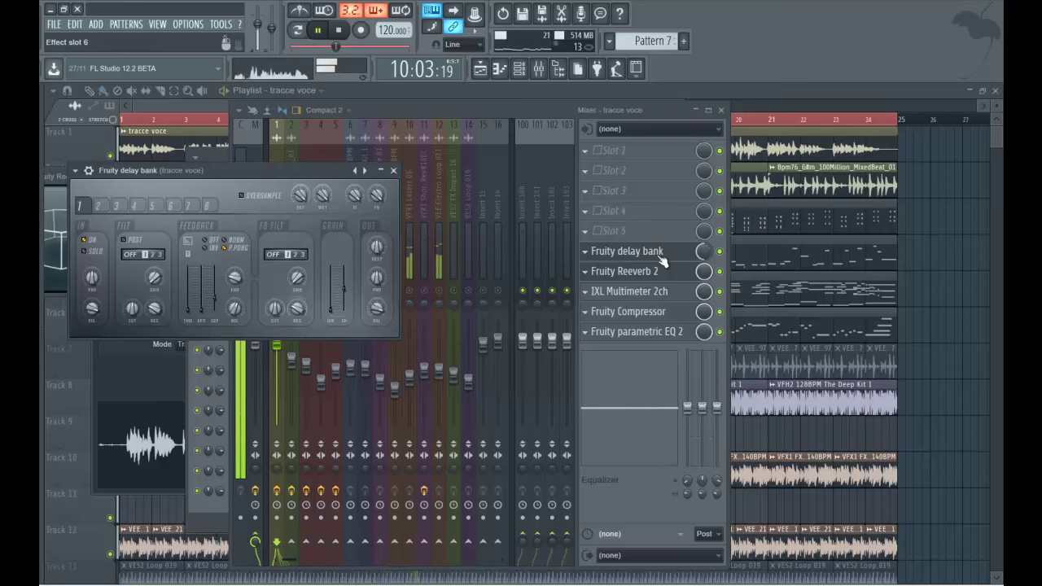
{"action": "key", "text": "space"}
{"action": "left_click", "coordinate": [705, 254]}
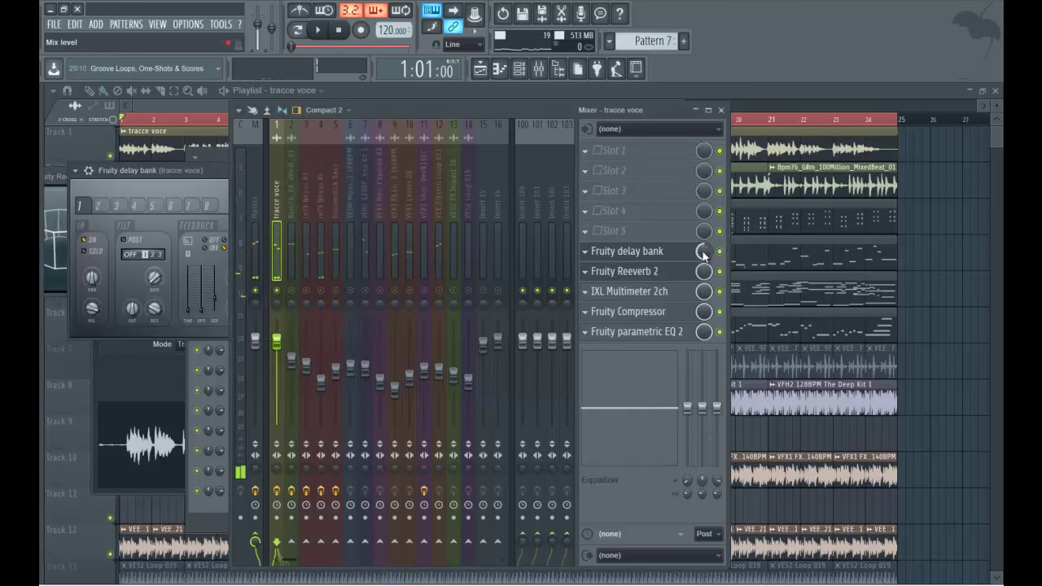
{"action": "key", "text": "space"}
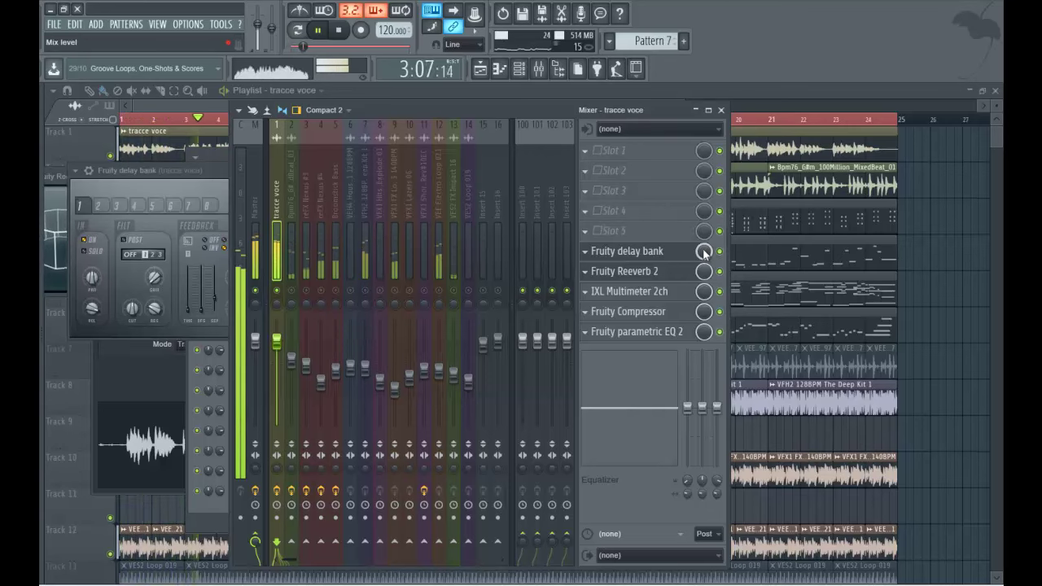
- Raise the wet level of the vocal's Fruity Reeverb 2 and fine-tune the effect mix levels while listening
{"action": "left_click", "coordinate": [662, 275]}
{"action": "left_click", "coordinate": [682, 280]}
{"action": "left_click", "coordinate": [682, 279]}
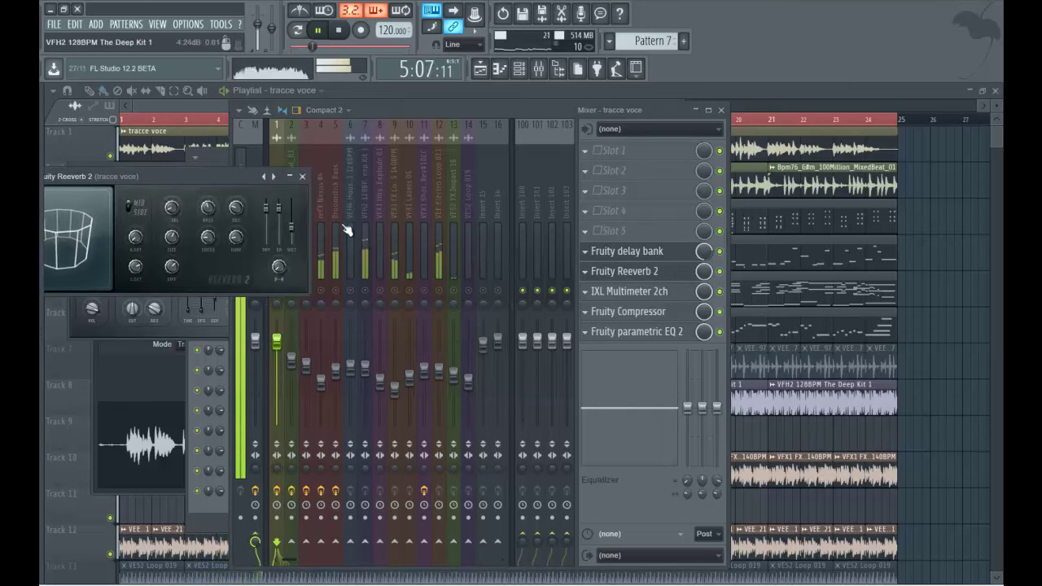
{"action": "left_click_drag", "start_coordinate": [293, 235], "coordinate": [295, 228]}
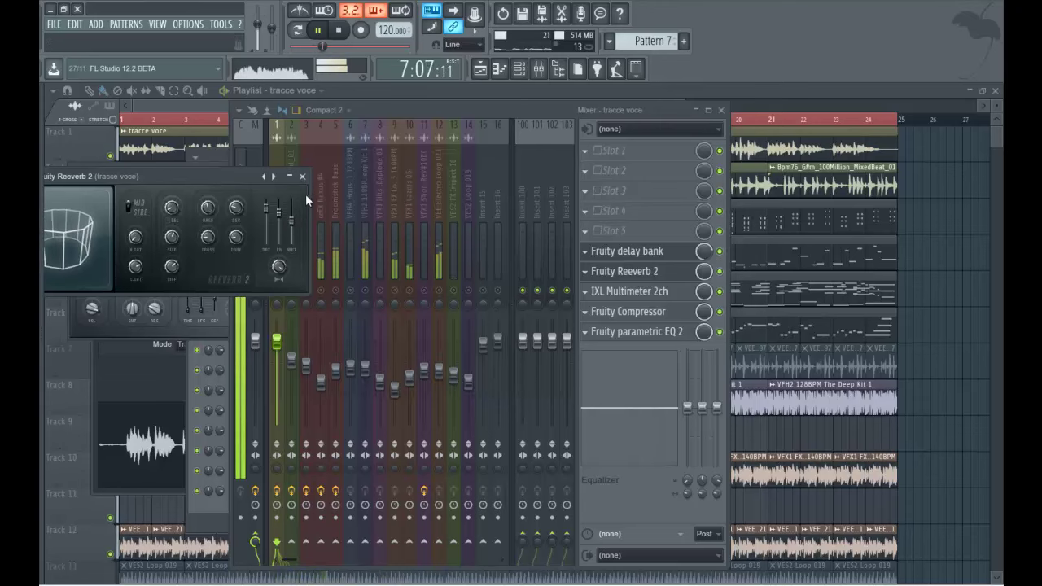
{"action": "left_click", "coordinate": [705, 293]}
{"action": "left_click_drag", "start_coordinate": [707, 299], "coordinate": [726, 357]}
{"action": "left_click_drag", "start_coordinate": [736, 395], "coordinate": [730, 379]}
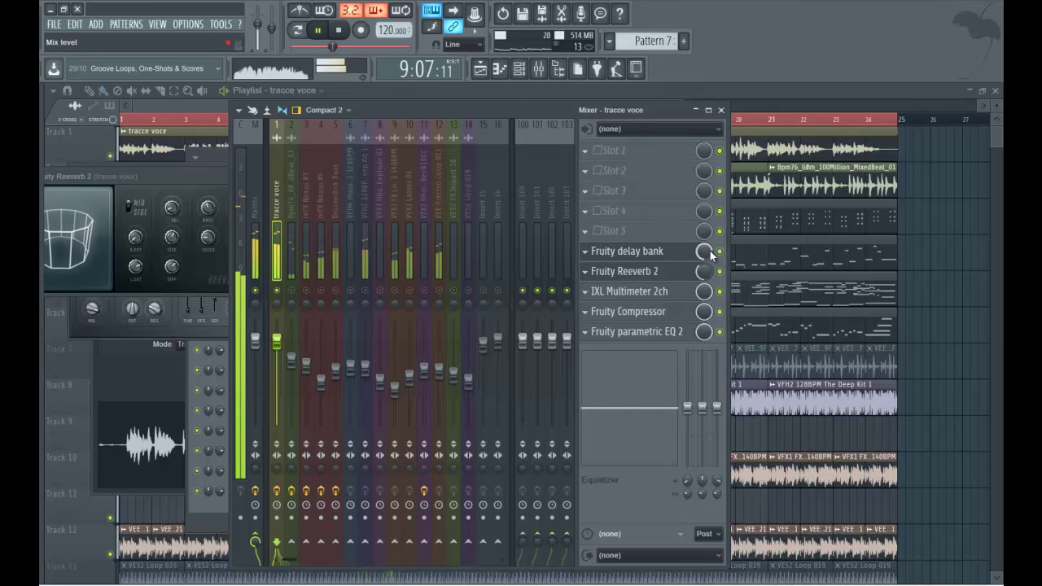
- Replay the arrangement with the adjusted vocal effects, close the mixer and bring the playlist back into view
{"action": "left_click", "coordinate": [765, 93]}
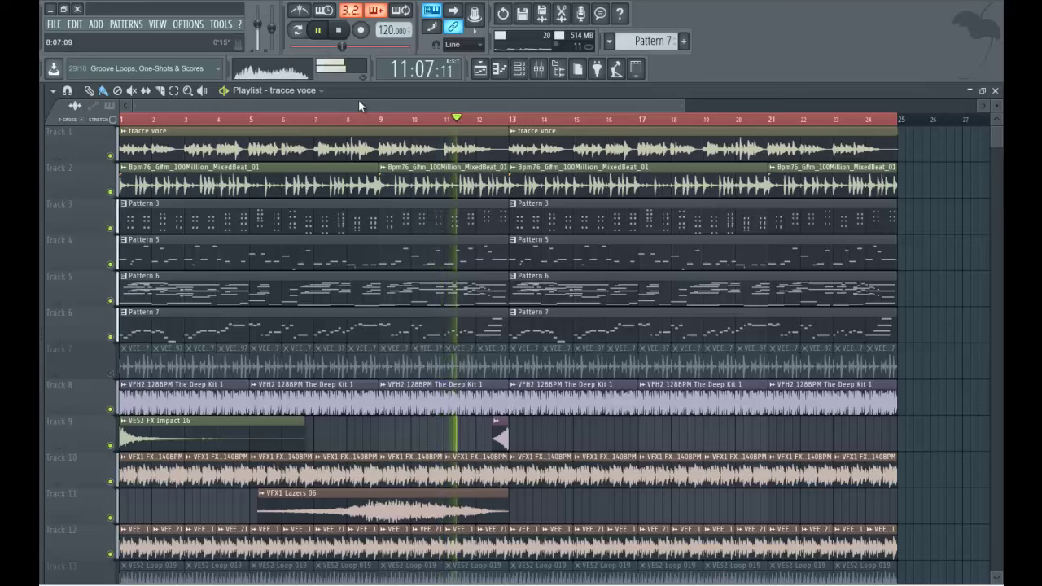
{"action": "key", "text": "space"}
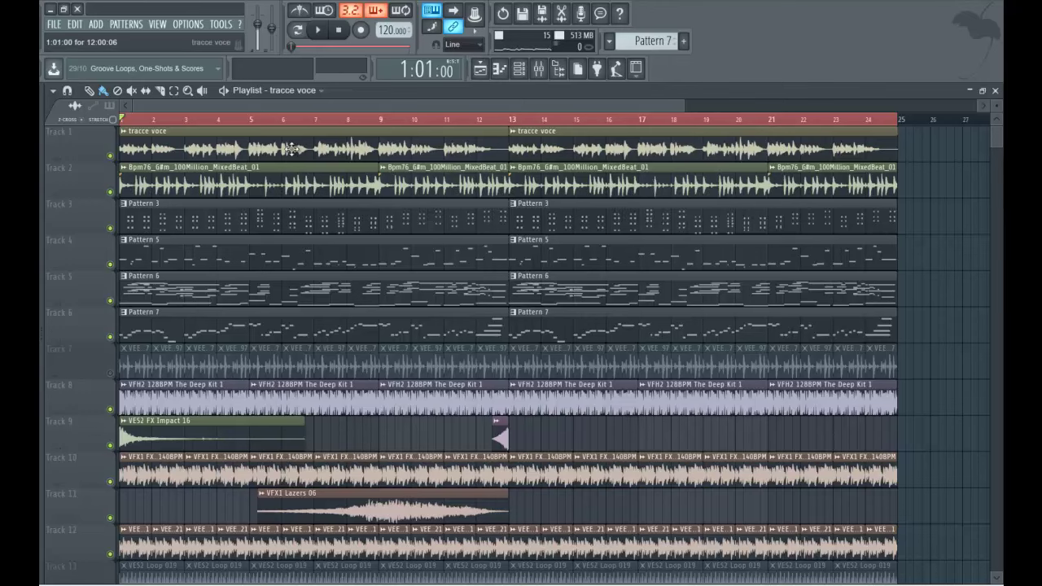
{"action": "left_click", "coordinate": [487, 73]}
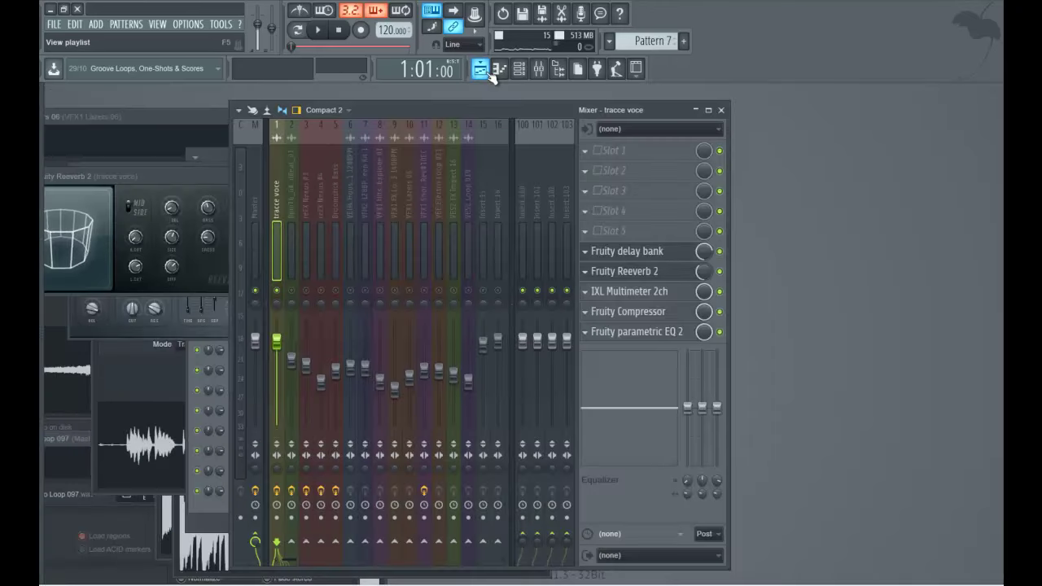
{"action": "key", "text": "space"}
{"action": "key", "text": "space"}
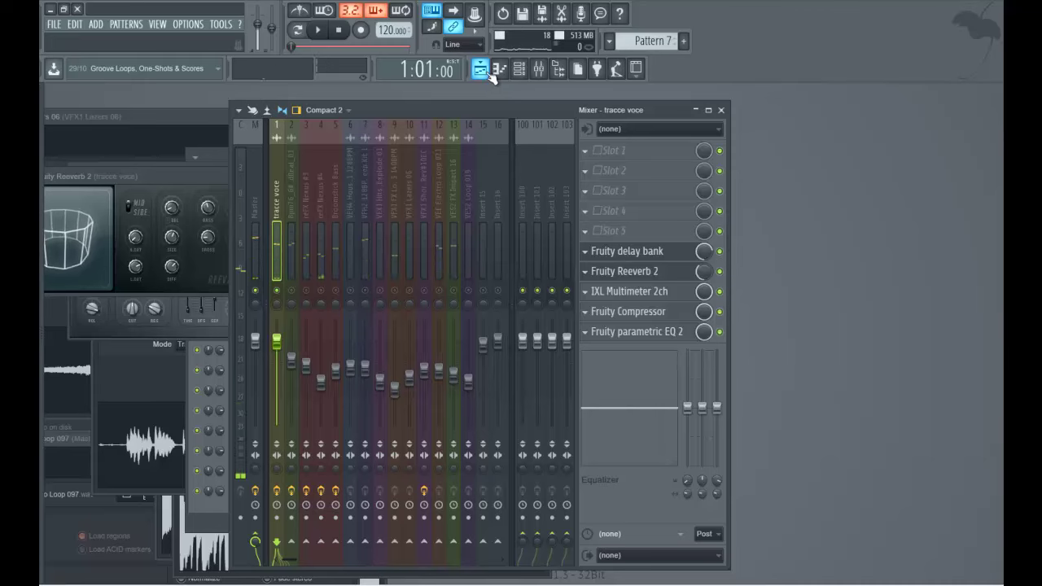
{"action": "left_click", "coordinate": [720, 110]}
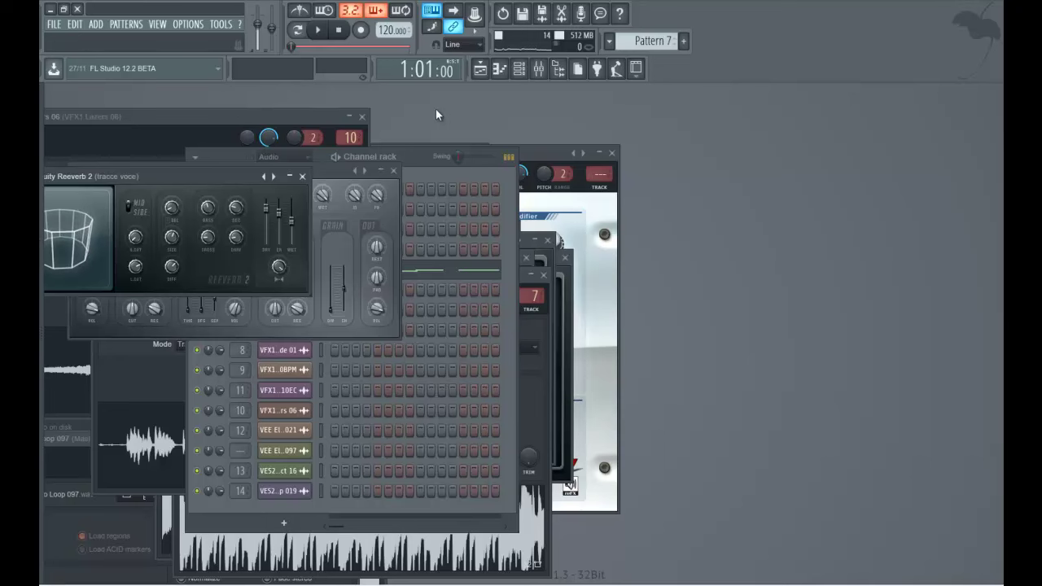
{"action": "key", "text": "space"}
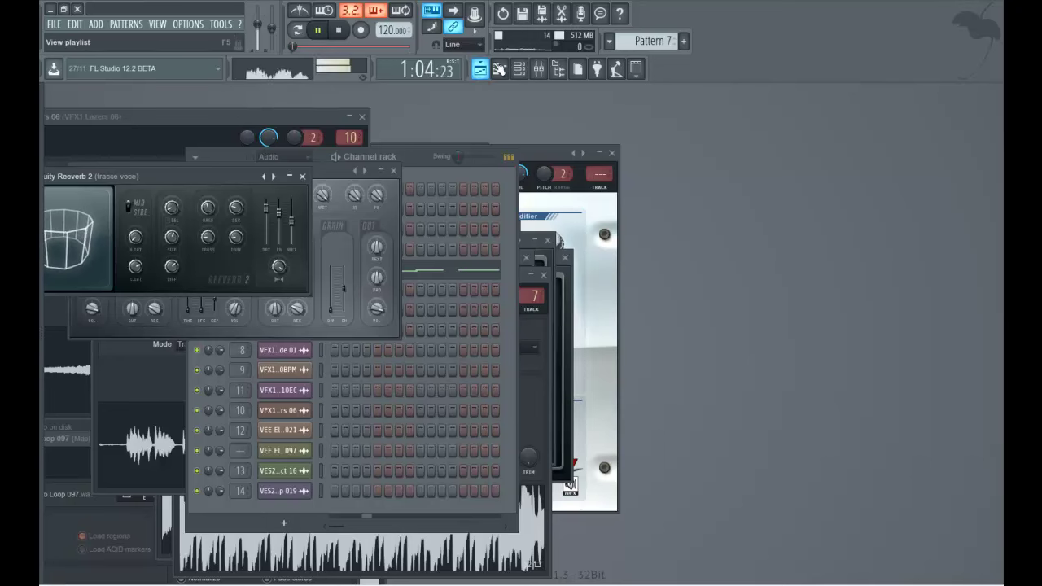
{"action": "left_click", "coordinate": [480, 68]}
{"action": "key", "text": "space"}
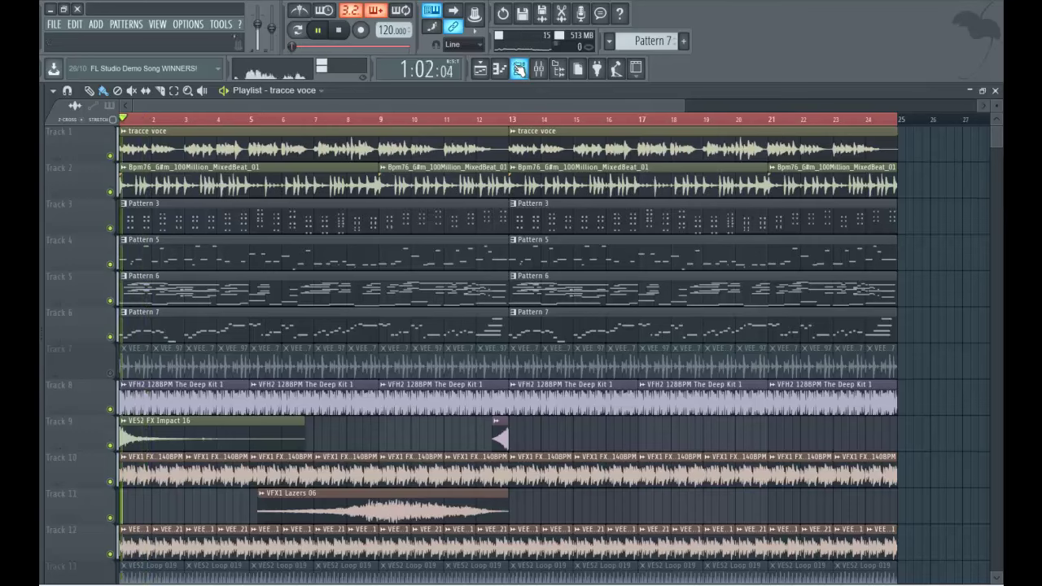
- Reverse the tracce voce sample, switch off its Normalize option and start playback
{"action": "double_click", "coordinate": [443, 131]}
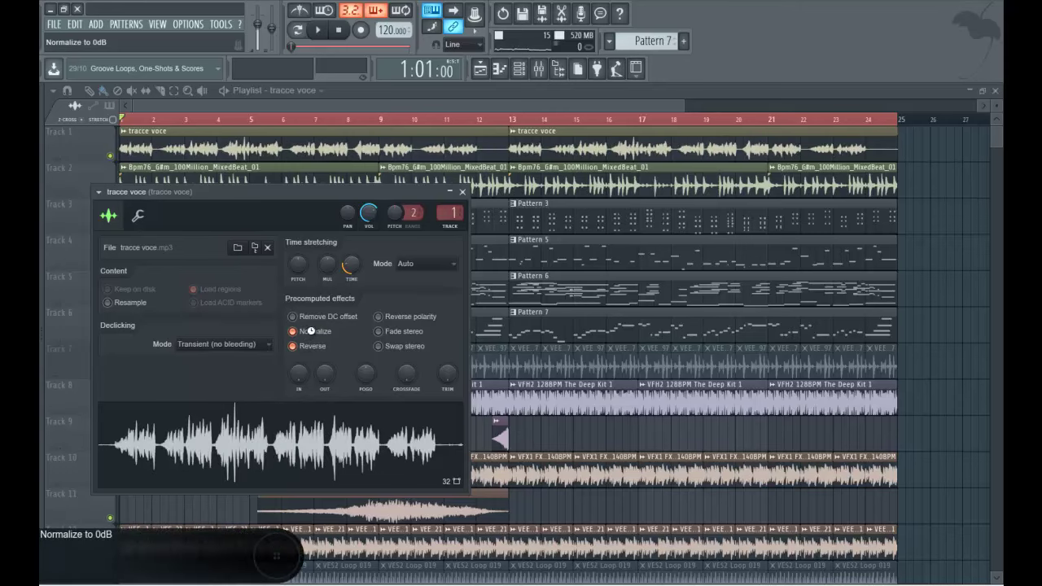
{"action": "key", "text": "space"}
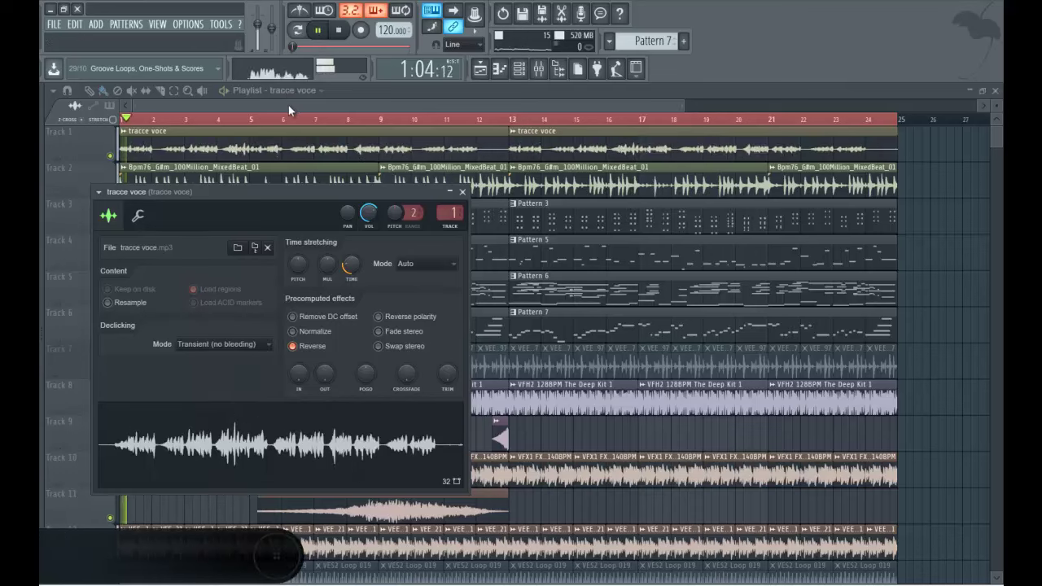
{"action": "key", "text": "Escape"}
- Listen to the reversed vocal from bar 9, check its level in the mixer, and replay from the start
{"action": "double_click", "coordinate": [291, 135]}
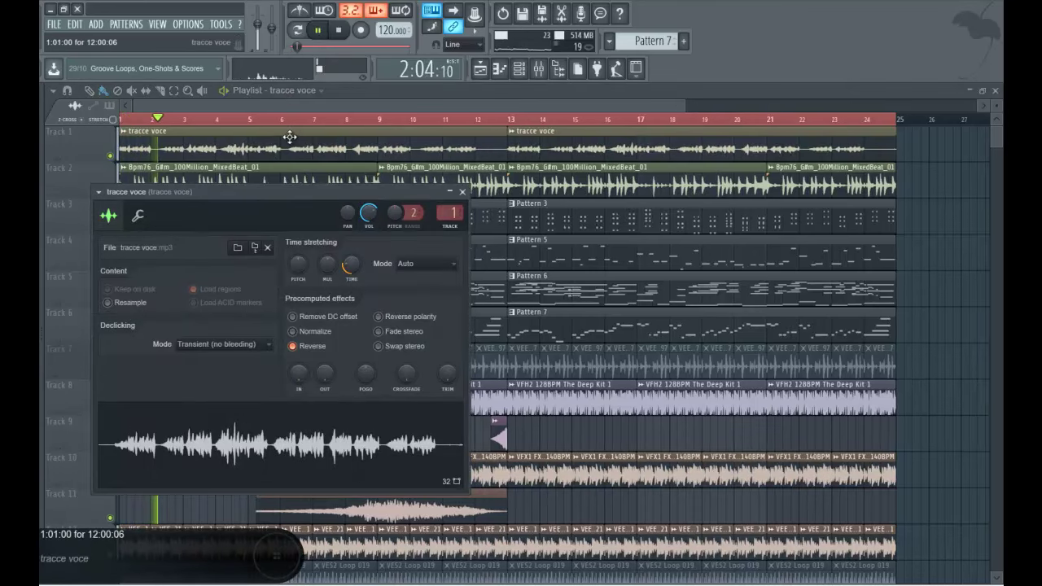
{"action": "key", "text": "Escape"}
{"action": "left_click", "coordinate": [380, 119]}
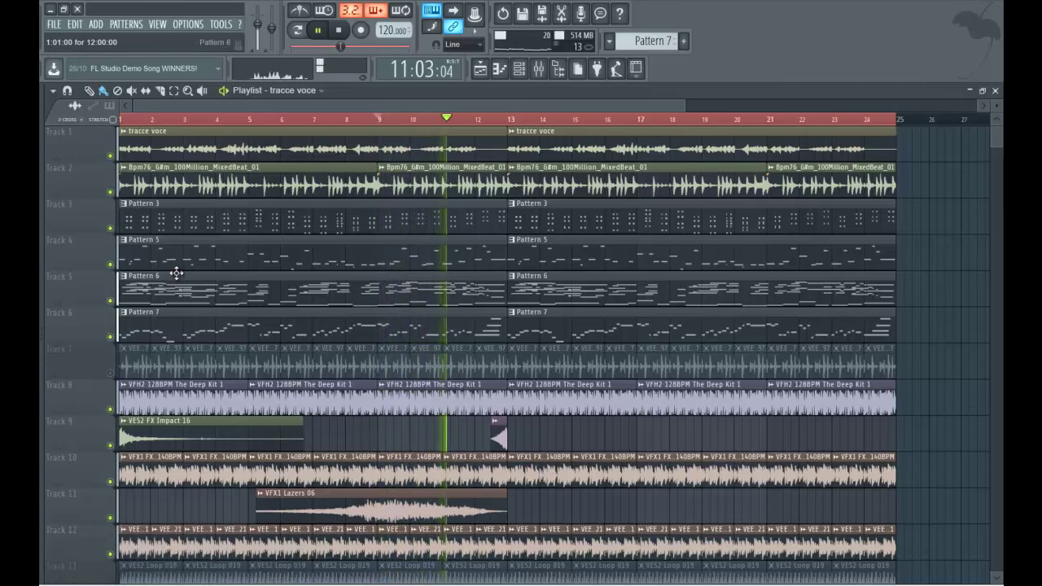
{"action": "key", "text": "space"}
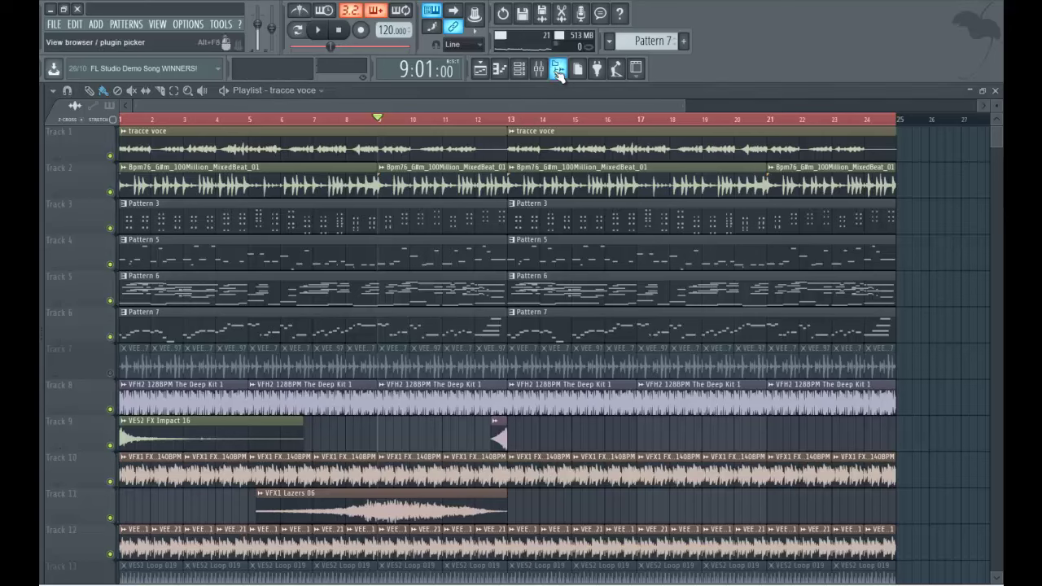
{"action": "key", "text": "F9"}
{"action": "key", "text": "space"}
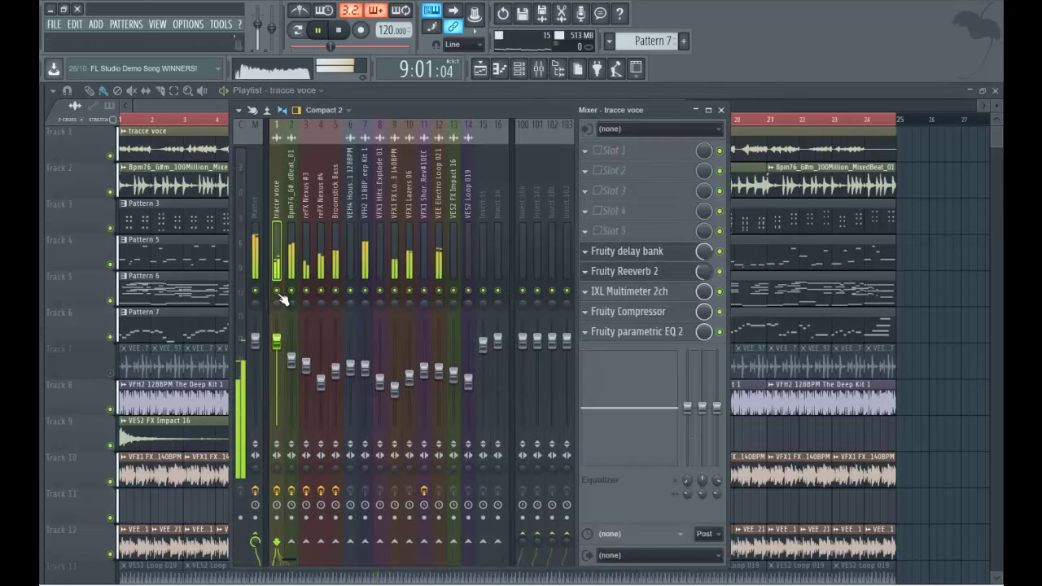
{"action": "key", "text": "F9"}
{"action": "key", "text": "Home"}
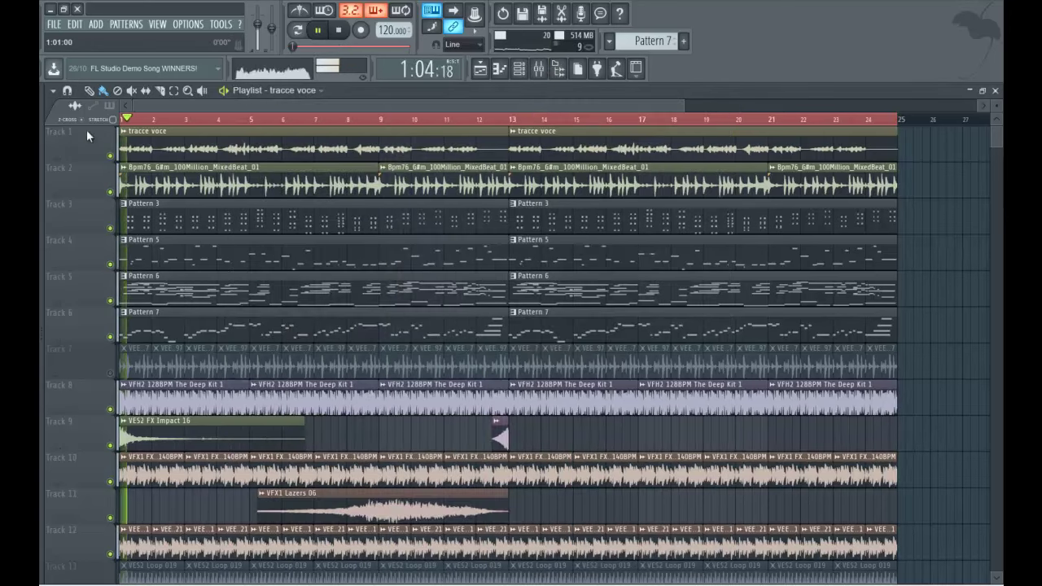
- Turn Normalize back on for the tracce voce sample and switch its Reverse option off
{"action": "double_click", "coordinate": [196, 148]}
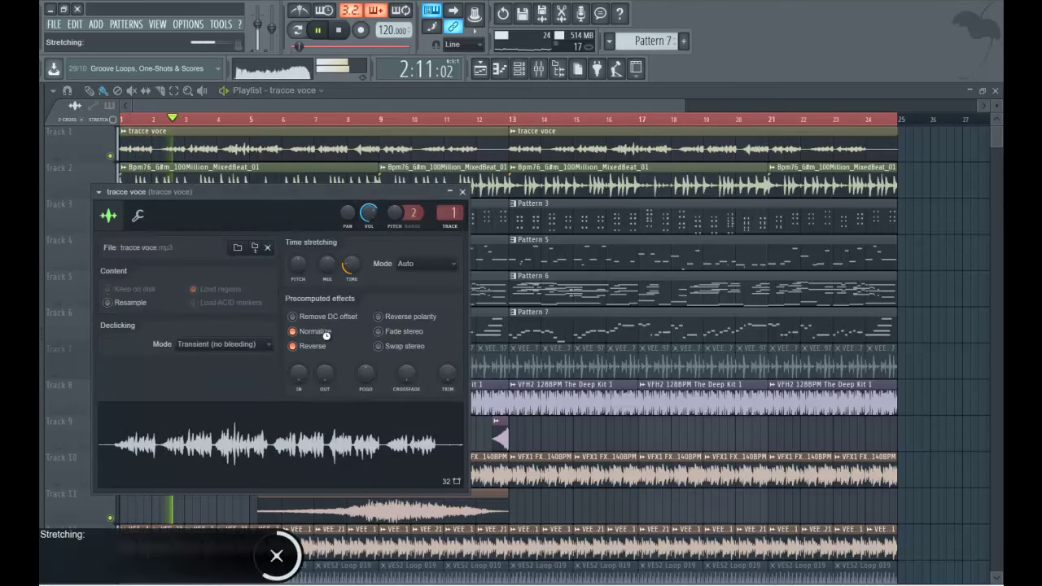
{"action": "left_click", "coordinate": [272, 104]}
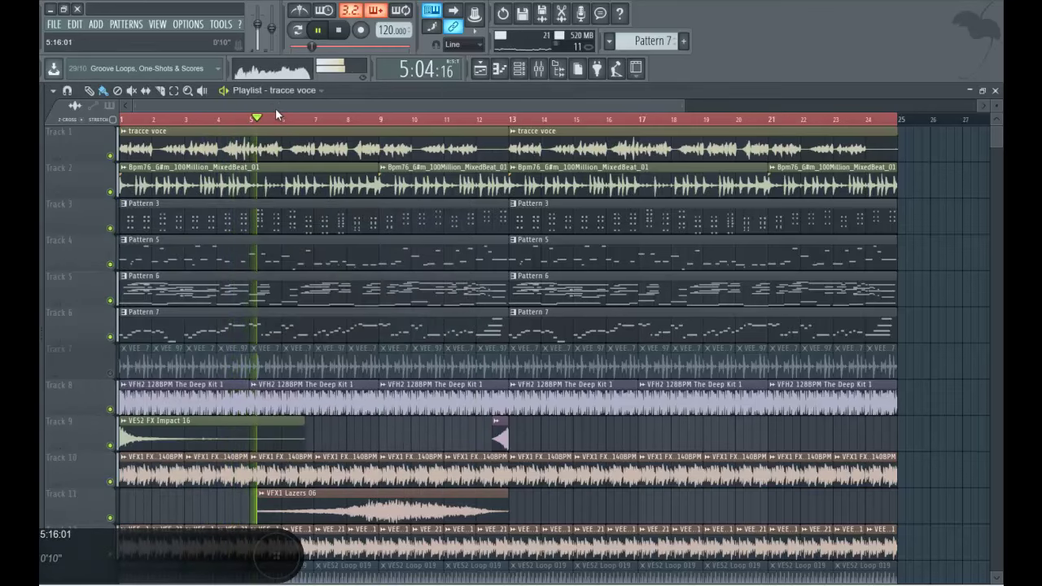
{"action": "double_click", "coordinate": [280, 139]}
{"action": "left_click", "coordinate": [299, 345]}
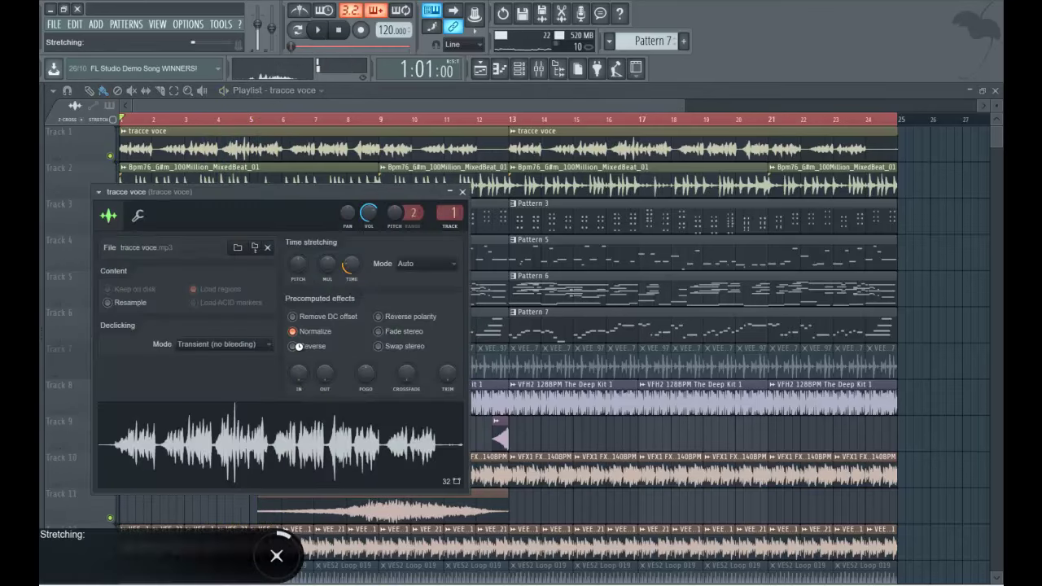
- Restart playback, close the vocal sample settings and switch on Normalize for the VFH2 128BPM The Deep Kit 1 sample
{"action": "key", "text": "space"}
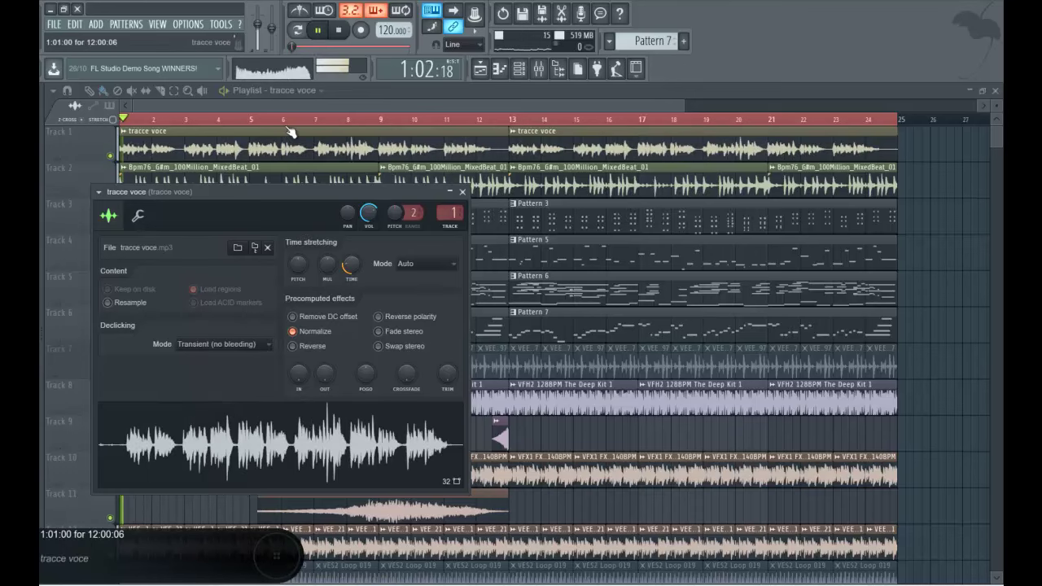
{"action": "left_click", "coordinate": [284, 103]}
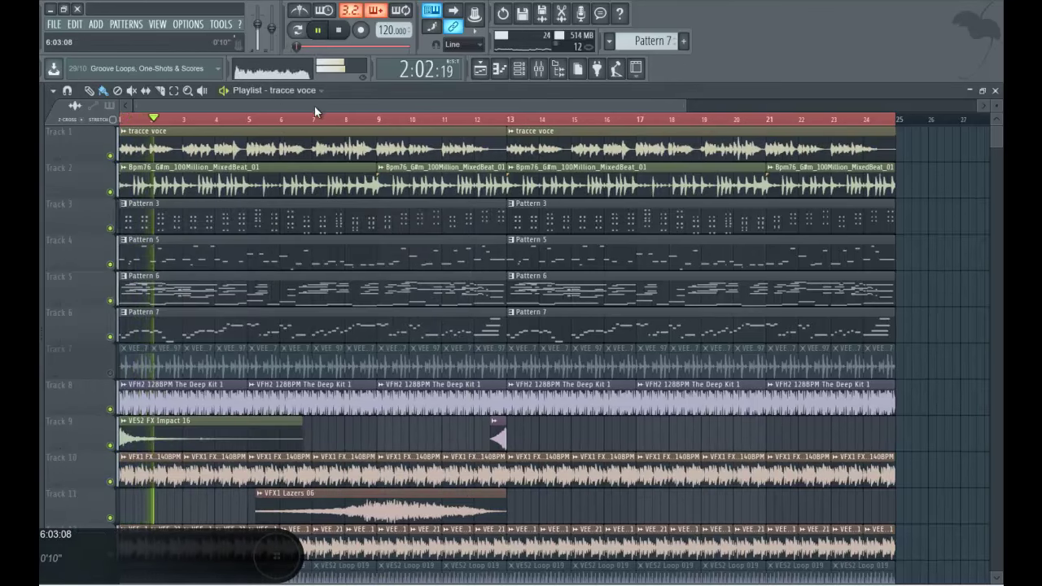
{"action": "double_click", "coordinate": [274, 407]}
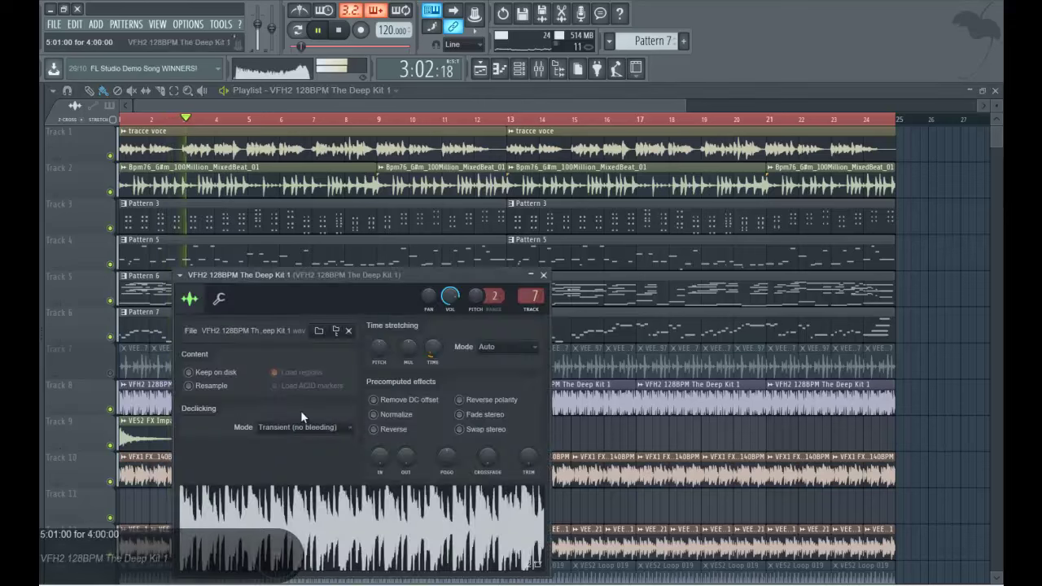
{"action": "left_click", "coordinate": [389, 430]}
{"action": "left_click", "coordinate": [389, 431]}
{"action": "left_click", "coordinate": [382, 414]}
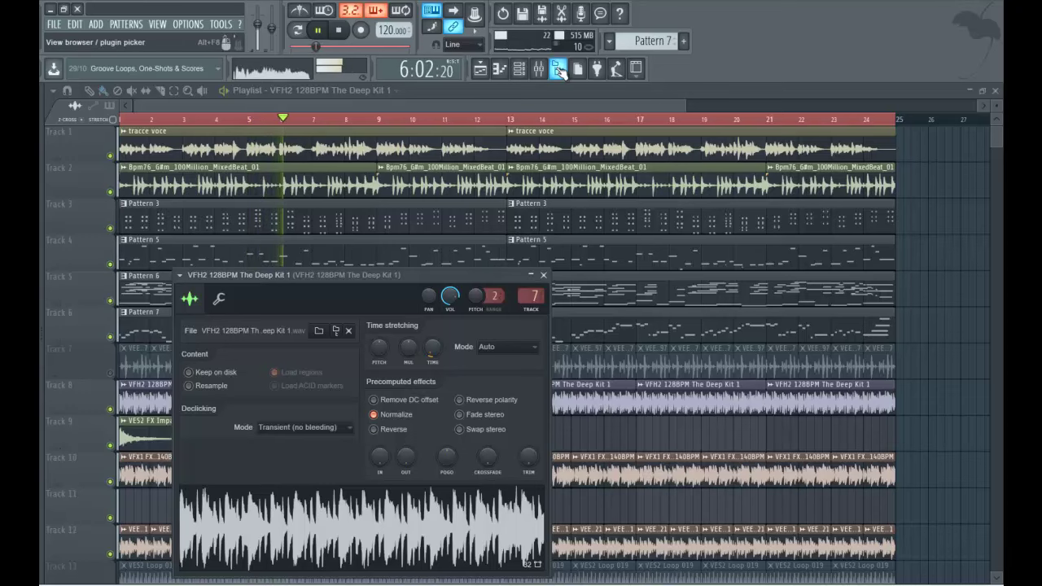
- Solo the vocal, synth, Deep Kit, FX and electro loop mixer tracks one after another, ending with Broomstick Bass soloed
{"action": "left_click", "coordinate": [538, 69]}
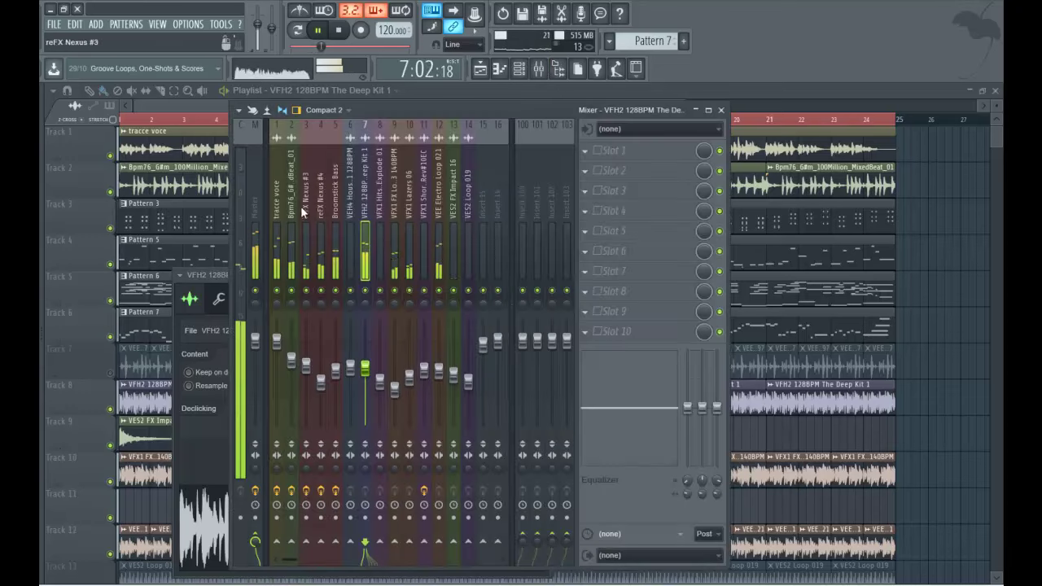
{"action": "right_click", "coordinate": [277, 290]}
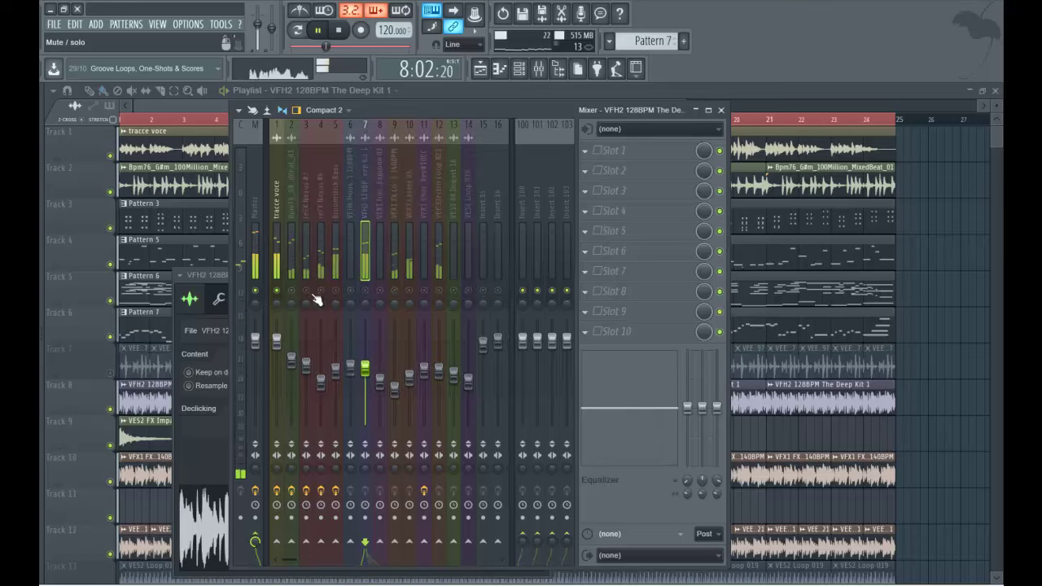
{"action": "right_click", "coordinate": [321, 290]}
{"action": "right_click", "coordinate": [365, 291]}
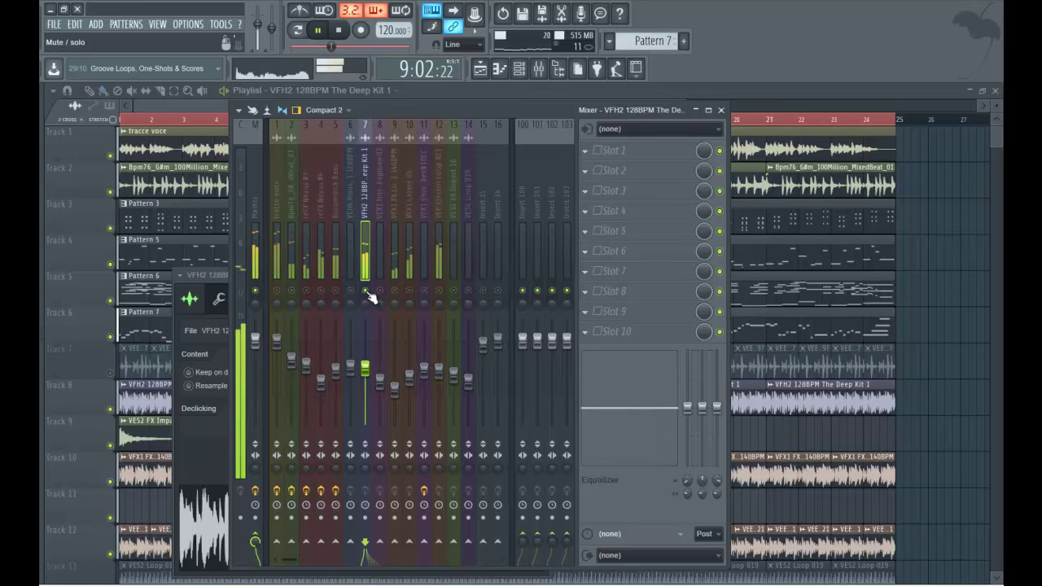
{"action": "right_click", "coordinate": [393, 290]}
{"action": "right_click", "coordinate": [408, 291]}
{"action": "right_click", "coordinate": [438, 291]}
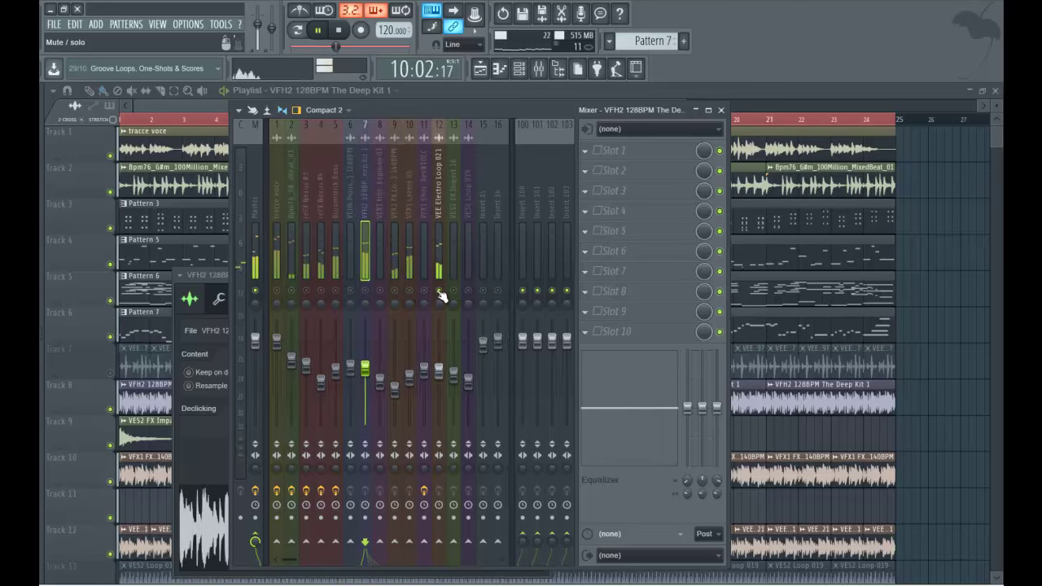
{"action": "right_click", "coordinate": [336, 290]}
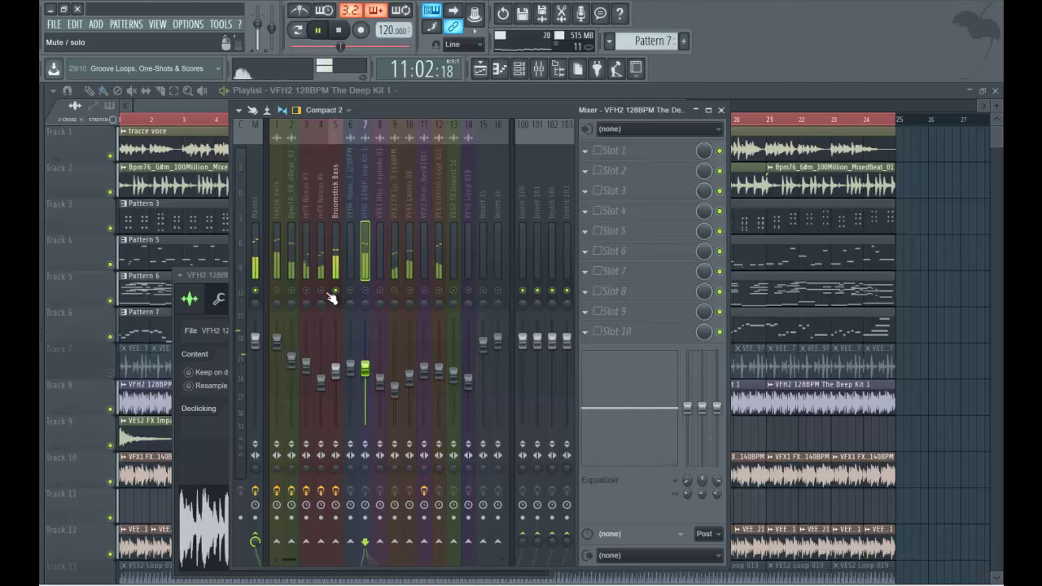
- Raise the Broomstick Bass mixer level and adjust the upper cutoff of its Fruity parametric EQ 2 curve
{"action": "left_click_drag", "start_coordinate": [336, 371], "coordinate": [342, 351]}
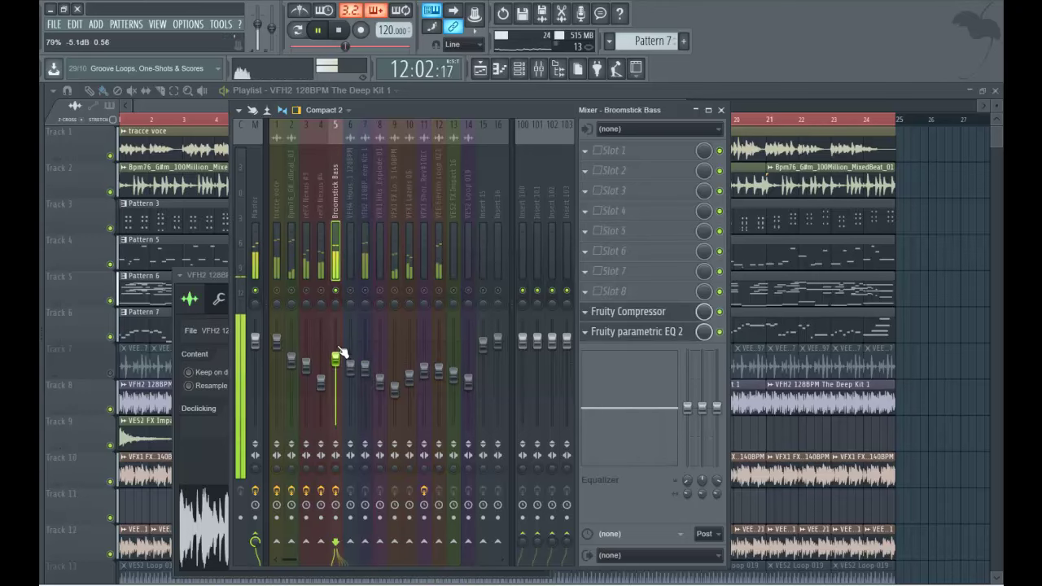
{"action": "left_click", "coordinate": [639, 311]}
{"action": "left_click", "coordinate": [639, 331]}
{"action": "left_click_drag", "start_coordinate": [252, 356], "coordinate": [260, 358]}
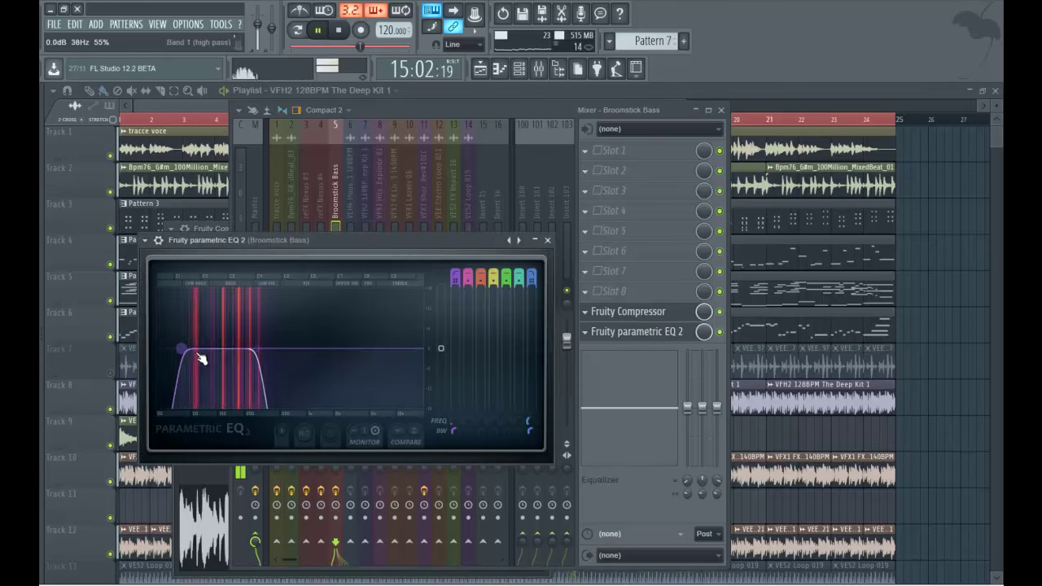
{"action": "mouse_move", "coordinate": [255, 358]}
{"action": "left_mouse_down"}
{"action": "mouse_move", "coordinate": [205, 358]}
{"action": "mouse_move", "coordinate": [245, 355]}
{"action": "left_mouse_up"}
- Set the bass compressor to ratio 1.6:1, threshold -13.9 dB and gain 6.7 dB, and take Broomstick Bass out of solo
{"action": "left_click", "coordinate": [642, 319]}
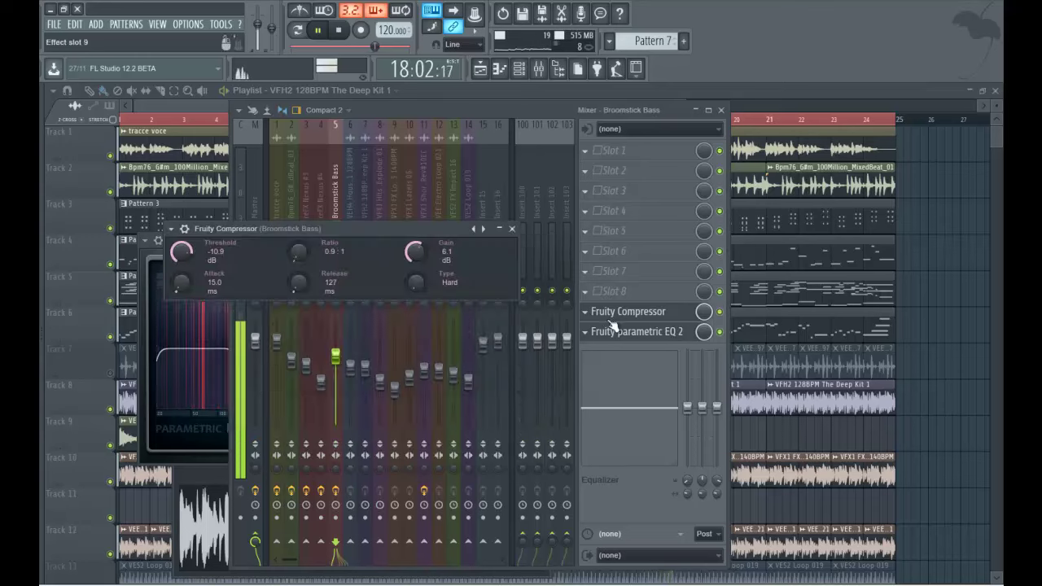
{"action": "left_click_drag", "start_coordinate": [297, 252], "coordinate": [298, 246]}
{"action": "left_click_drag", "start_coordinate": [413, 254], "coordinate": [414, 255]}
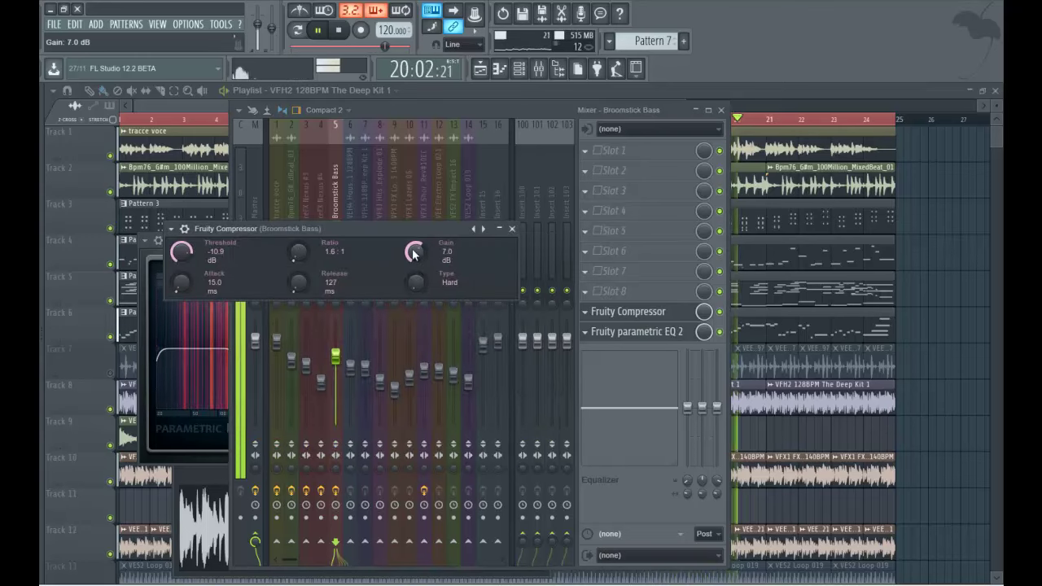
{"action": "left_click_drag", "start_coordinate": [196, 247], "coordinate": [188, 263]}
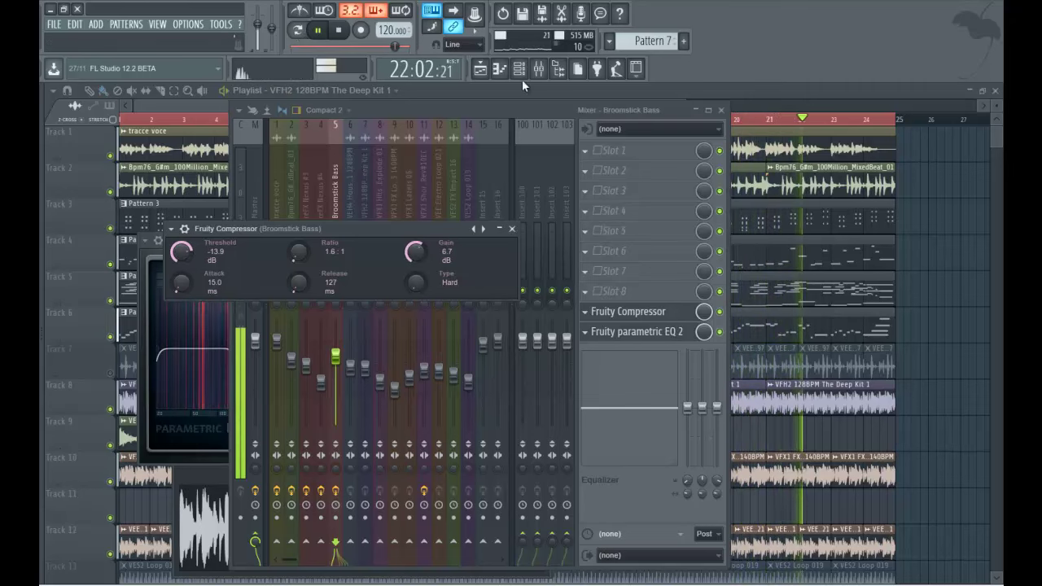
{"action": "left_click", "coordinate": [765, 91]}
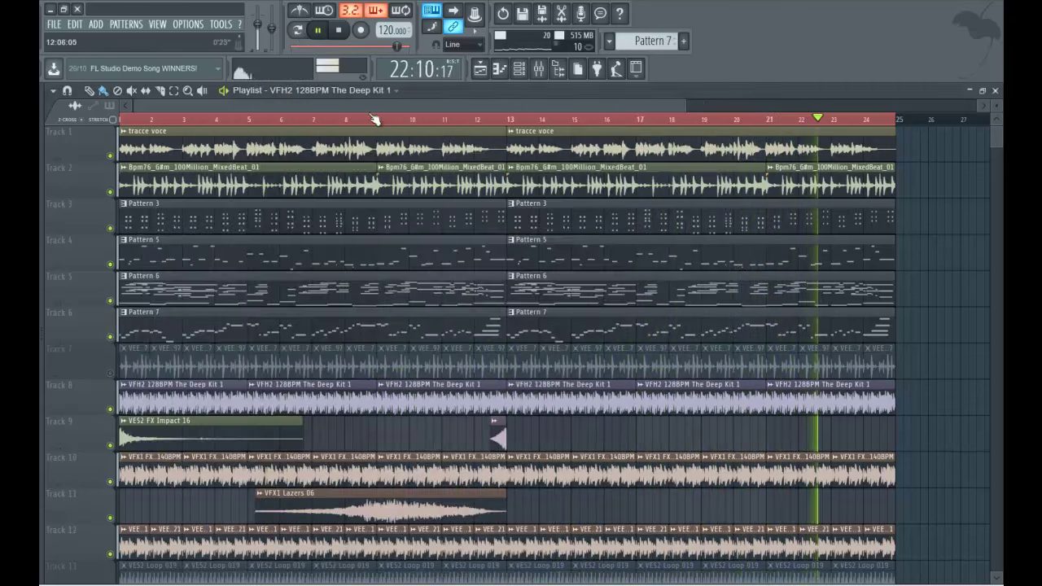
{"action": "left_click", "coordinate": [538, 69]}
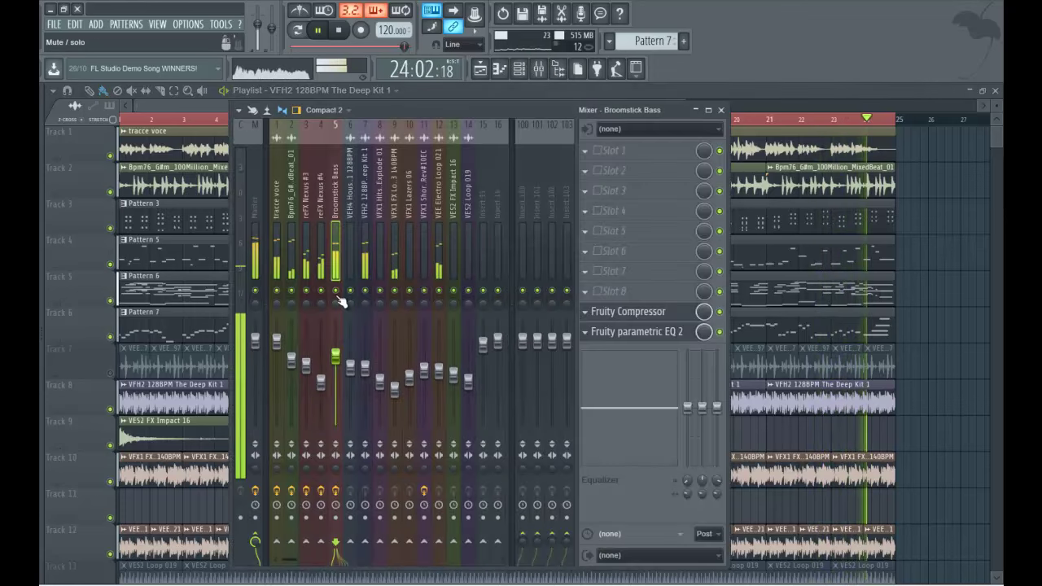
{"action": "left_click", "coordinate": [798, 93]}
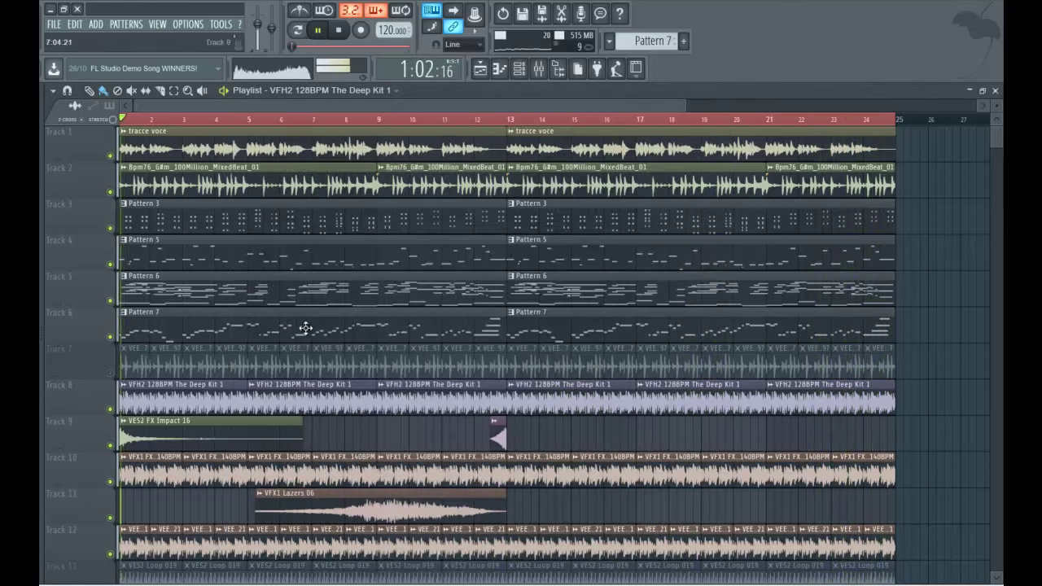
- Mute playlist tracks 8, 10 and 12 while the arrangement plays
{"action": "scroll", "coordinate": [407, 326], "scroll_direction": "down", "scroll_amount": 2}
{"action": "left_click", "coordinate": [111, 337]}
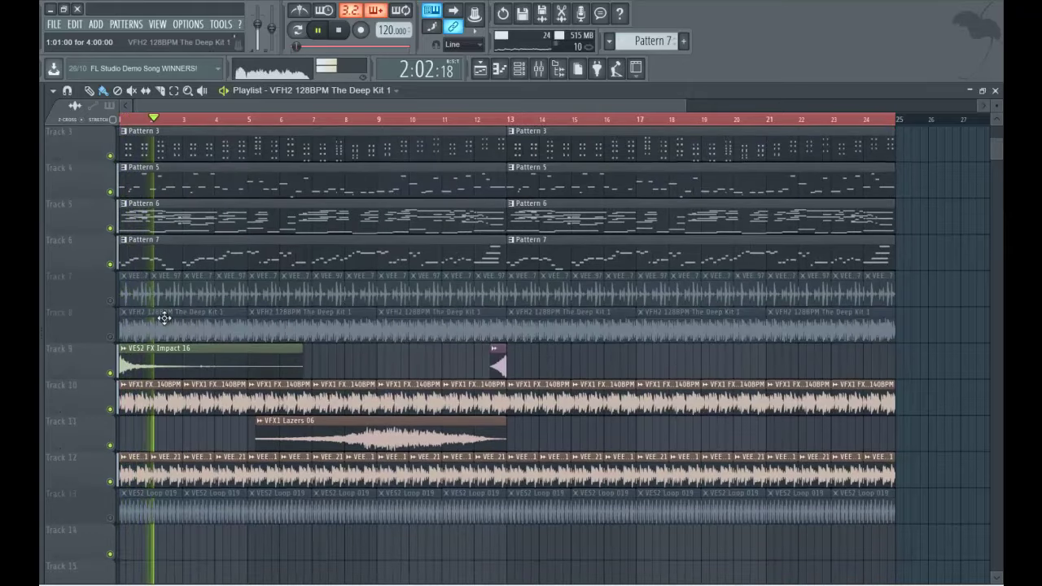
{"action": "scroll", "coordinate": [216, 358], "scroll_direction": "up", "scroll_amount": 2}
{"action": "scroll", "coordinate": [163, 374], "scroll_direction": "down", "scroll_amount": 3}
{"action": "left_click", "coordinate": [110, 373]}
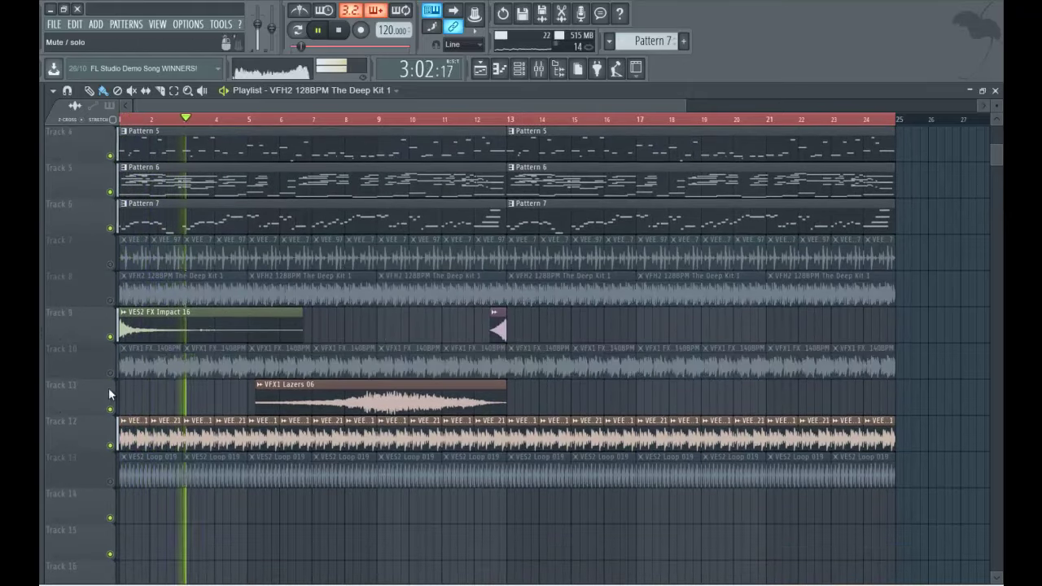
{"action": "left_click", "coordinate": [110, 445]}
- Unmute the drum loop on track 7 and mute the Bpm76 mixed beat on track 2
{"action": "scroll", "coordinate": [99, 430], "scroll_direction": "up", "scroll_amount": 2}
{"action": "left_click", "coordinate": [111, 337]}
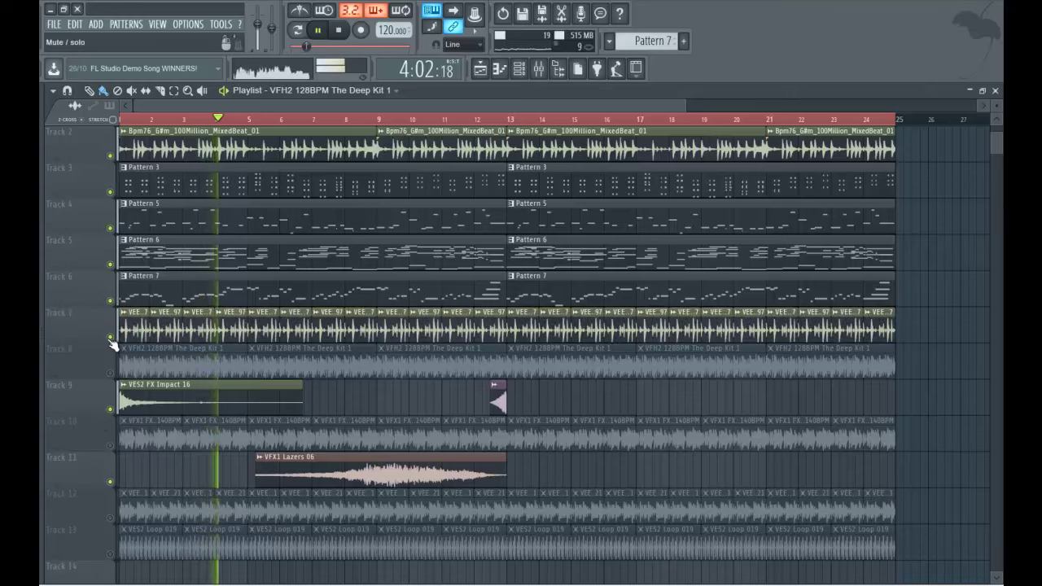
{"action": "scroll", "coordinate": [110, 342], "scroll_direction": "up", "scroll_amount": 1}
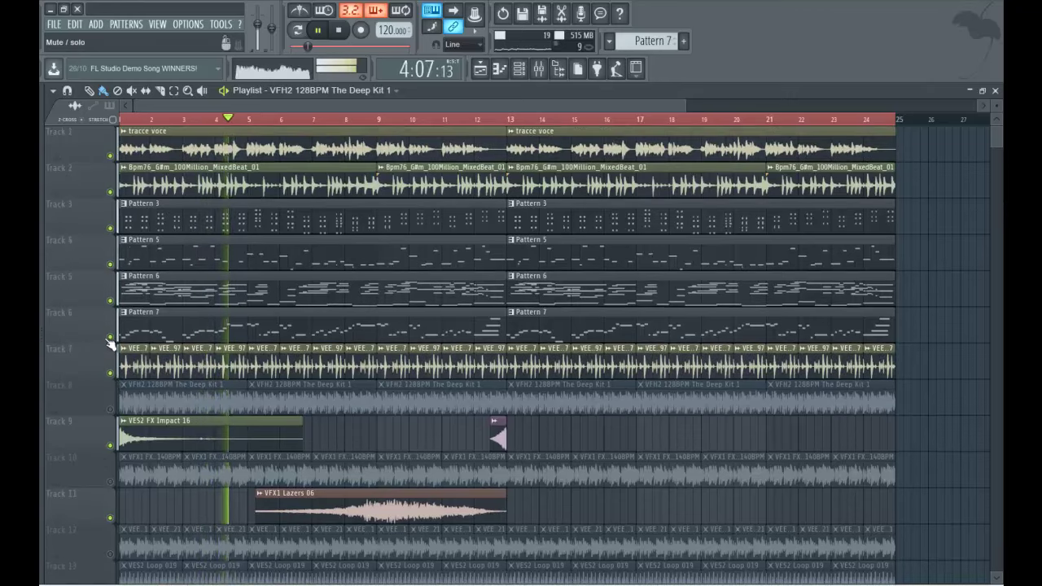
{"action": "left_click", "coordinate": [110, 192]}
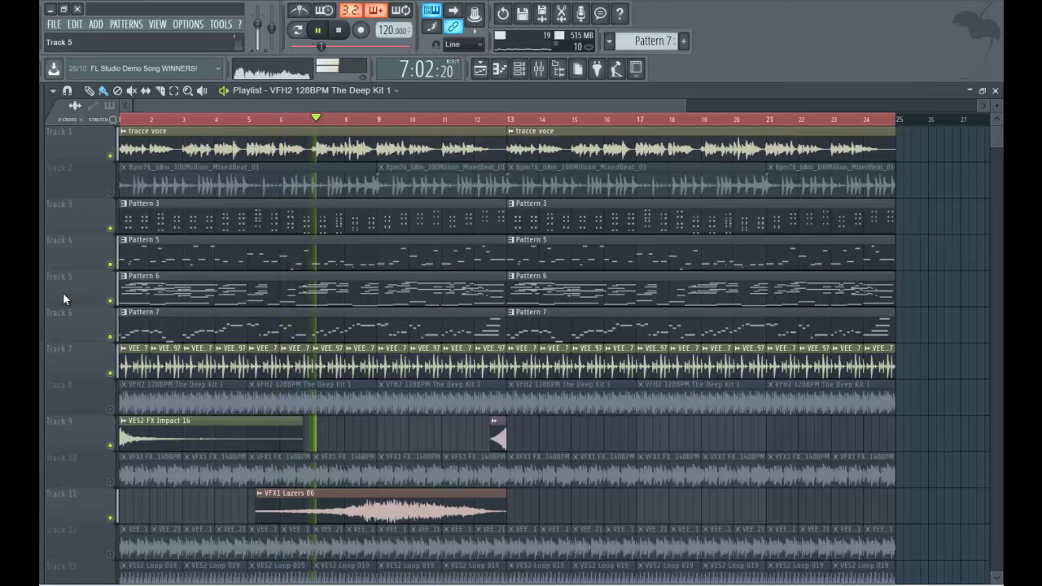
- Raise the Broomstick Bass and VFX1 Lazers 06 mixer levels, review the reFX Nexus #3 level and close the mixer
{"action": "left_click", "coordinate": [538, 69]}
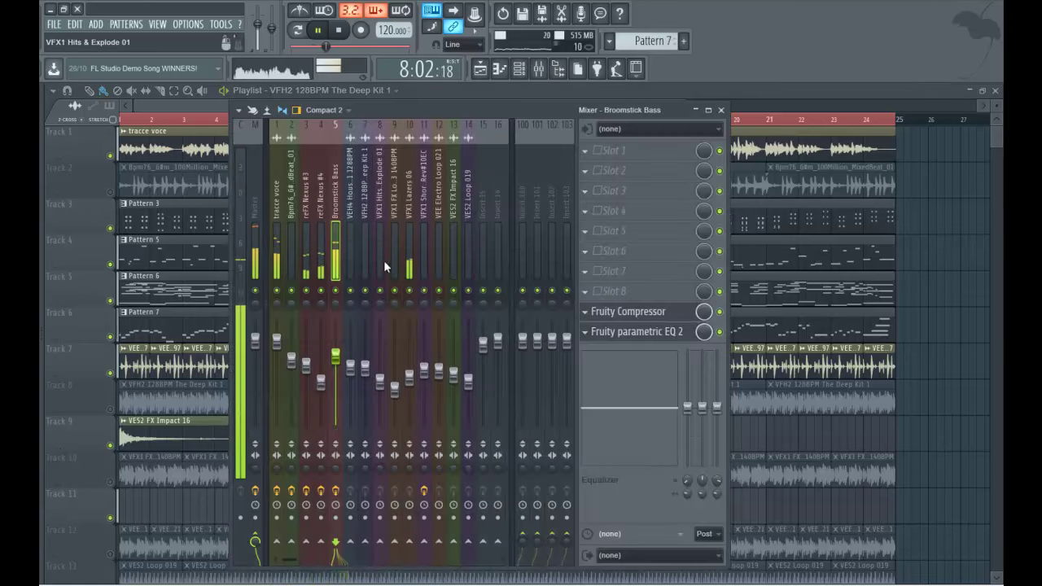
{"action": "left_click", "coordinate": [337, 356]}
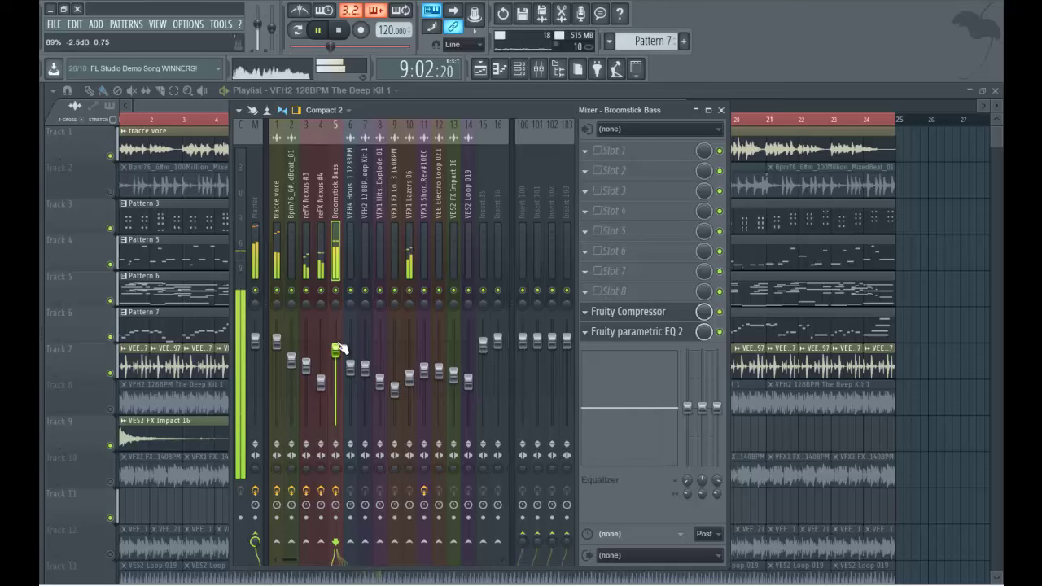
{"action": "left_click", "coordinate": [409, 379]}
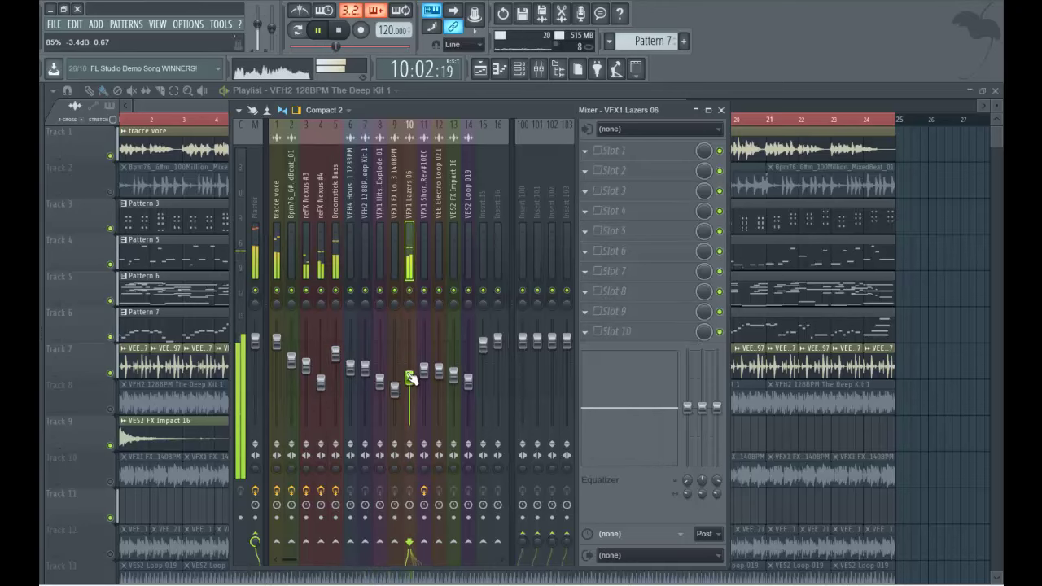
{"action": "left_click", "coordinate": [307, 368]}
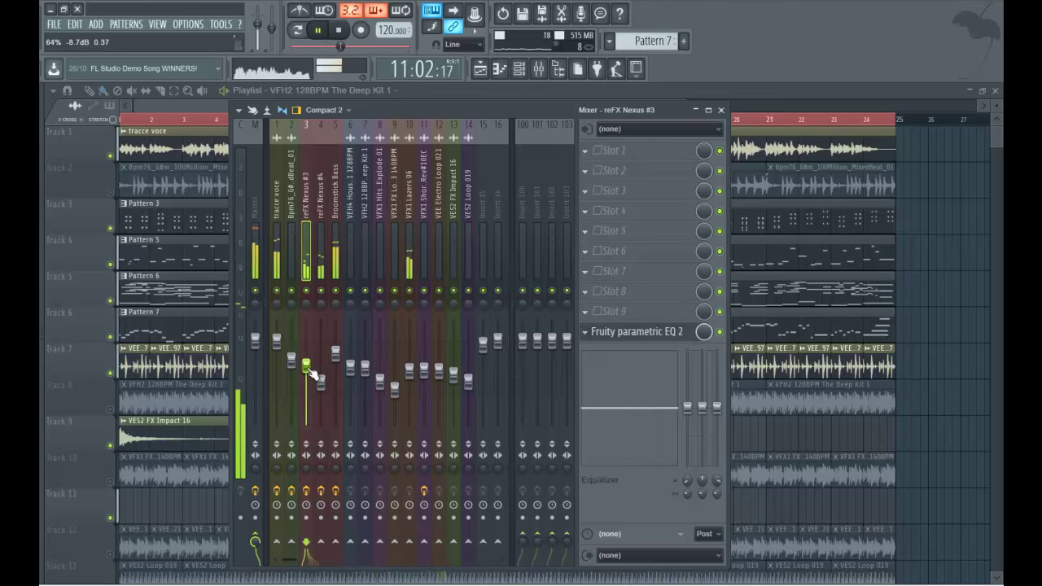
{"action": "key", "text": "F9"}
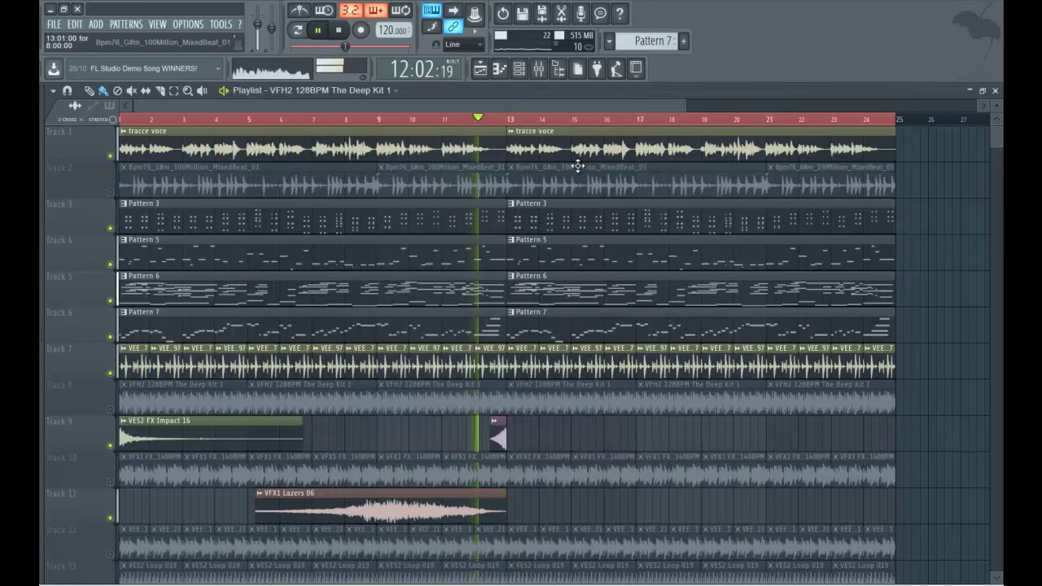
- Delete the second tracce voce clip starting at bar 13 and unmute playlist tracks 2, 8 and 10
{"action": "right_click", "coordinate": [562, 147]}
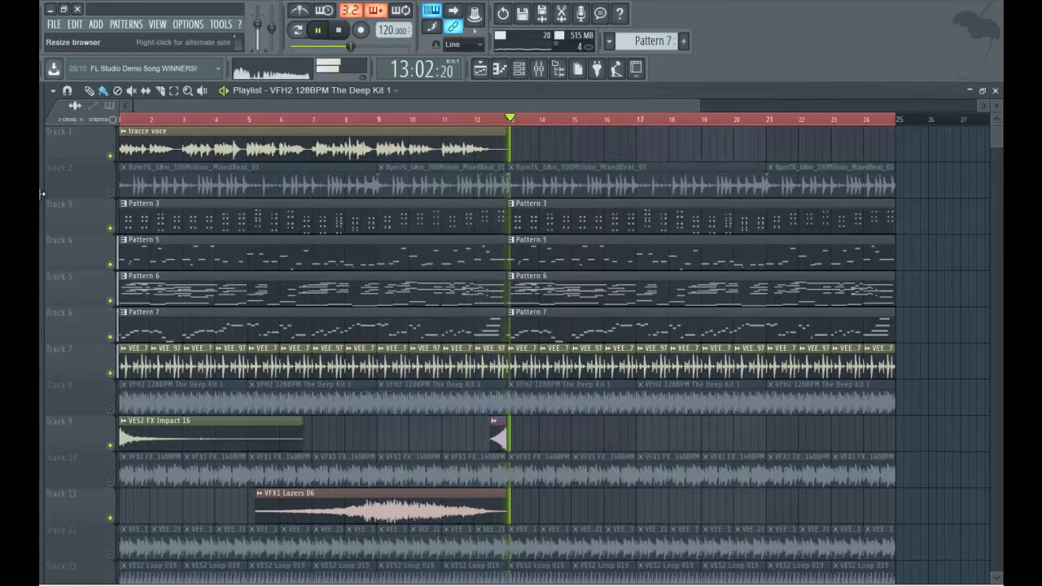
{"action": "left_click", "coordinate": [110, 192]}
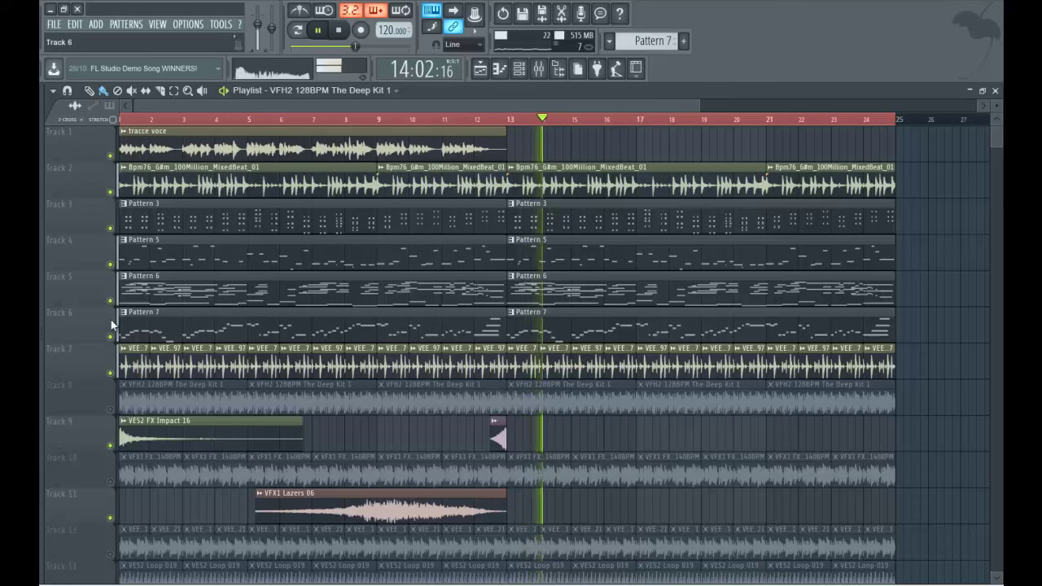
{"action": "left_click", "coordinate": [111, 409]}
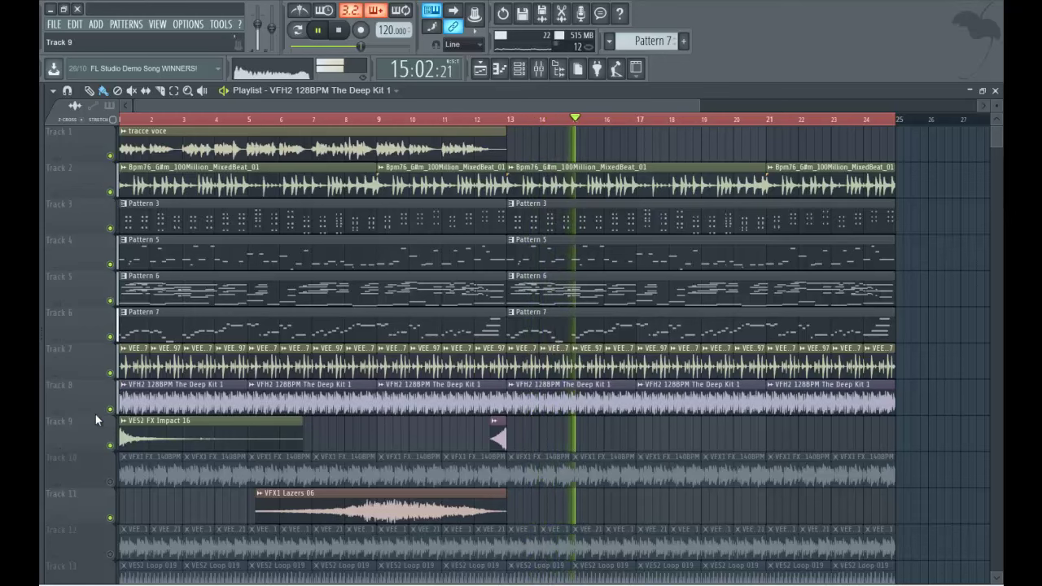
{"action": "scroll", "coordinate": [91, 394], "scroll_direction": "down", "scroll_amount": 1}
{"action": "left_click", "coordinate": [111, 446]}
- Unmute the loops on tracks 12 and 13, listen, and mute track 12 again
{"action": "scroll", "coordinate": [92, 431], "scroll_direction": "down", "scroll_amount": 3}
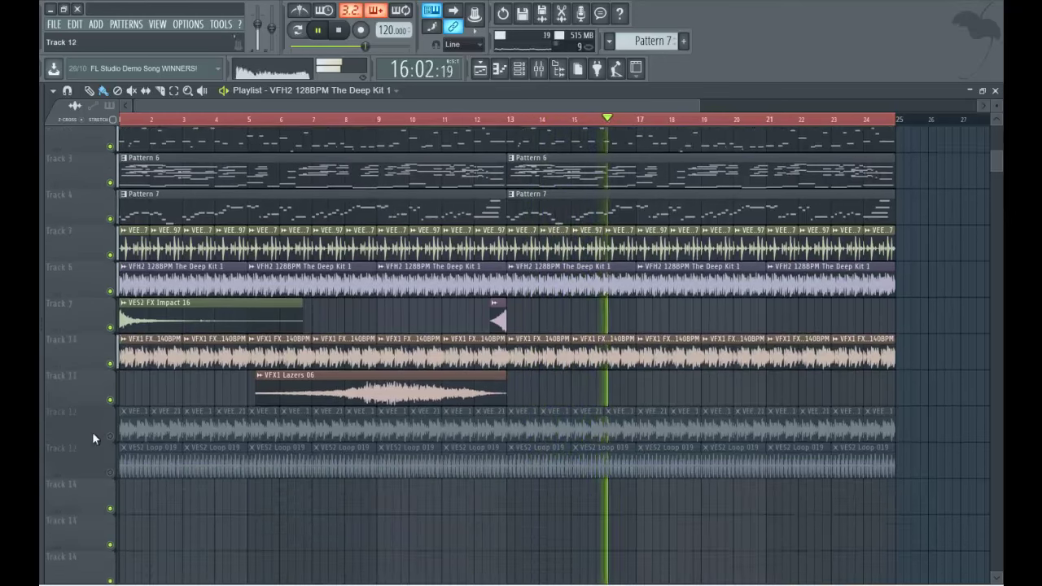
{"action": "left_click", "coordinate": [110, 409]}
{"action": "left_click", "coordinate": [110, 445]}
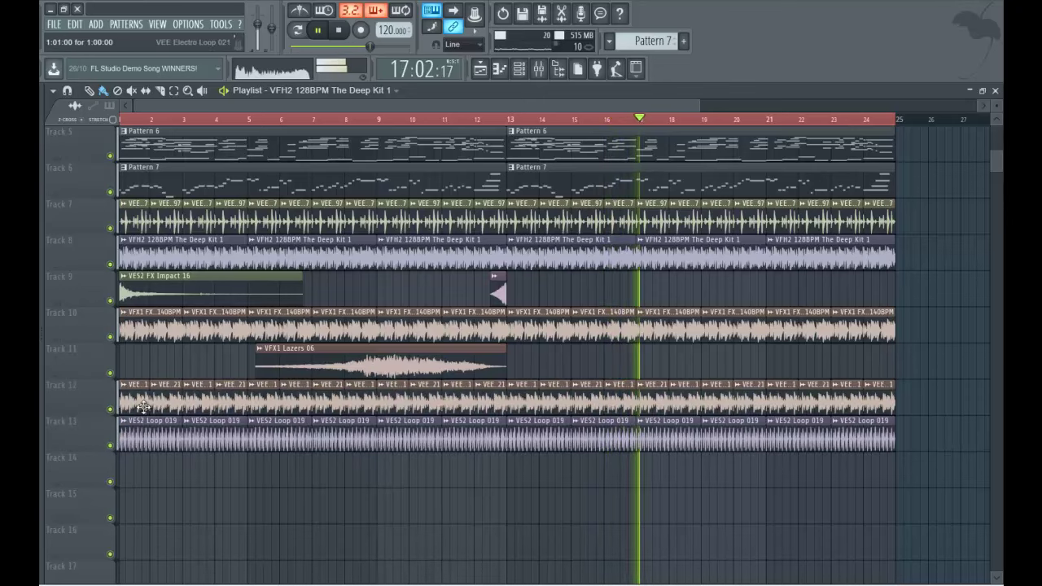
{"action": "left_click", "coordinate": [110, 410]}
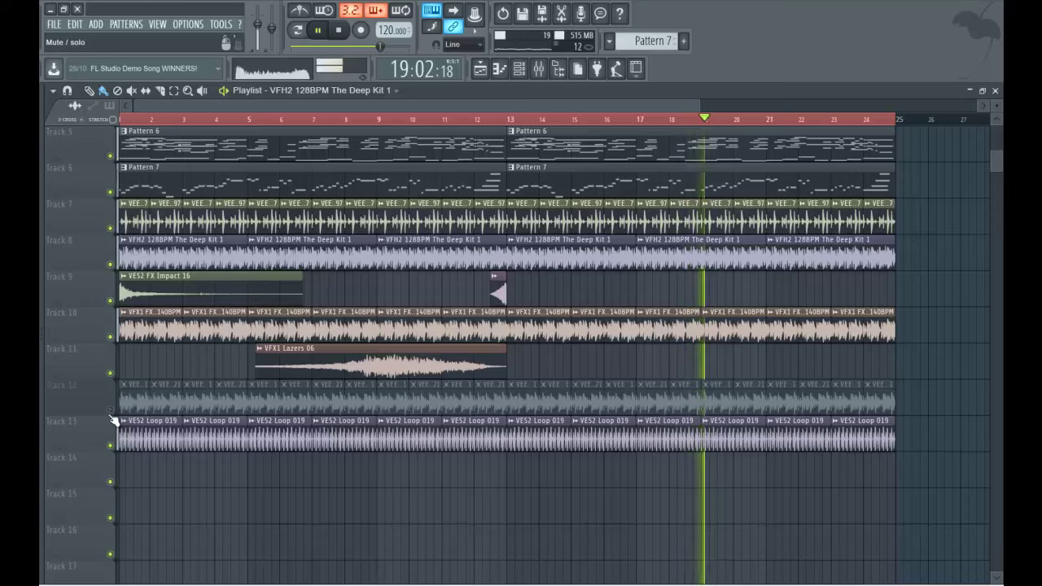
{"action": "scroll", "coordinate": [113, 420], "scroll_direction": "up", "scroll_amount": 4}
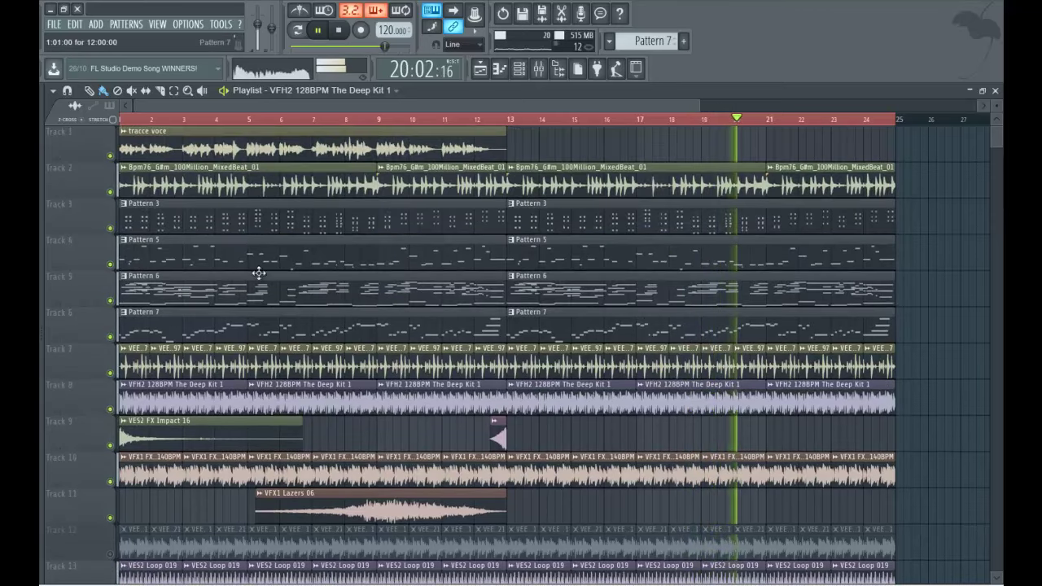
- Place another VFX1 Short Fills & Rev#10EC clip on track 9 ending at bar 25, and stop playback
{"action": "key", "text": "ctrl+a"}
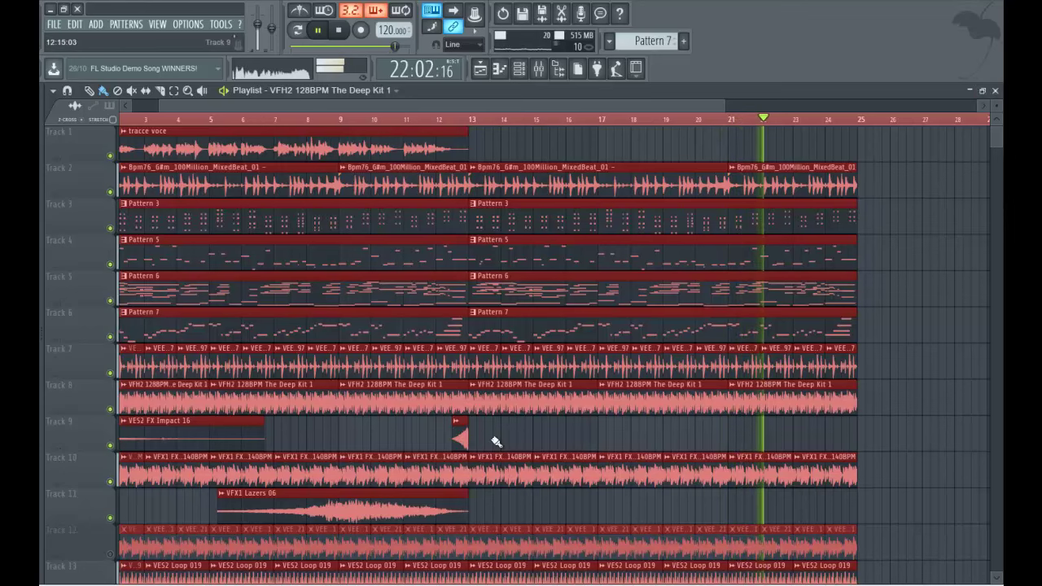
{"action": "left_click", "coordinate": [851, 438]}
{"action": "right_click", "coordinate": [852, 438]}
{"action": "left_click", "coordinate": [459, 435]}
{"action": "left_click", "coordinate": [843, 429]}
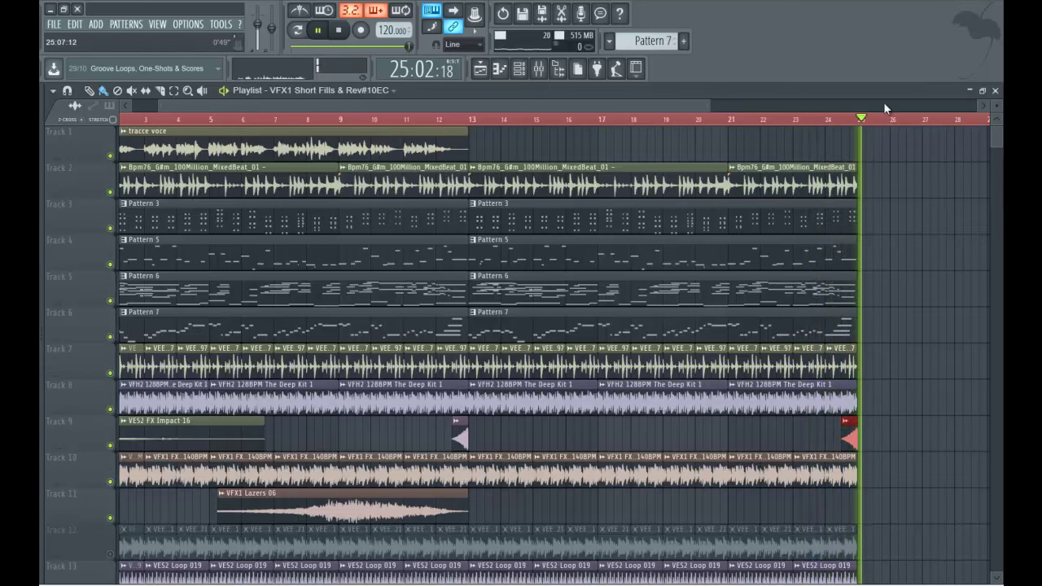
{"action": "left_click", "coordinate": [339, 30]}
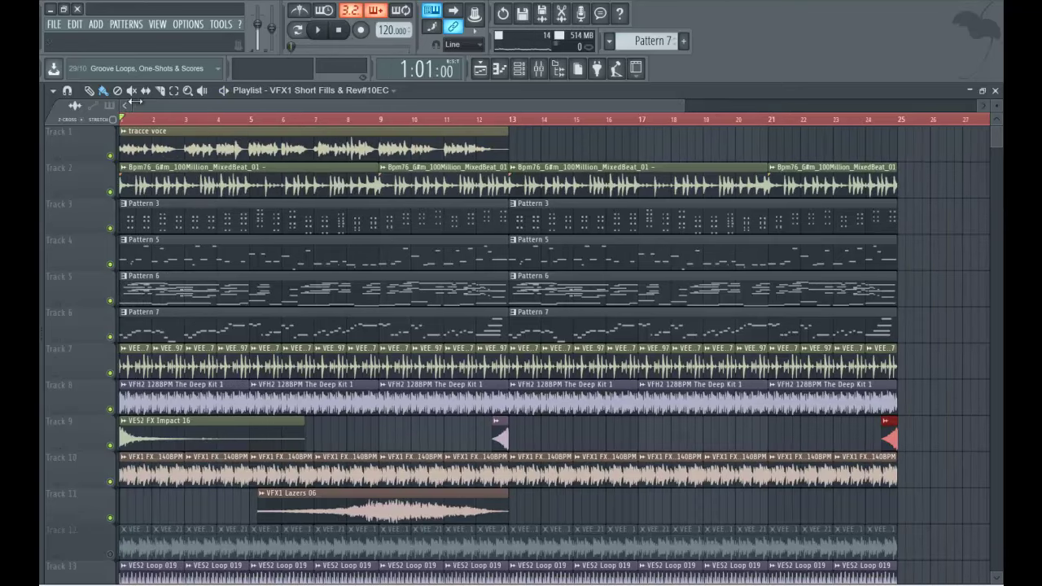